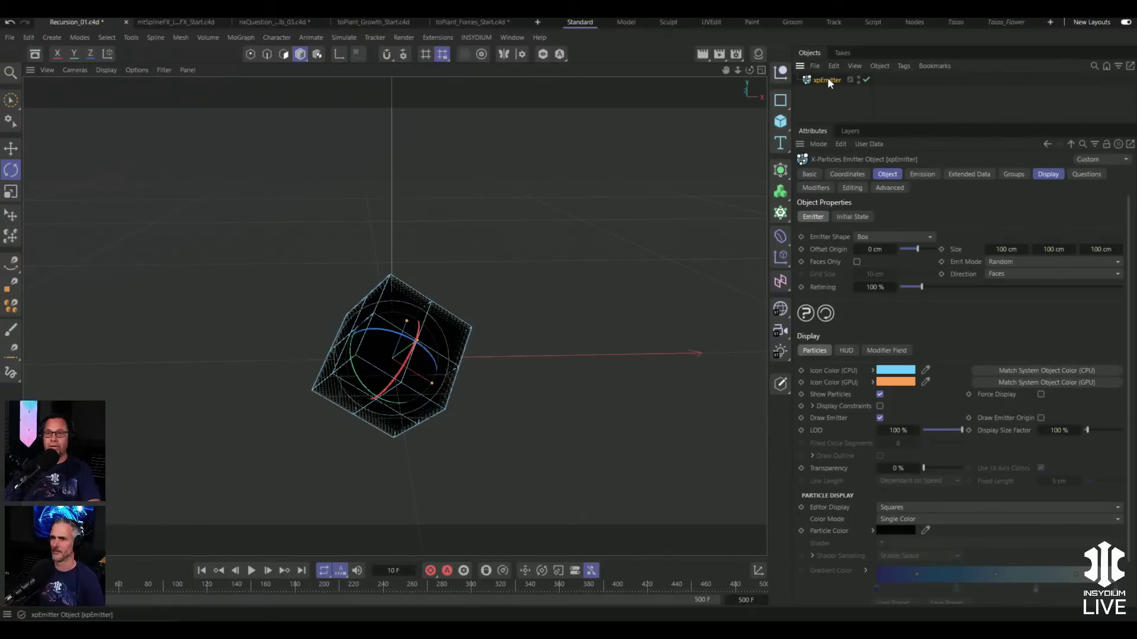
- Review the emitter's emission settings and add an nxQuestion modifier to the scene
left_click(924, 175)
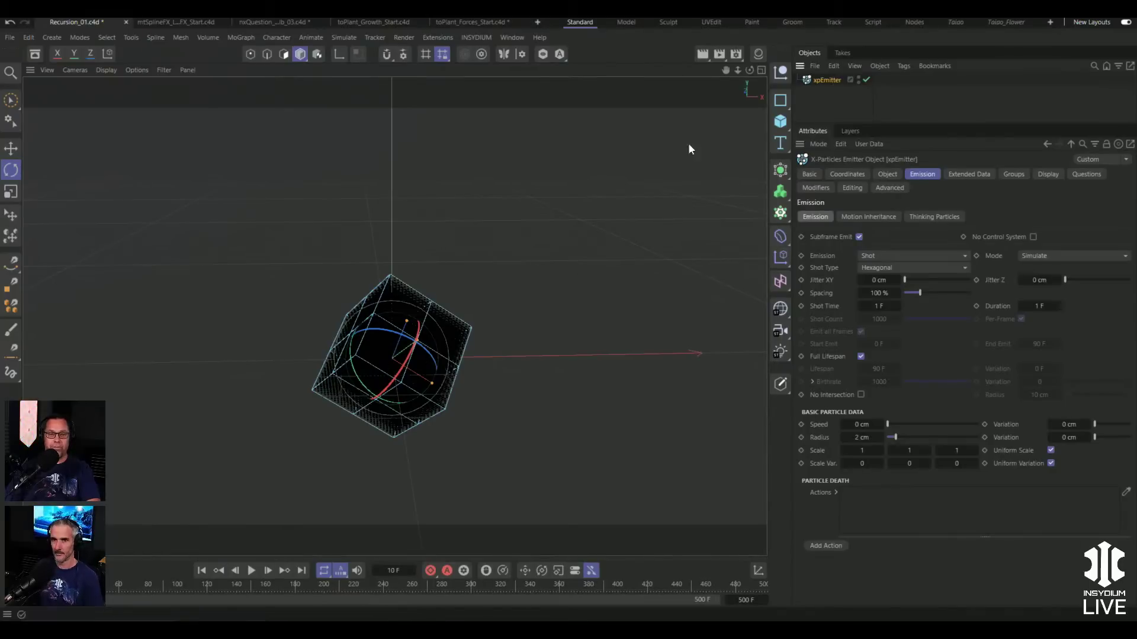
left_click(474, 38)
mouse_move(517, 80)
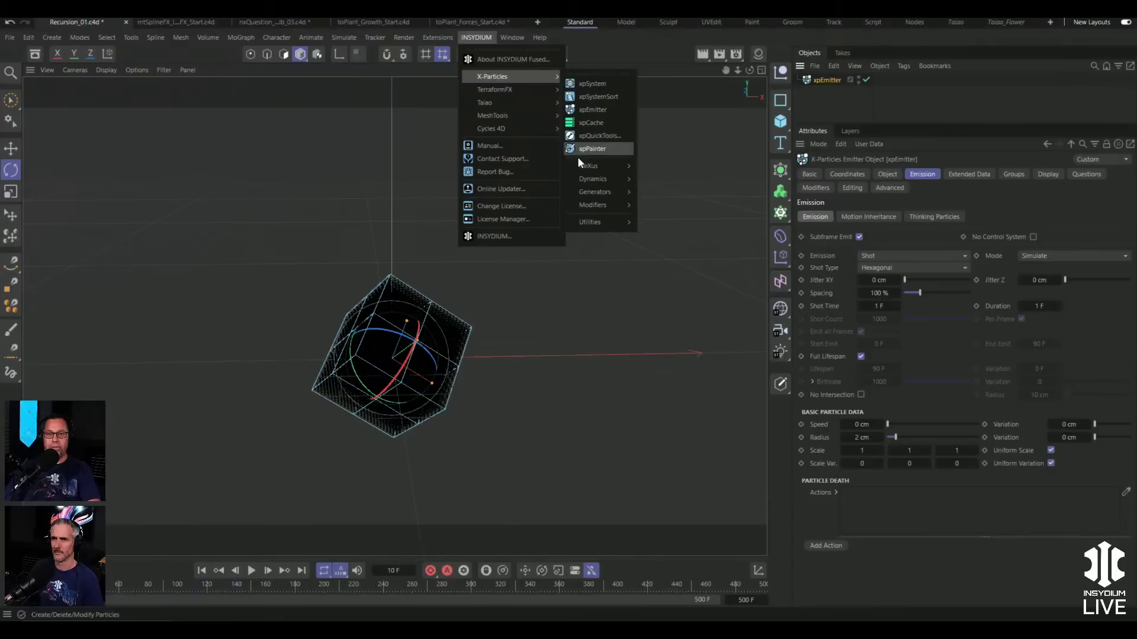
mouse_move(588, 165)
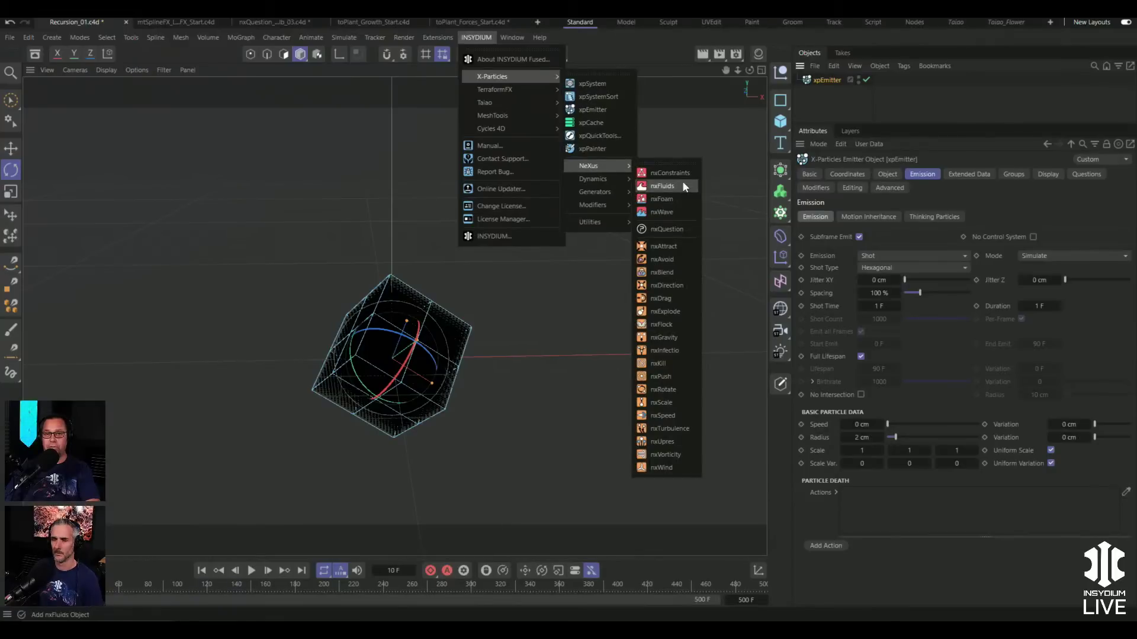
left_click(667, 229)
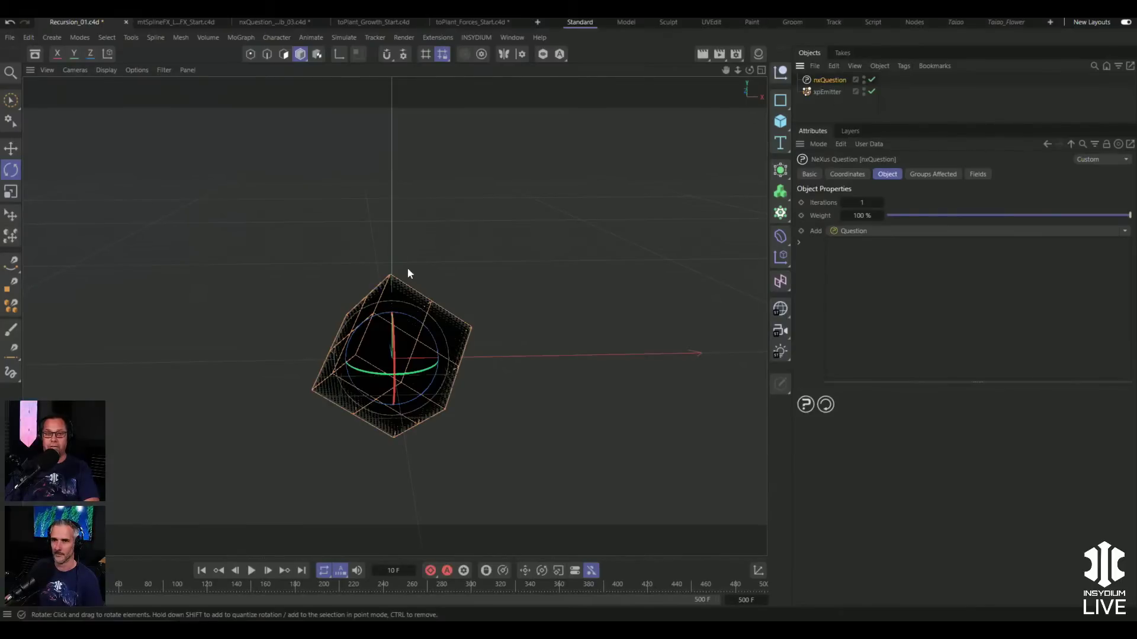
- Add a question to the nxQuestion modifier that tests the particles' Field data
left_click(873, 232)
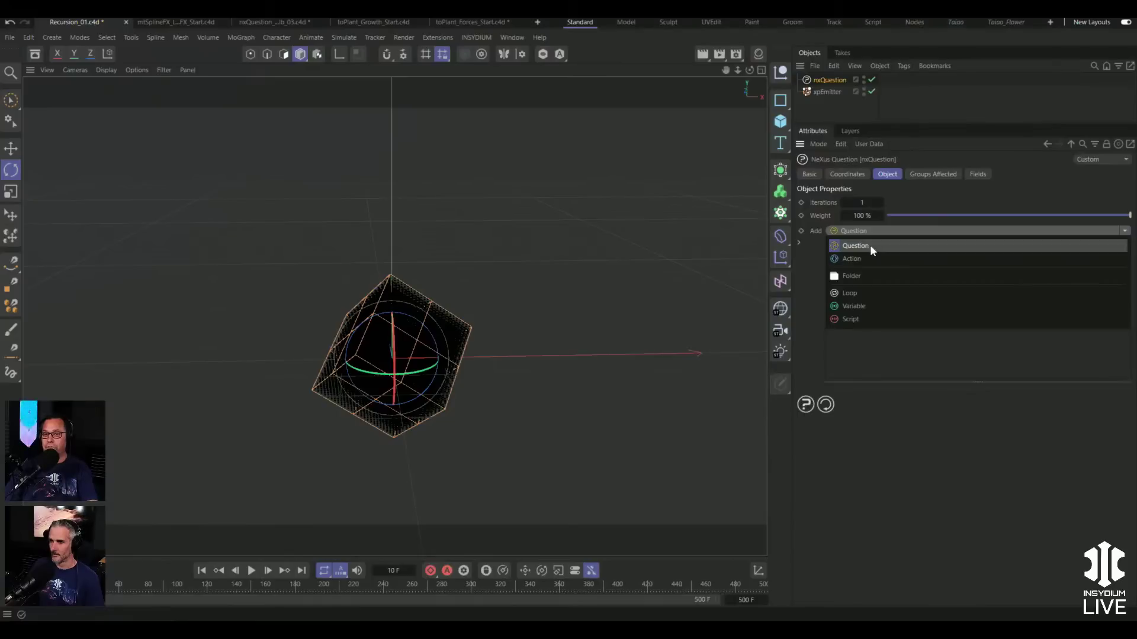
left_click(869, 247)
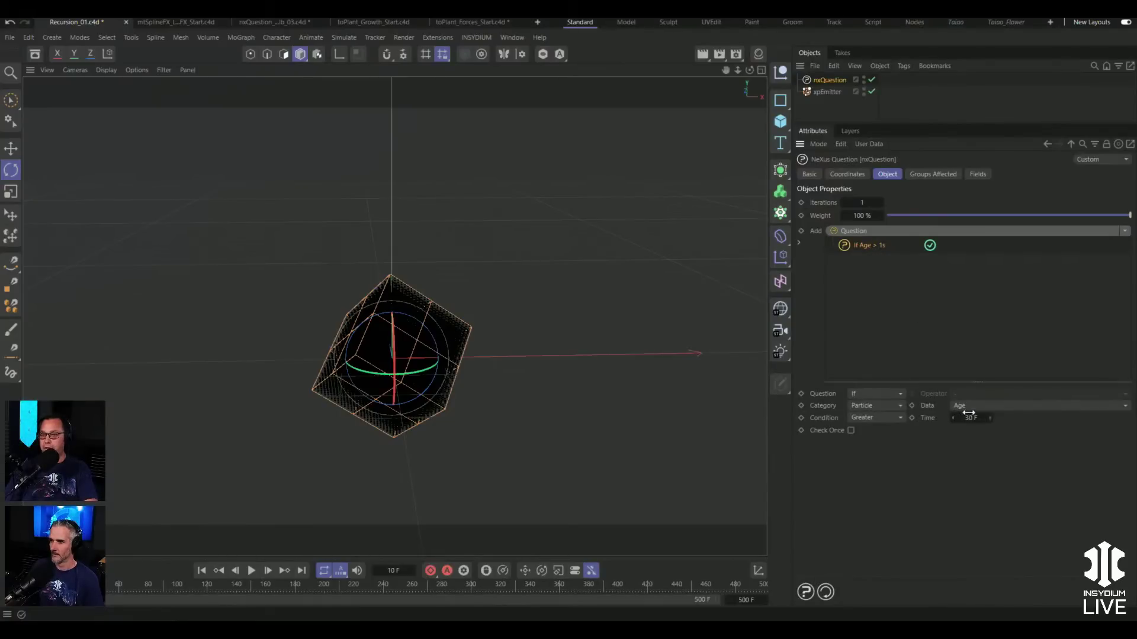
left_click(985, 405)
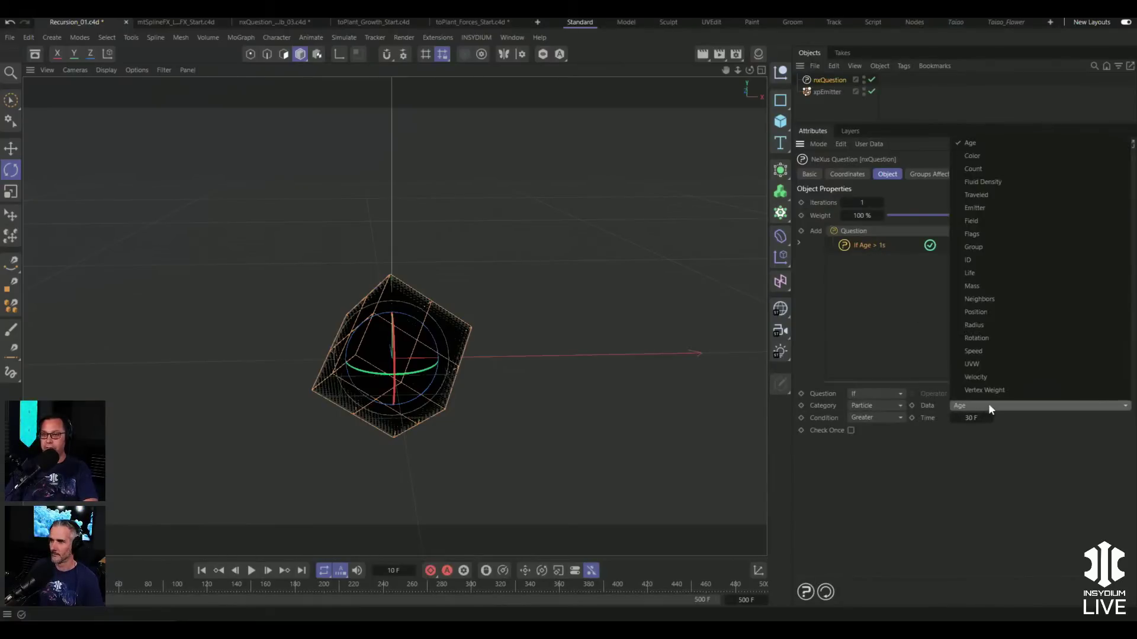
left_click(1027, 220)
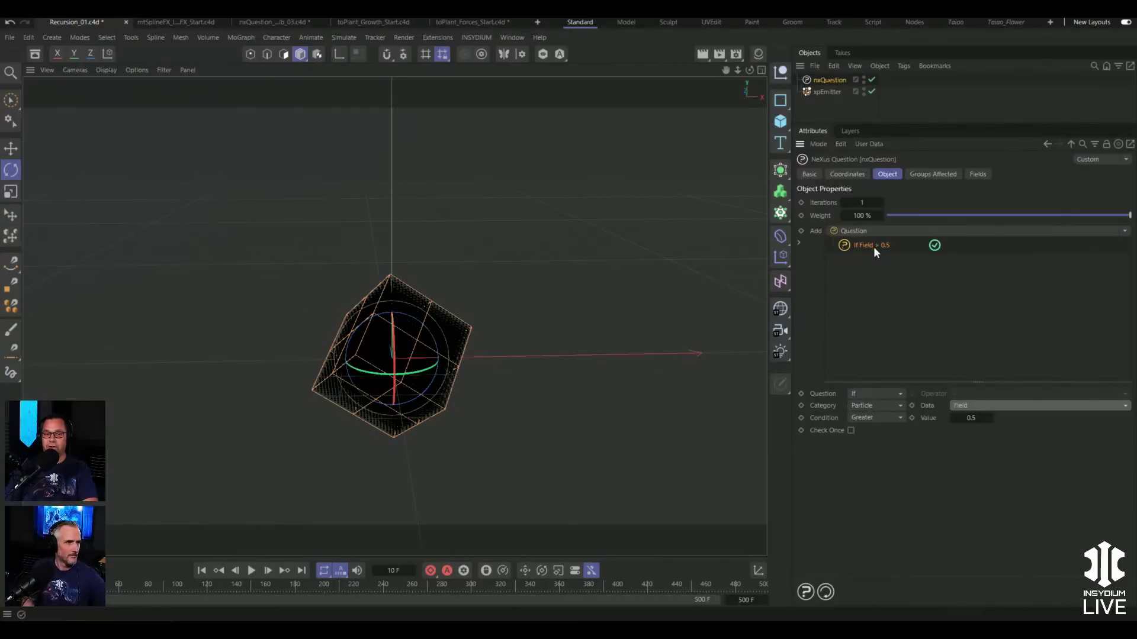
- Add a Spherical Field to the modifier, shrink it to about 35 cm, and raise it to the cube's upper corner
left_click(980, 175)
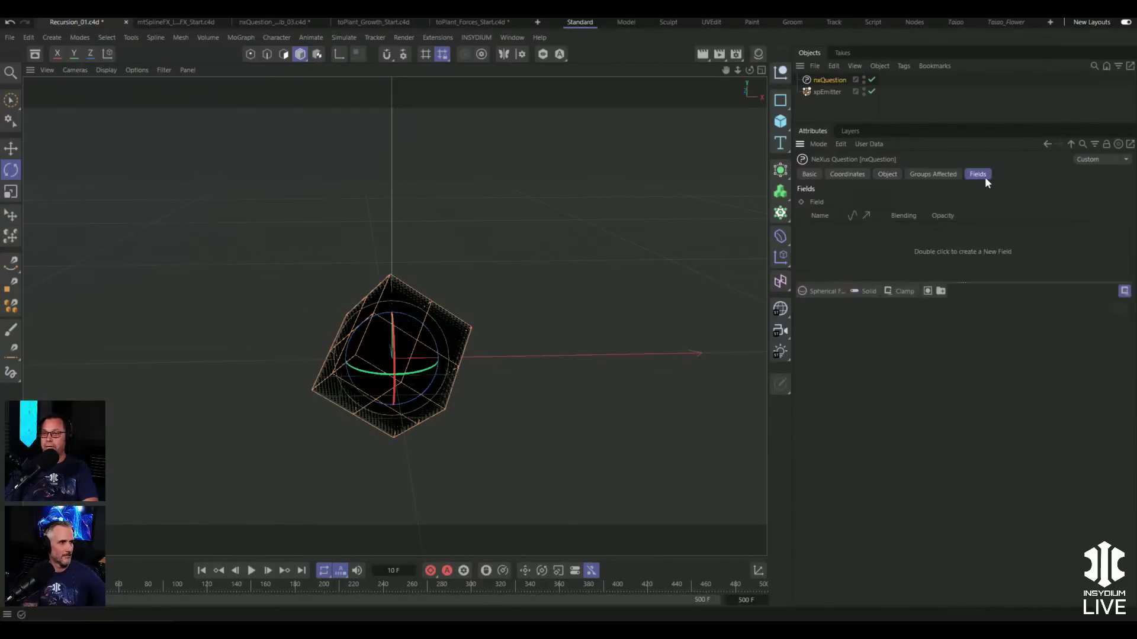
left_click(820, 291)
left_click_drag(489, 358, 426, 358)
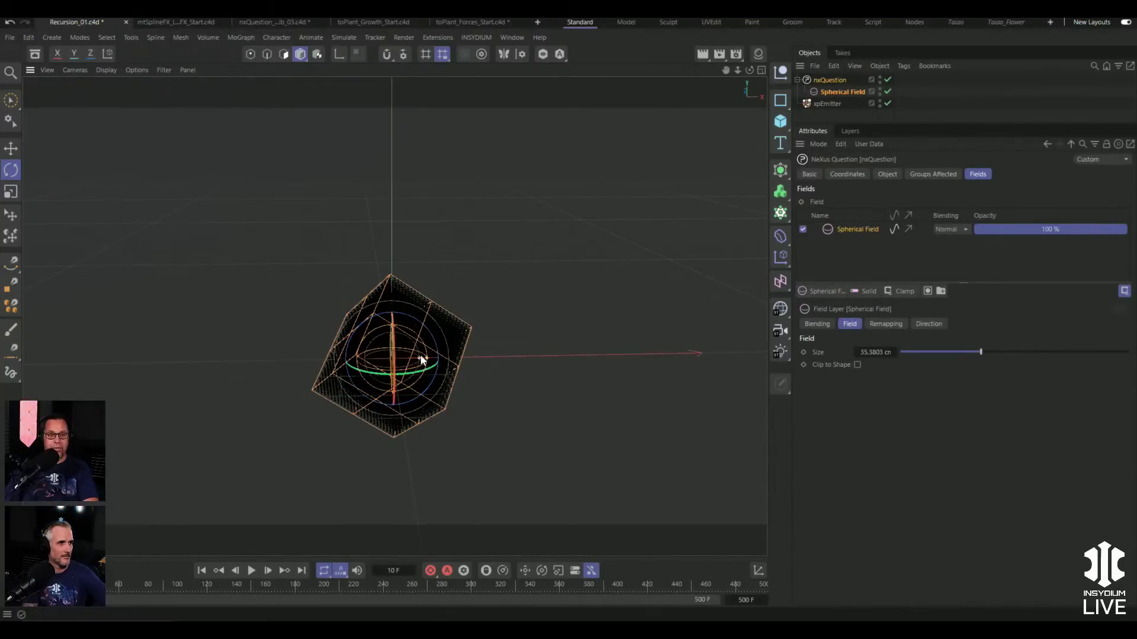
key("e")
left_click_drag(391, 287, 392, 211)
left_click_drag(350, 311, 509, 329, "alt")
- Add a second question beneath the Field question, with the AND operator and Neighbors as its particle data
left_click(828, 79)
left_click(887, 175)
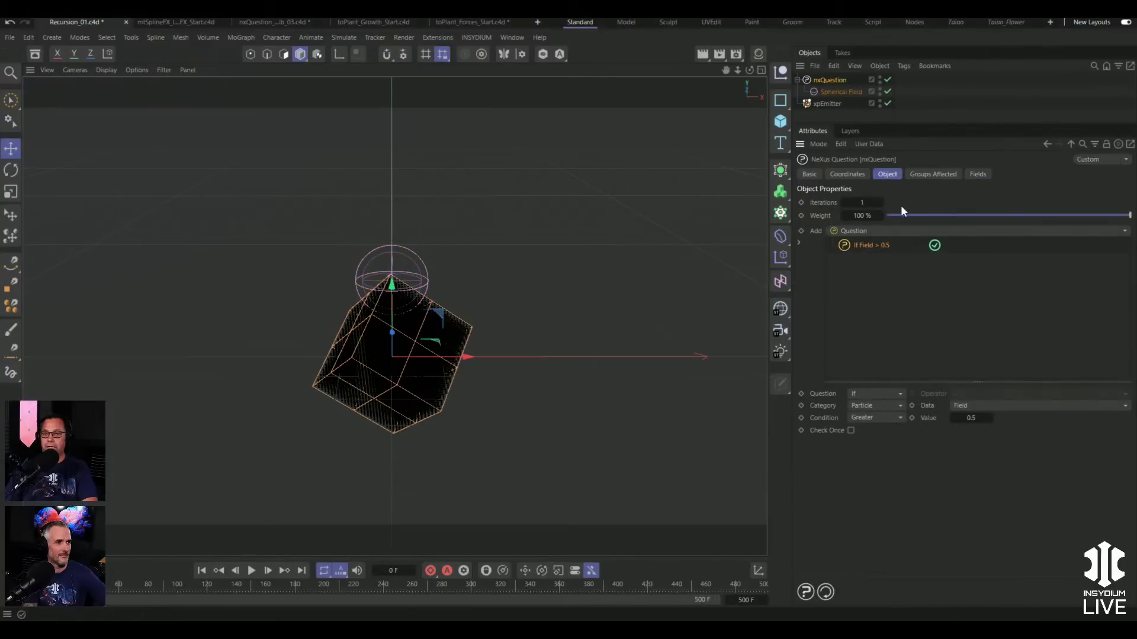
left_click(862, 230)
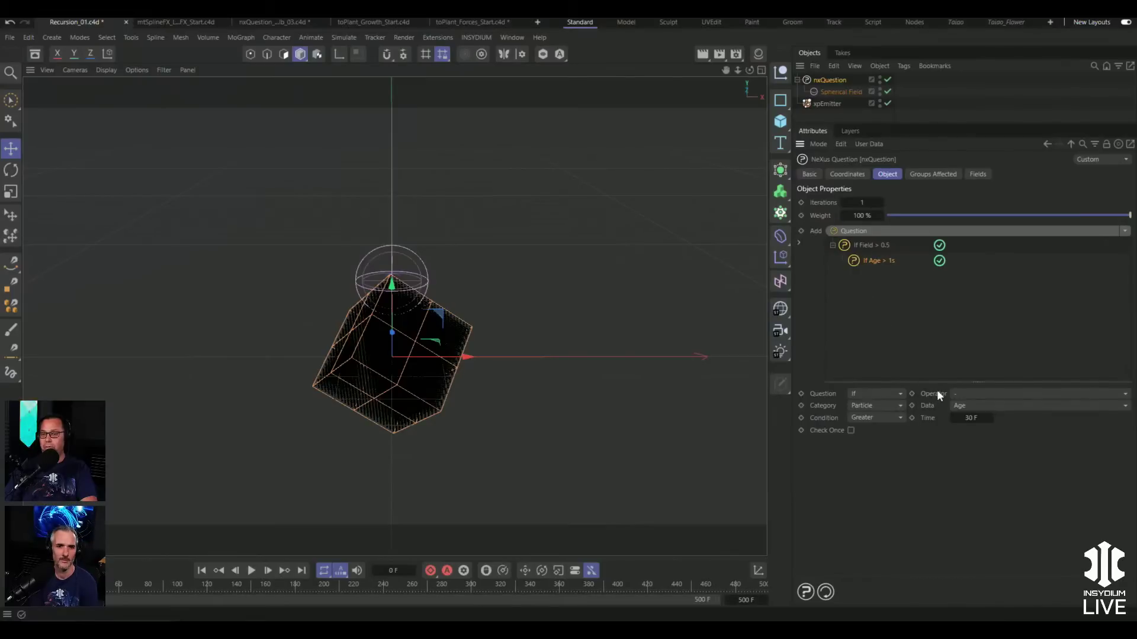
left_click(983, 393)
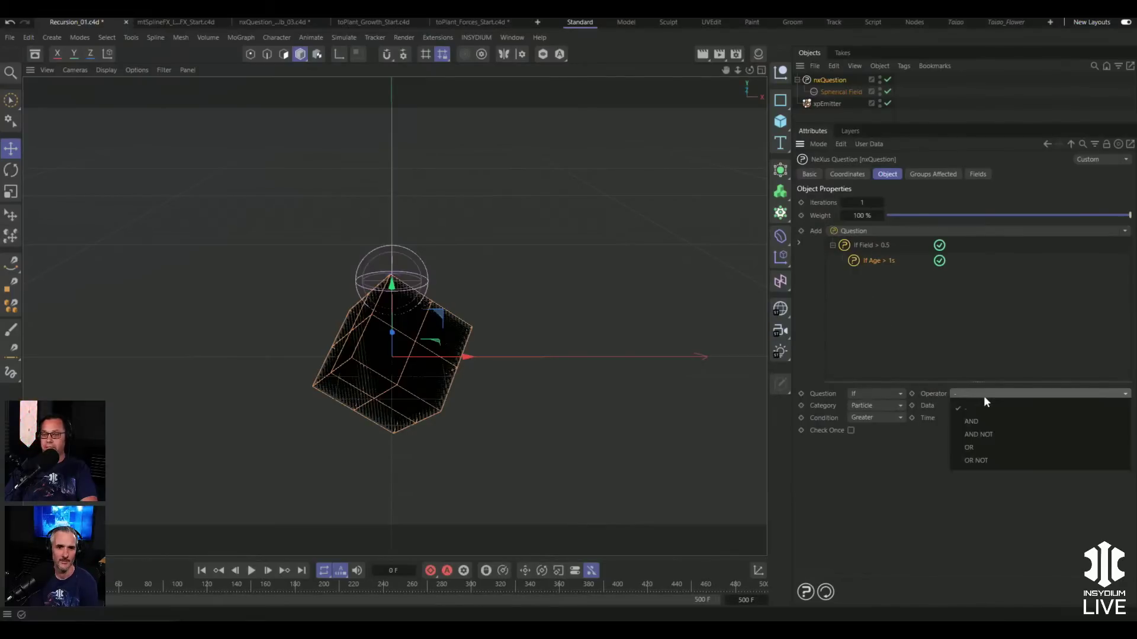
left_click(987, 417)
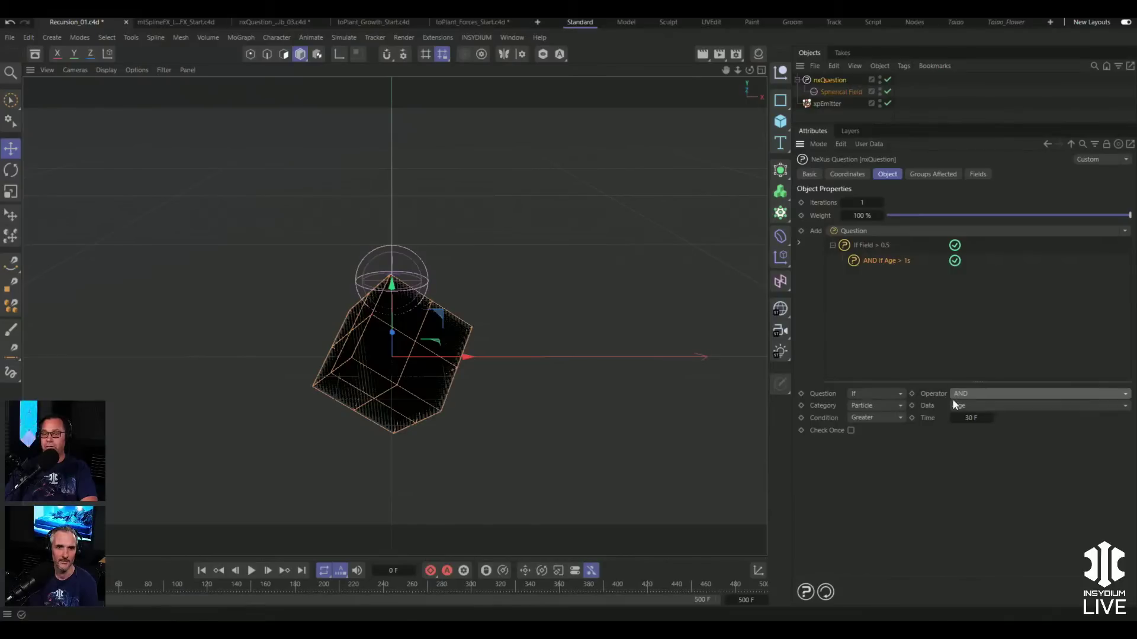
left_click(977, 405)
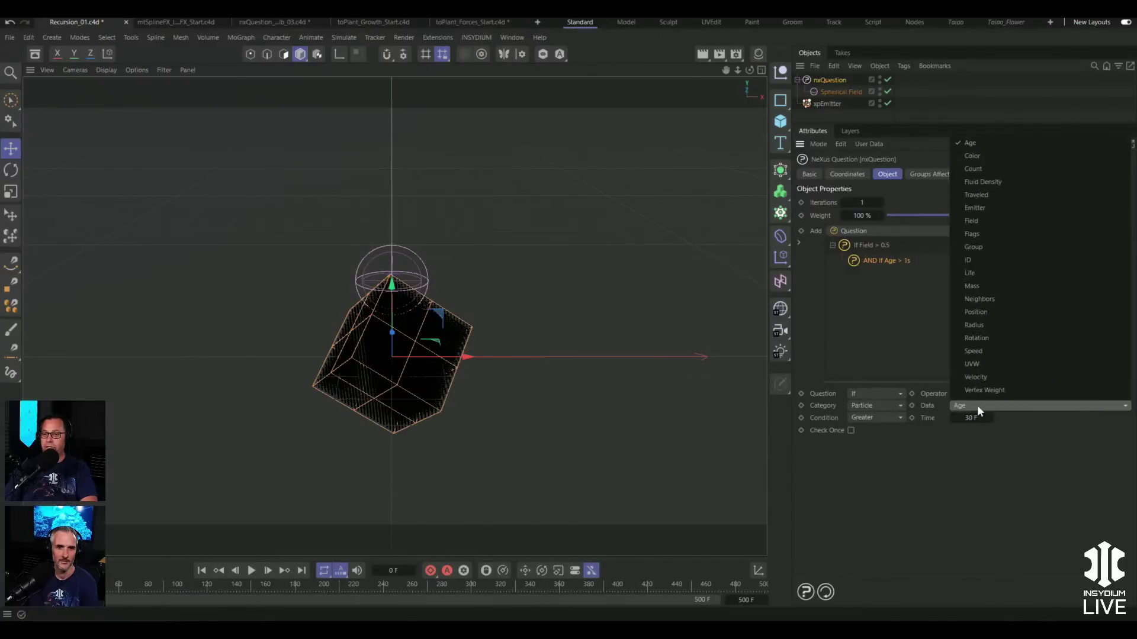
left_click(991, 298)
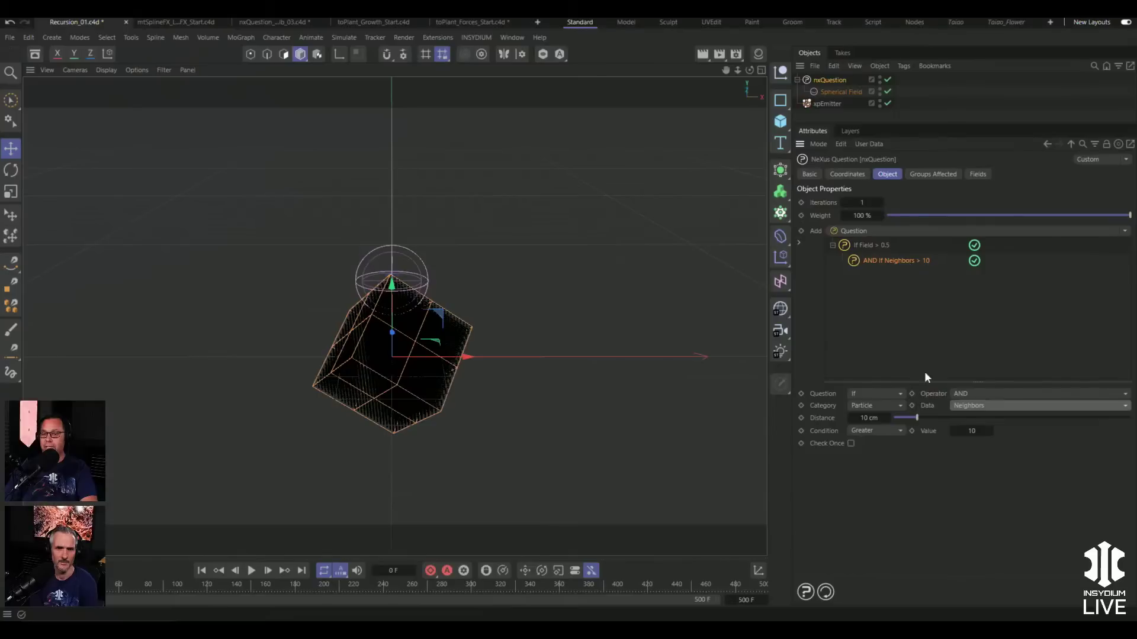
- Set the Neighbors question's value to 40 and its condition to Less
left_click(975, 431)
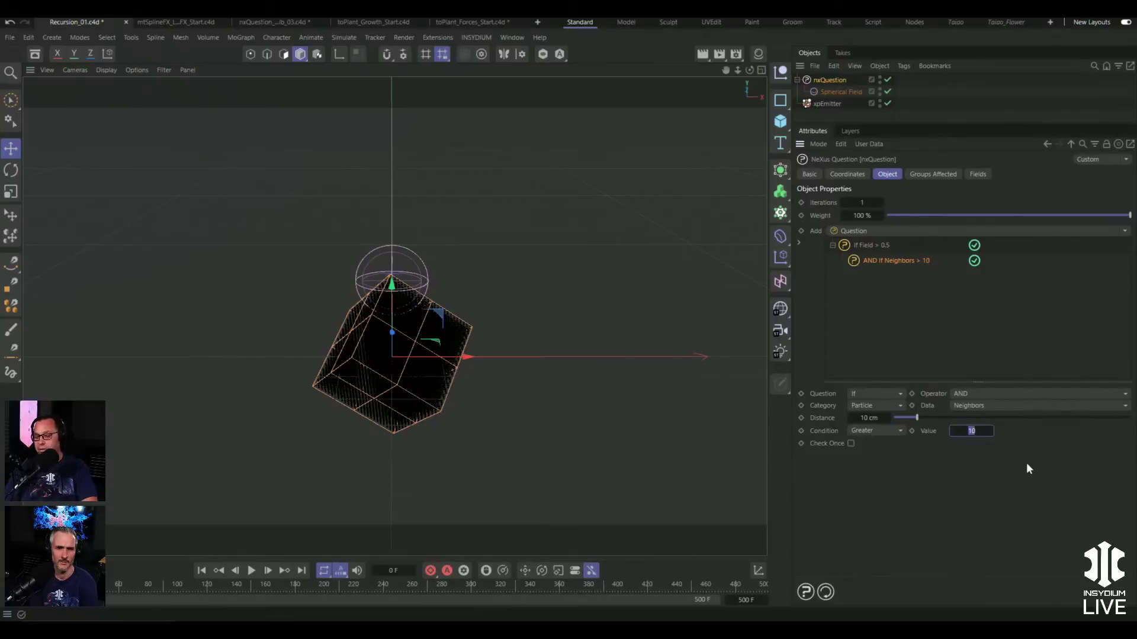
type("40")
left_click(879, 434)
left_click(879, 444)
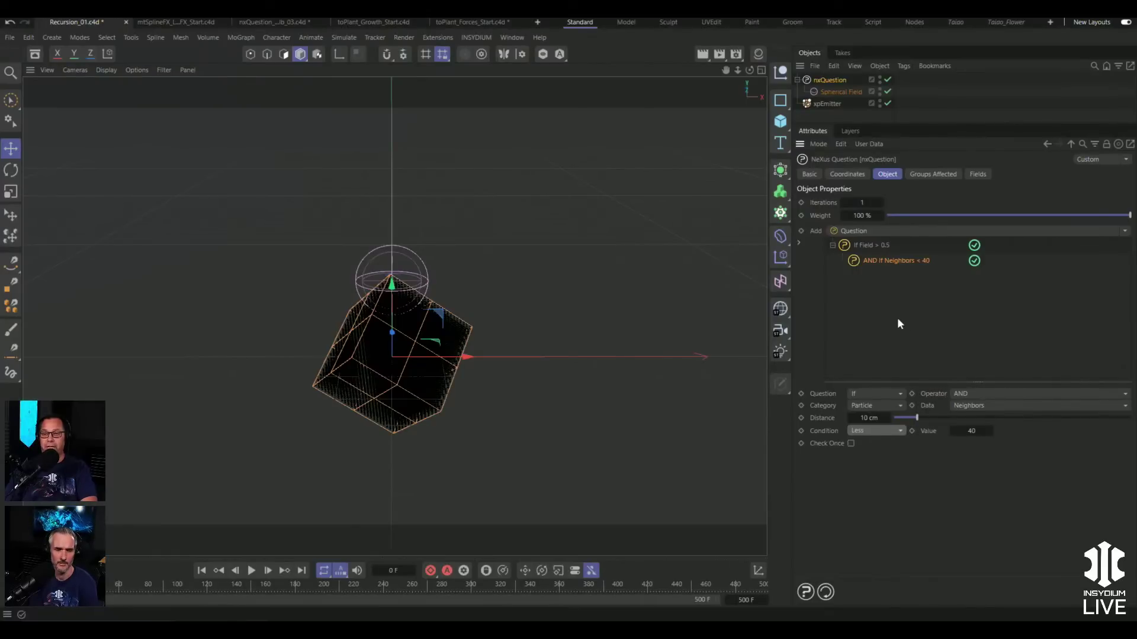
- Add a Set Color action under the Neighbors question and make its color white (RGB 255, 255, 255)
left_click(863, 230)
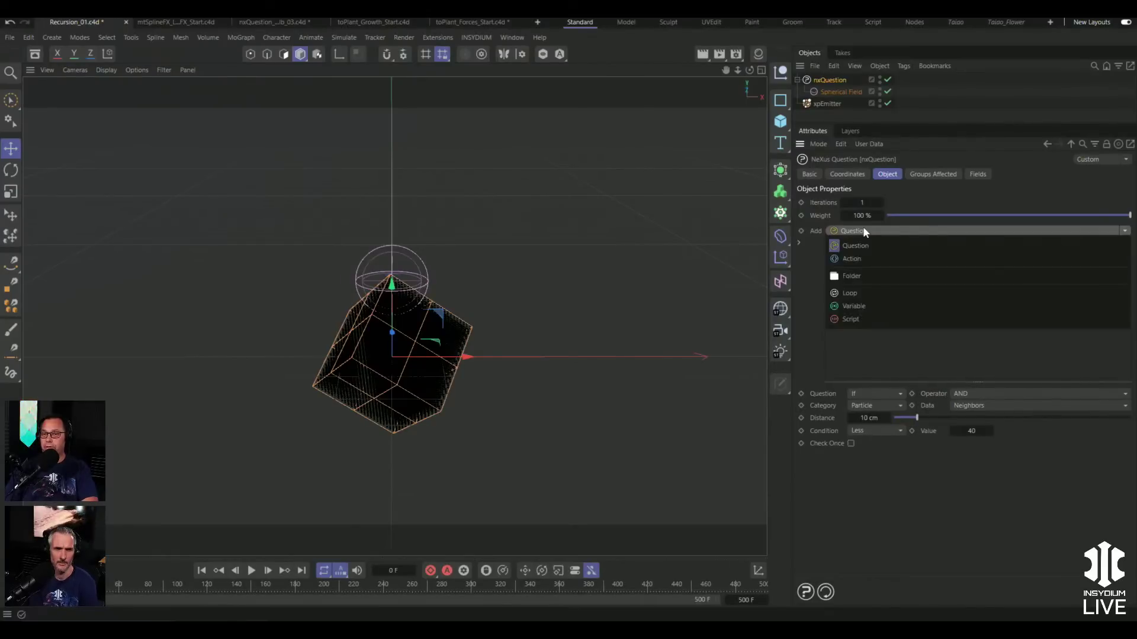
left_click(860, 260)
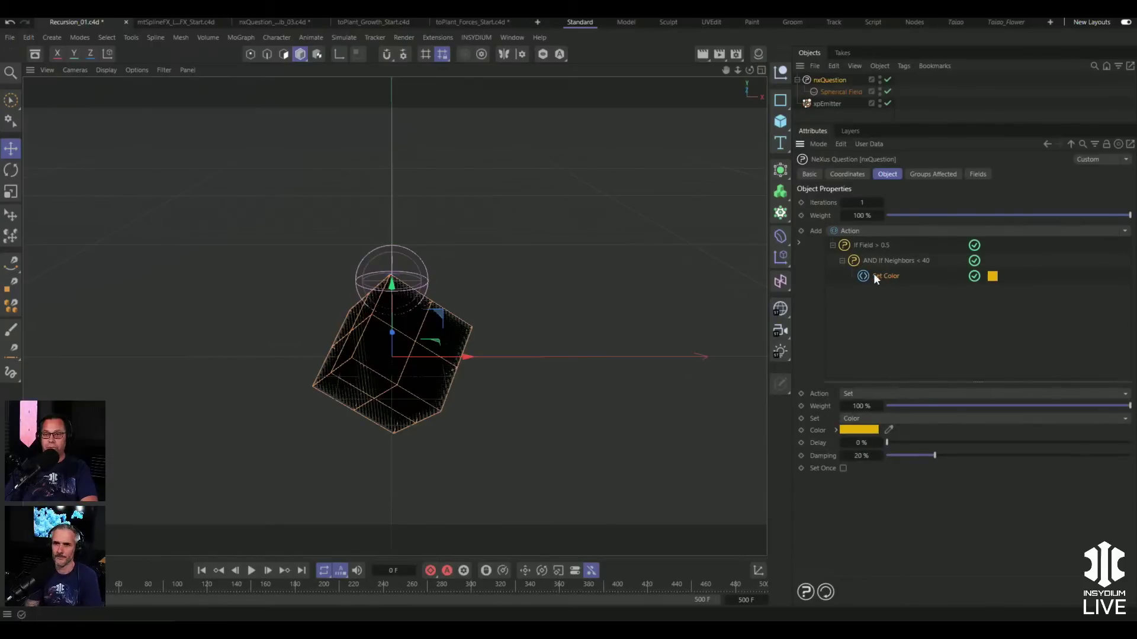
left_click(855, 433)
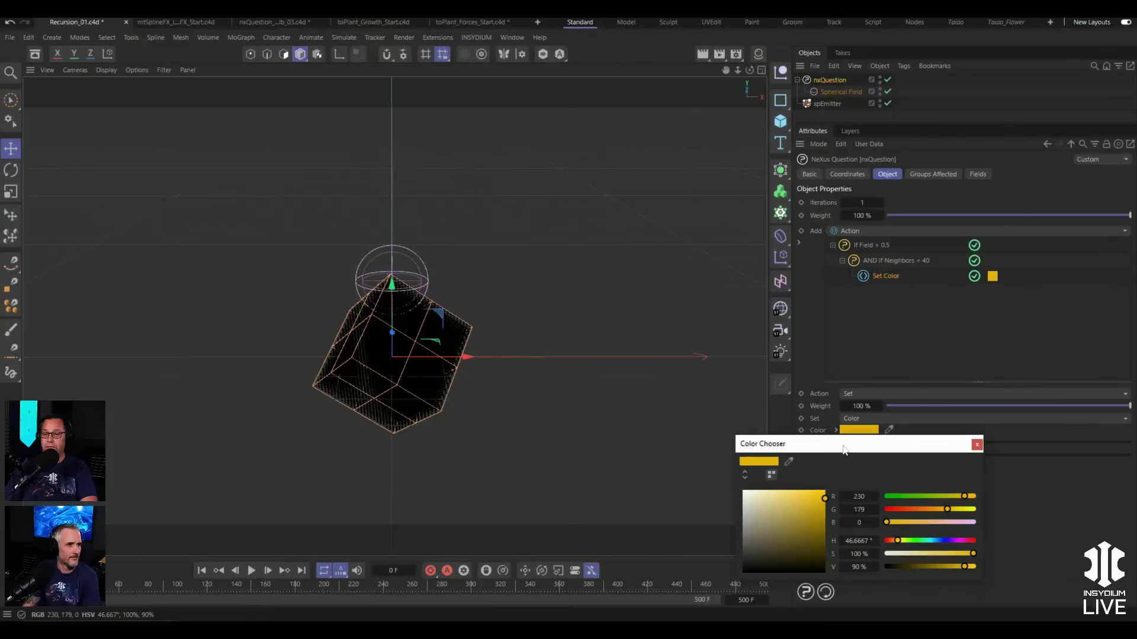
left_click_drag(845, 447, 792, 293)
left_click(691, 336)
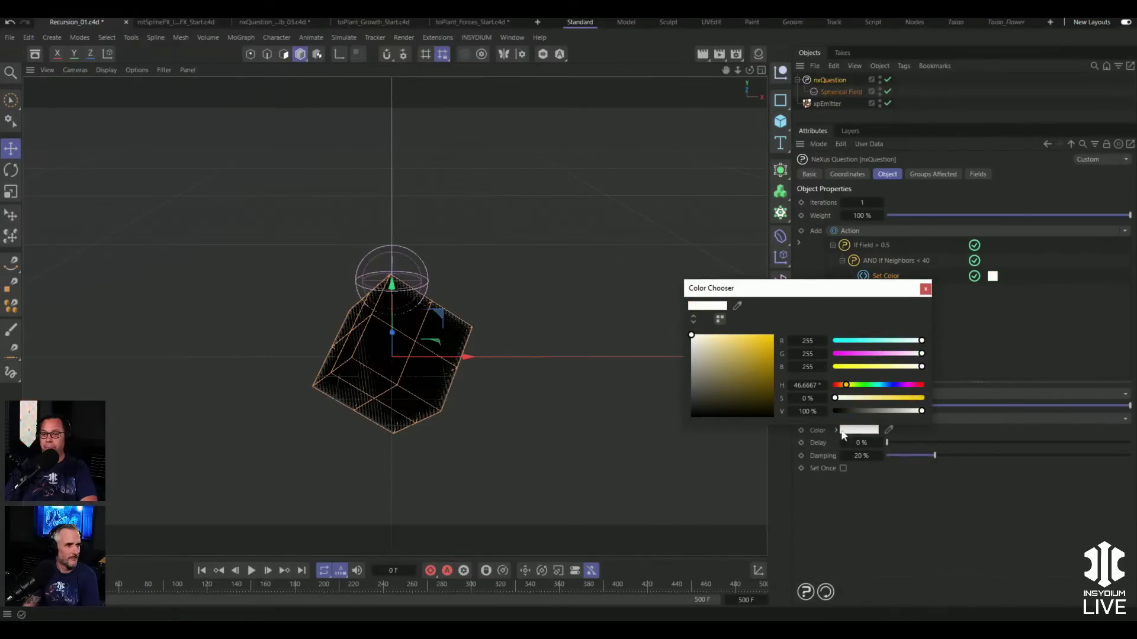
left_click(925, 289)
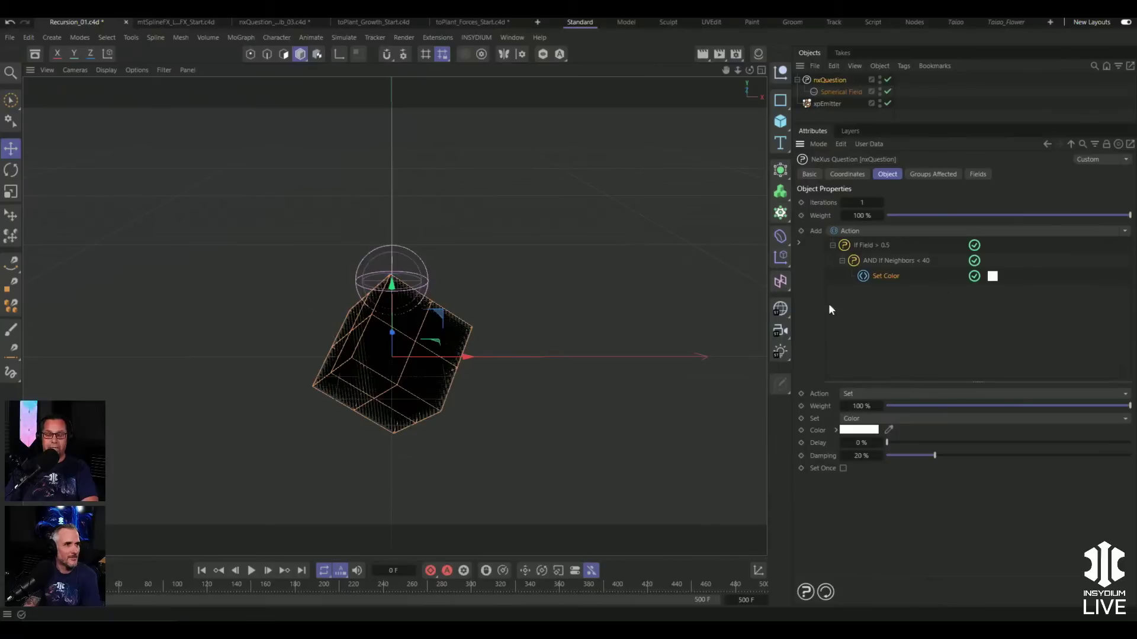
- Advance the simulation one frame and inspect the particle colors inside the spherical field
key("g")
left_click_drag(520, 453, 579, 409, "alt")
left_click_drag(443, 311, 389, 336, "alt")
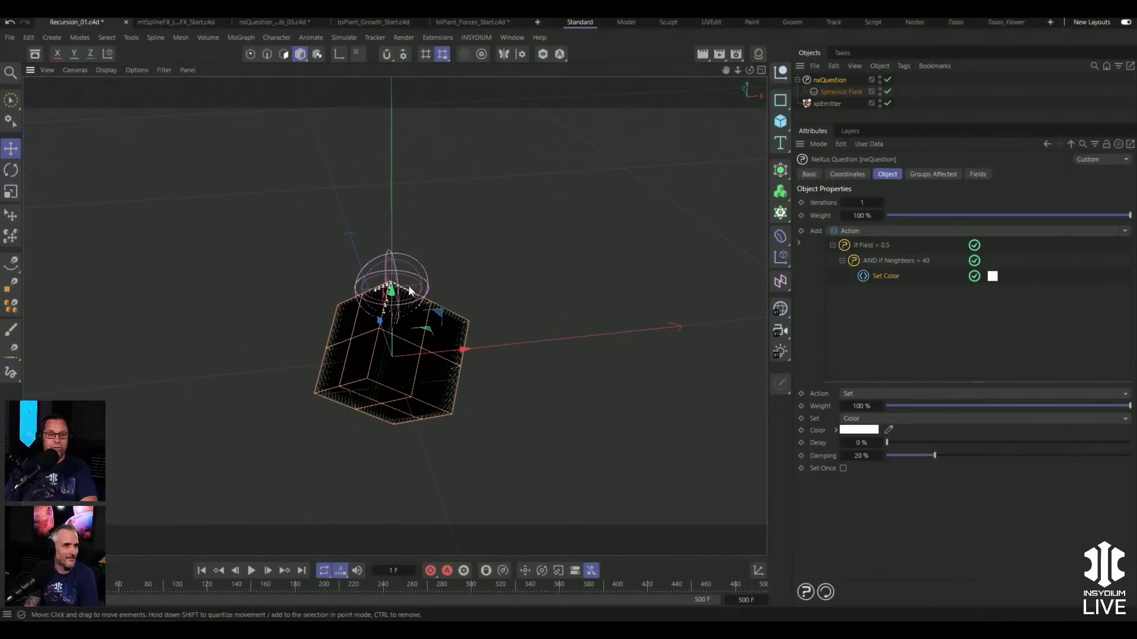
- Set the Neighbors question's value to 45 and check the particles at the cube's upper corner
left_click(900, 261)
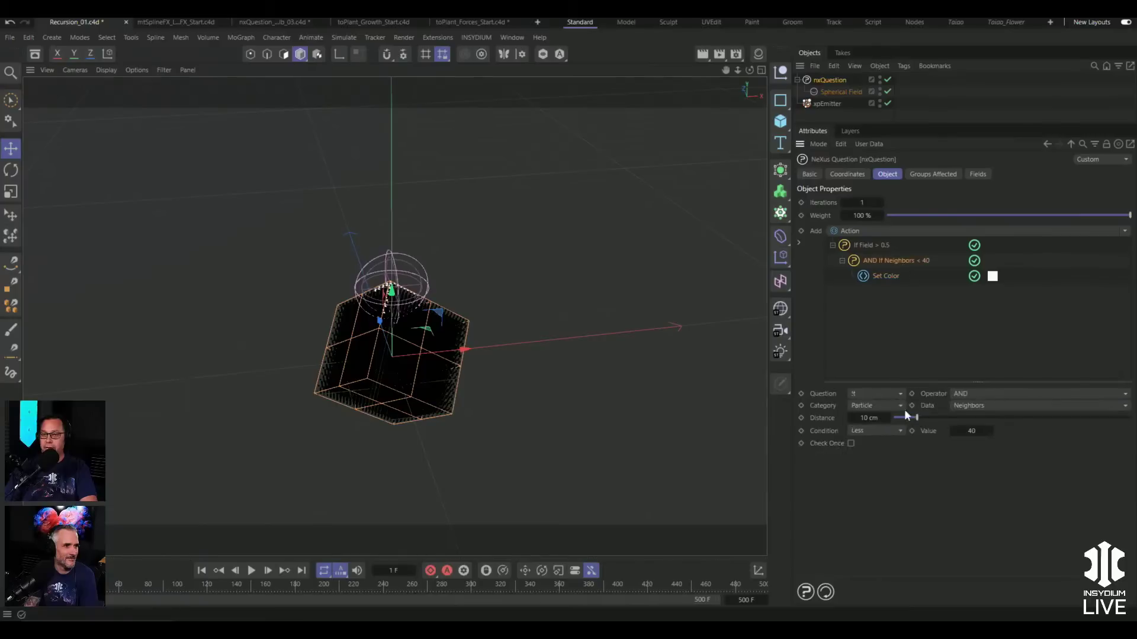
left_click(972, 430)
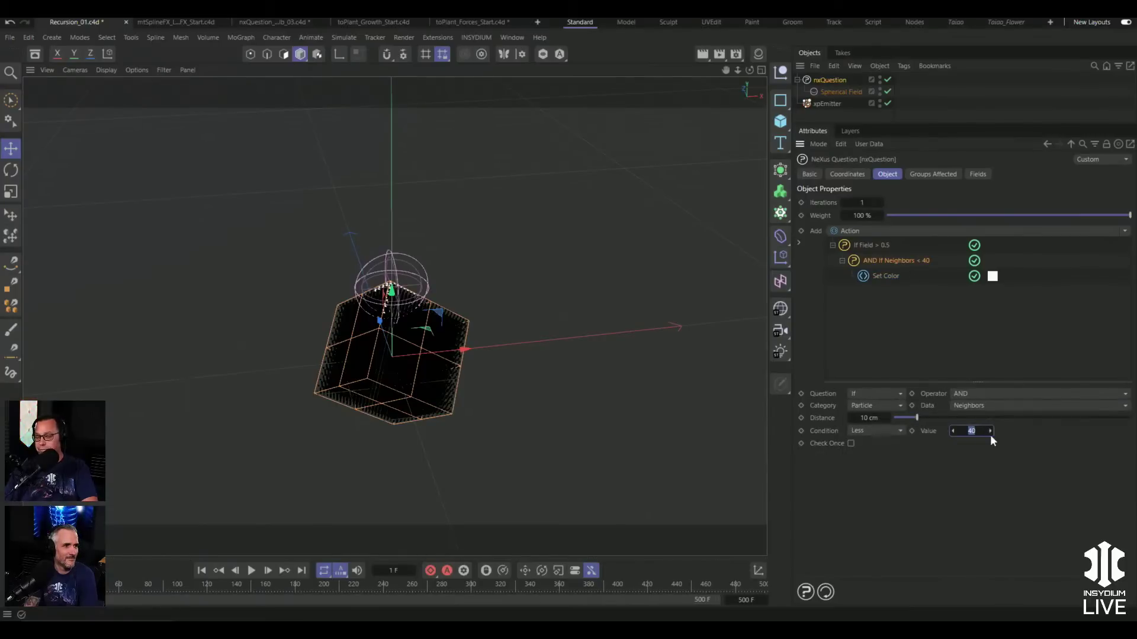
type("45")
key("Return")
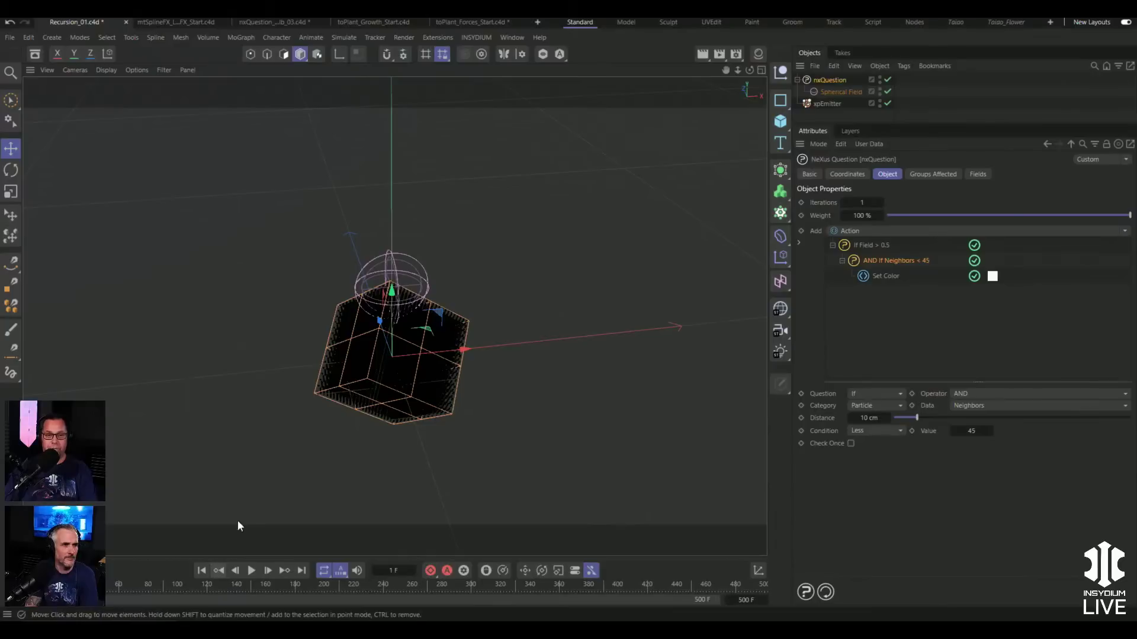
left_click_drag(397, 292, 510, 302, "alt")
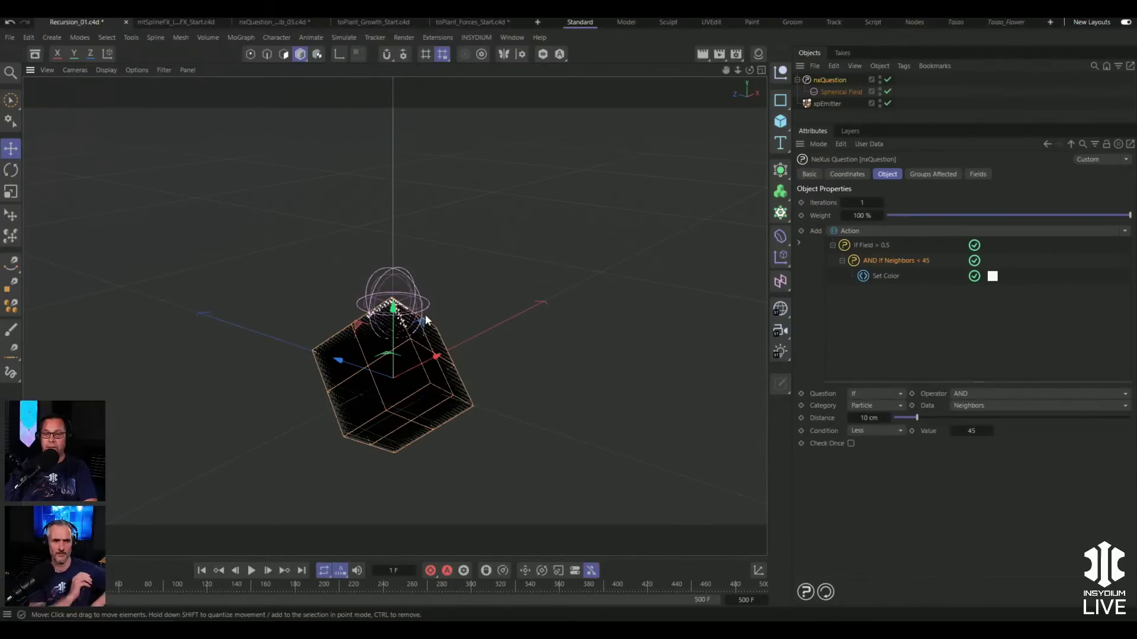
- Add a separate question at the same level as the Field question, testing particle Color with the Brightness vector
left_click(879, 245)
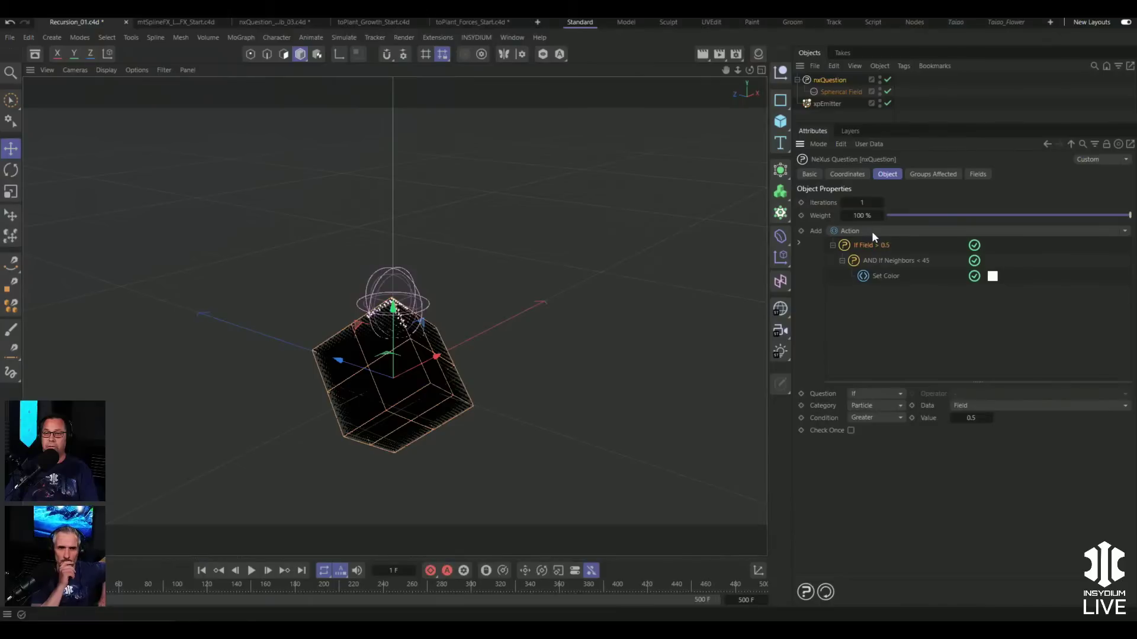
left_click(875, 229)
left_click(872, 240)
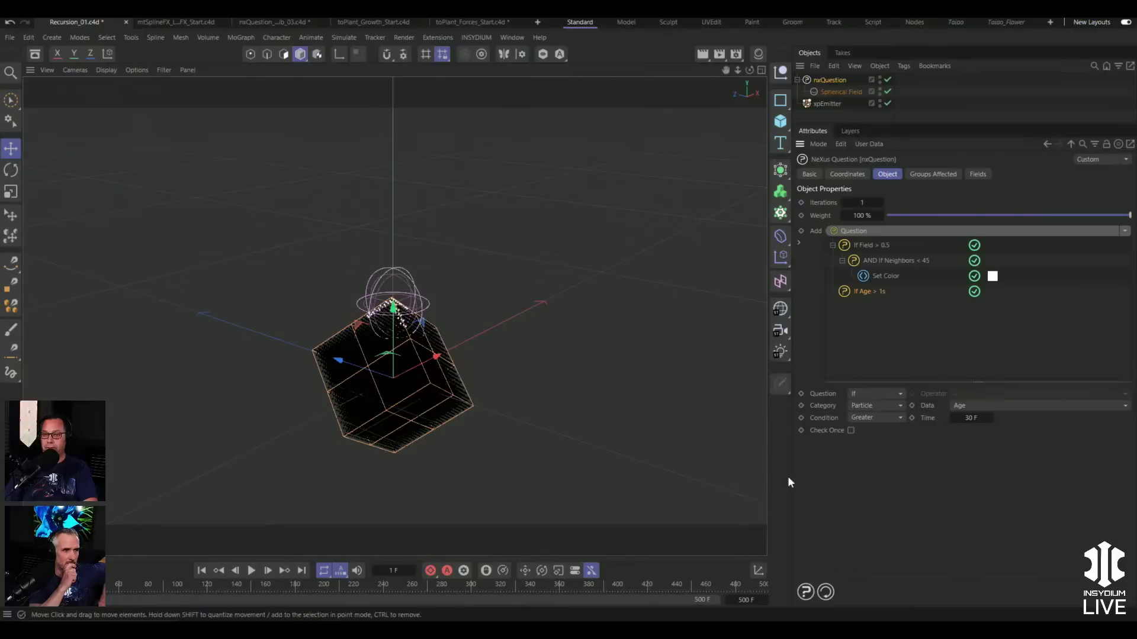
left_click(978, 406)
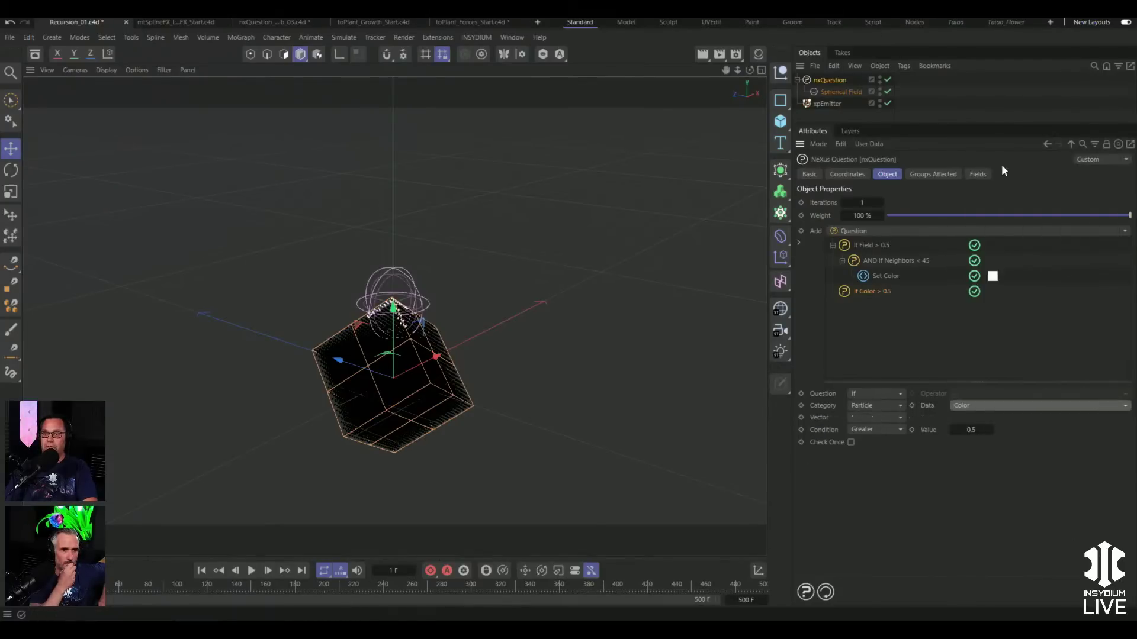
left_click(868, 418)
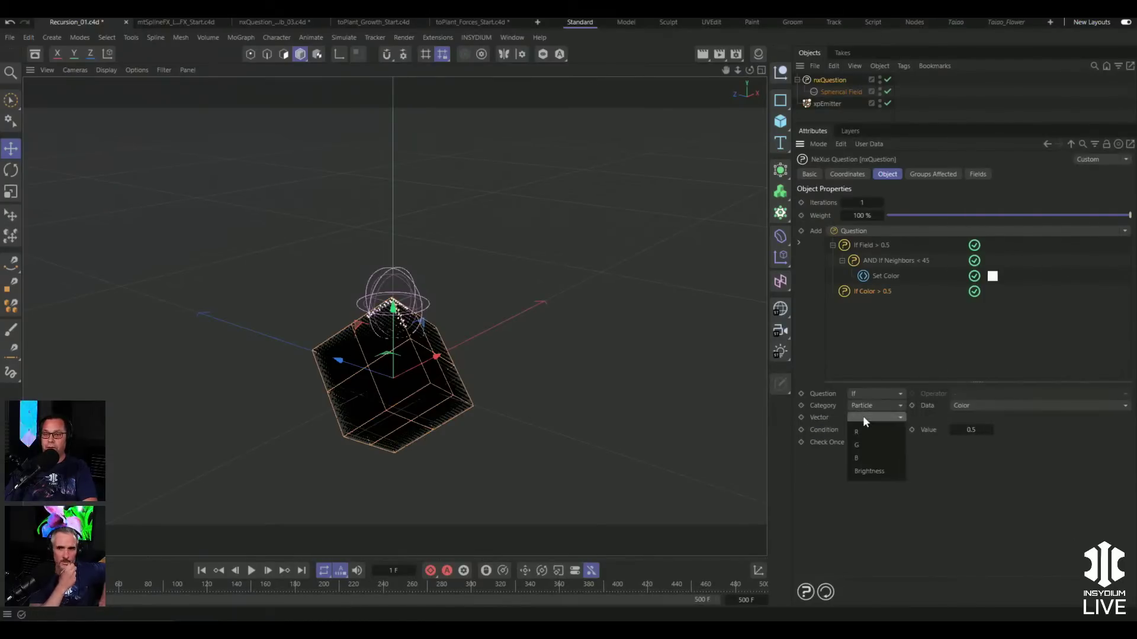
left_click(874, 471)
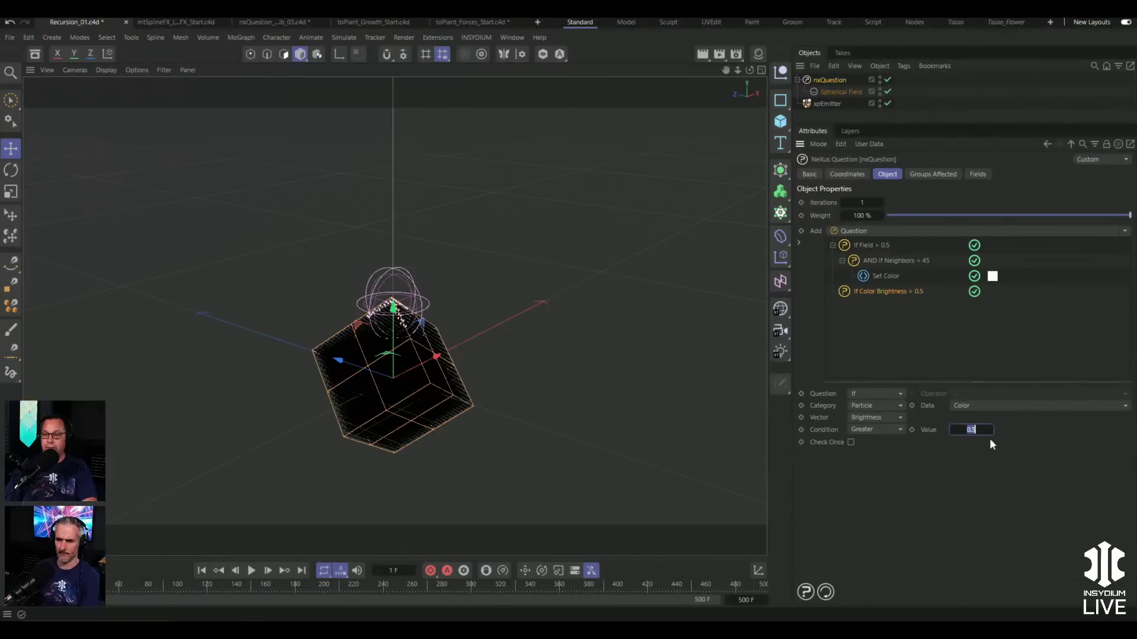
- Set the Color Brightness question's condition to Greater-Equal and its value to 1
left_click(879, 429)
left_click(882, 495)
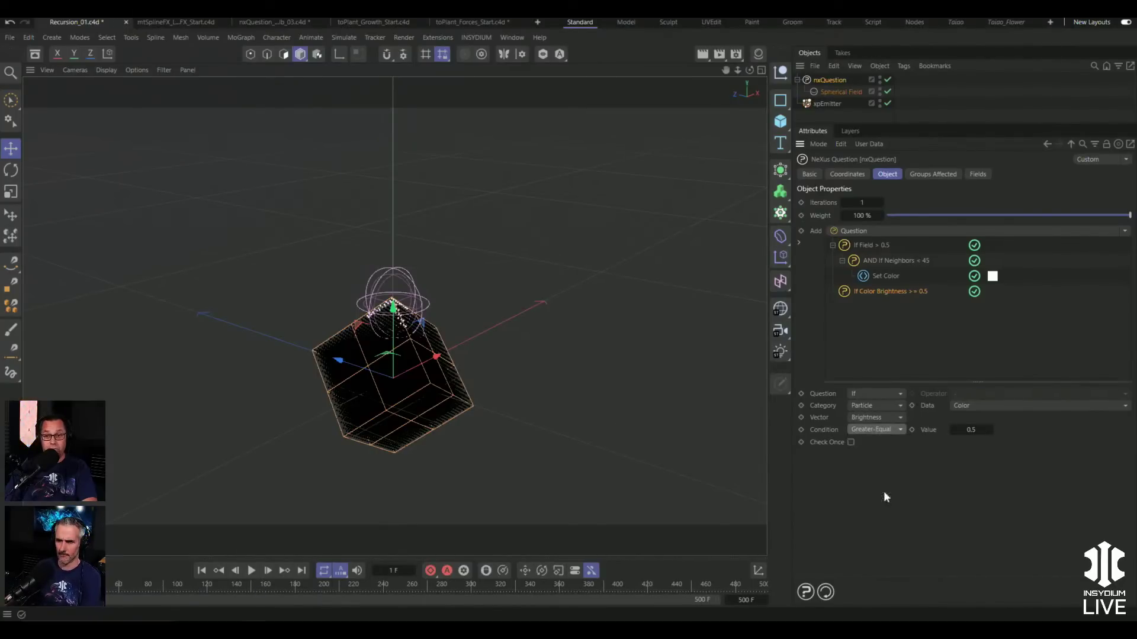
left_click(973, 429)
type("1")
key("Return")
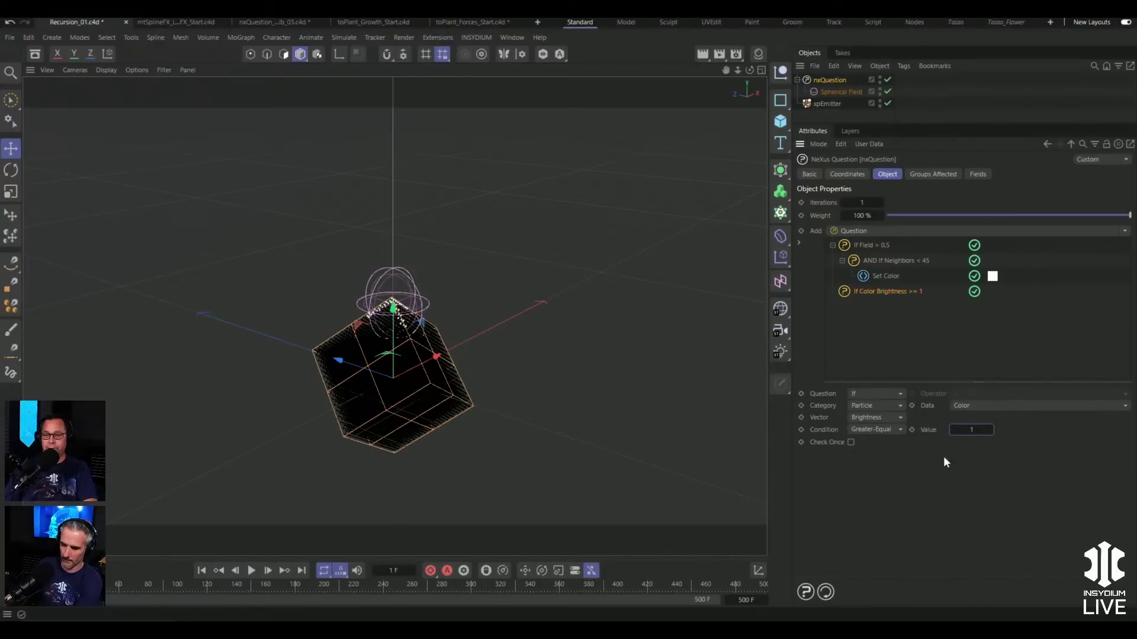
- Add a Spawn action under the Color Brightness question, with a newly created spawn emitter and Inherit Parent disabled
left_click(874, 230)
left_click(864, 260)
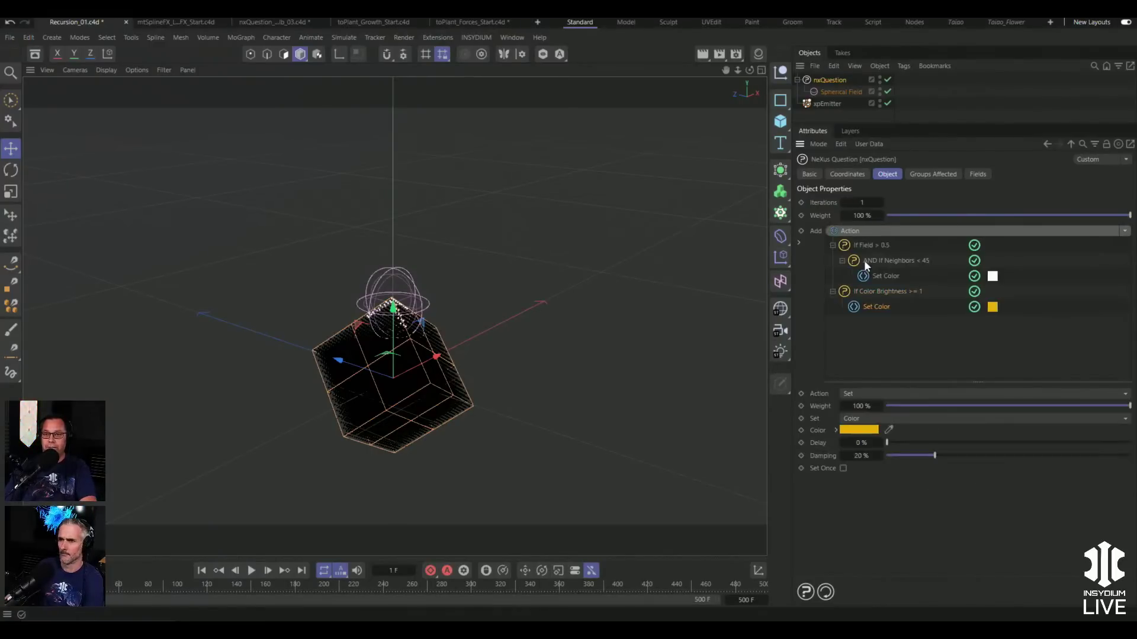
left_click(868, 392)
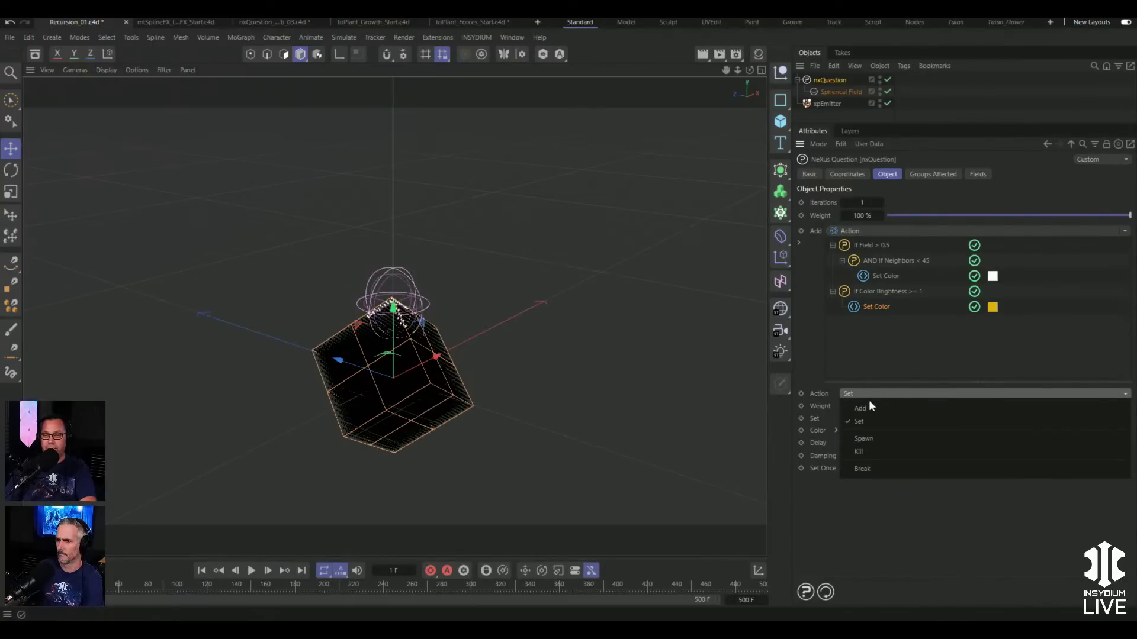
left_click(872, 440)
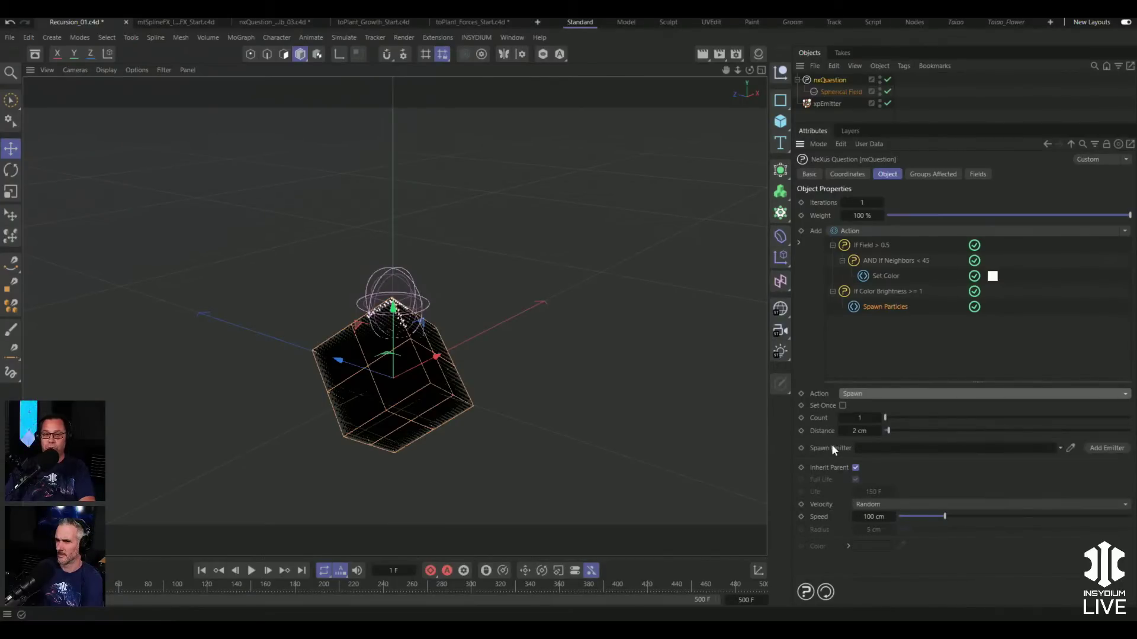
left_click(1107, 448)
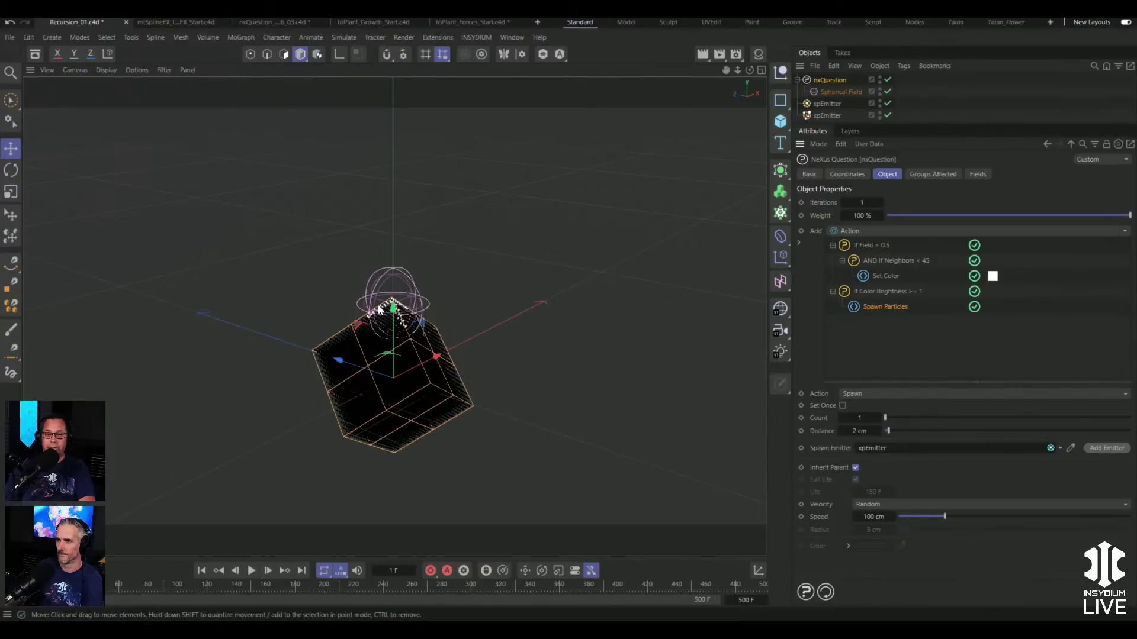
left_click(856, 467)
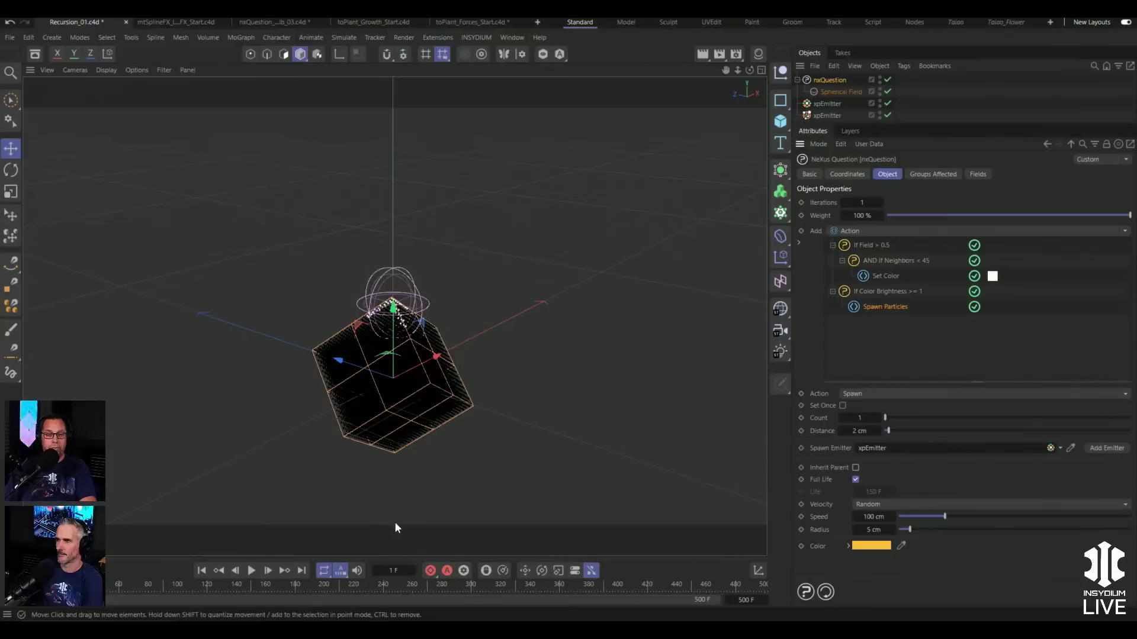
- Play the simulation from the start, inspect the spawned particles around the cube's upper corner, and rewind it
left_click(200, 571)
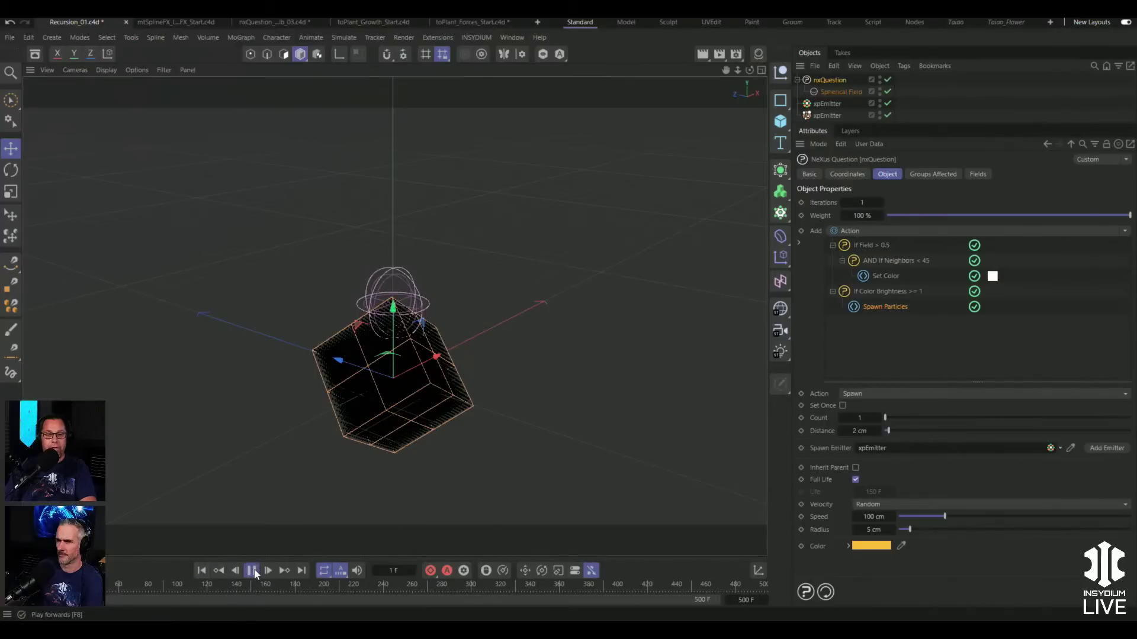
left_click(252, 570)
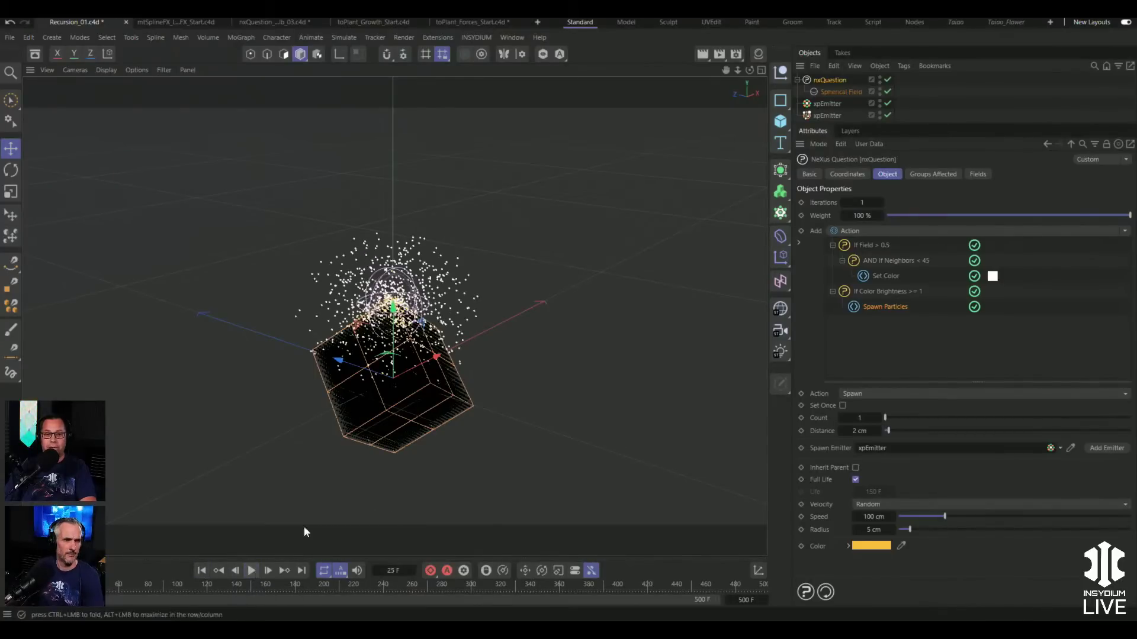
mouse_move(501, 325)
left_mouse_down("alt")
mouse_move(454, 322)
mouse_move(454, 309)
mouse_move(502, 306)
left_mouse_up("alt")
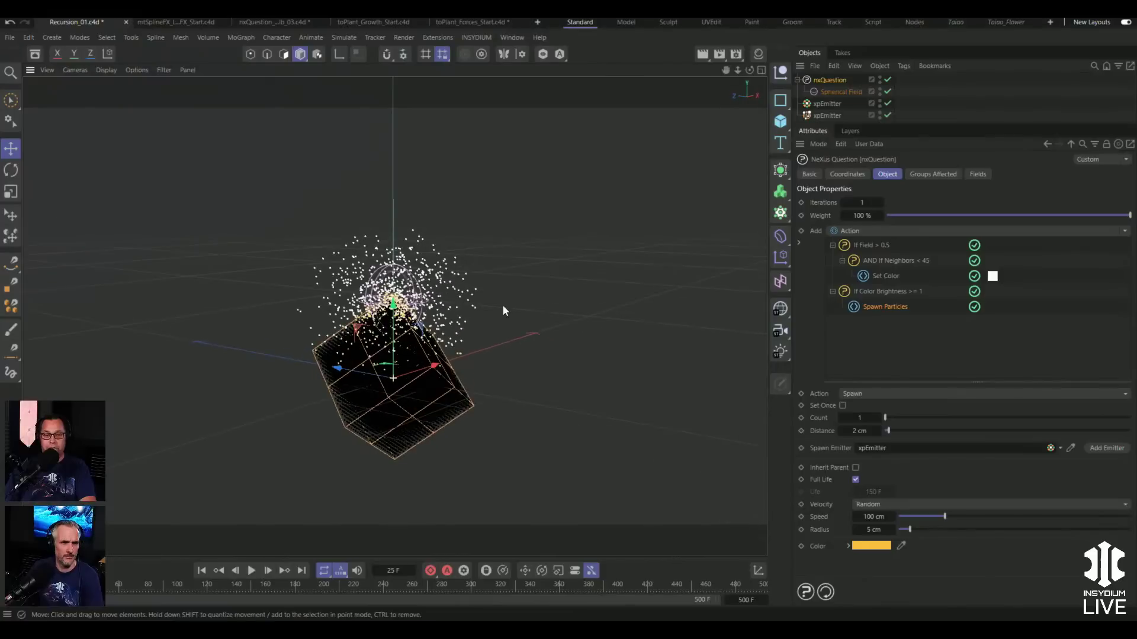
left_click(202, 570)
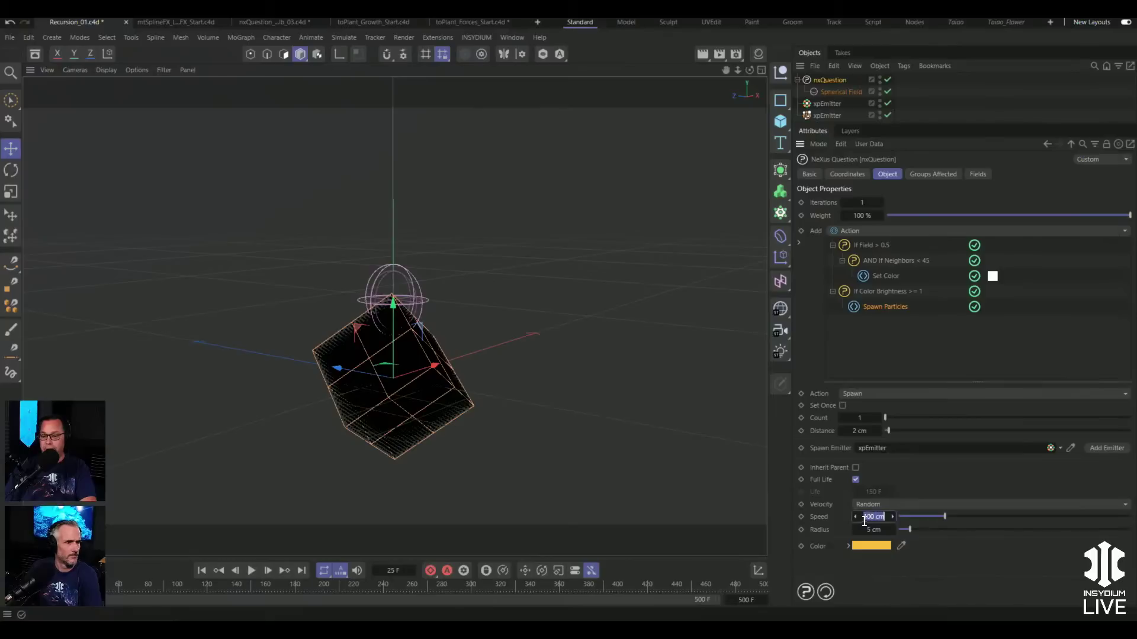
- Set the Spawn action's speed to 0 cm, radius to 2 cm and distance to 1 cm
left_click_drag(873, 515, 861, 519)
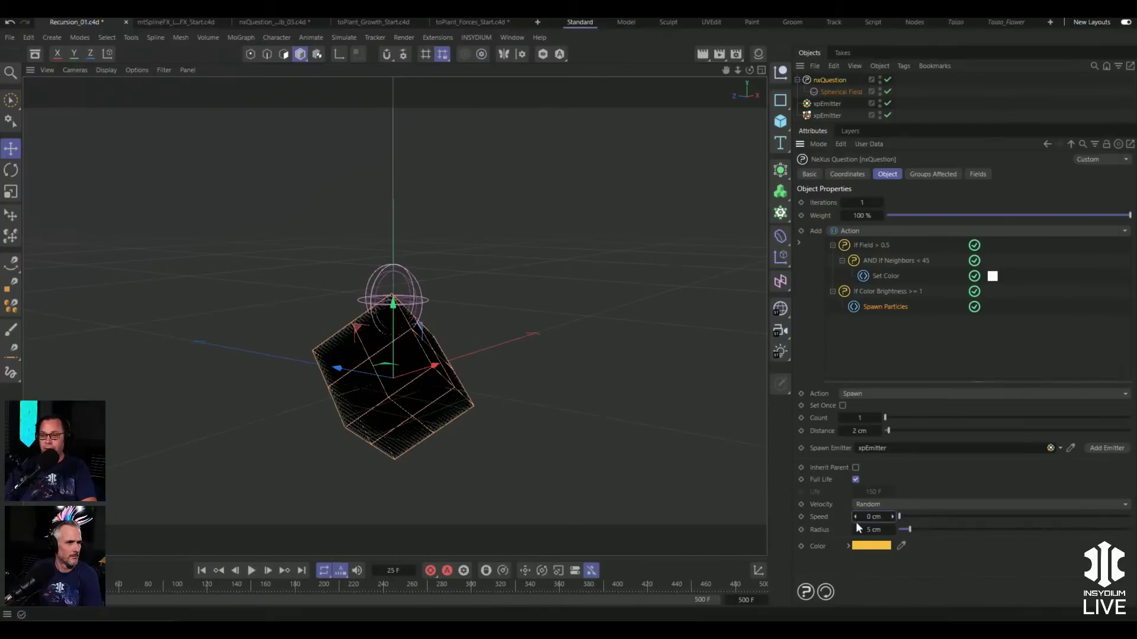
left_click(873, 530)
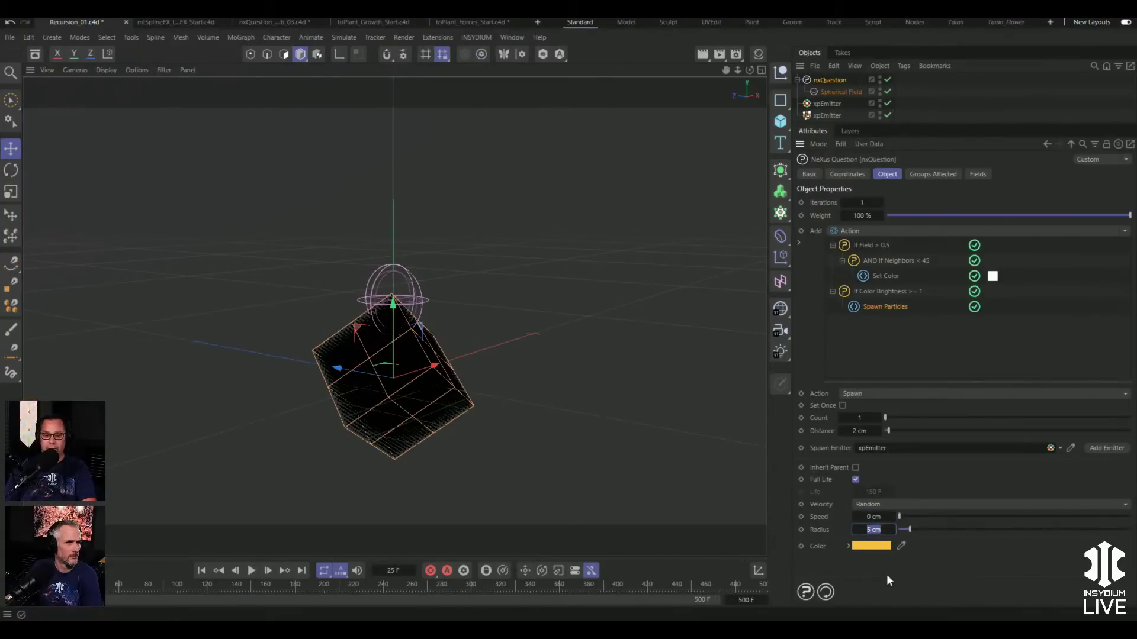
type("2")
key("Return")
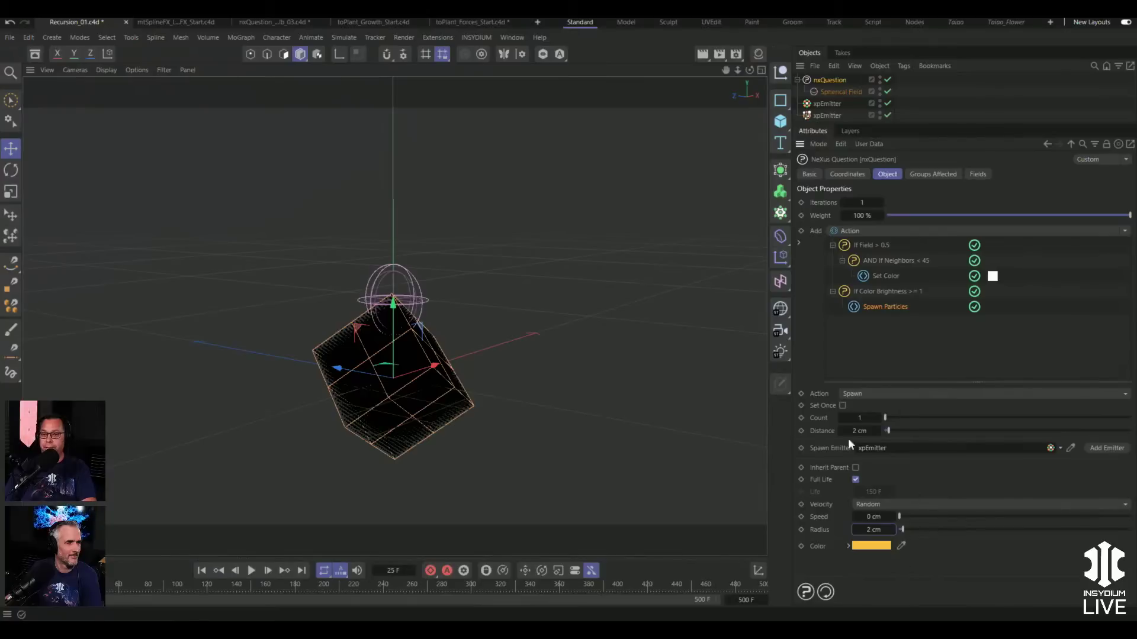
left_click_drag(860, 434, 851, 434)
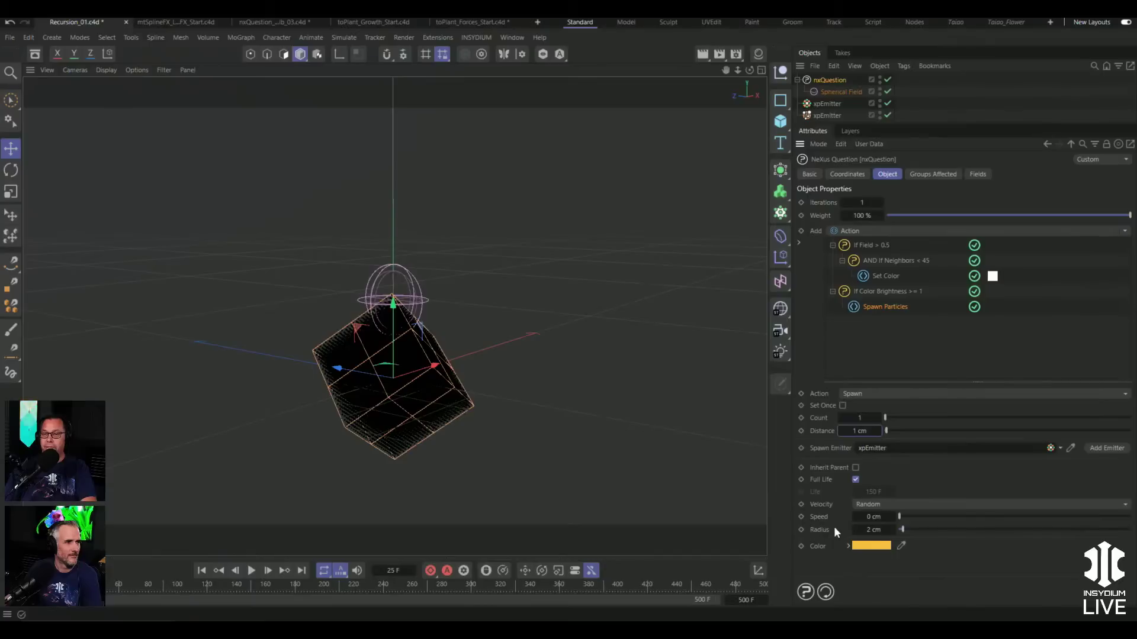
- Replay the simulation from the start and check how the stationary spawned particles build up along the cube's edges
left_click(202, 571)
left_click(251, 571)
left_click_drag(533, 313, 548, 355, "alt")
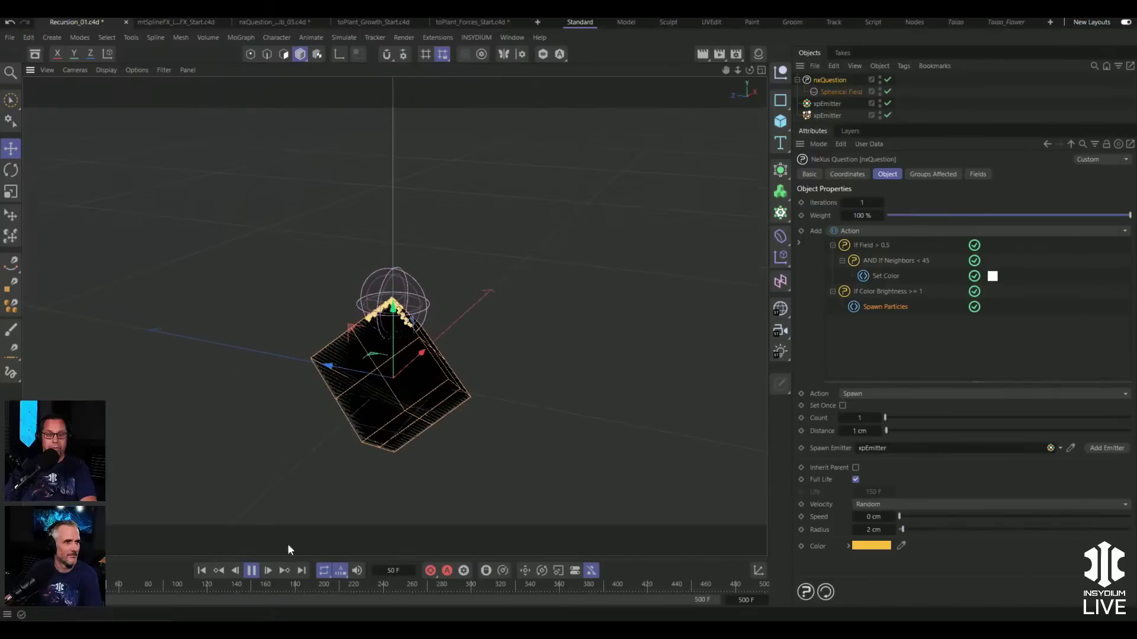
left_click(251, 570)
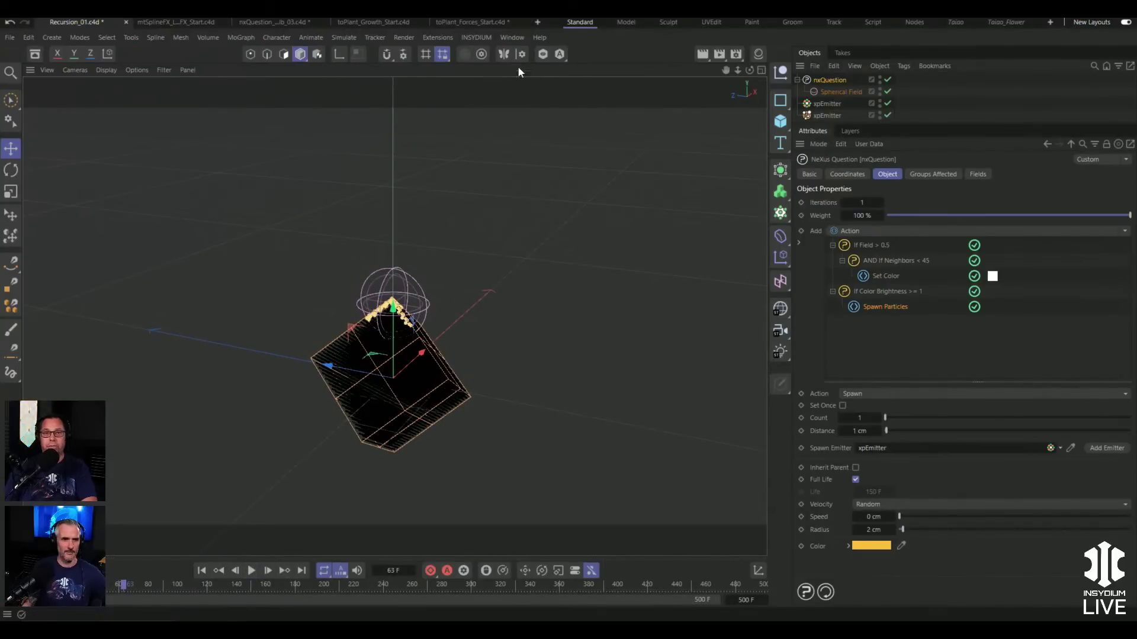
- Add an nxPush modifier with Distance Mode set to Particle Radius and Strength set to 100%
left_click(476, 37)
mouse_move(502, 76)
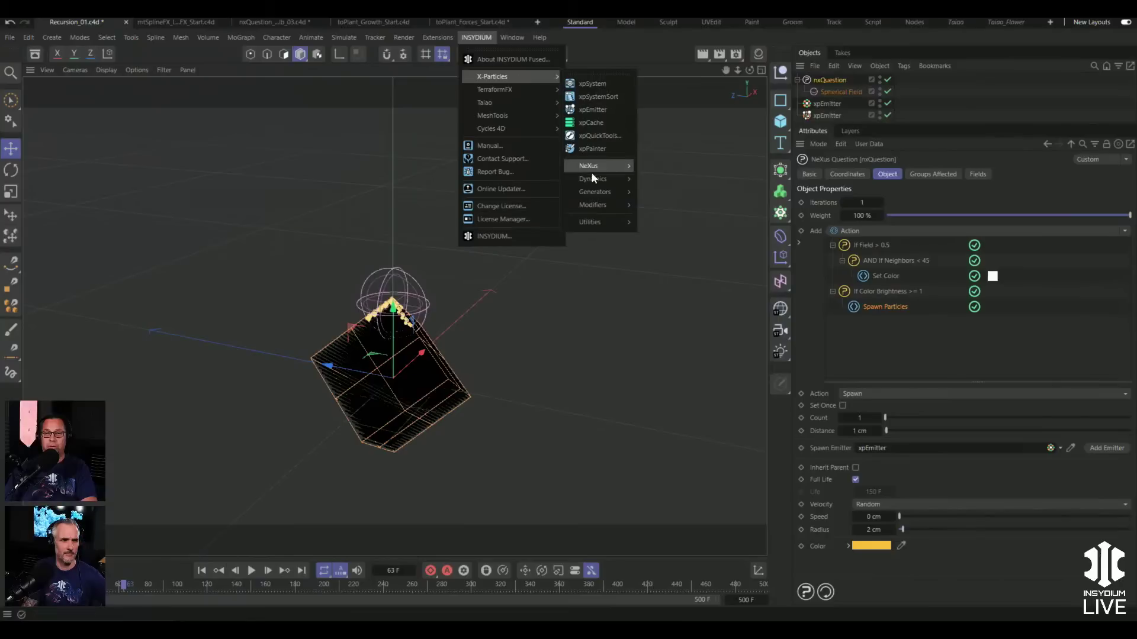
mouse_move(592, 168)
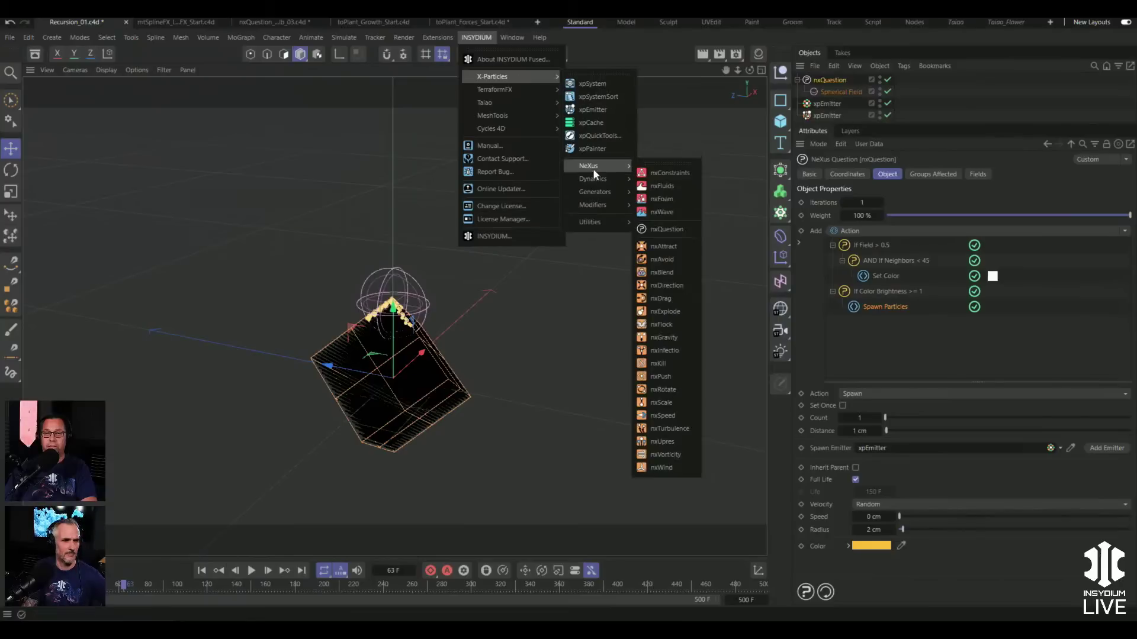
left_click(662, 378)
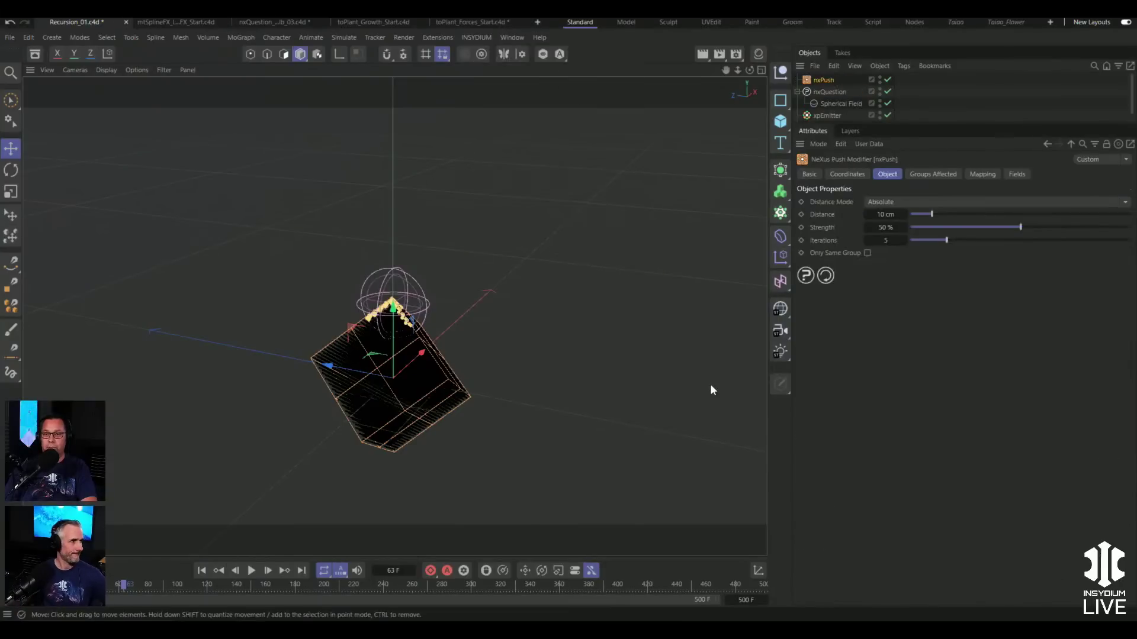
left_click(895, 202)
left_click(893, 230)
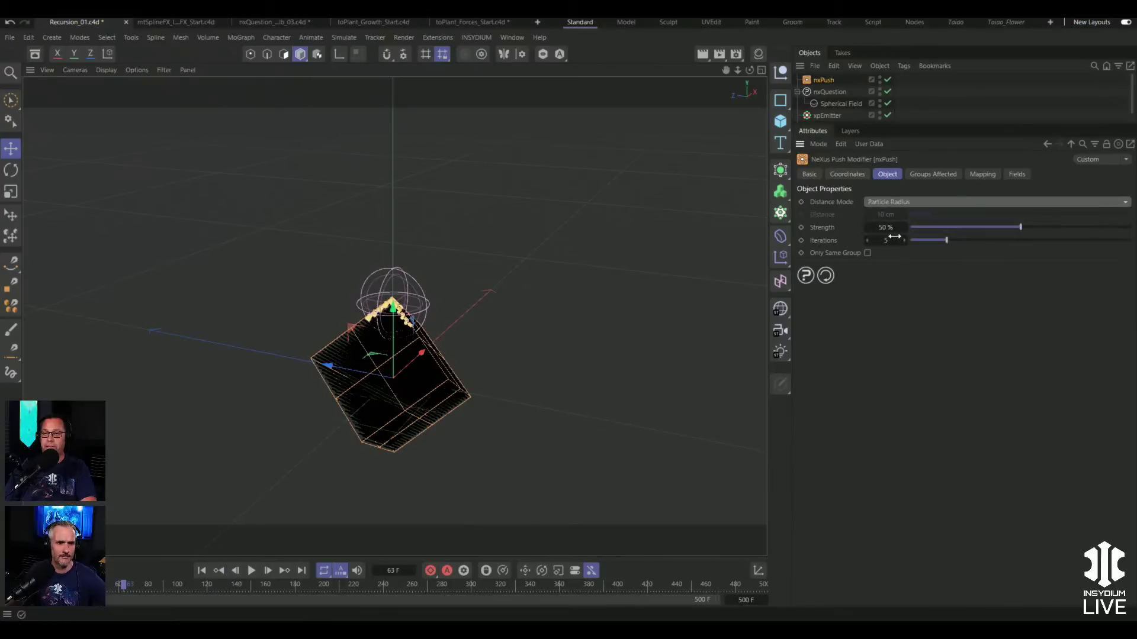
left_click(1080, 227)
left_click_drag(1103, 229, 1133, 228)
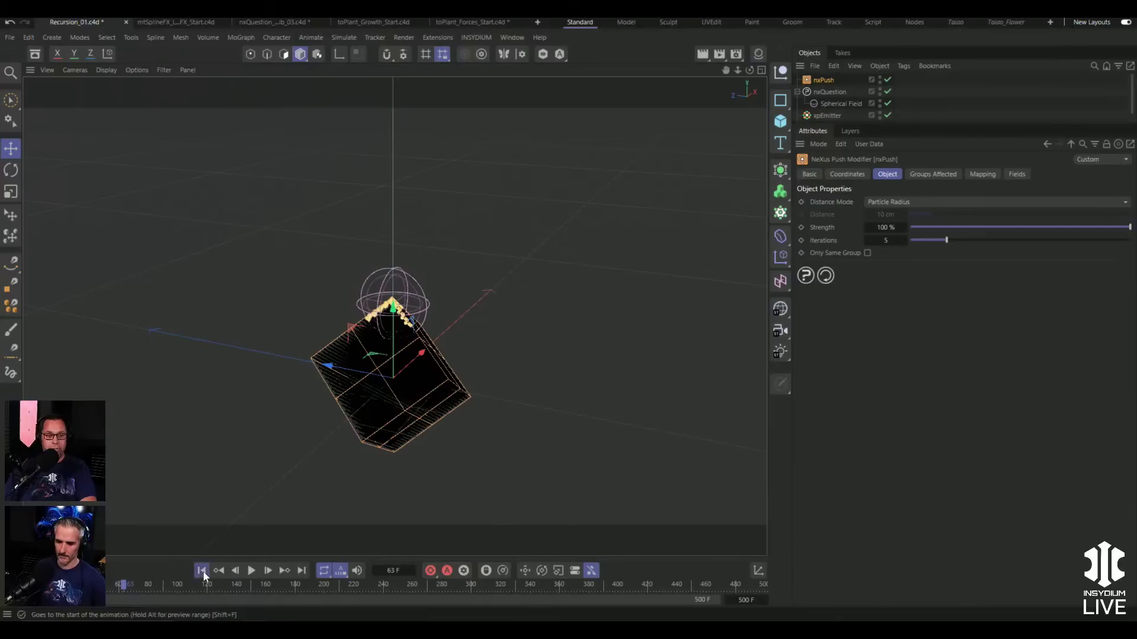
- Run the simulation from the start with nxPush active and examine the particle growth from another angle
left_click(201, 570)
left_click(251, 570)
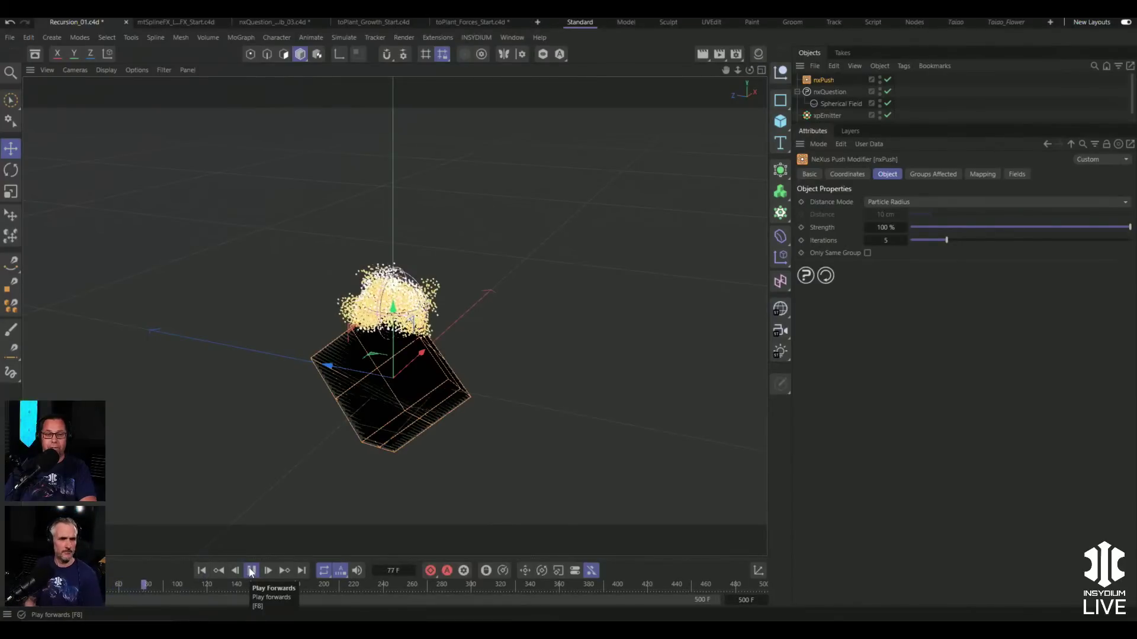
left_click(252, 570)
left_click_drag(498, 335, 450, 304, "alt")
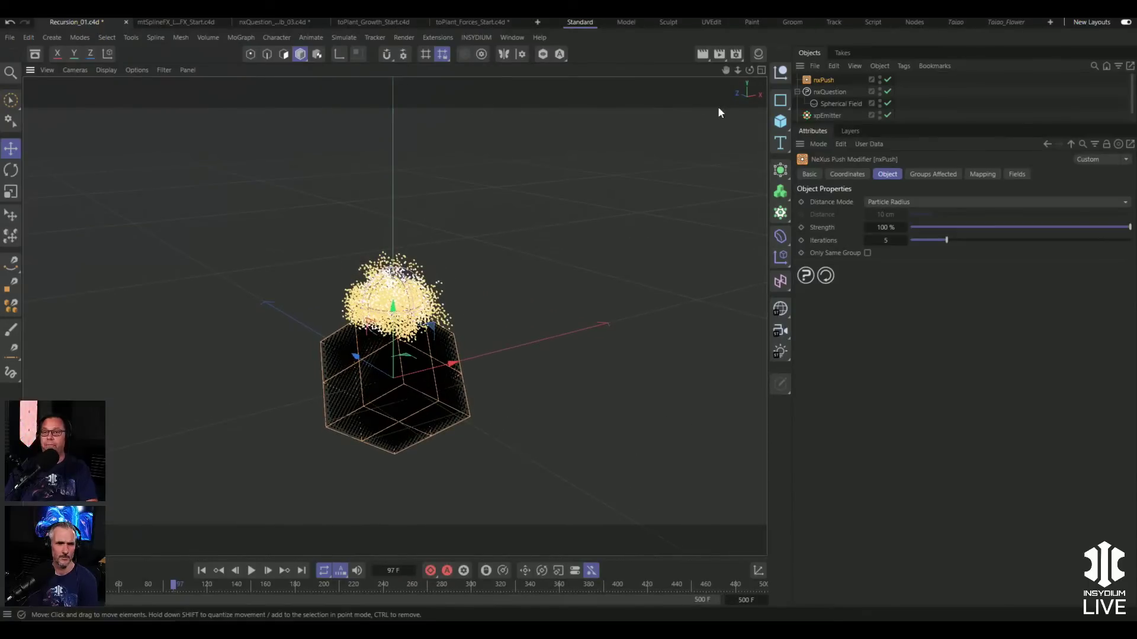
- Set the spawned-particle emitter's Editor Display to Circle (Filled) and its Color Mode to Gradient (Parameter)
left_click(826, 115)
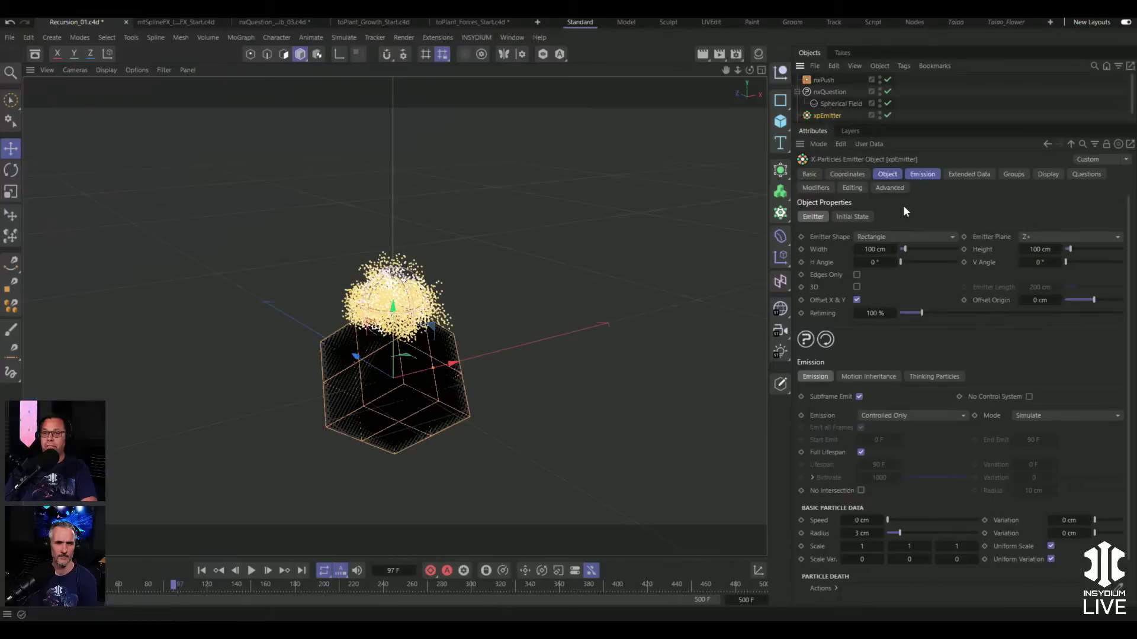
left_click(1047, 174)
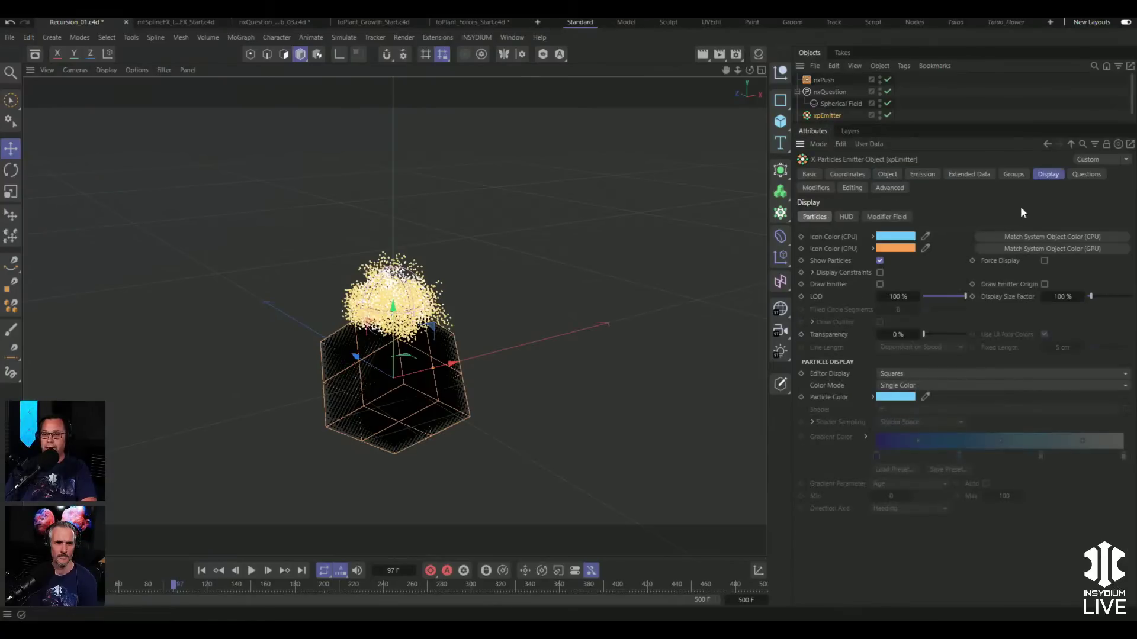
left_click(900, 375)
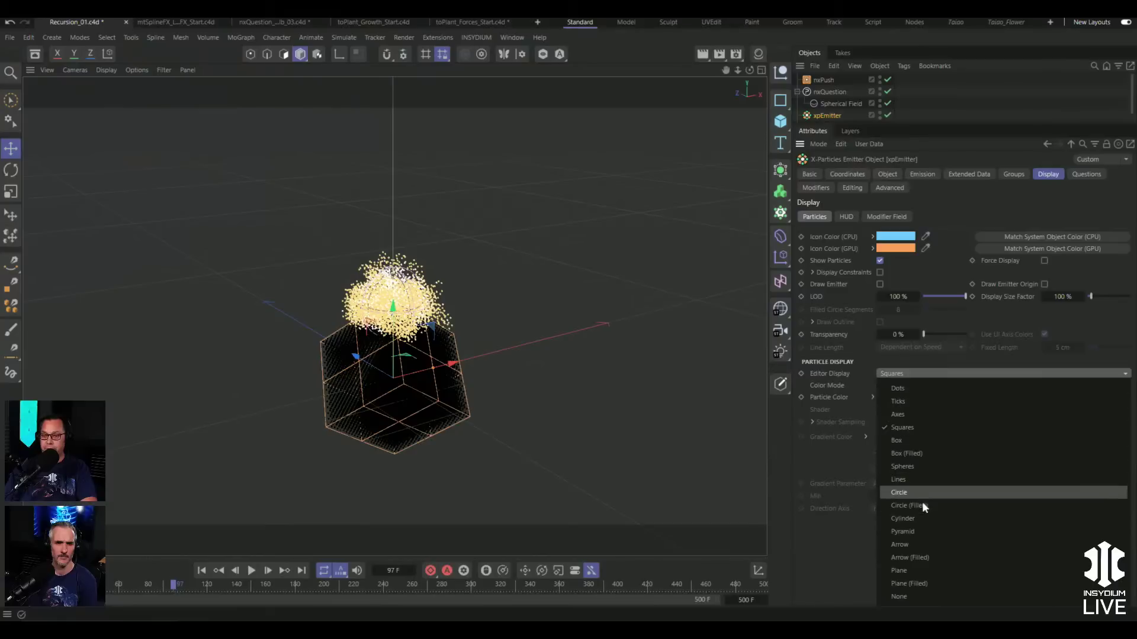
left_click(921, 505)
left_click(910, 384)
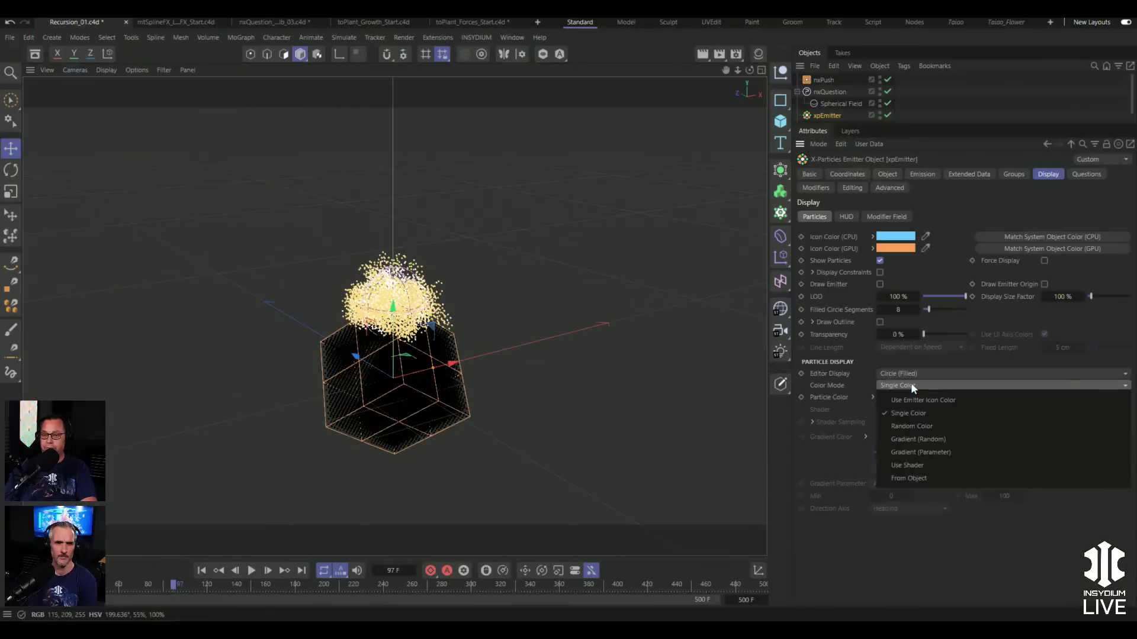
left_click(937, 452)
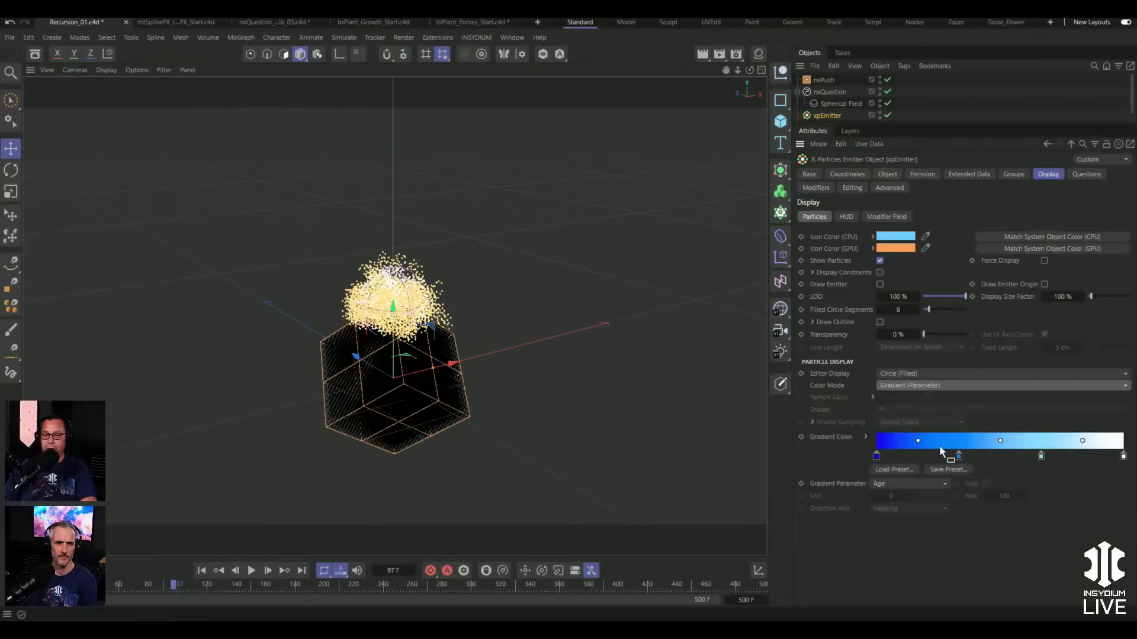
- Load the Heat 2 preset into the emitter's display gradient
left_click(898, 469)
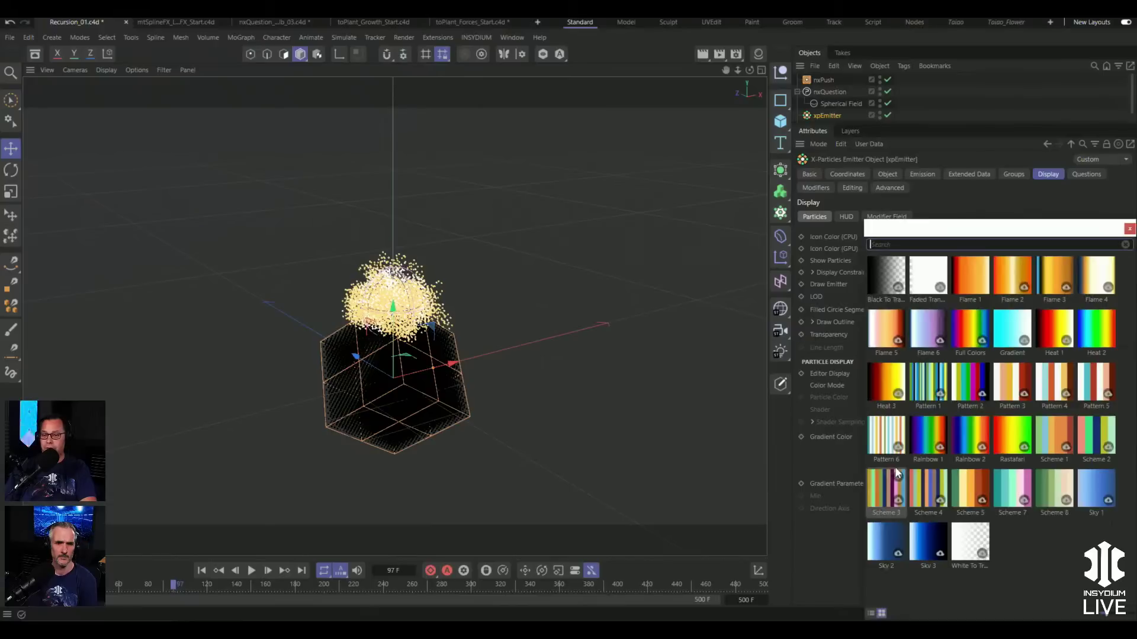
left_click(1097, 339)
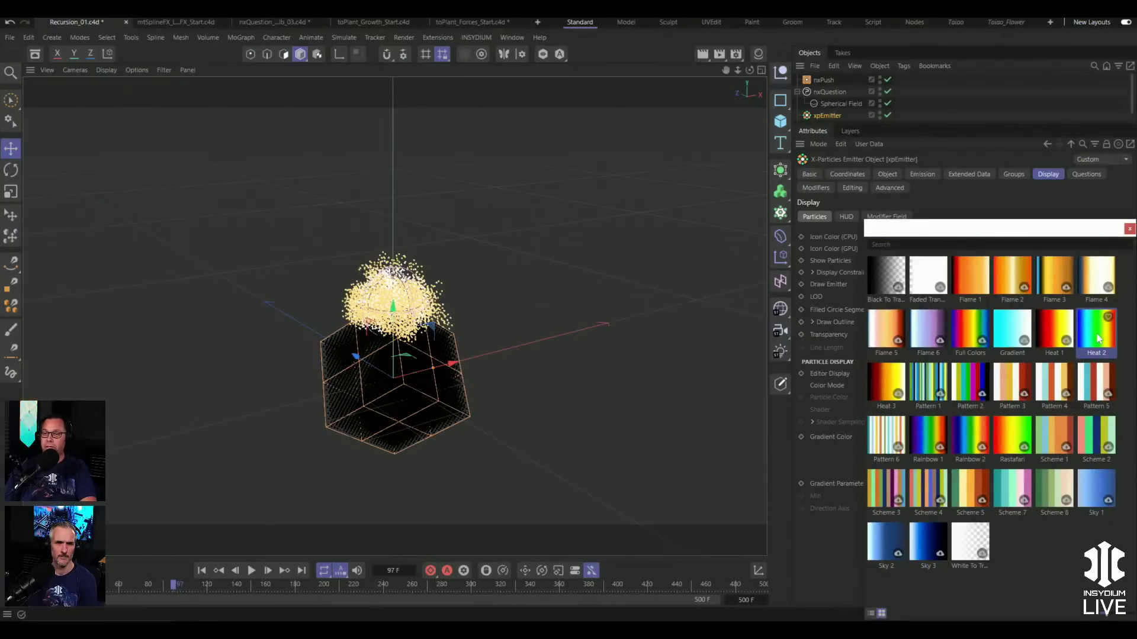
double_click(1097, 339)
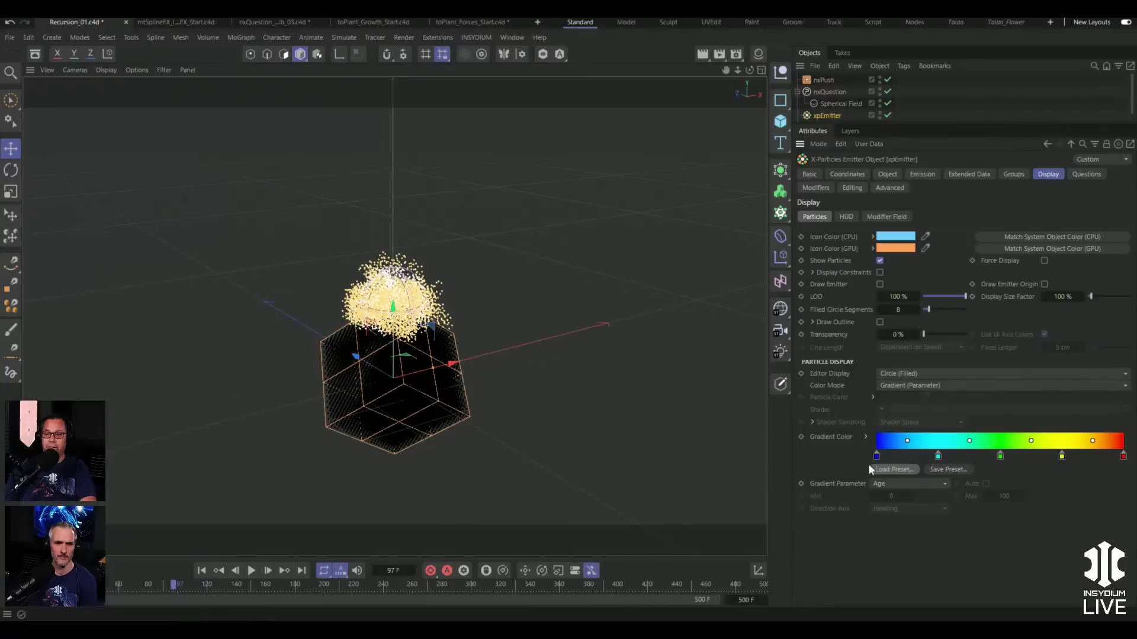
- Replay the first few frames to inspect the gradient-colored particles, and review the nxQuestion's Spawn action settings
left_click(202, 571)
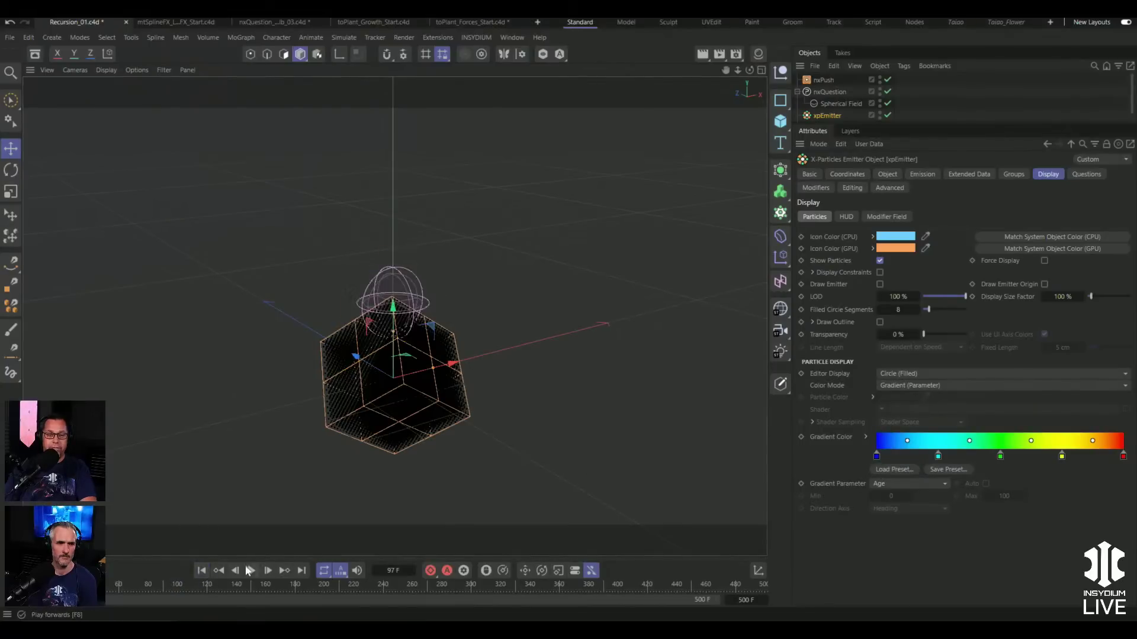
left_click(252, 570)
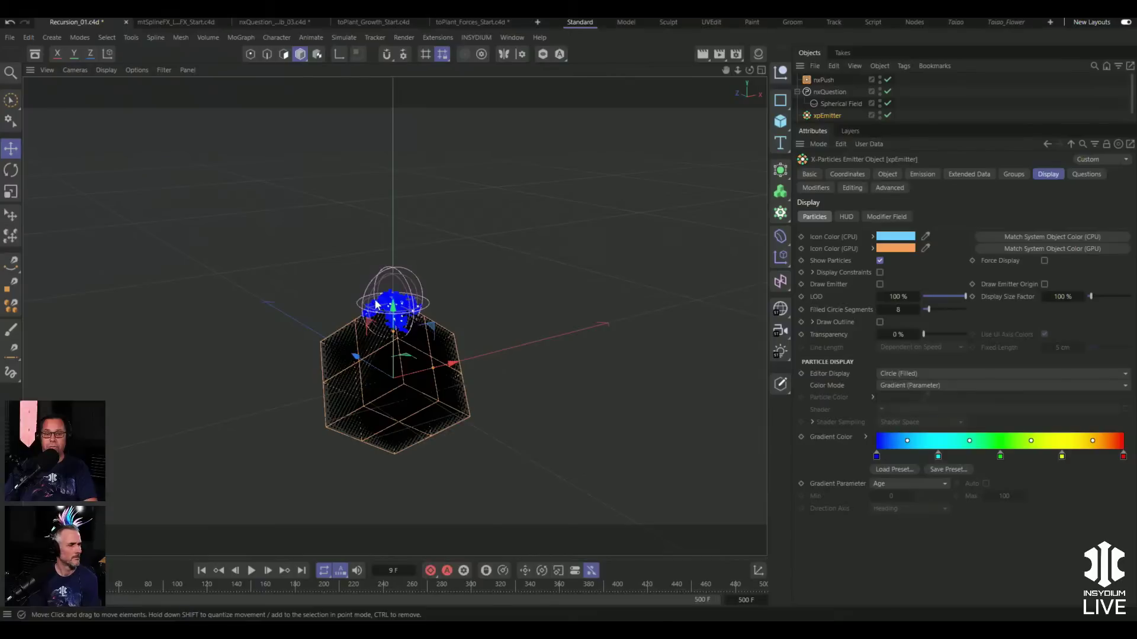
left_click(835, 91)
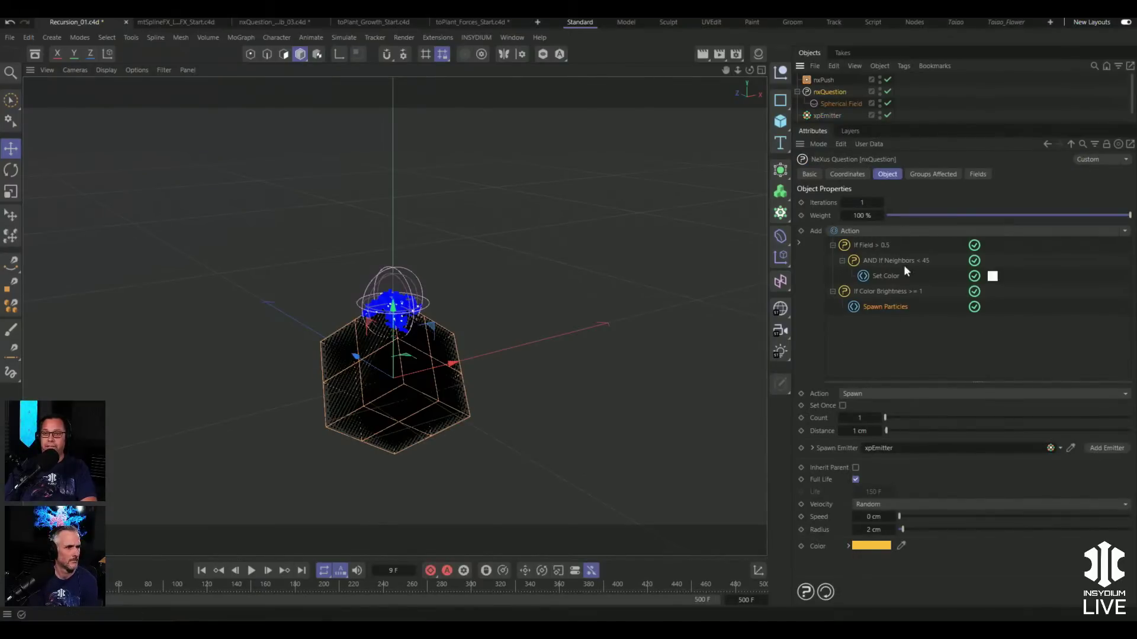
- Recolor the 0% knot of the spawned-particle emitter's display gradient to white, with 0% saturation and 100% value
left_click(826, 115)
left_click(885, 454)
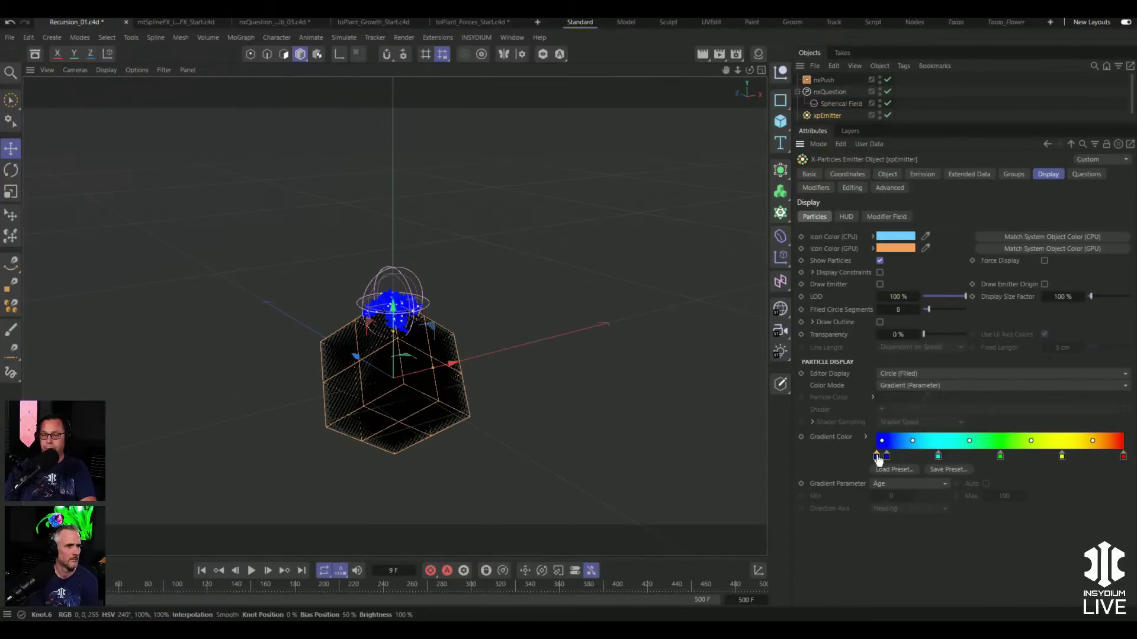
double_click(877, 456)
left_click_drag(829, 497, 809, 494)
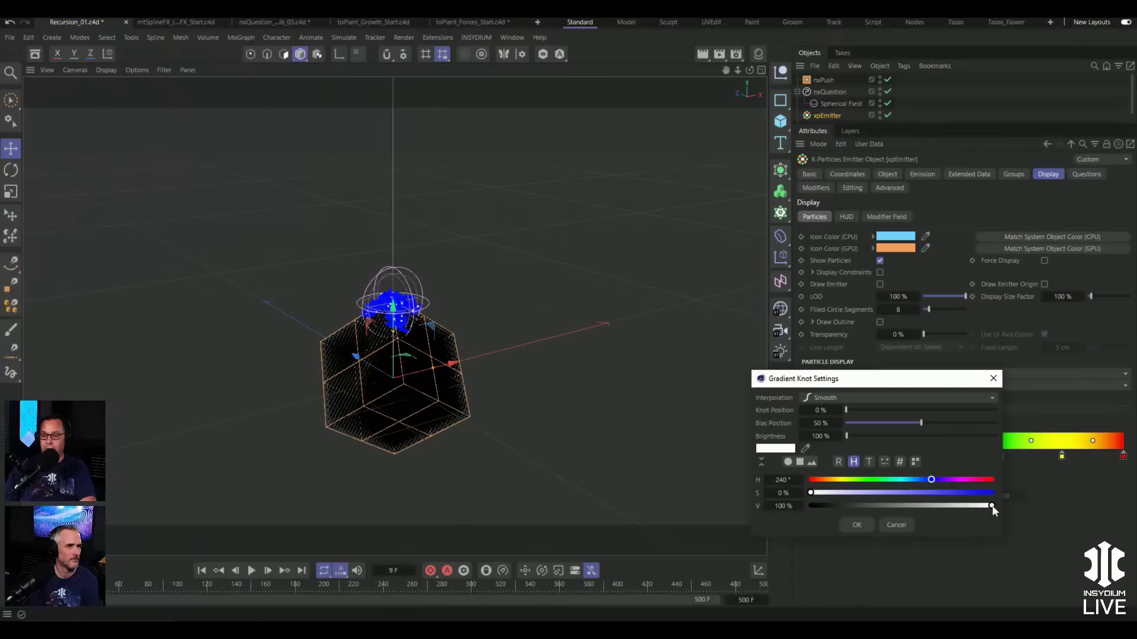
left_click(856, 525)
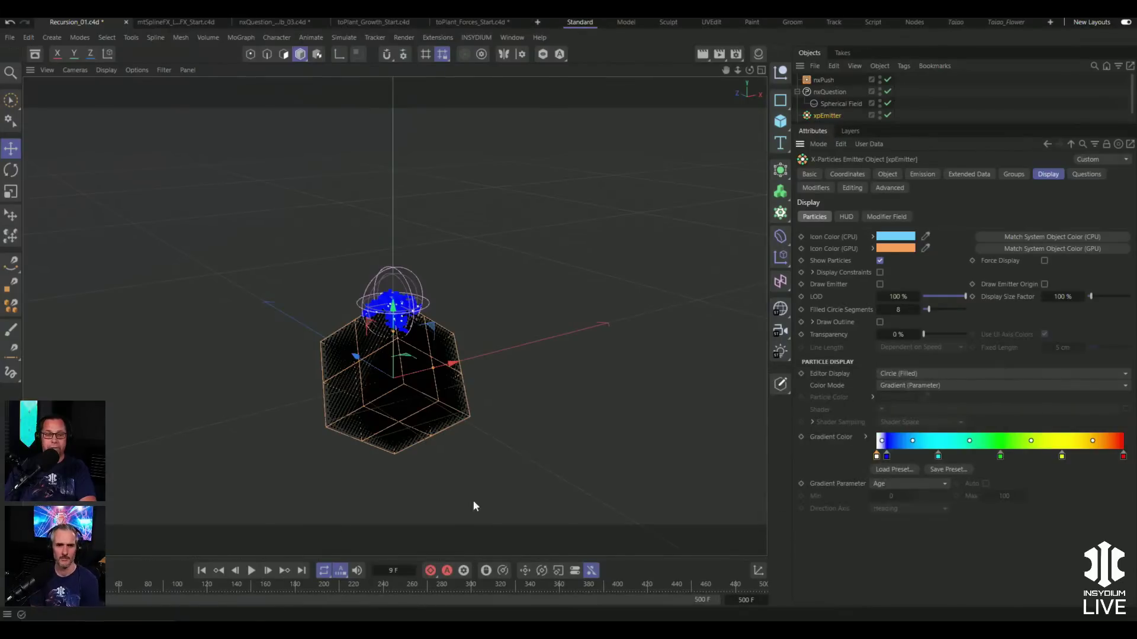
- Run the simulation from the start and examine how the adjusted age gradient colors the new particles
left_click(199, 569)
left_click(252, 571)
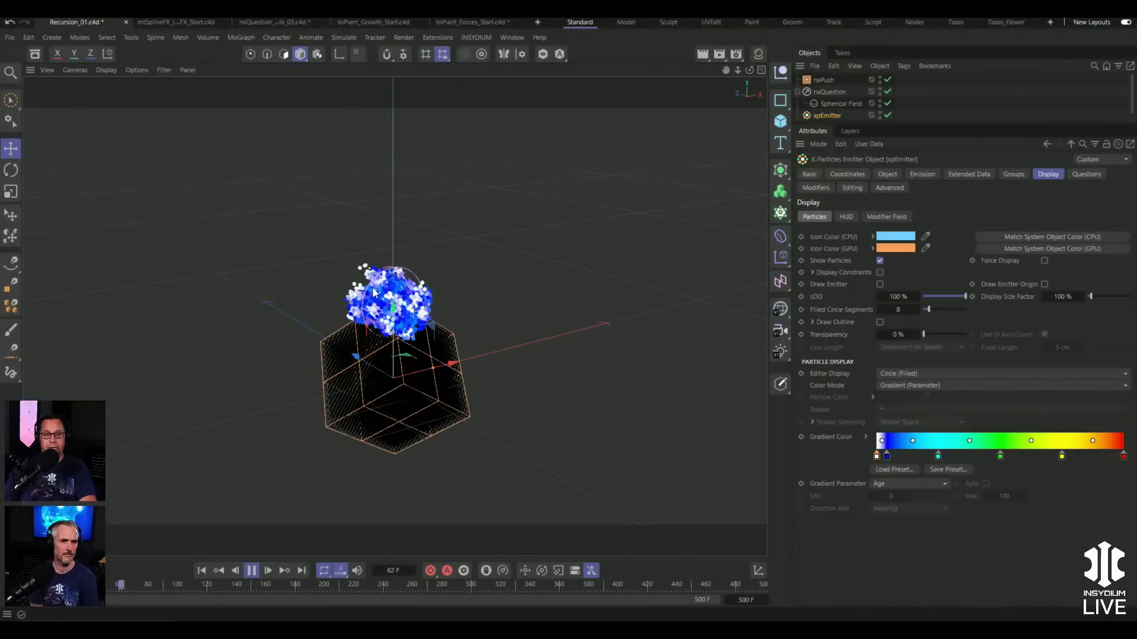
left_click(251, 570)
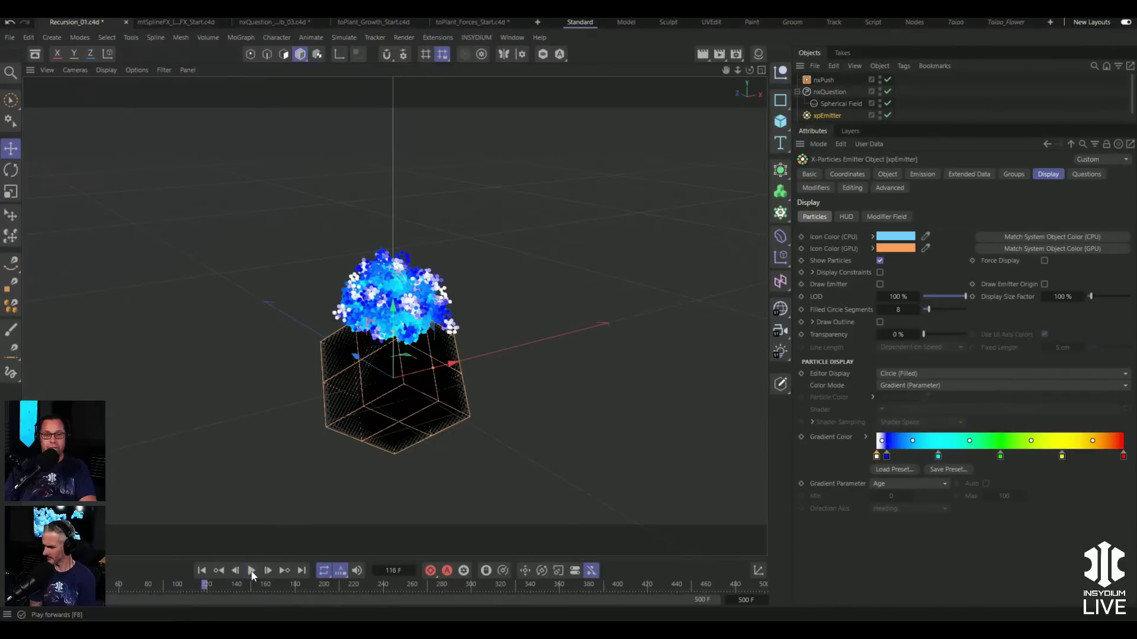
- Enlarge the object list and move nxPush below nxQuestion in the object order
scroll(937, 122, "down", 1)
left_click(938, 122)
left_click_drag(935, 124, 930, 162)
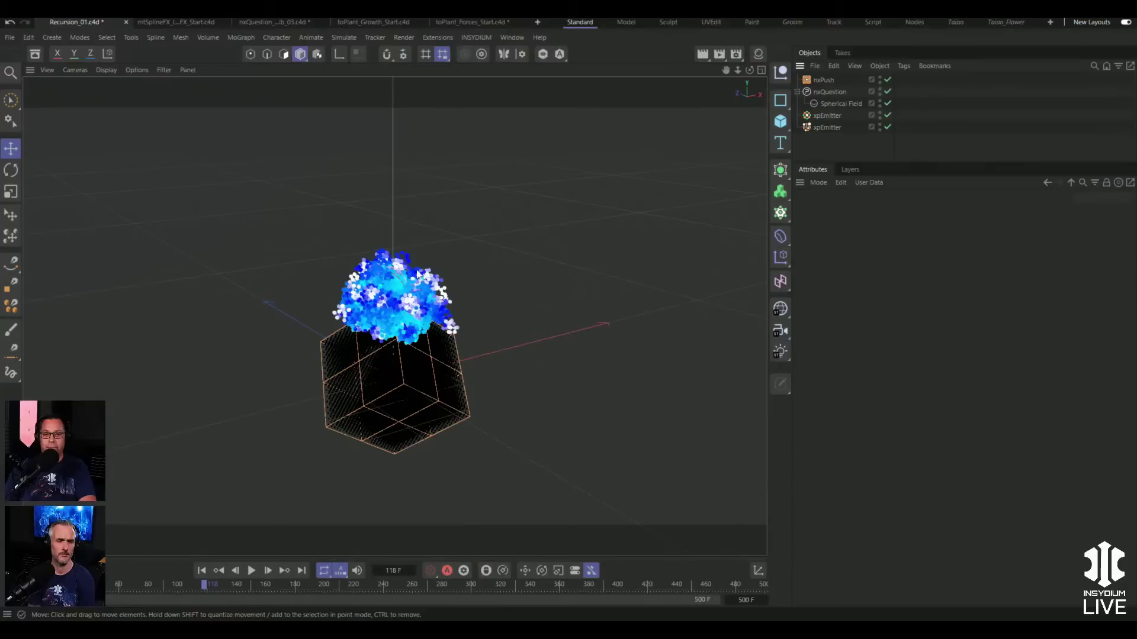
left_click(797, 91)
left_click_drag(813, 83, 819, 96)
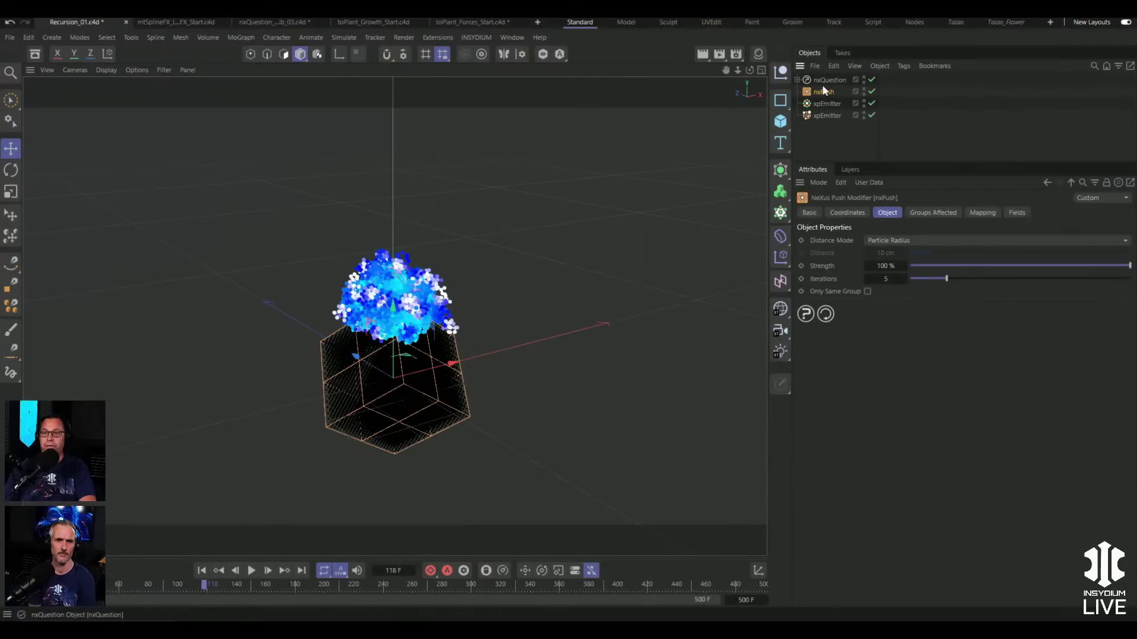
- Replay the simulation with nxPush evaluated after nxQuestion and examine the changed growth from a slightly higher angle
left_click(202, 570)
left_click(251, 570)
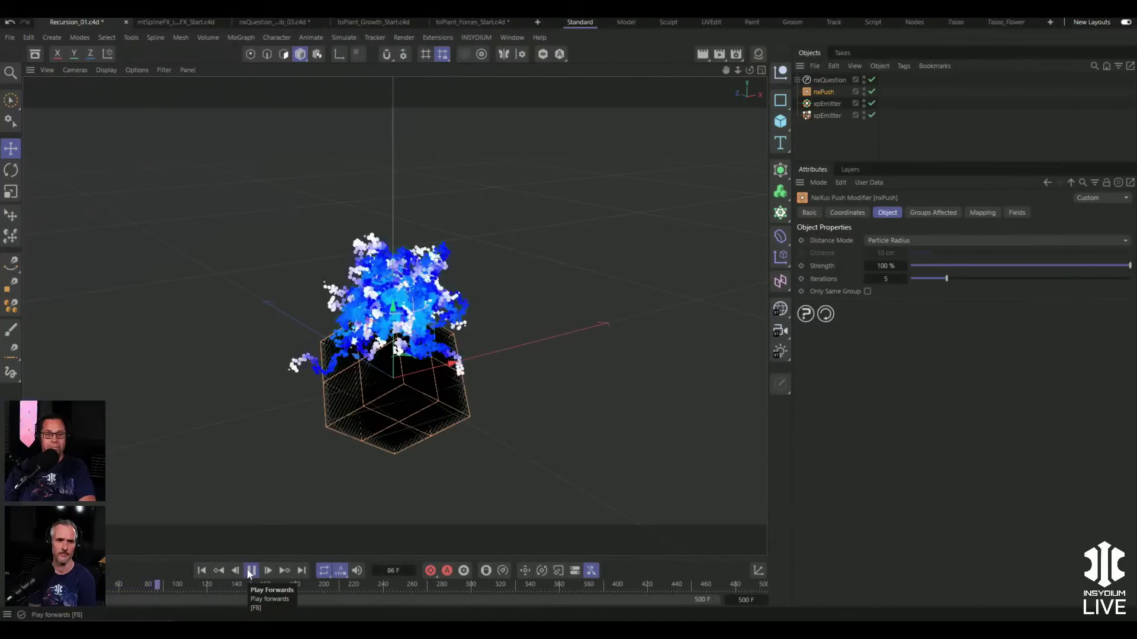
left_click(251, 570)
left_click_drag(356, 450, 394, 382, "alt")
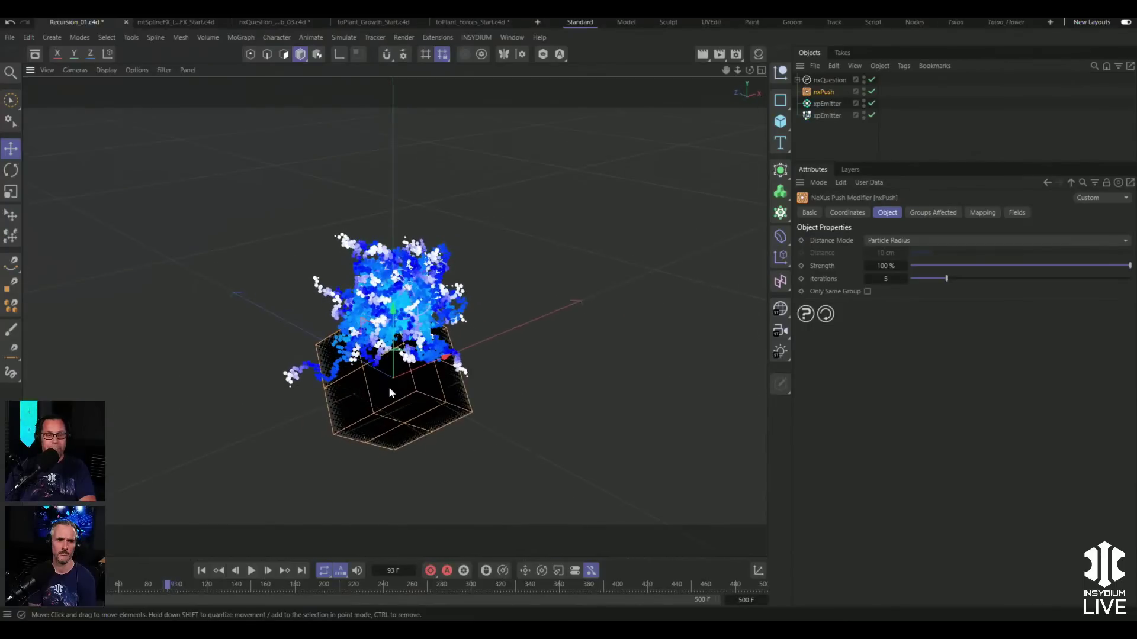
- Reset the simulation to the start and move nxPush back above nxQuestion
left_click(202, 570)
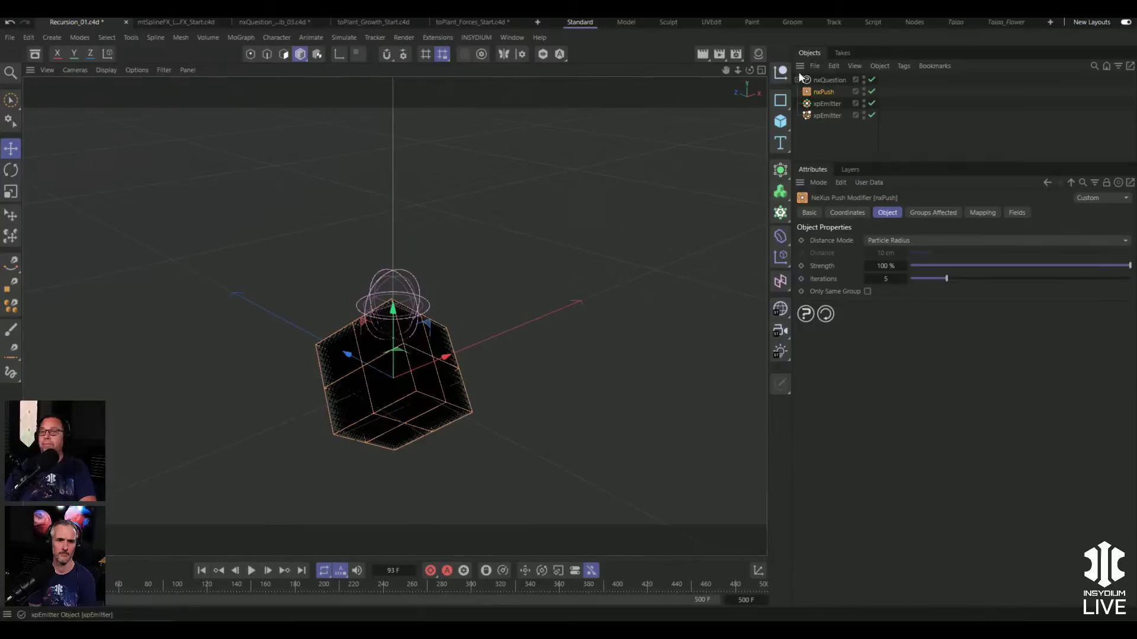
left_click_drag(818, 94, 822, 74)
left_click(817, 144)
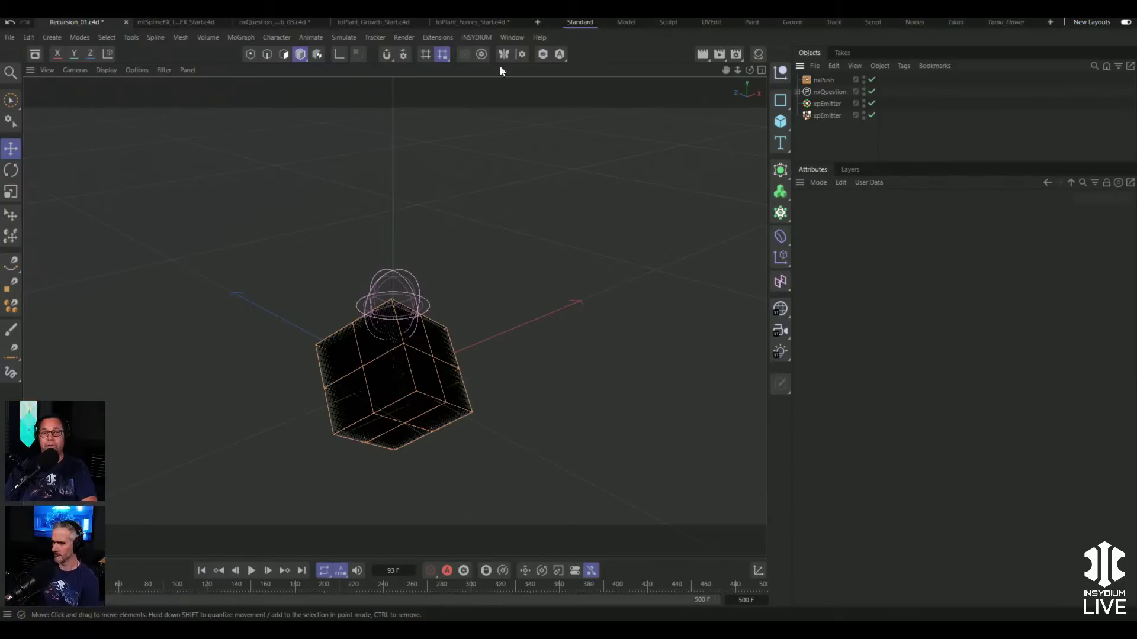
- Add an nxTurbulence modifier to the scene and set its Noise Type to Curl
left_click(476, 38)
mouse_move(541, 77)
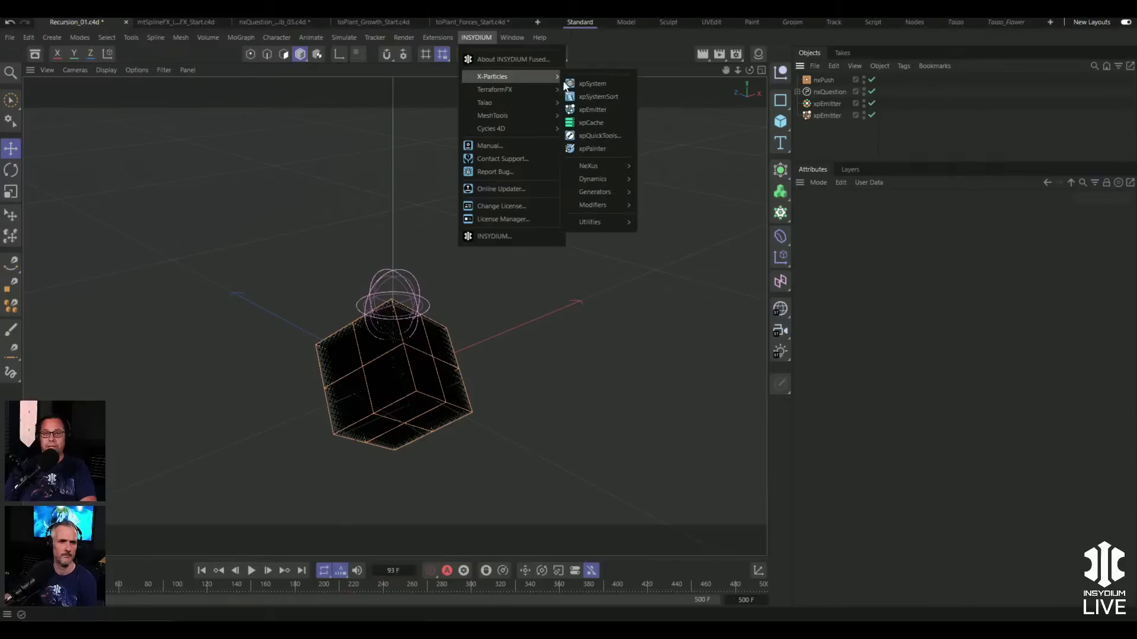
mouse_move(606, 165)
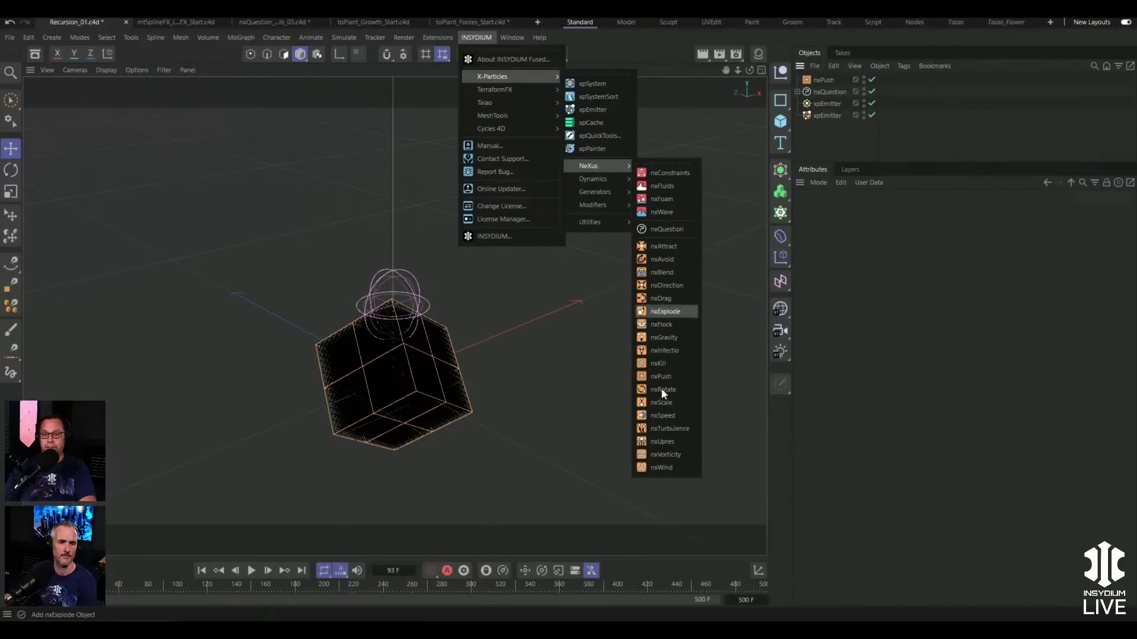
left_click(669, 428)
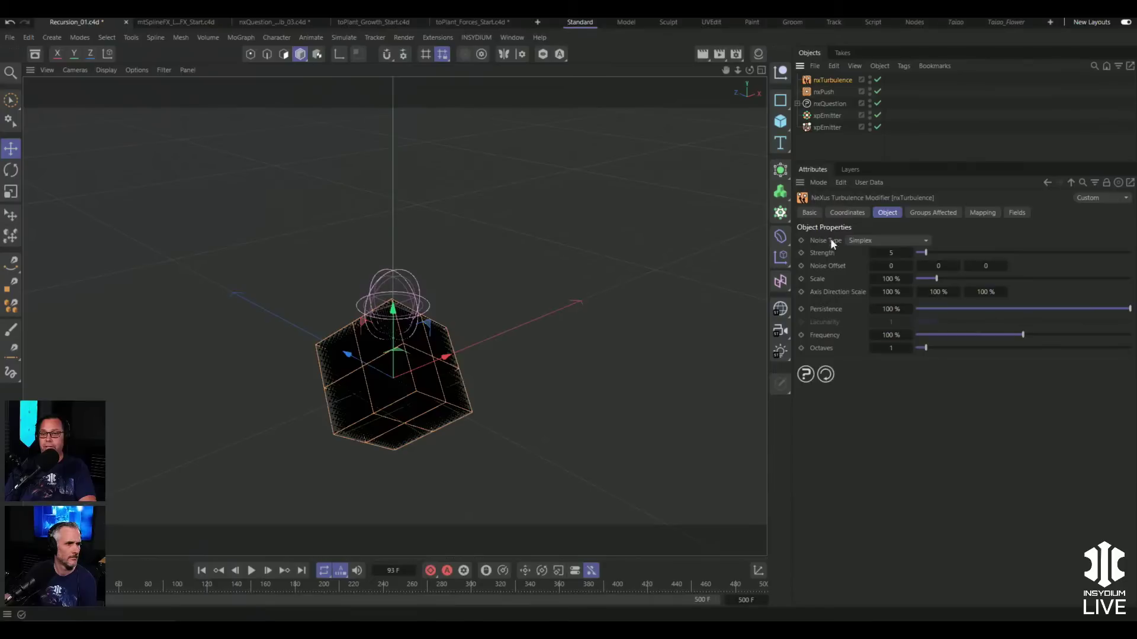
left_click(879, 240)
left_click(879, 268)
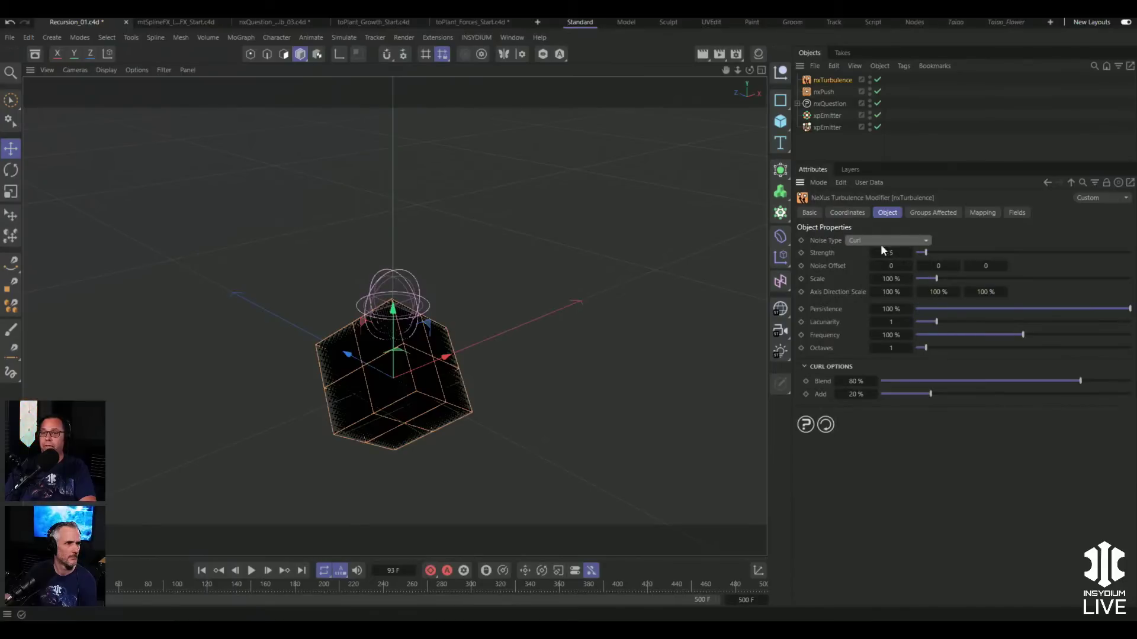
- Set the nxTurbulence Strength to 1, its Scale to 250% and its Frequency to 0%
double_click(892, 253)
type("1")
key("Return")
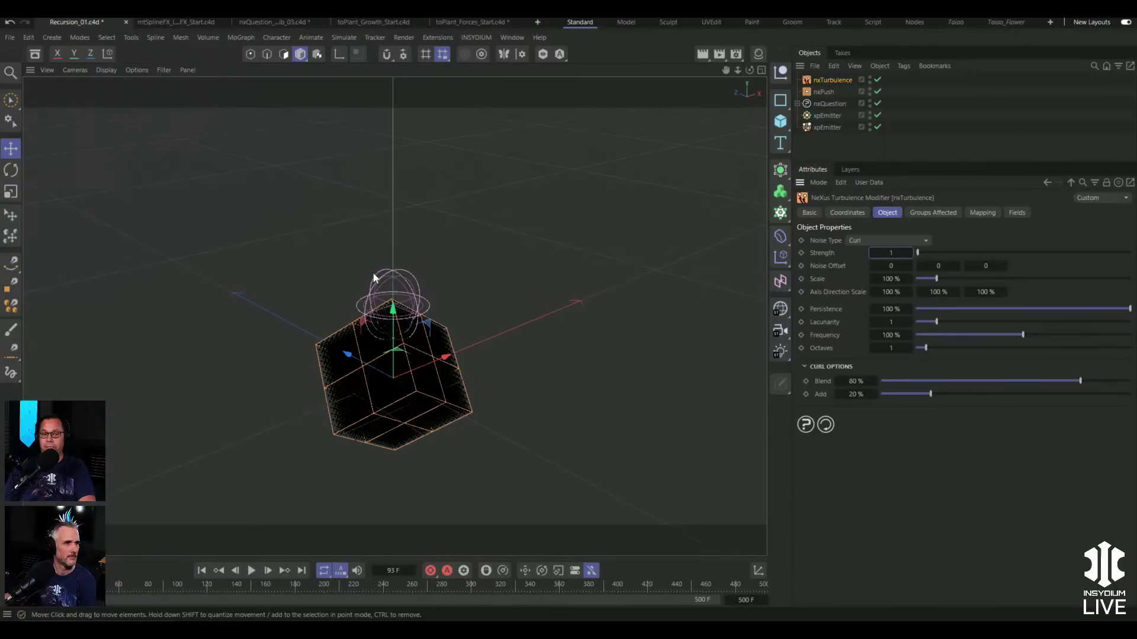
double_click(894, 279)
type("250")
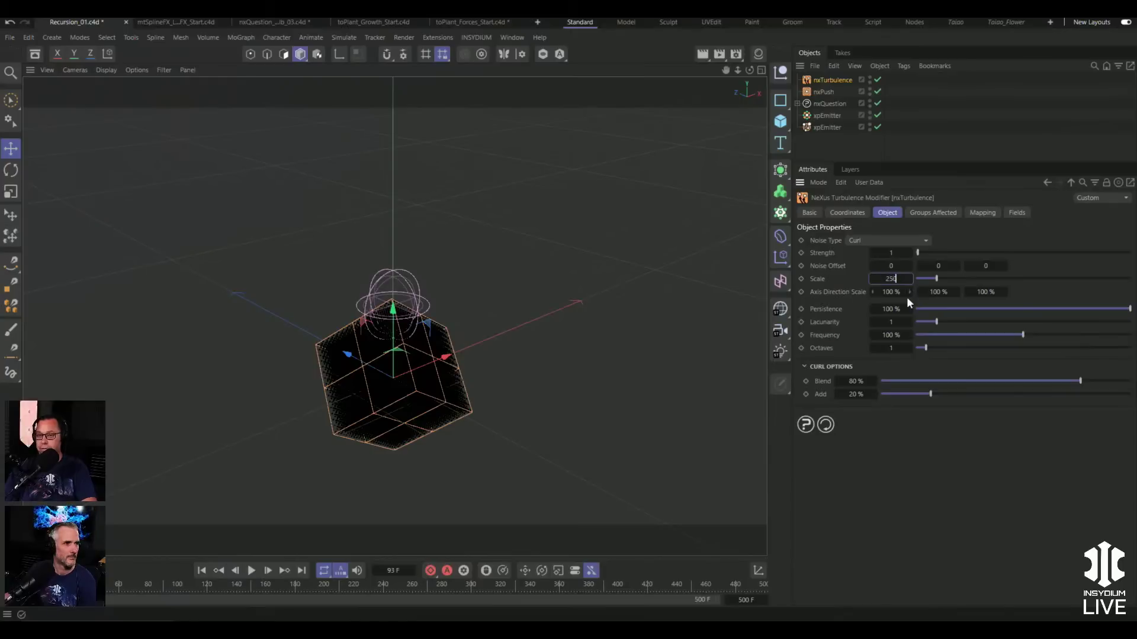
key("Return")
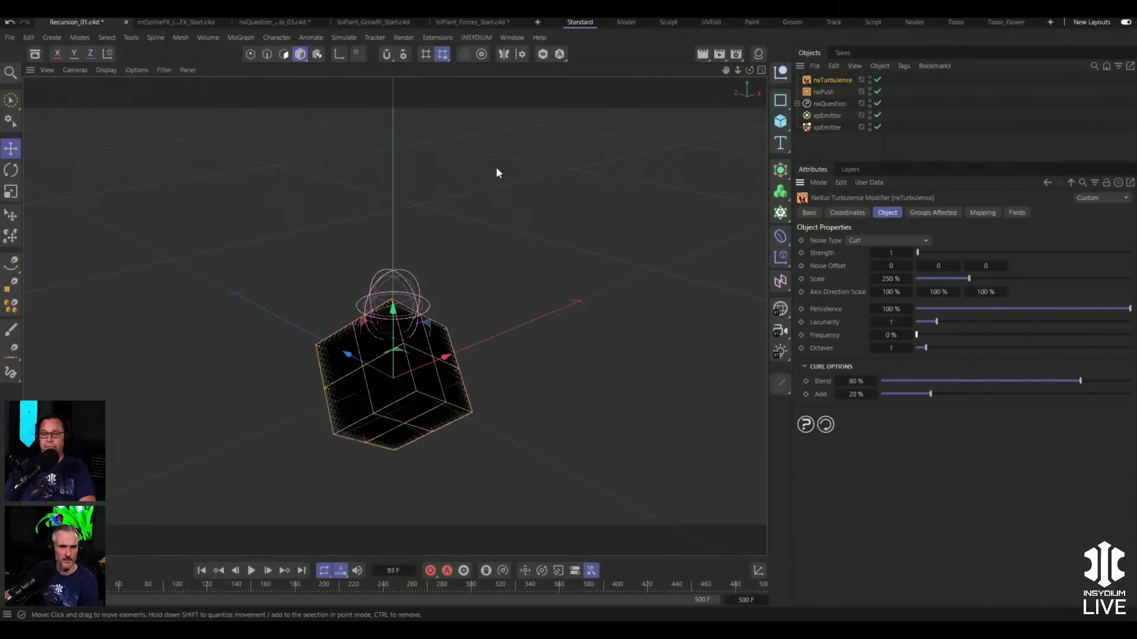
- Add a Color (Brightness) mapping layer to nxTurbulence that drives its Strength, and select the range curve's starting point
left_click(986, 214)
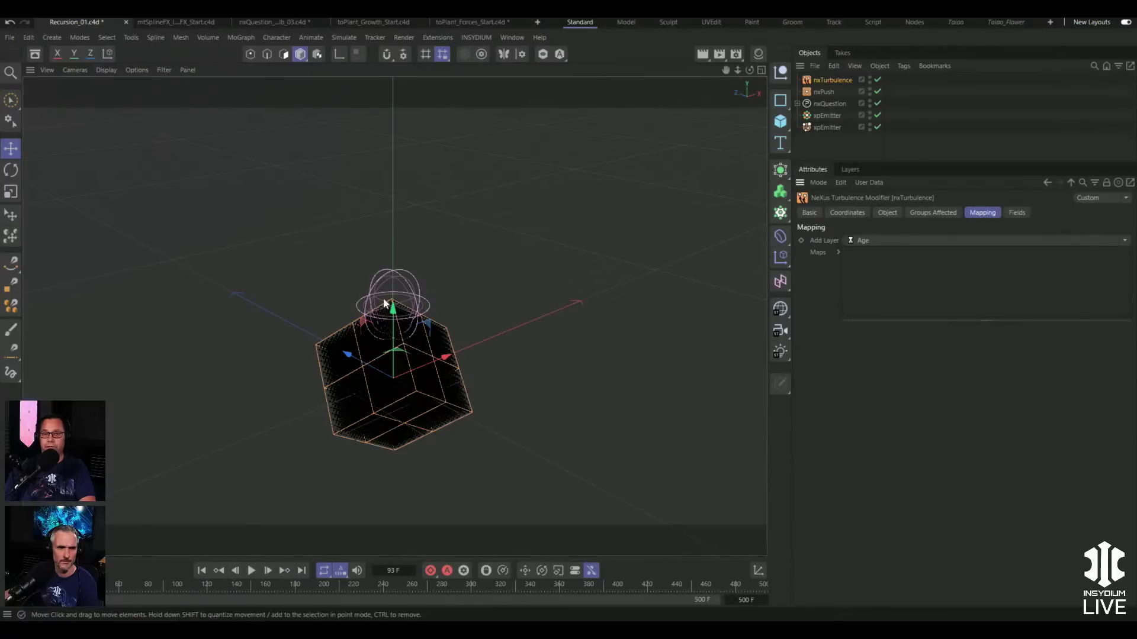
left_click(909, 239)
left_click(902, 269)
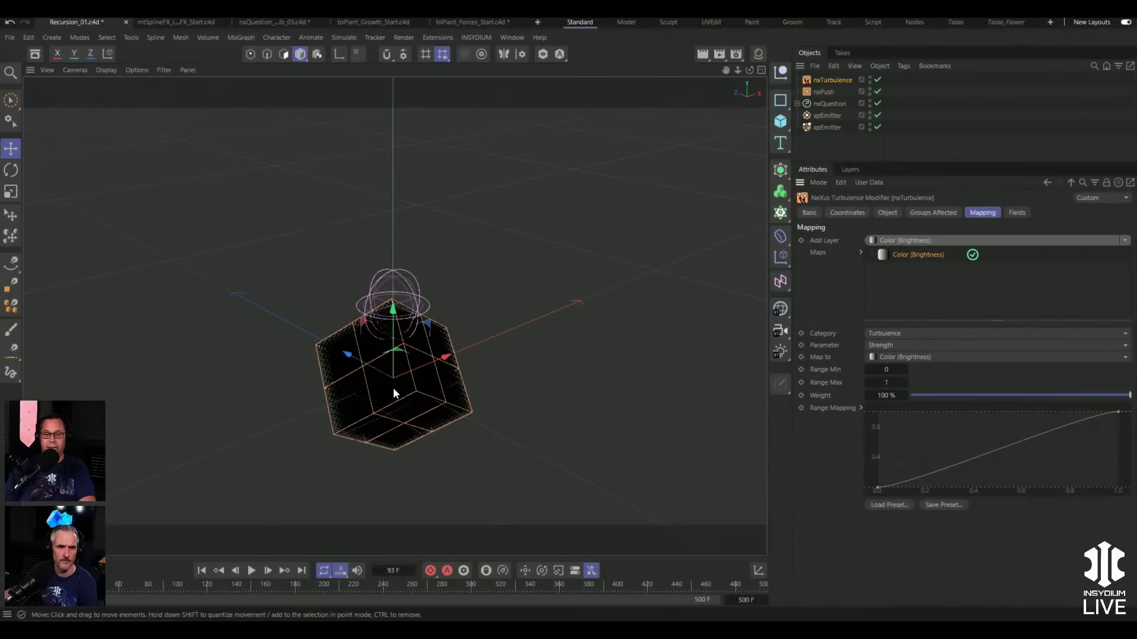
left_click(876, 488)
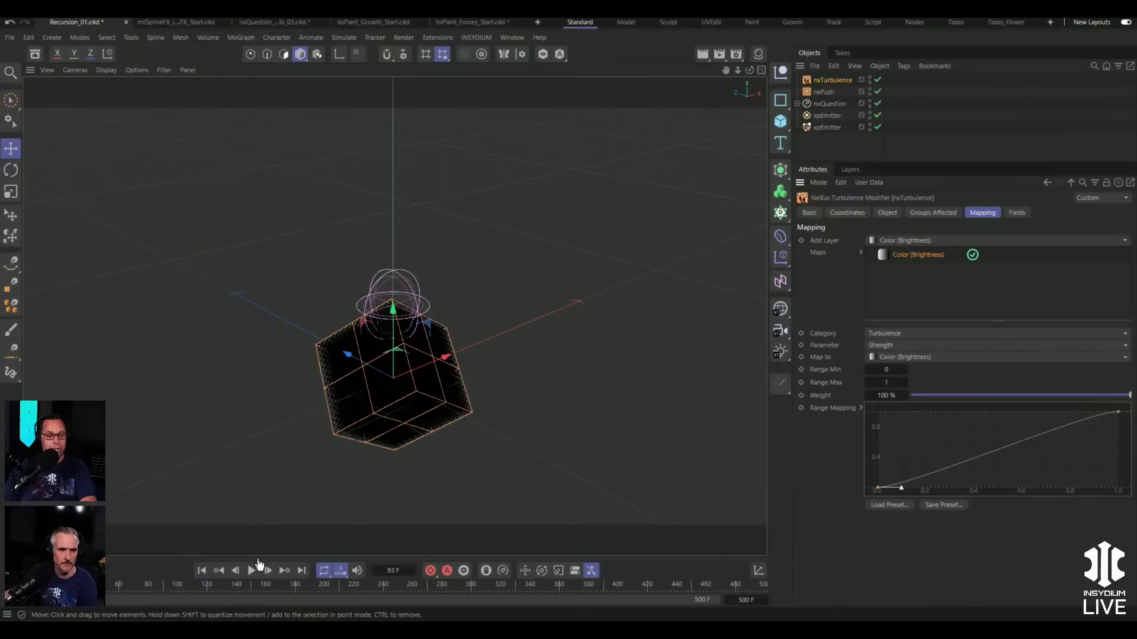
- Run the simulation from the start with turbulence active and examine the particle growth from other angles
left_click(202, 570)
left_click(252, 570)
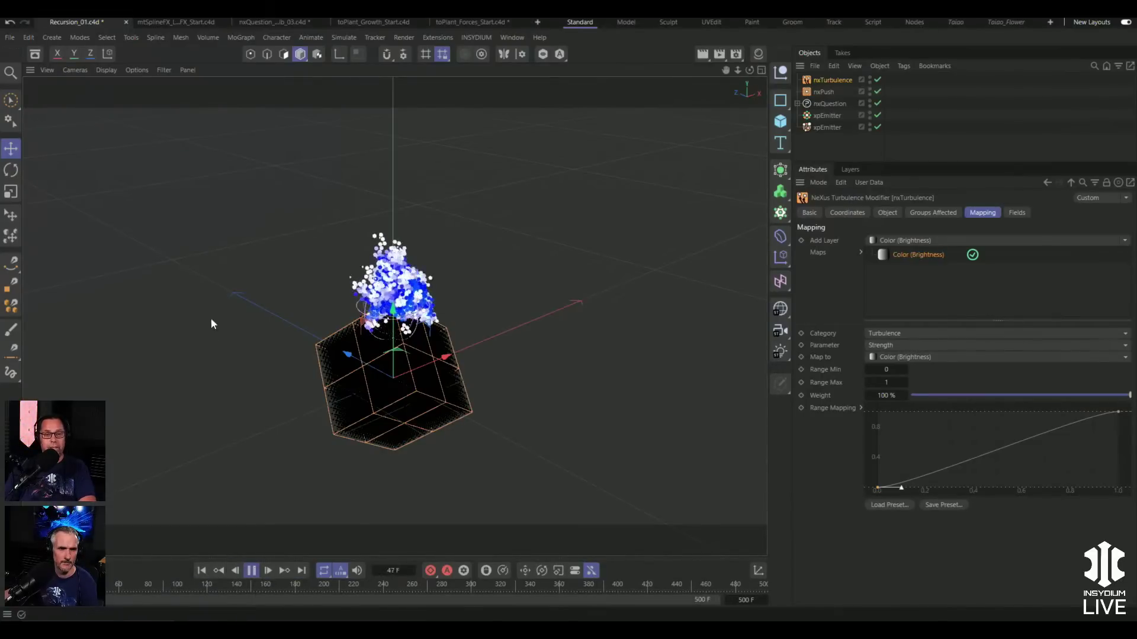
left_click_drag(189, 277, 383, 237, "alt")
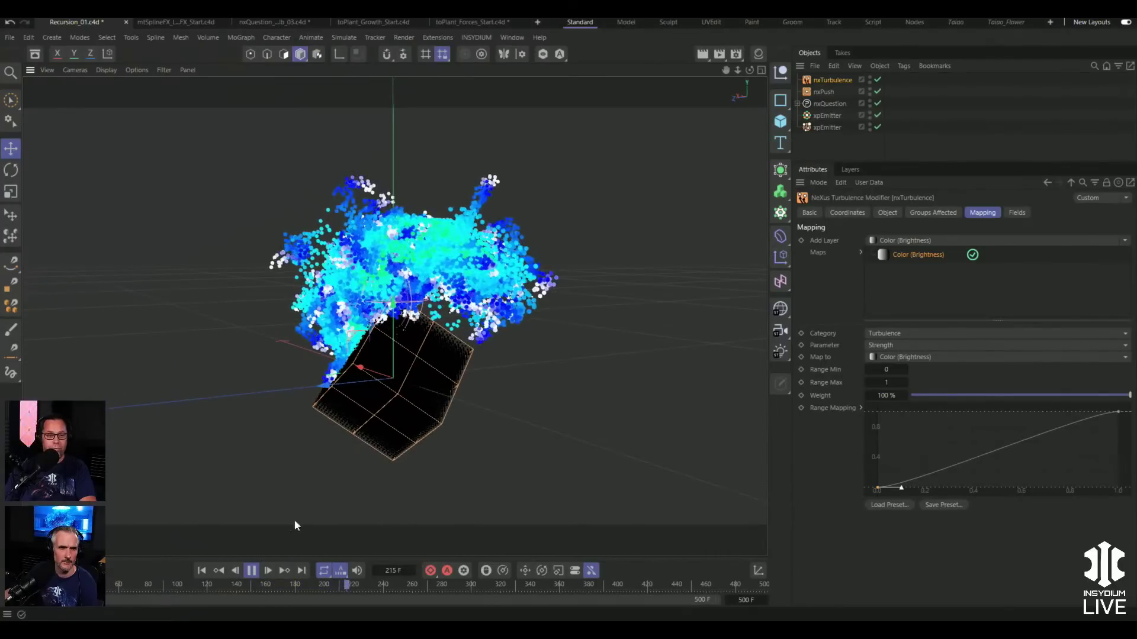
left_click(252, 571)
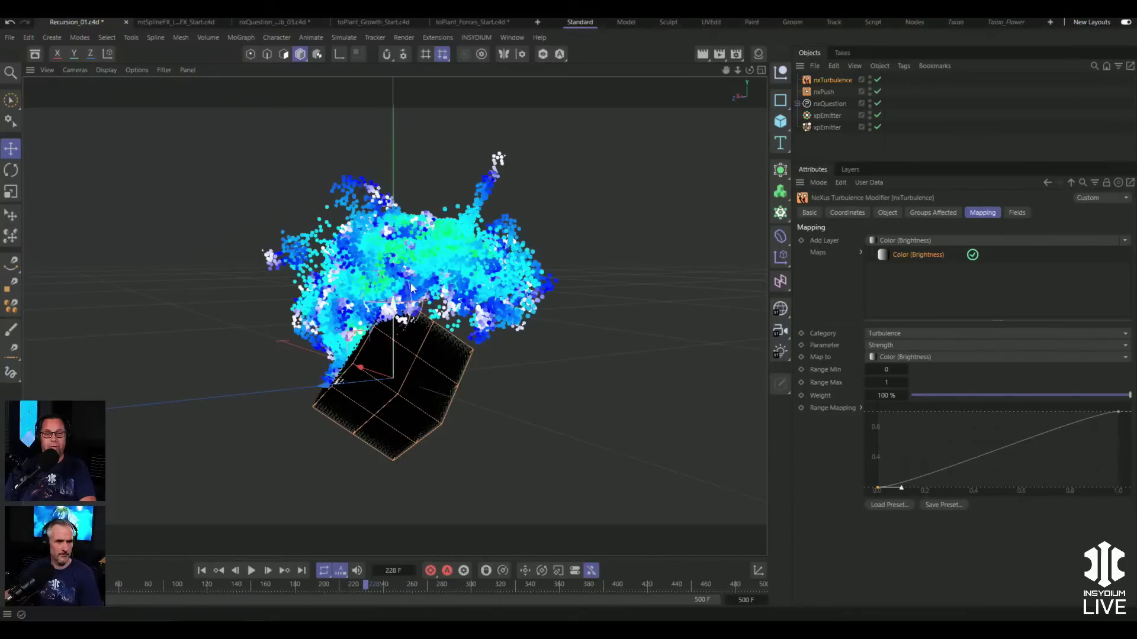
left_click_drag(670, 310, 679, 334, "alt")
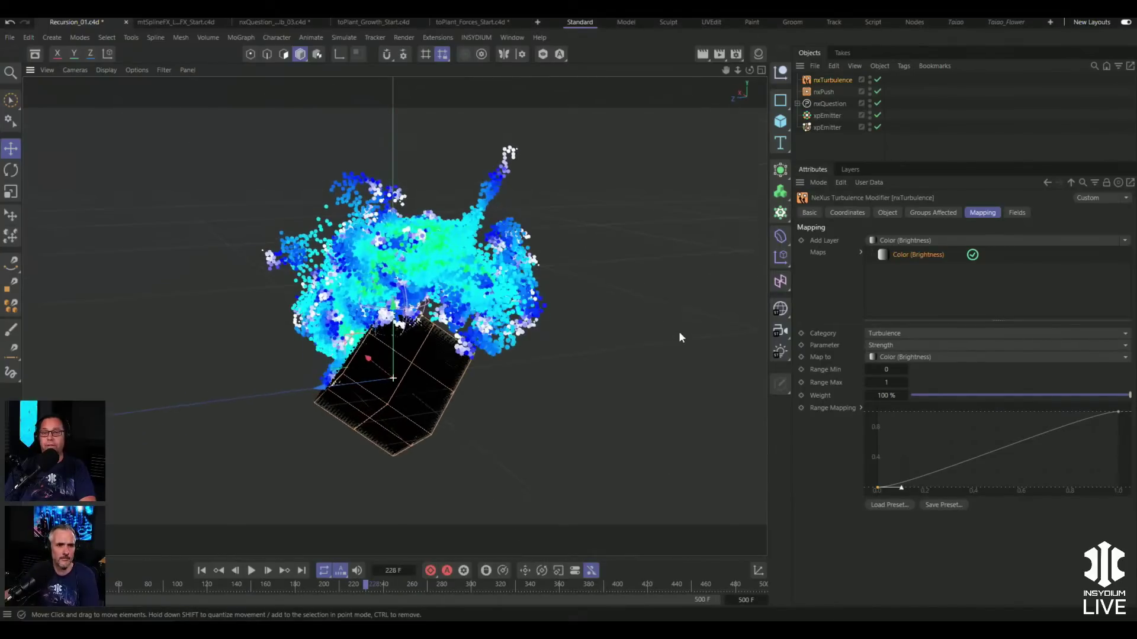
- Add a new question to nxQuestion after the Color Brightness question and set its Data to Traveled
left_click(820, 103)
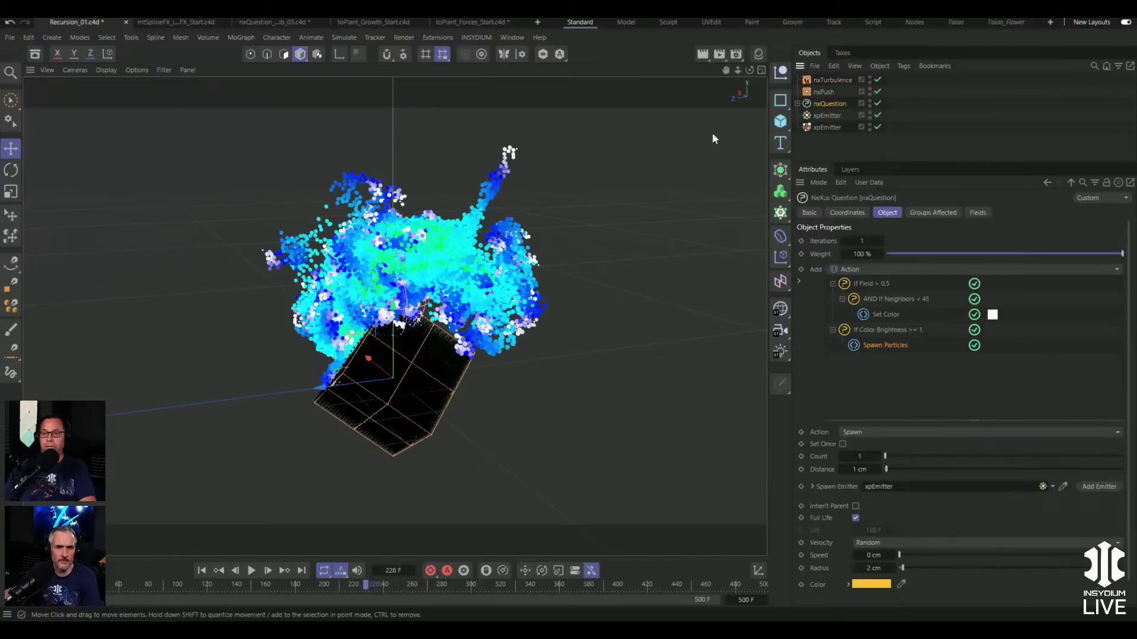
left_click(868, 330)
left_click(877, 270)
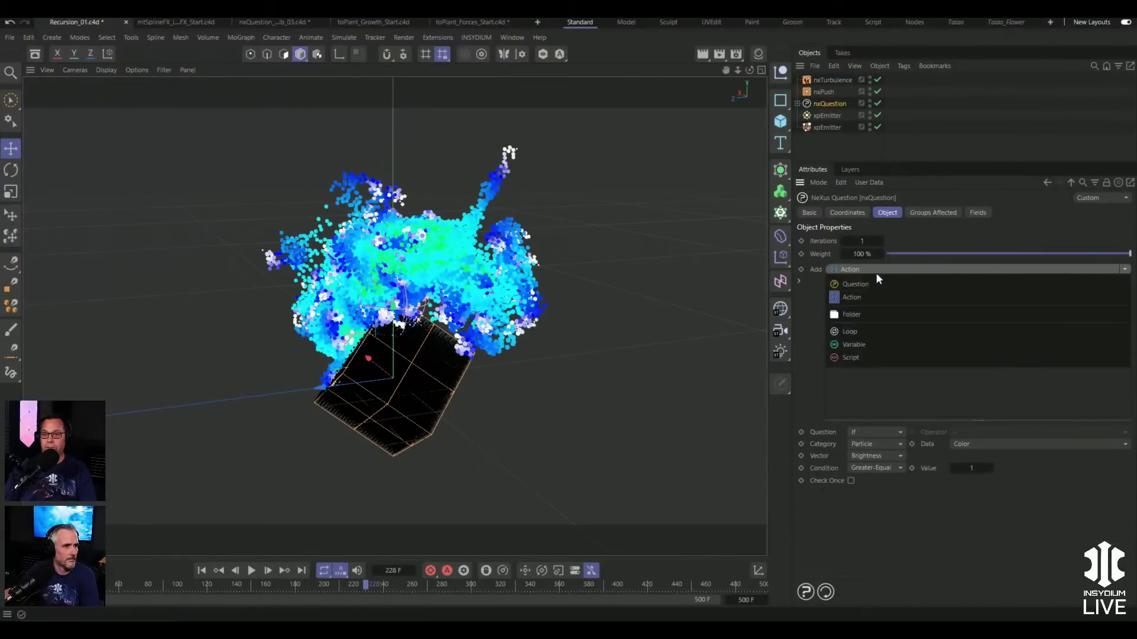
left_click(871, 283)
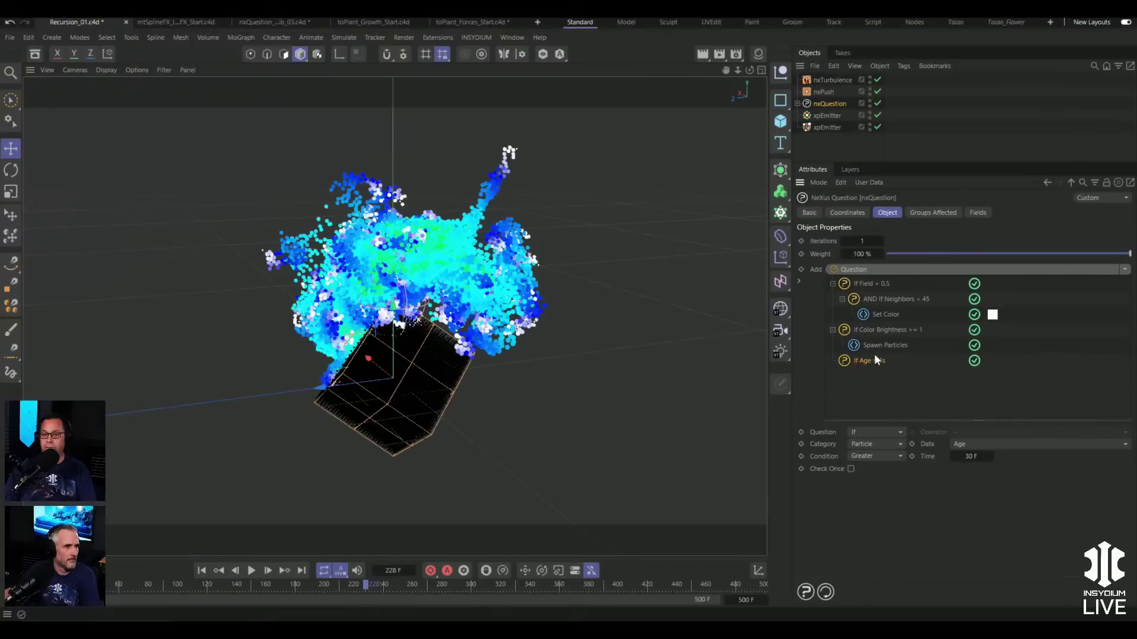
left_click(980, 444)
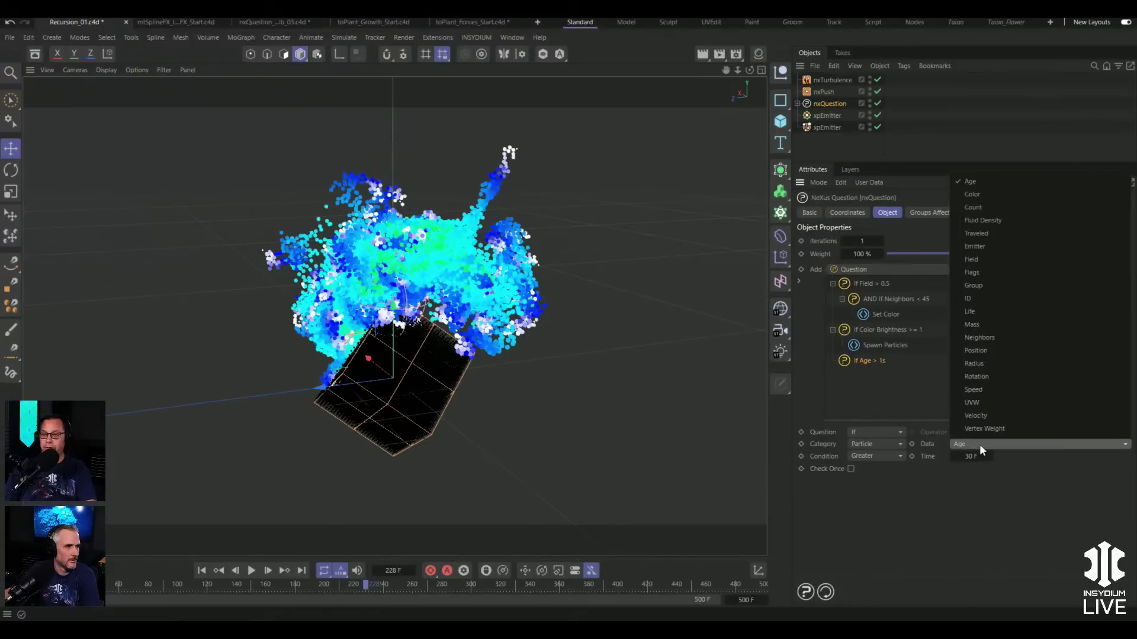
left_click(1007, 233)
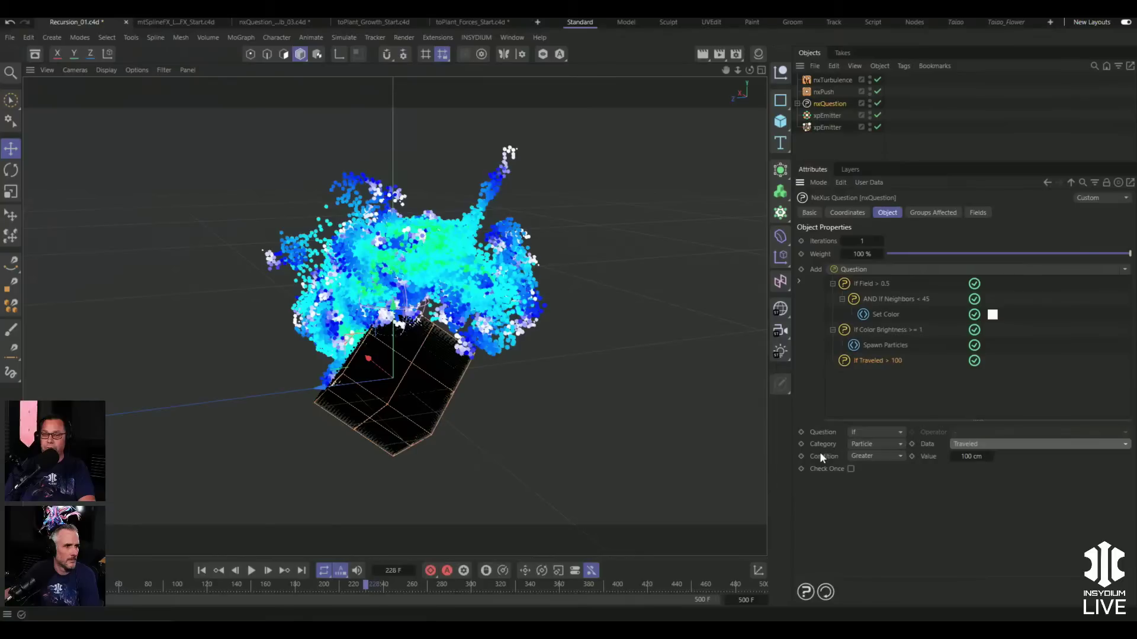
- Set the Traveled question's Condition to Within, ranging from 50 cm to 150 cm
left_click(865, 454)
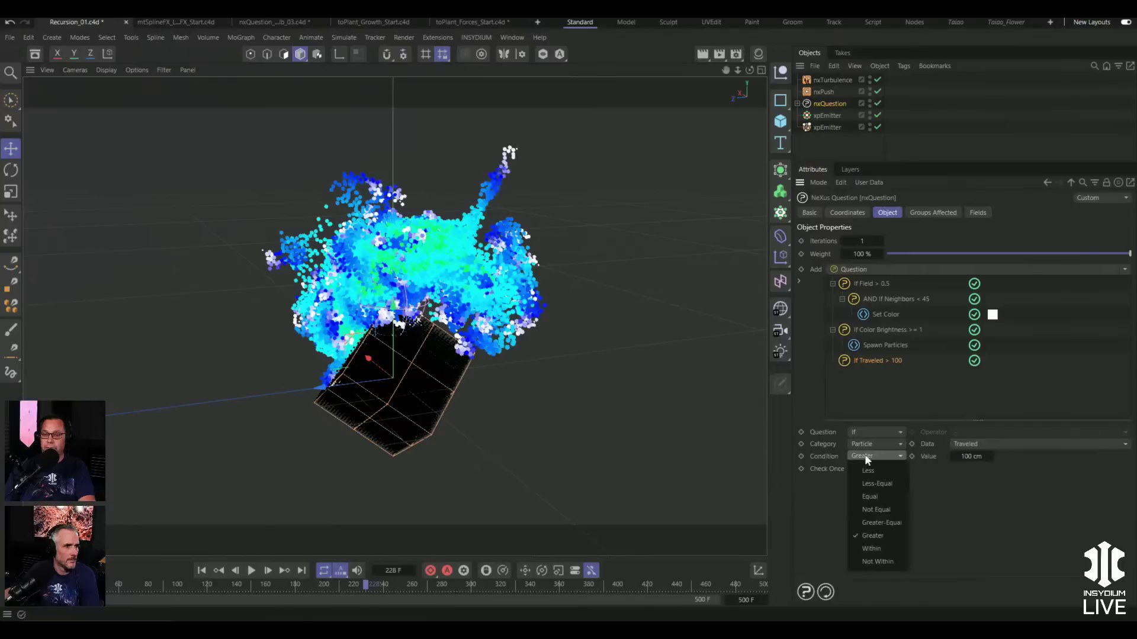
left_click(877, 549)
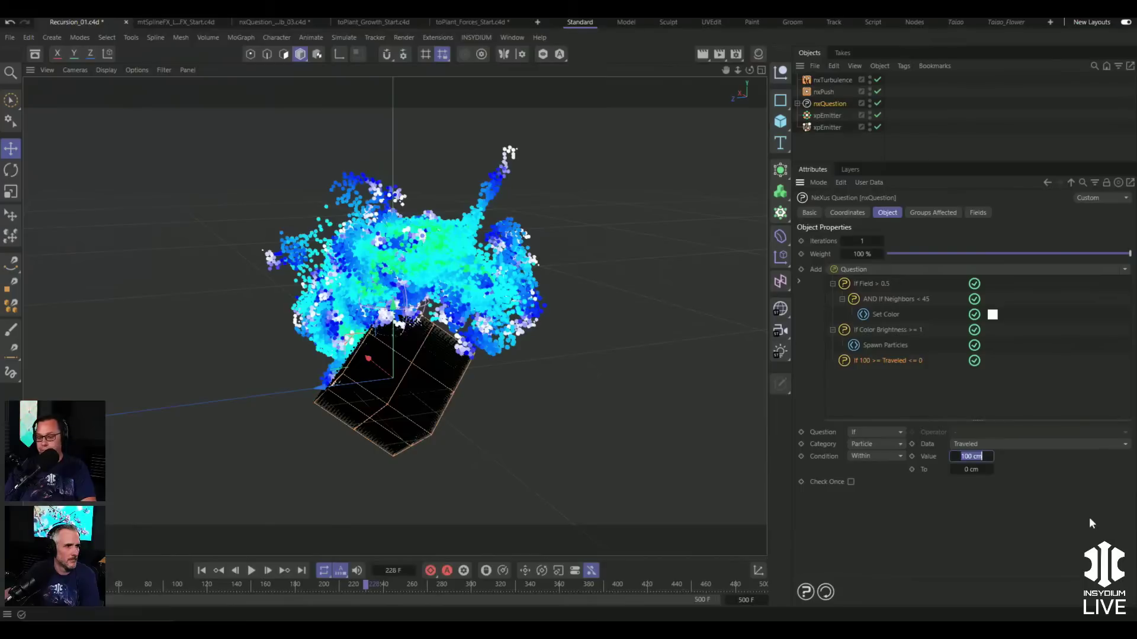
type("50")
key("Tab")
type("150")
key("Return")
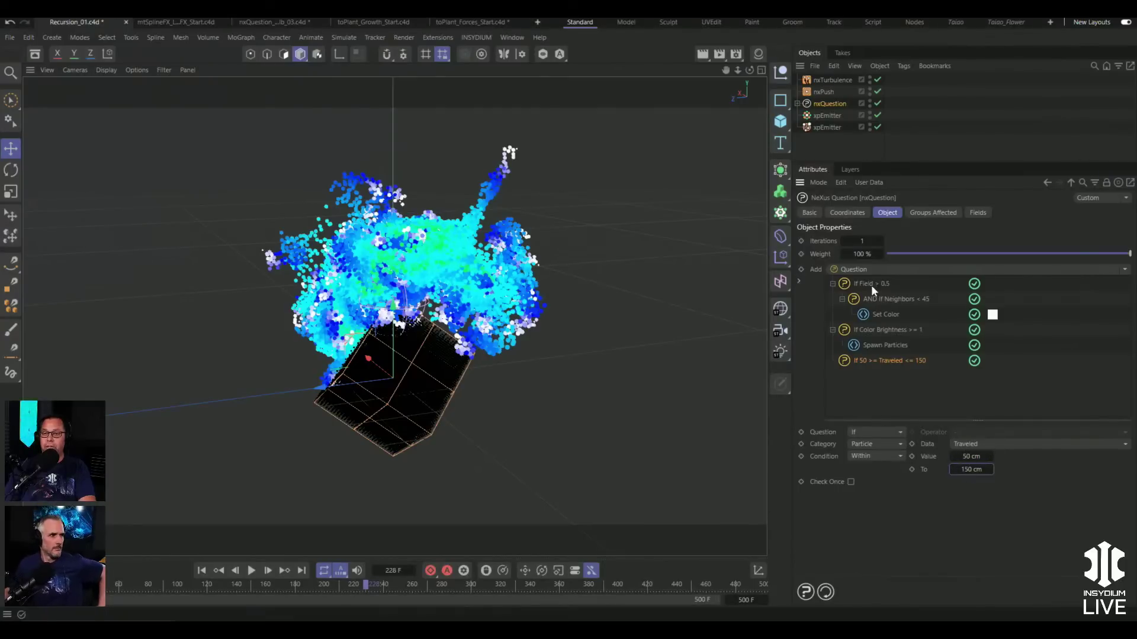
- Add an action under the Traveled question that sets particle Speed to 0 cm
left_click(869, 270)
left_click(862, 299)
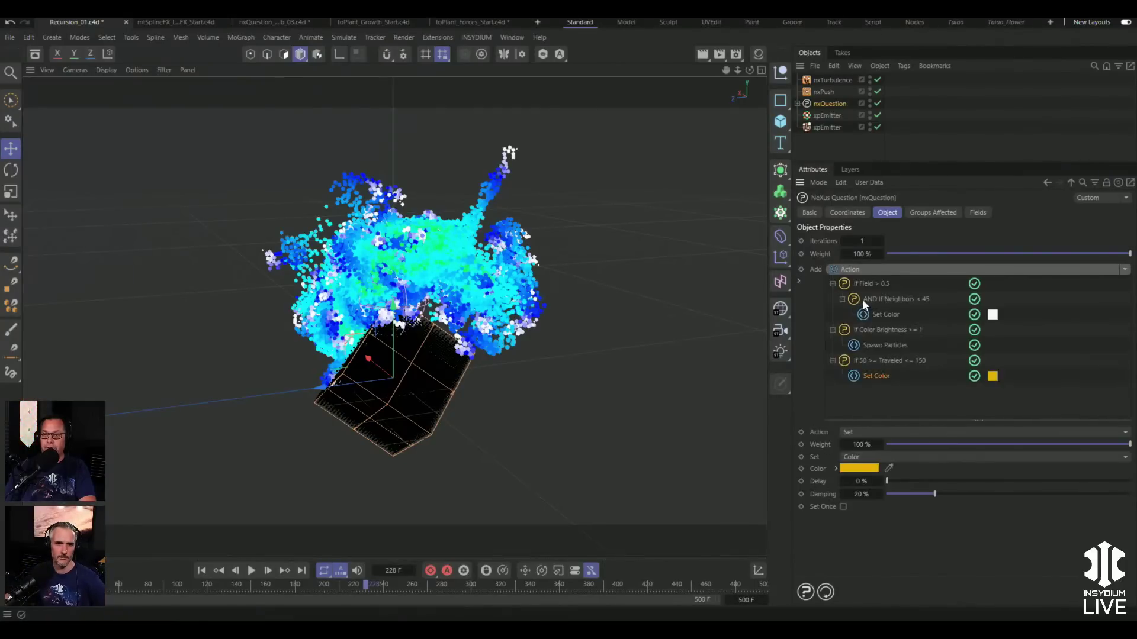
left_click(876, 457)
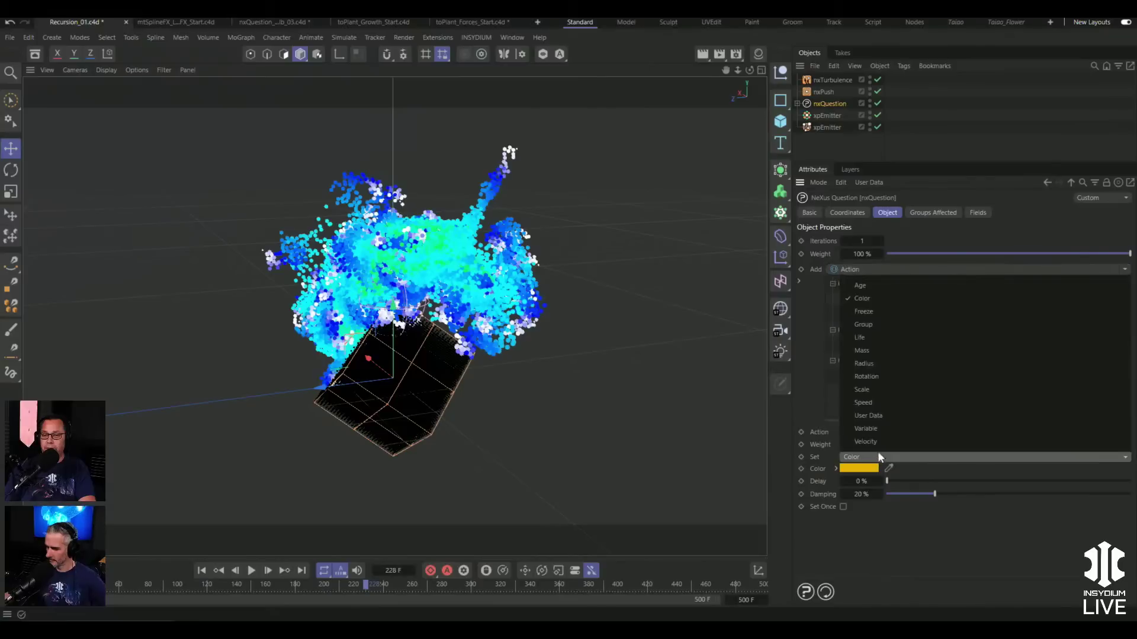
left_click(884, 402)
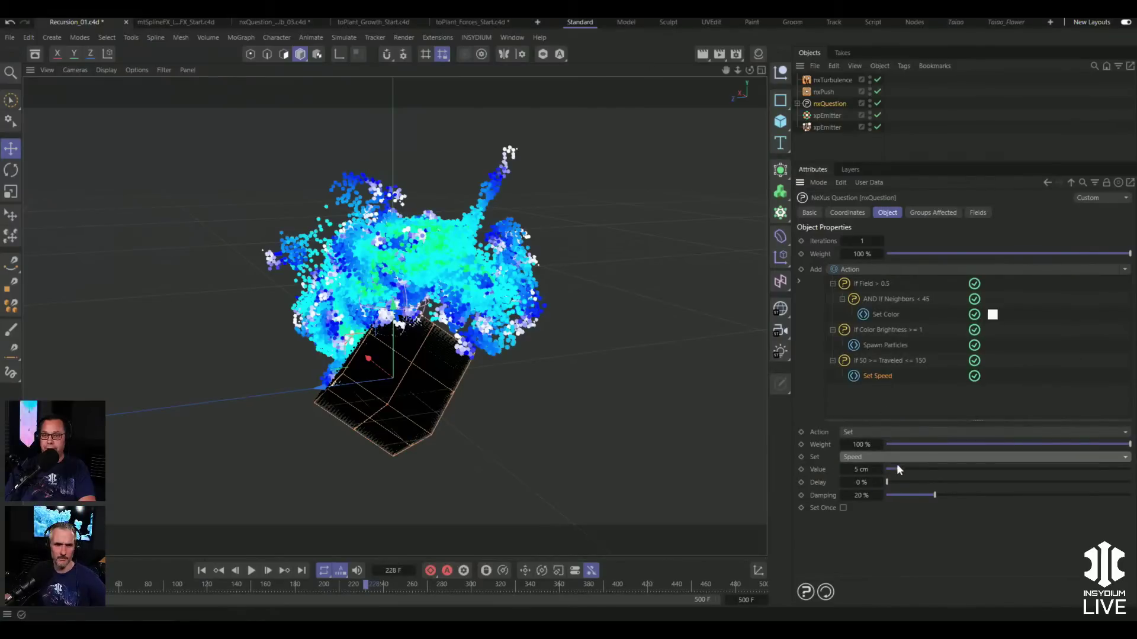
left_click_drag(897, 469, 886, 474)
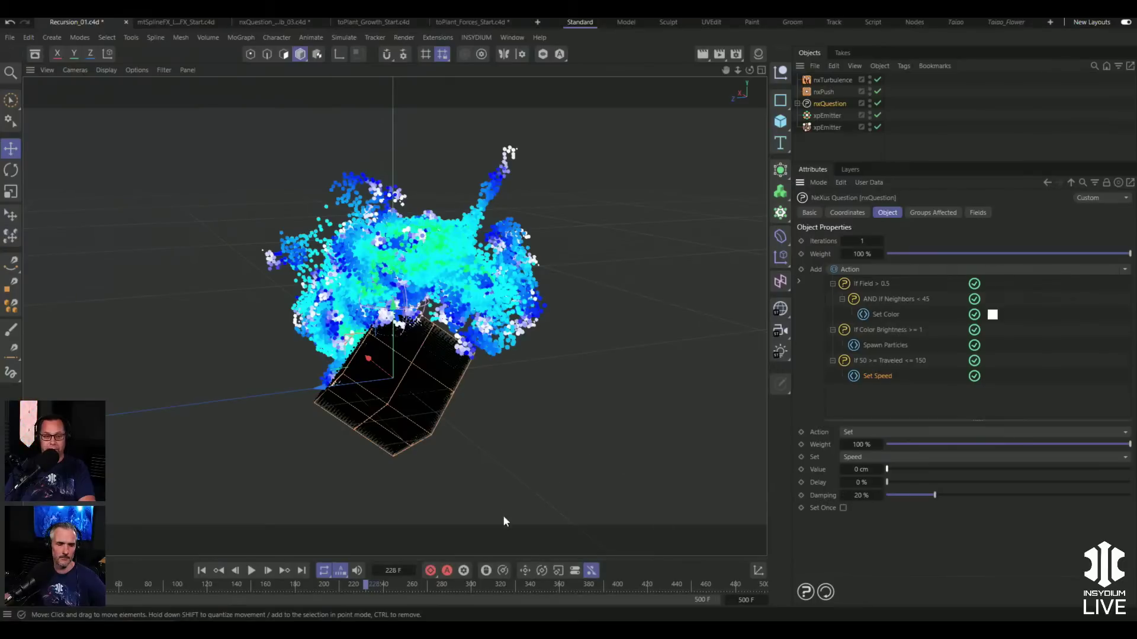
- Run the simulation from the start and examine how the particles grow with the speed action, from several angles
left_click(202, 570)
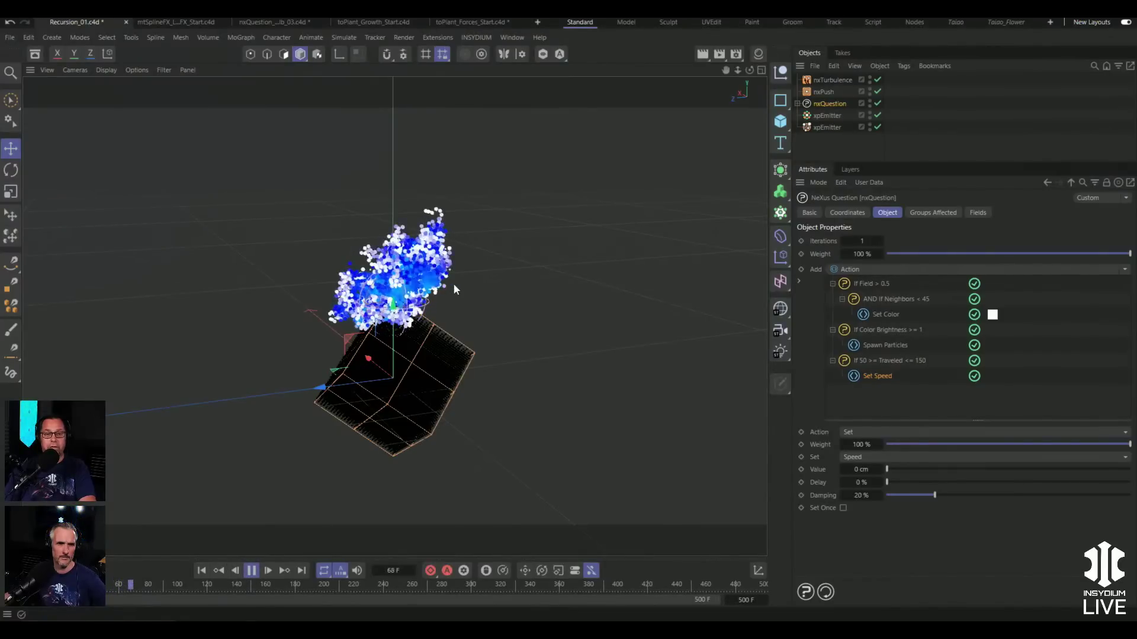
left_click_drag(449, 279, 424, 256, "alt")
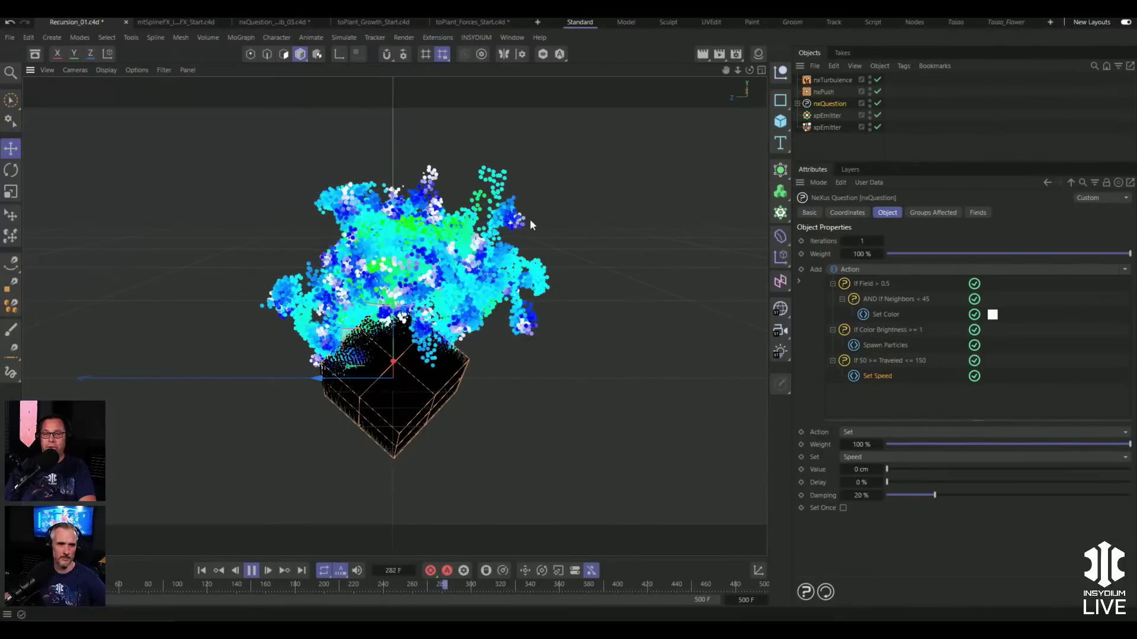
left_click_drag(595, 274, 627, 274, "alt")
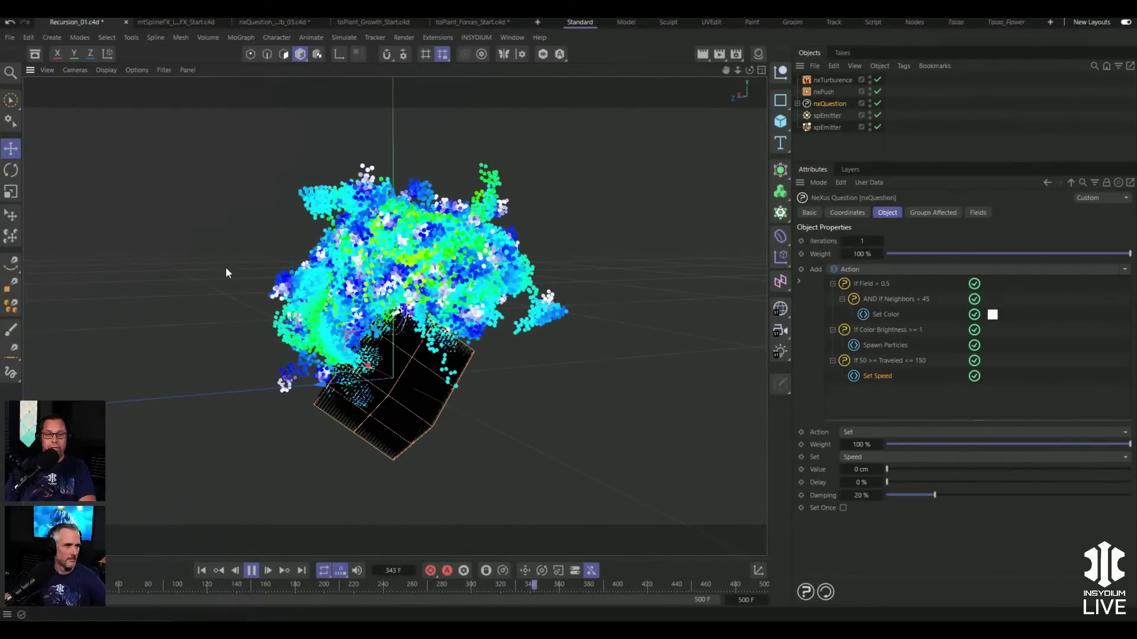
mouse_move(203, 239)
left_mouse_down("alt")
mouse_move(147, 232)
mouse_move(211, 241)
left_mouse_up("alt")
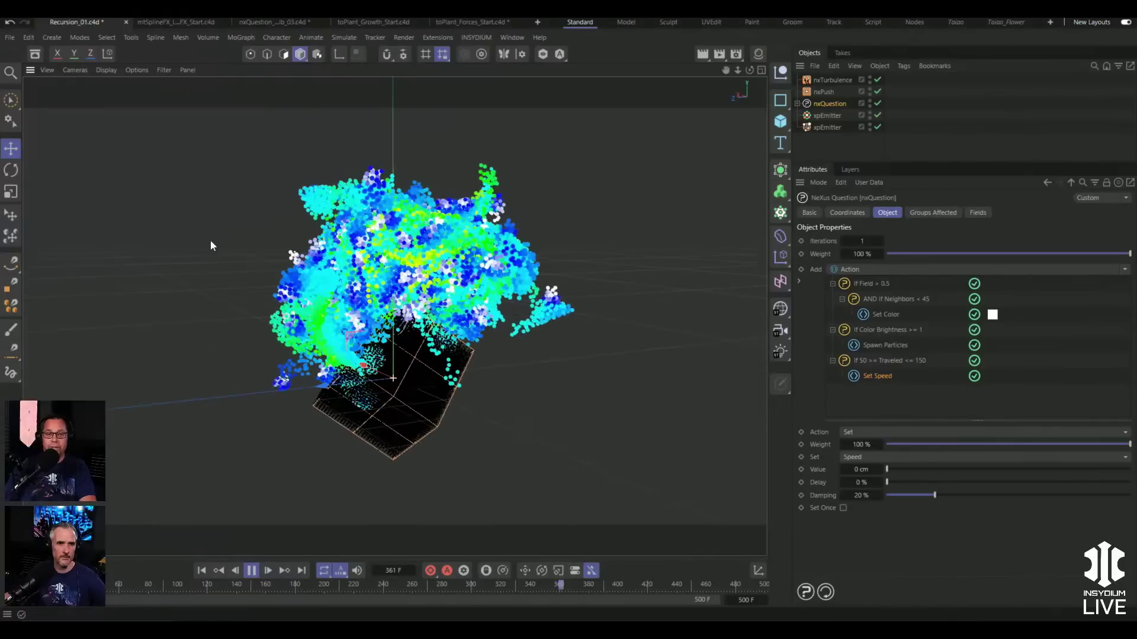
- Select the Spherical Field inside nxQuestion, replay the growth around it from a lower angle, and stop playback
left_click(797, 103)
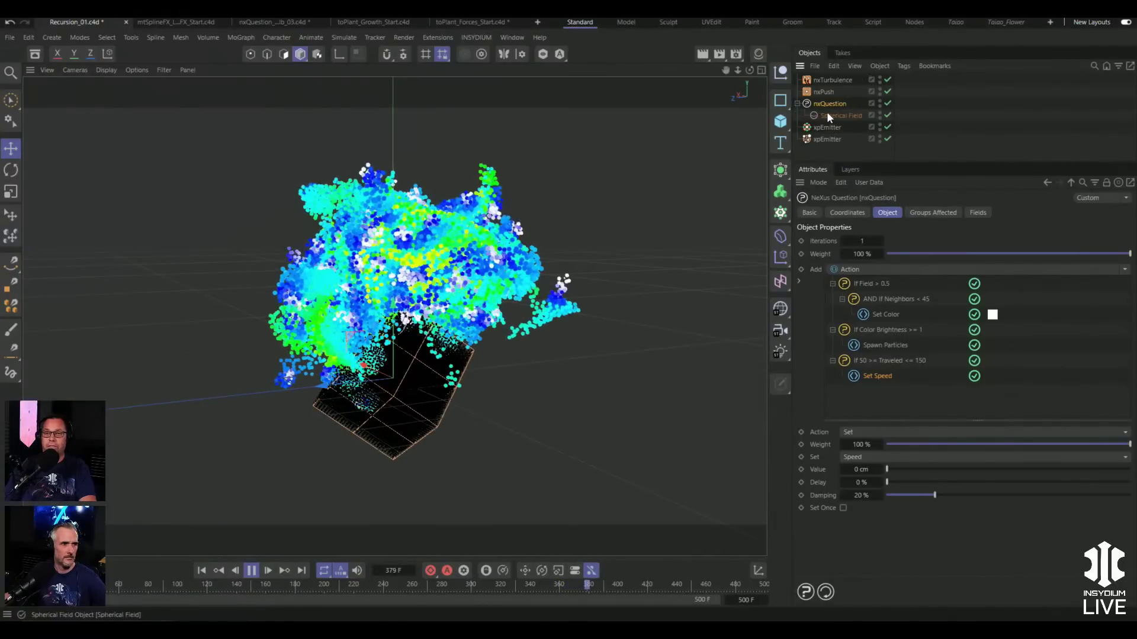
left_click(834, 115)
left_click_drag(438, 348, 422, 452, "alt")
left_click_drag(214, 375, 261, 400, "alt")
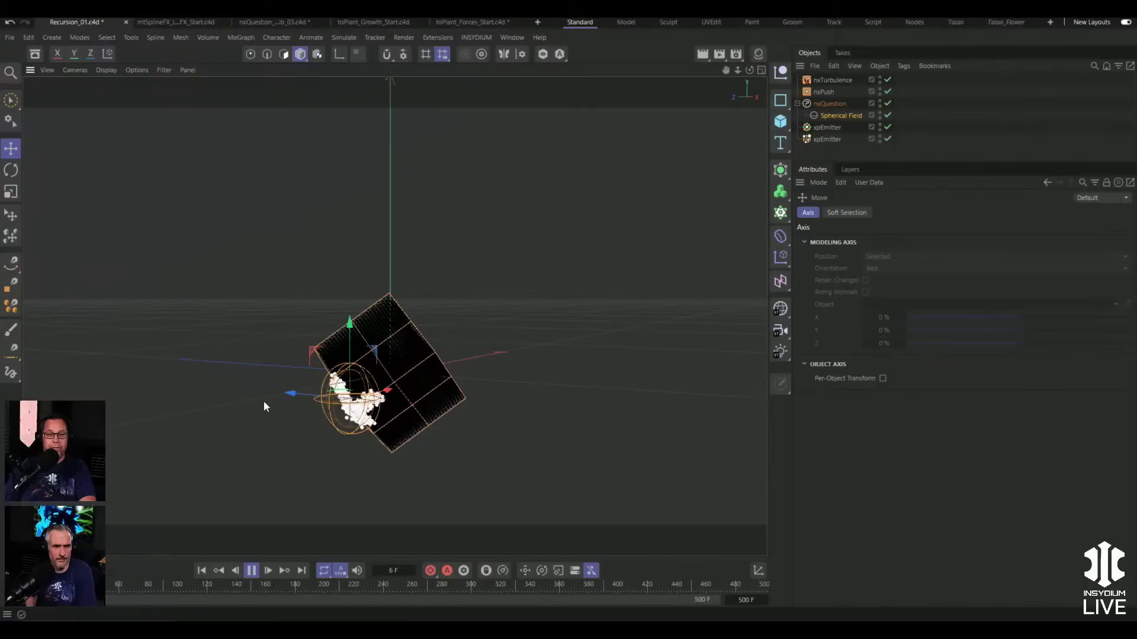
left_click(253, 571)
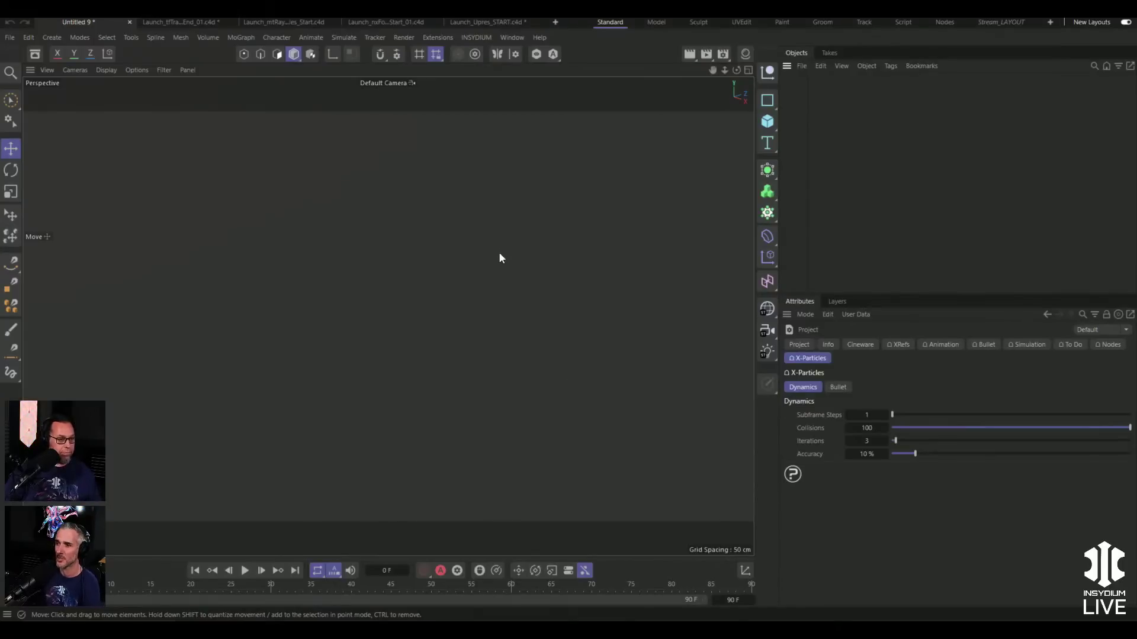
- Add the TerraformFX Valley preset terrain to the empty scene and view it along the road
left_click(476, 37)
mouse_move(501, 81)
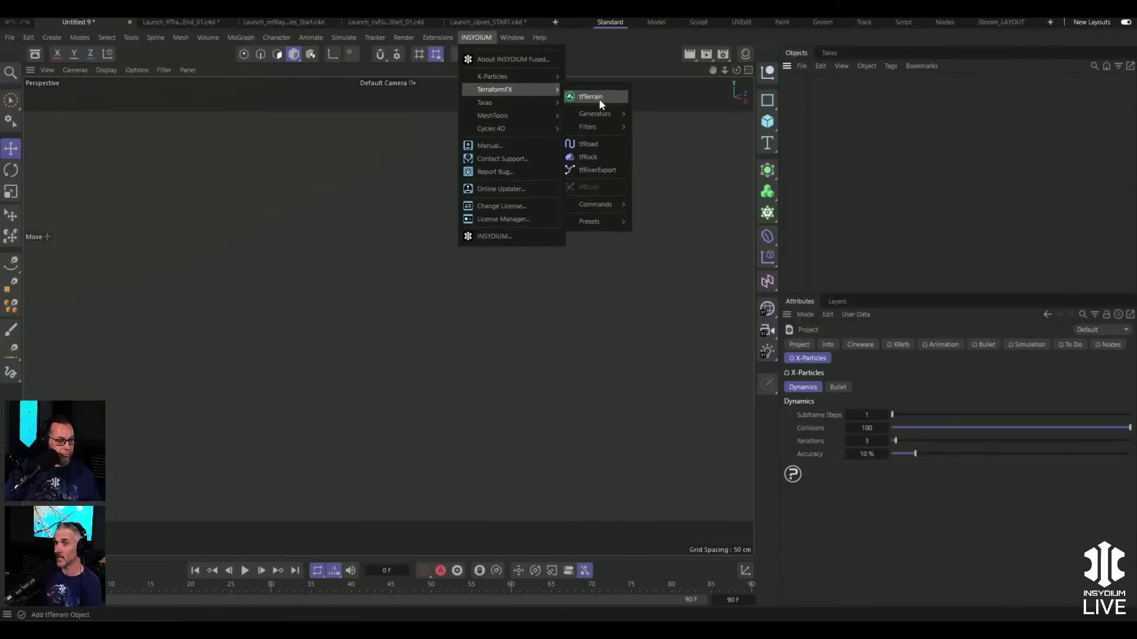
mouse_move(599, 222)
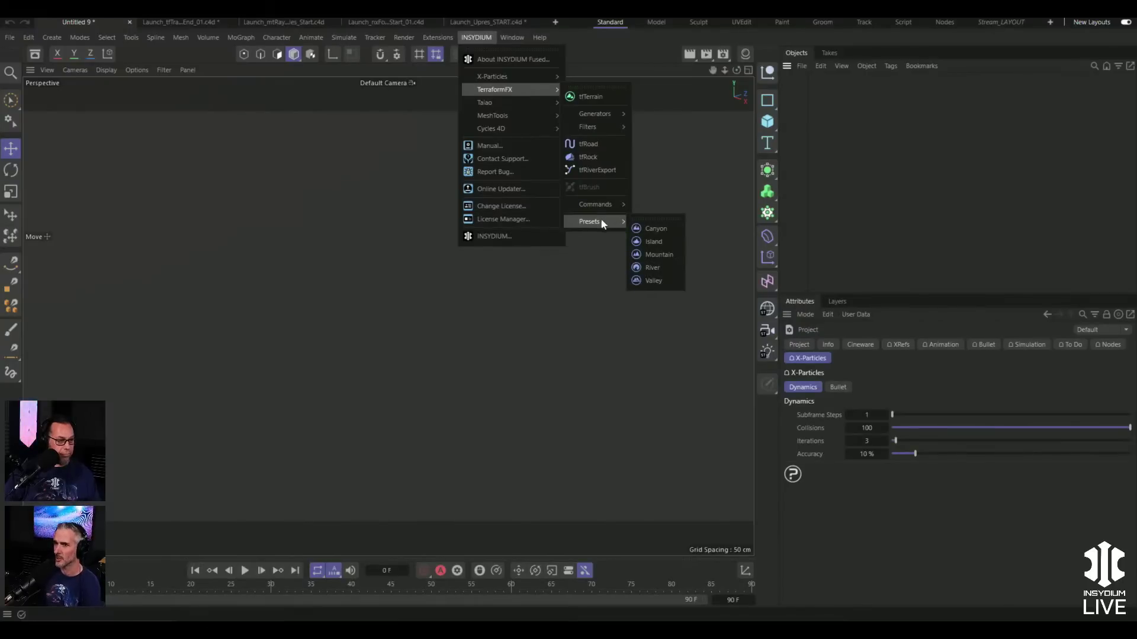
left_click(651, 284)
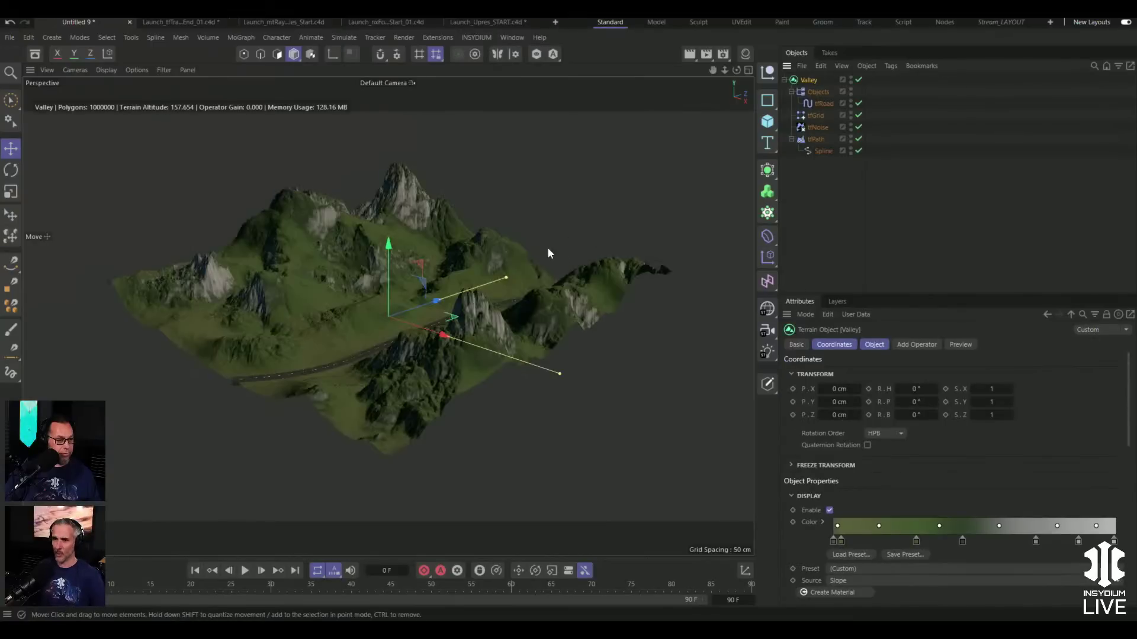
left_click(694, 293)
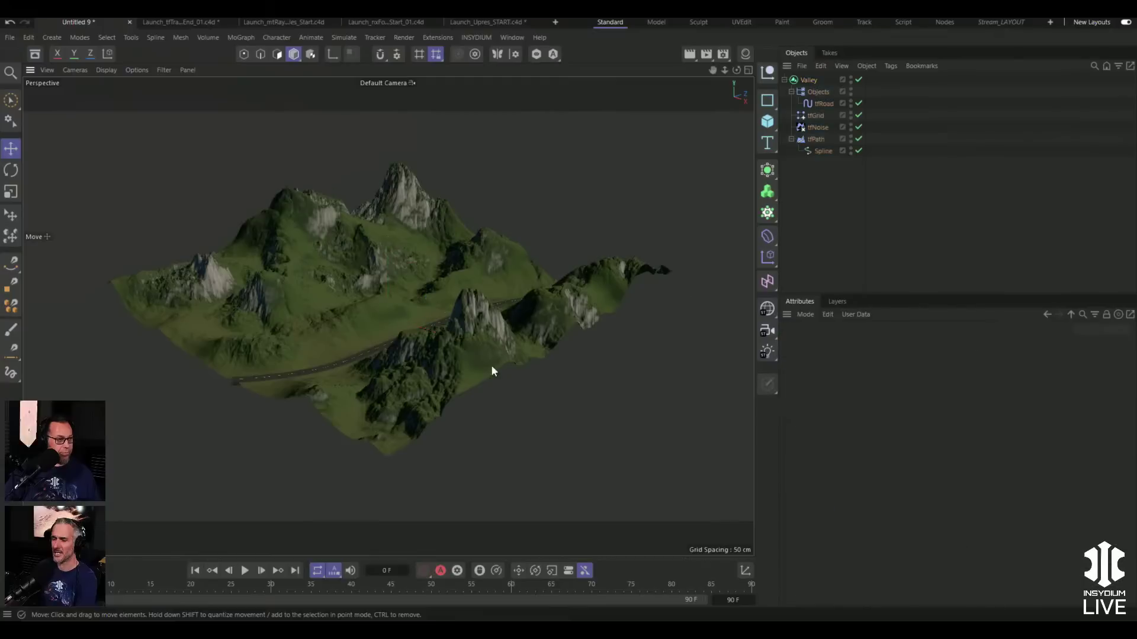
left_click_drag(389, 336, 467, 361, "alt")
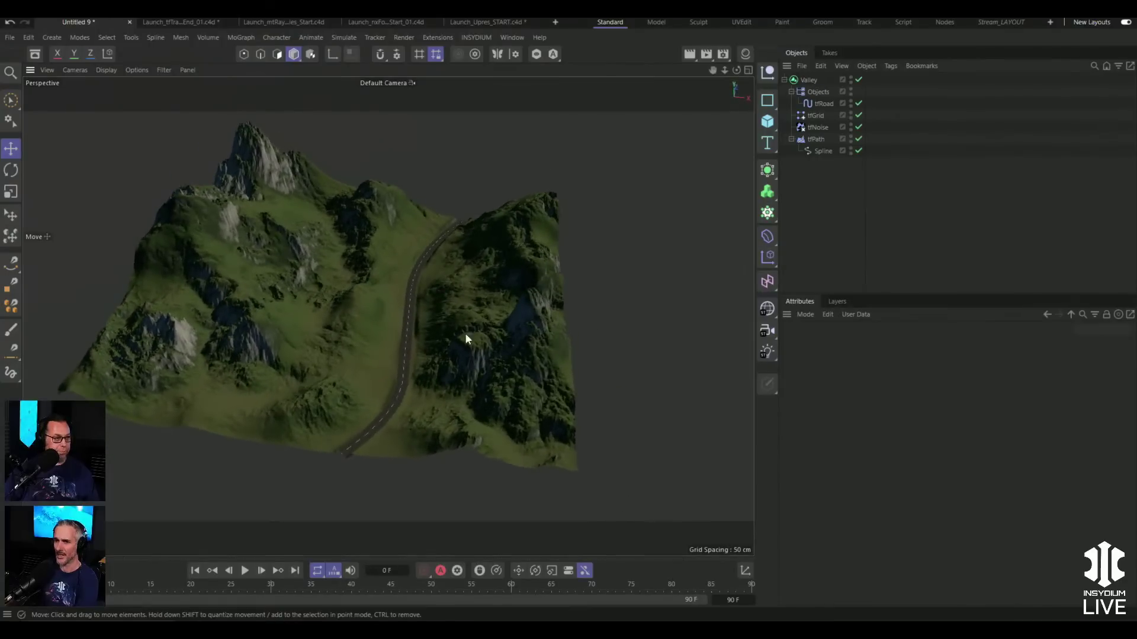
- Lower the Valley terrain's sun pitch to 12° and enable Shadows in the viewport
left_click(808, 80)
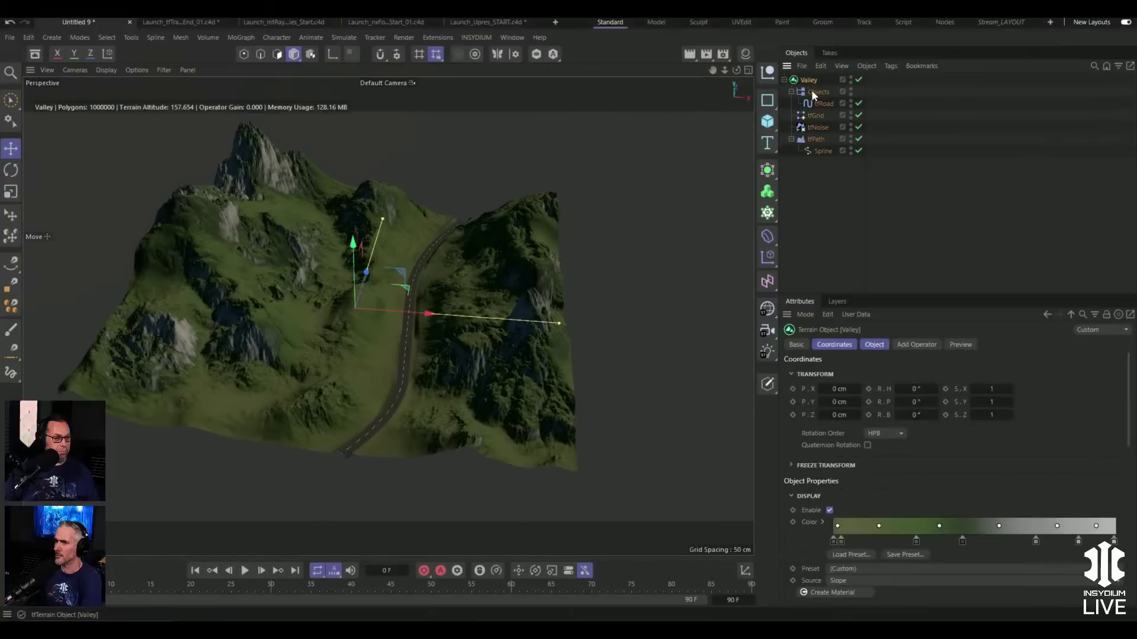
left_click(876, 286)
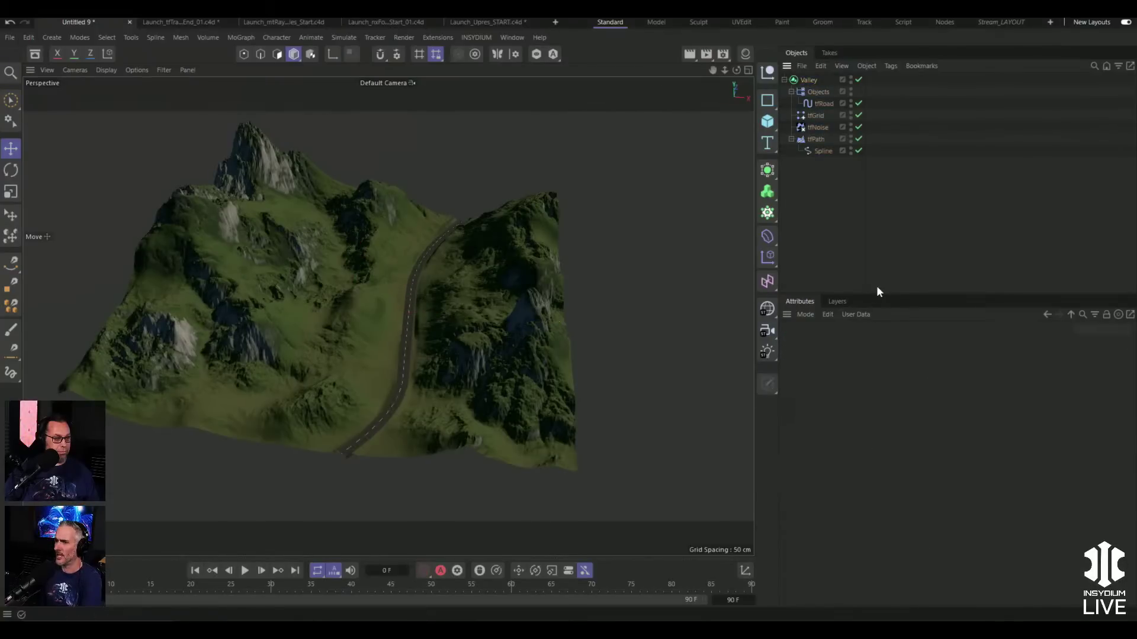
left_click(809, 80)
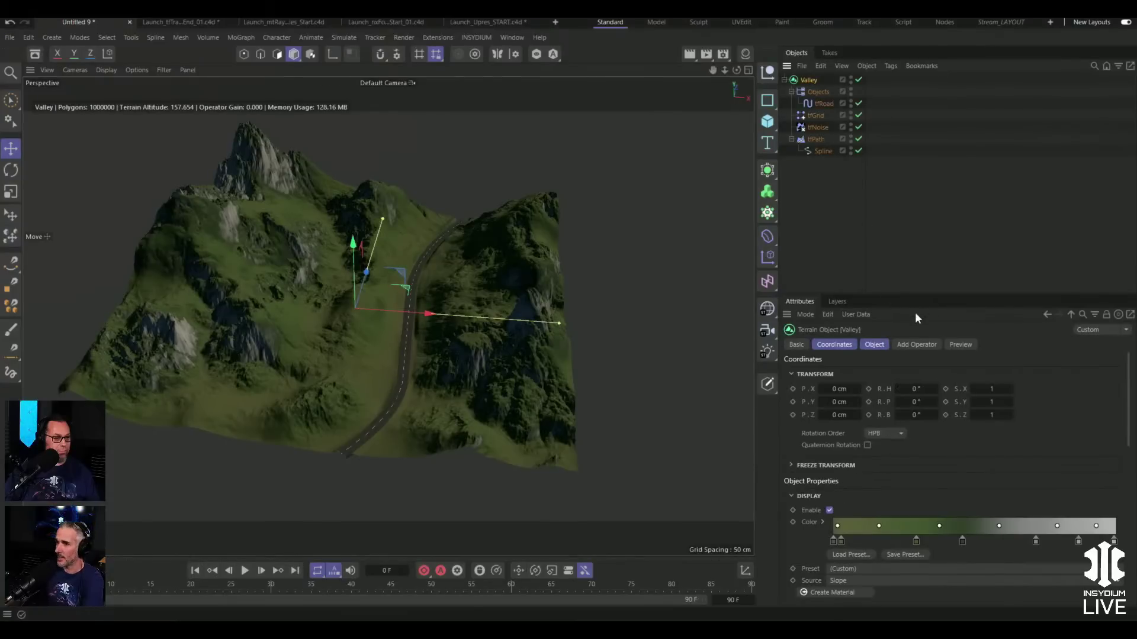
left_click(870, 345)
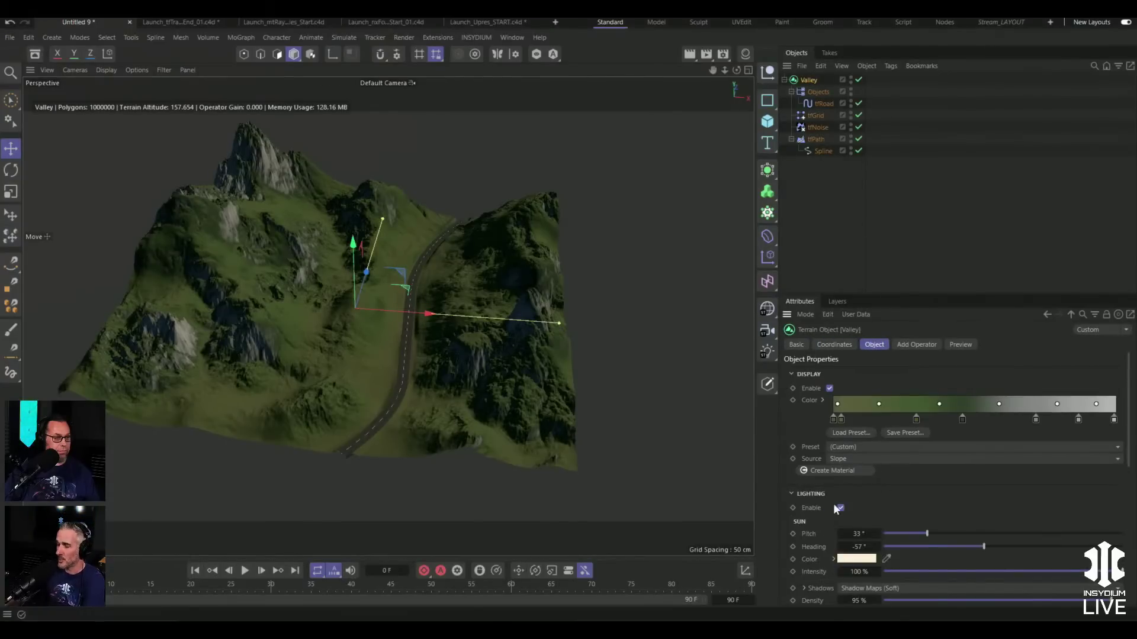
left_click_drag(1130, 471, 1131, 503)
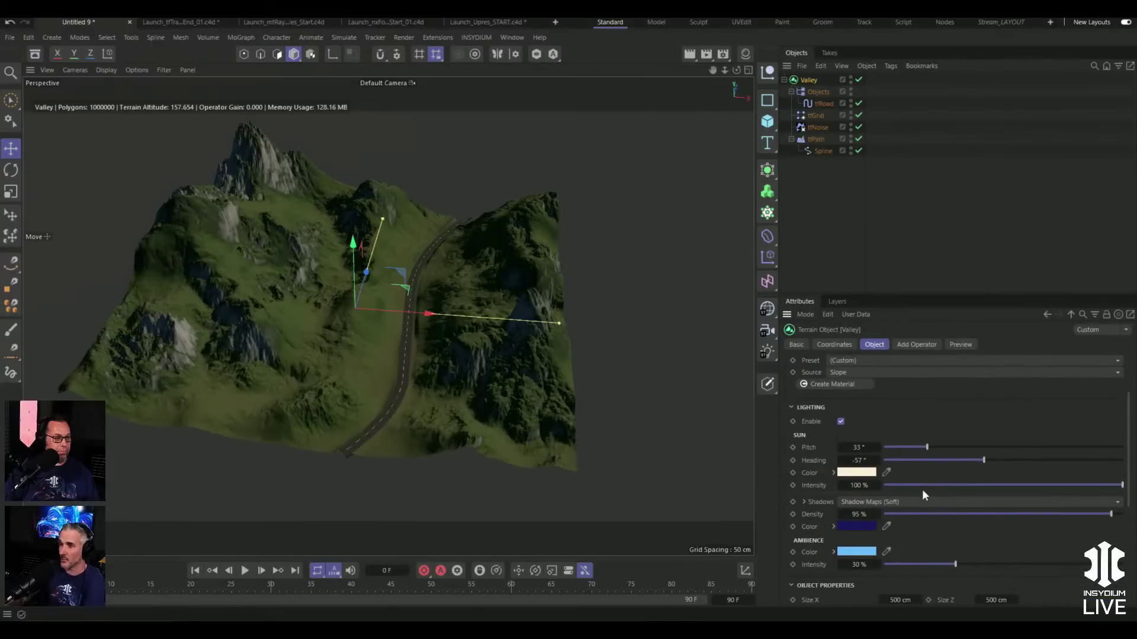
left_click_drag(926, 443, 899, 451)
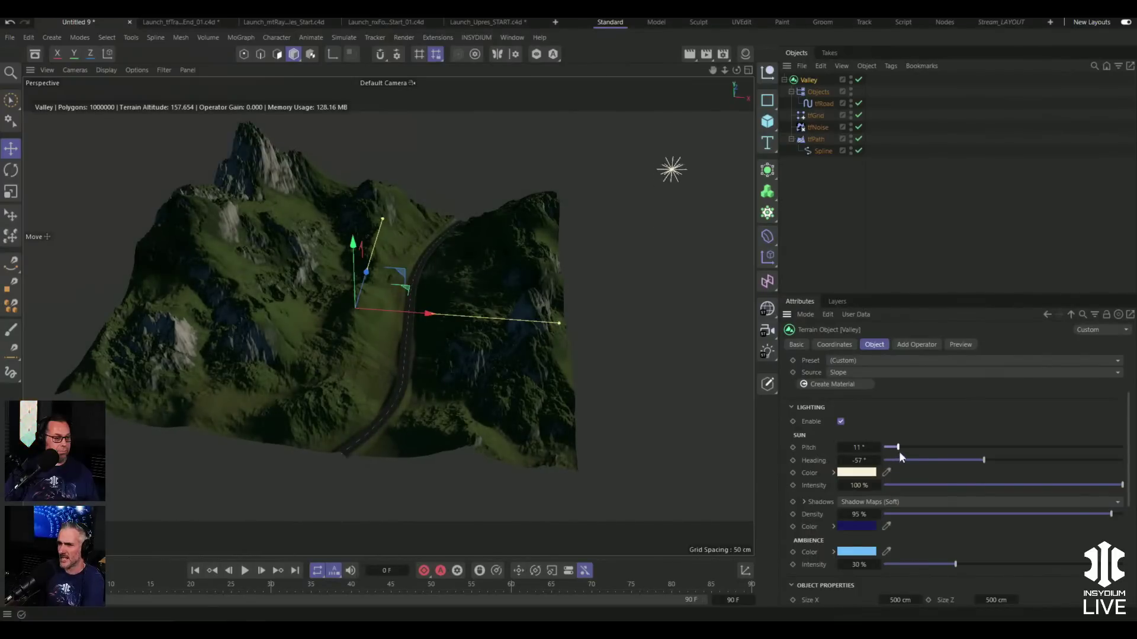
left_click(137, 70)
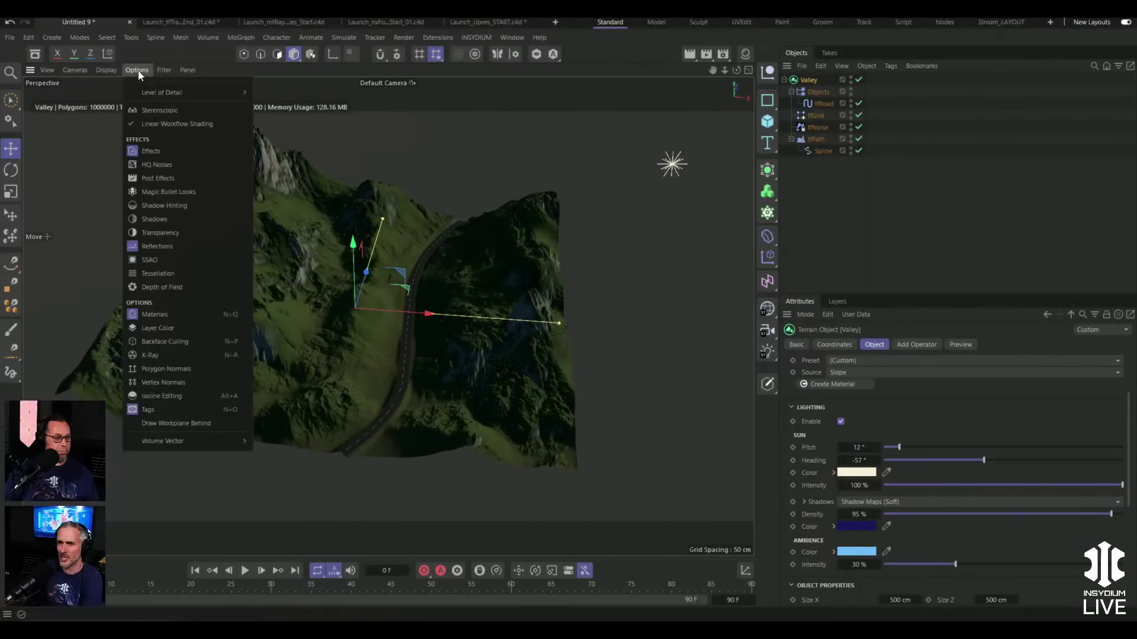
left_click(154, 220)
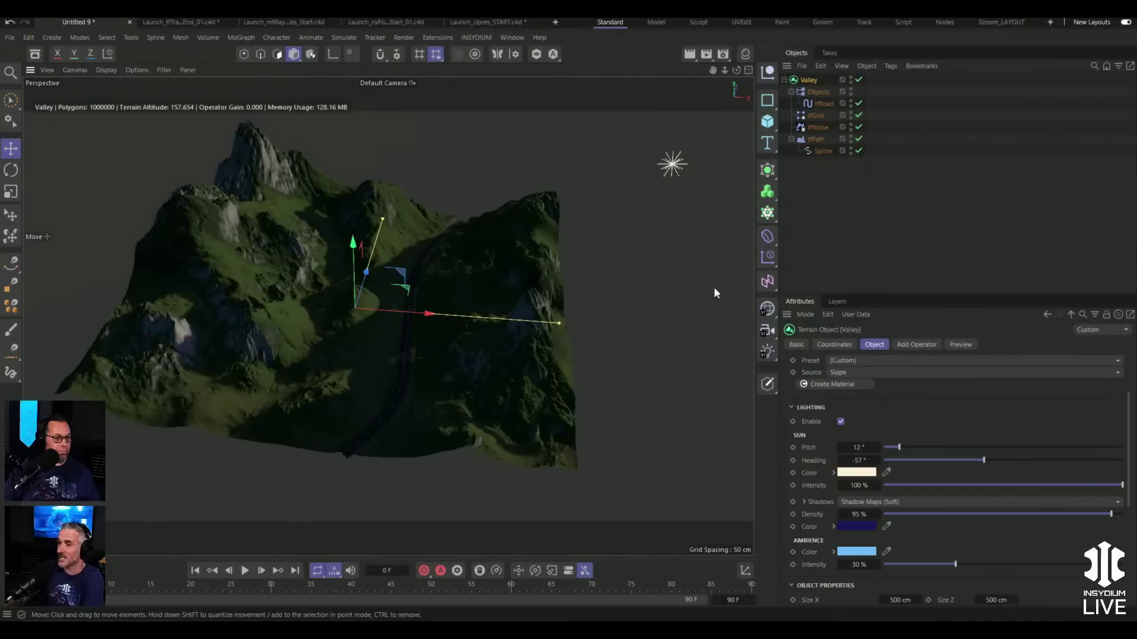
- Set the terrain's sun pitch to 23°, heading to -52°, shadow density to 81% and ambience intensity to 33%
mouse_move(898, 447)
left_mouse_down()
mouse_move(939, 447)
mouse_move(914, 448)
left_mouse_up()
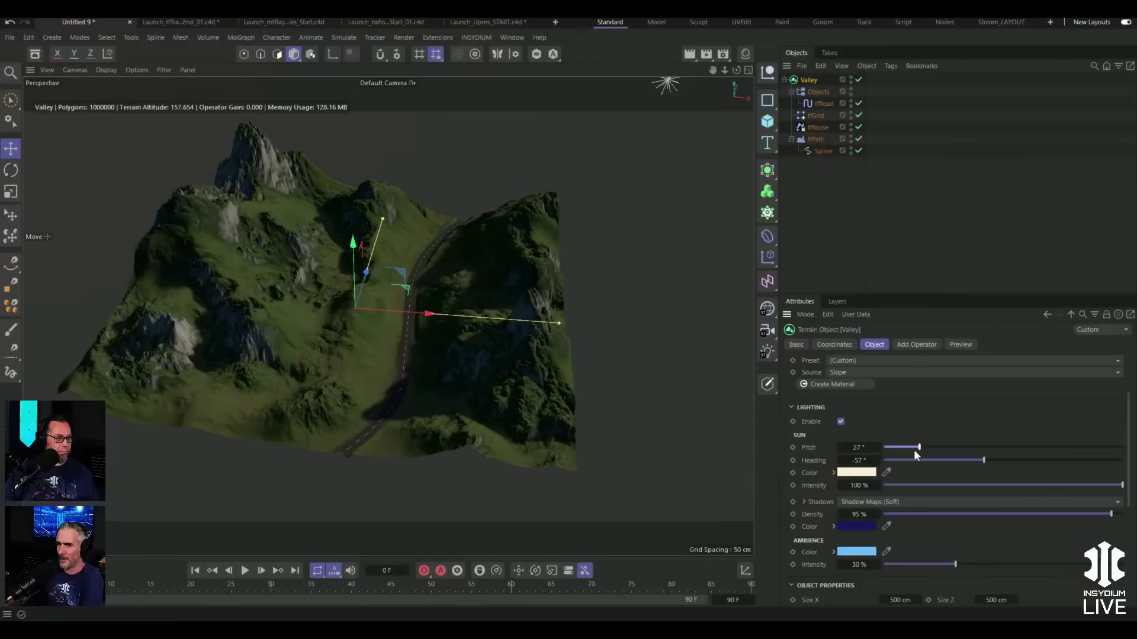
mouse_move(993, 460)
left_mouse_down()
mouse_move(1010, 460)
mouse_move(985, 460)
left_mouse_up()
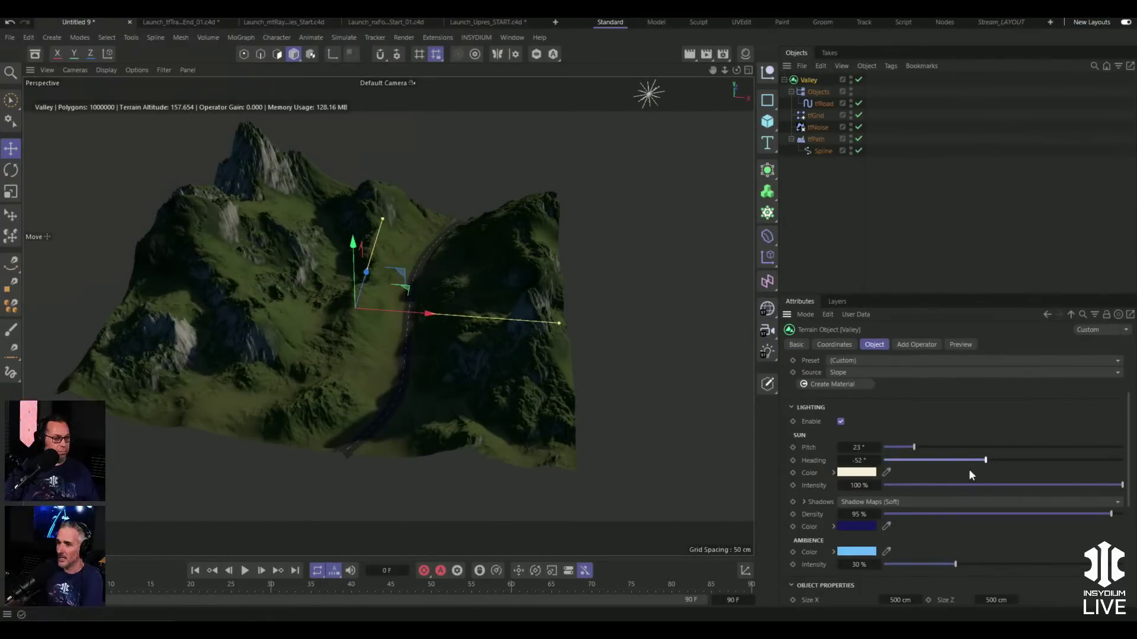
left_click_drag(1108, 520, 1077, 513)
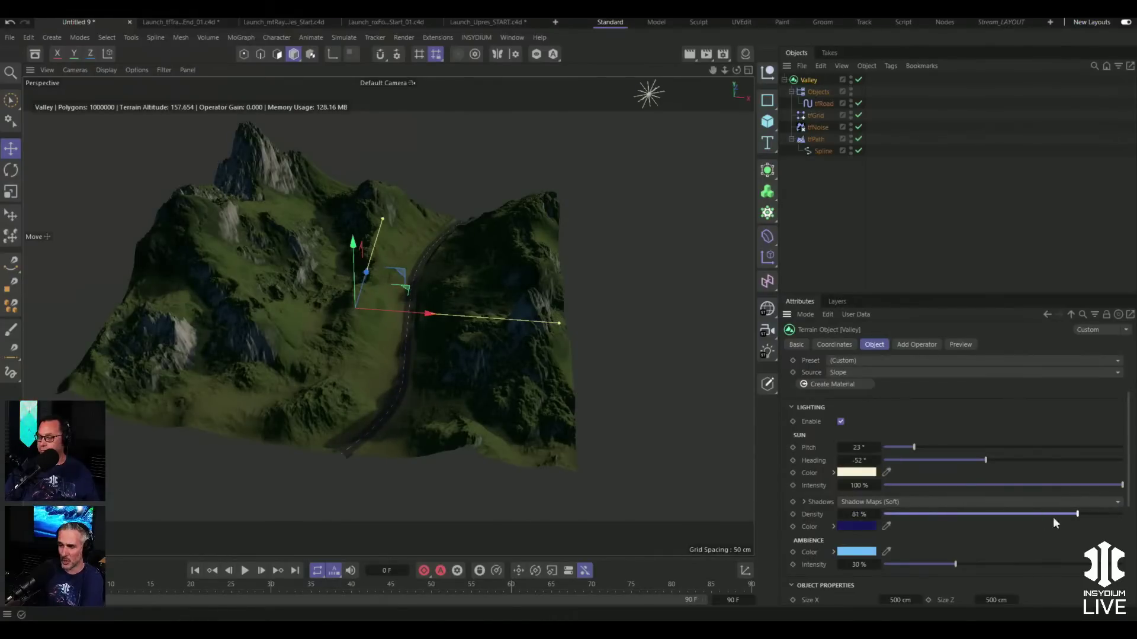
left_click_drag(988, 566, 963, 565)
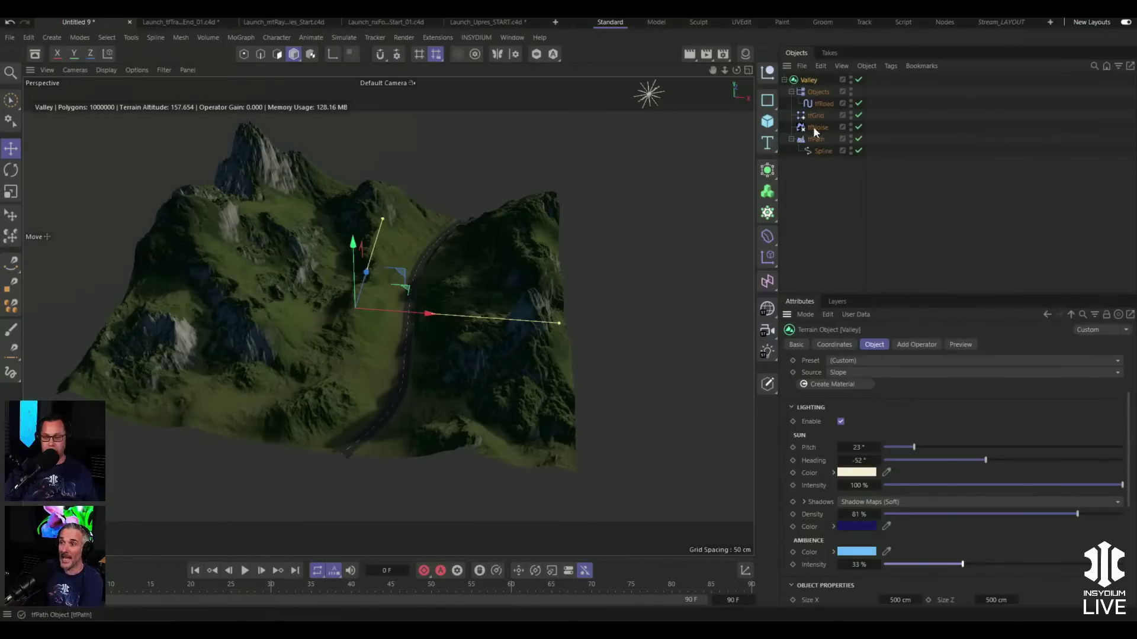
left_click(816, 188)
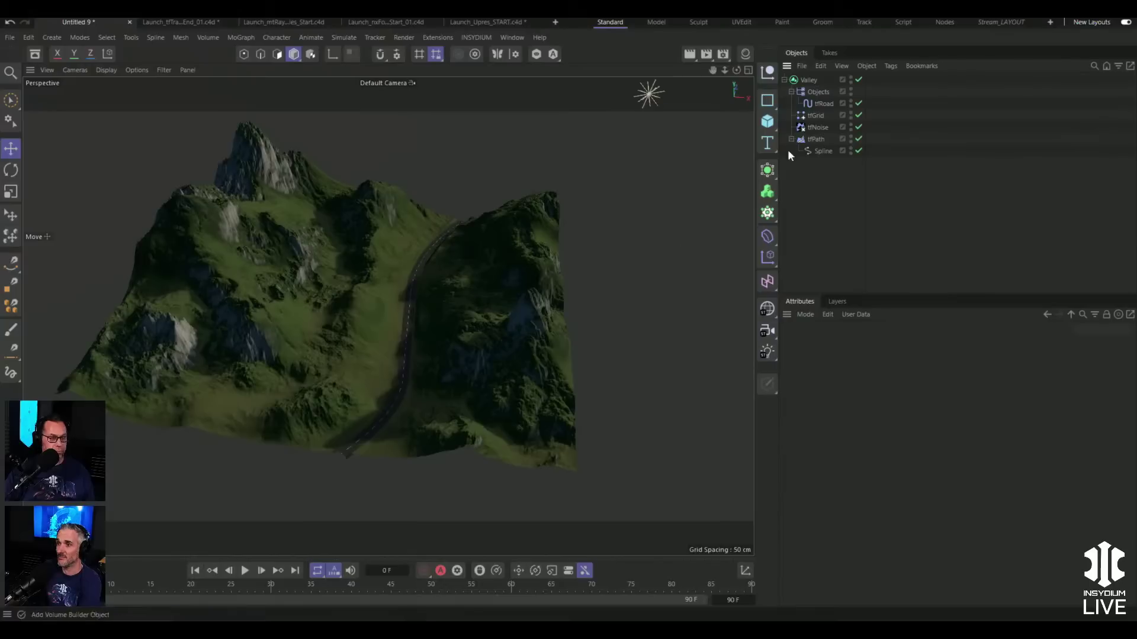
- Disable tfRoad, tfPath and its Spline in the Valley terrain hierarchy
mouse_move(410, 294)
left_mouse_down("alt")
mouse_move(478, 252)
mouse_move(499, 283)
mouse_move(422, 287)
left_mouse_up("alt")
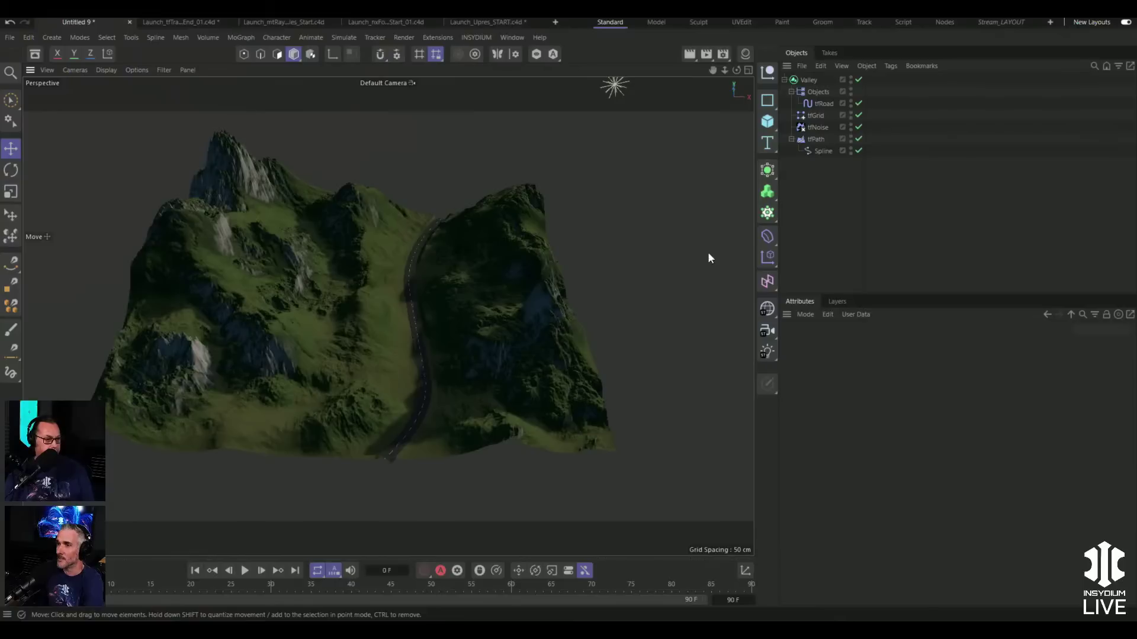
left_click(858, 105)
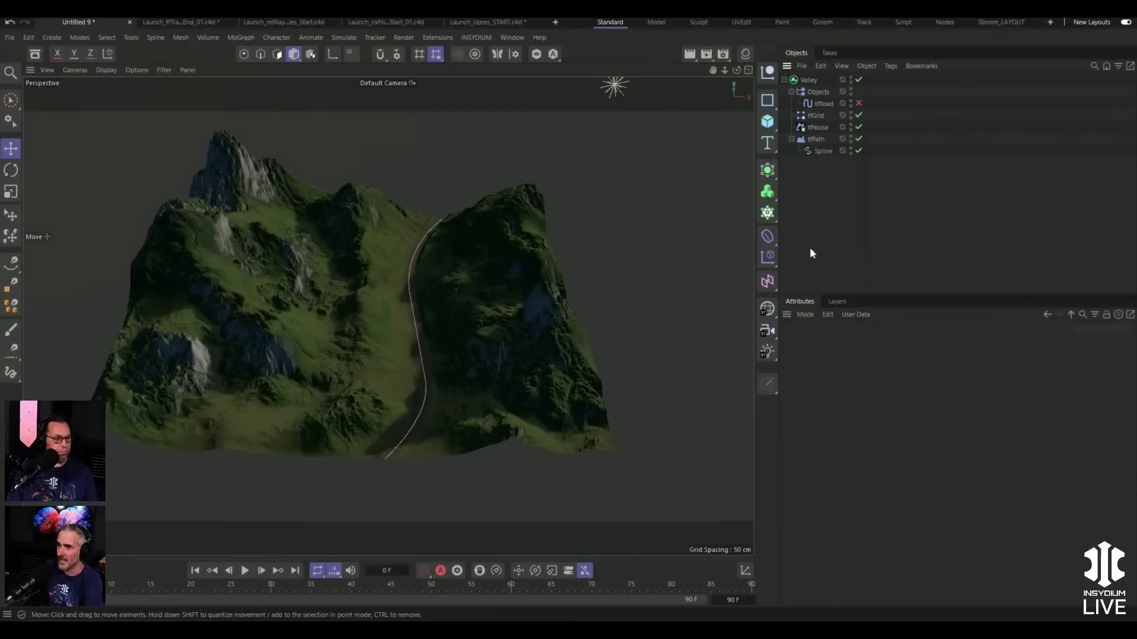
left_click(858, 139)
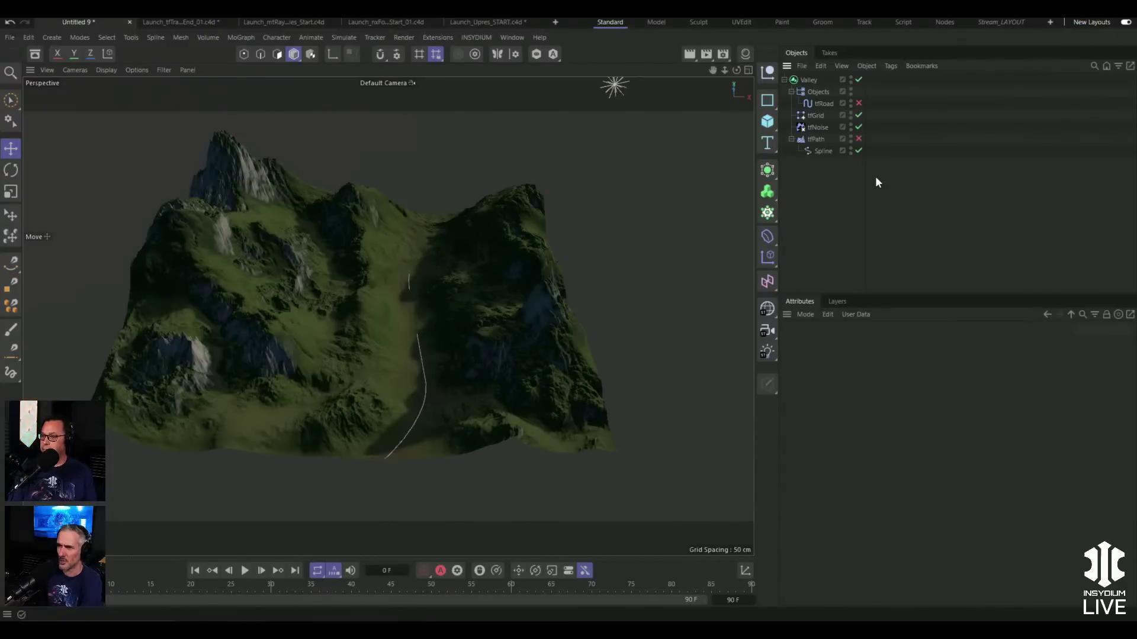
left_click(859, 151)
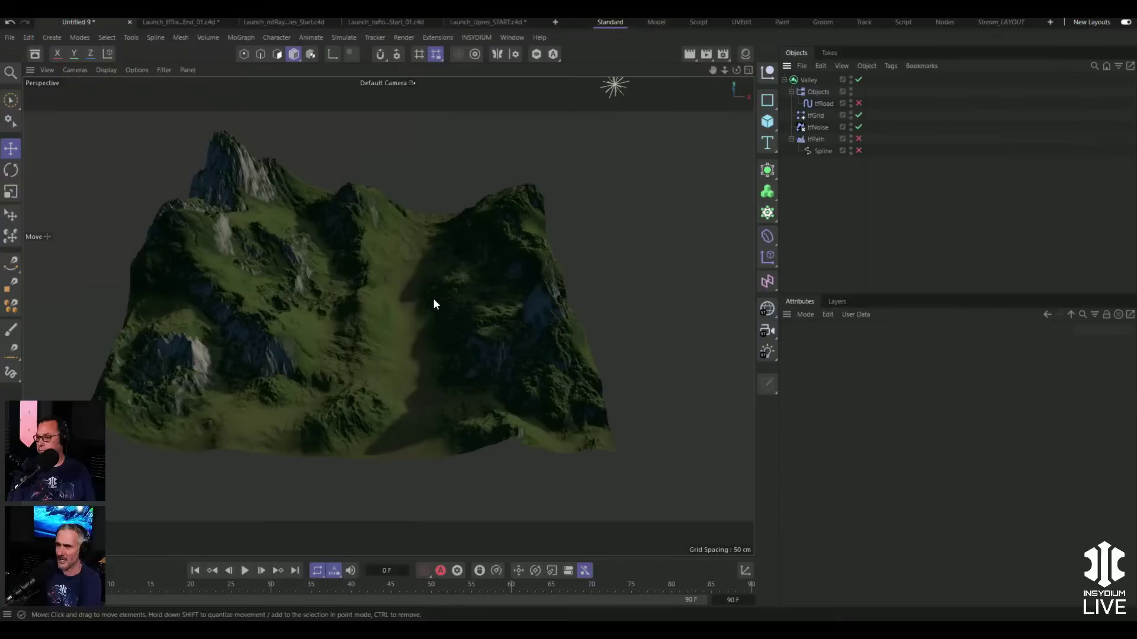
- Show the Valley terrain's available generator and filter operators, enlarging the area so the whole list fits
left_click(809, 80)
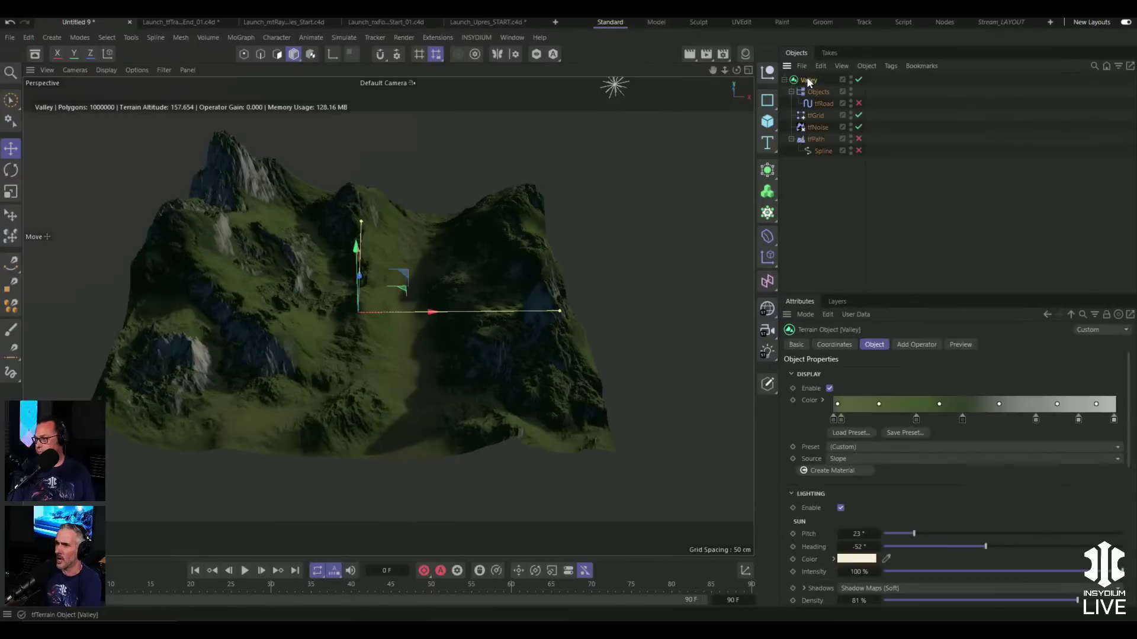
left_click(915, 346)
left_click_drag(925, 294, 932, 221)
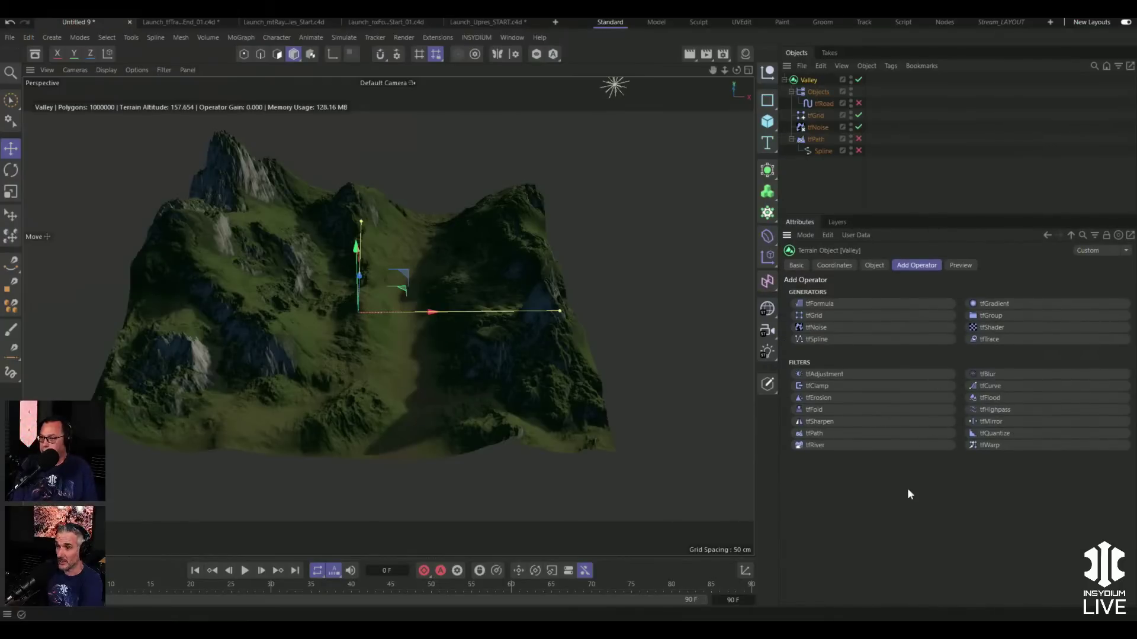
- Add a tfRiver operator to the Valley terrain and give it a Main River: Perlin Worm stream
left_click(811, 445)
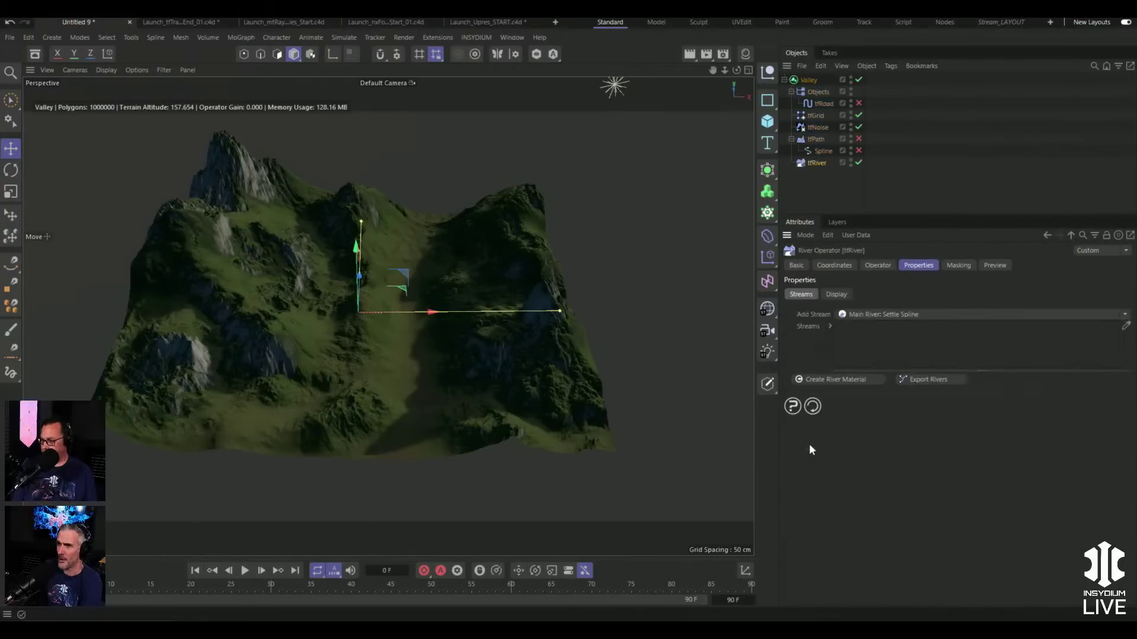
left_click(814, 163)
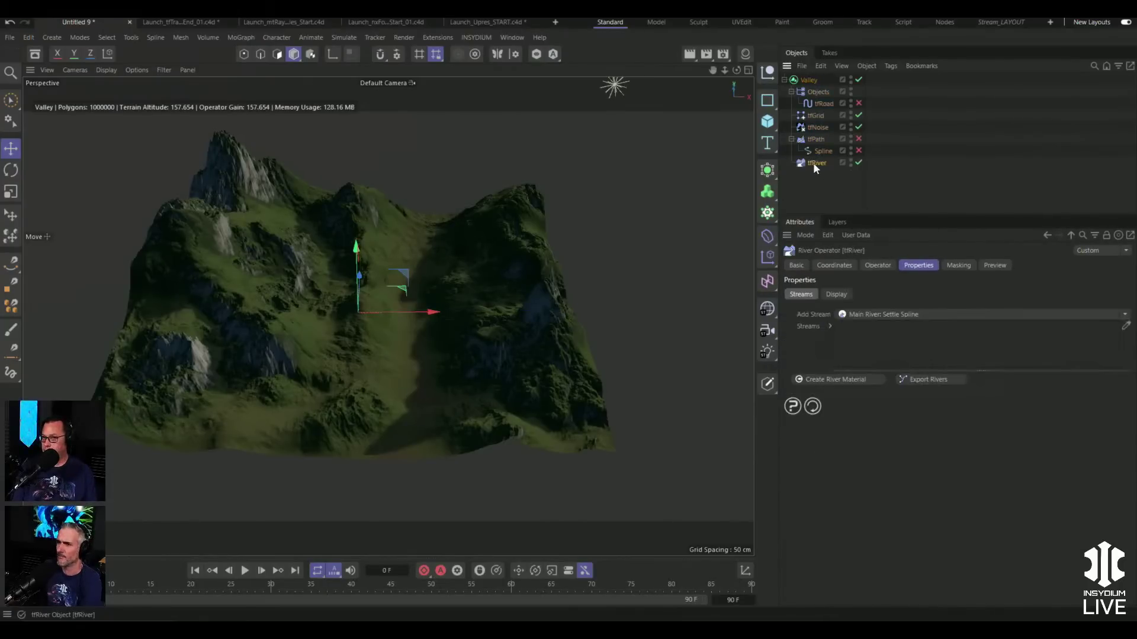
left_click(879, 264)
left_click(916, 265)
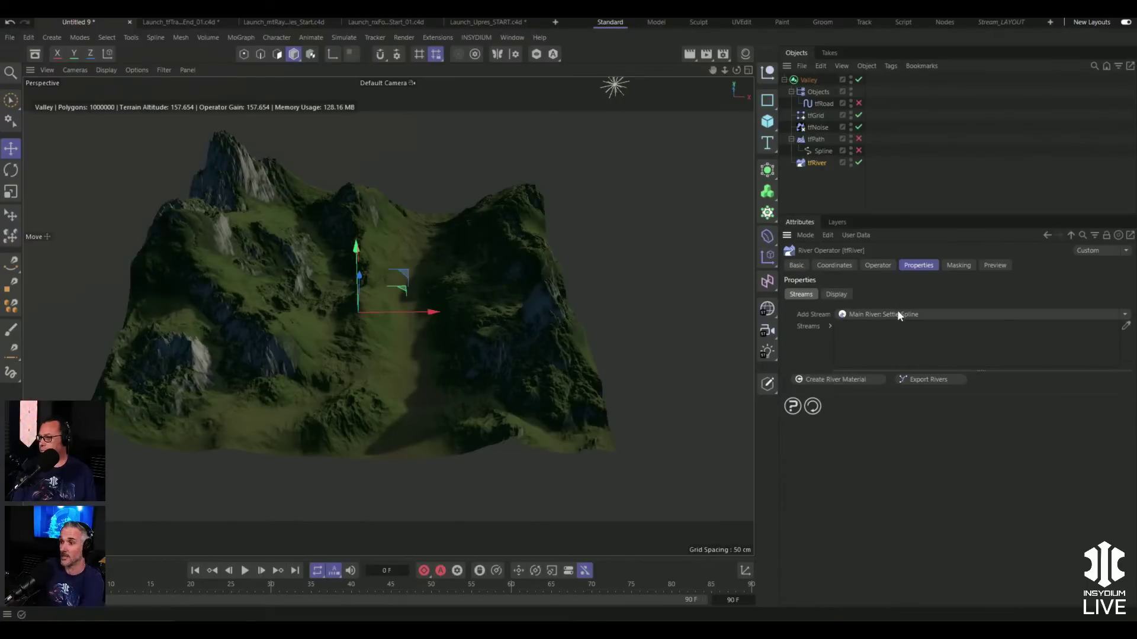
left_click(1119, 317)
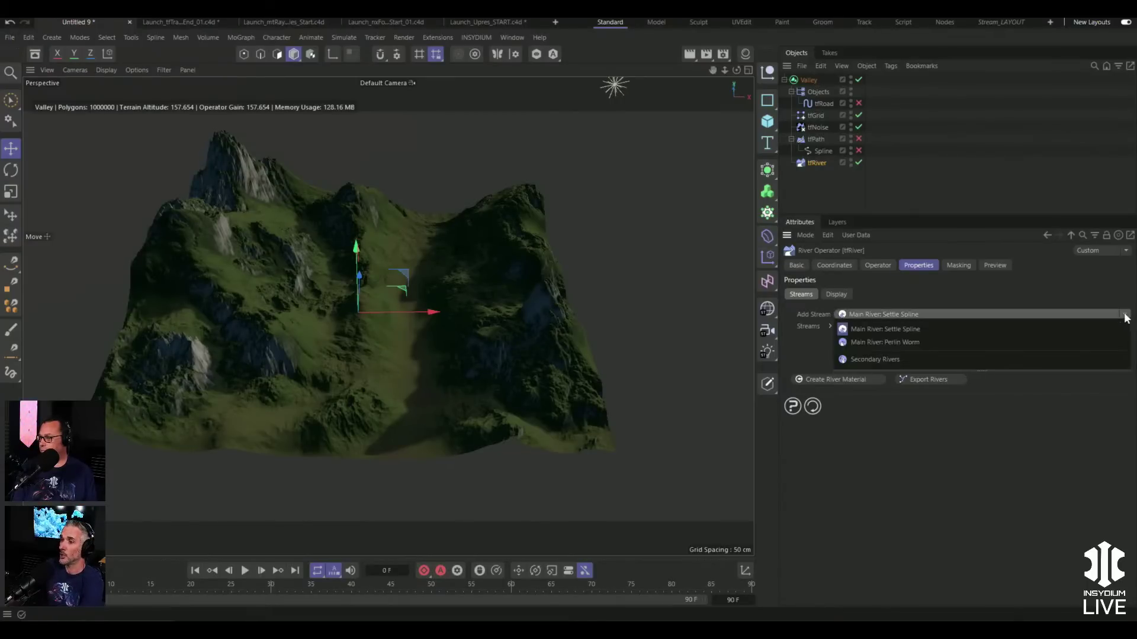
left_click(915, 342)
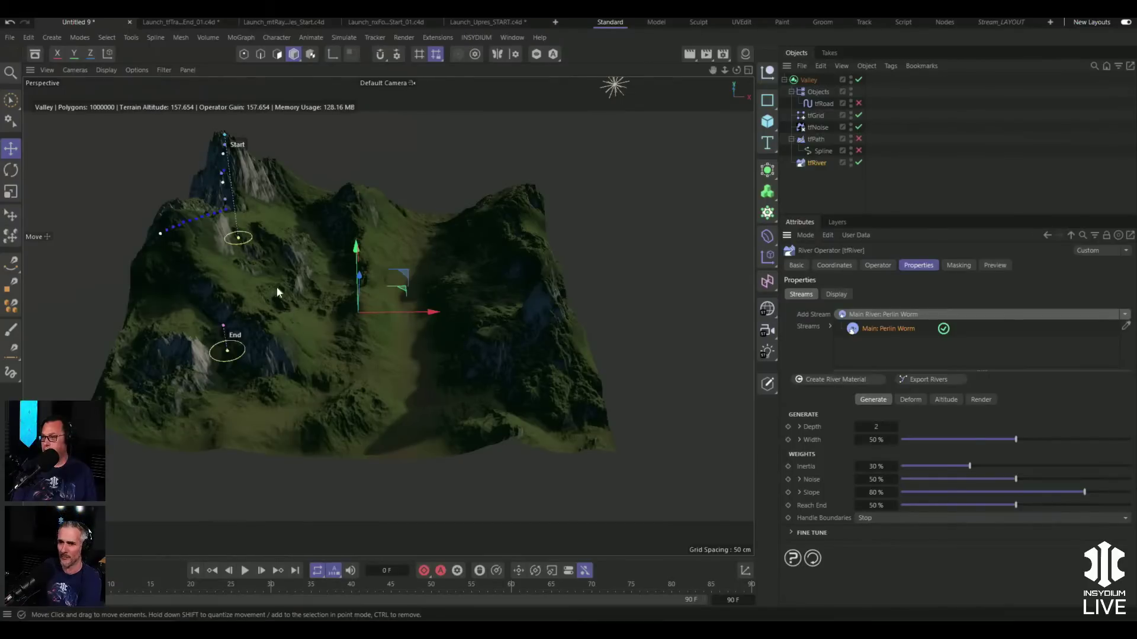
- Position the stream's Start on the ridge opposite the tall peak and its End at the valley's front edge
mouse_move(240, 242)
left_mouse_down()
mouse_move(307, 239)
mouse_move(302, 205)
left_mouse_up()
mouse_move(413, 225)
left_mouse_down()
mouse_move(499, 218)
mouse_move(511, 267)
left_mouse_up()
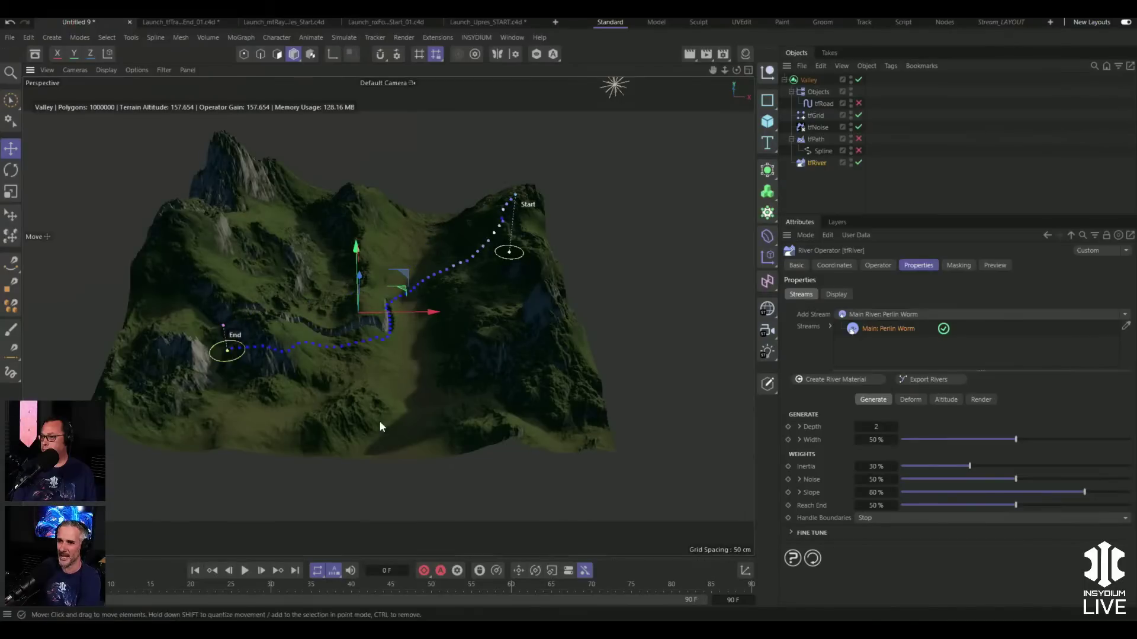
left_click_drag(225, 352, 384, 480)
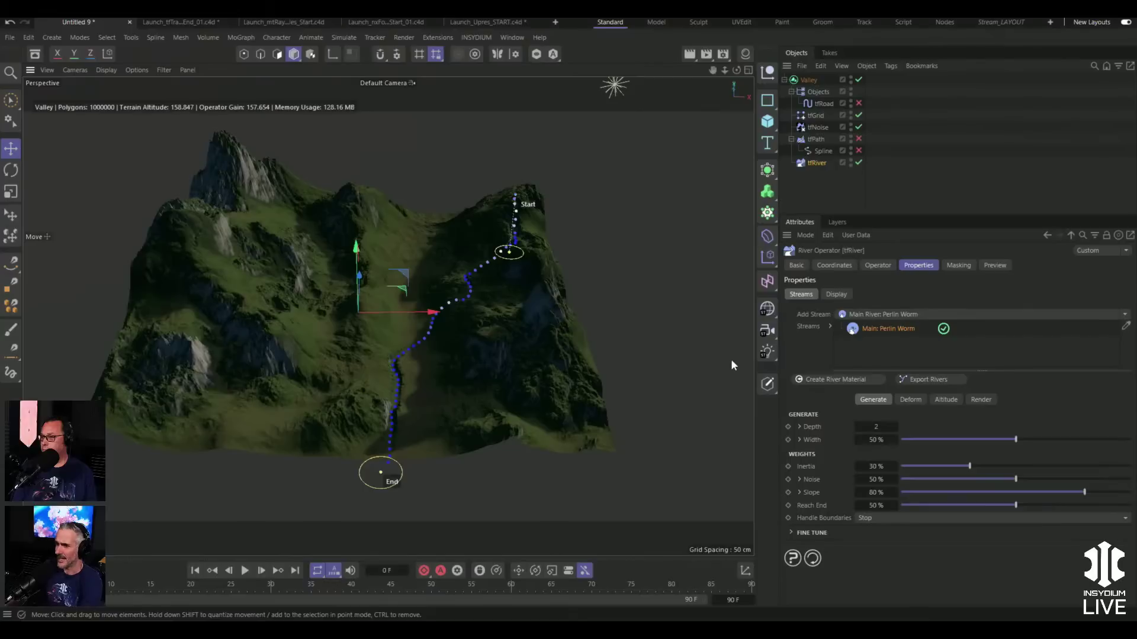
- Create the river material for the tfRiver operator and view the shaded river without its handles
left_click(831, 377)
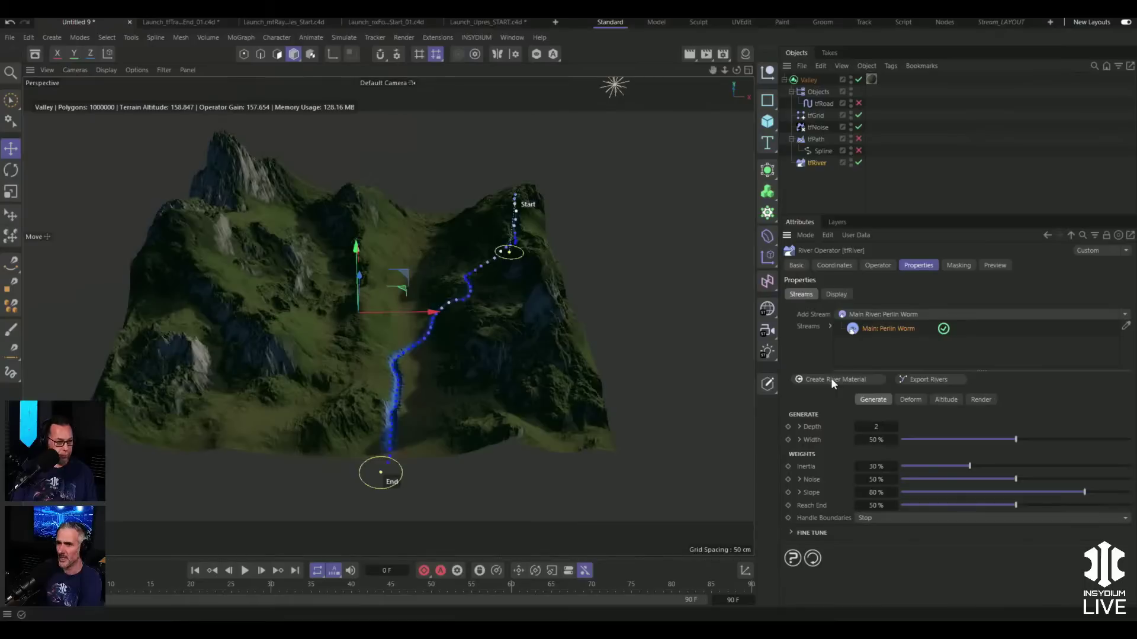
left_click(811, 180)
left_click_drag(517, 286, 442, 341, "alt")
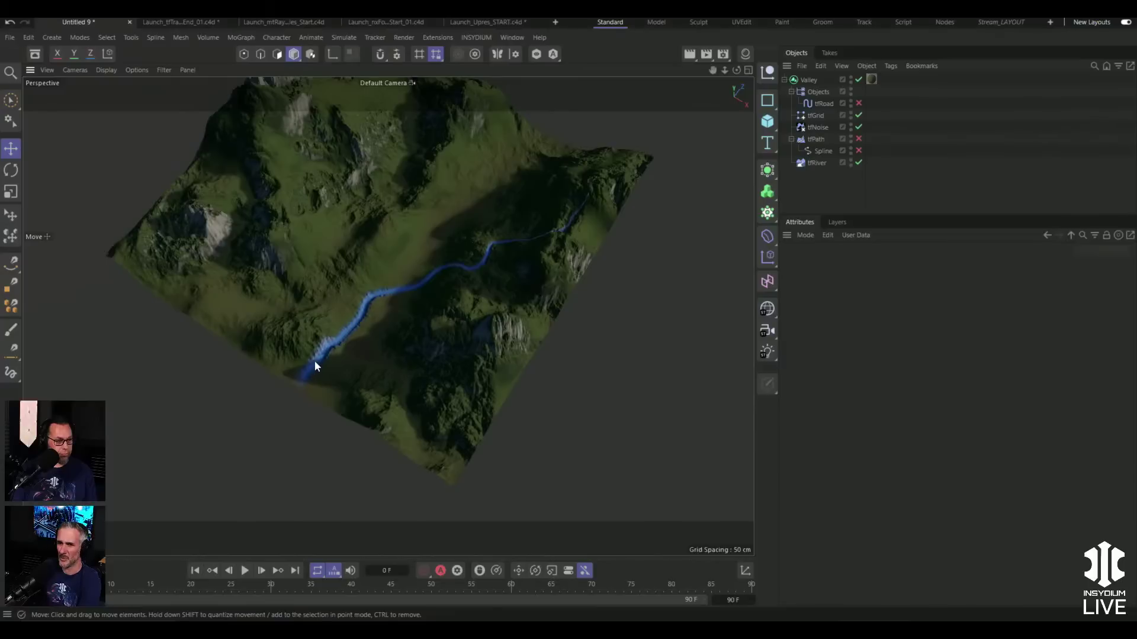
mouse_move(564, 219)
left_mouse_down("alt")
mouse_move(542, 230)
mouse_move(489, 216)
mouse_move(558, 237)
mouse_move(579, 215)
left_mouse_up("alt")
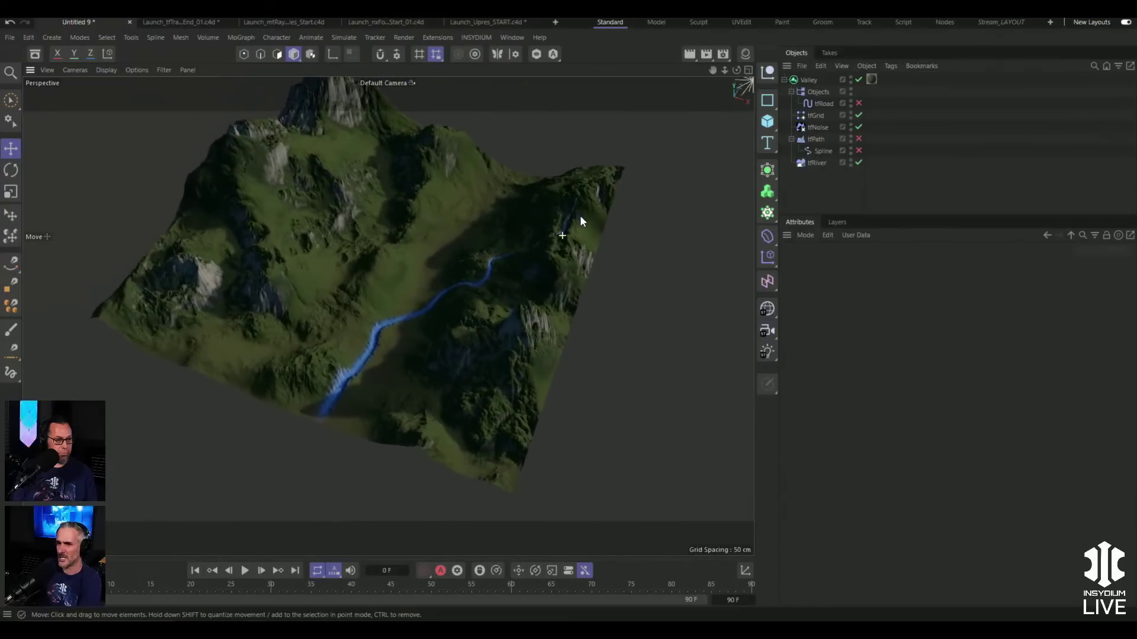
- Move the Perlin Worm stream's Start handle slightly along the ridge to reroute the upper river
left_click(811, 164)
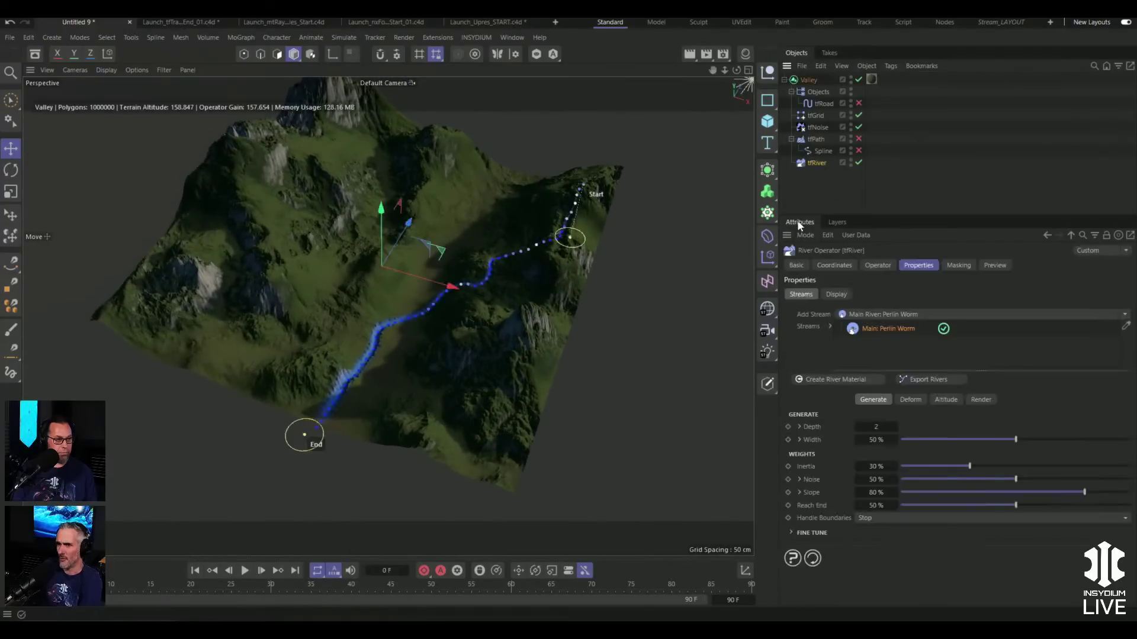
mouse_move(562, 252)
left_mouse_down()
mouse_move(509, 229)
mouse_move(546, 225)
mouse_move(559, 238)
left_mouse_up()
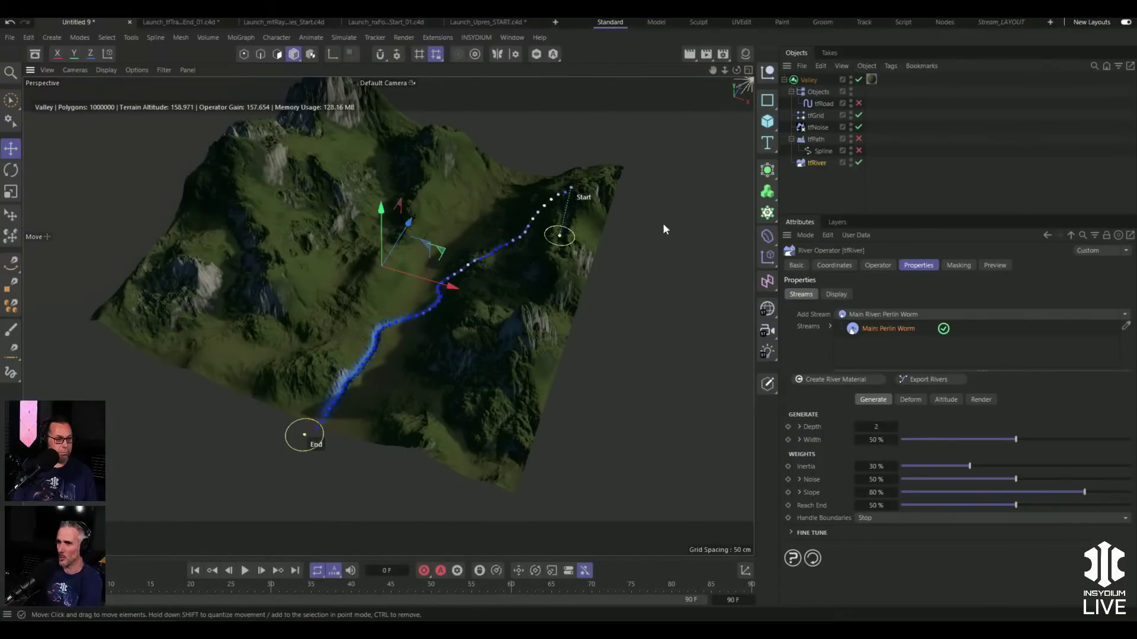
left_click(814, 184)
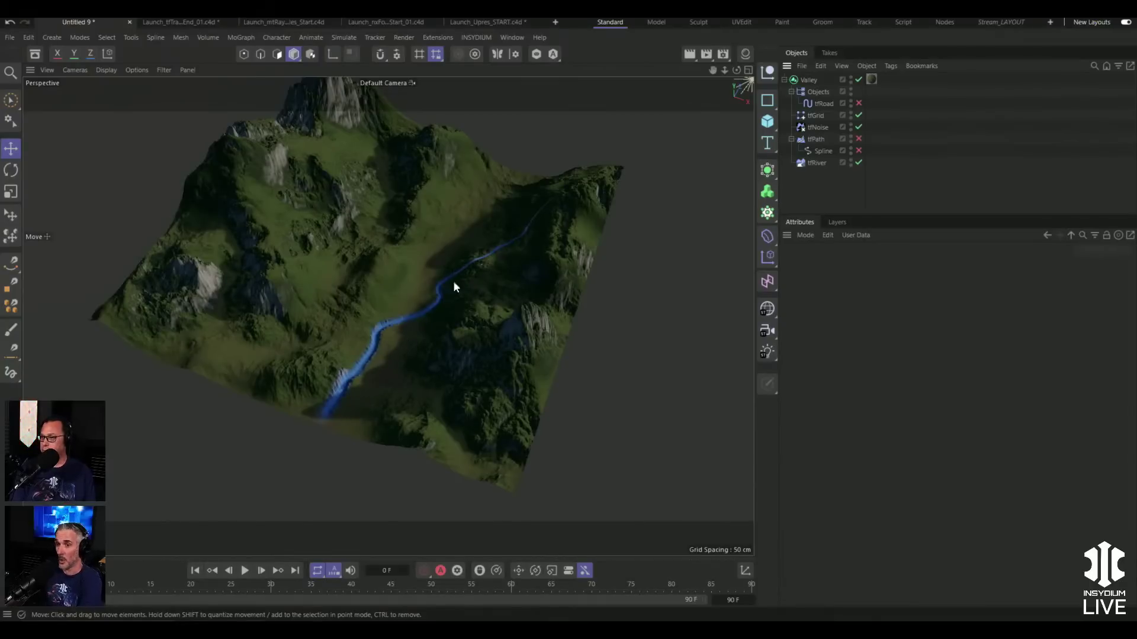
- Add a Secondary Rivers stream beneath the Main: Perlin Worm stream and view its branches from above
left_click(817, 163)
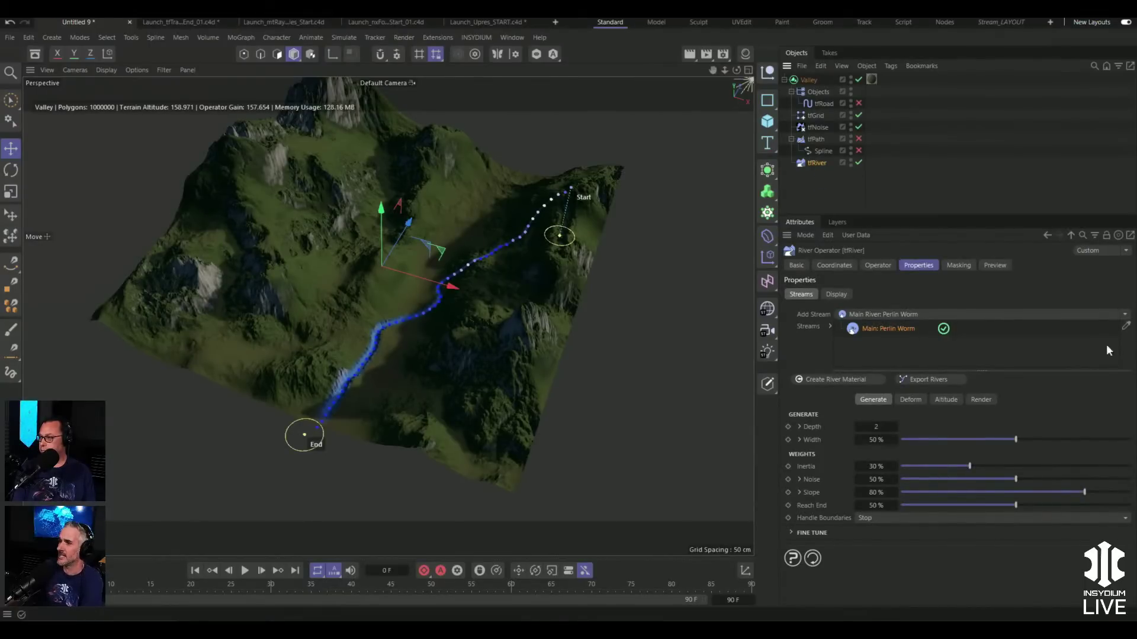
left_click(1123, 314)
left_click(1027, 357)
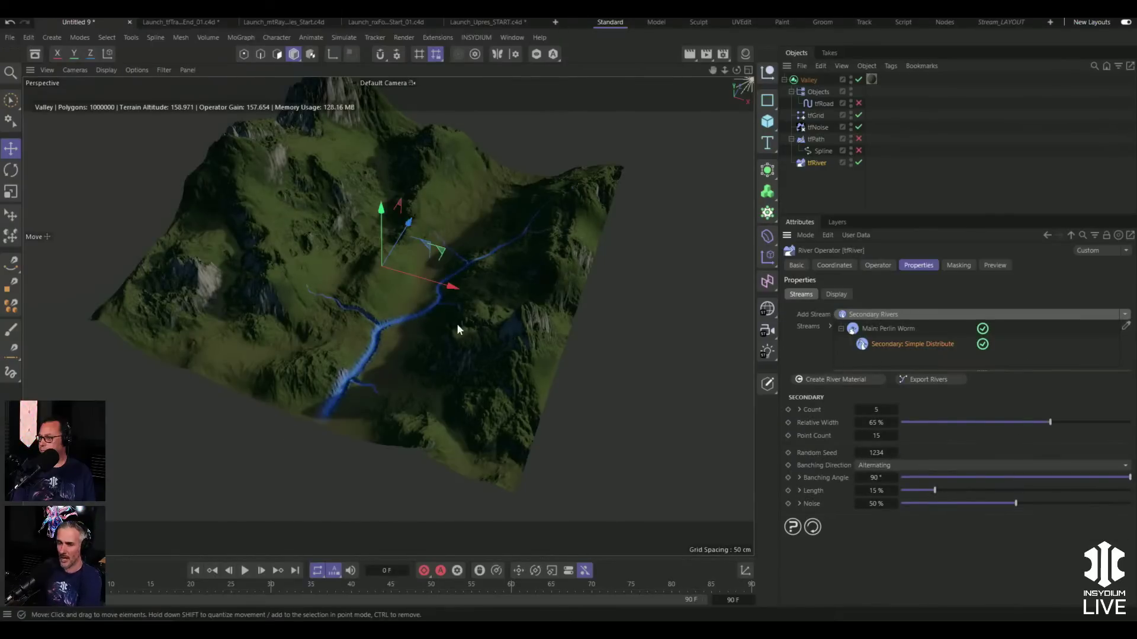
left_click_drag(499, 323, 477, 293, "alt")
left_click(824, 192)
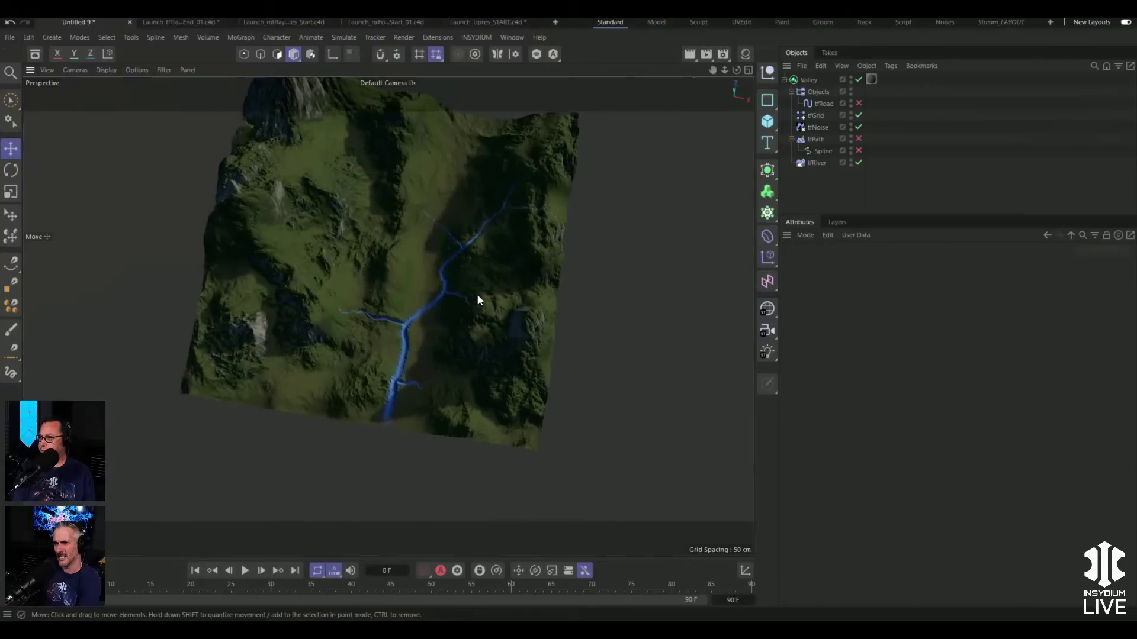
- Set the secondary stream's Count to 8 and inspect the branches across the terrain
left_click(816, 162)
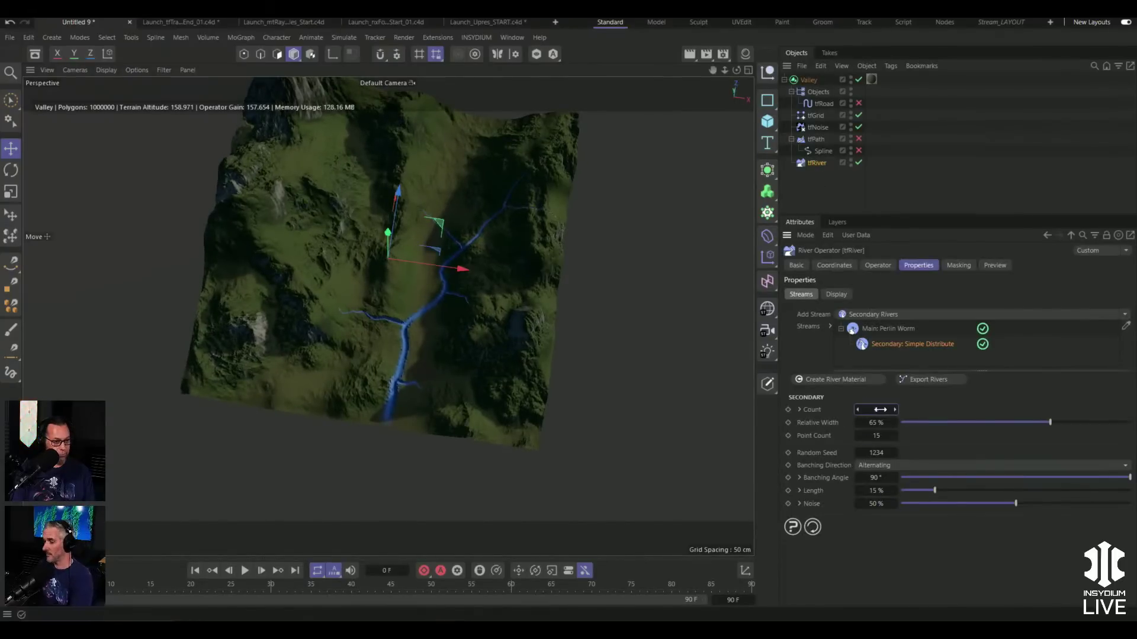
key("8")
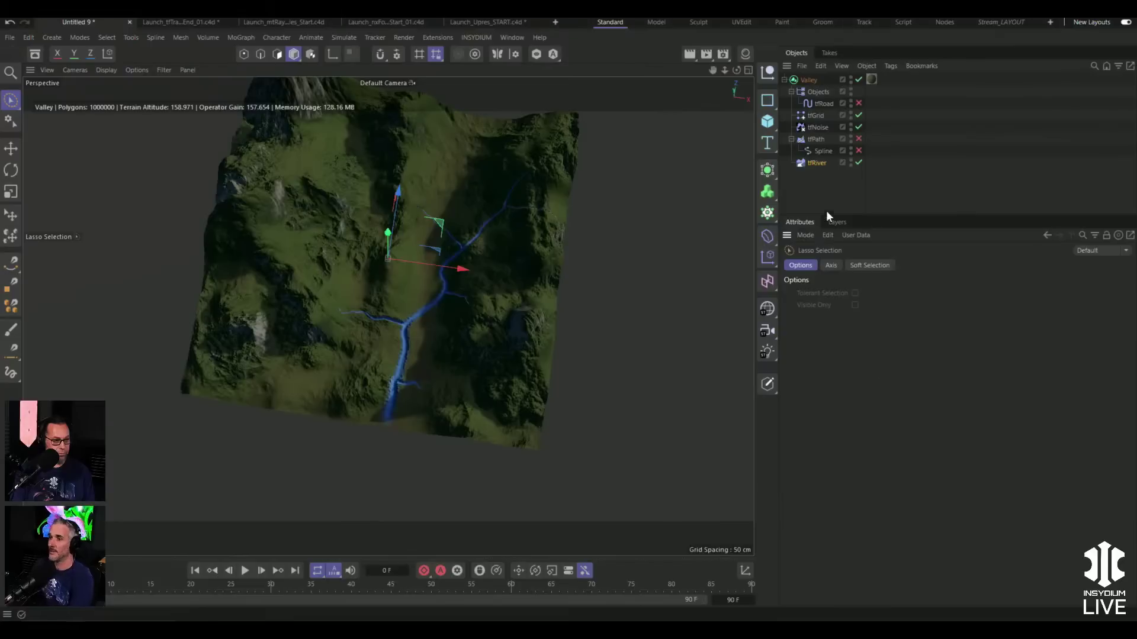
left_click(816, 171)
left_click(876, 409)
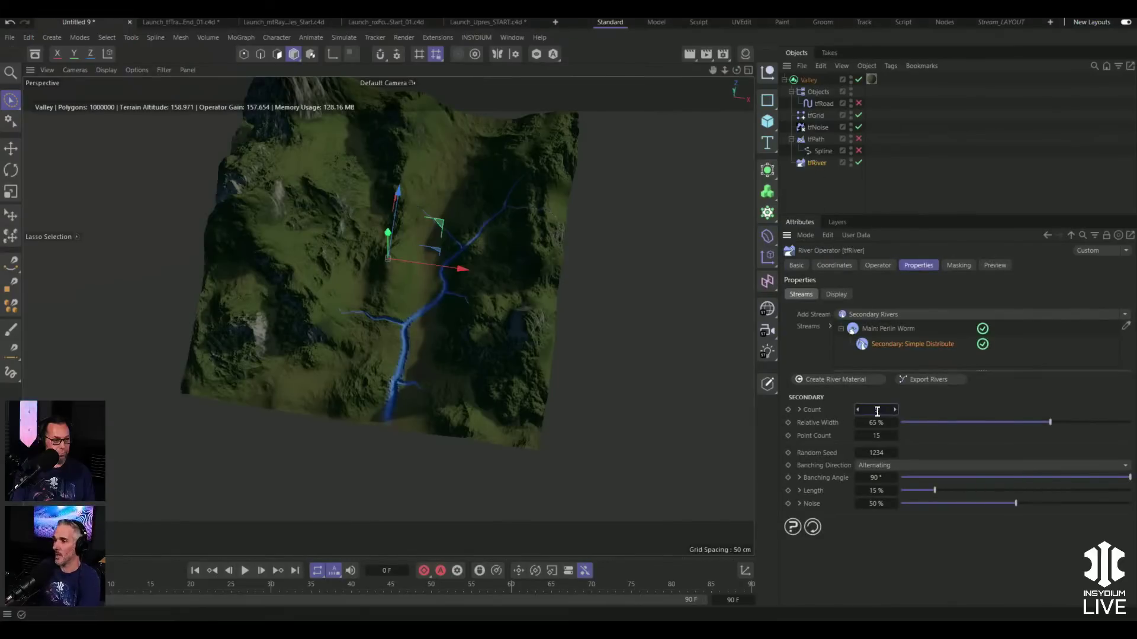
type("8")
key("Return")
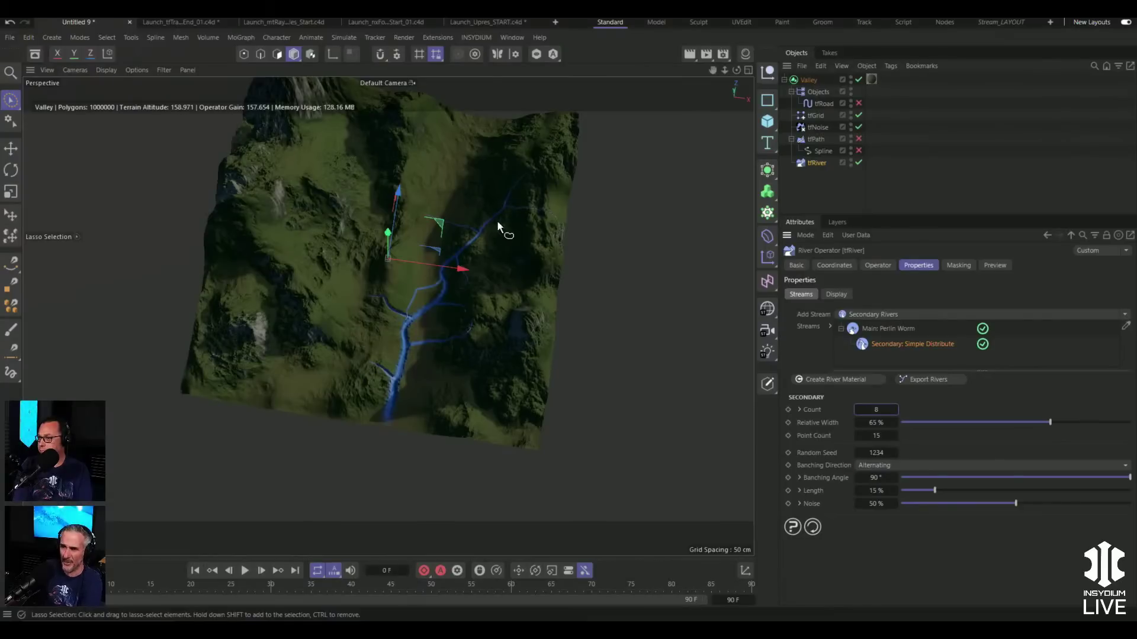
left_click(788, 191)
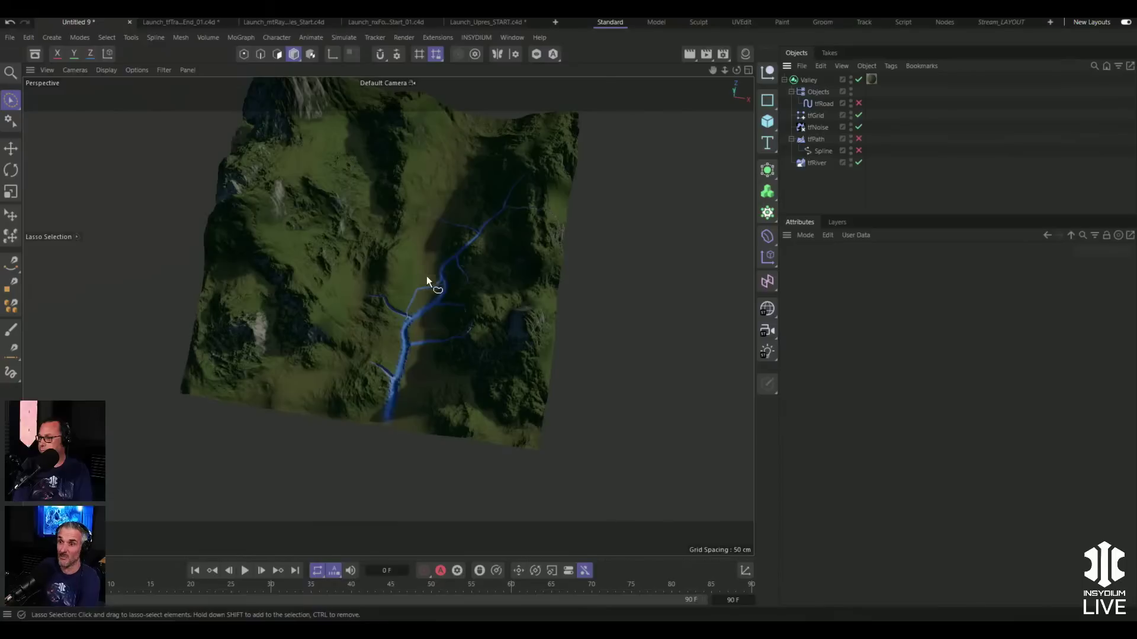
mouse_move(414, 282)
left_mouse_down("alt")
mouse_move(386, 233)
mouse_move(387, 286)
mouse_move(395, 275)
left_mouse_up("alt")
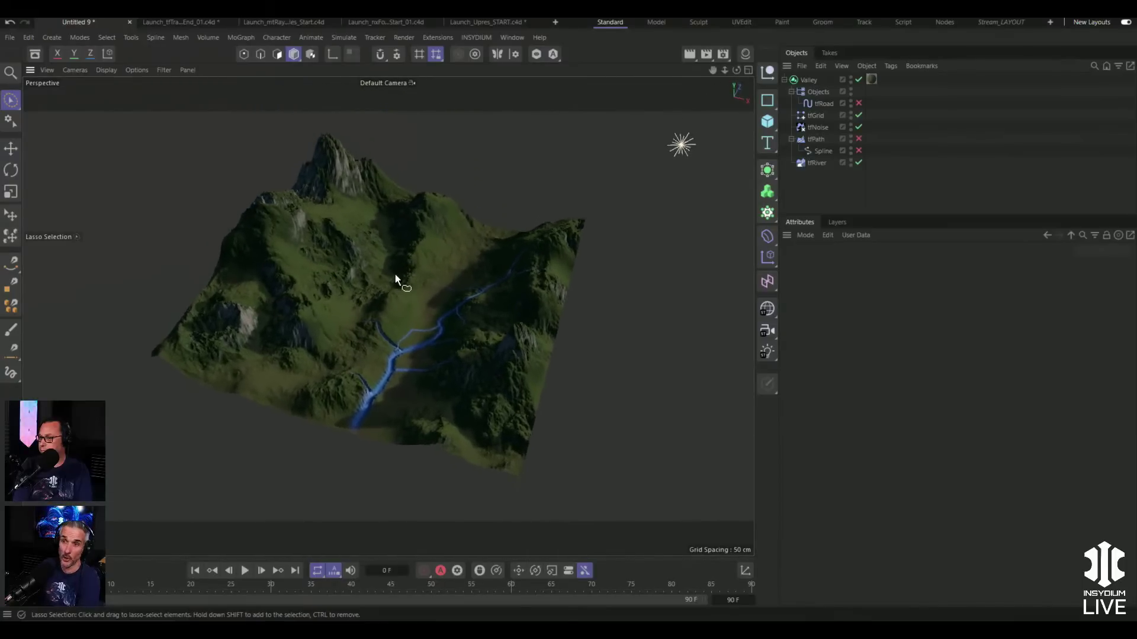
- Try exporting the rivers as a spline lifted above the terrain, and delete the tfRiverExport object again
left_click(817, 163)
left_click(918, 378)
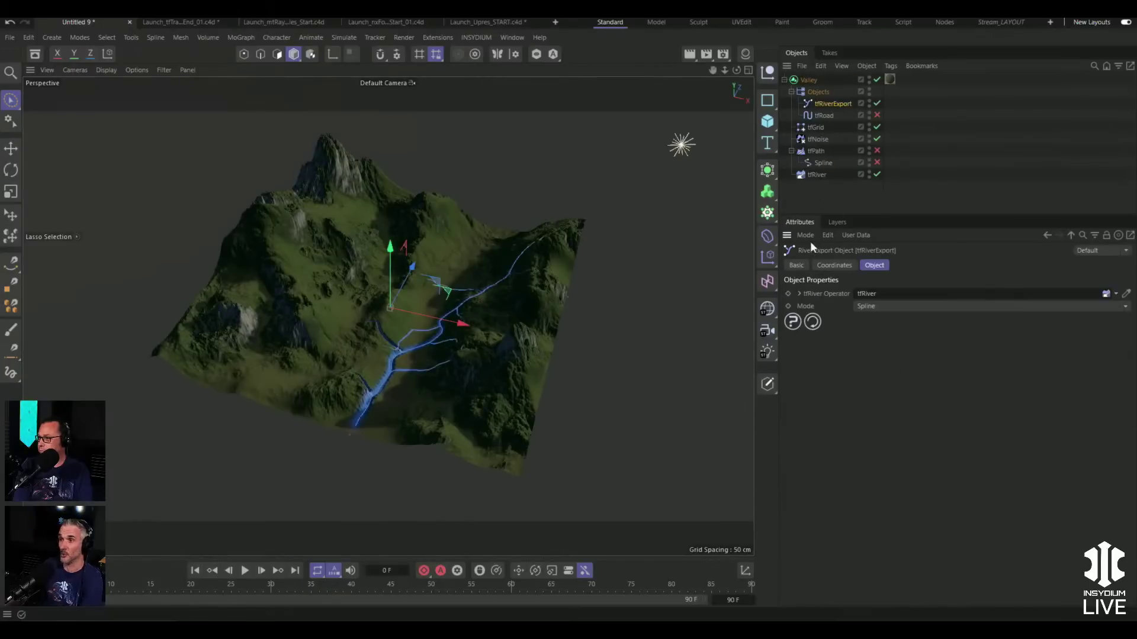
left_click_drag(391, 249, 403, 131)
mouse_move(468, 209)
left_mouse_down("alt")
mouse_move(491, 251)
mouse_move(530, 252)
mouse_move(526, 225)
mouse_move(456, 227)
left_mouse_up("alt")
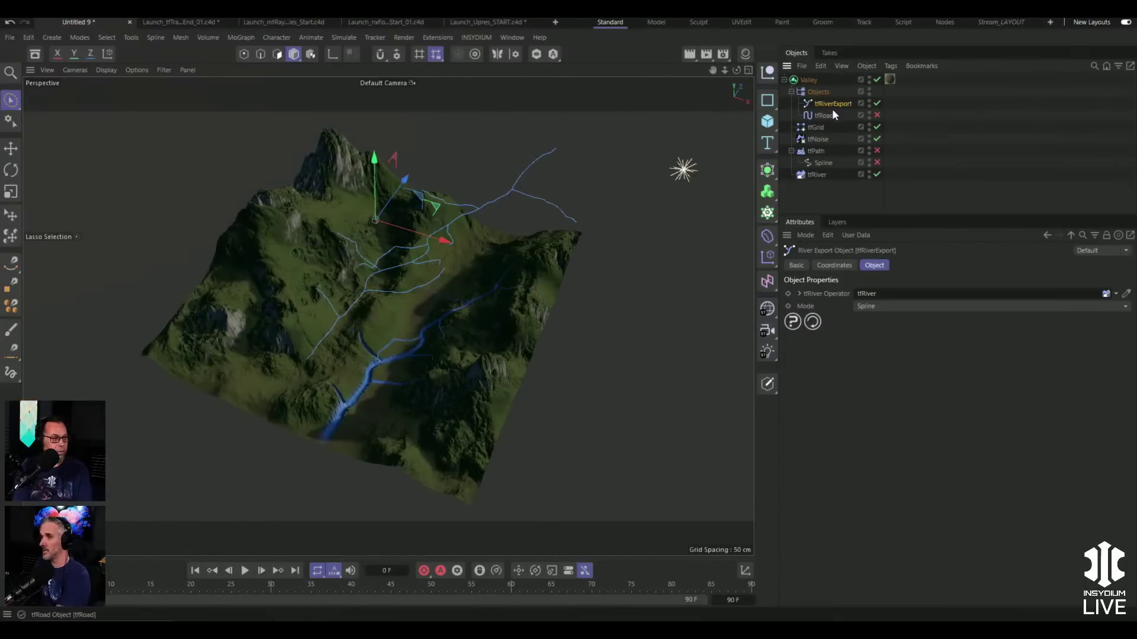
key("Delete")
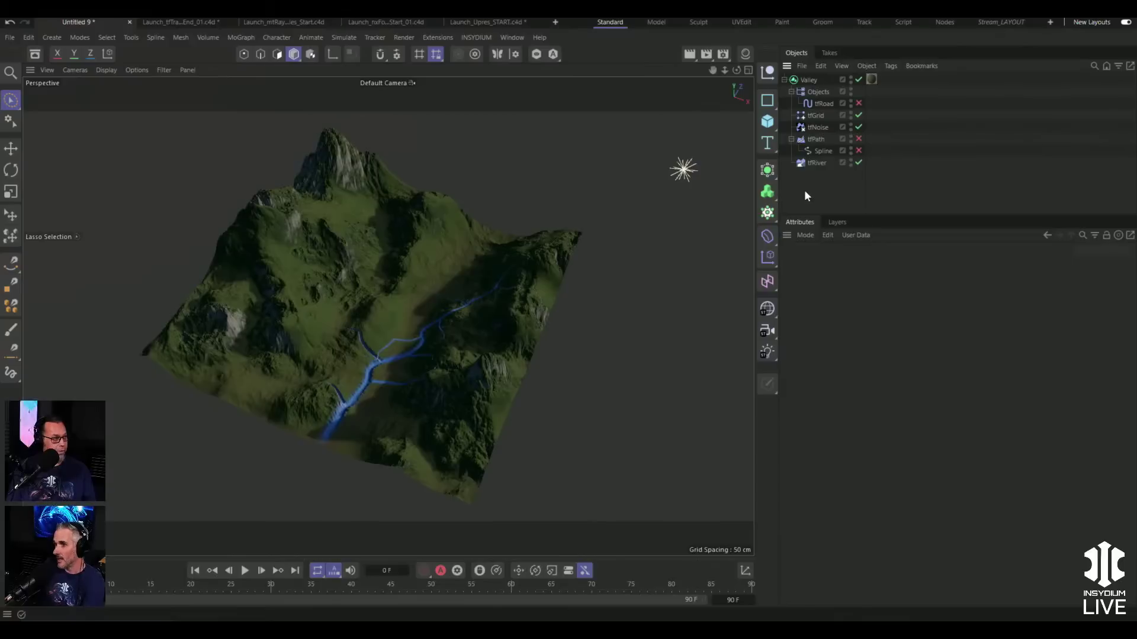
- Delete the Main: Perlin Worm stream together with its secondary stream from tfRiver
left_click(814, 165)
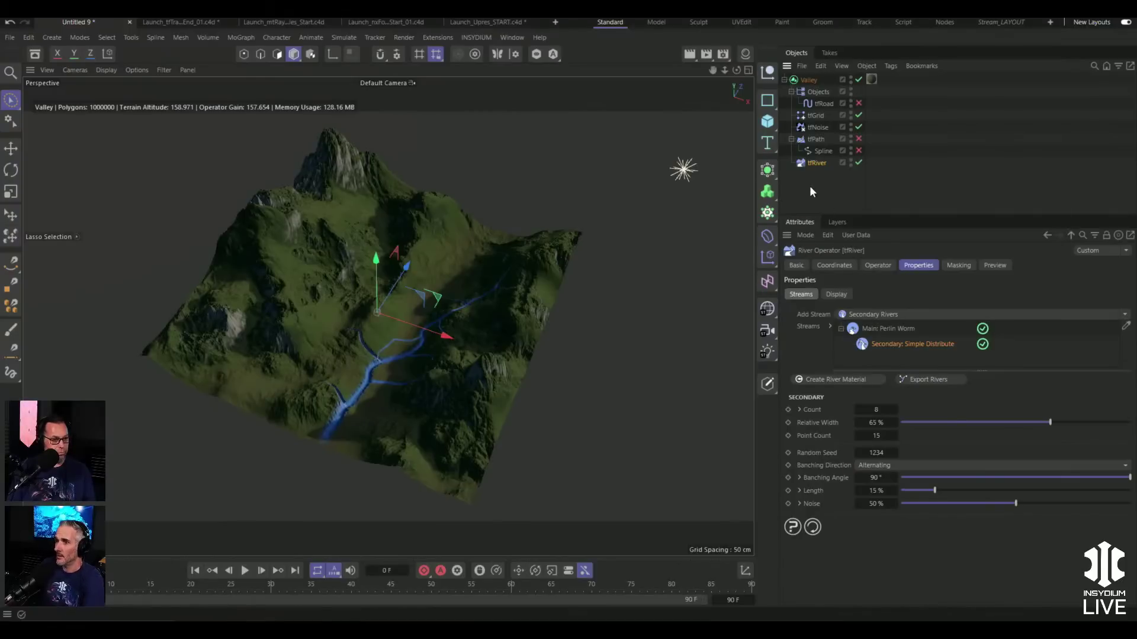
left_click(881, 330)
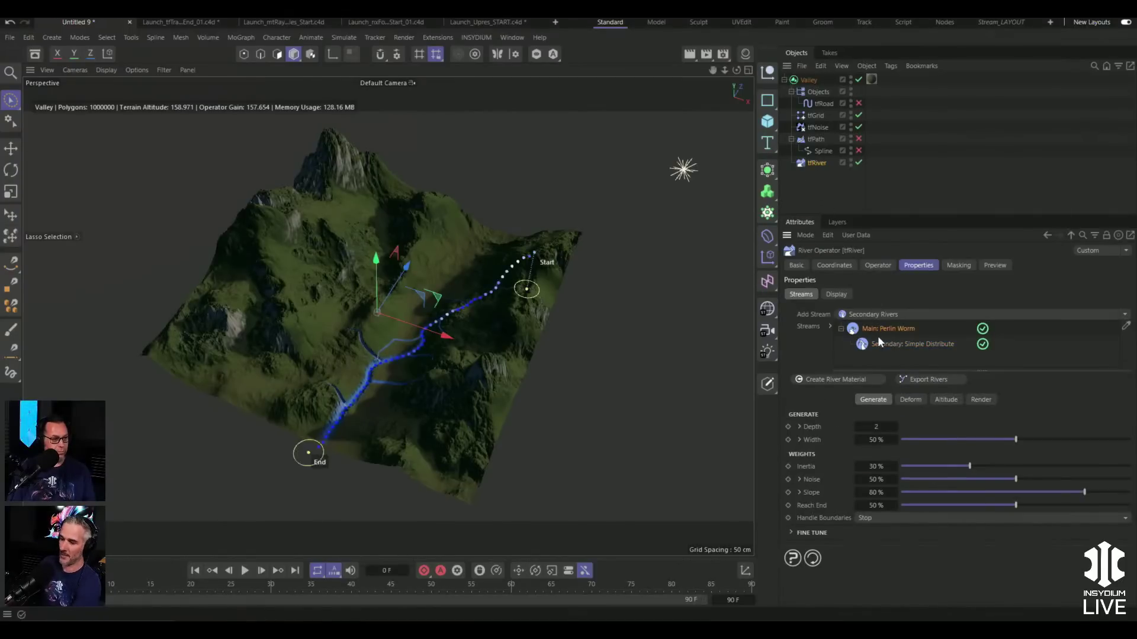
key("Delete")
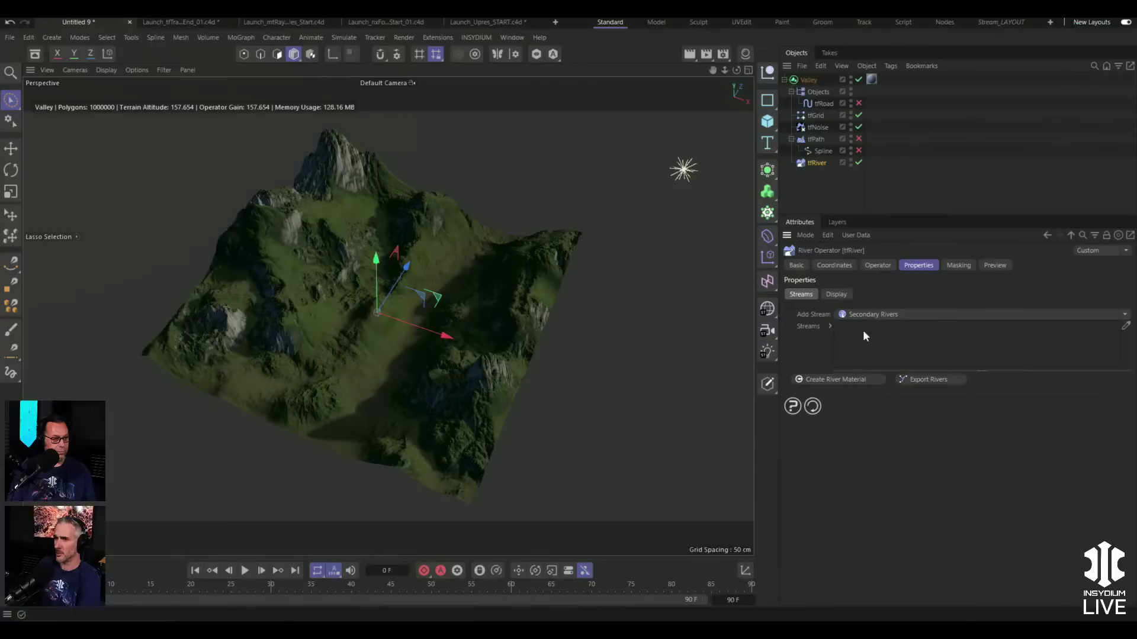
- Re-enable the Spline under tfPath and make its points editable
left_click(859, 151)
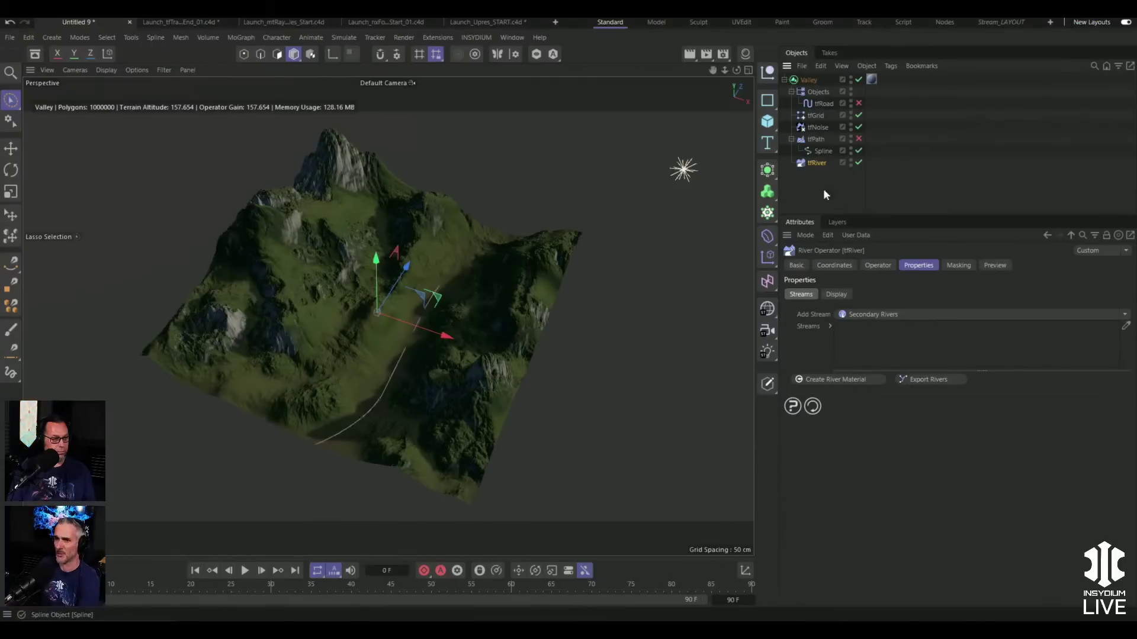
left_click(244, 54)
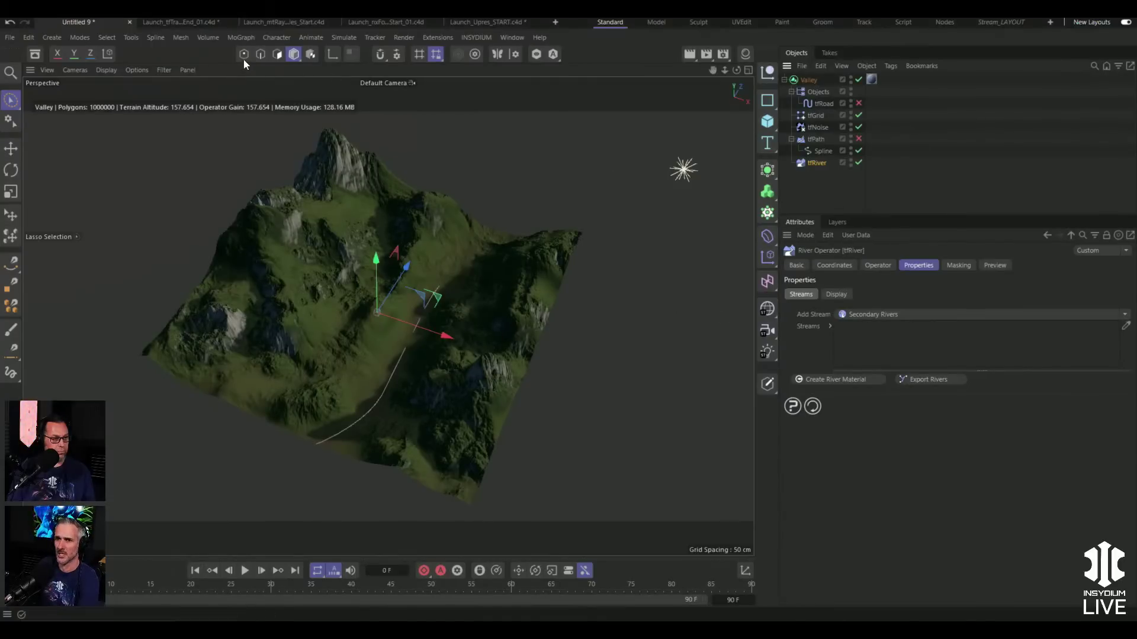
left_click_drag(329, 435, 373, 352, "alt")
left_click(823, 150)
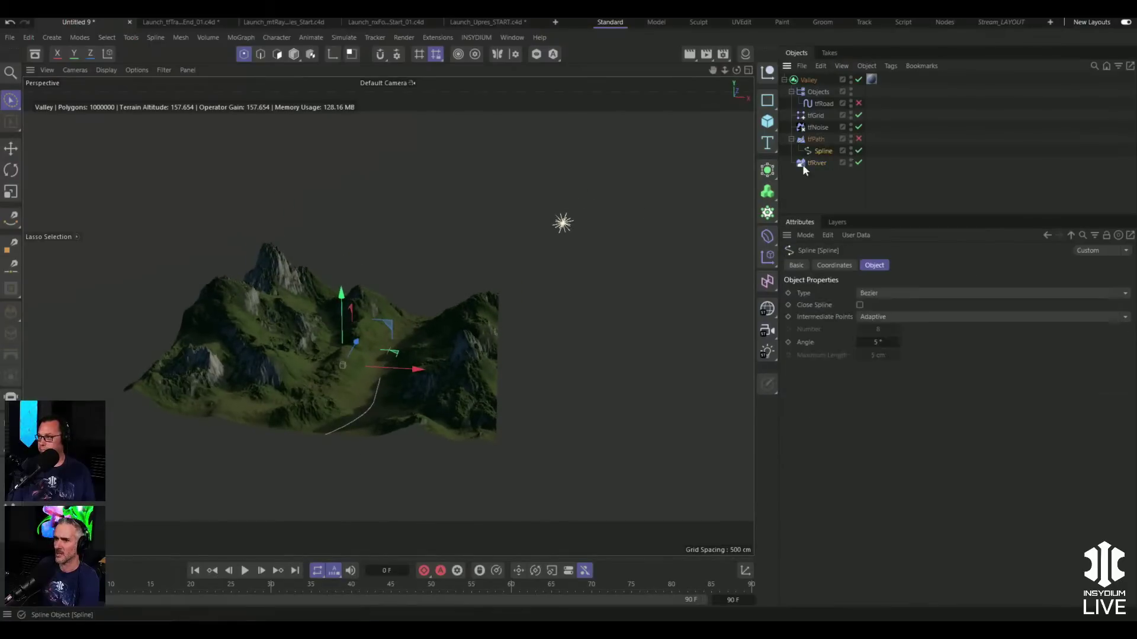
left_click(328, 434)
left_click(328, 434)
left_click_drag(322, 432, 137, 241, "alt")
left_click(13, 101)
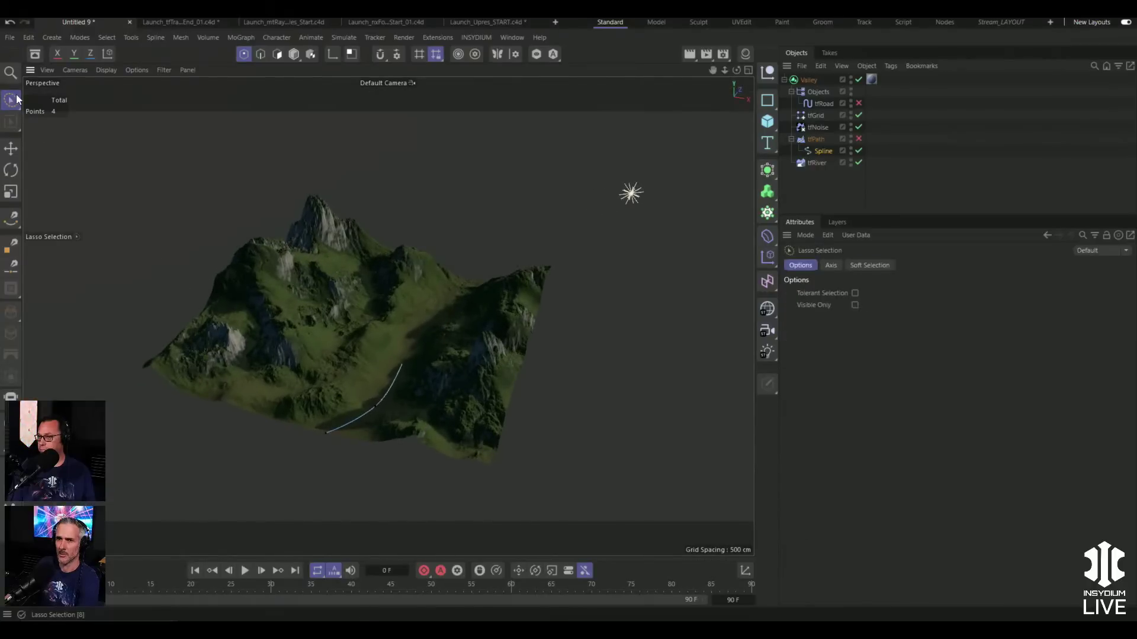
left_click(813, 153)
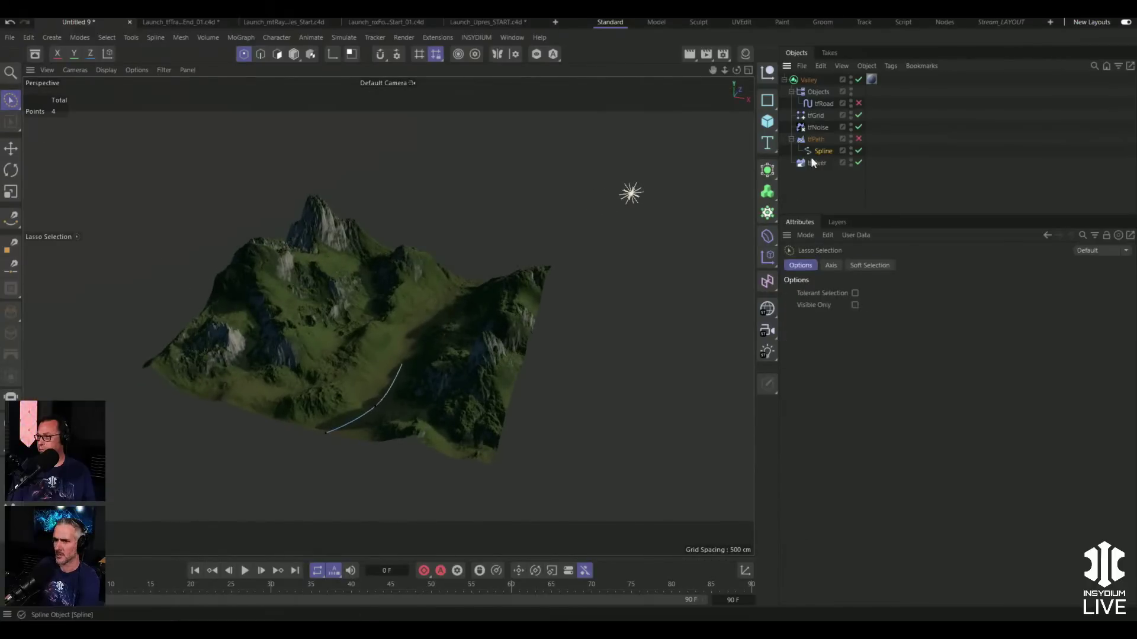
- Select the spline's front end point with Brush Selection and move it outward past the terrain's front edge
left_click_drag(11, 101, 46, 113)
left_click(326, 435)
left_click_drag(350, 397, 315, 443)
- Move the spline's opposite end point outward beyond the terrain's rear edge
middle_click_drag(395, 323, 284, 345, "alt")
left_click_drag(283, 347, 176, 417, "alt")
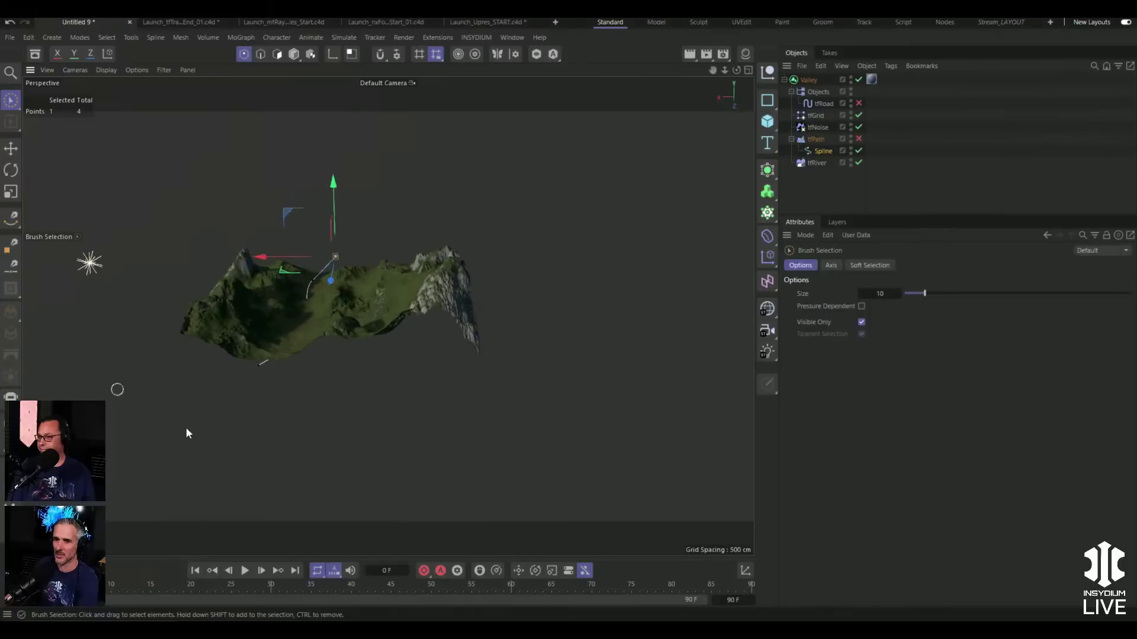
left_click(257, 367)
left_click_drag(245, 400, 220, 450)
left_click_drag(293, 351, 269, 223, "alt")
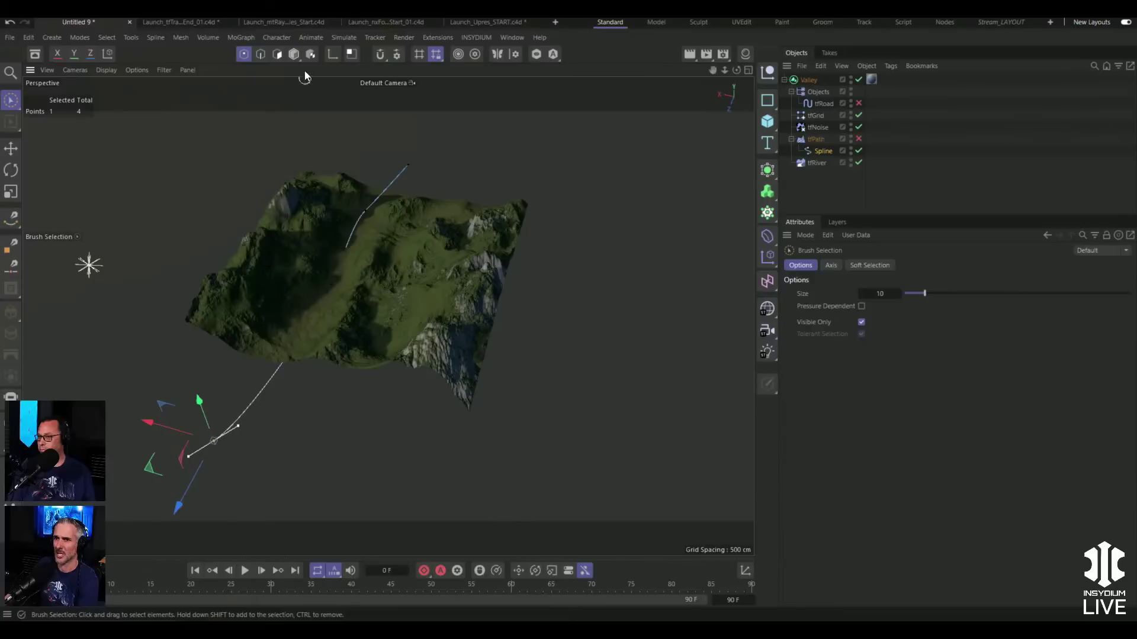
- Leave point editing, add a Main River: Settle Spline stream to tfRiver and assign the Spline object to it
left_click(294, 55)
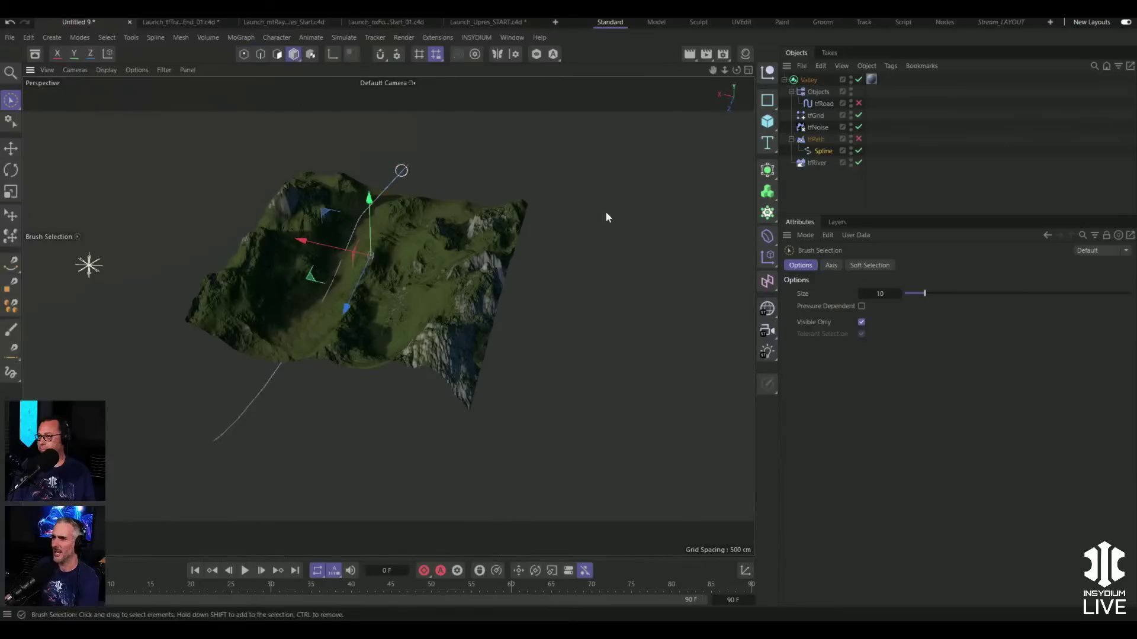
left_click(817, 162)
left_click(1123, 316)
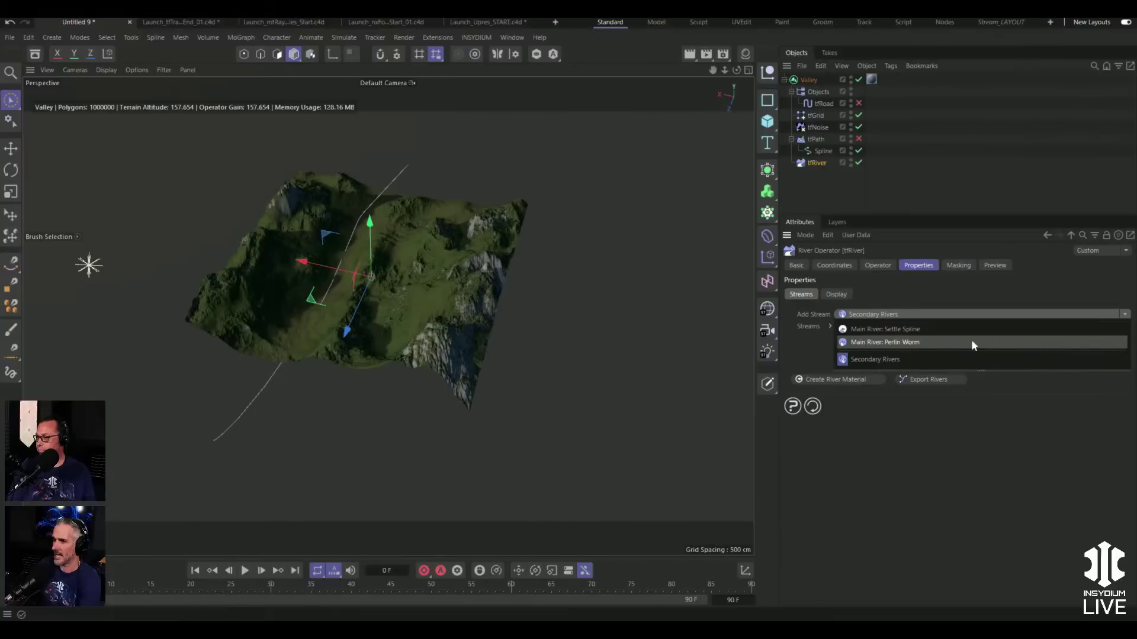
left_click(905, 330)
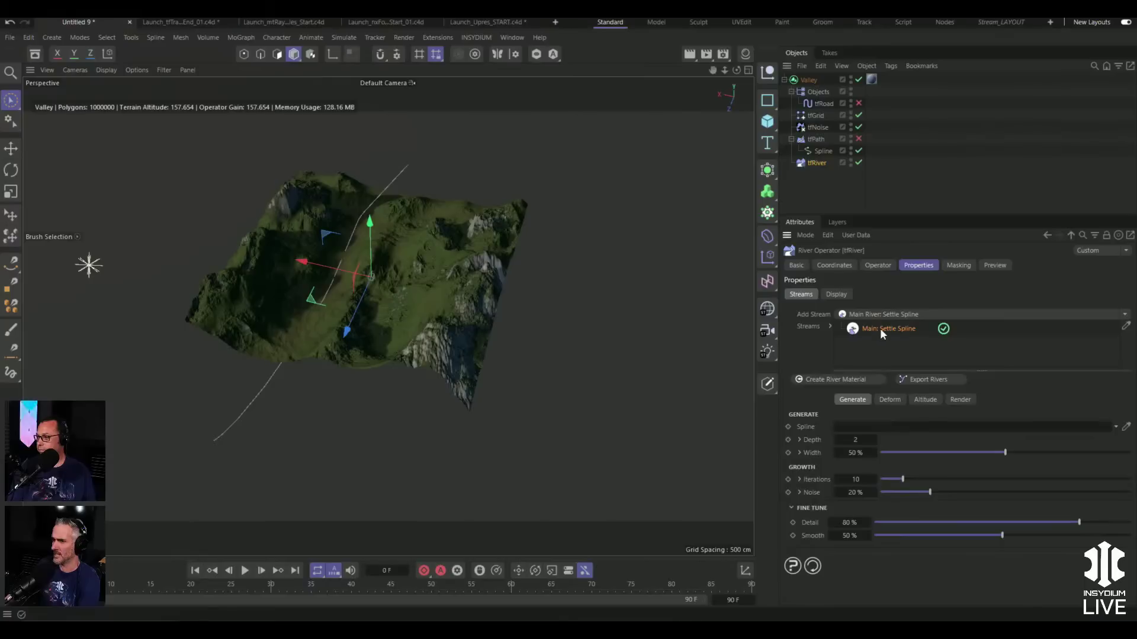
left_click_drag(819, 151, 879, 425)
left_click_drag(348, 320, 629, 312, "alt")
left_click_drag(366, 391, 460, 335, "alt")
left_click_drag(372, 391, 409, 358, "alt")
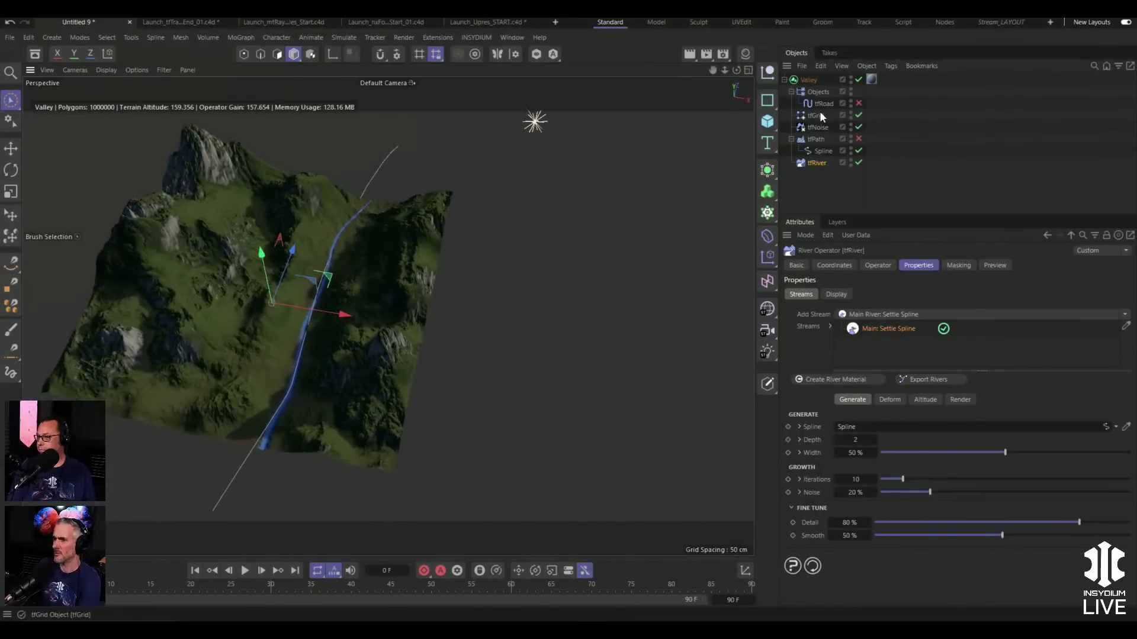
- Hide the Spline in the viewport and set the Settle Spline stream's Width to 57 % and Depth to 2.5
left_click(851, 151)
left_click(822, 182)
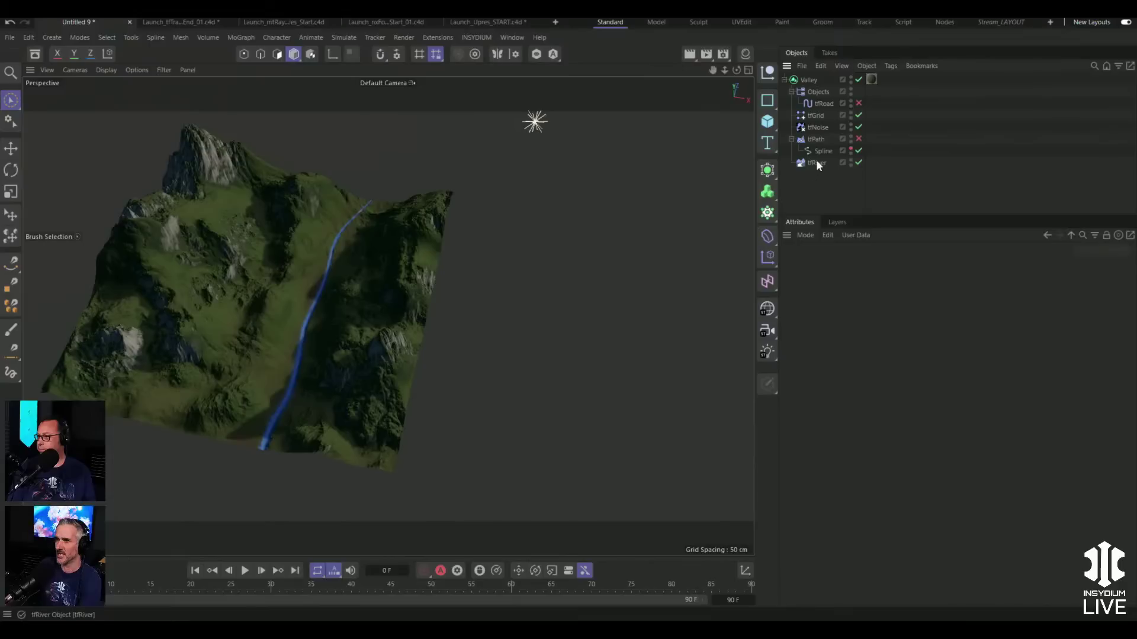
left_click(817, 162)
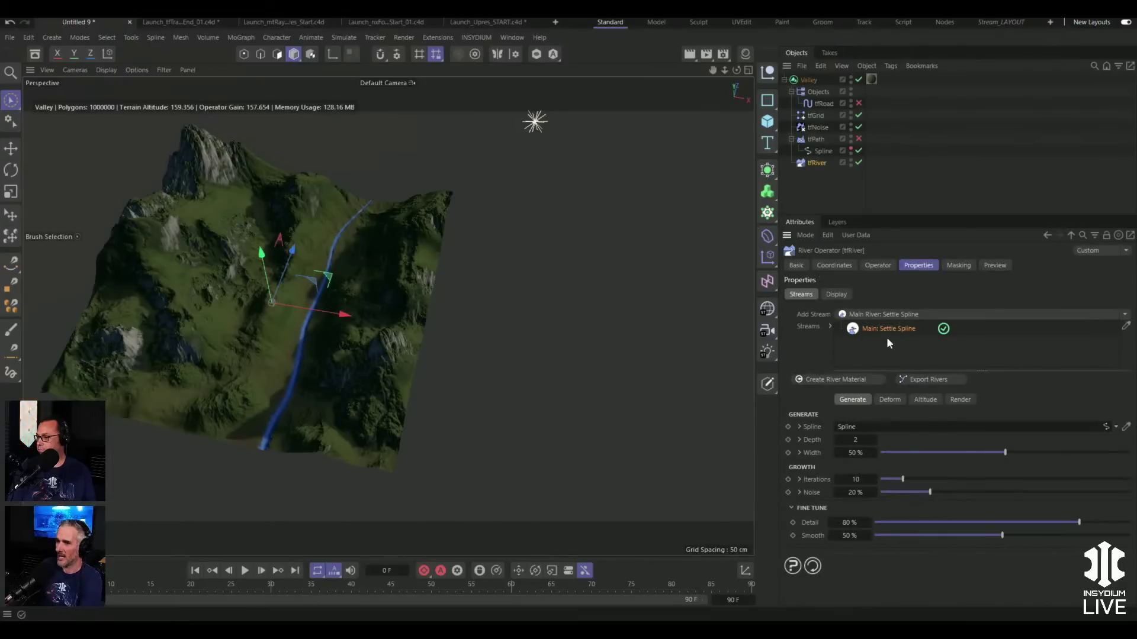
mouse_move(1005, 452)
left_mouse_down()
mouse_move(1088, 457)
mouse_move(990, 455)
mouse_move(1023, 453)
left_mouse_up()
left_click(874, 437)
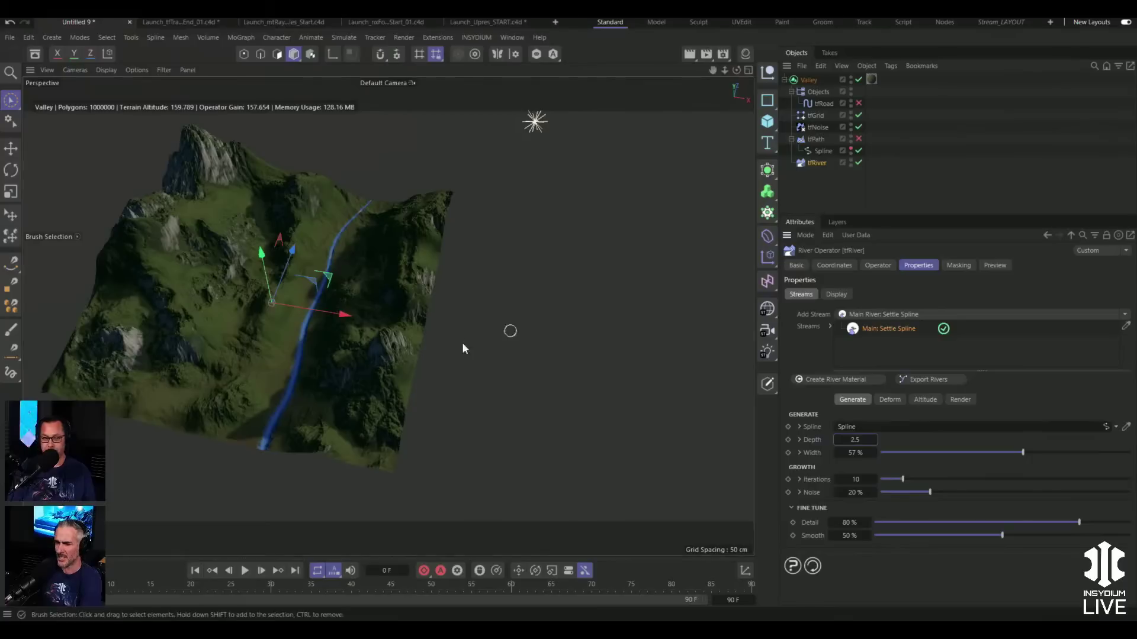
- Turn off the viewport's texture display and set the river stream's Depth to 5.5 and Width to 115 %
key("n")
key("q")
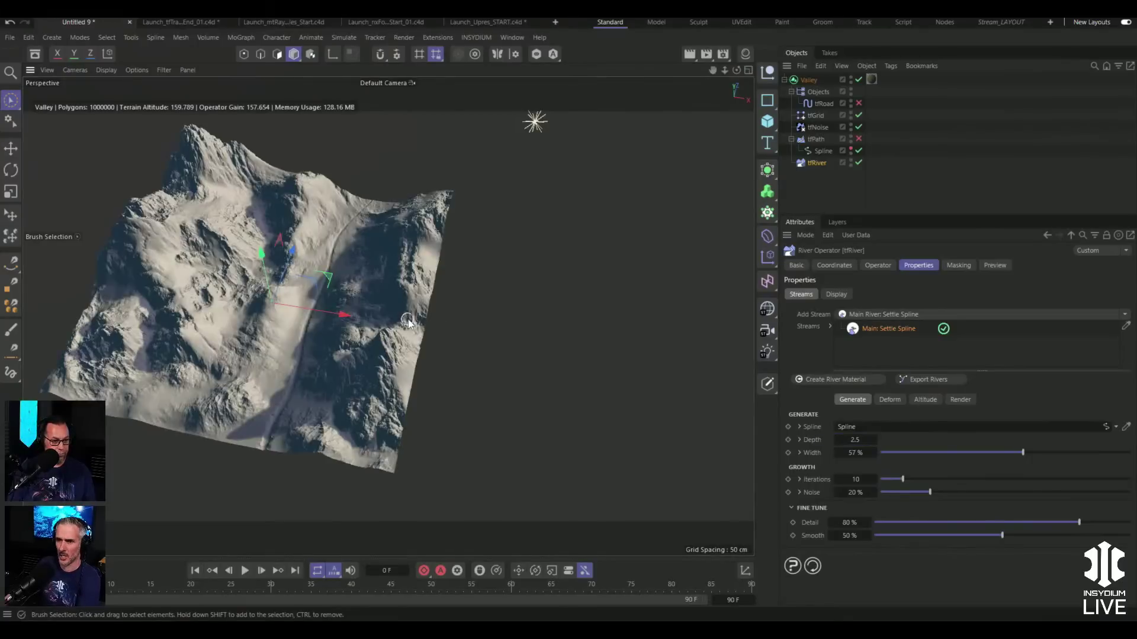
left_click_drag(294, 352, 409, 358, "alt")
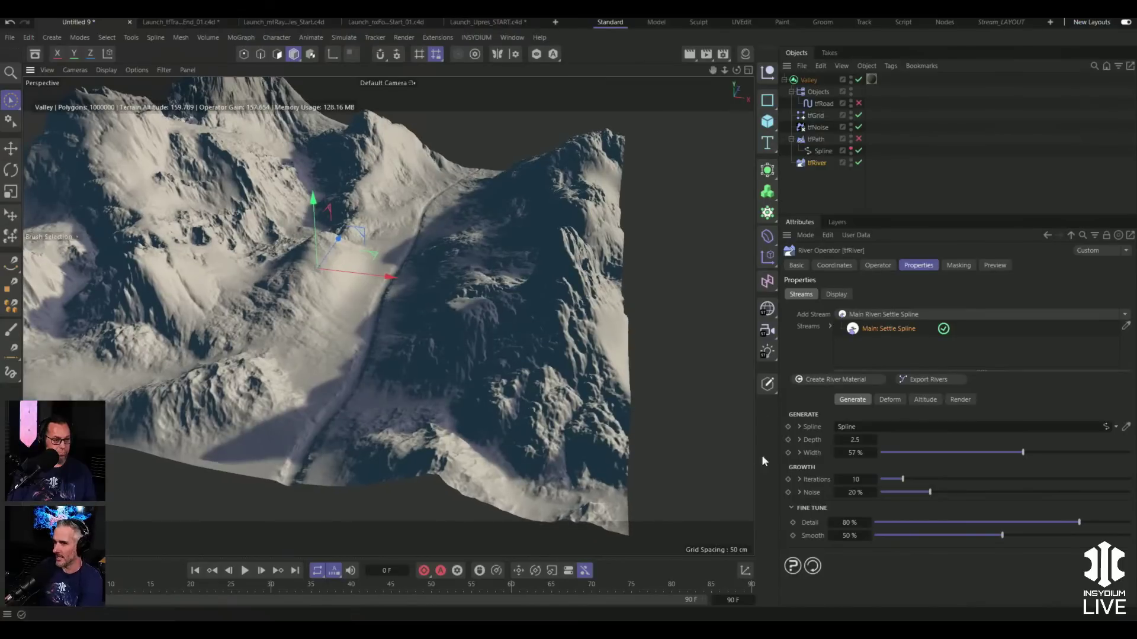
left_click_drag(853, 440, 877, 455)
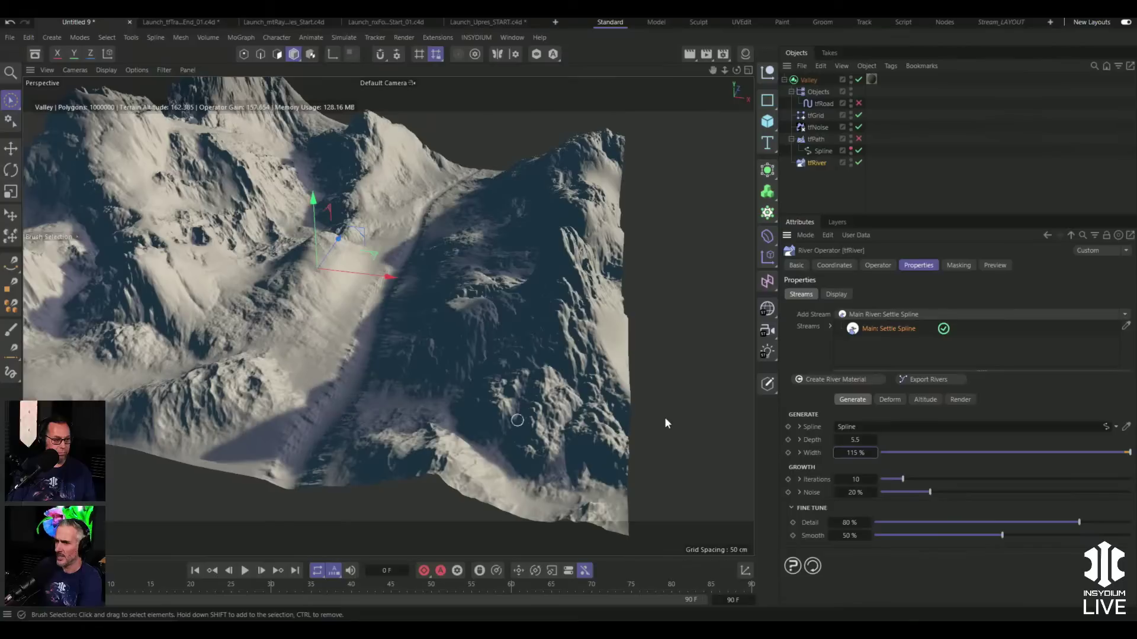
- Deform the Settle Spline stream with a Noise Strength of 25 % and a Wiggle Strength of 21 %
left_click(890, 399)
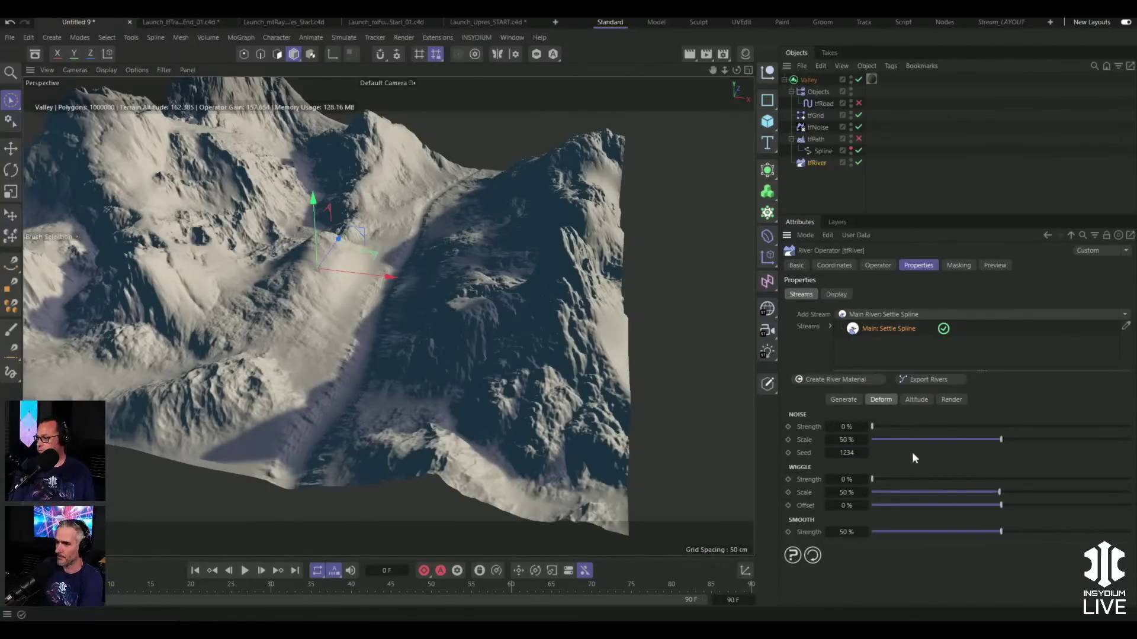
left_click_drag(874, 427, 935, 436)
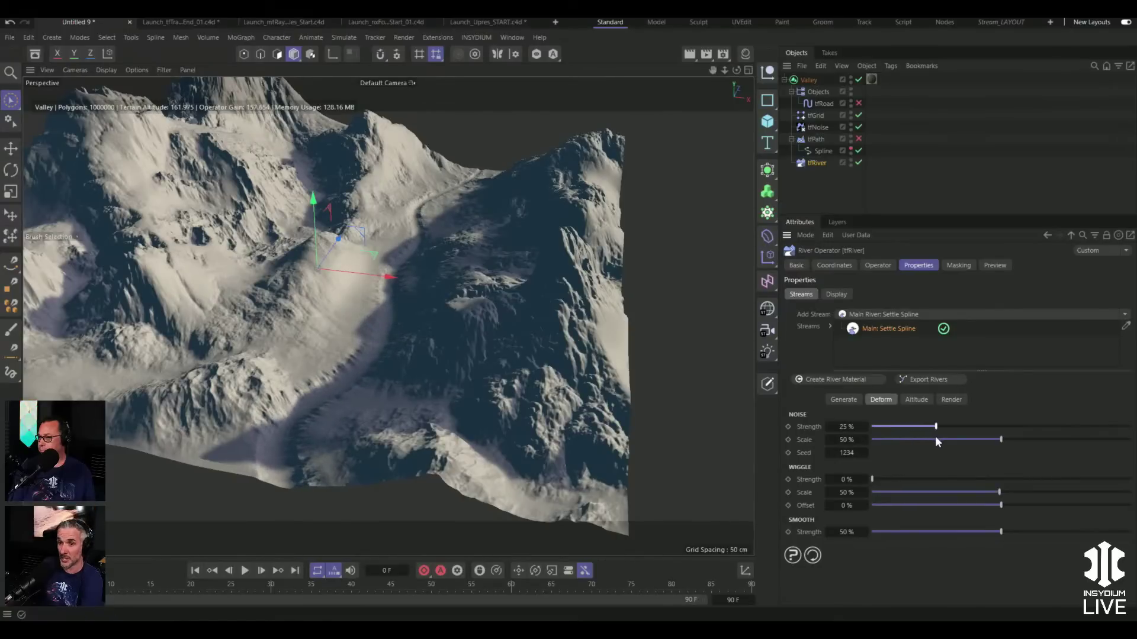
left_click_drag(406, 350, 383, 313, "alt")
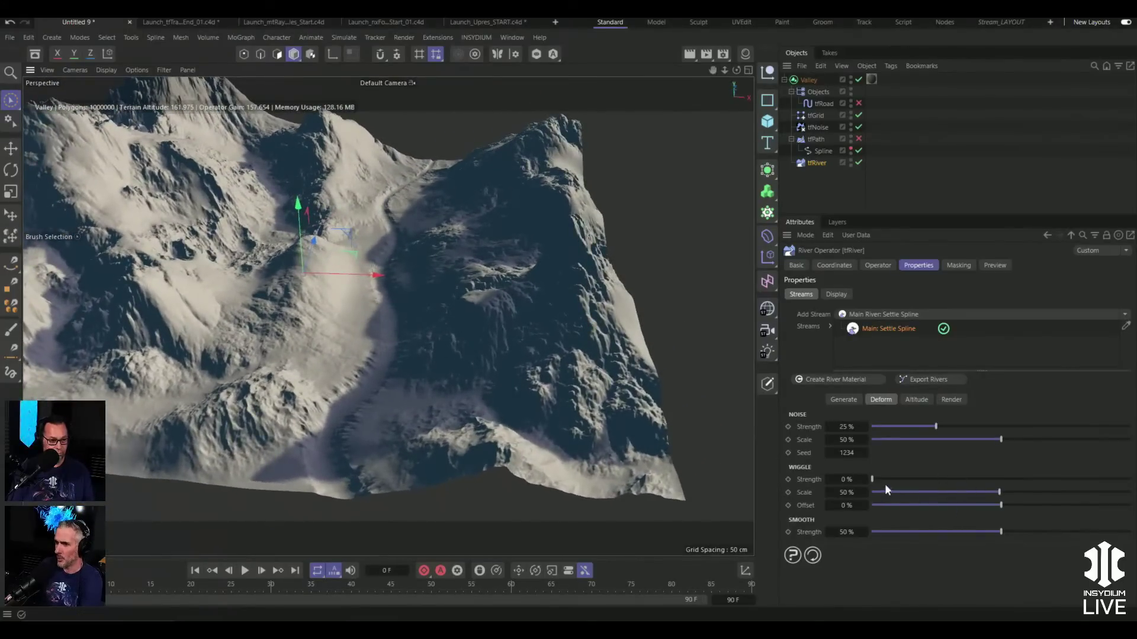
left_click_drag(881, 479, 925, 478)
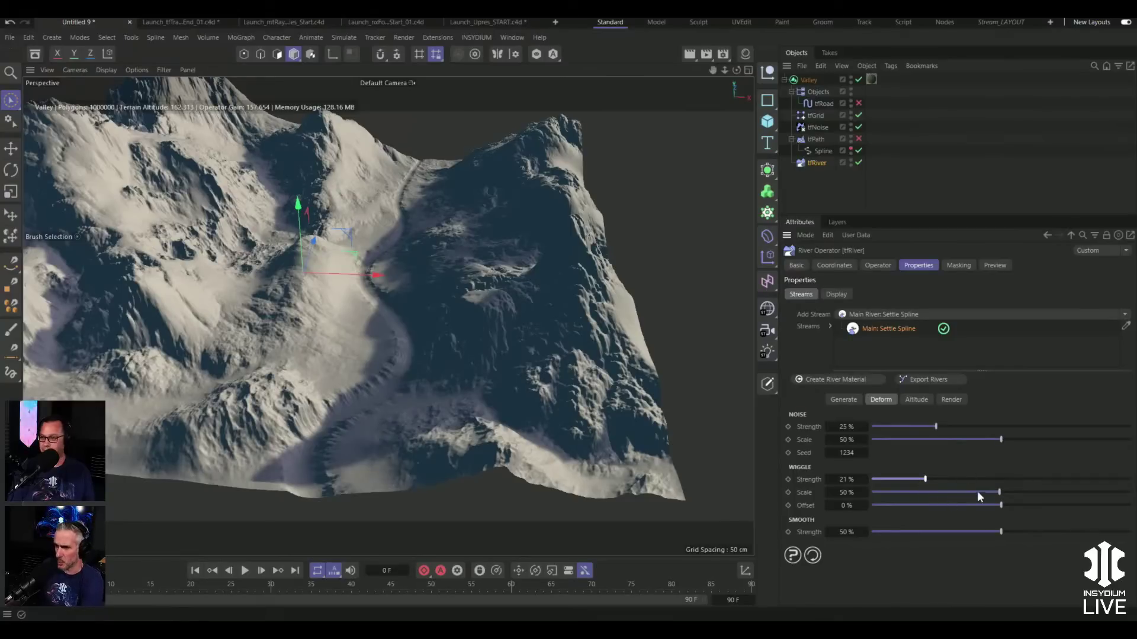
- Review the Settle Spline stream's altitude settings and available modes, keeping Downhill Flow
left_click(918, 399)
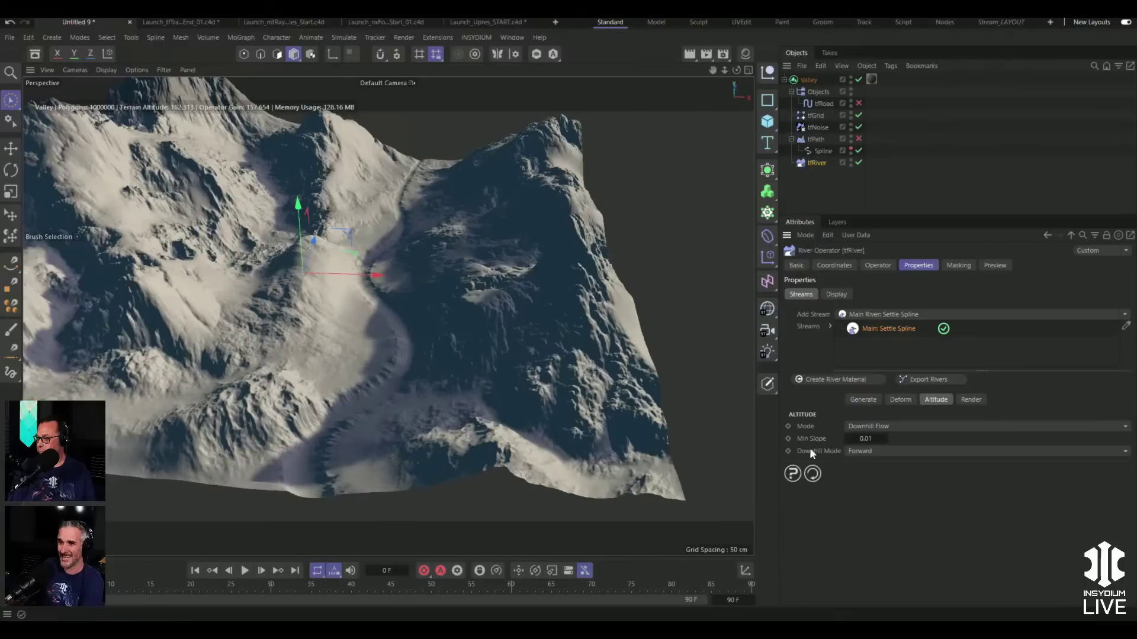
left_click(862, 426)
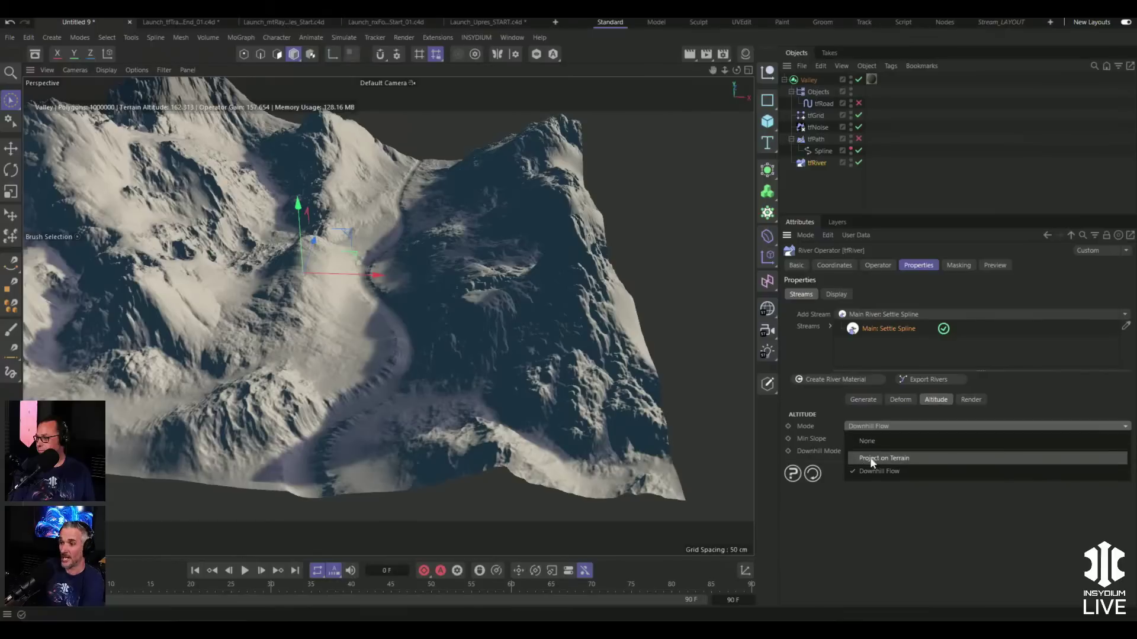
left_click(869, 512)
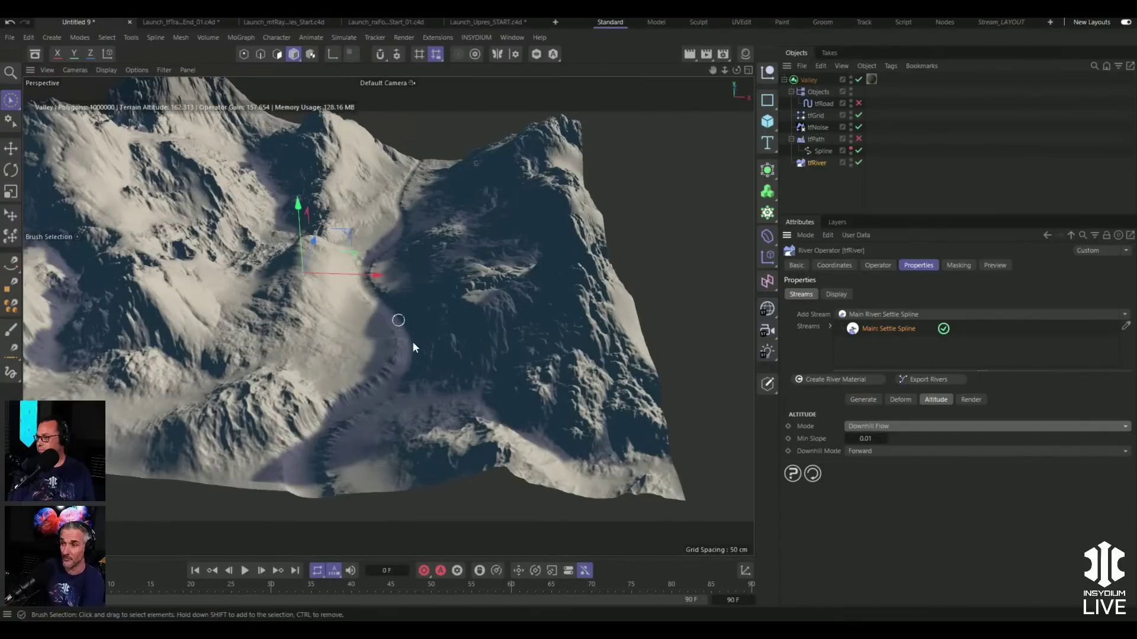
left_click_drag(384, 320, 485, 330, "alt")
- Set the stream's Edge Noise Strength to 73 % and Scale to 25 %, and inspect the riverbanks
left_click(971, 400)
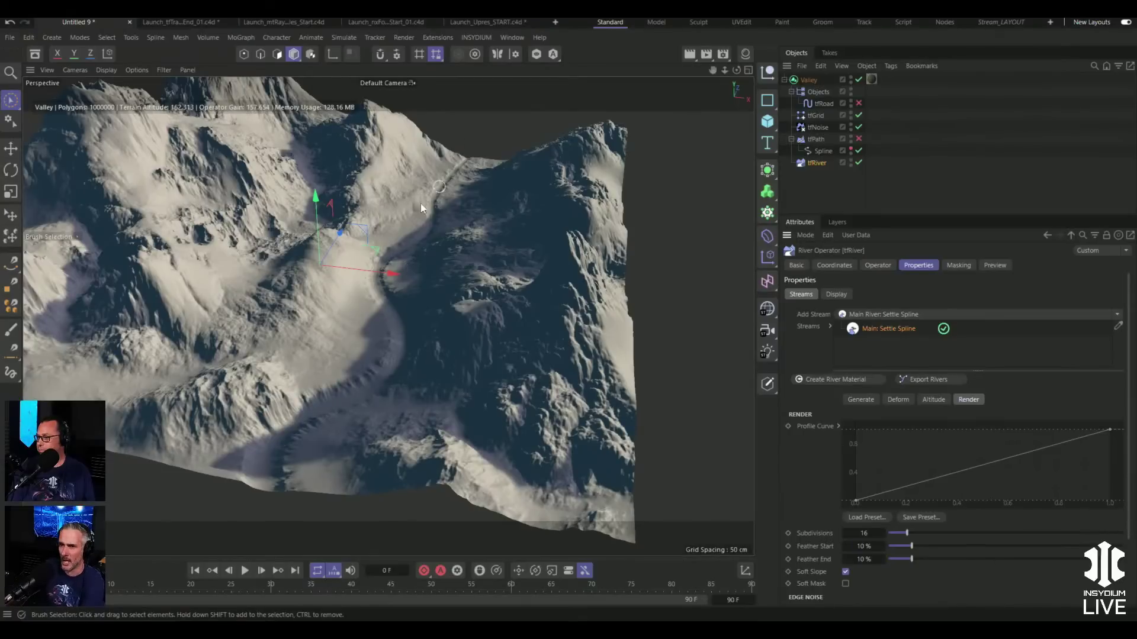
left_click_drag(1127, 492, 1121, 562)
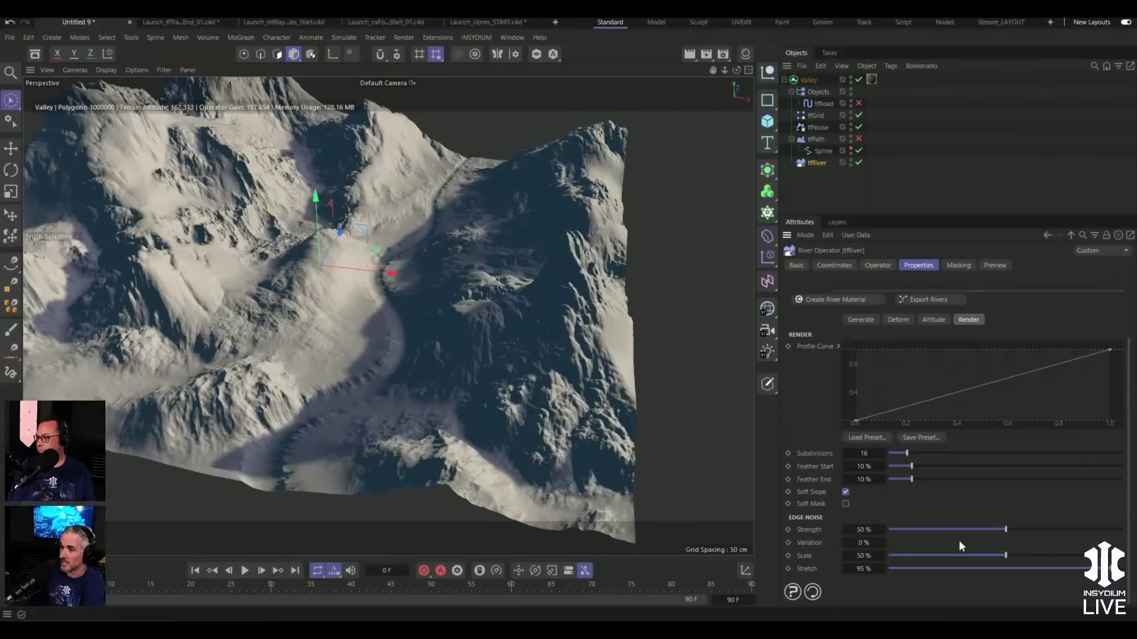
mouse_move(974, 529)
left_mouse_down()
mouse_move(891, 530)
mouse_move(906, 548)
mouse_move(1062, 537)
left_mouse_up()
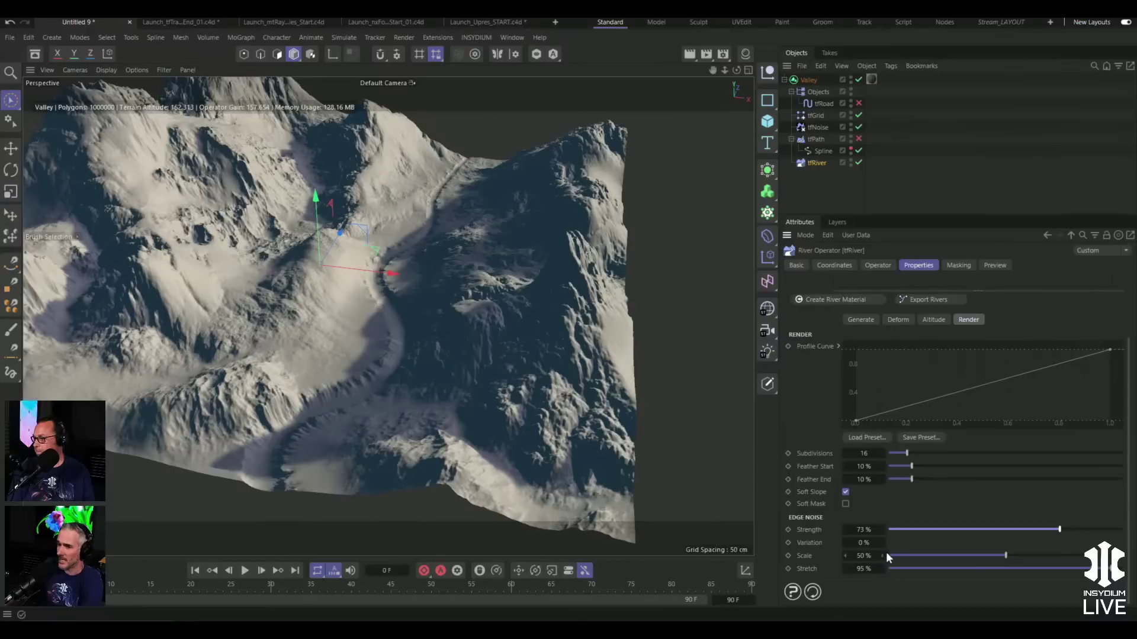
left_click_drag(1004, 556, 1089, 556)
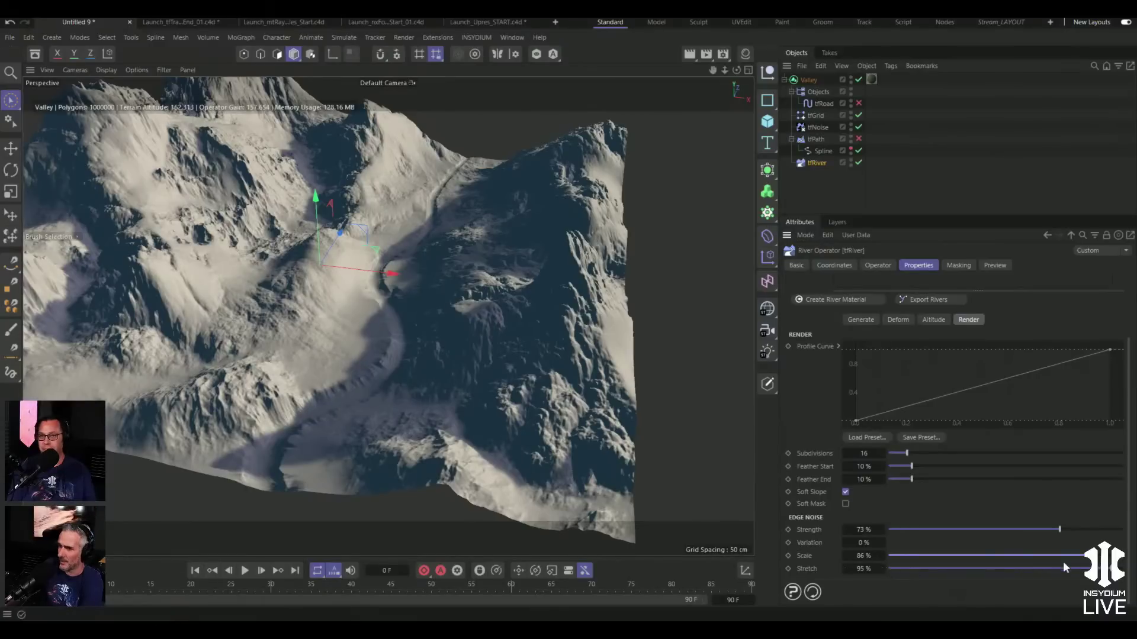
left_click_drag(1055, 560, 948, 564)
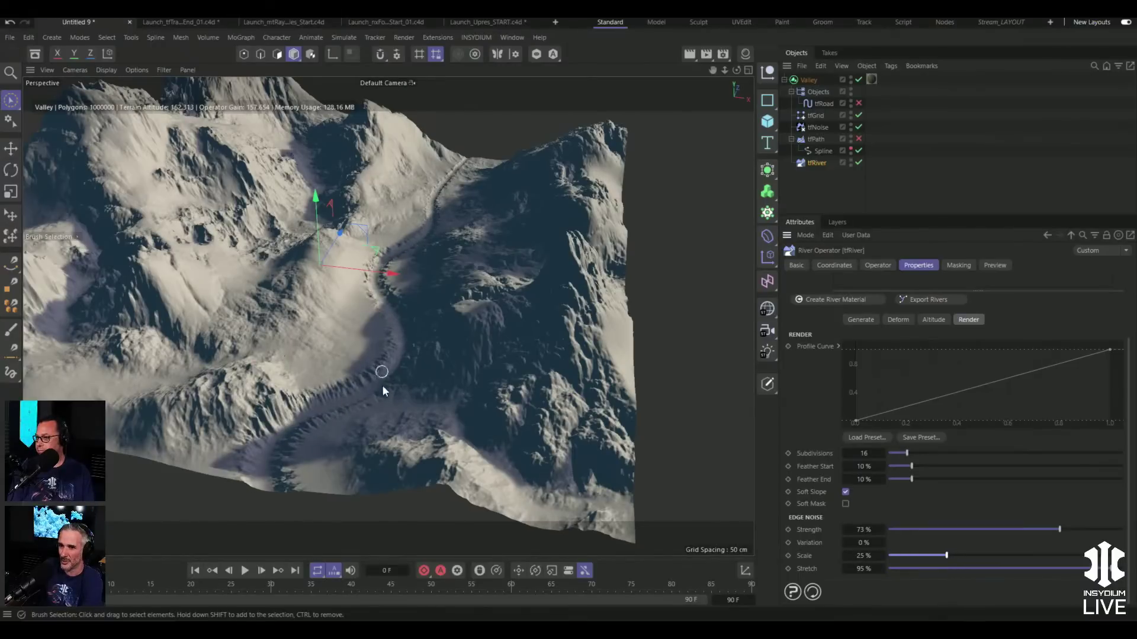
left_click_drag(332, 357, 364, 354, "alt")
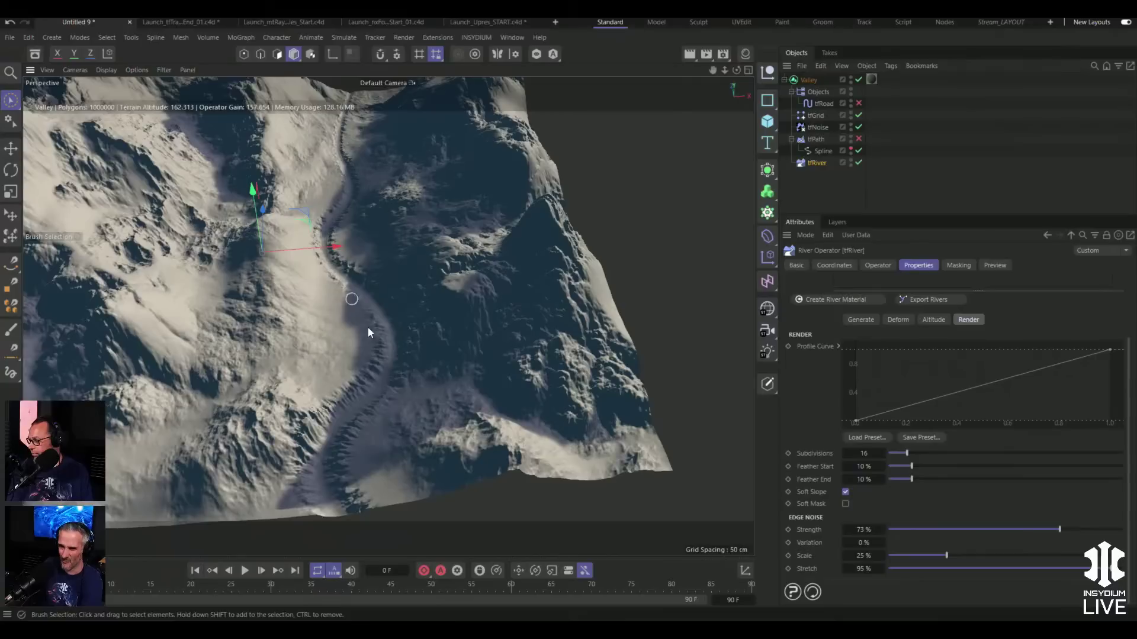
left_click_drag(346, 355, 350, 312, "alt")
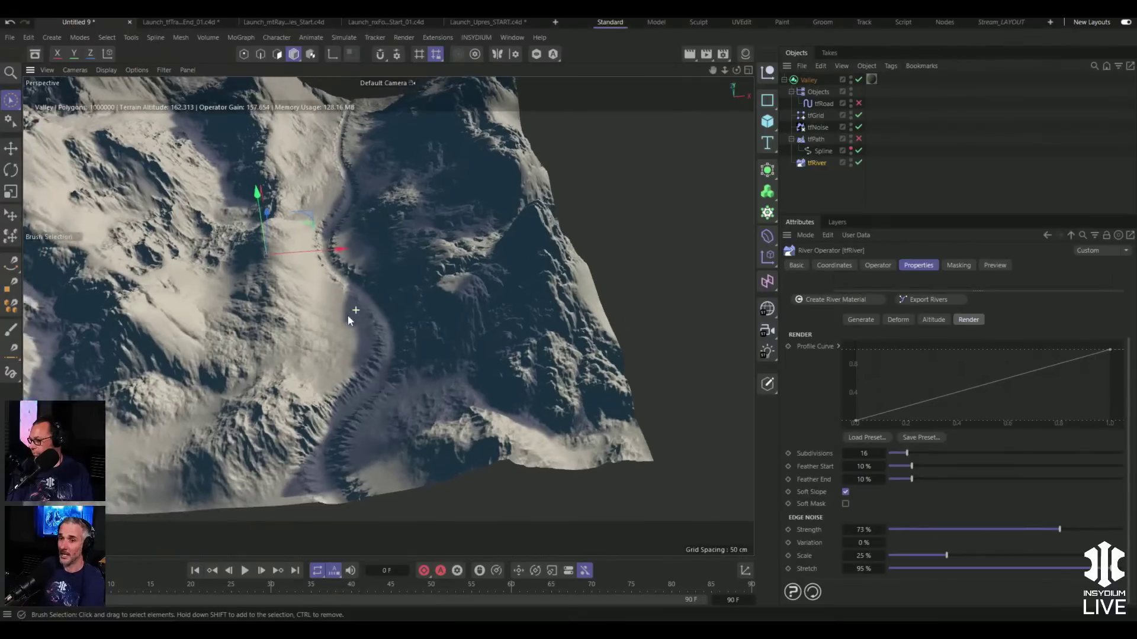
right_click_drag(350, 311, 318, 329, "alt")
left_click_drag(318, 329, 342, 363, "alt")
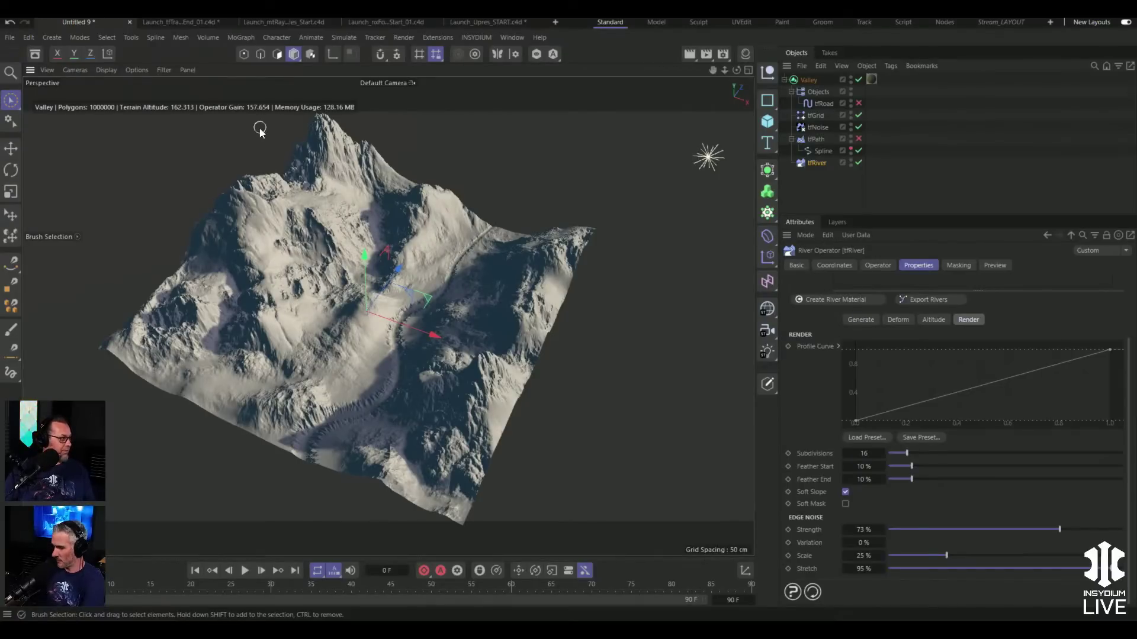
- Switch to the open tfTrace End_01 scene and view the duck on the terrain from its beak side
left_click(180, 21)
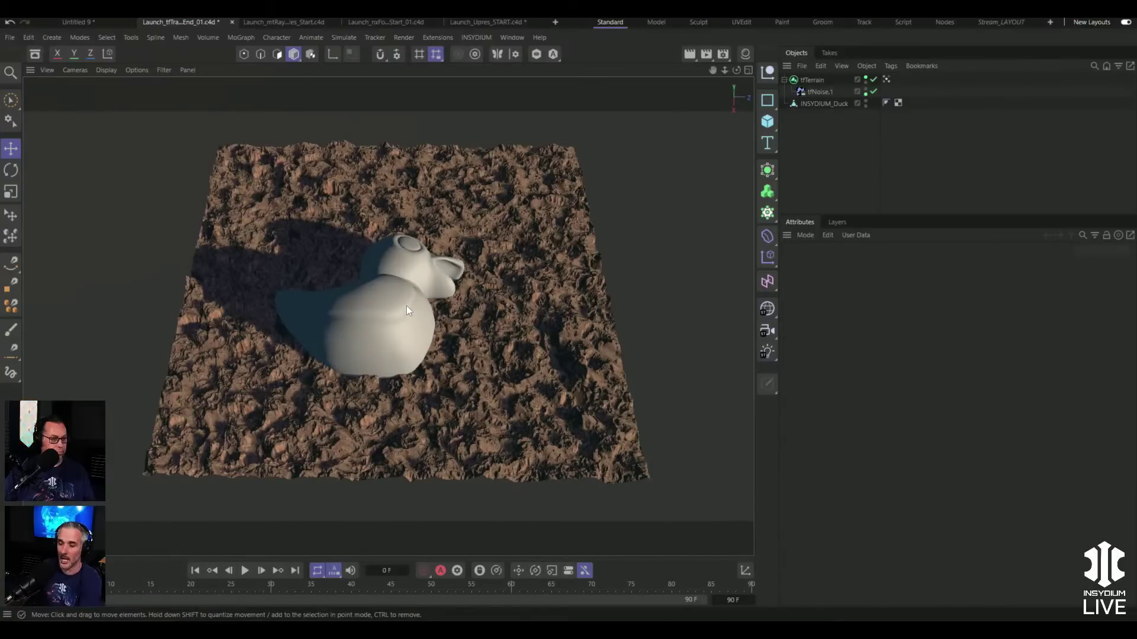
left_click_drag(399, 302, 520, 297, "alt")
left_click_drag(370, 351, 266, 332, "alt")
left_click_drag(404, 353, 334, 318, "alt")
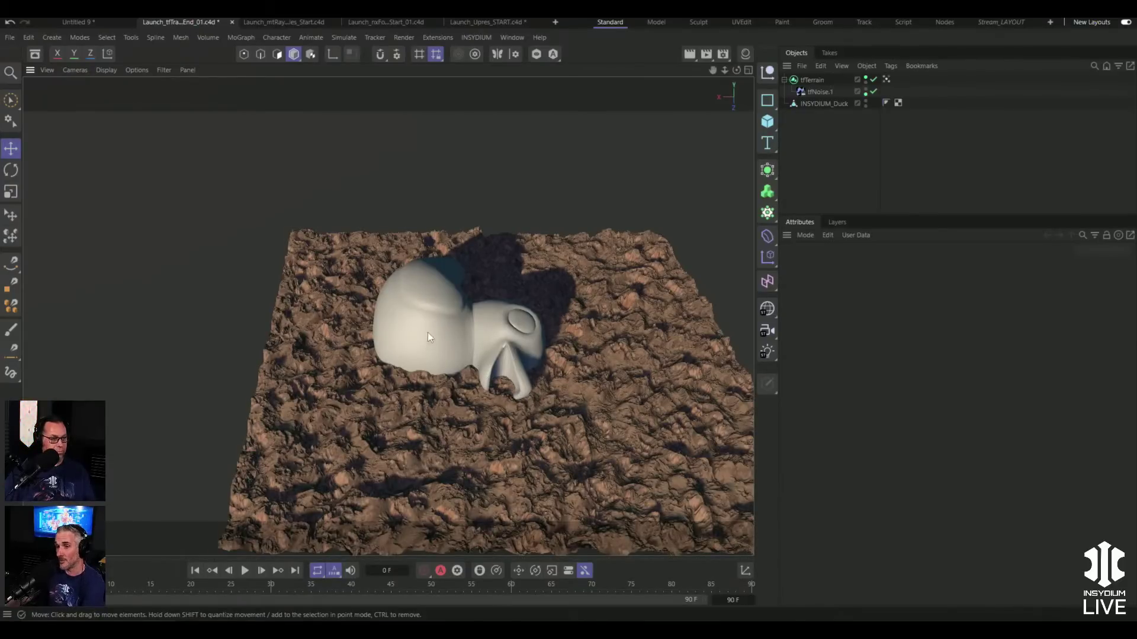
left_click_drag(421, 311, 449, 314, "alt")
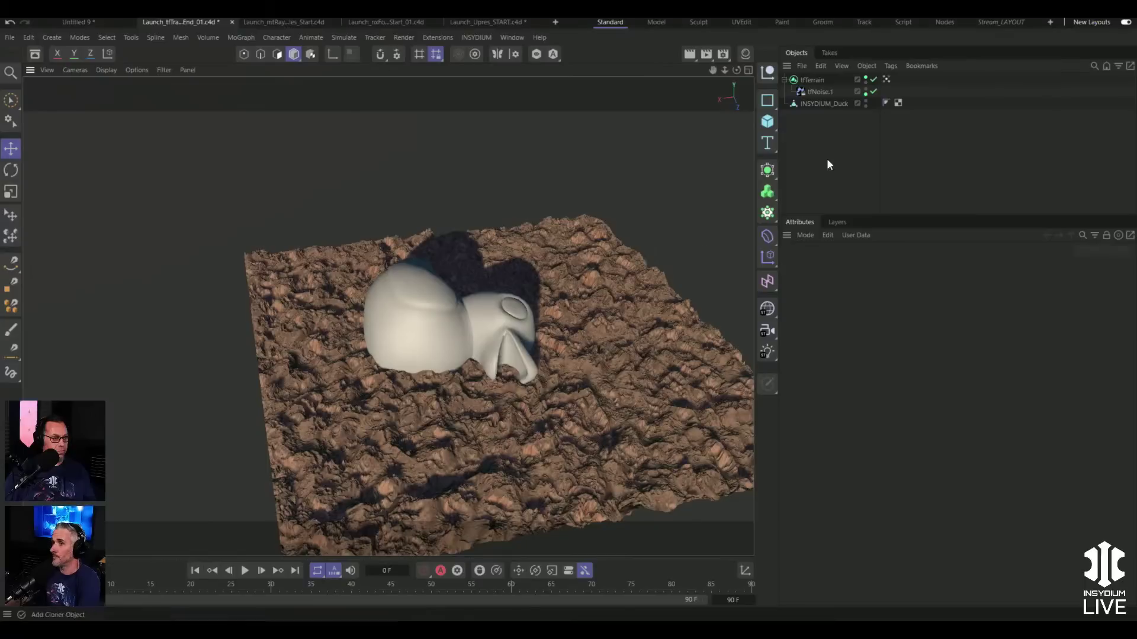
- Add a tfTrace operator to tfTerrain and place it above tfNoise.1 in the hierarchy
left_click(810, 81)
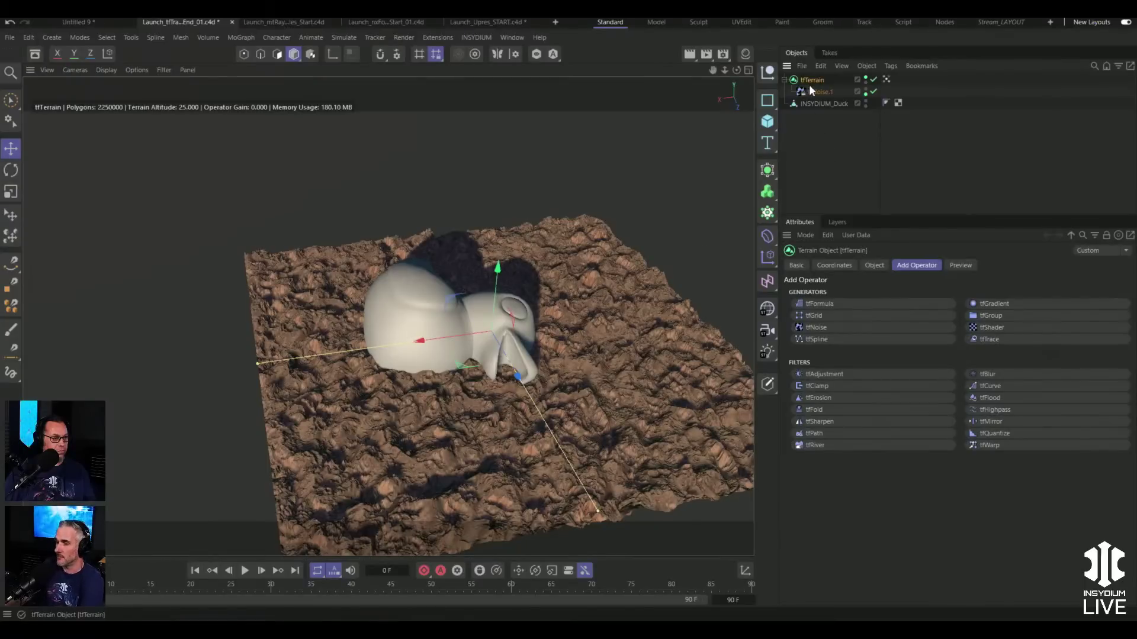
left_click(875, 265)
mouse_move(1128, 432)
left_mouse_down()
mouse_move(1131, 484)
mouse_move(1129, 413)
left_mouse_up()
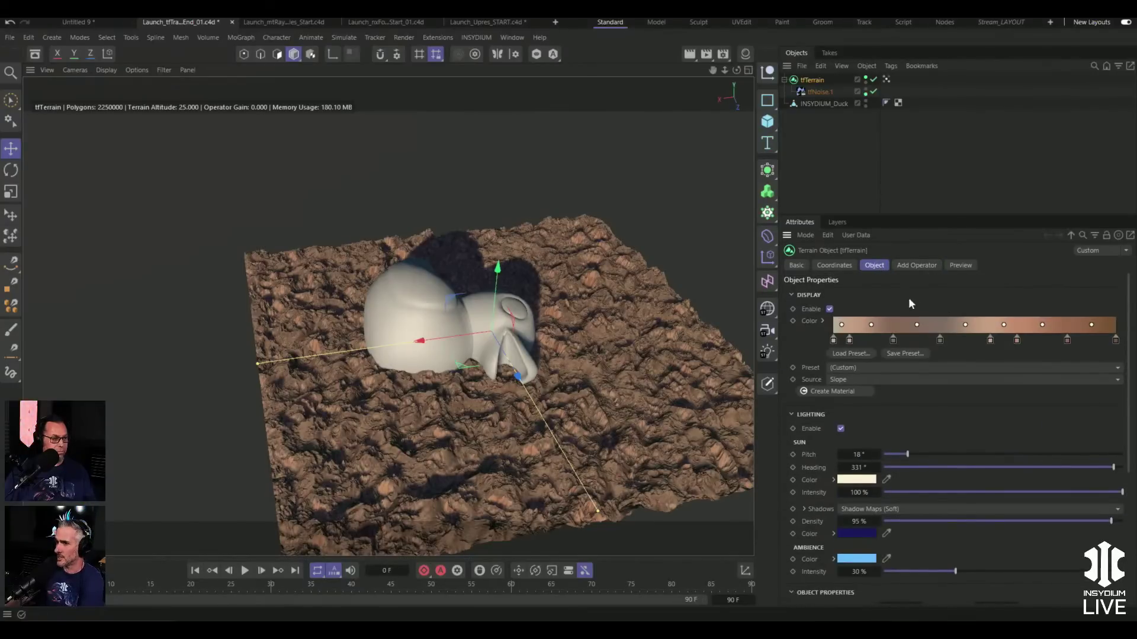
left_click(900, 268)
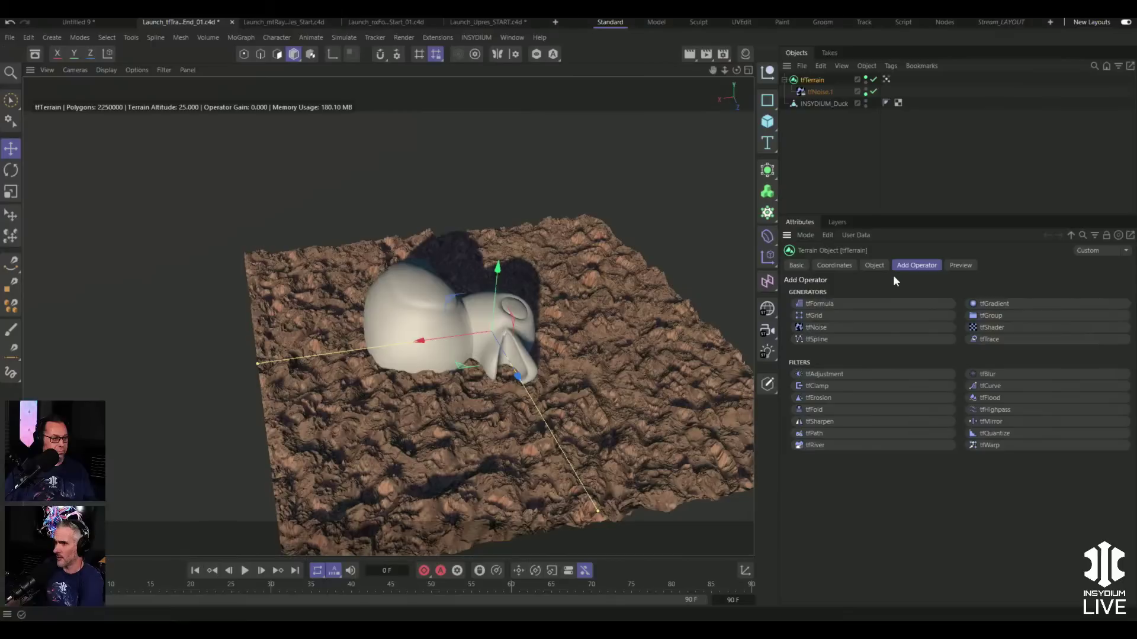
left_click(988, 340)
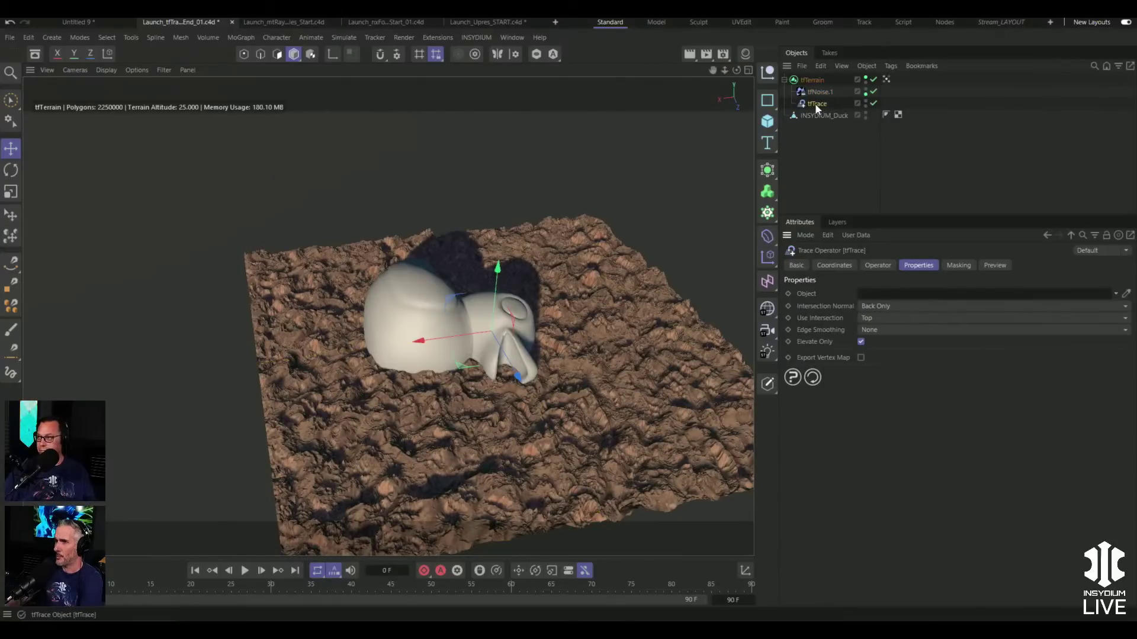
left_click_drag(816, 107, 817, 89)
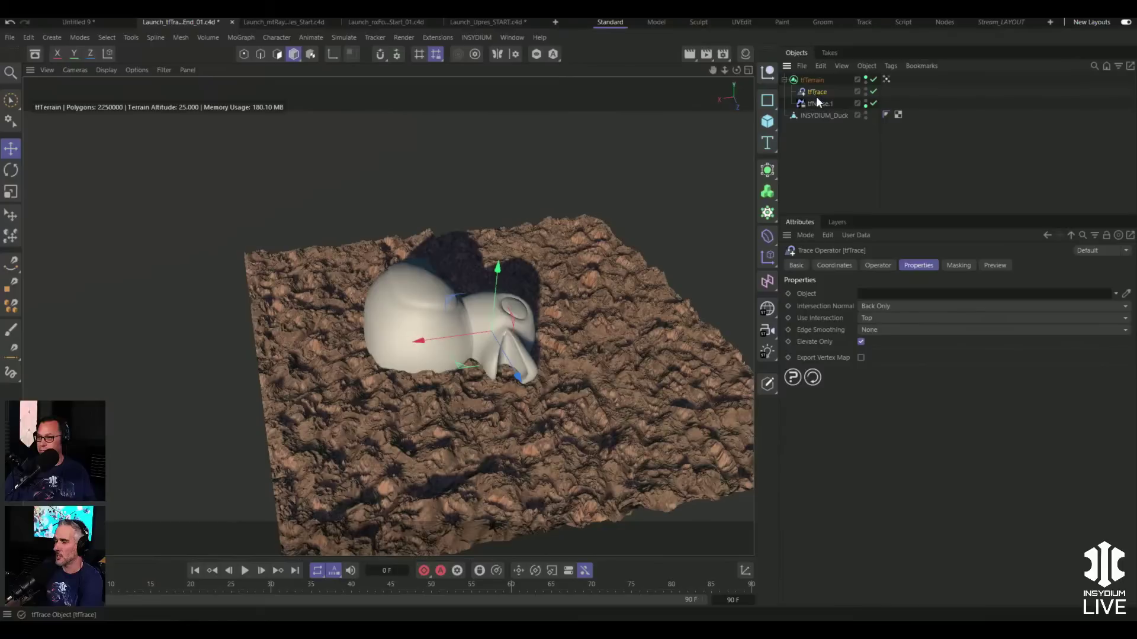
- Disable tfNoise.1, then hide INSYDIUM_Duck in the viewport and assign it as the tfTrace operator's Object
left_click(873, 104)
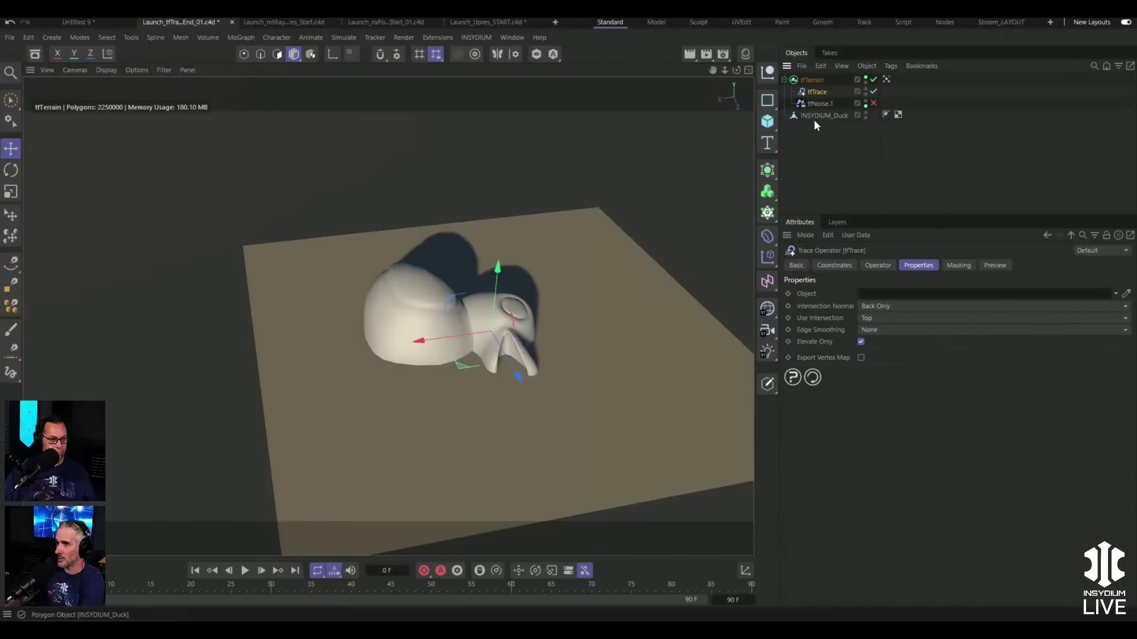
left_click(865, 113)
left_click_drag(814, 112, 888, 295)
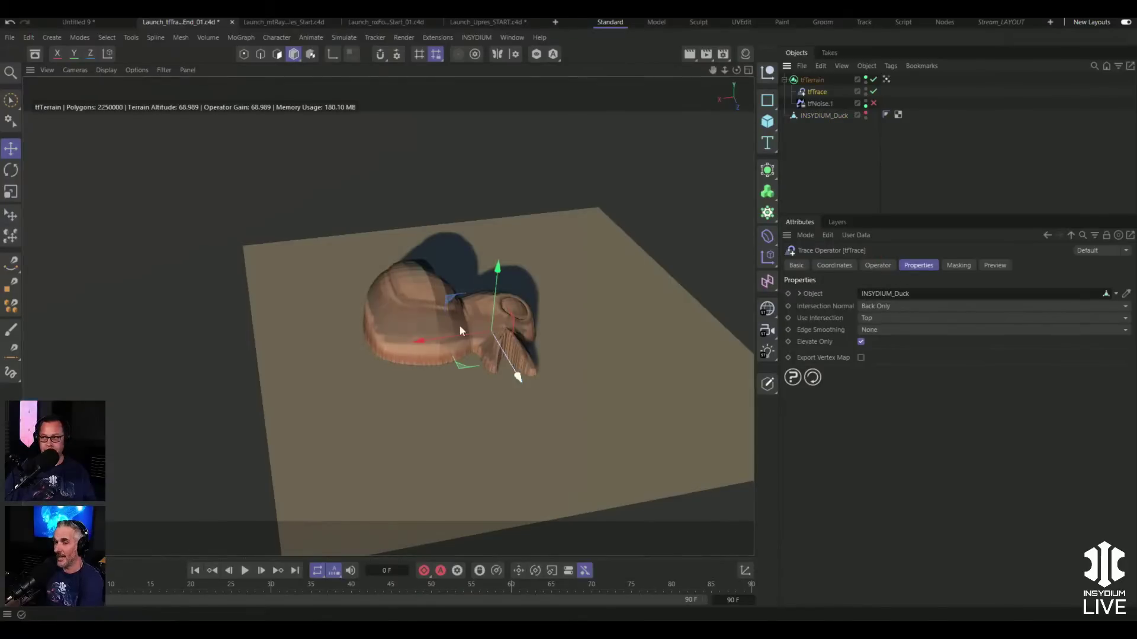
- Add a tfBlur operator to tfTerrain between tfTrace and tfNoise.1, and set its Radius to 16
left_click_drag(401, 323, 378, 289, "alt")
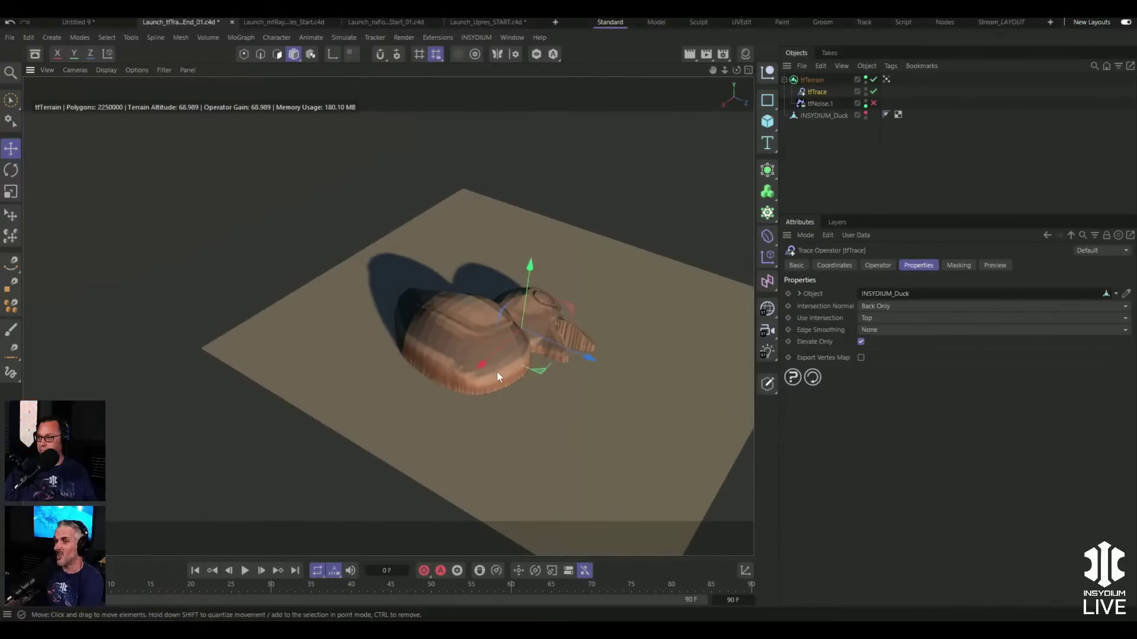
left_click_drag(485, 351, 492, 329, "alt")
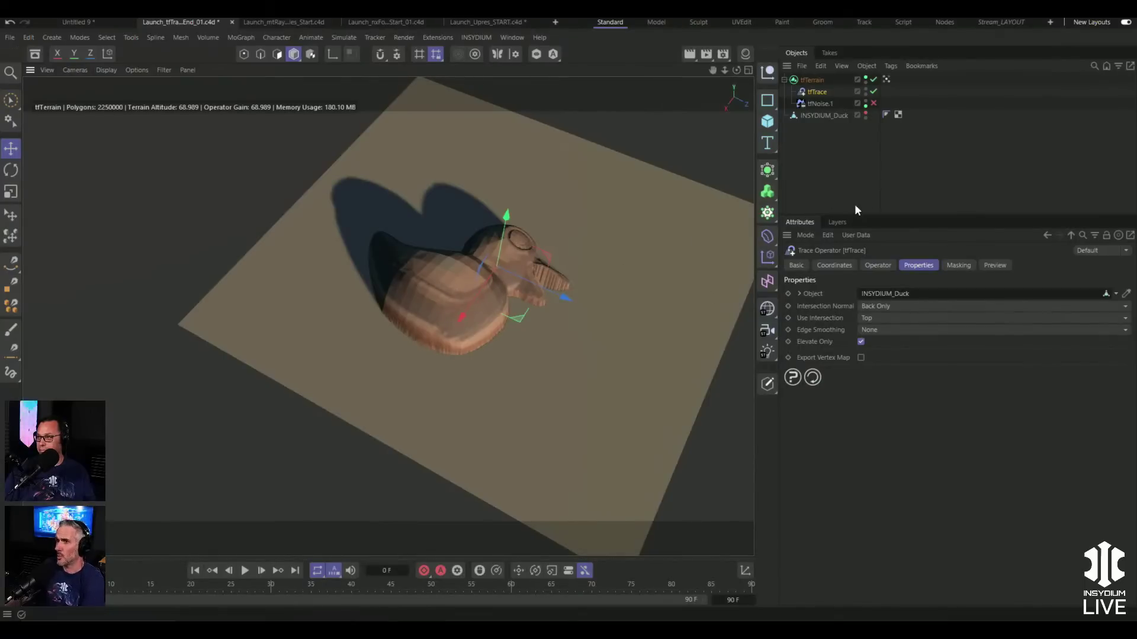
left_click(812, 80)
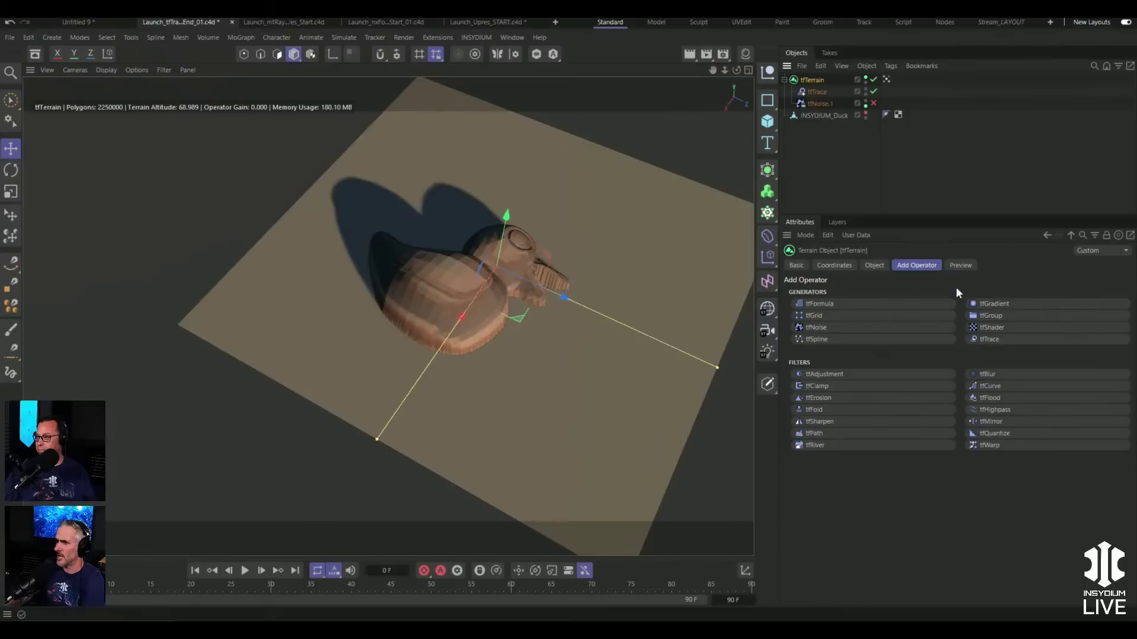
left_click(976, 373)
left_click_drag(815, 113, 818, 101)
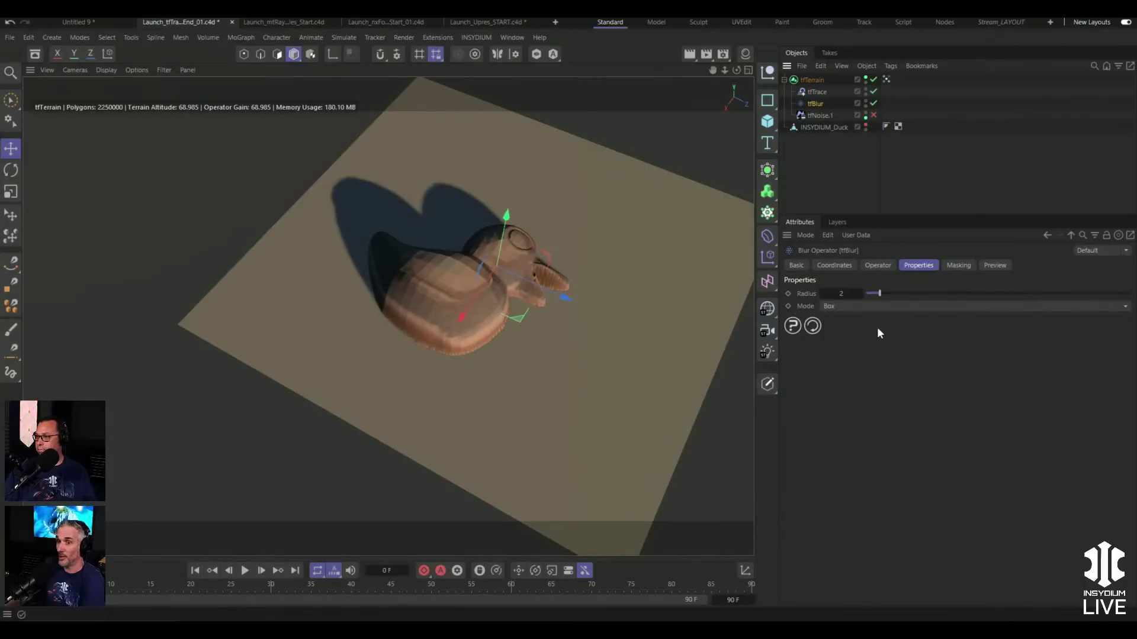
left_click_drag(889, 295, 1076, 295)
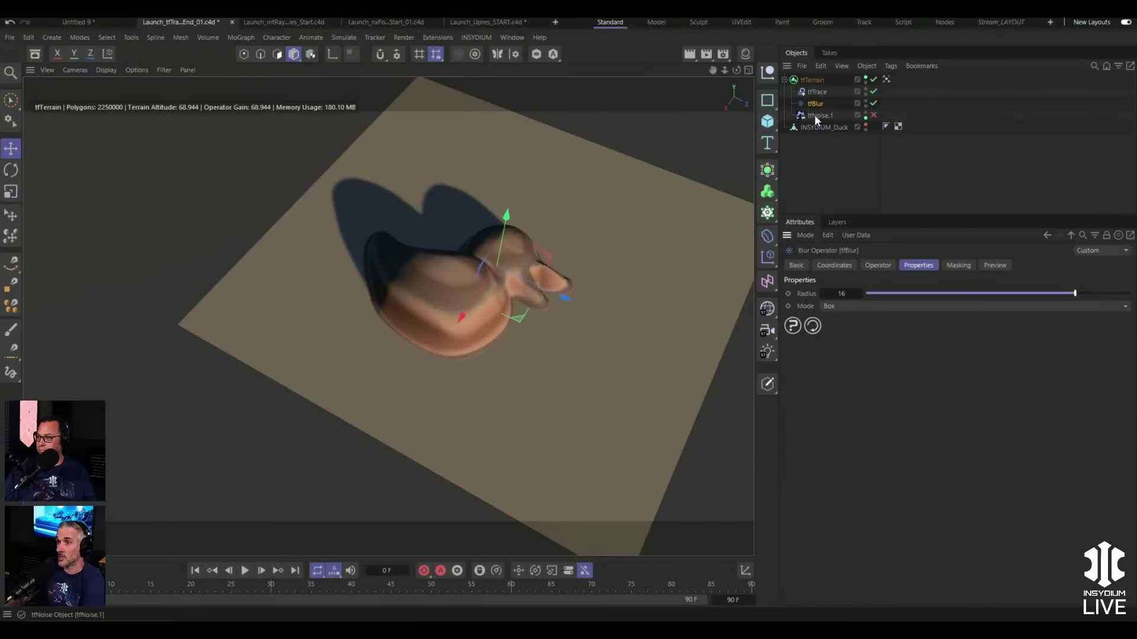
- Enable tfNoise.1 again and inspect the noise-covered duck on the terrain from several angles
left_click(873, 114)
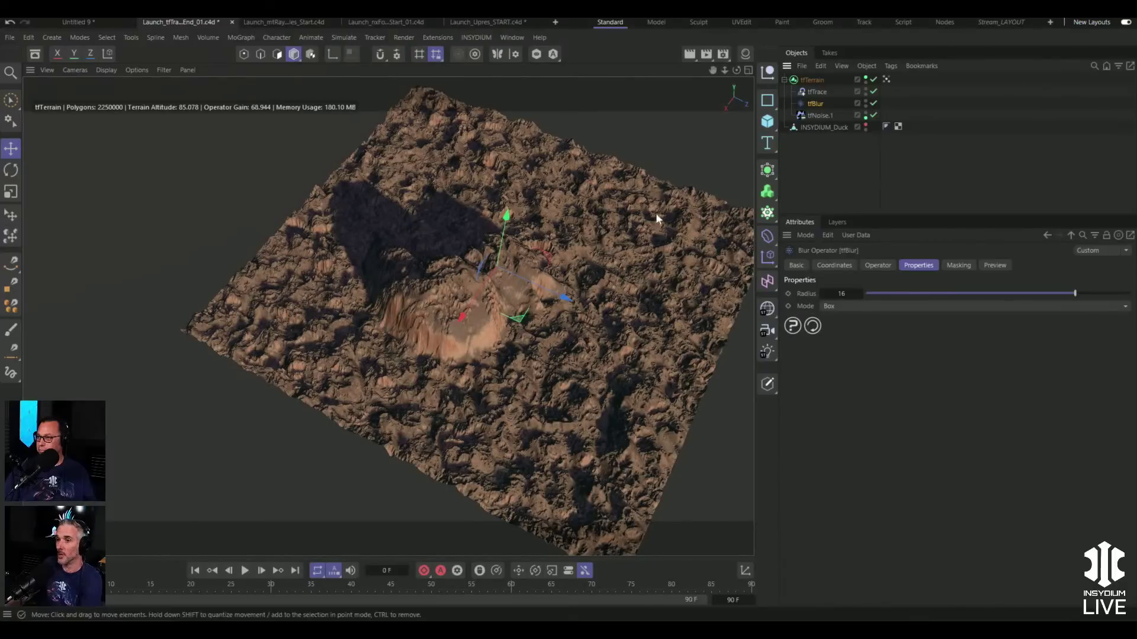
left_click(838, 147)
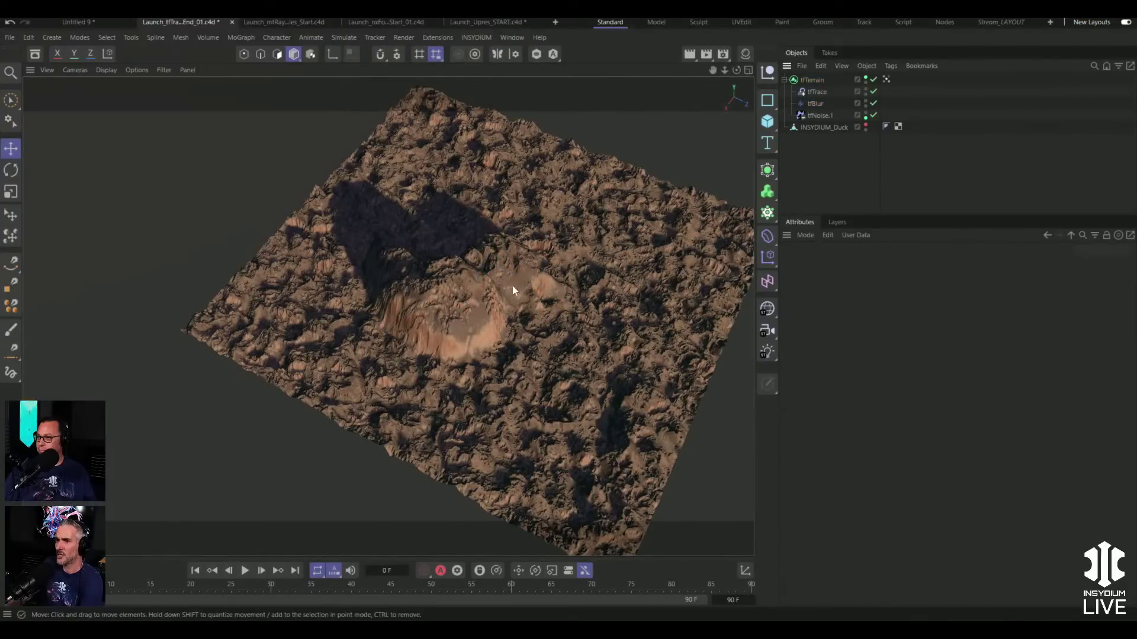
left_click_drag(489, 280, 433, 426, "alt")
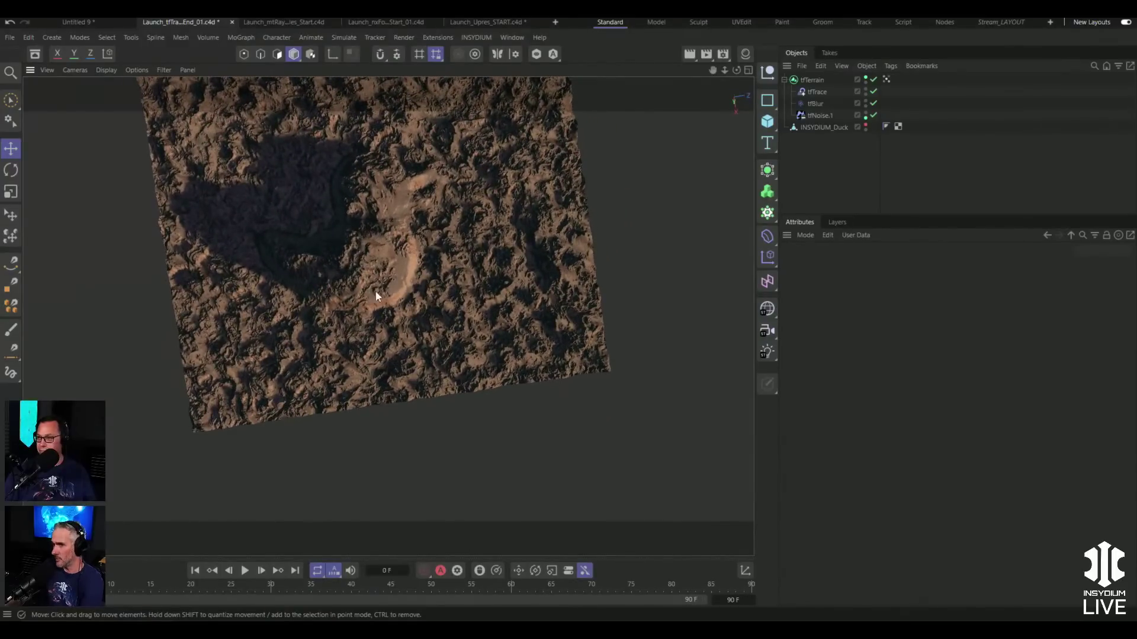
left_click_drag(381, 273, 504, 284, "alt")
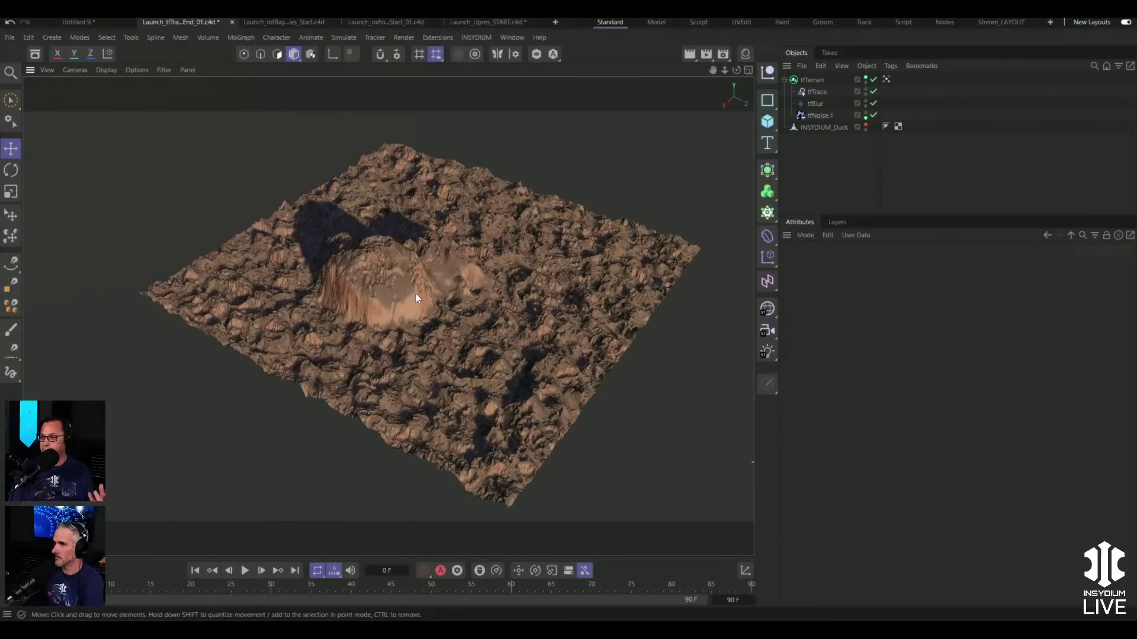
left_click(810, 94)
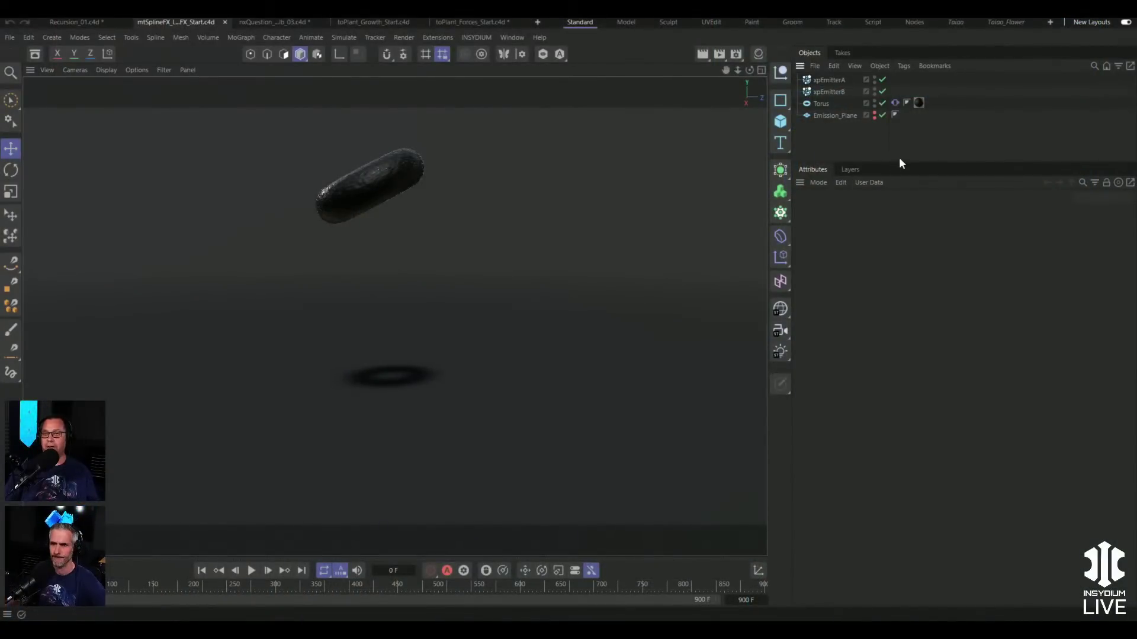
- In the mtSplineFX start scene, play the animation to examine the moving torus and the emitted particles
left_click_drag(903, 162, 903, 158)
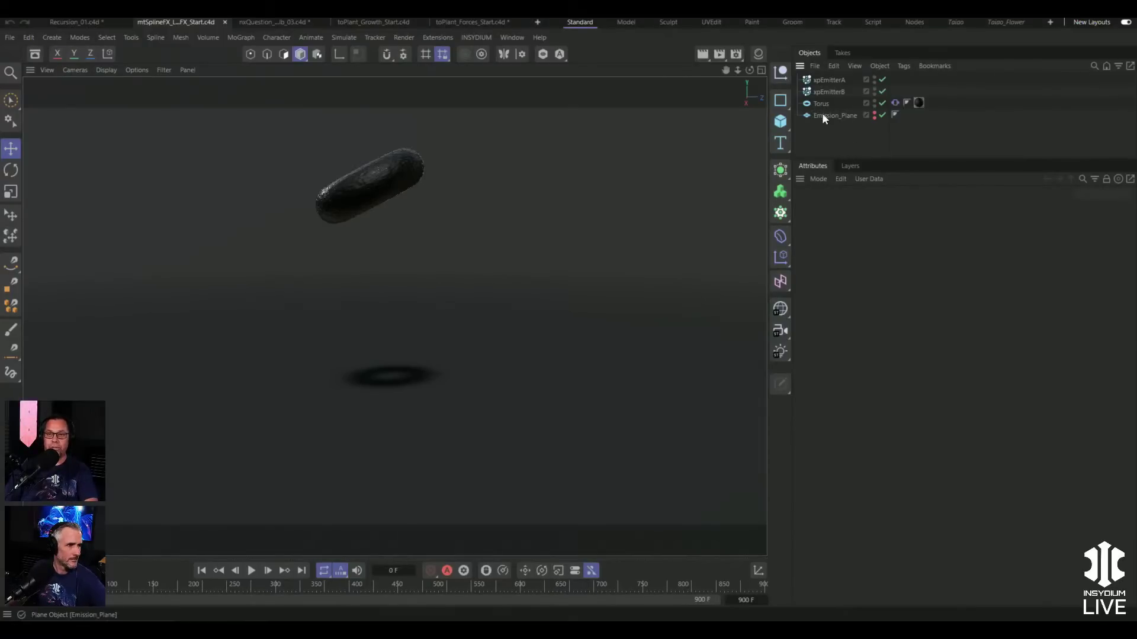
left_click(252, 570)
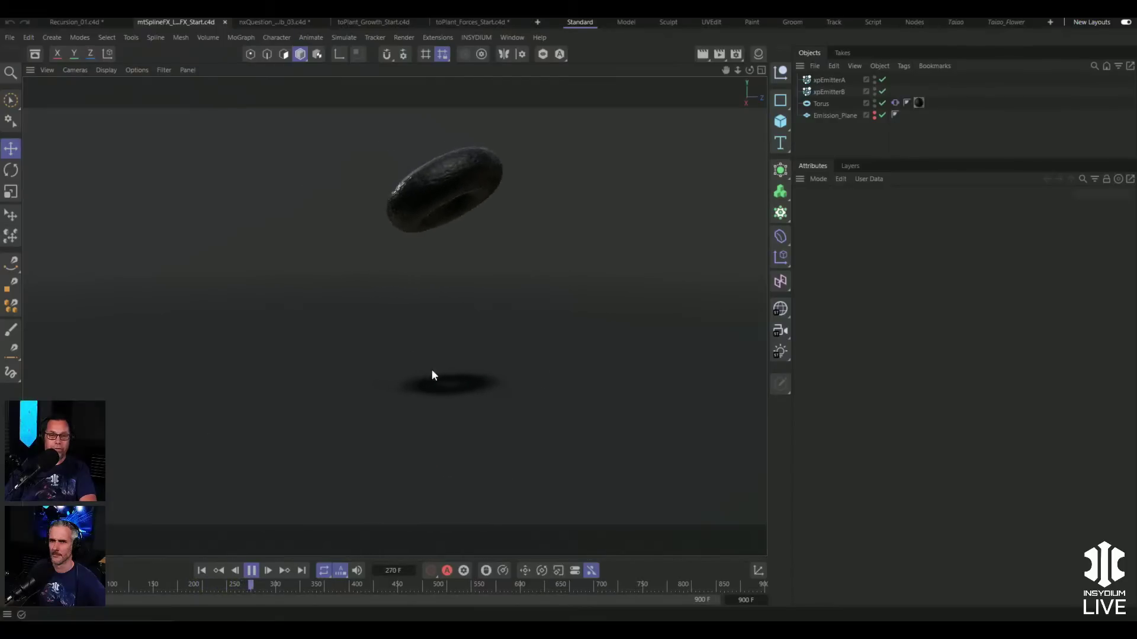
left_click(251, 570)
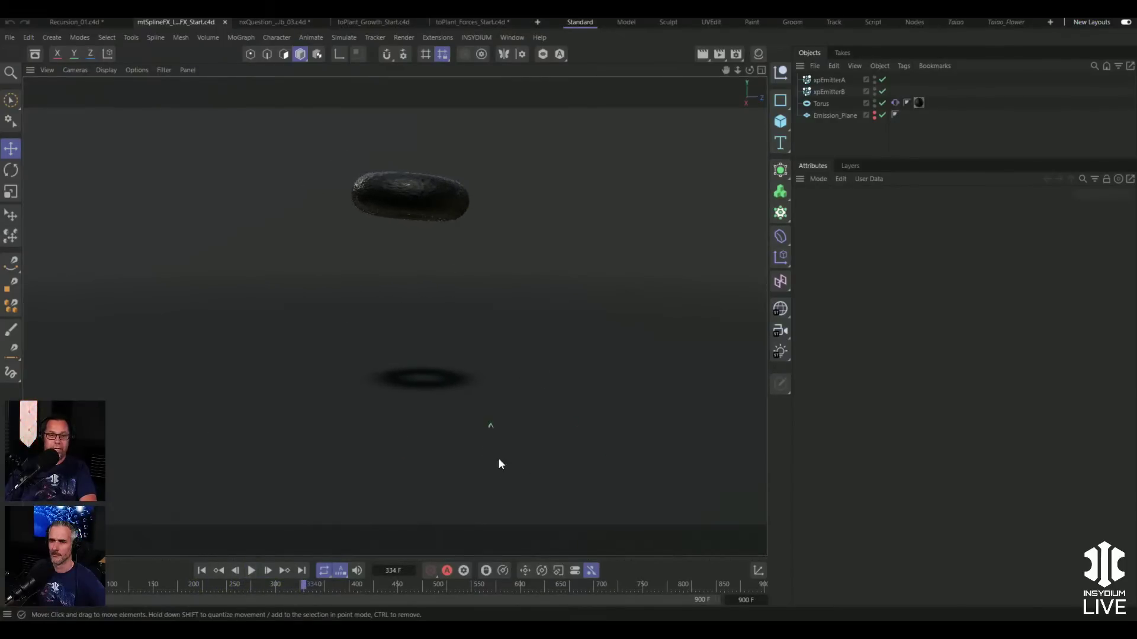
left_click(251, 572)
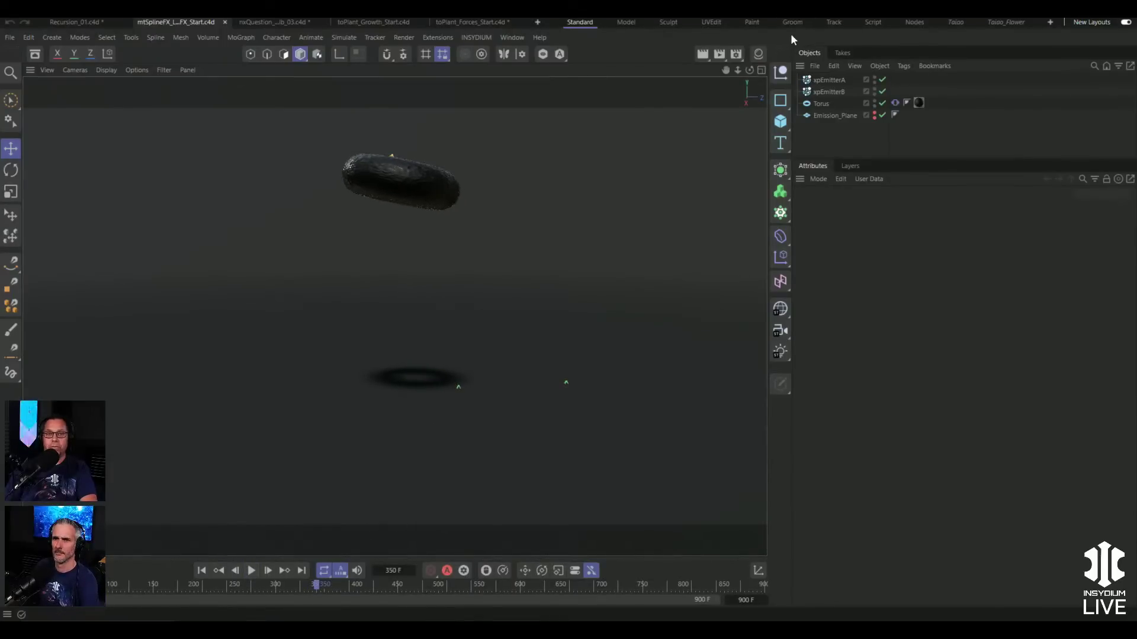
- Add an mtSplineFX object with xpEmitterA as its Start Object and xpEmitterB as its End Object
left_click(476, 37)
mouse_move(495, 119)
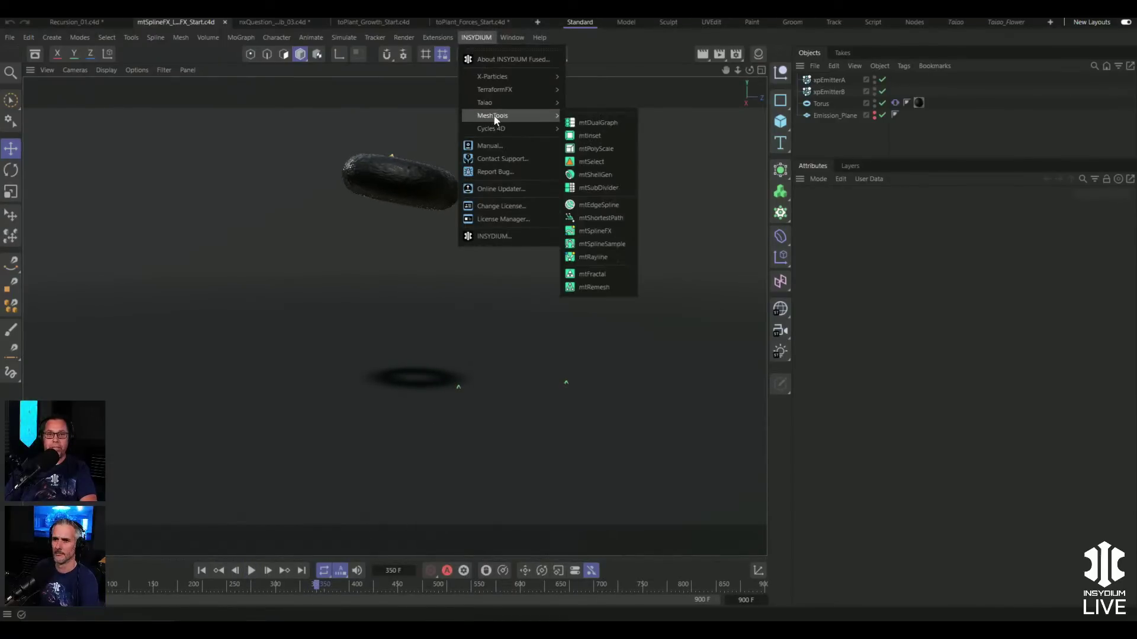
left_click(596, 230)
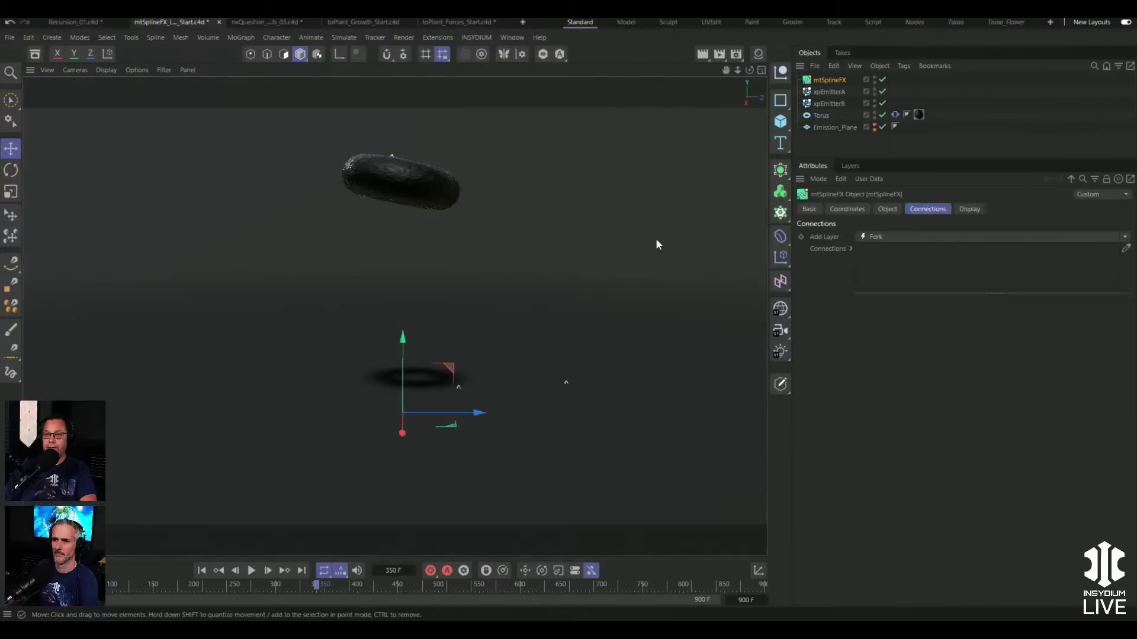
left_click(888, 209)
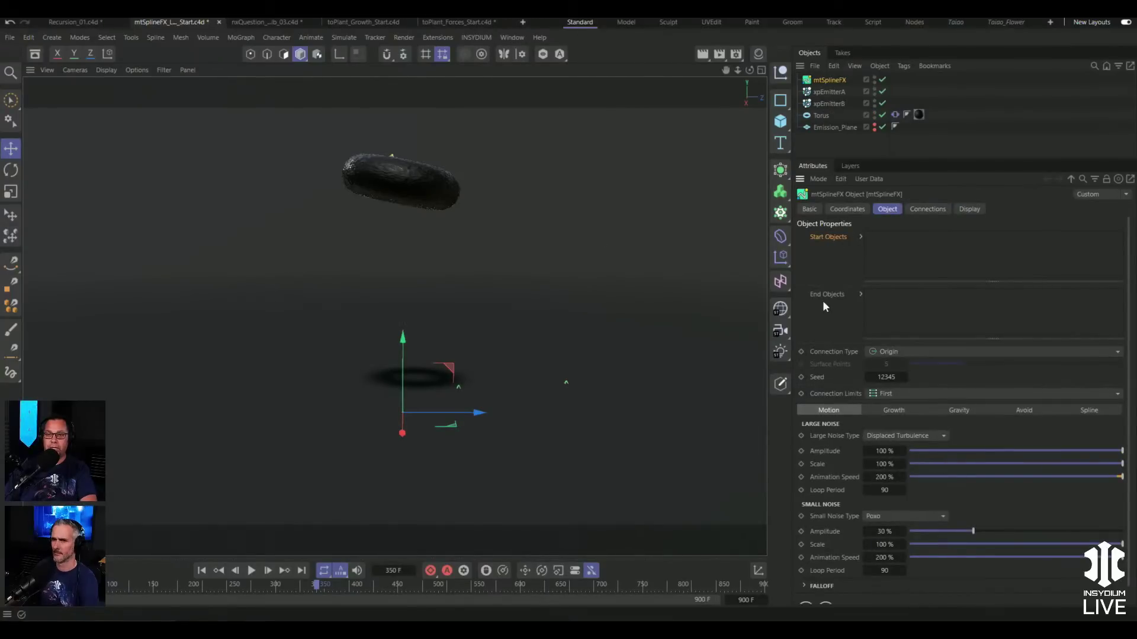
left_click_drag(830, 90, 894, 248)
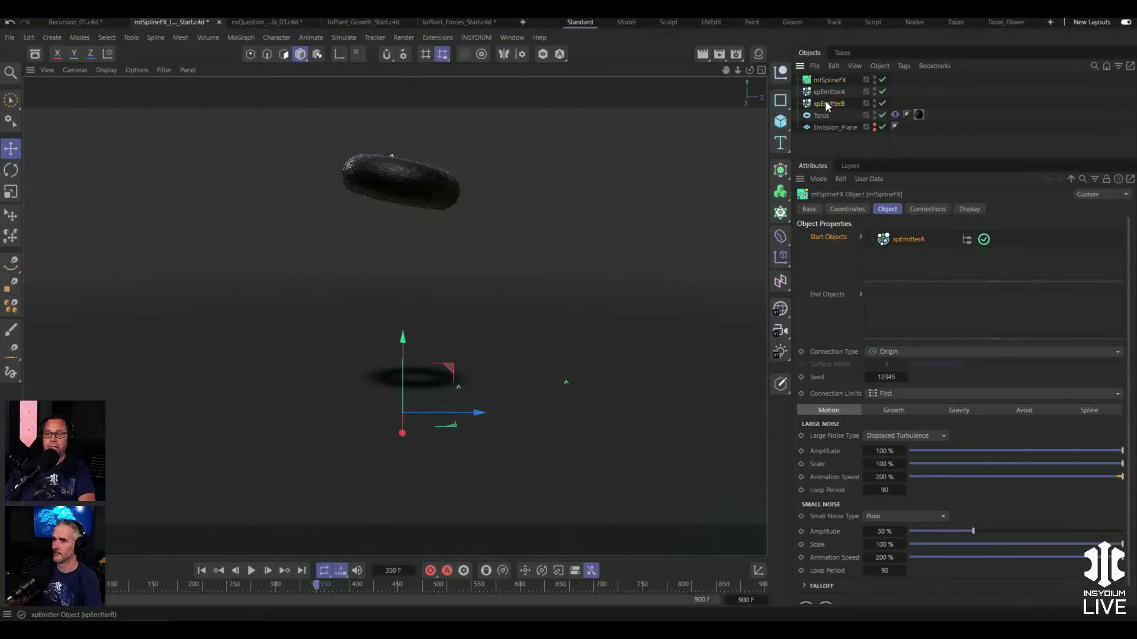
left_click_drag(887, 303, 893, 306)
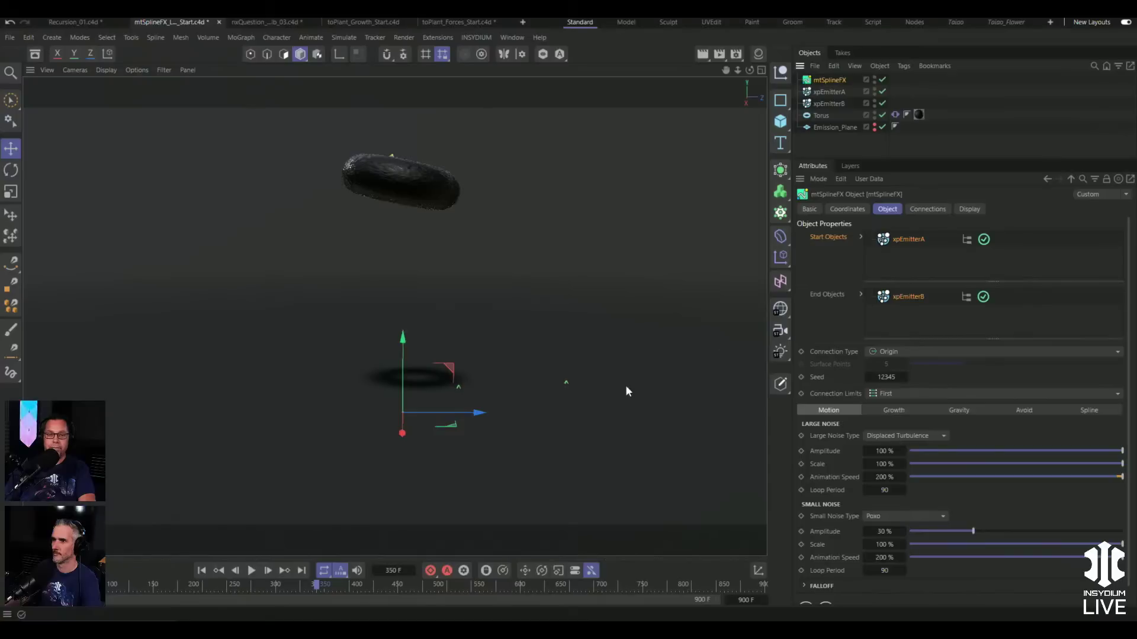
- Set the mtSplineFX Connection Type to Points and play the animation from the start up to frame 28
left_click(201, 570)
left_click(252, 570)
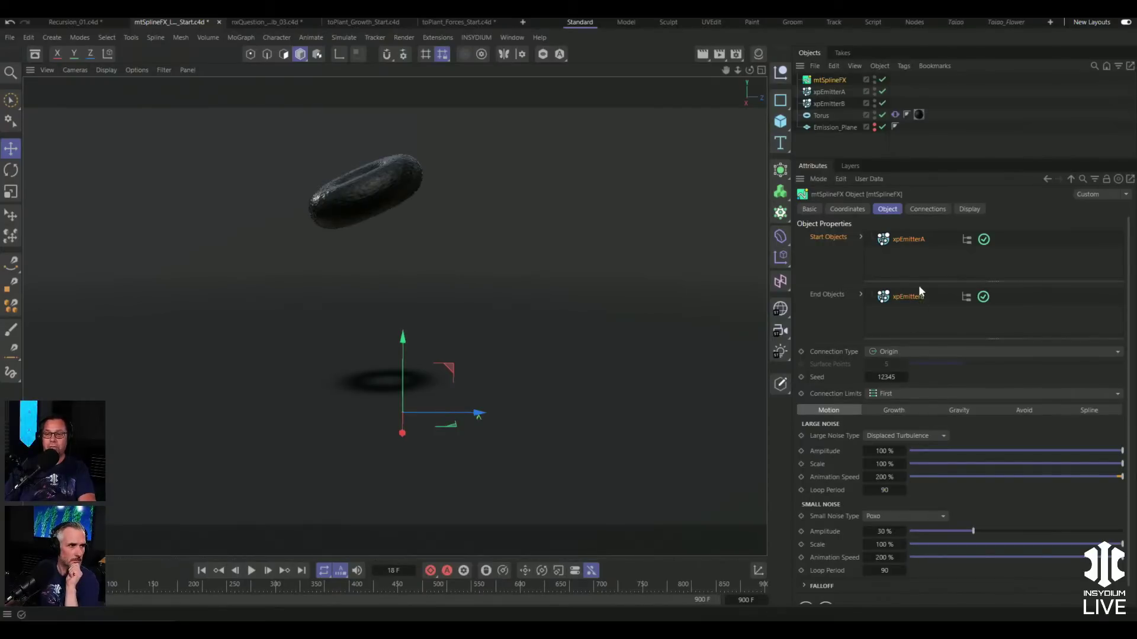
left_click(905, 352)
left_click(899, 374)
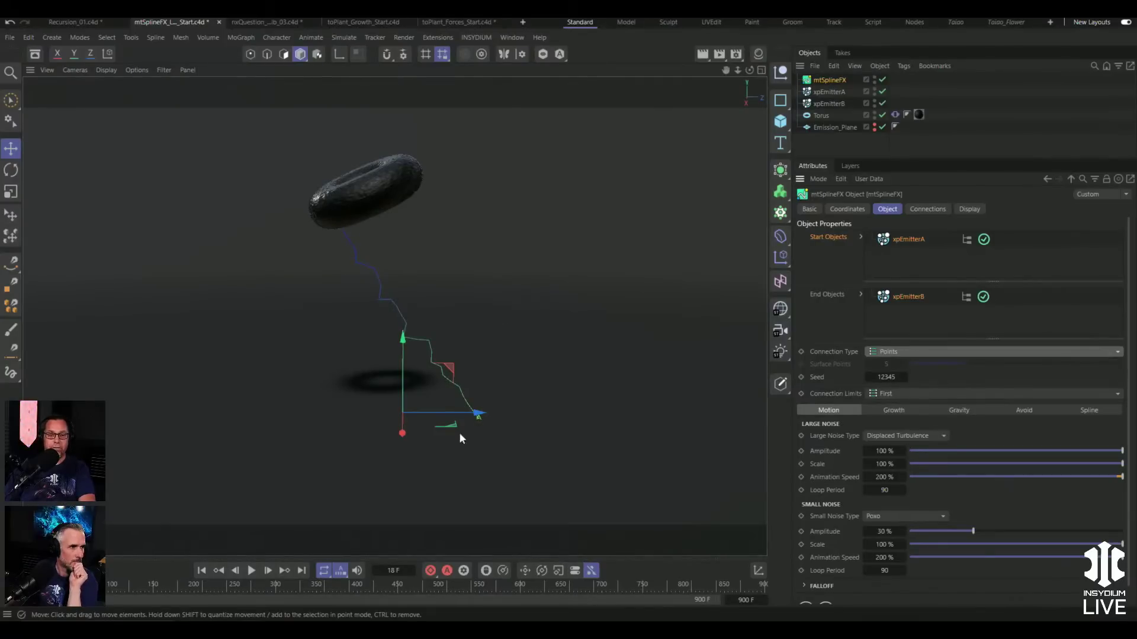
left_click(251, 571)
left_click(251, 571)
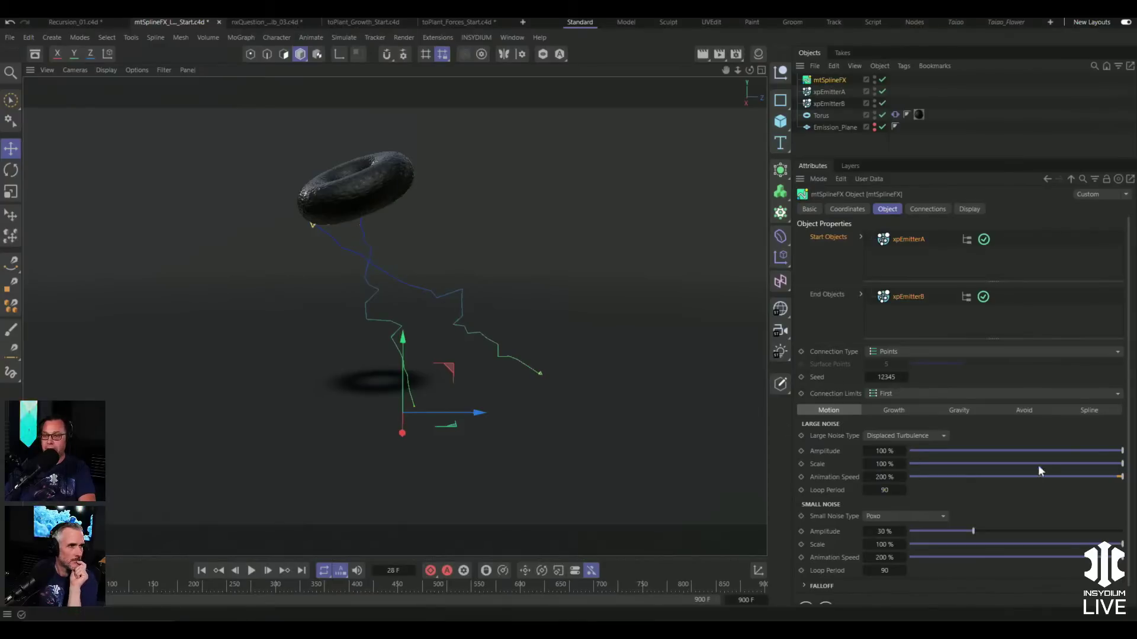
- Raise the mtSplineFX Points Per Spline to 100
left_click(1096, 411)
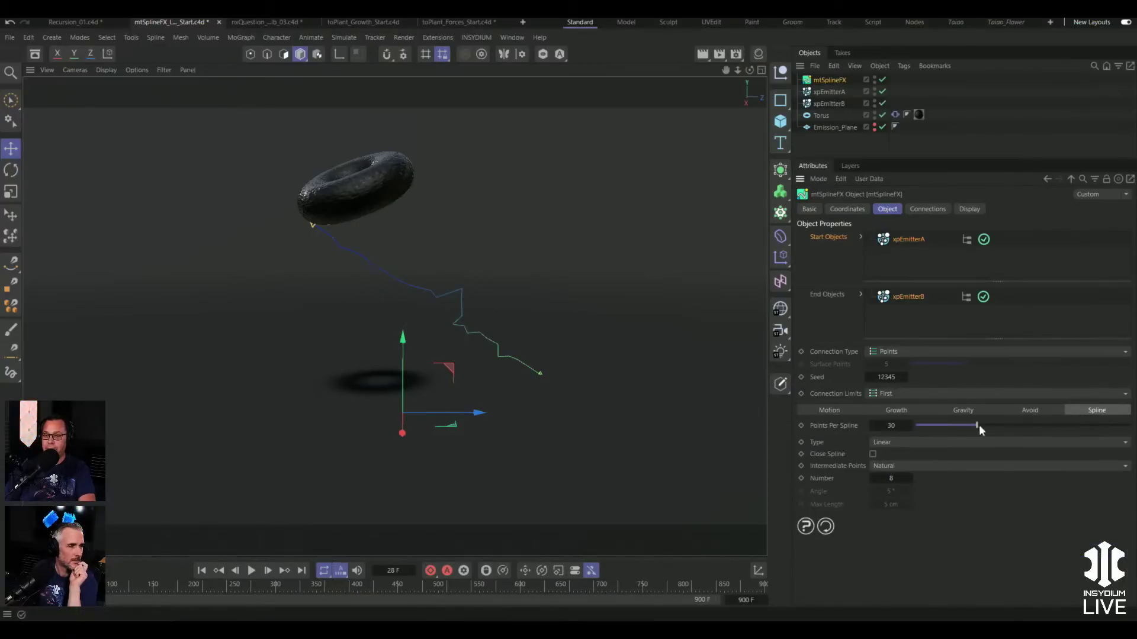
left_click_drag(976, 428, 1129, 427)
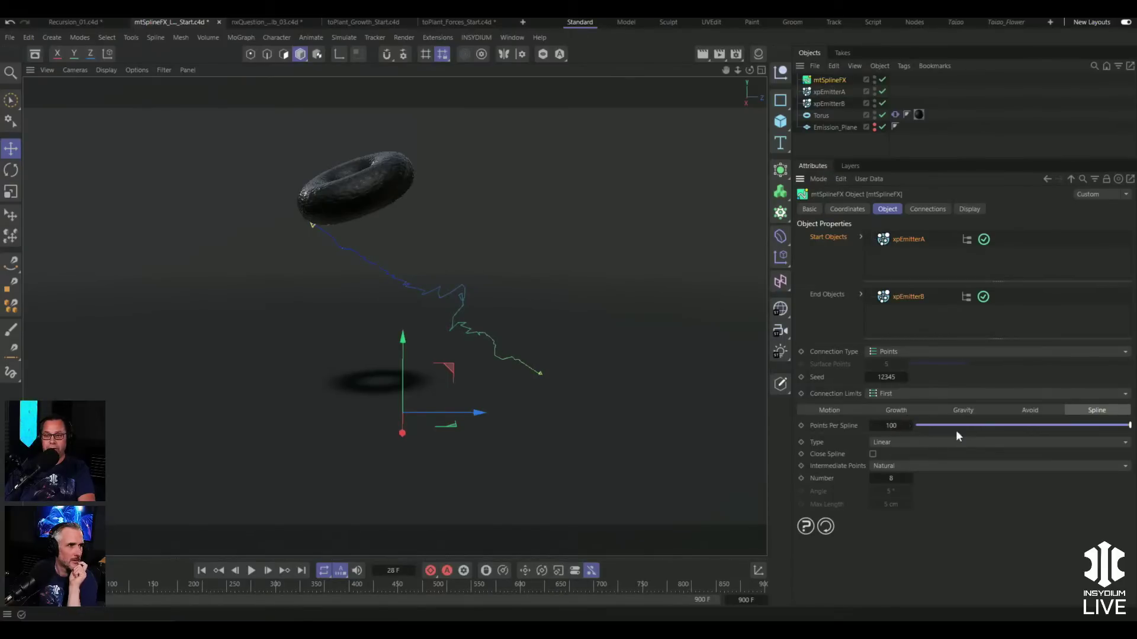
left_click_drag(976, 425, 1134, 479)
- Set the mtSplineFX motion's Large Noise Scale to 431.5 % and Small Noise Amplitude to 17.25 %
left_click(820, 411)
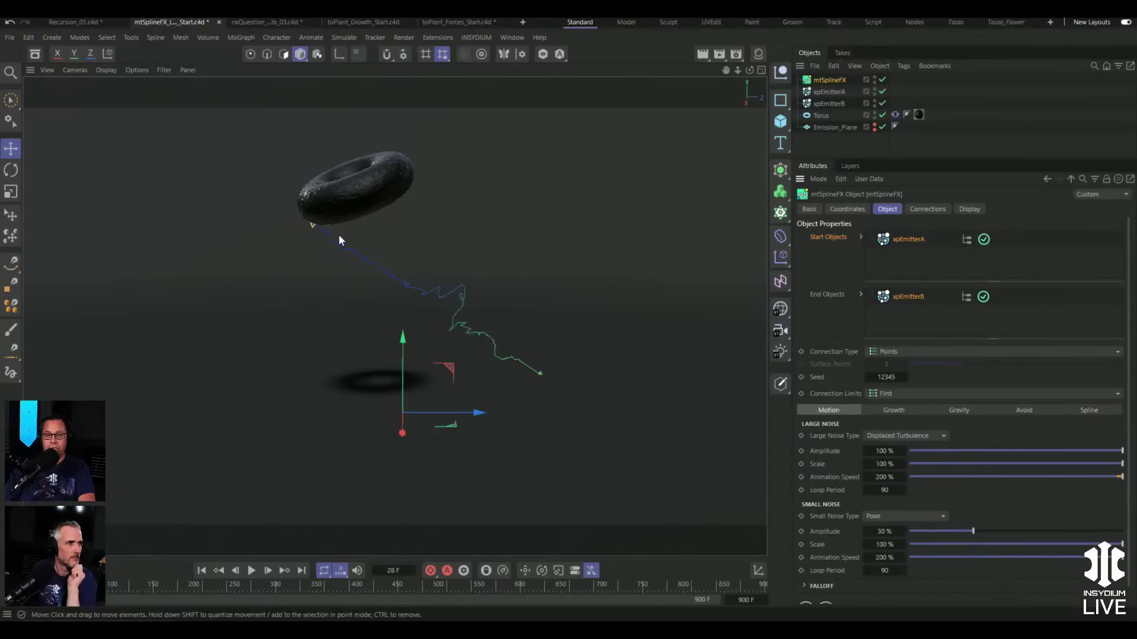
left_click_drag(937, 536, 879, 531)
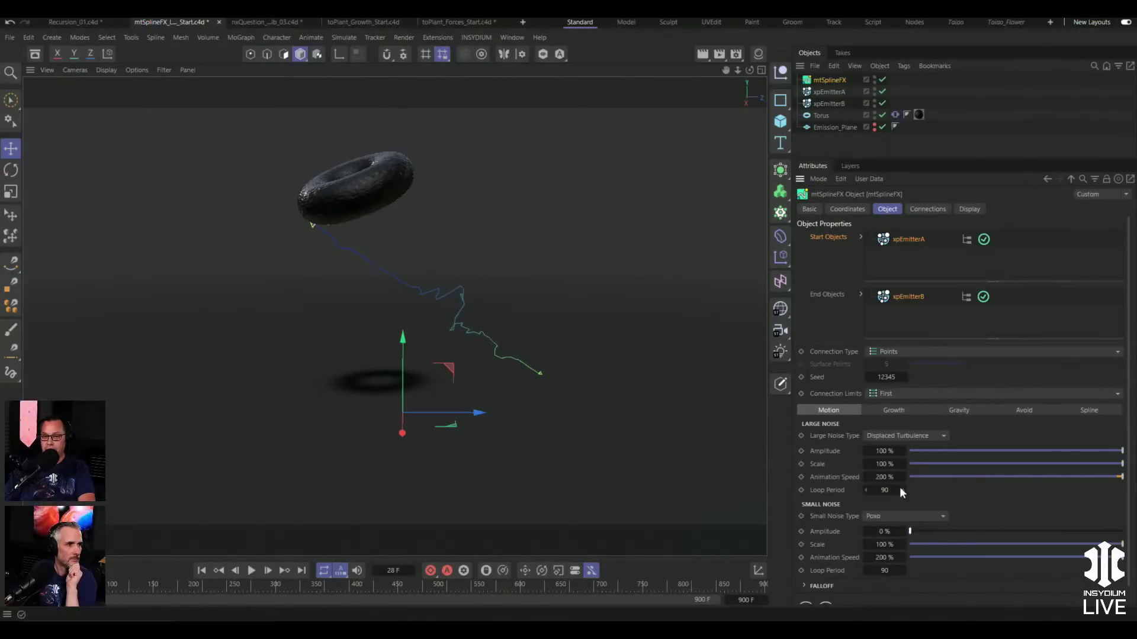
left_click_drag(886, 464, 920, 464)
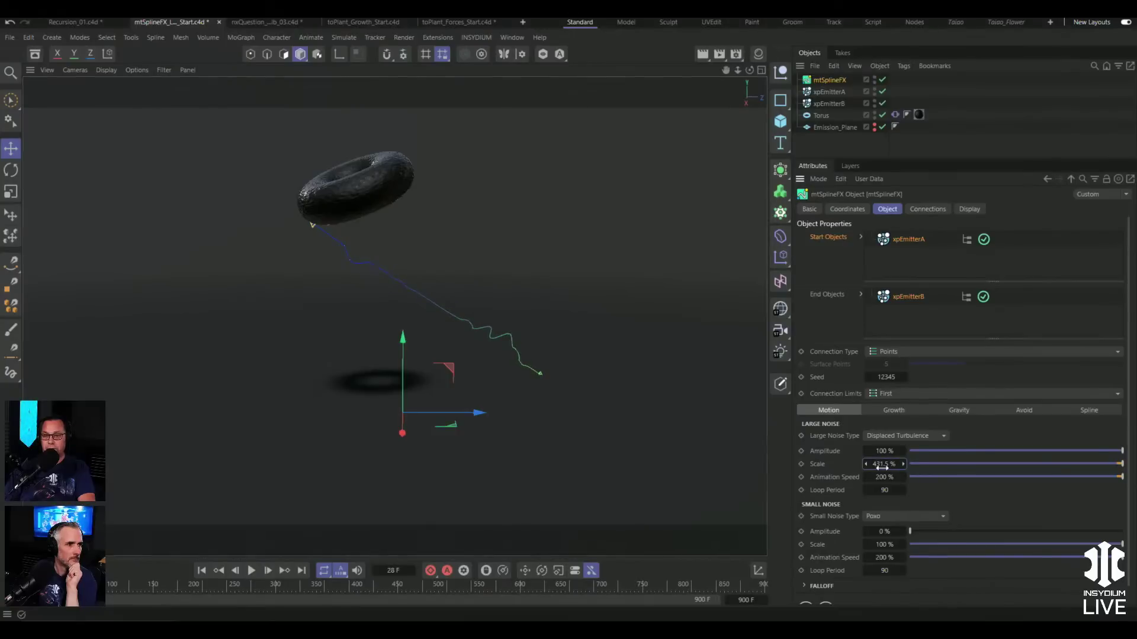
left_click(912, 532)
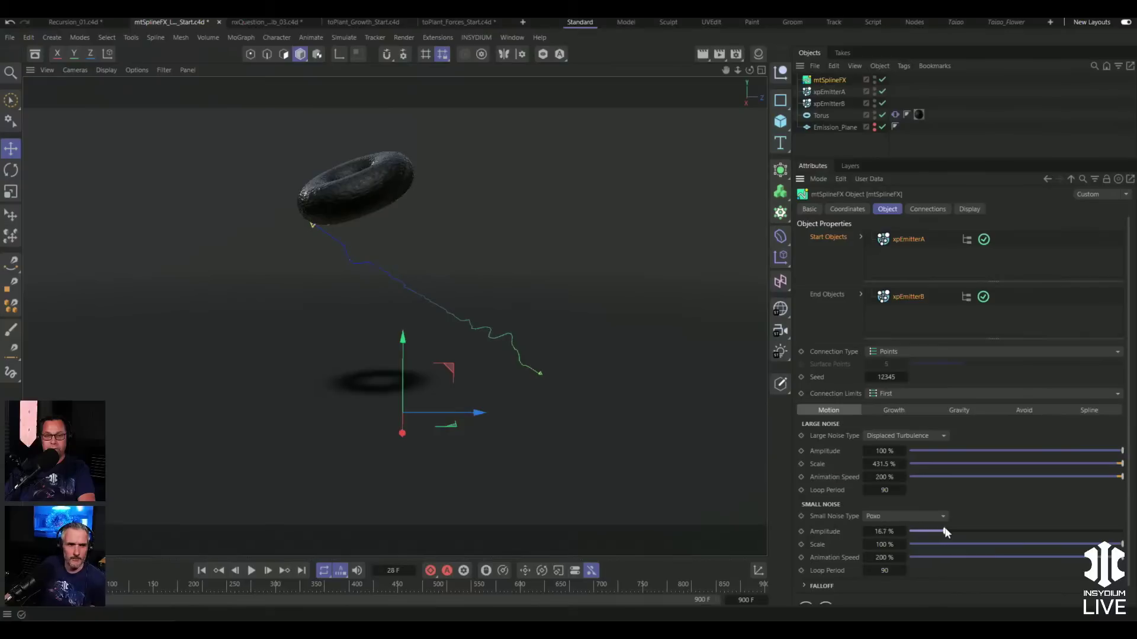
left_click_drag(945, 532, 946, 532)
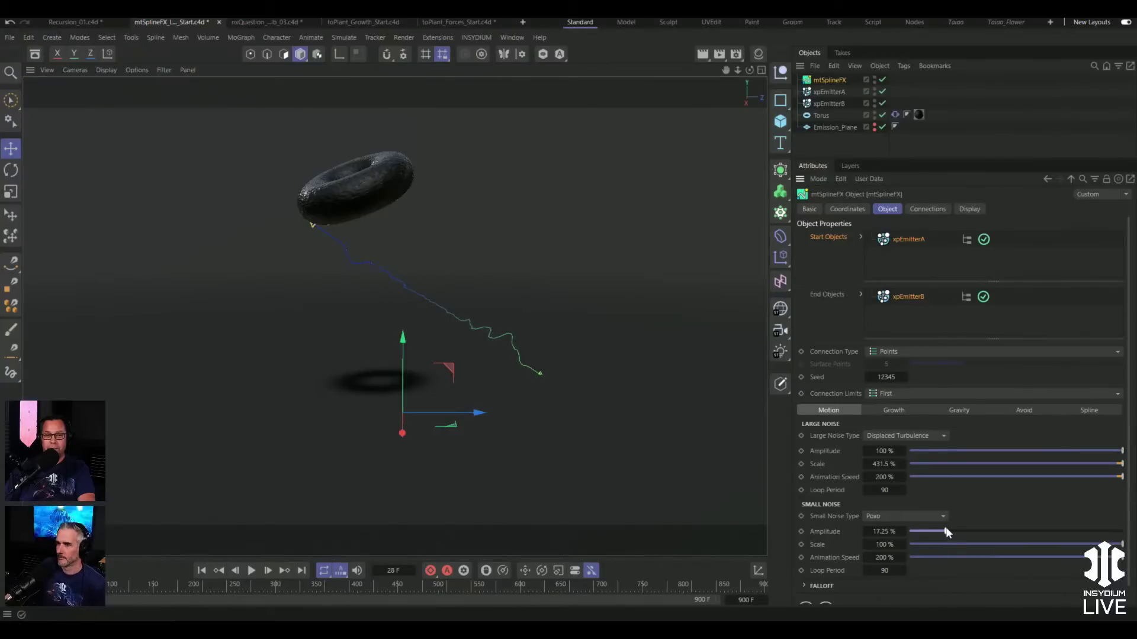
- Make the mtSplineFX display gradient blue at both ends with a white knot near the middle, and play the animation
left_click(970, 208)
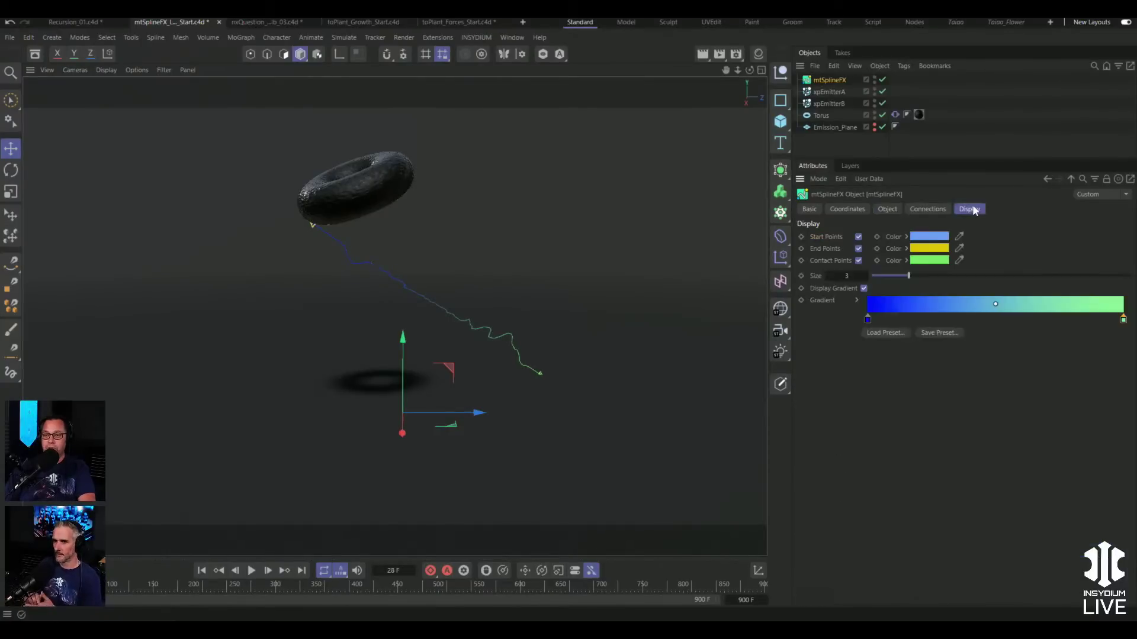
left_click_drag(1123, 318, 1005, 319)
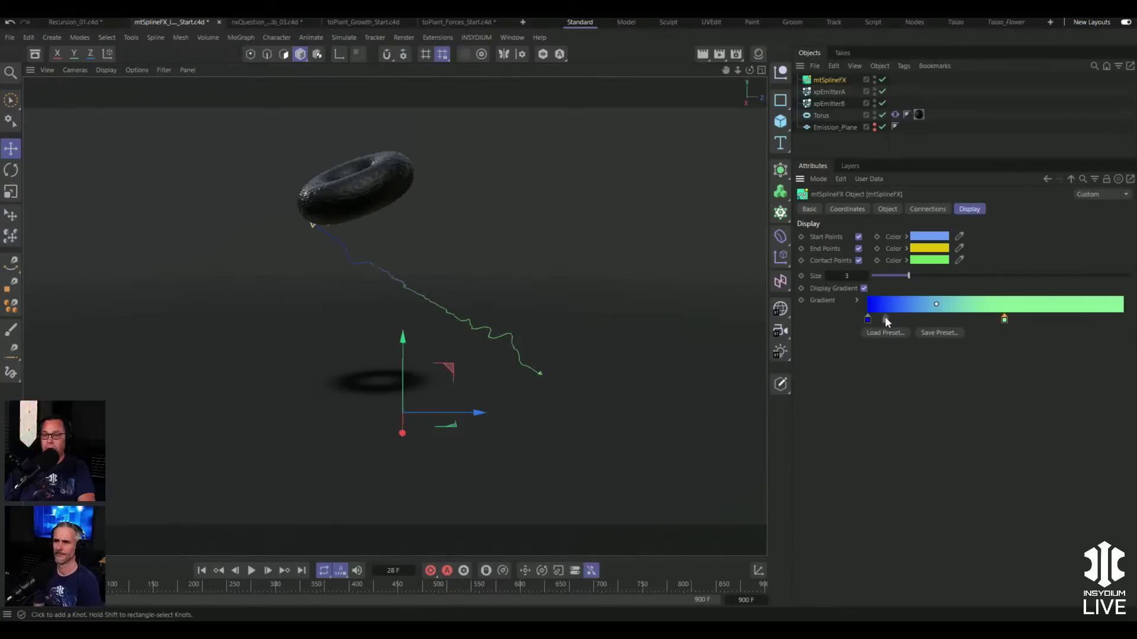
left_click(1125, 321)
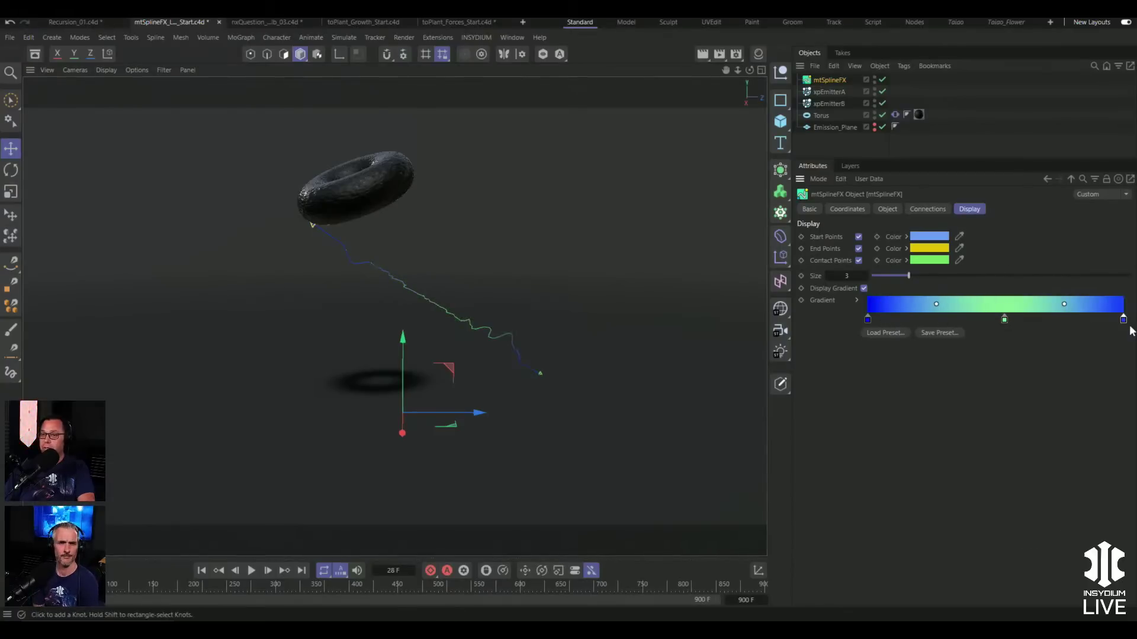
double_click(1006, 320)
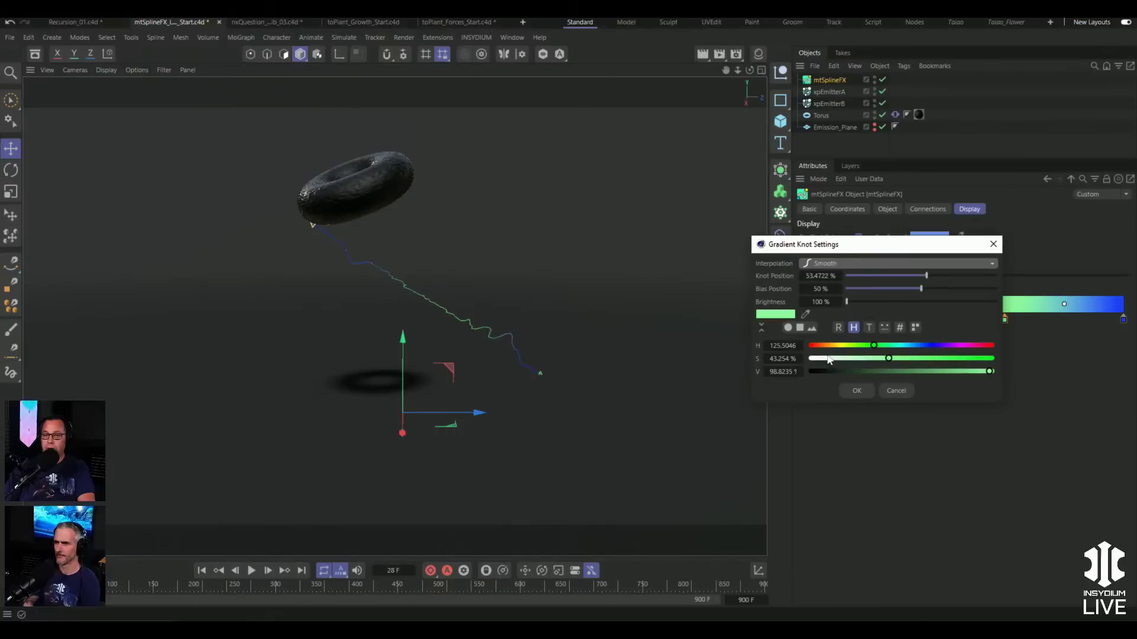
left_click_drag(826, 356, 781, 353)
left_click(850, 393)
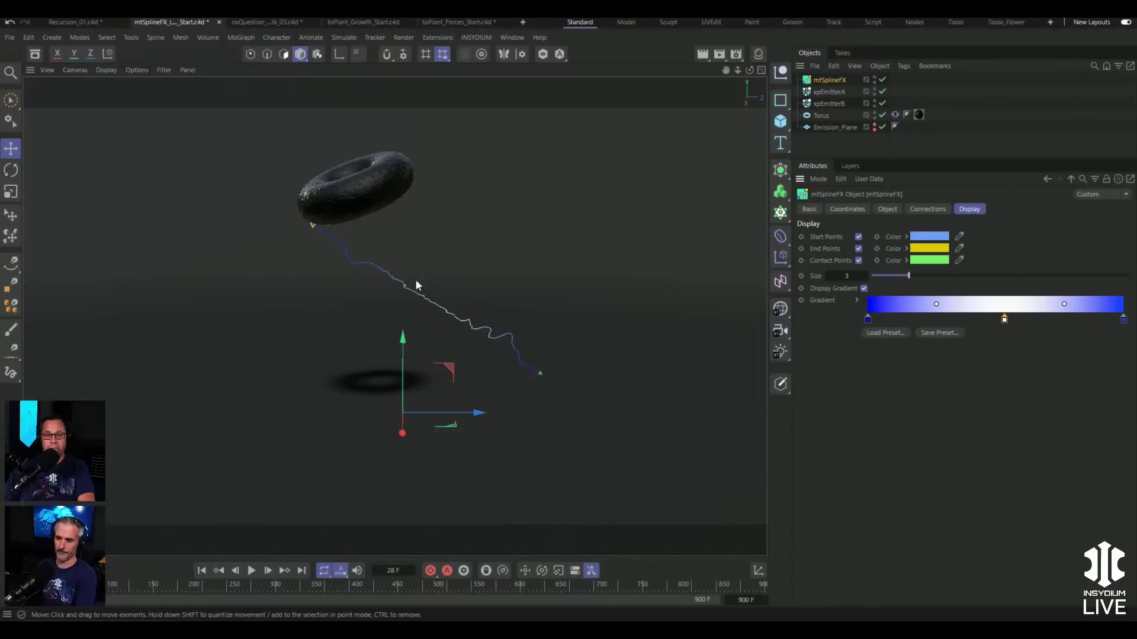
left_click(251, 571)
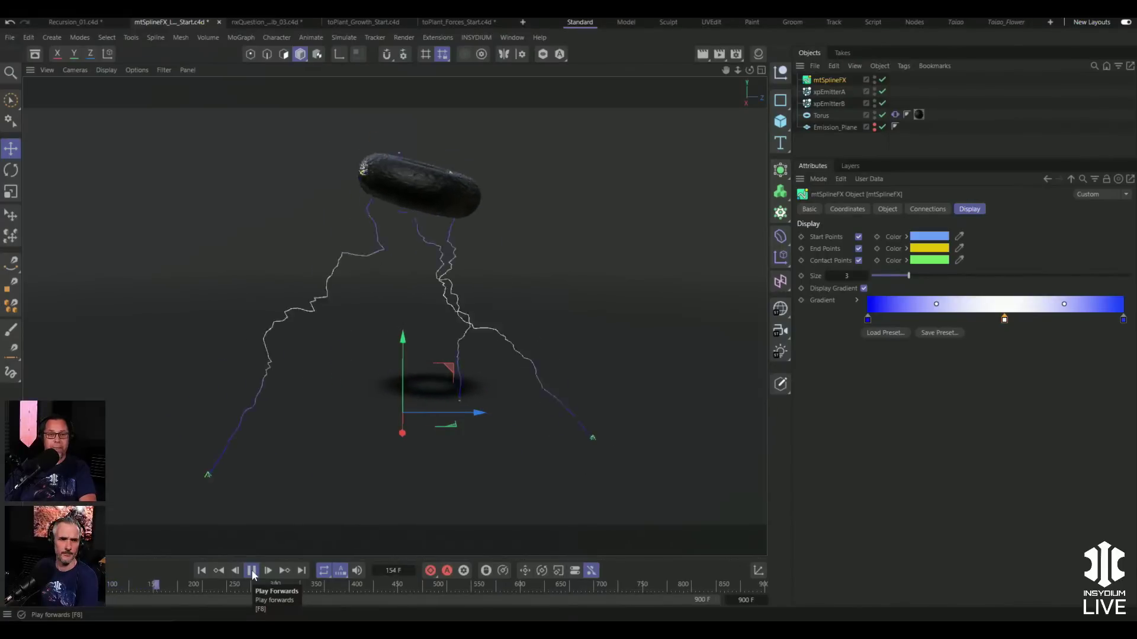
- Pause the animation at frame 187 and add an nxQuestion object to the scene
left_click(251, 571)
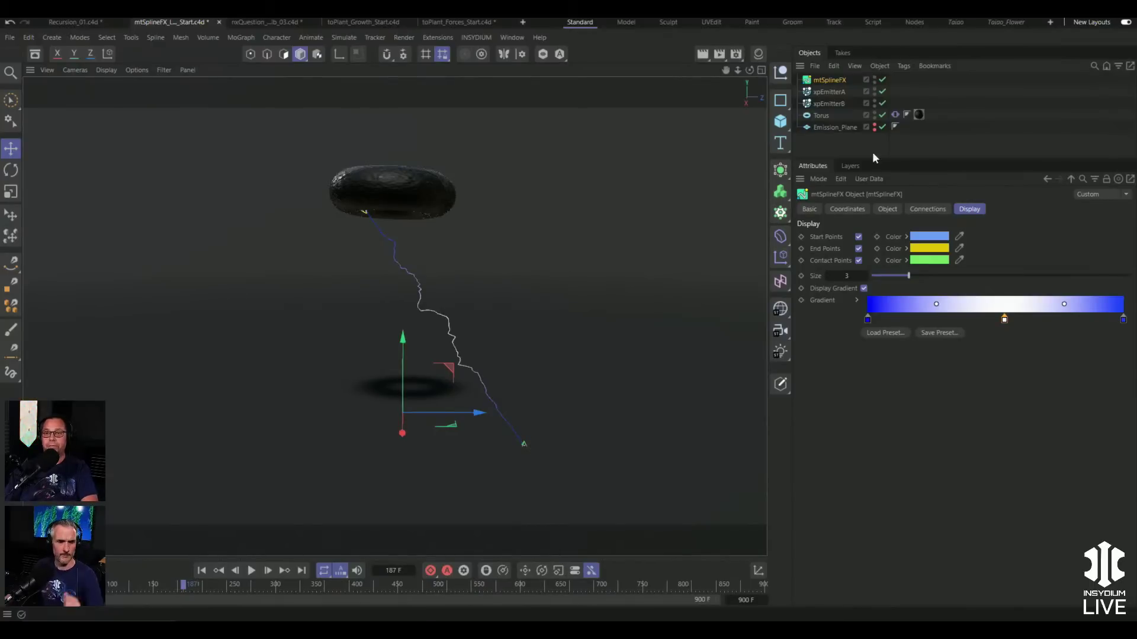
left_click(476, 37)
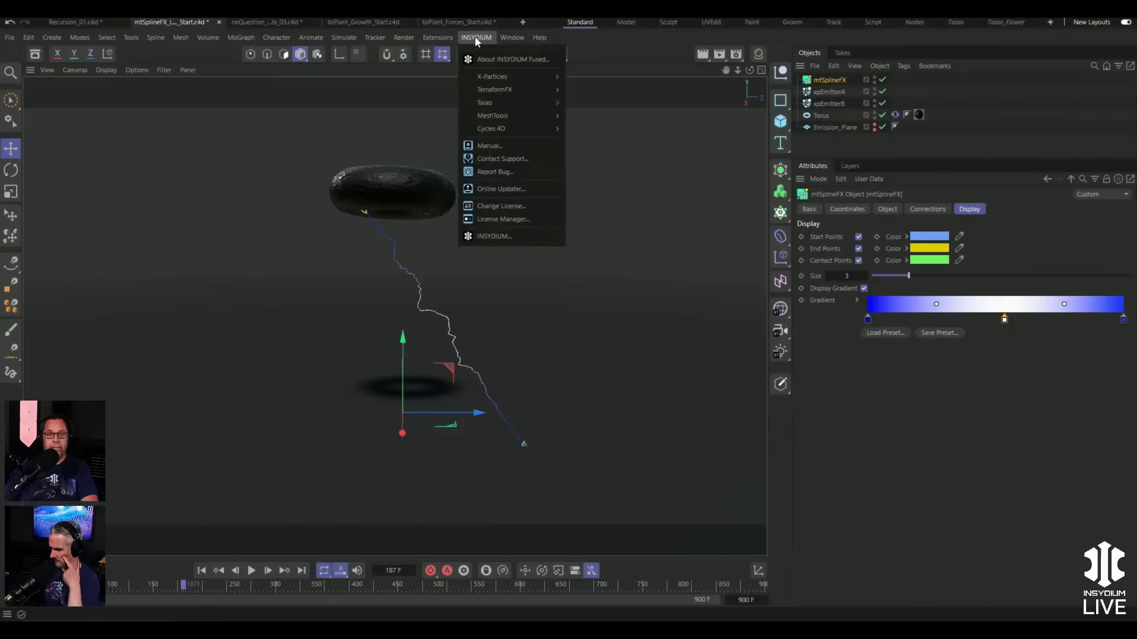
mouse_move(494, 75)
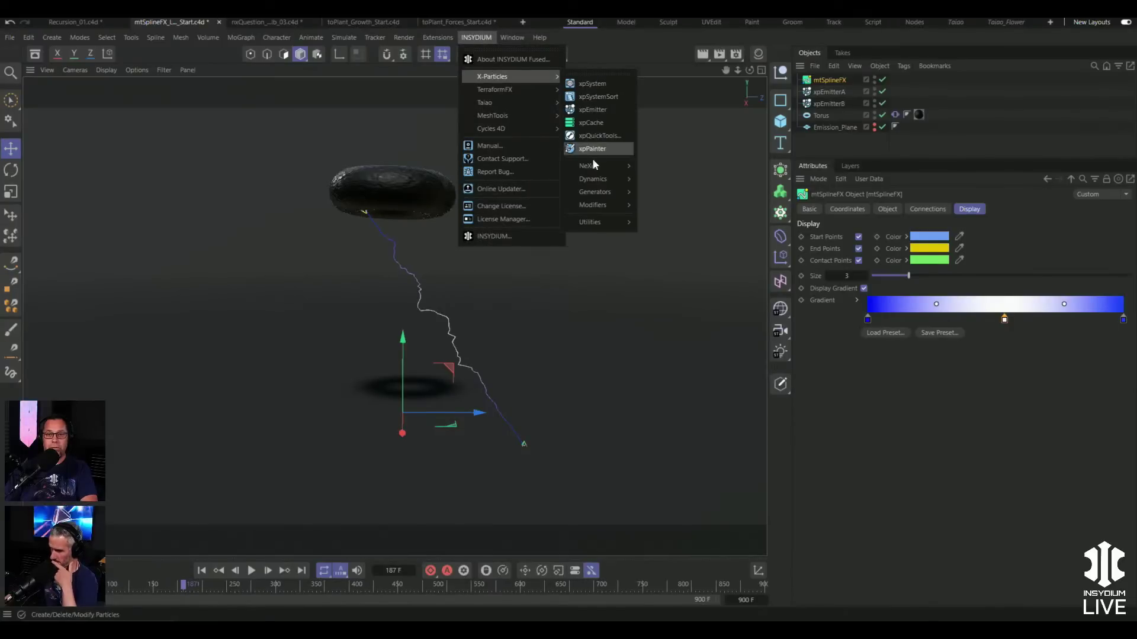
mouse_move(595, 166)
left_click(668, 229)
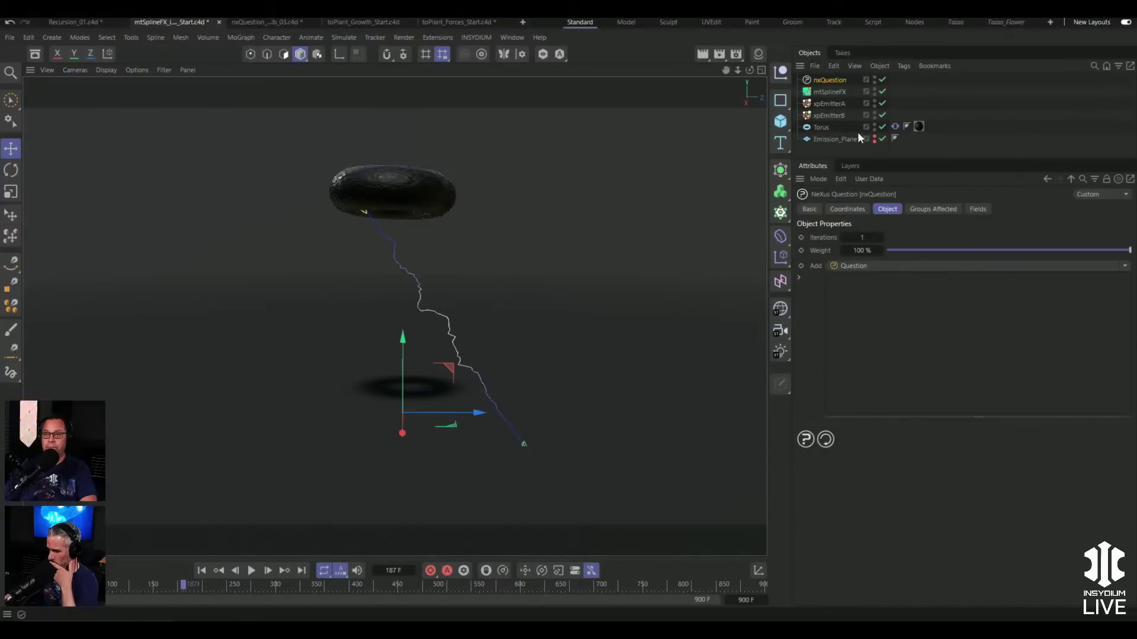
- Assign the nxQuestion object to xpEmitterA's Modifiers list
left_click(829, 104)
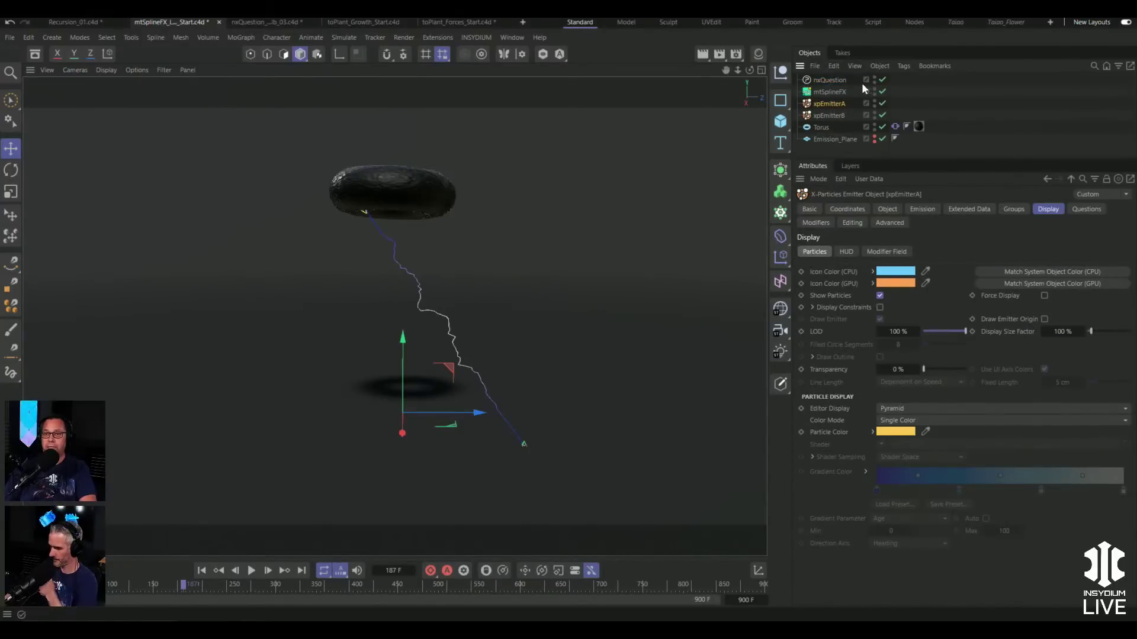
left_click(815, 223)
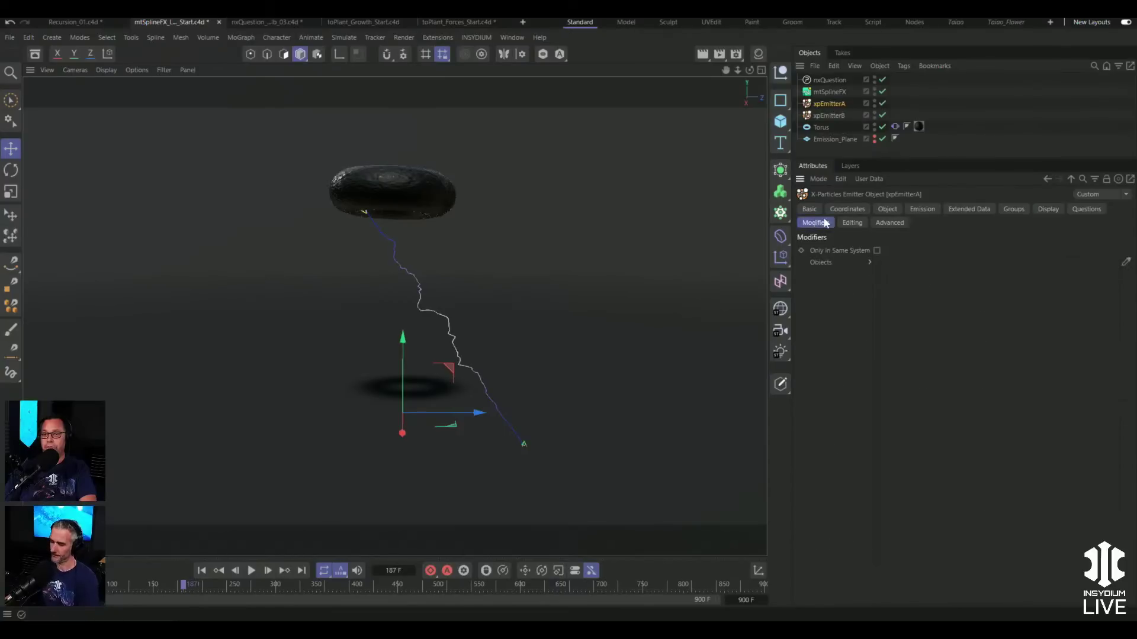
left_click_drag(840, 89, 927, 296)
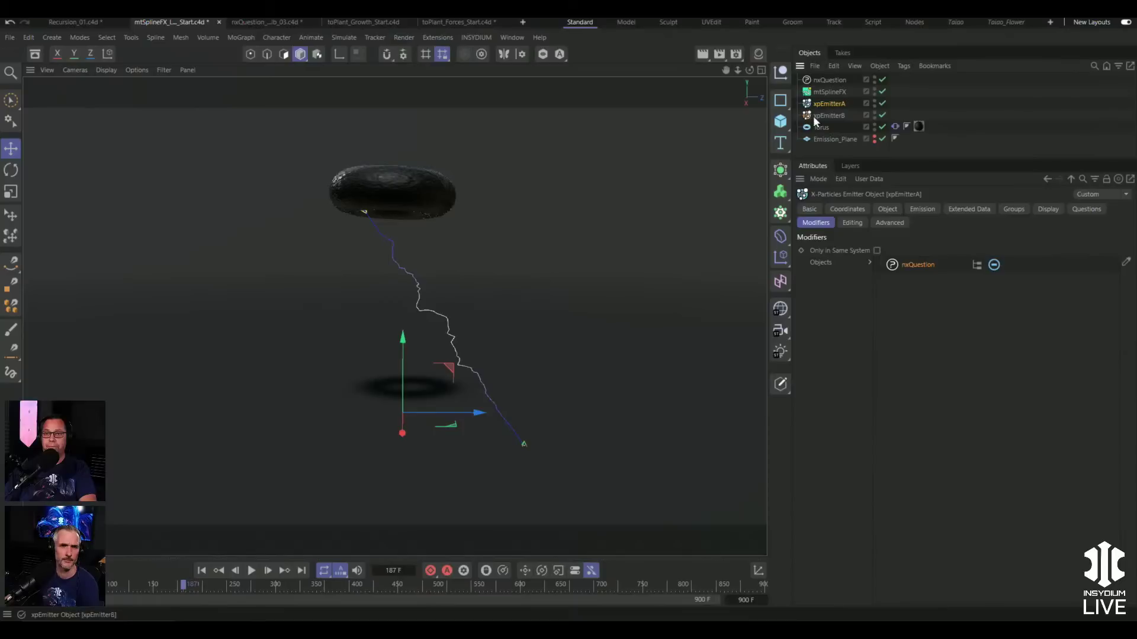
- Add a question to nxQuestion that checks whether the particle Age is greater than 0 F
left_click(823, 80)
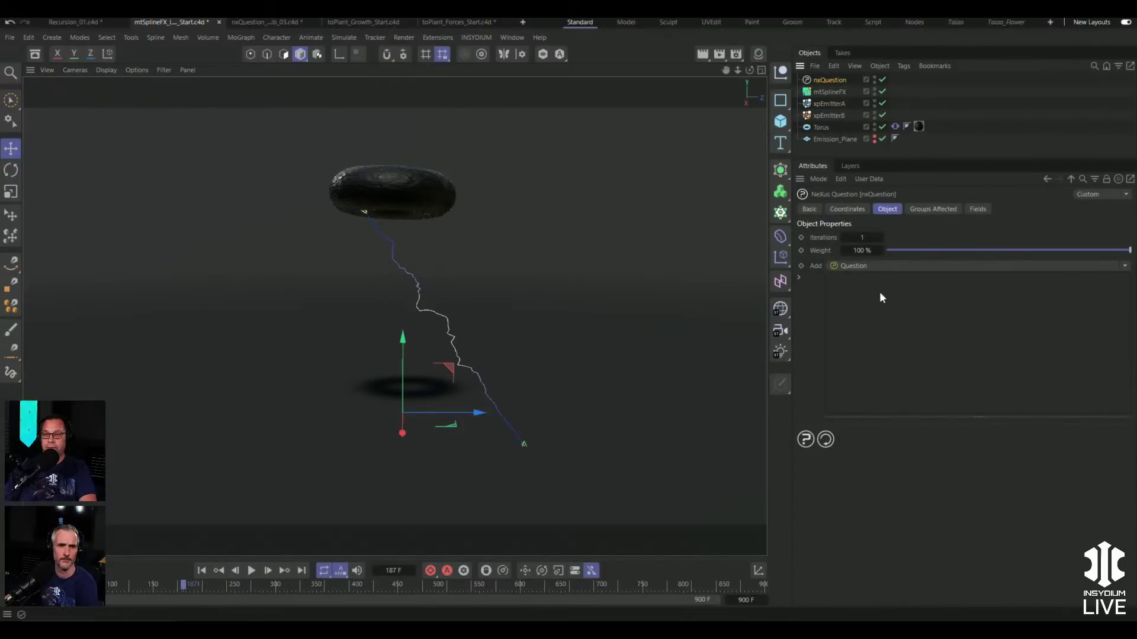
left_click(871, 266)
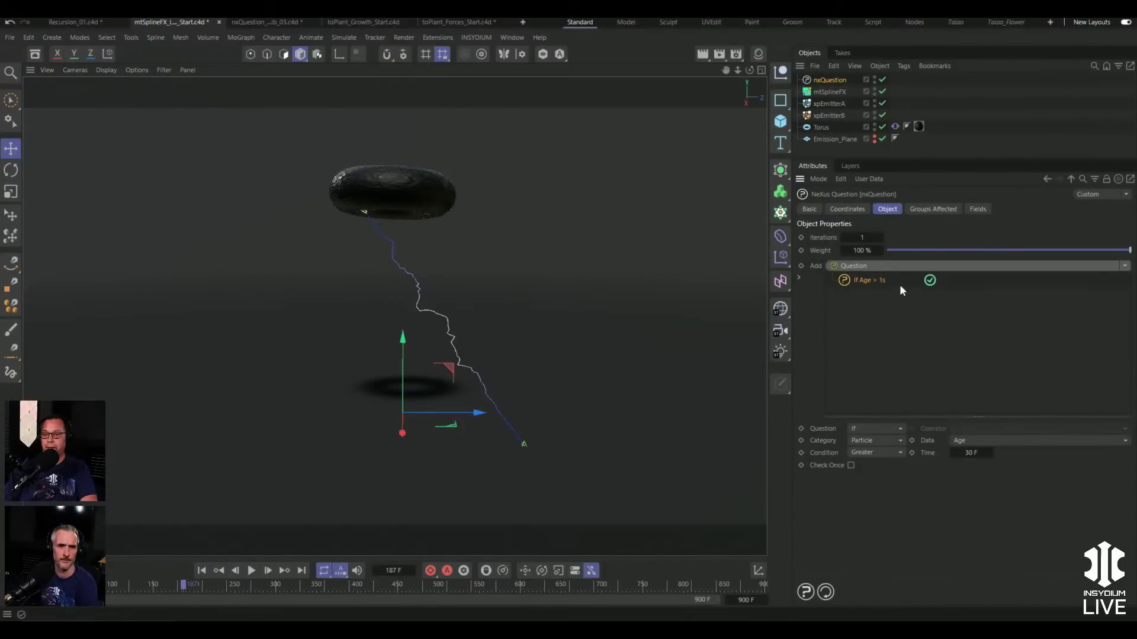
left_click(972, 453)
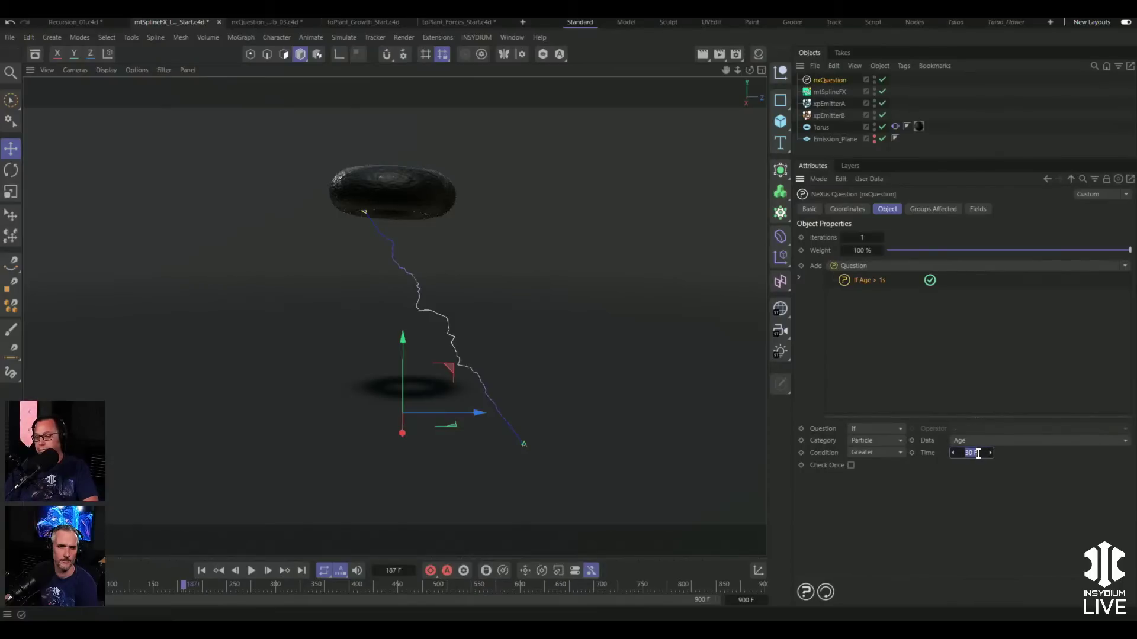
type("0")
key("Return")
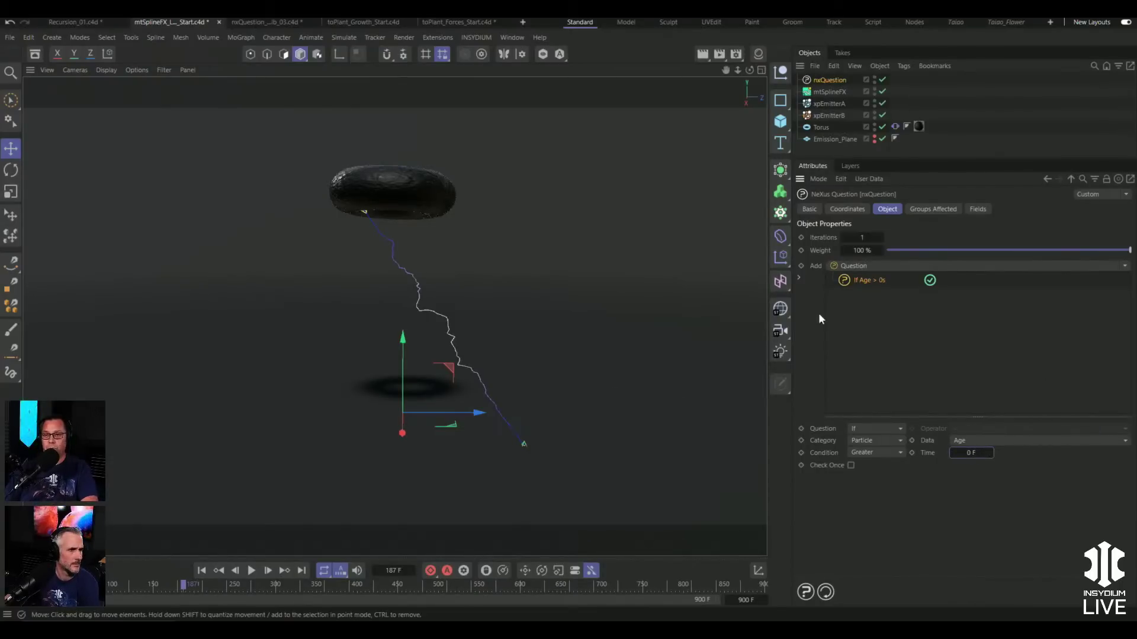
- Add an action under the age question, set it to Spawn and create a new emitter for it
left_click(884, 266)
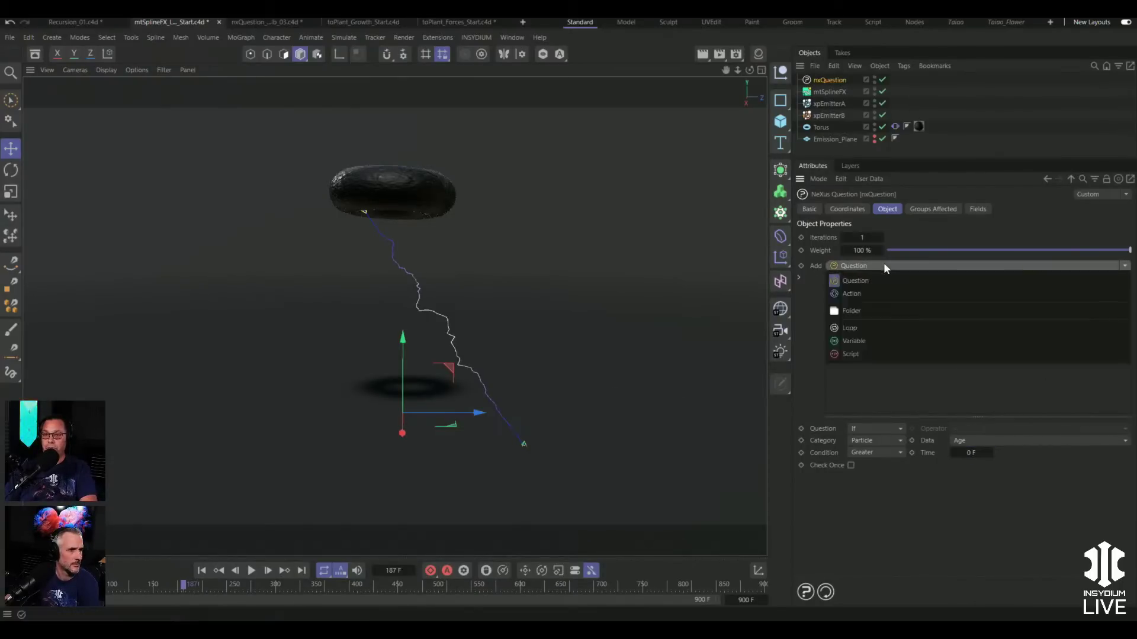
left_click(866, 293)
left_click(857, 428)
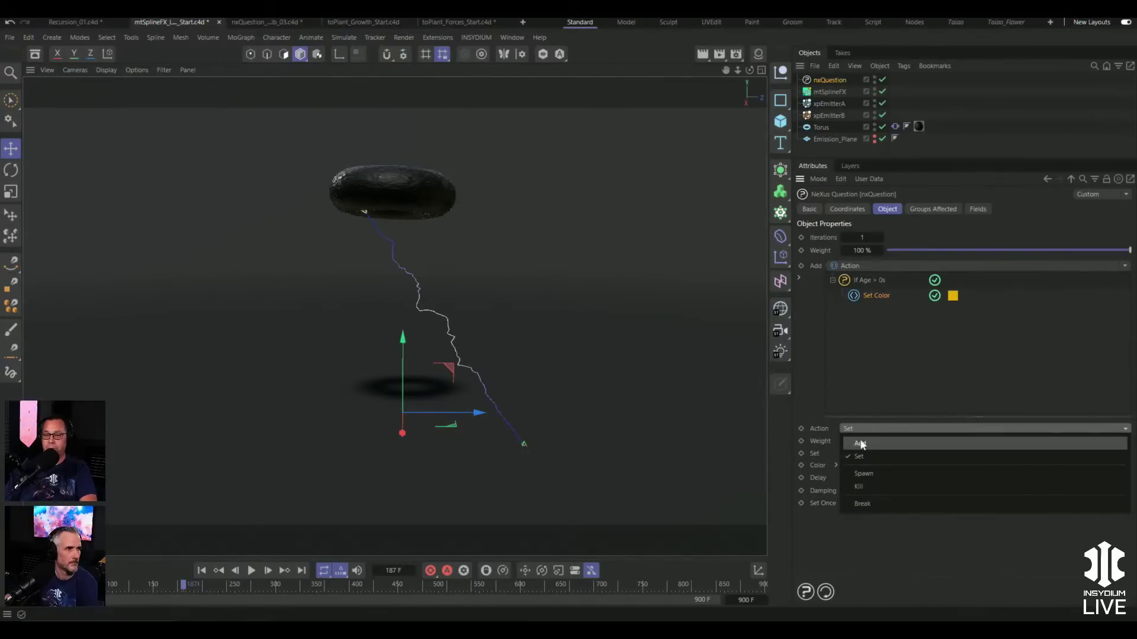
left_click(859, 475)
left_click(1095, 484)
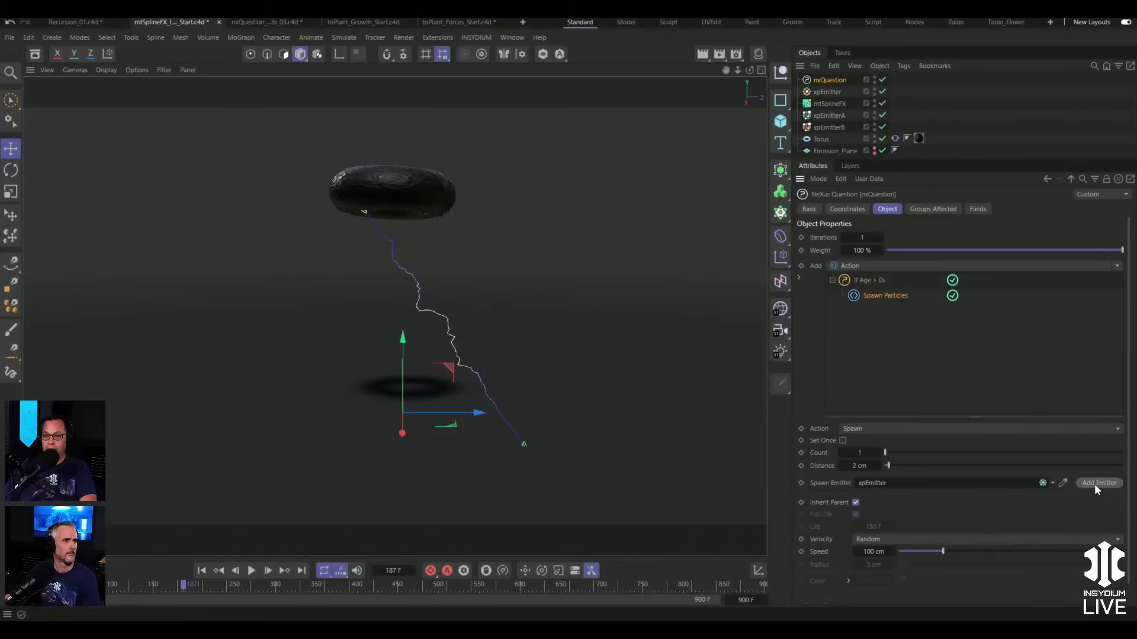
- Play the animation from the start up to frame 59 to check the spawned particles
left_click(202, 570)
left_click(251, 571)
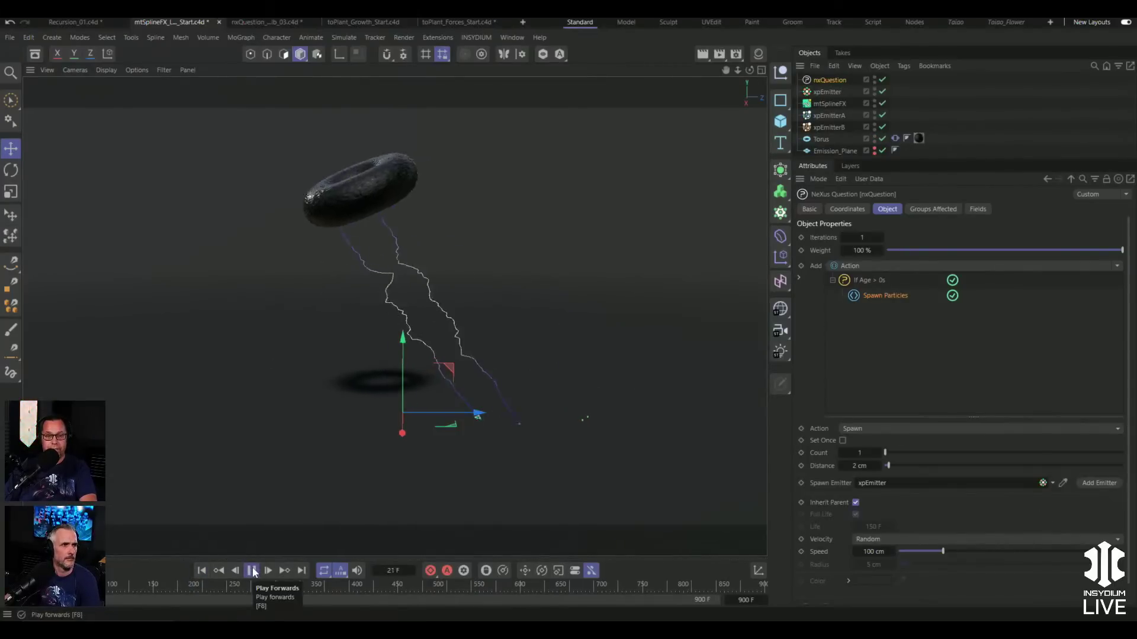
left_click(251, 571)
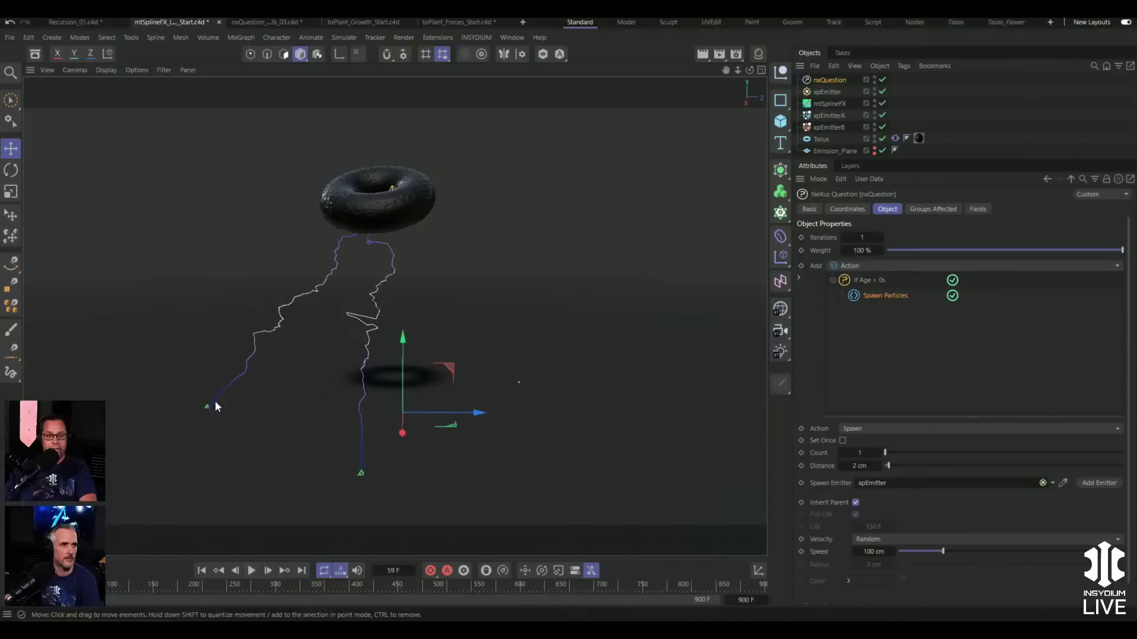
- Turn off Inherit Parent for the spawn action, set Count to 28 and Radius to 2 cm, and play up to frame 58
left_click(855, 503)
scroll(906, 476, "down", 1)
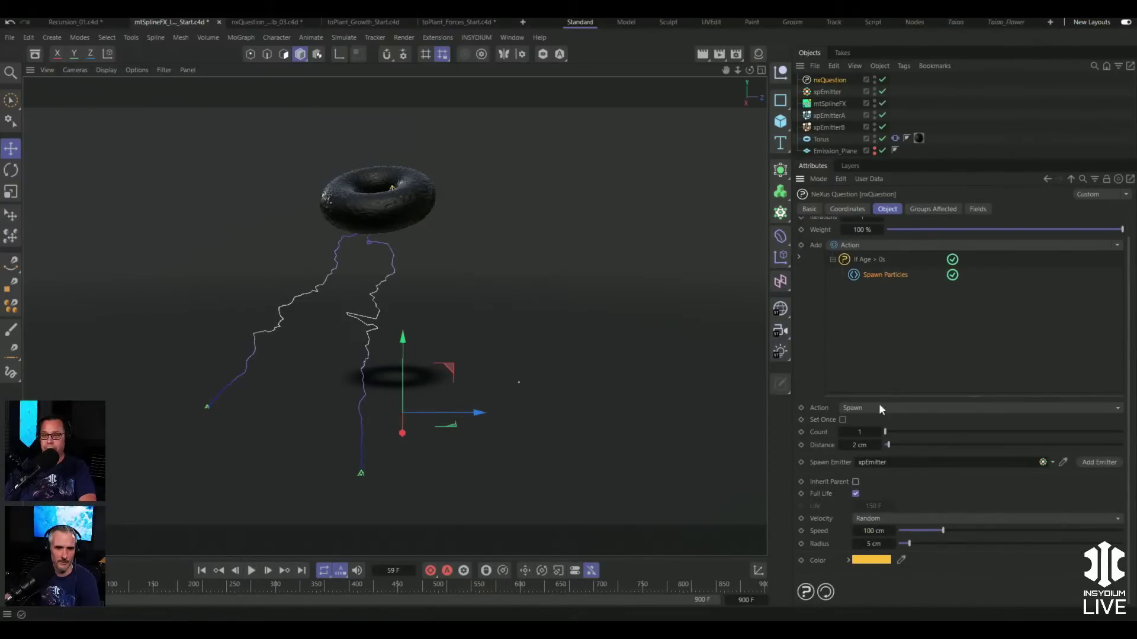
left_click_drag(886, 434, 949, 434)
left_click_drag(909, 544, 904, 546)
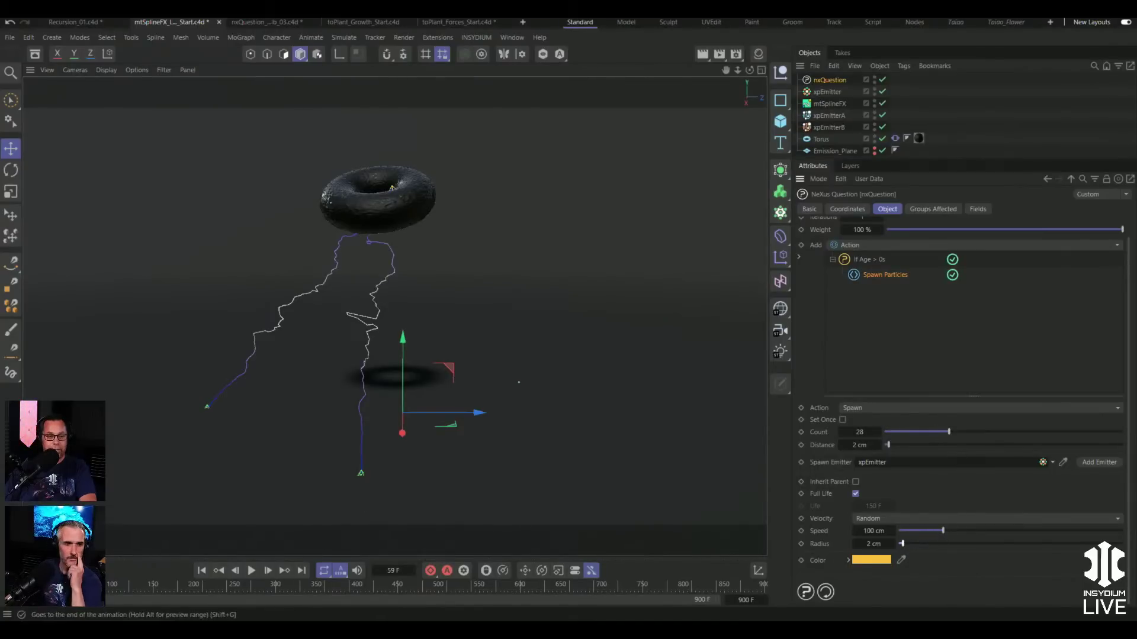
left_click(251, 571)
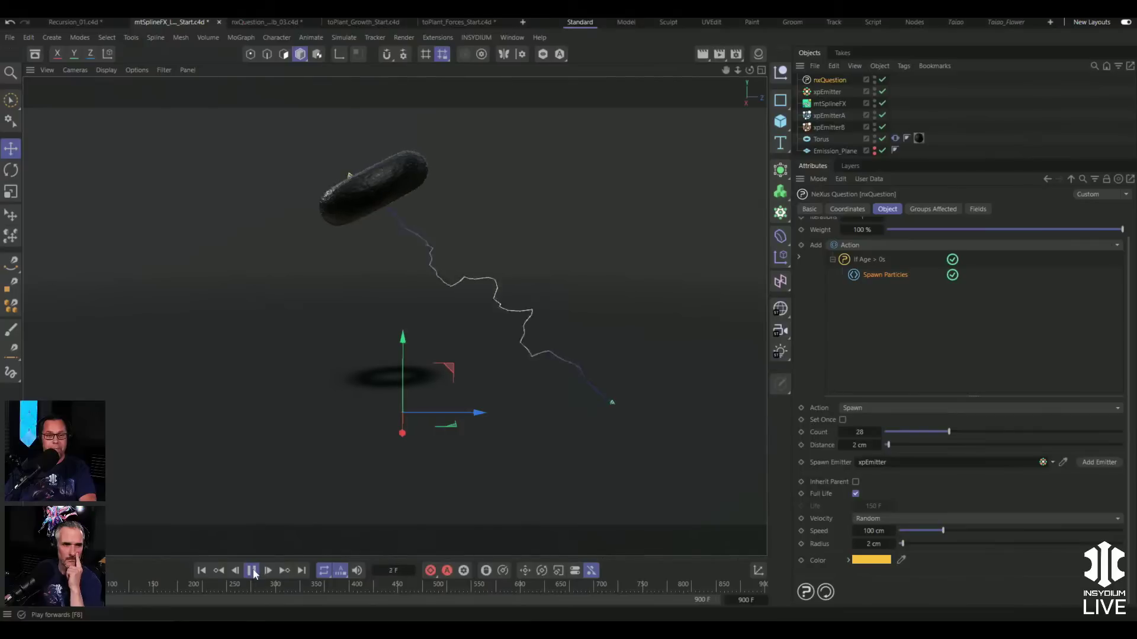
left_click(251, 570)
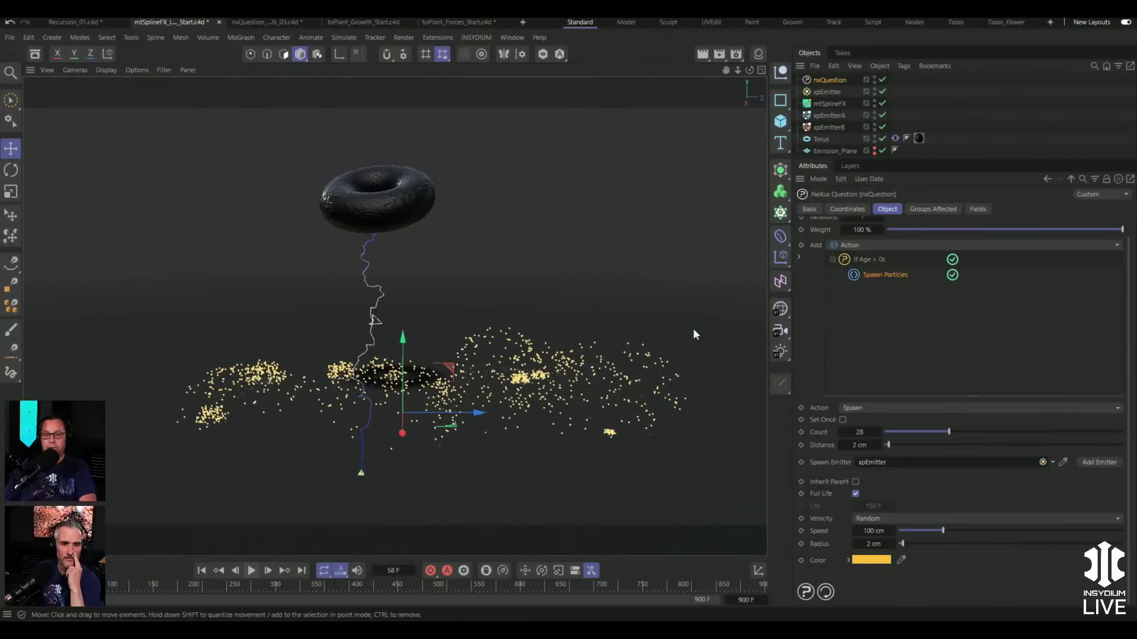
- Add an nxGravity modifier with a Gravity Strength of 150 cm and a Variation of 20 cm
left_click(473, 37)
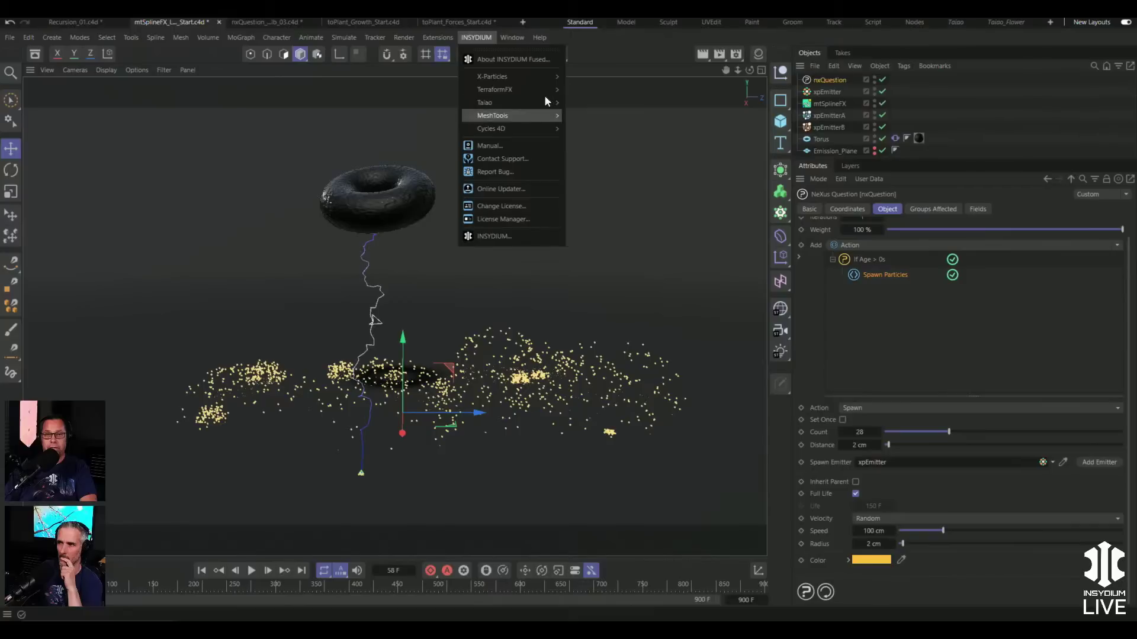
mouse_move(545, 77)
mouse_move(613, 169)
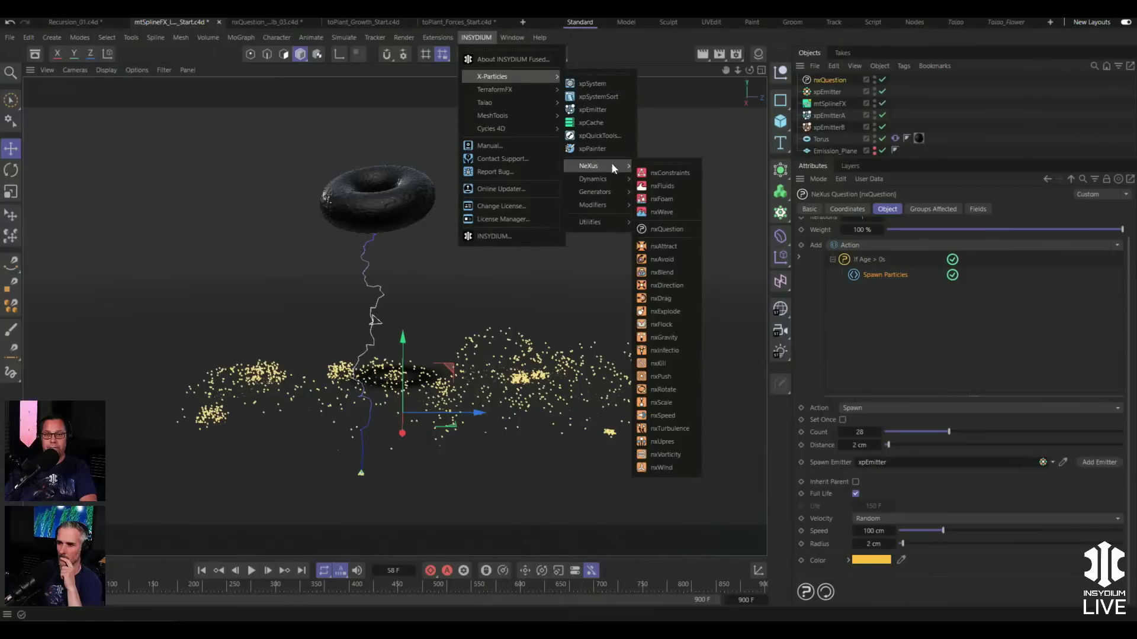
left_click(664, 337)
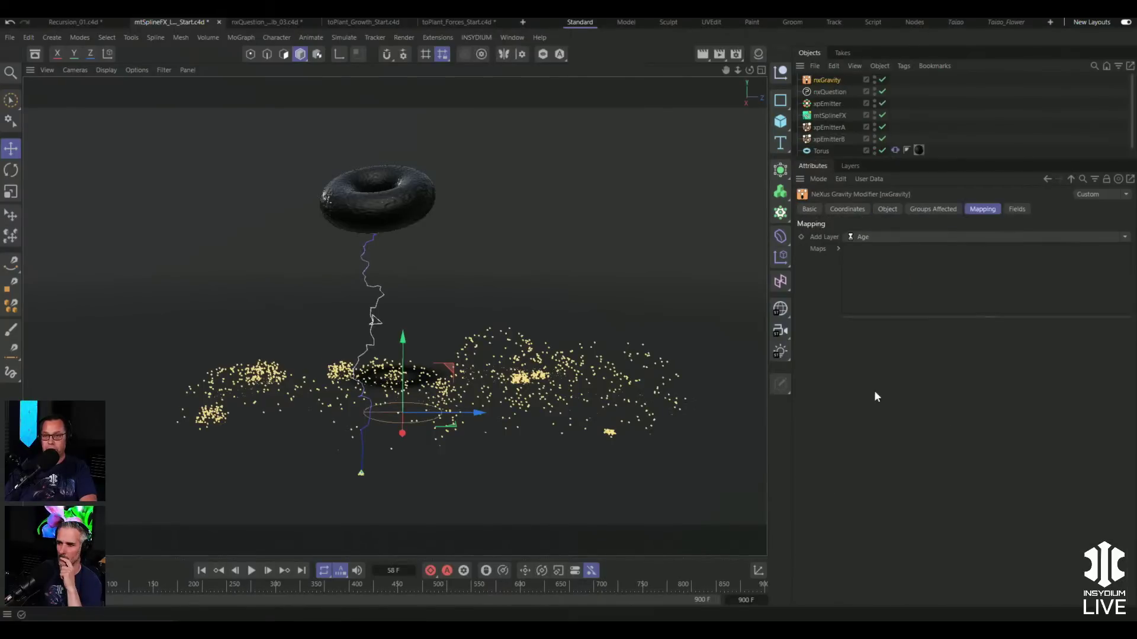
left_click(887, 209)
double_click(881, 250)
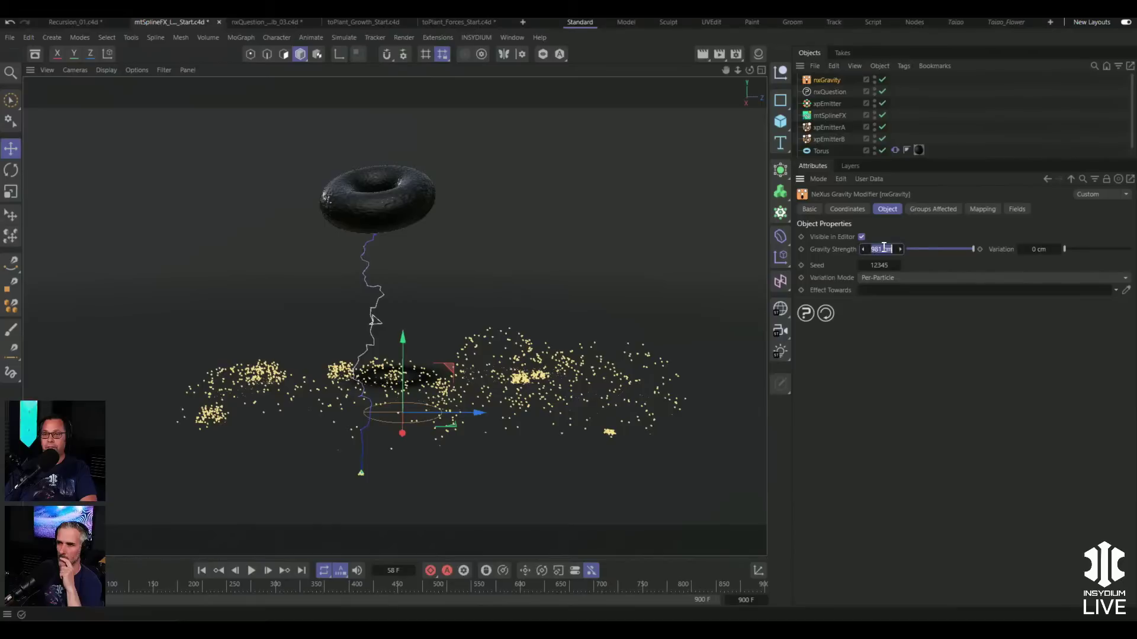
type("150")
key("Tab")
type("20")
key("Return")
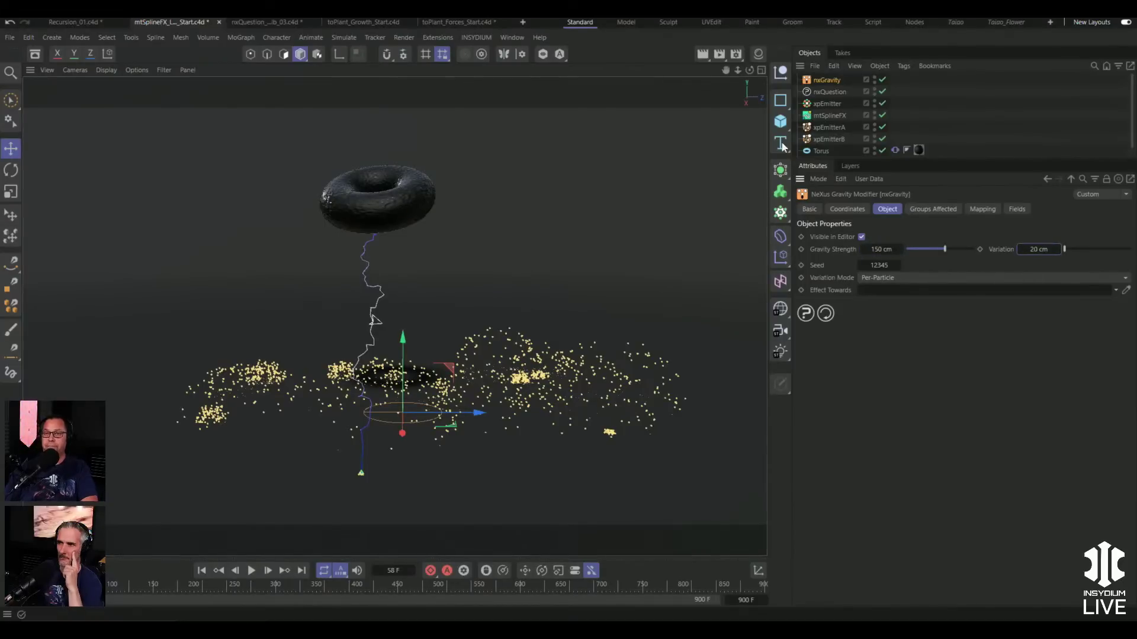
- Display xpEmitter's particles as Lines colored by Gradient (Parameter), using the black-red-orange-to-pale-yellow gradient preset
left_click(827, 104)
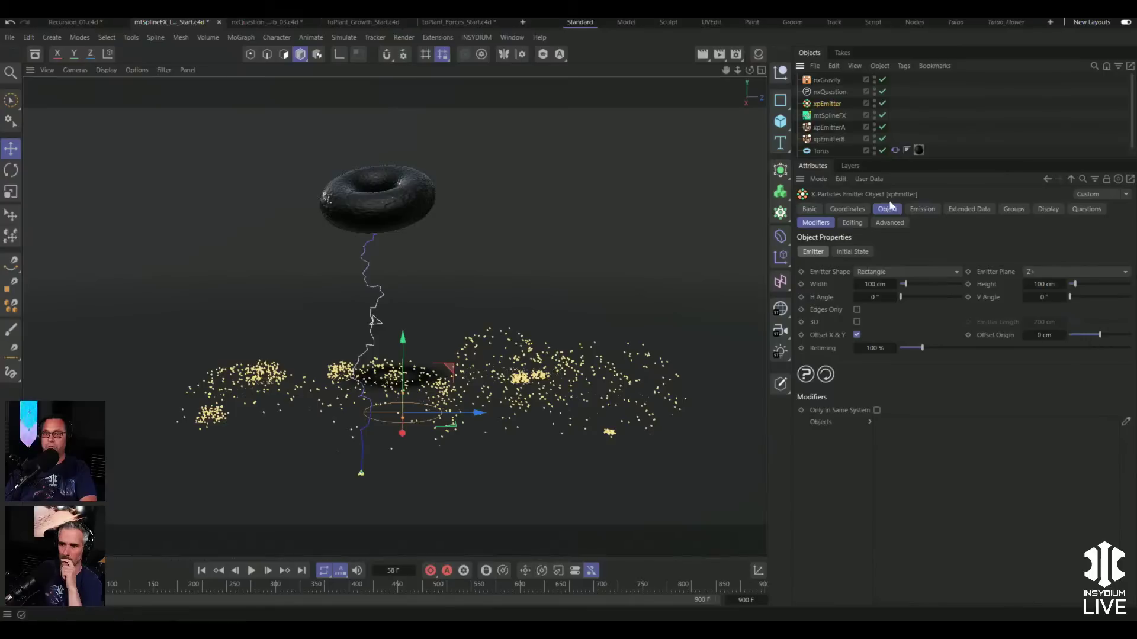
left_click(1048, 211)
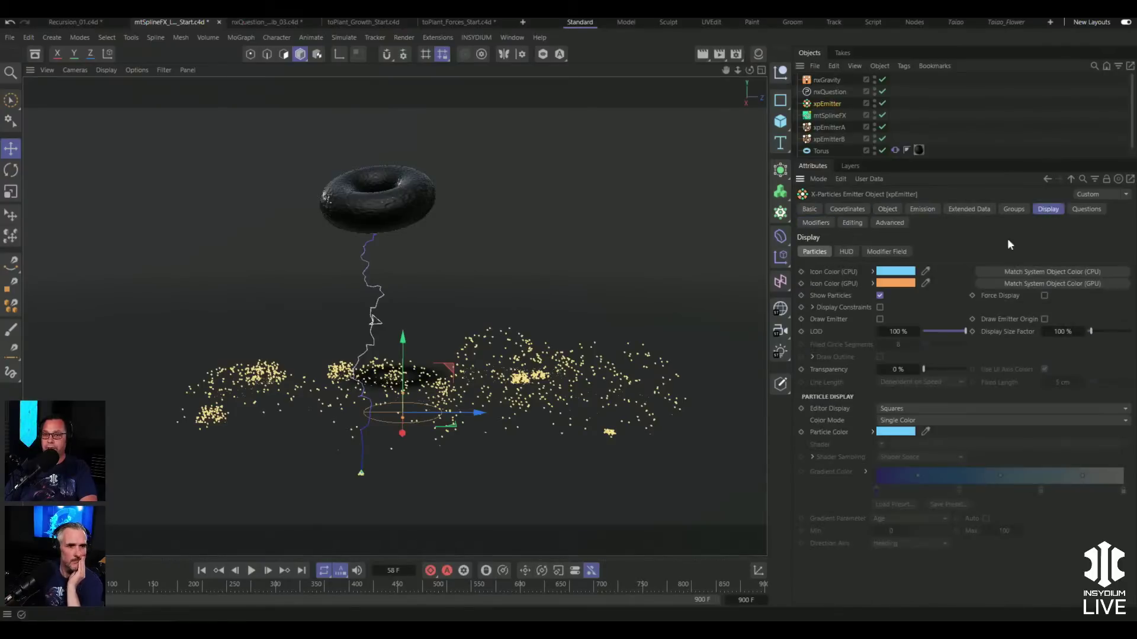
left_click(907, 409)
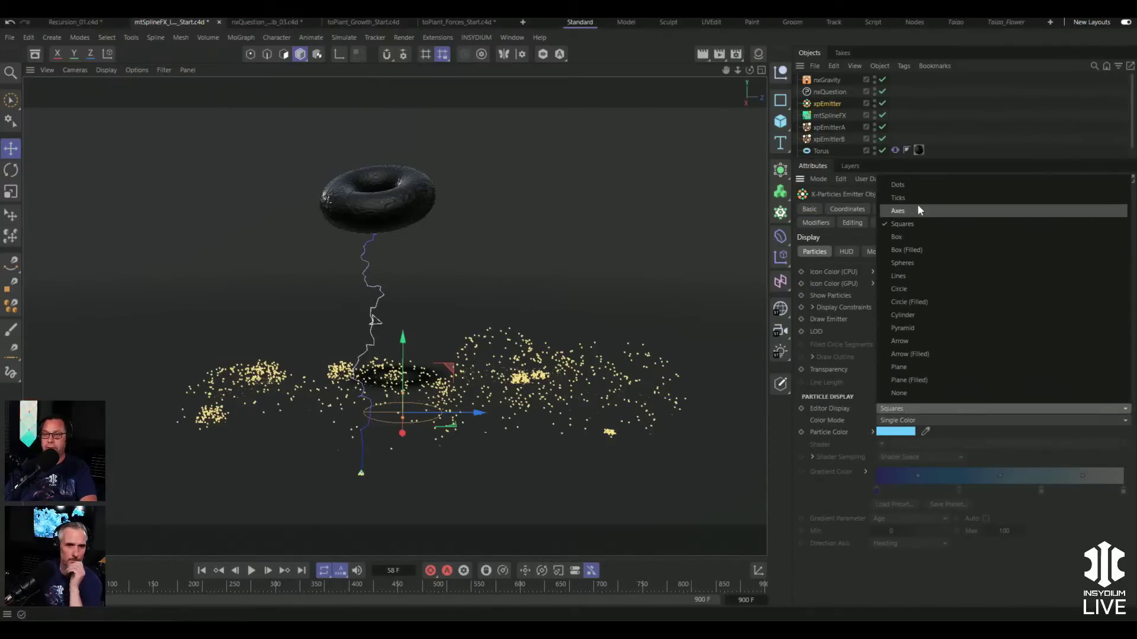
left_click(903, 276)
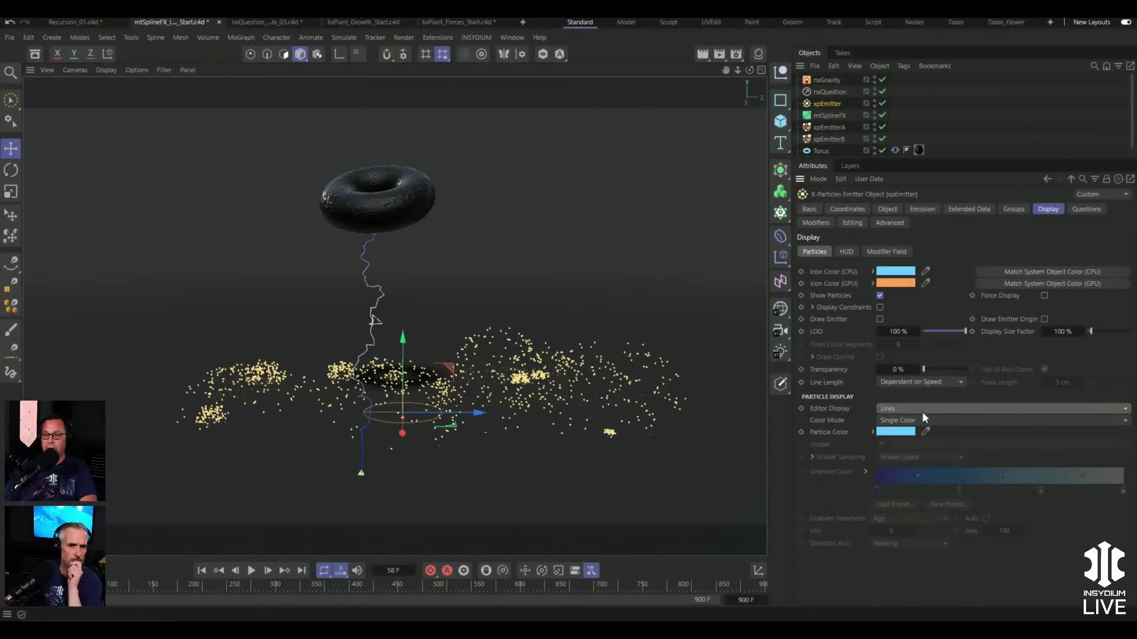
left_click(913, 421)
left_click(930, 485)
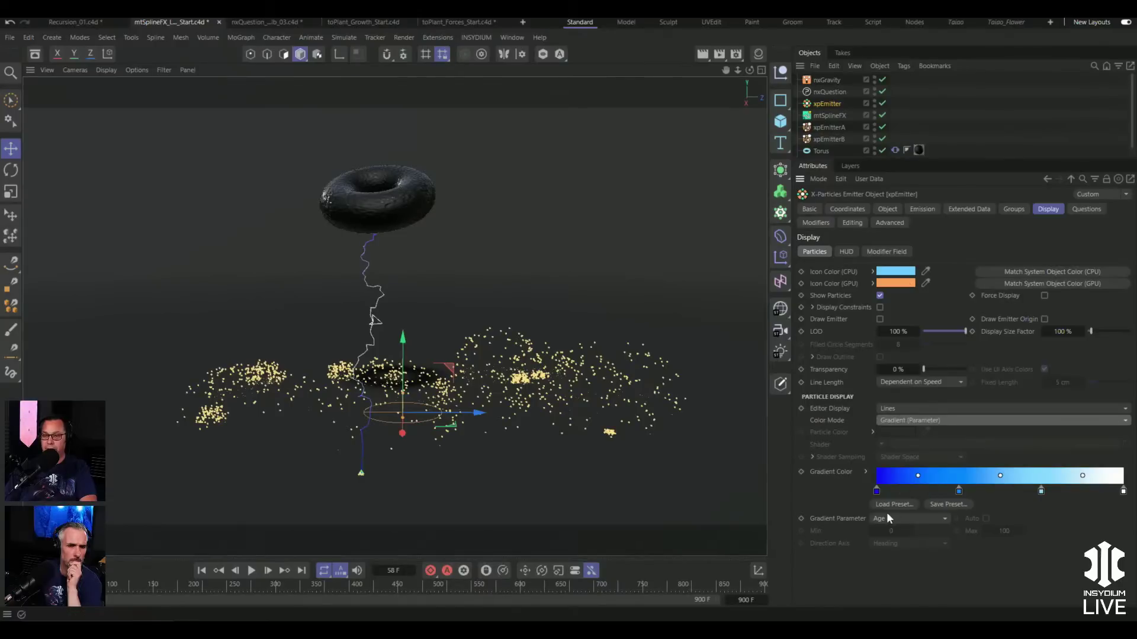
left_click(892, 503)
left_click(974, 281)
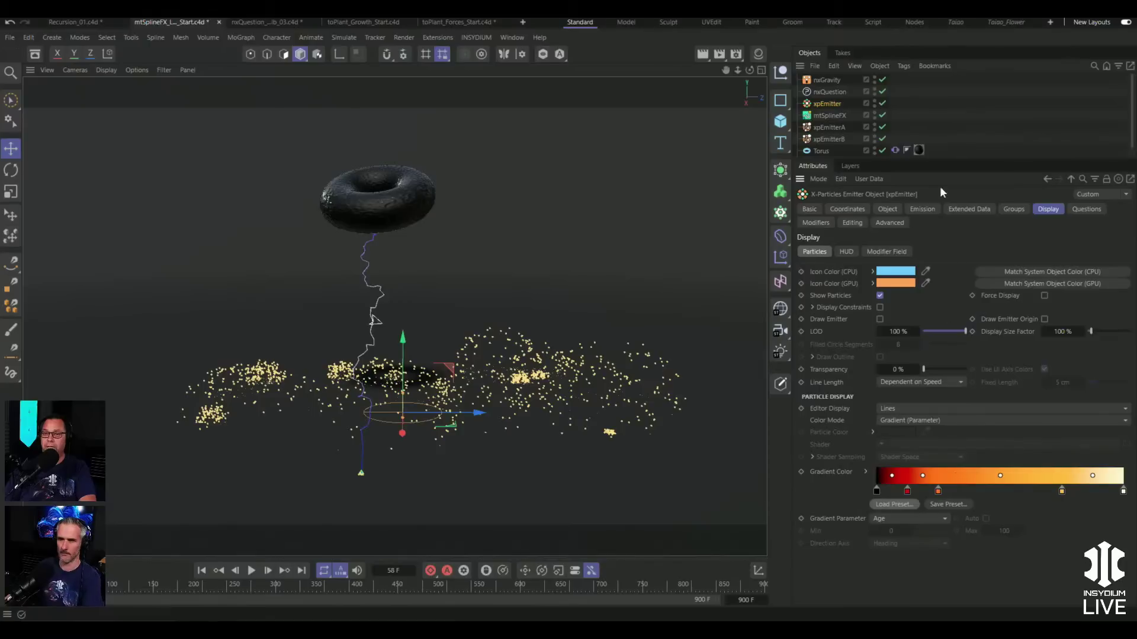
- Turn off Full Lifespan for xpEmitter and set its Lifespan to 15 F with a Variation of 10 F
left_click(922, 208)
left_click(860, 328)
left_click(878, 340)
type("15")
key("Tab")
type("10")
key("Return")
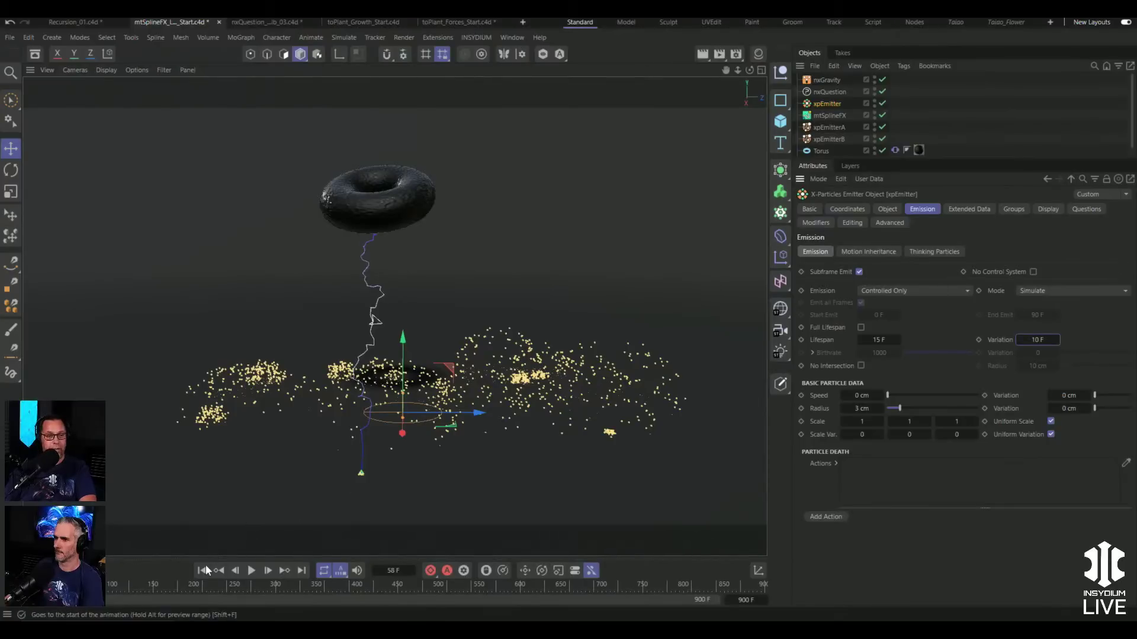
- Play the animation from the start up to frame 257 to review the short-lived sparks where the arcs land
left_click(203, 570)
left_click(251, 570)
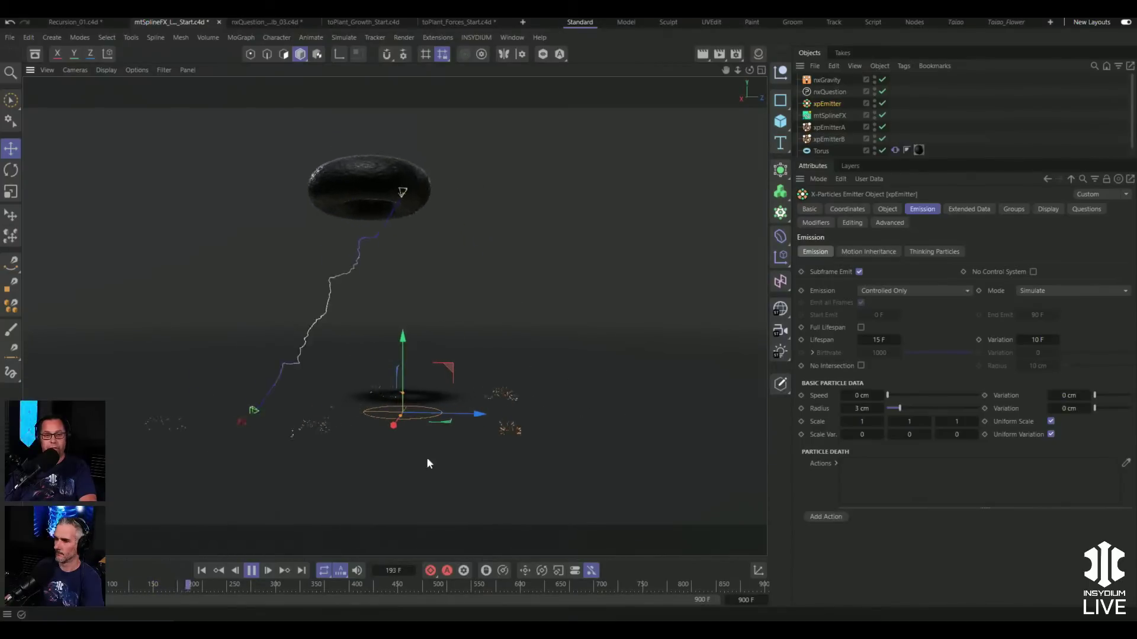
left_click(250, 571)
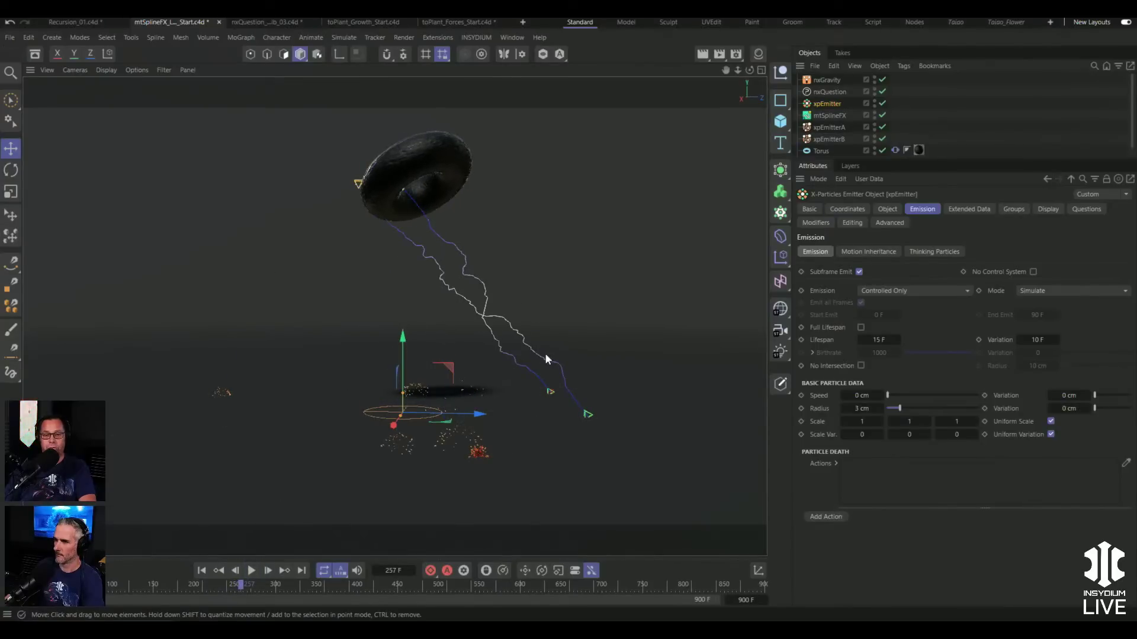
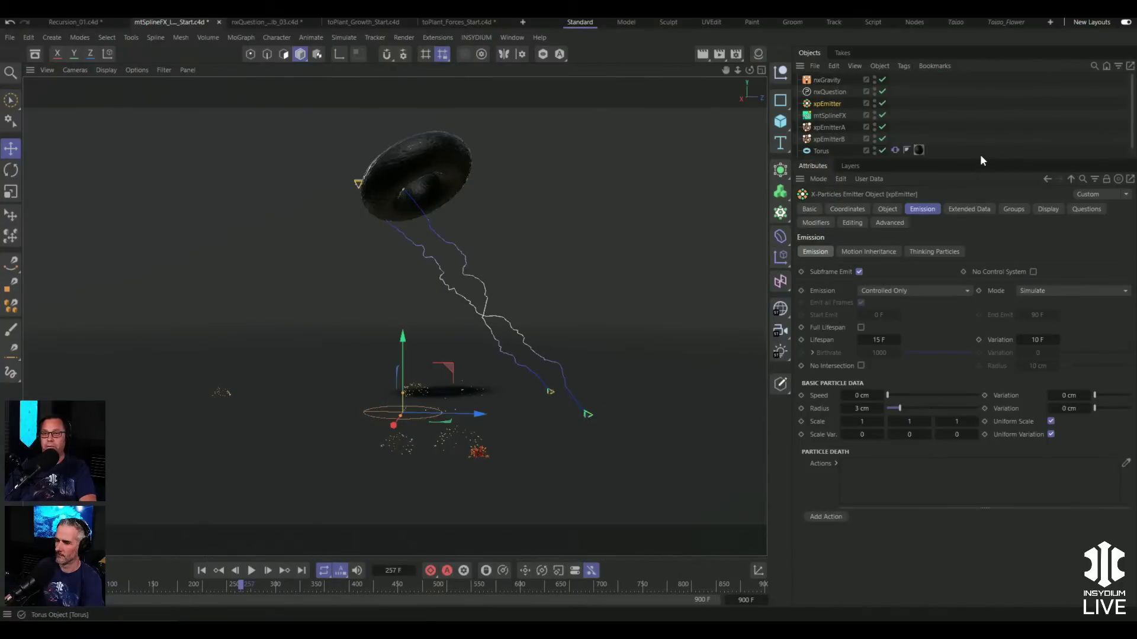
- Enlarge the object list area and add a Sphere primitive to the scene
left_click_drag(976, 160, 971, 217)
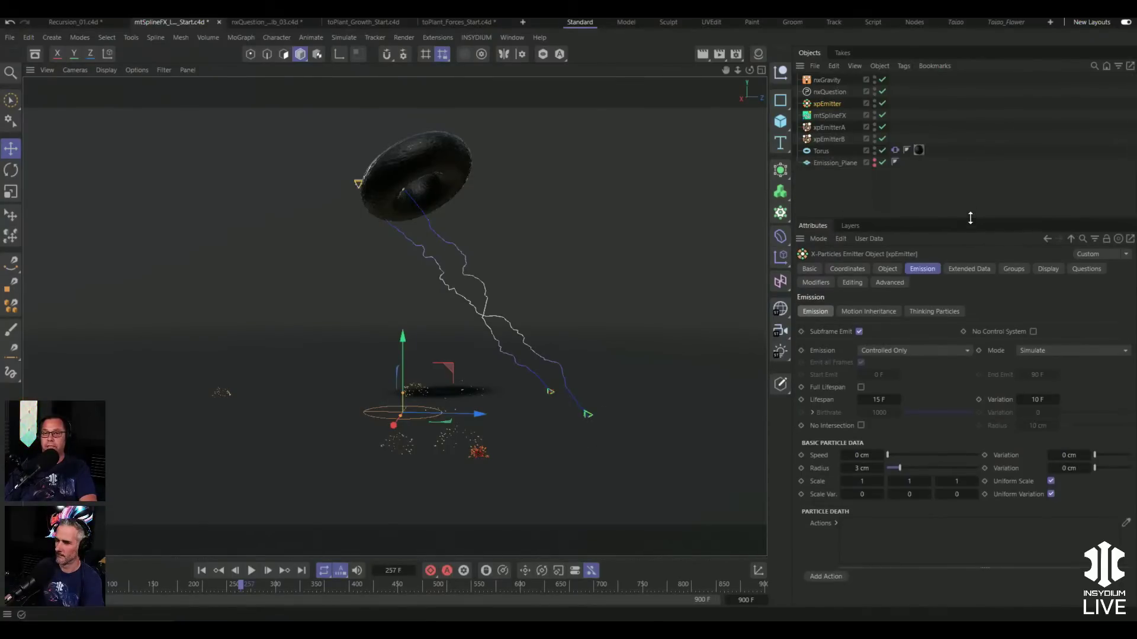
left_click(781, 121)
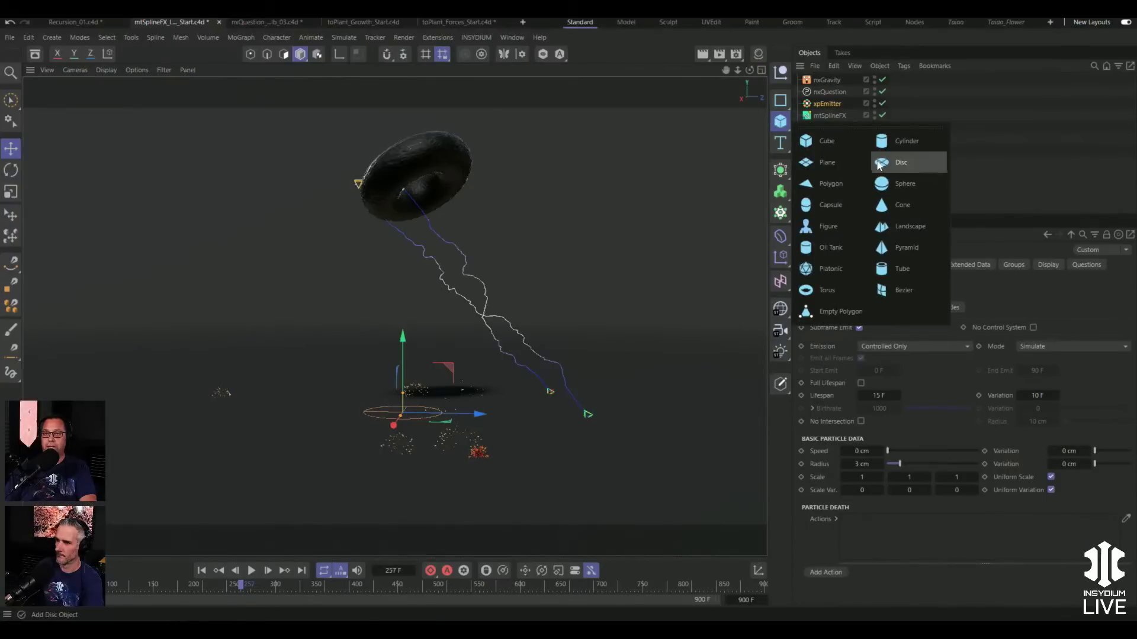
left_click(883, 186)
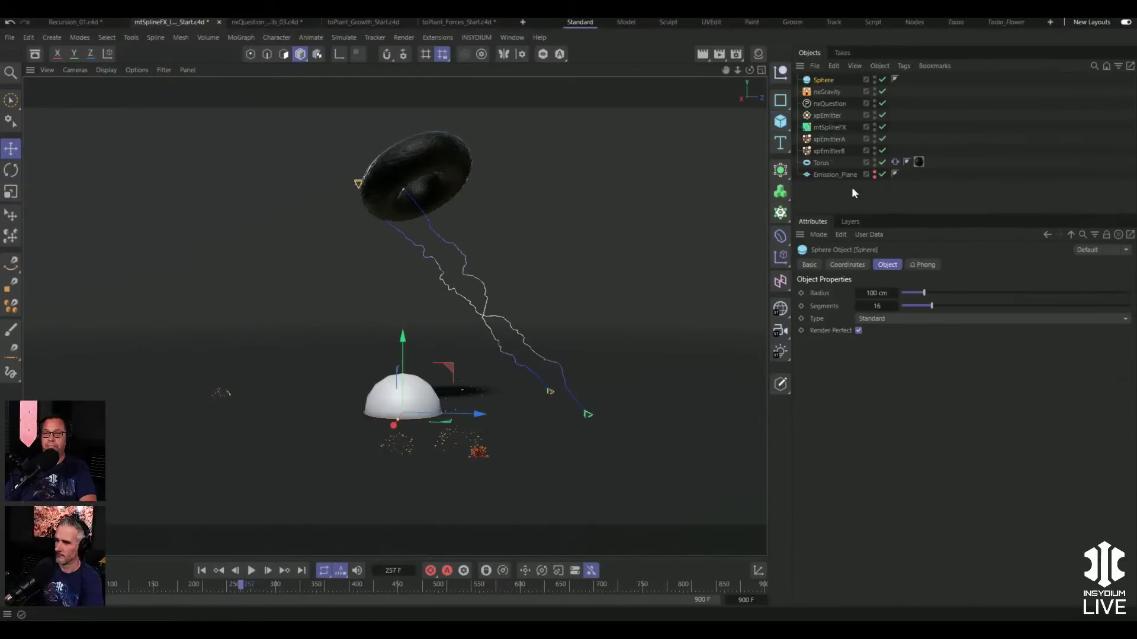
- Add an xpGenerator with the Sphere as its child and assign xpEmitterB as its emitter
left_click(476, 37)
mouse_move(498, 76)
mouse_move(607, 192)
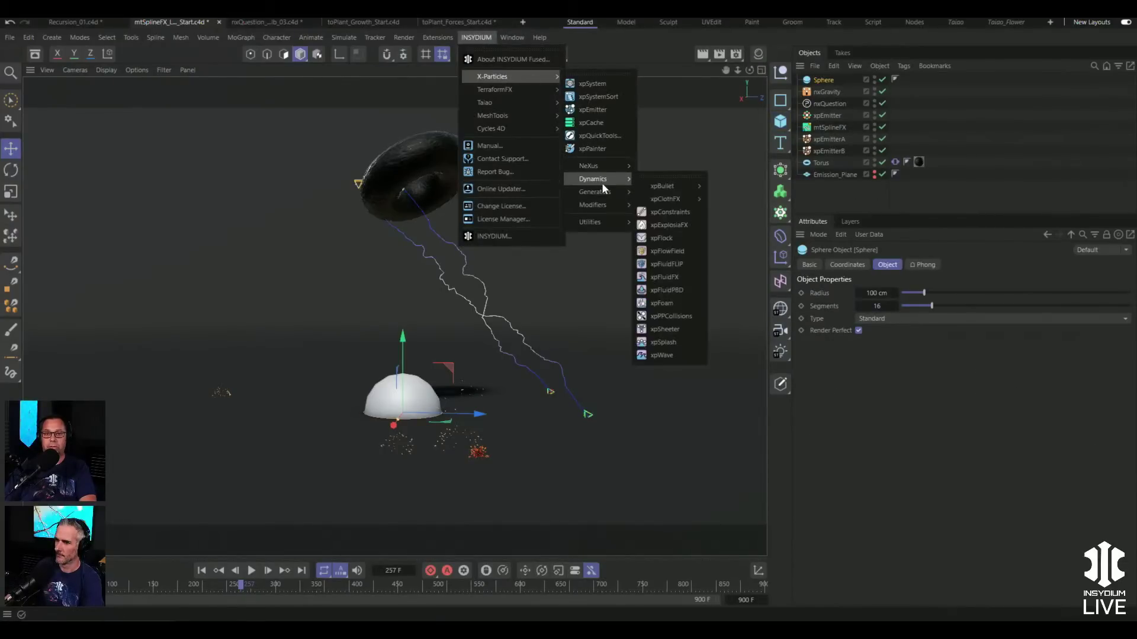
left_click(667, 251)
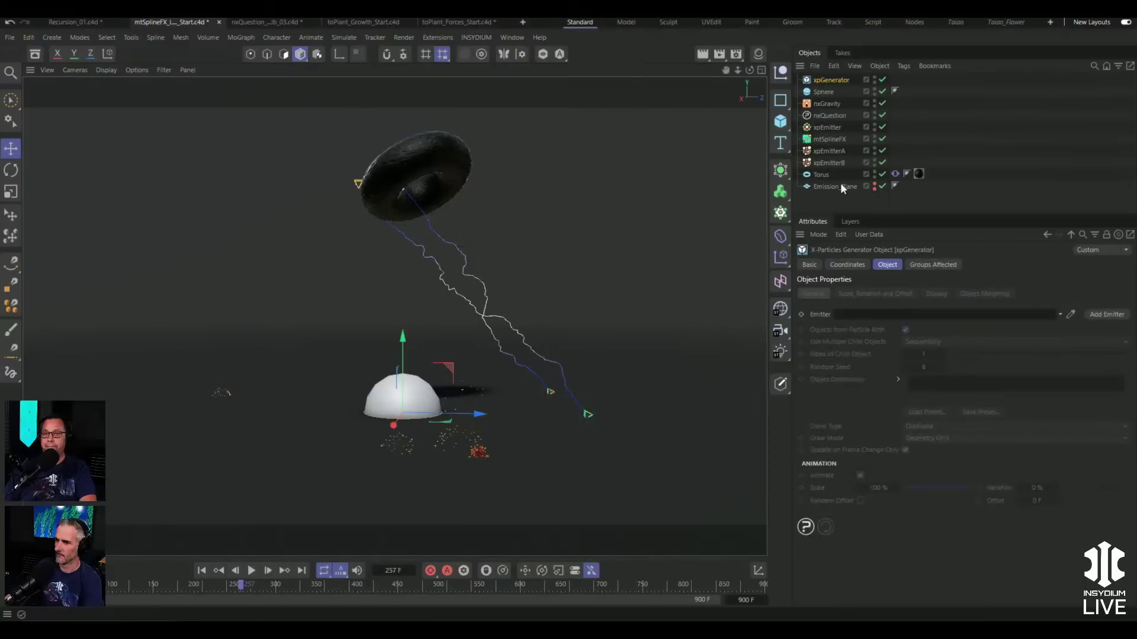
left_click_drag(814, 94, 829, 80)
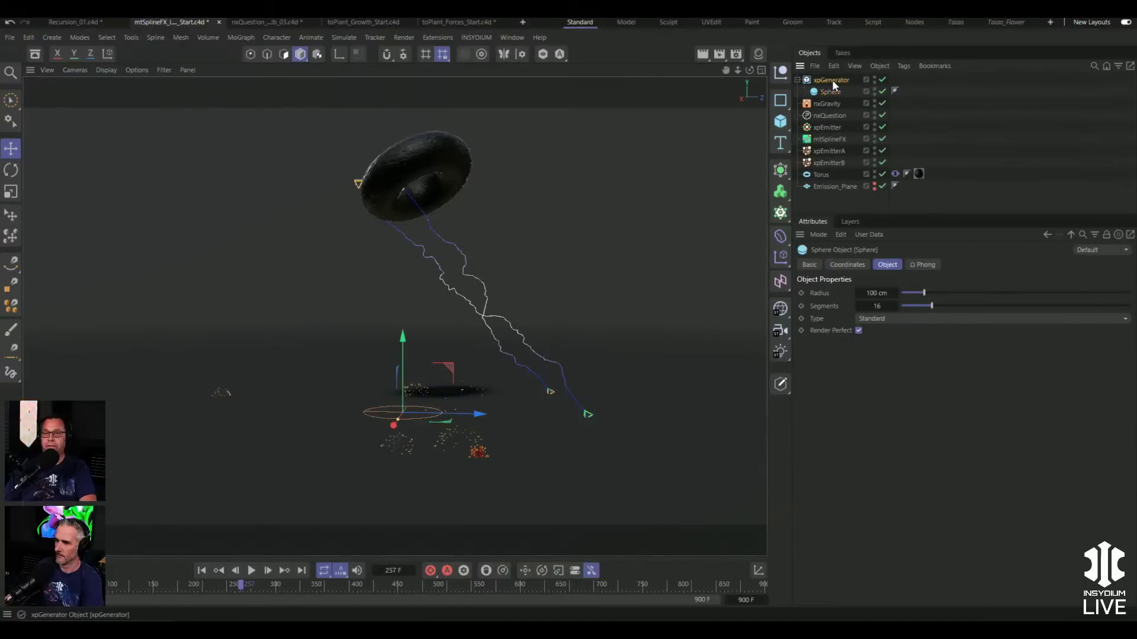
left_click_drag(828, 159, 845, 316)
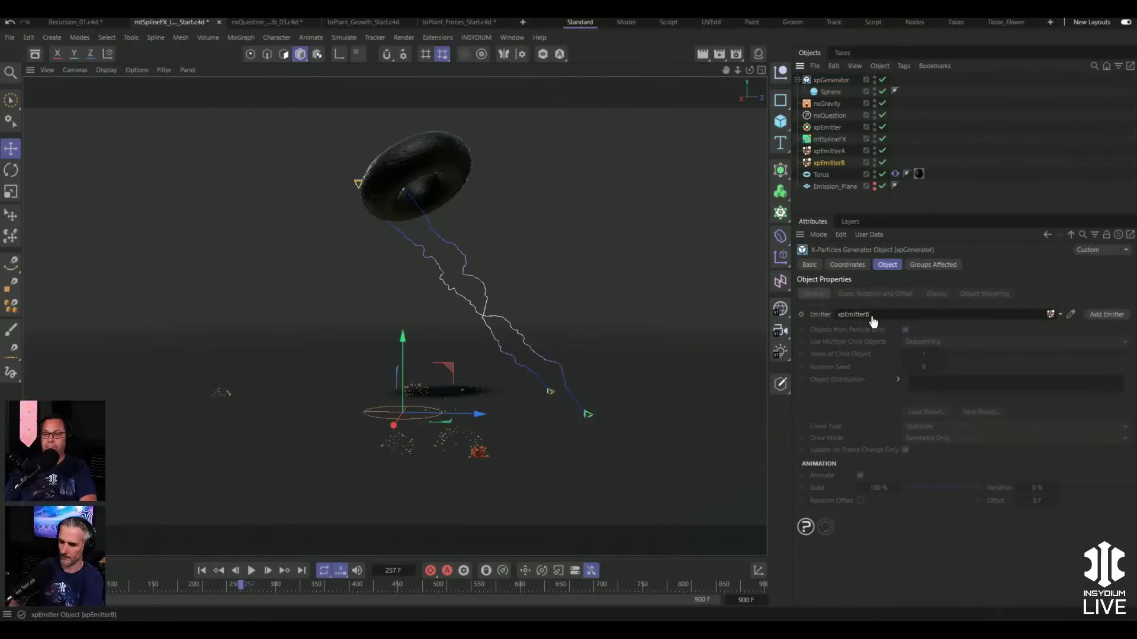
- Set xpGenerator's Scale Using to Source Object Scale and play the animation from the start up to frame 17
left_click(887, 294)
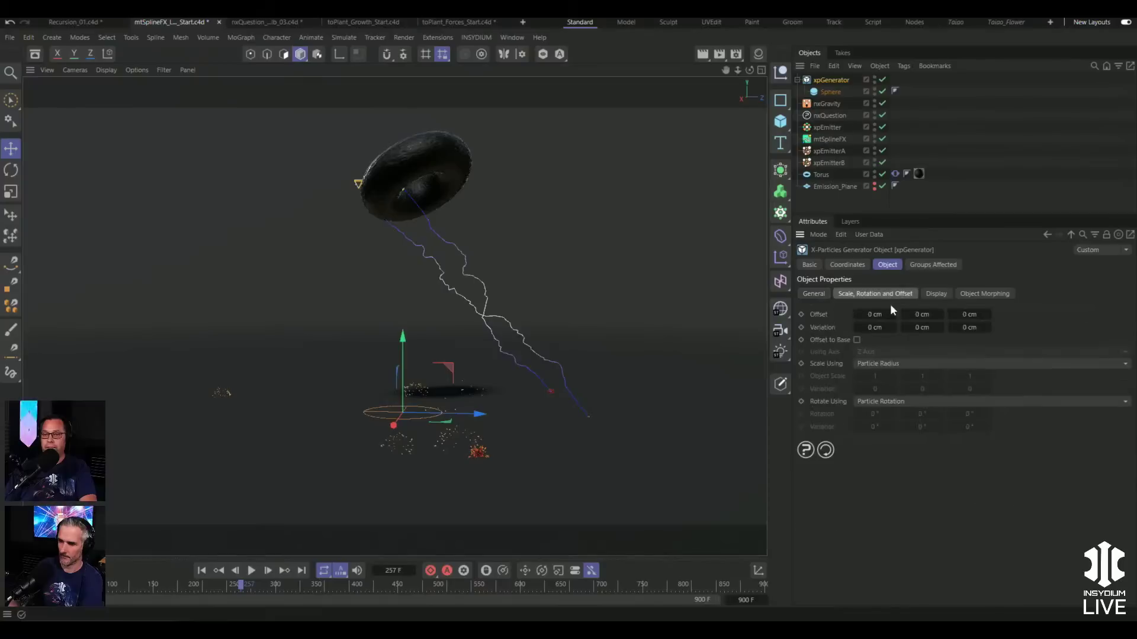
left_click(886, 363)
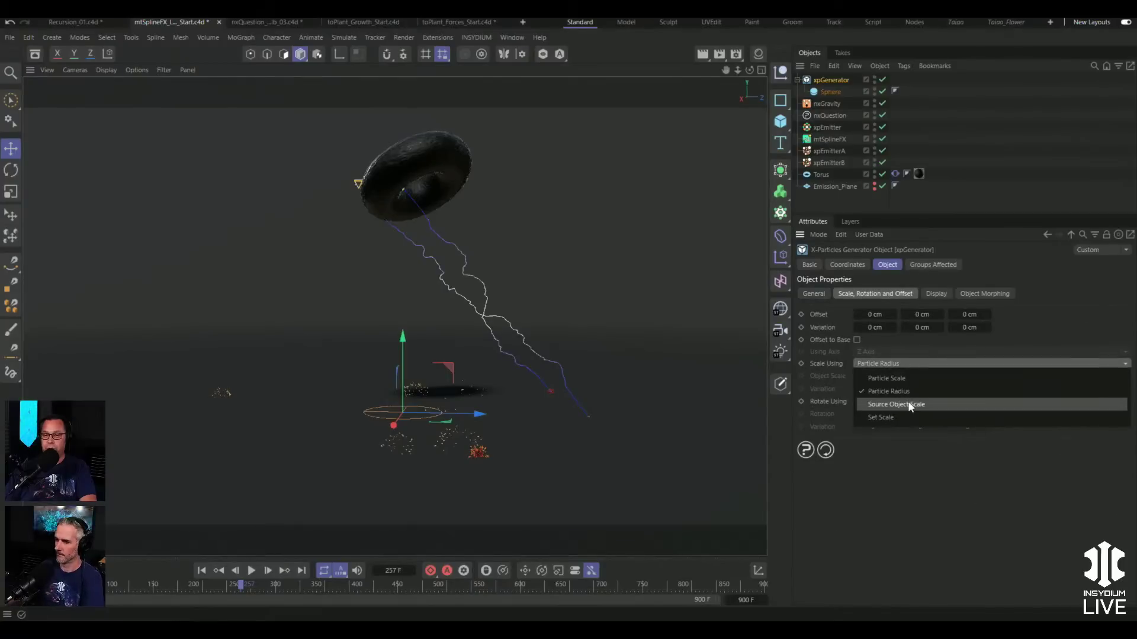
left_click(906, 404)
left_click(203, 570)
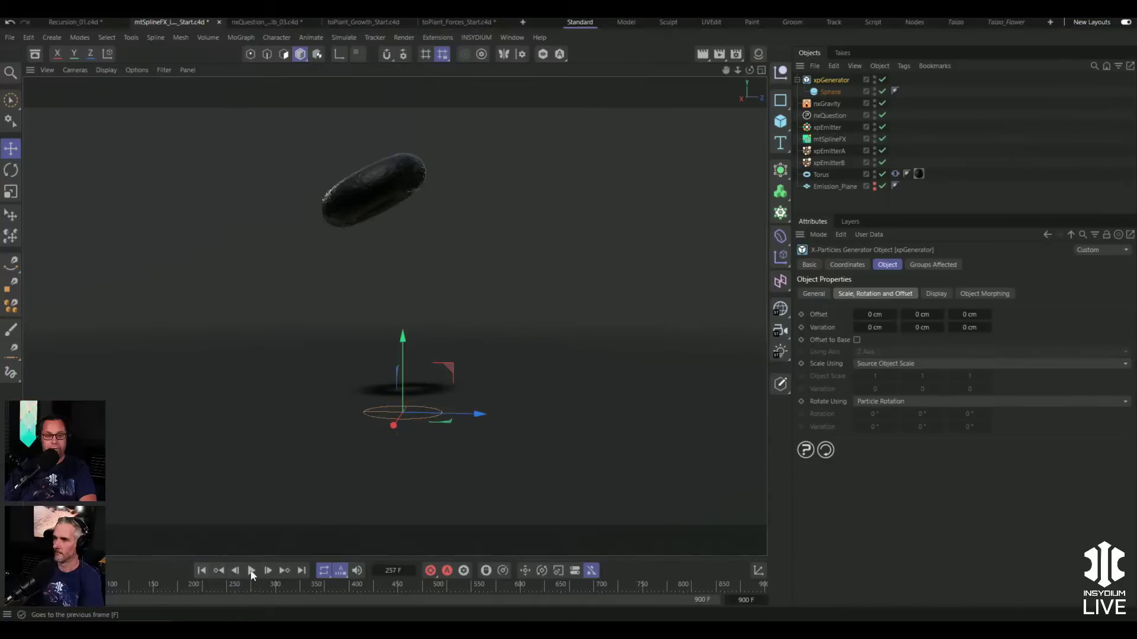
left_click(252, 571)
left_click(251, 570)
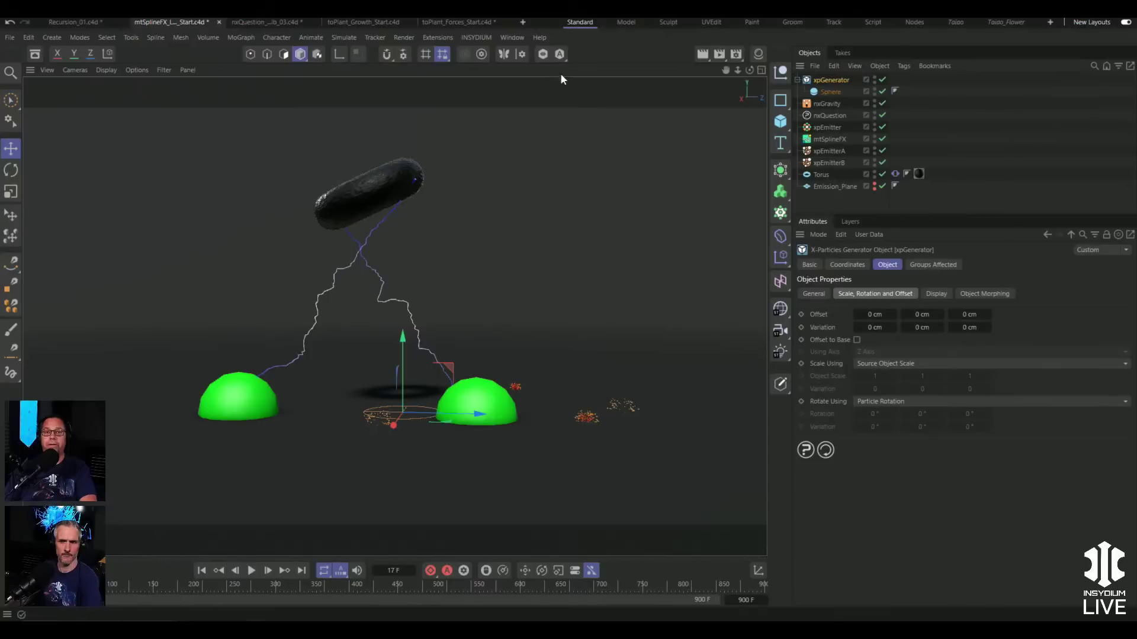
- Add an xpJoin object, make xpGenerator its child, and hide xpJoin
left_click(484, 38)
mouse_move(549, 77)
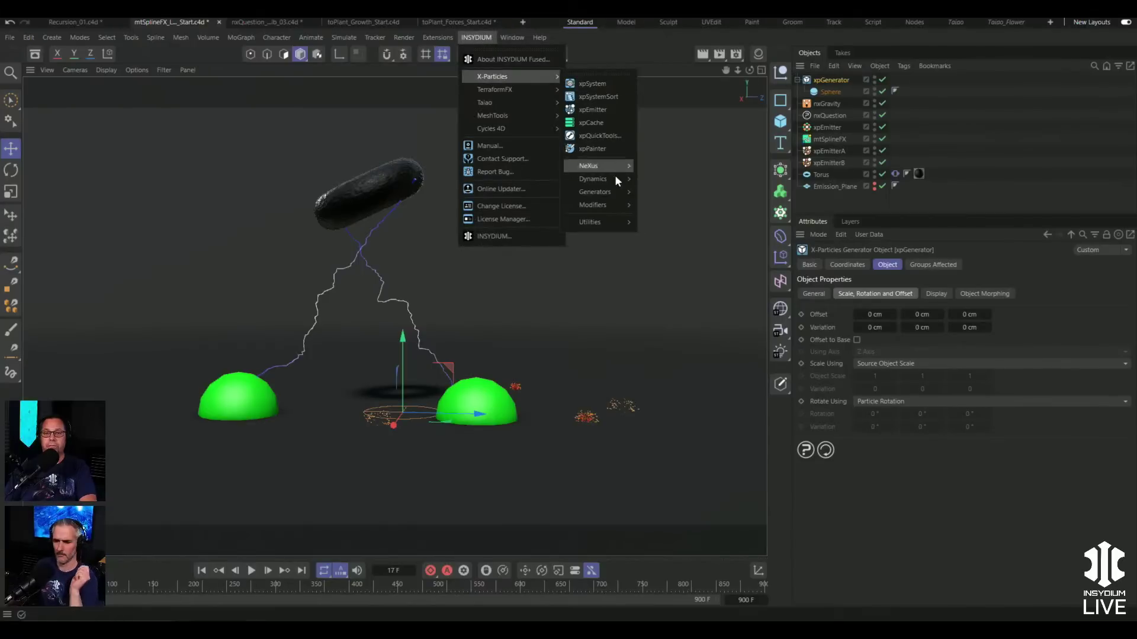
mouse_move(606, 221)
left_click(666, 276)
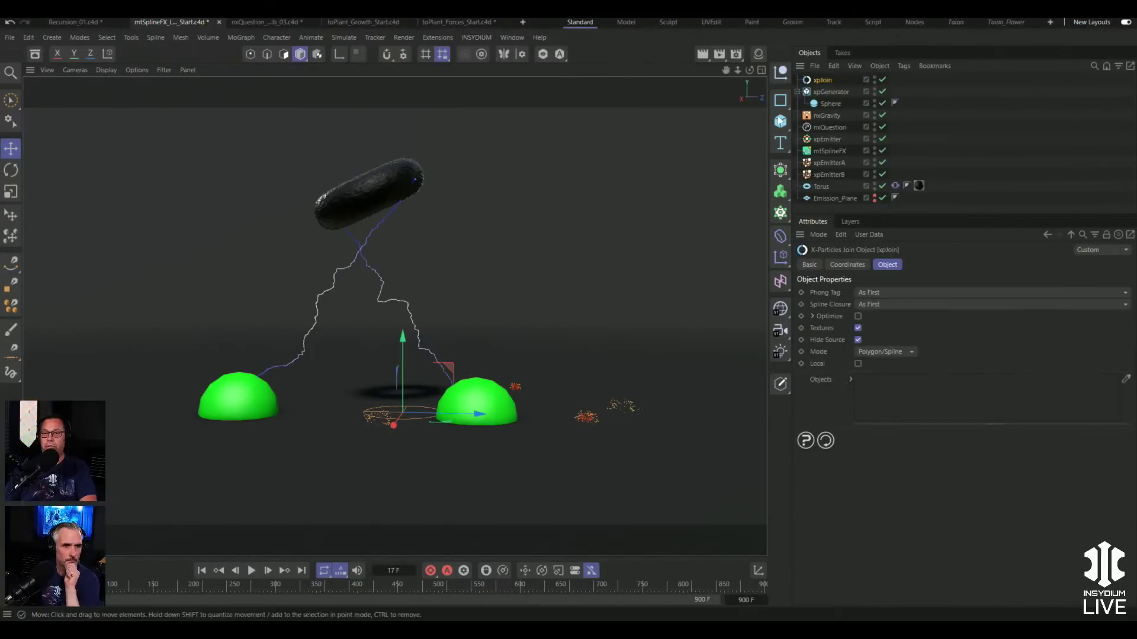
left_click_drag(828, 92, 826, 85)
left_click_drag(827, 82, 824, 81)
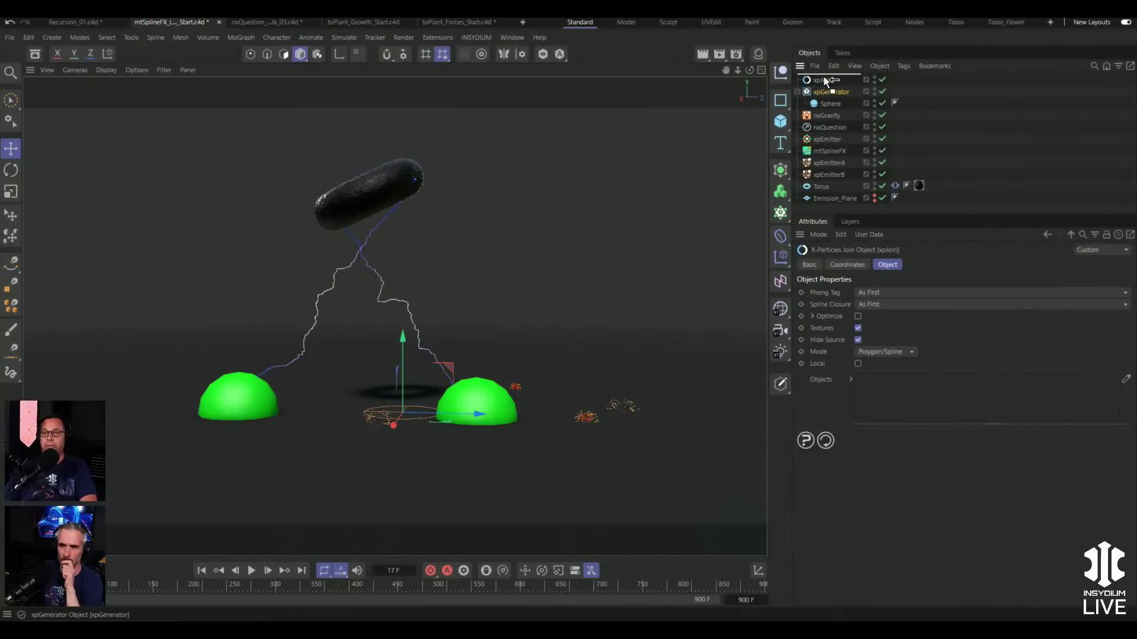
left_click(880, 80)
left_click(881, 81)
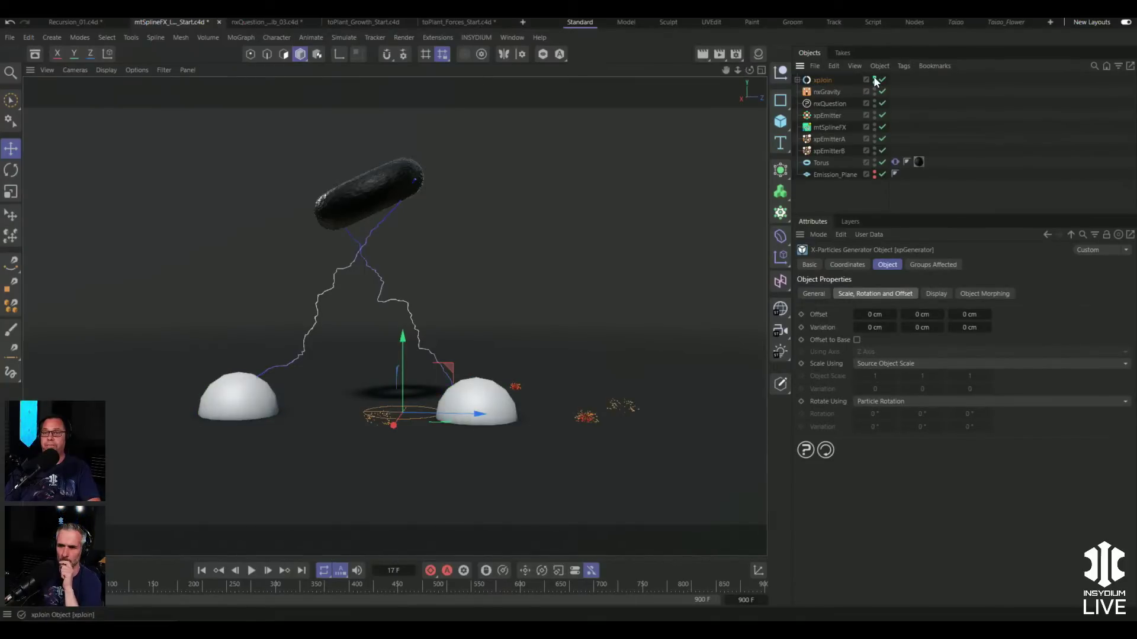
left_click(873, 79)
- Add a Fork layer to the Connections of mtSplineFX
left_click(826, 126)
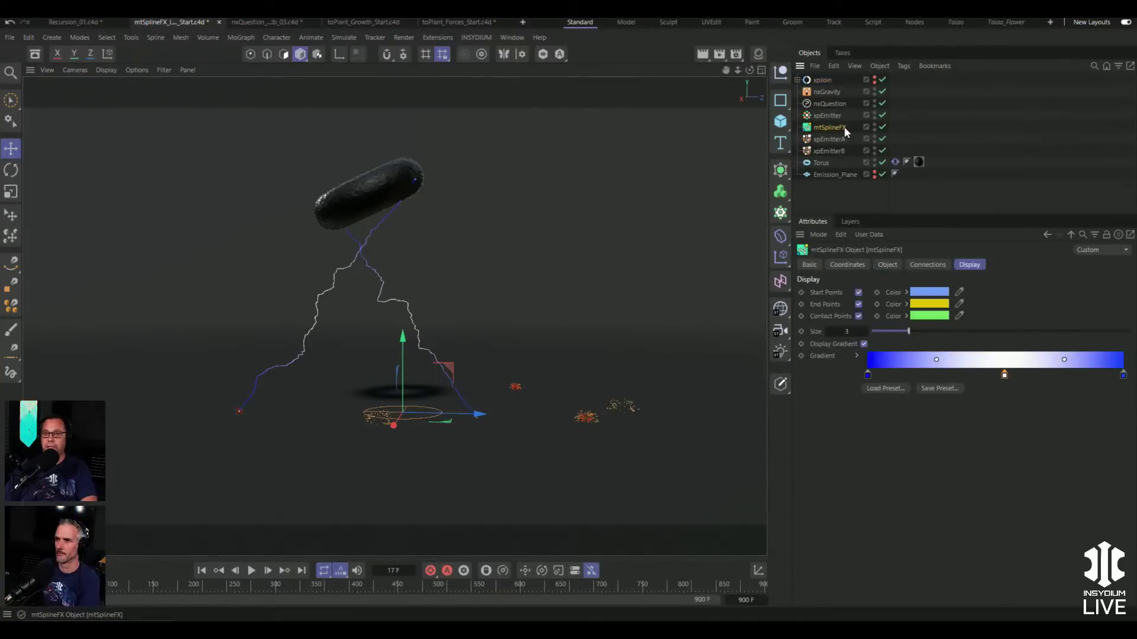
left_click(926, 266)
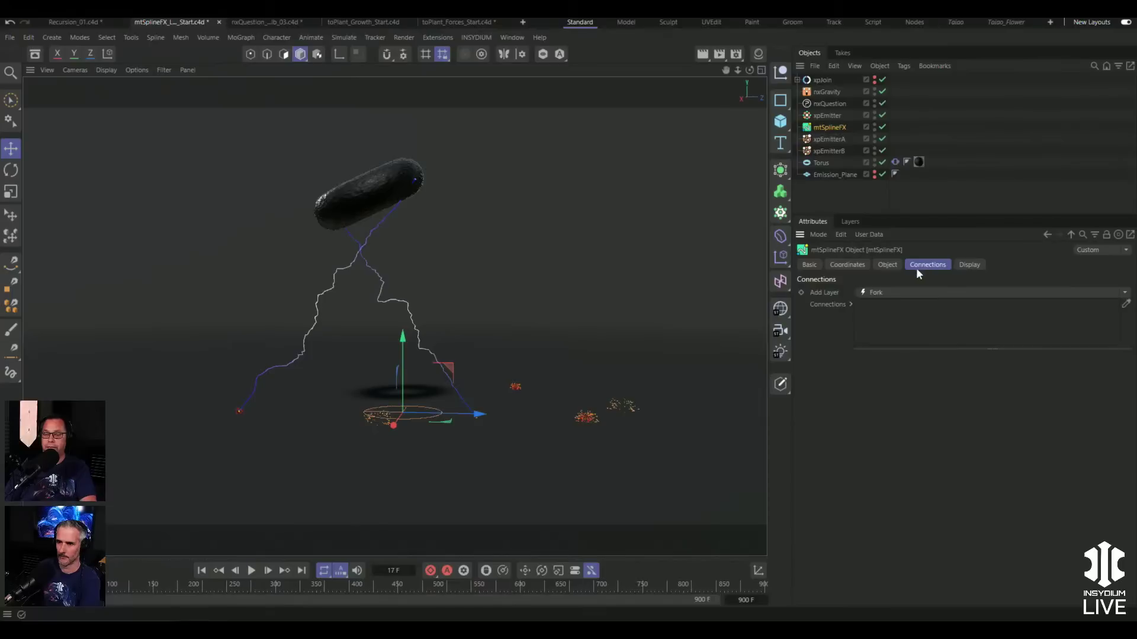
left_click(886, 292)
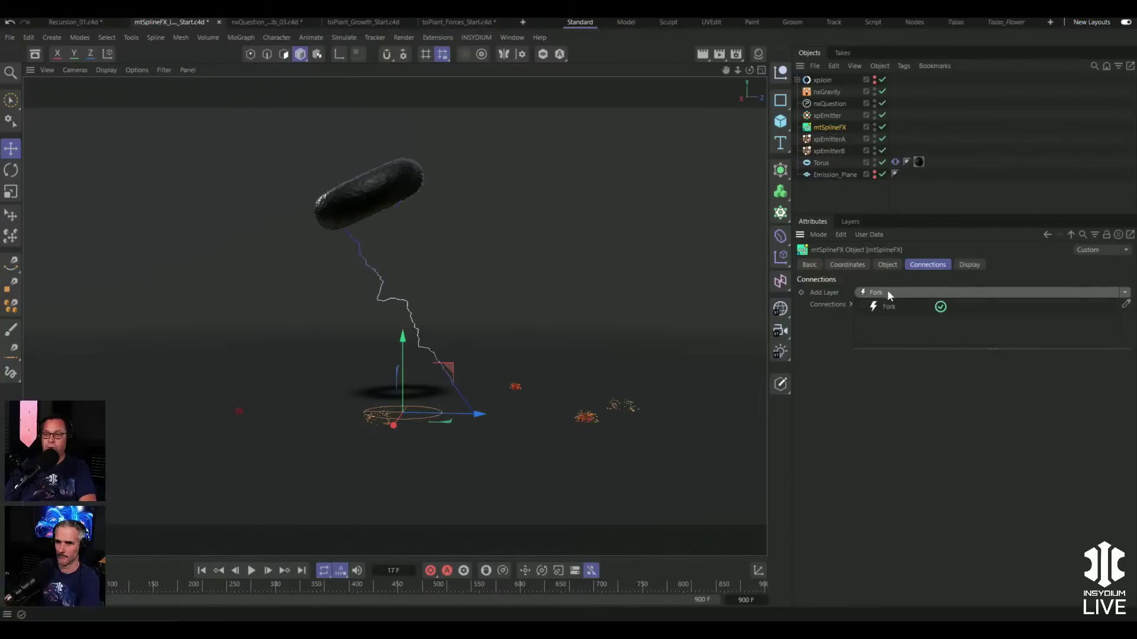
left_click(878, 306)
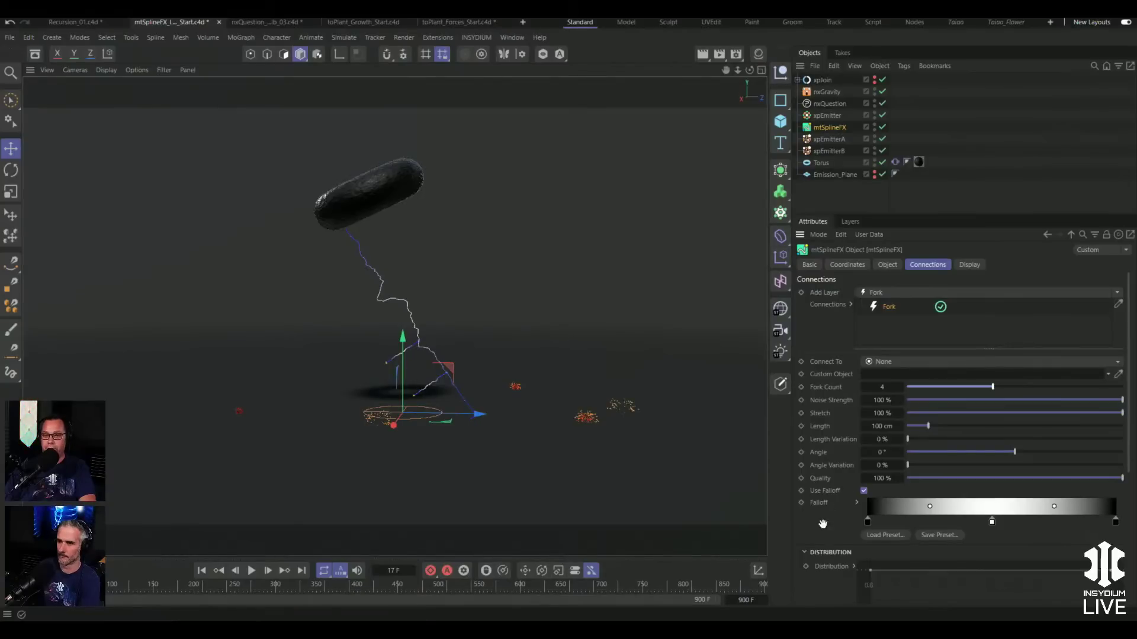
- Shape the Fork's Distribution curve into a plateau from about 0.4 to 0.7 that drops to zero at about 0.2 and 0.8
scroll(824, 497, "down", 2)
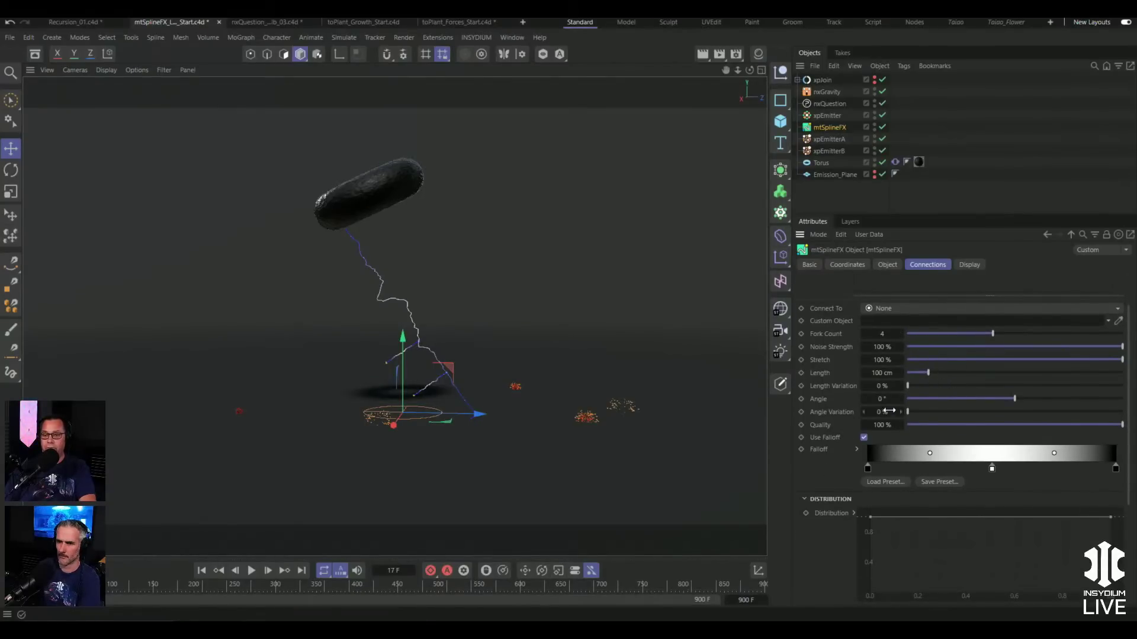
scroll(922, 461, "down", 3)
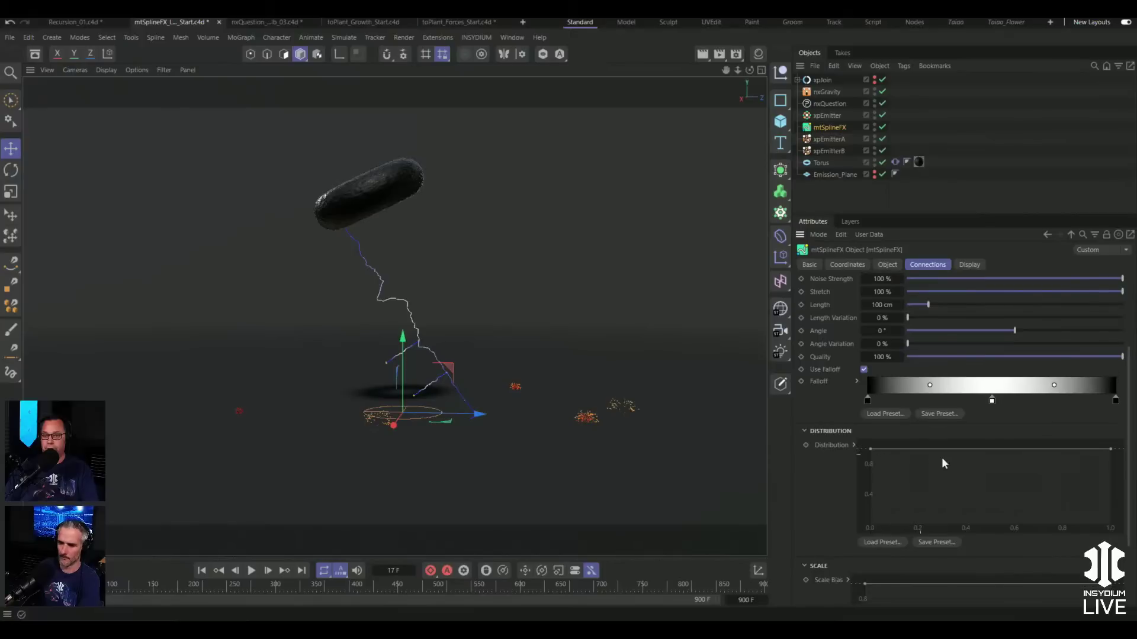
left_click(947, 450, "ctrl")
left_click(1036, 449, "ctrl")
left_click_drag(1036, 438, 1032, 438)
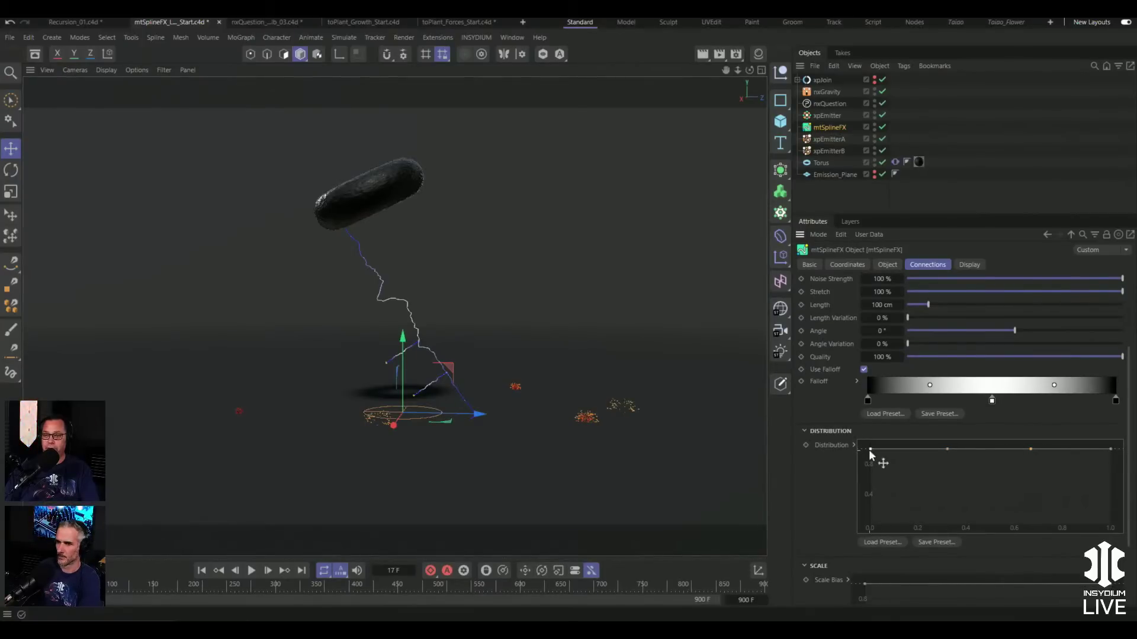
left_click_drag(869, 449, 915, 552)
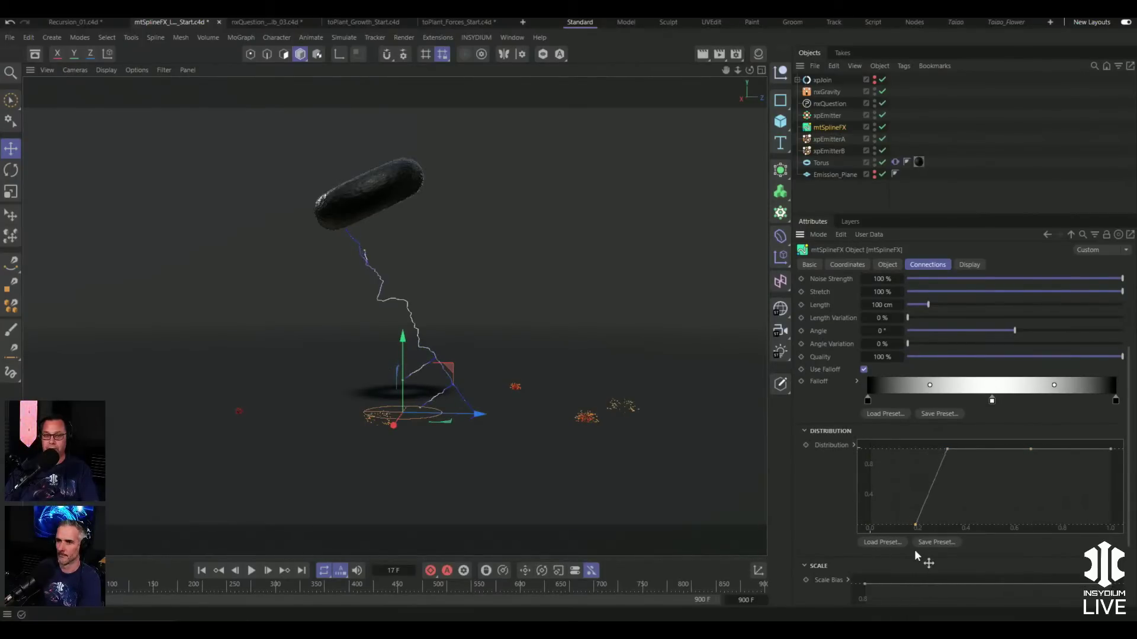
left_click_drag(1109, 449, 1068, 544)
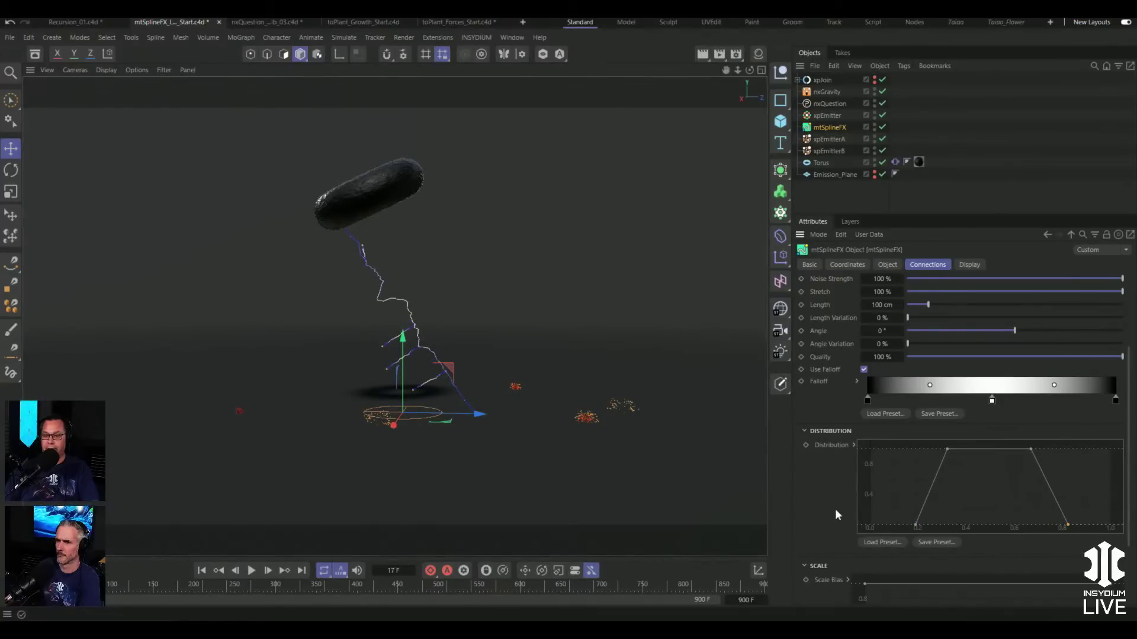
left_click_drag(946, 447, 958, 447)
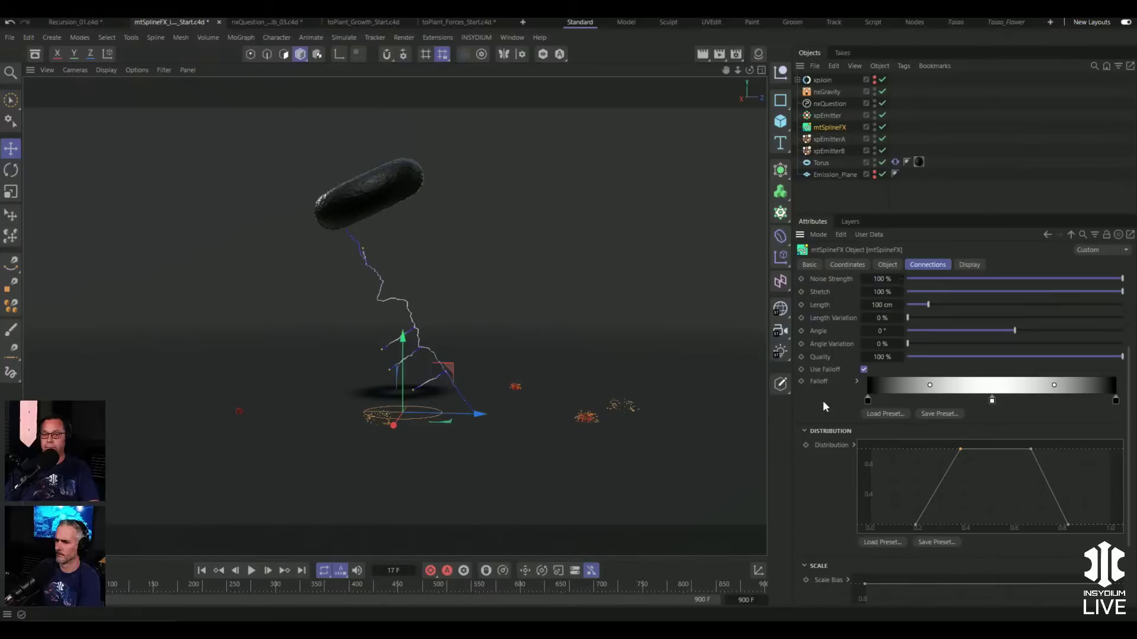
- Set the Fork Count to 2 and connect the forks to xpJoin as a Custom Object
scroll(822, 399, "up", 3)
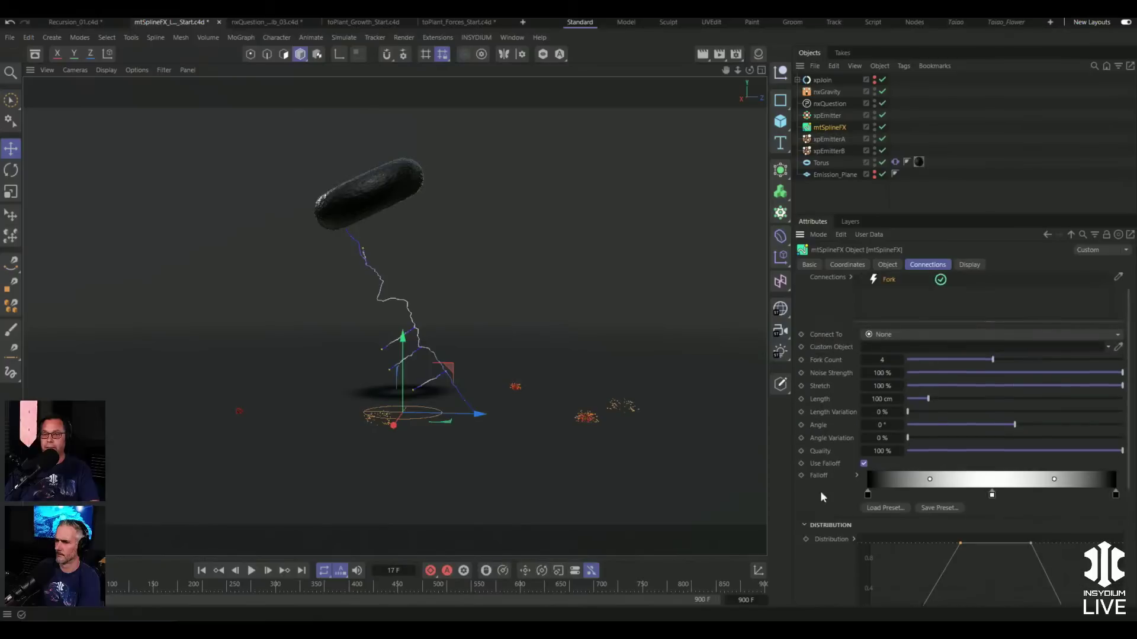
left_click(892, 360)
type("2")
key("Return")
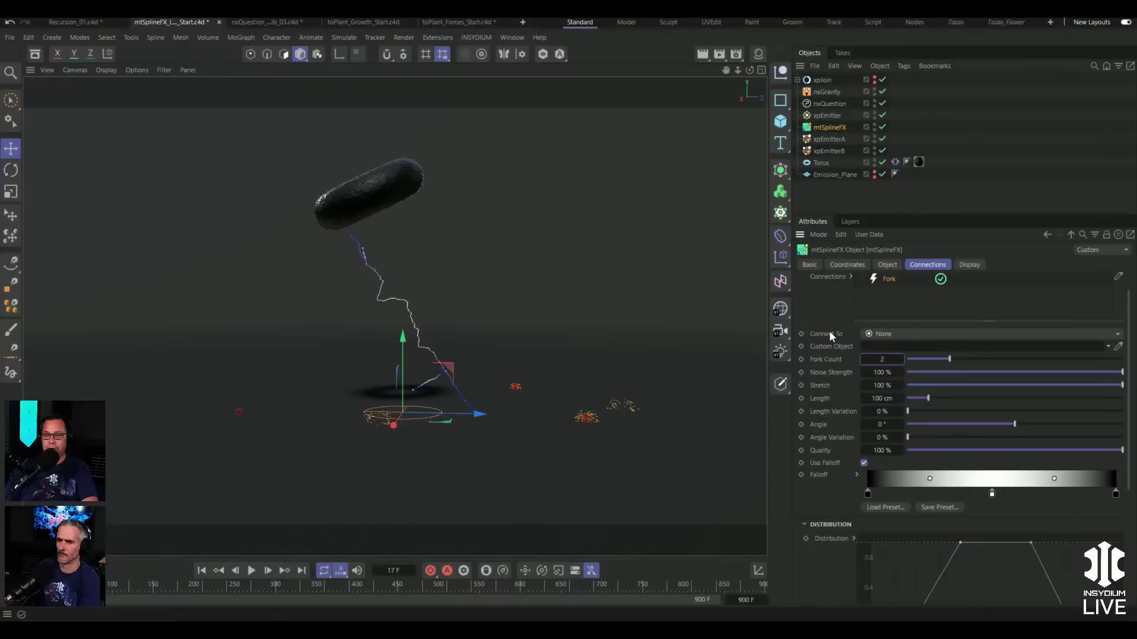
left_click(884, 335)
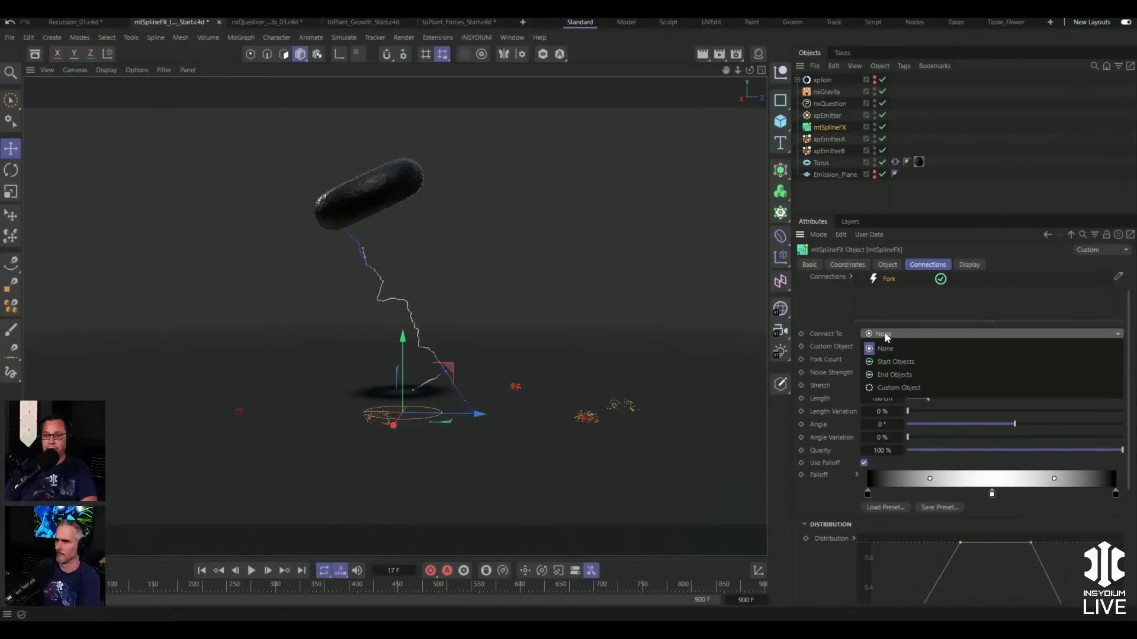
left_click(895, 388)
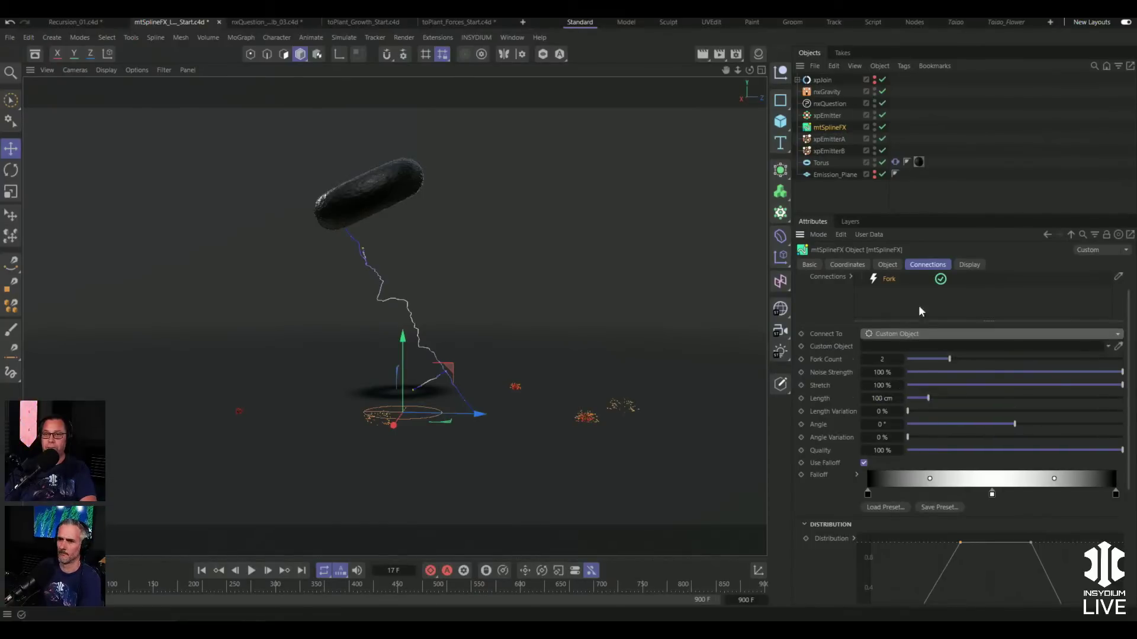
left_click_drag(823, 79, 873, 346)
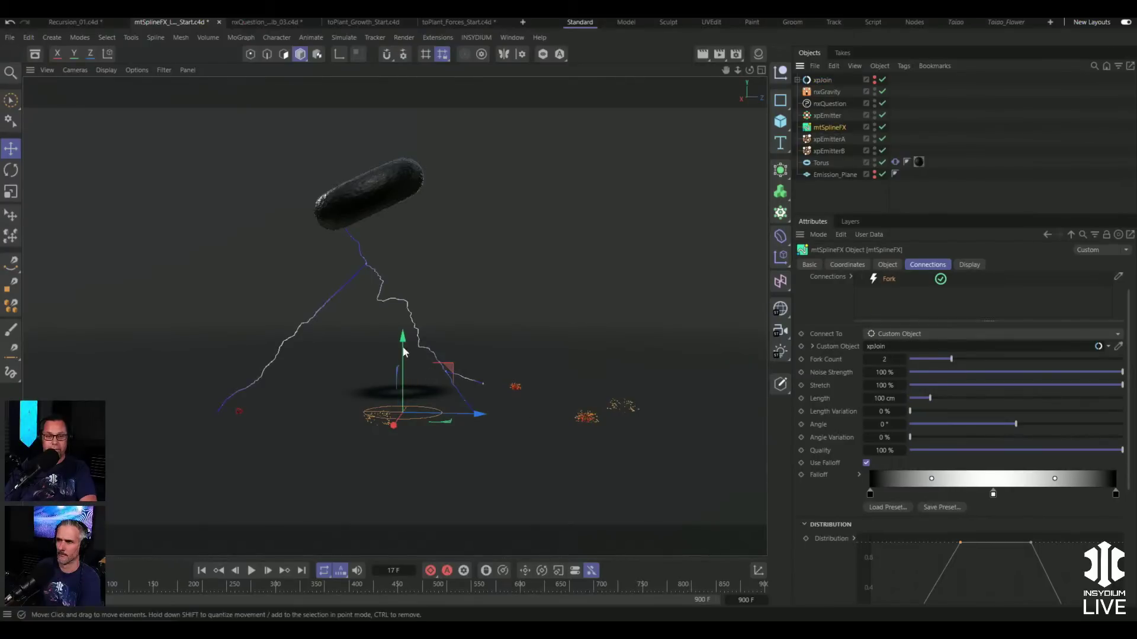
- Play the animation from the start up to frame 159 to review how the forks connect to the hidden spheres
left_click(202, 571)
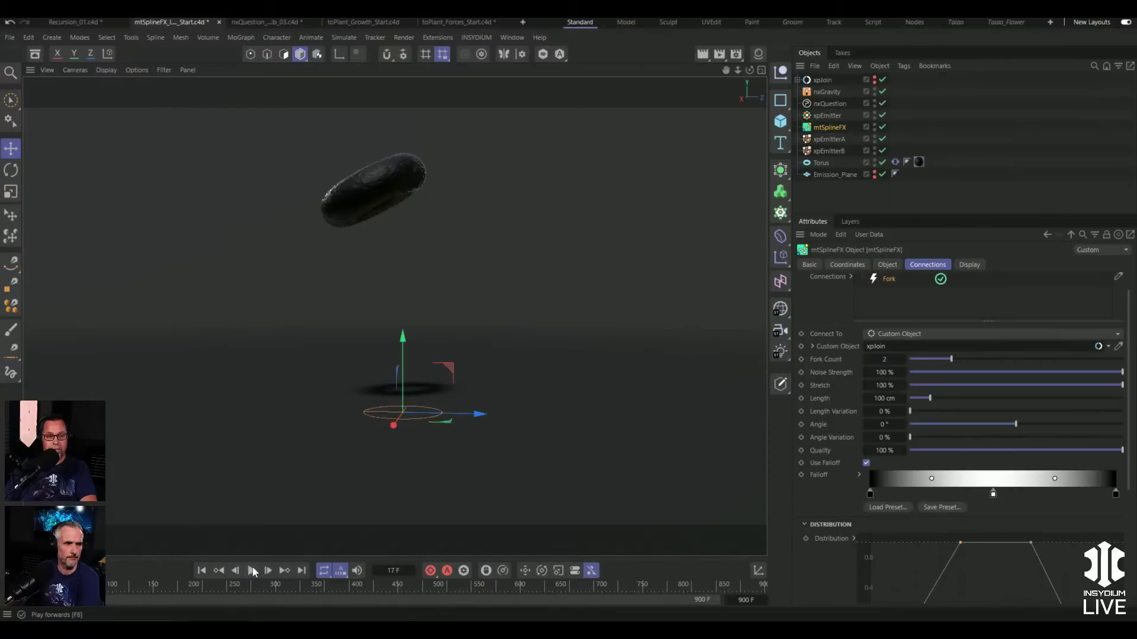
left_click(252, 571)
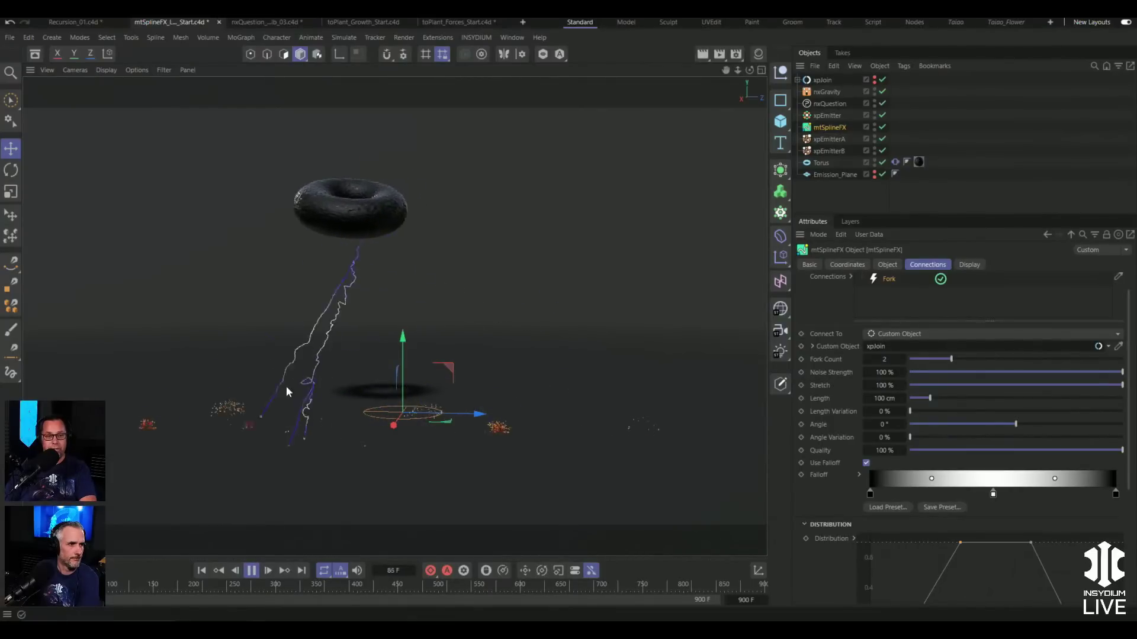
left_click(252, 570)
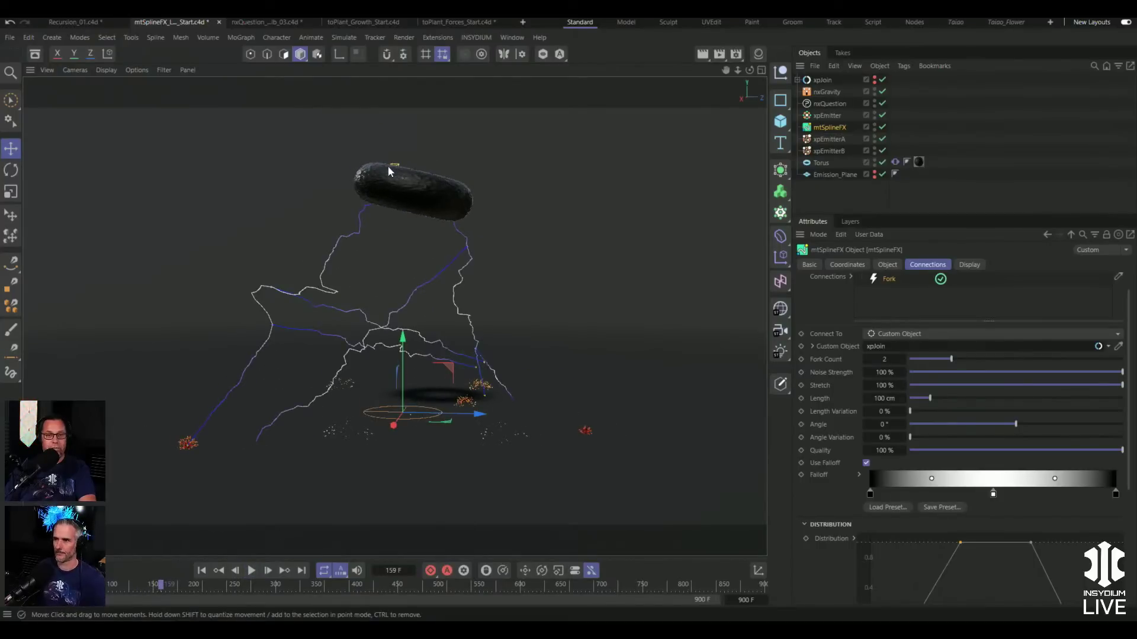
- Include nxQuestion in xpEmitterA's modifiers and replay the animation from the start
left_click(828, 139)
left_click(816, 278)
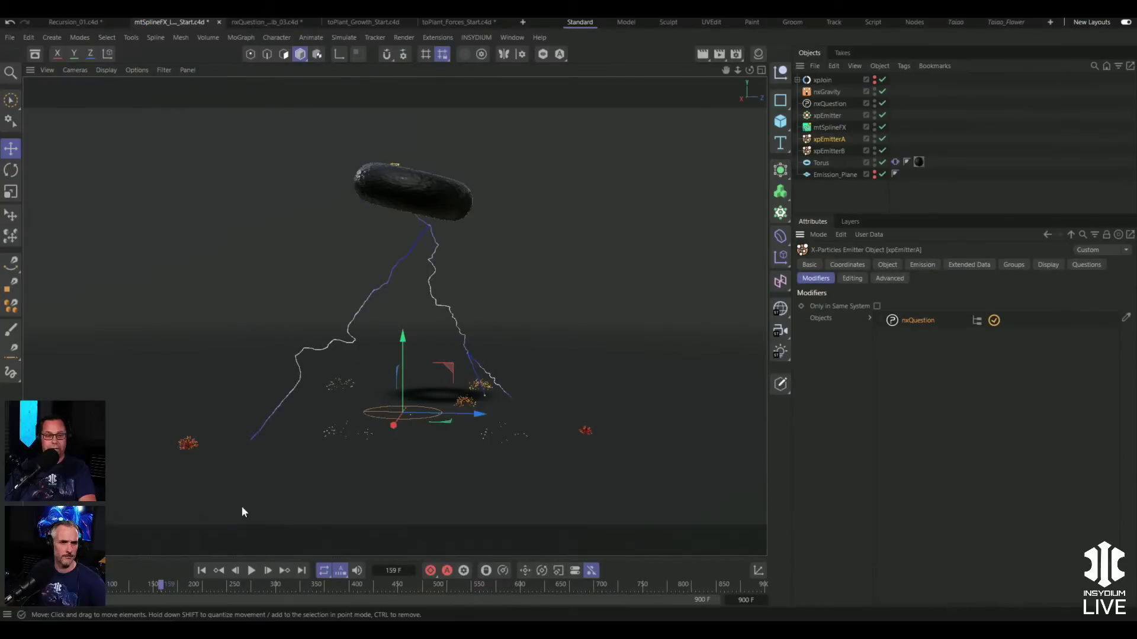
left_click(201, 571)
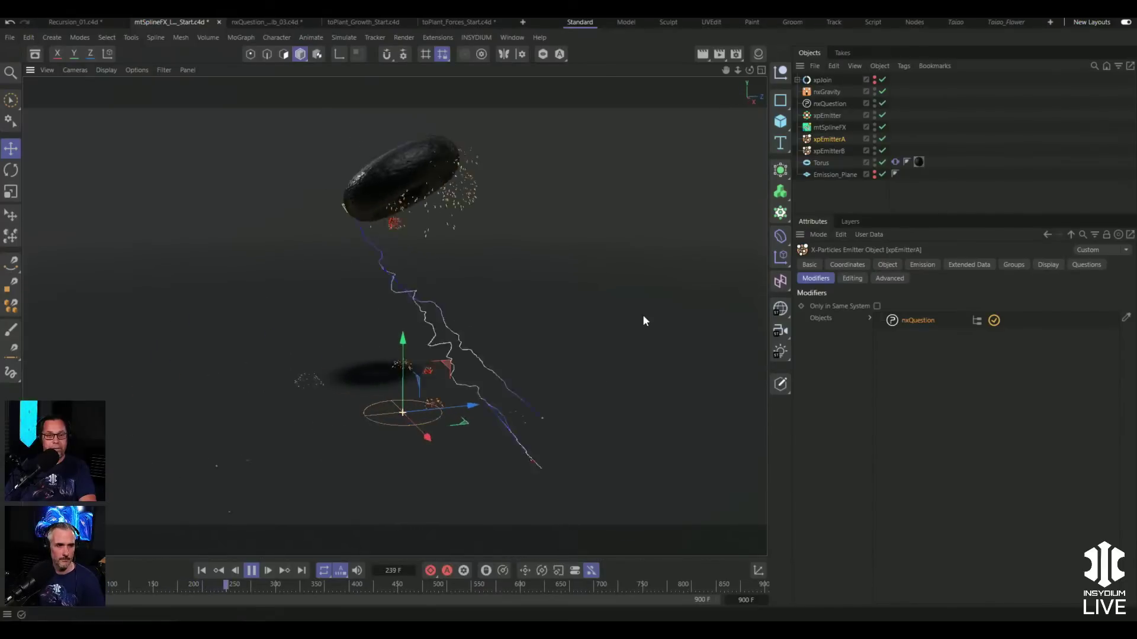
- Pause the playback of the electric arc animation
left_click(251, 571)
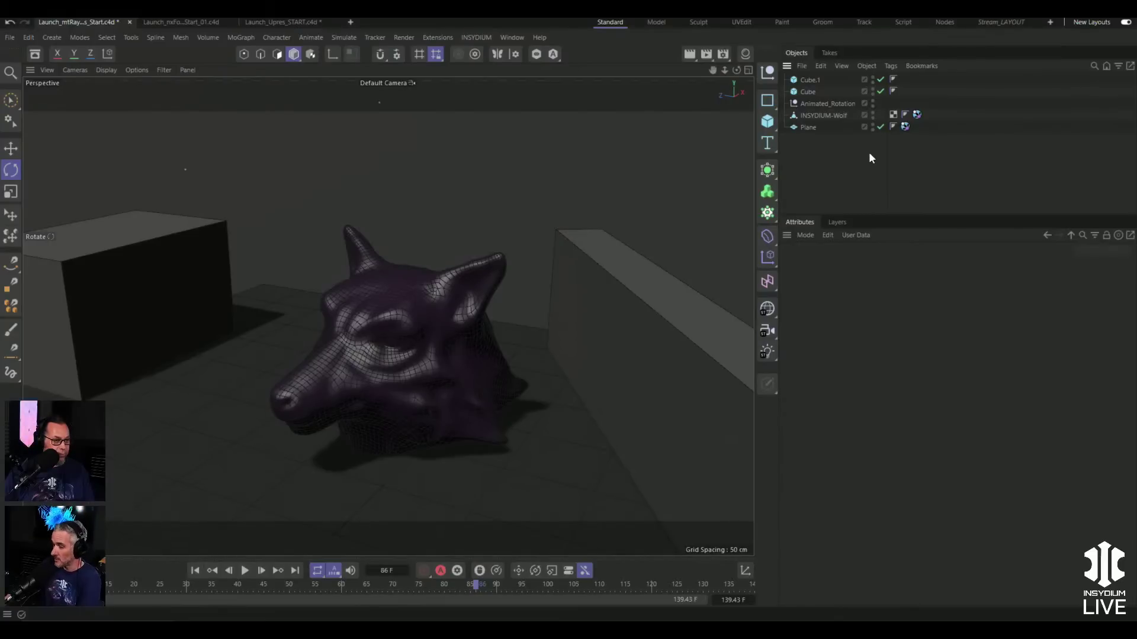
- Add an MeshTools mtRayline object to the wolf scene and raise it above the wolf's head
left_click(473, 38)
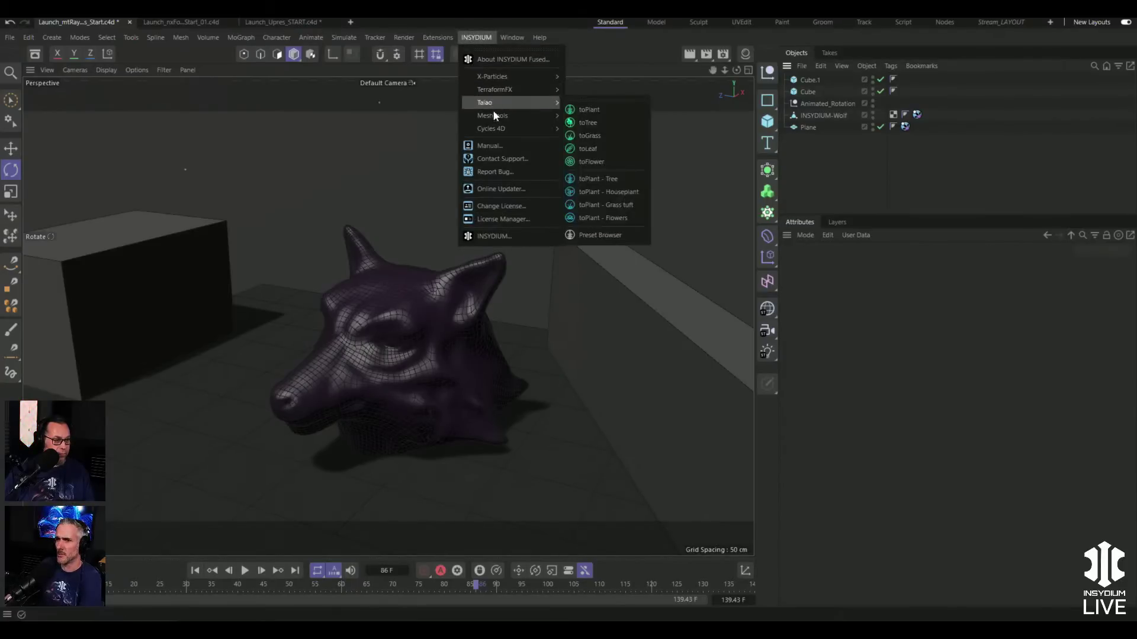
mouse_move(494, 116)
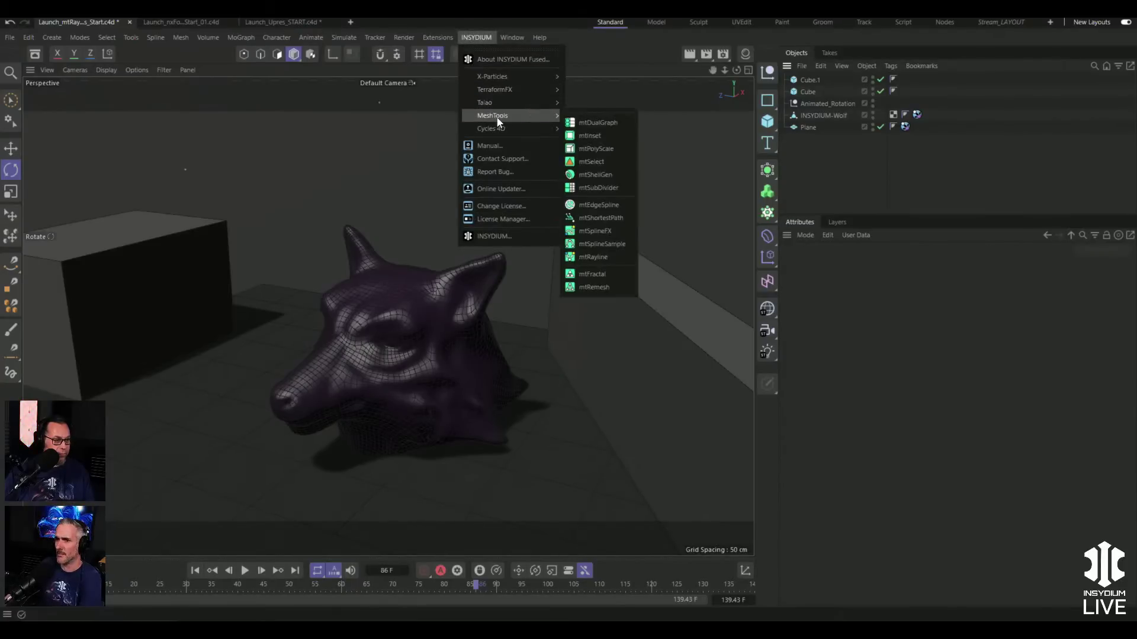
left_click(591, 257)
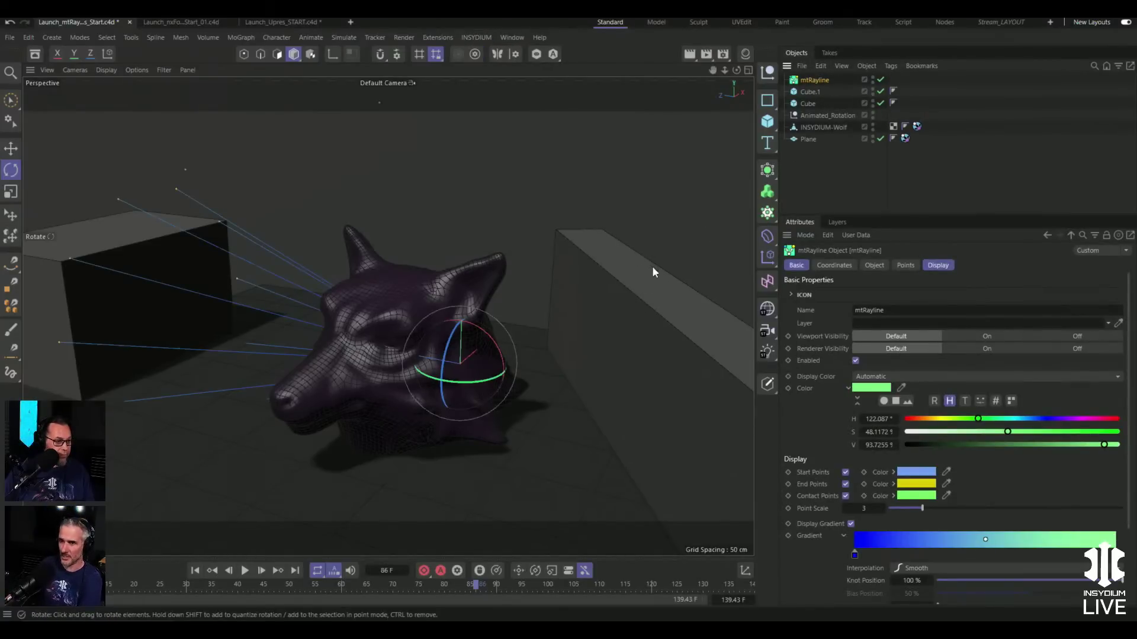
key("e")
left_click_drag(464, 292, 474, 130)
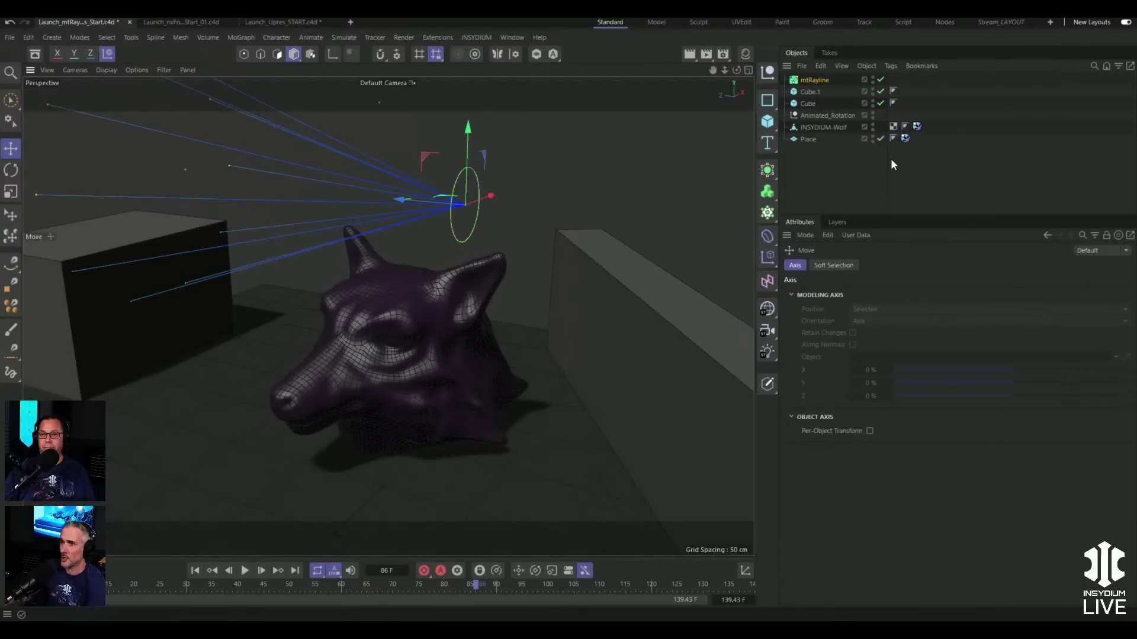
- Add INSYDIUM-Wolf, Plane, Cube.1 and Cube to the mtRayline's Colliders
left_click(811, 80)
left_click(876, 266)
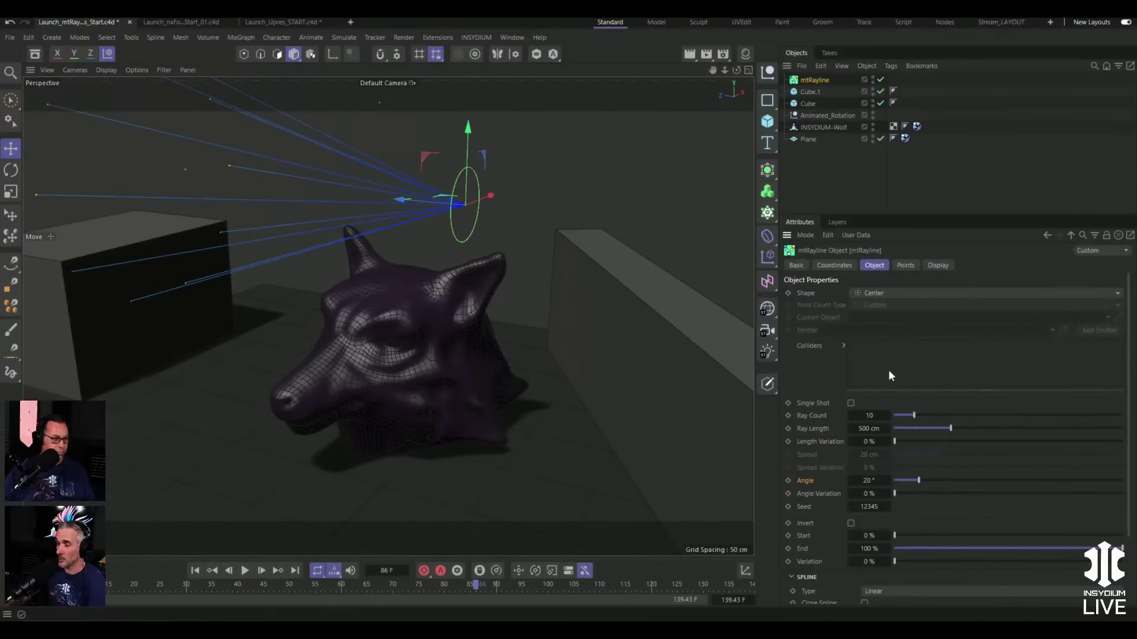
left_click_drag(823, 127, 827, 145)
left_click_drag(872, 338, 871, 362)
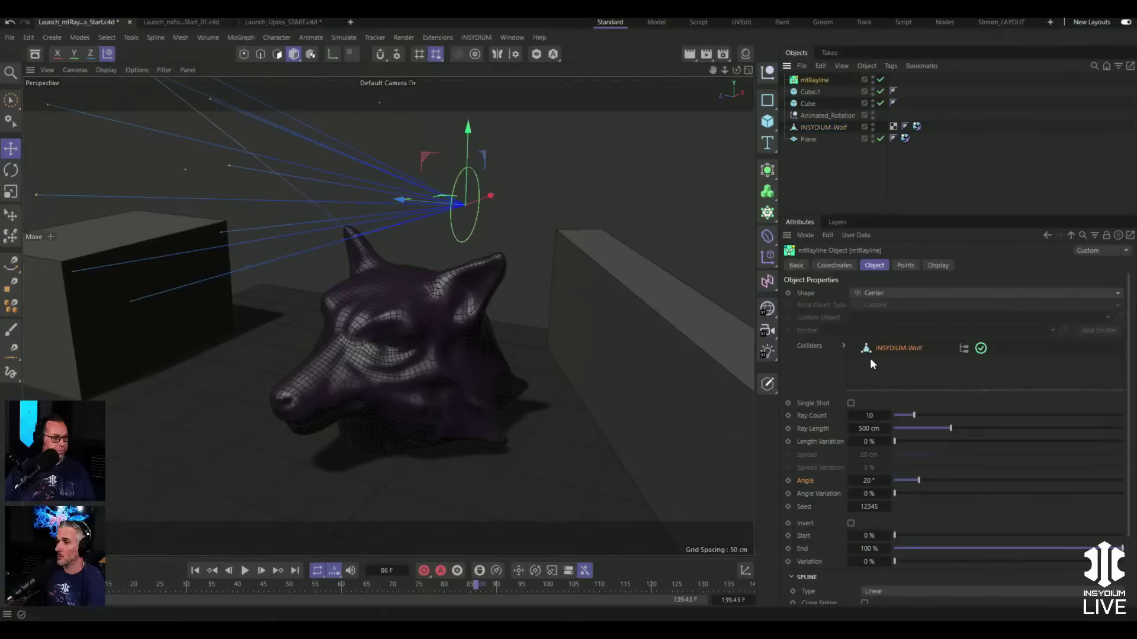
left_click_drag(806, 140, 880, 362)
left_click_drag(811, 92, 884, 373)
left_click_drag(810, 103, 888, 383)
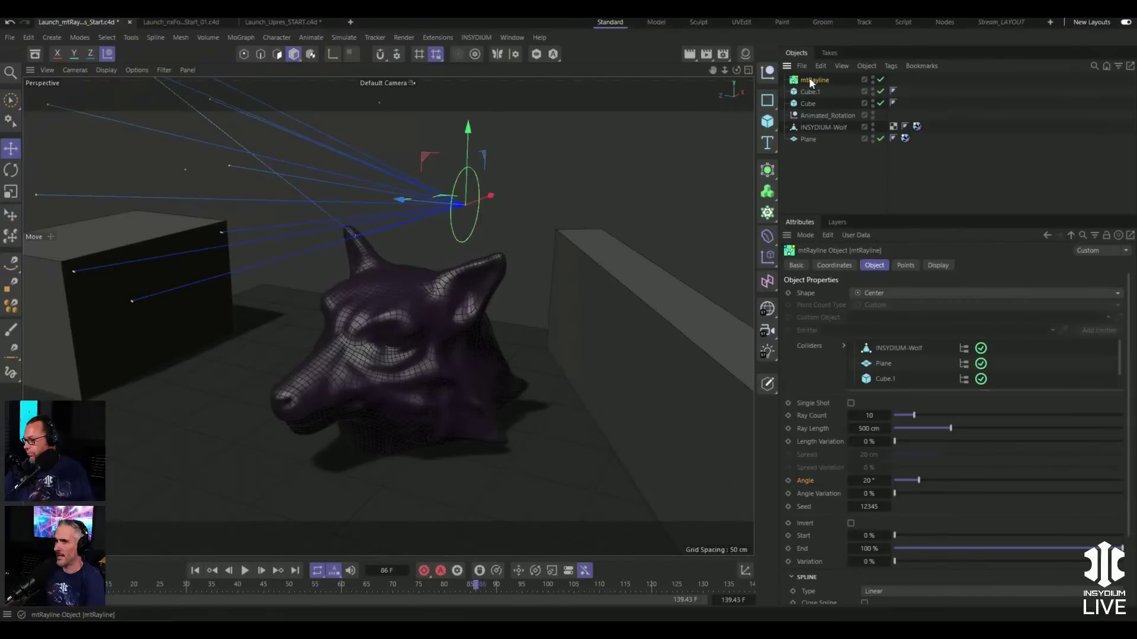
- Tilt the mtRayline so its rays bounce off the wolf's head, and increase the Ray Length to 1314 cm
key("r")
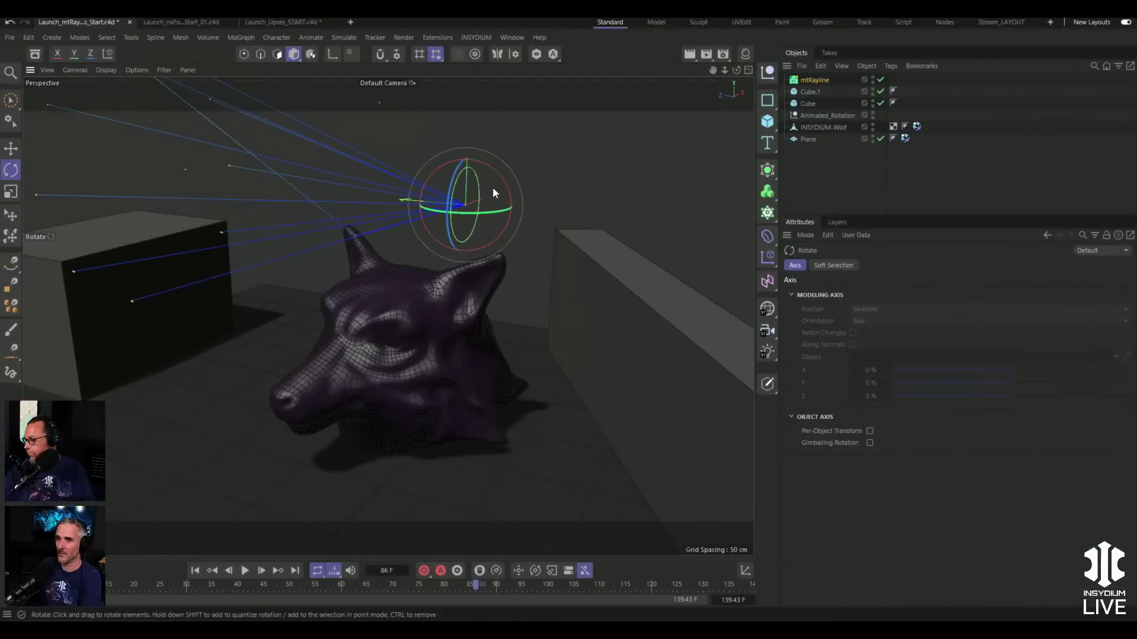
left_click_drag(503, 183, 465, 172)
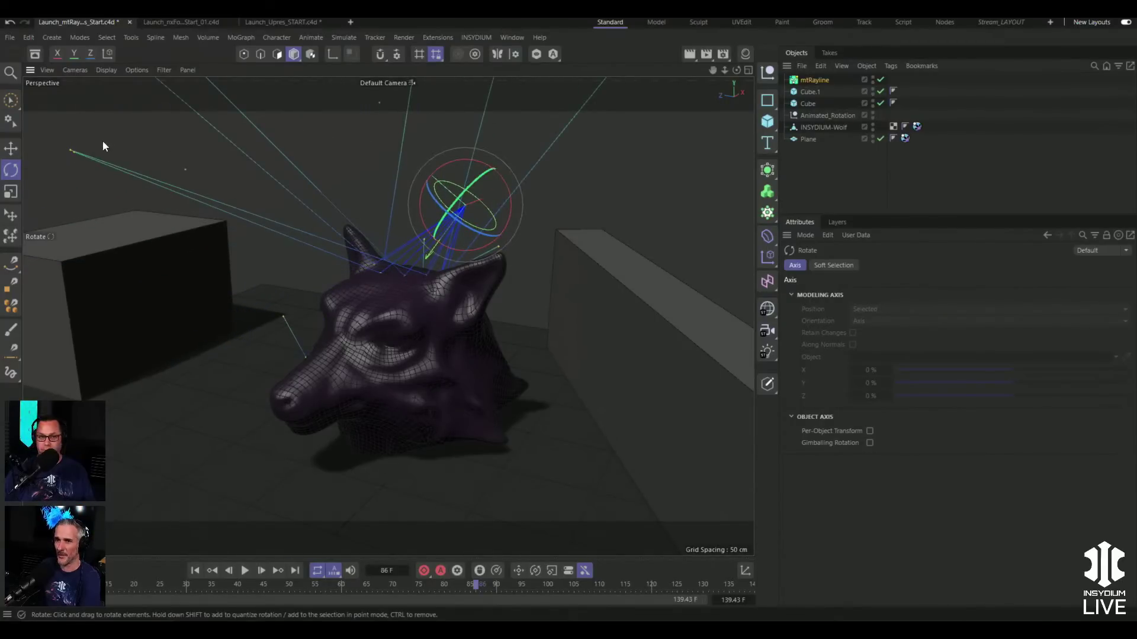
left_click(814, 83)
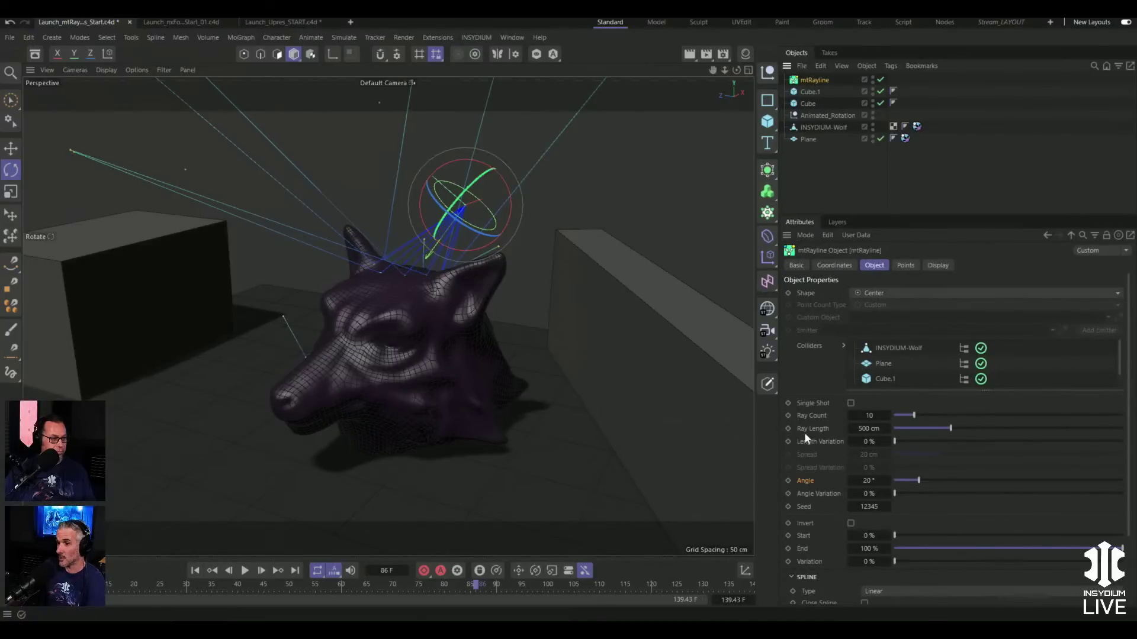
left_click_drag(863, 431, 950, 430)
left_click_drag(508, 193, 480, 213)
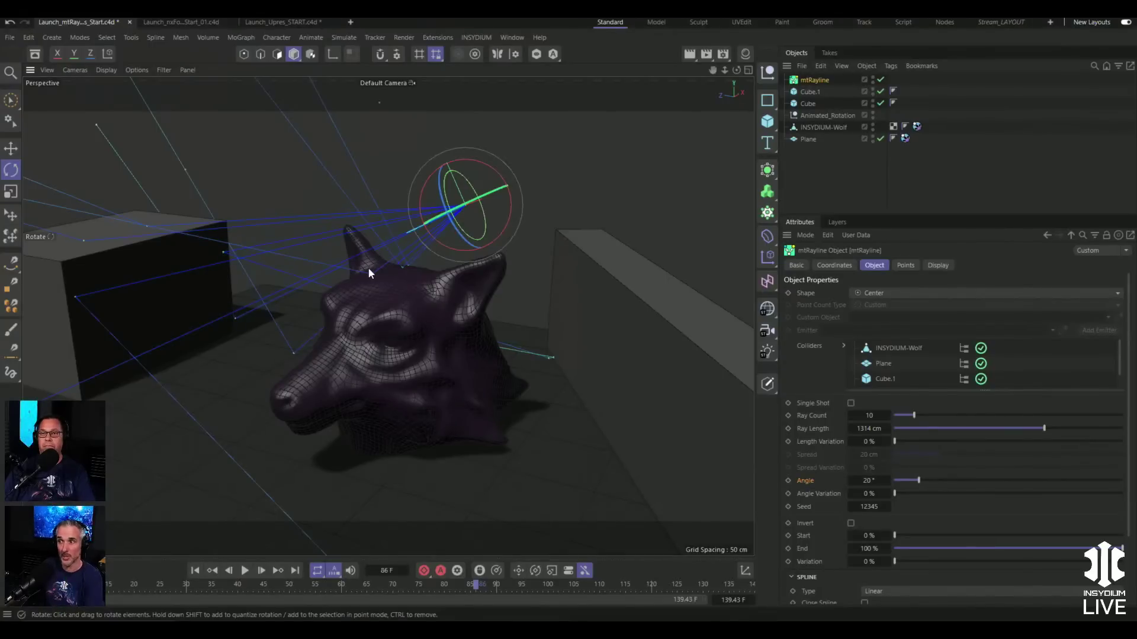
- Remove both cubes from the mtRayline's Colliders and delete them from the scene
left_click_drag(1119, 361, 1118, 373)
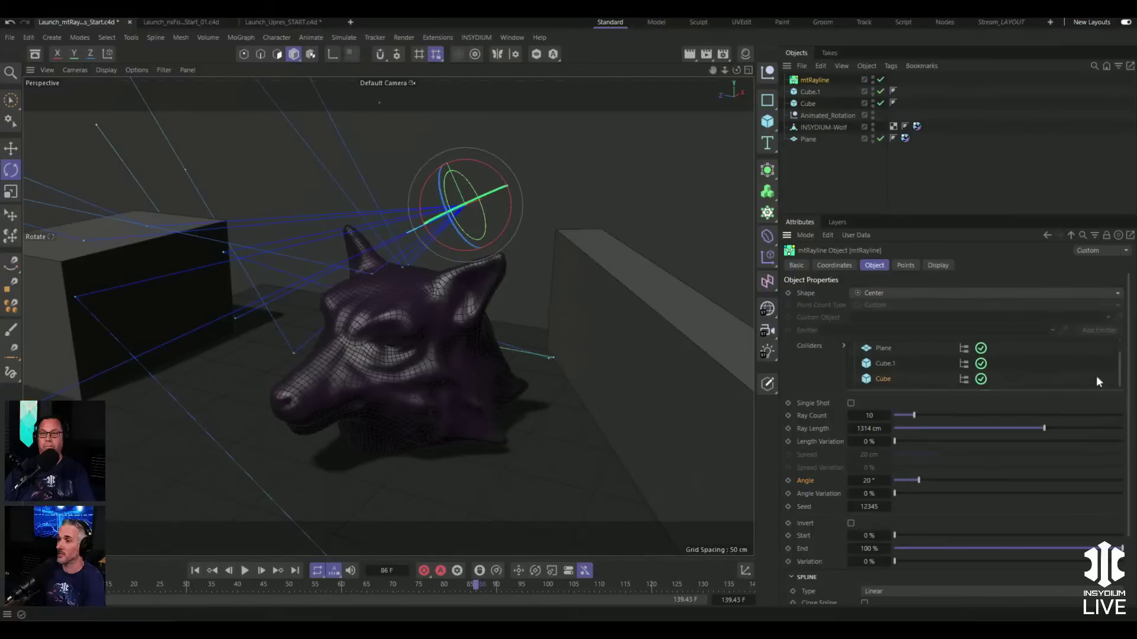
key("Delete")
left_click(882, 380)
key("Delete")
left_click(810, 98)
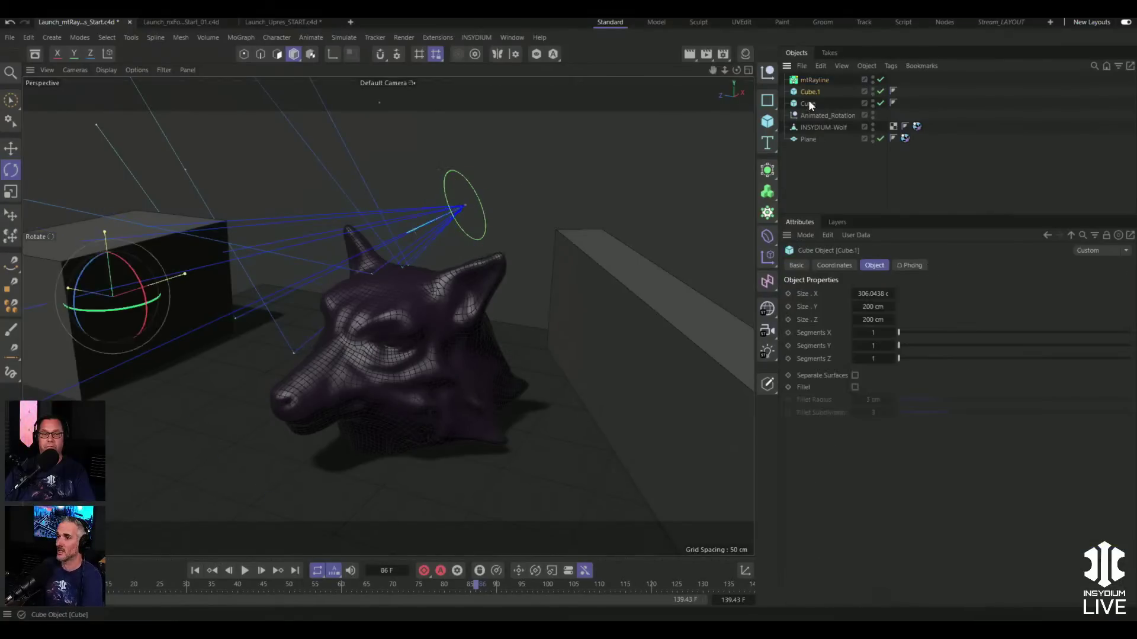
left_click(807, 104, "ctrl")
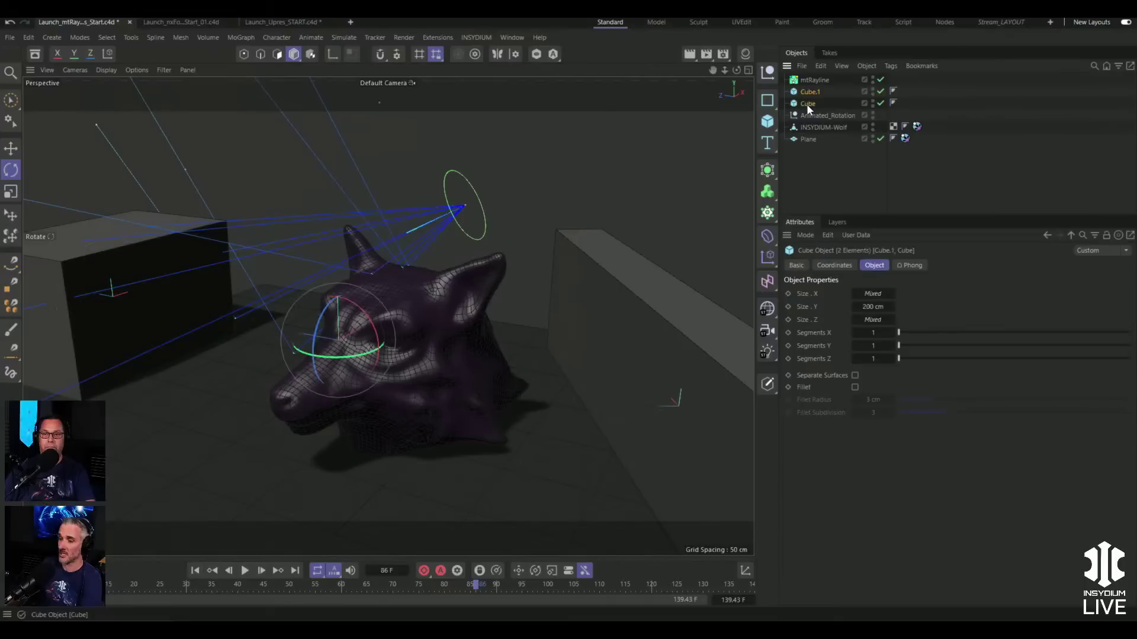
key("Delete")
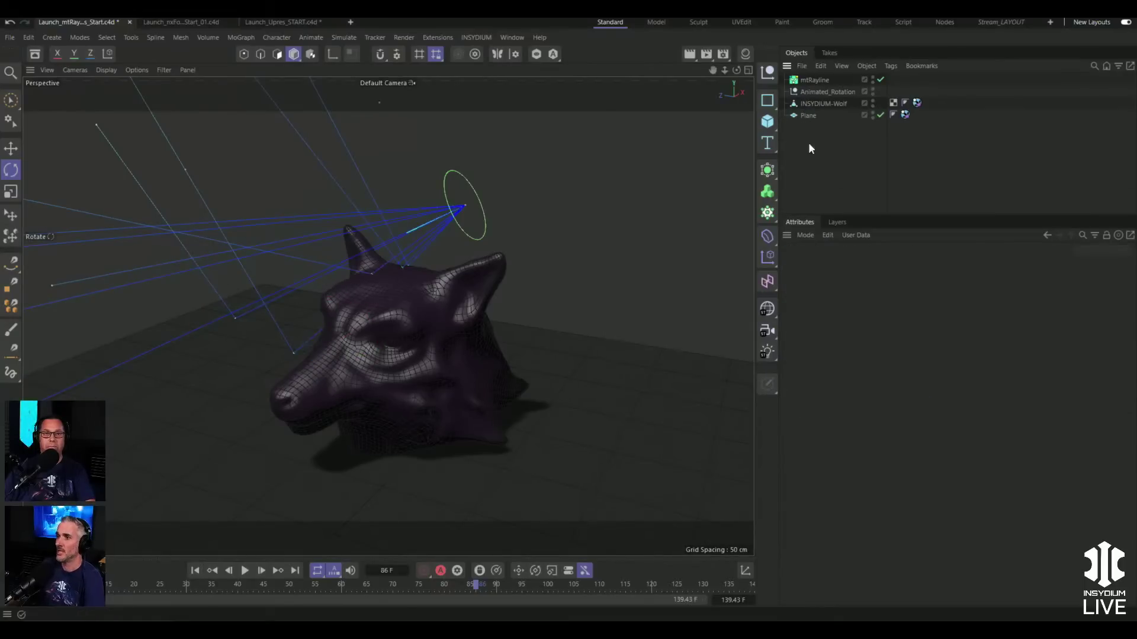
- Enable Single Shot on the mtRayline, aim its rays straight down and raise it higher over the wolf
left_click(811, 83)
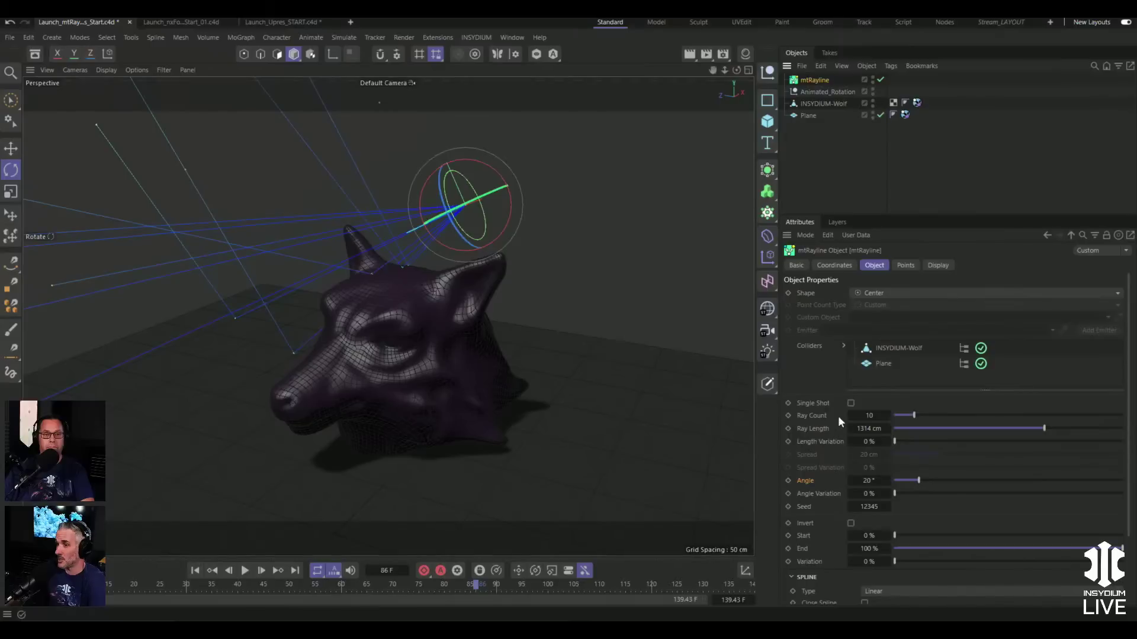
left_click(851, 404)
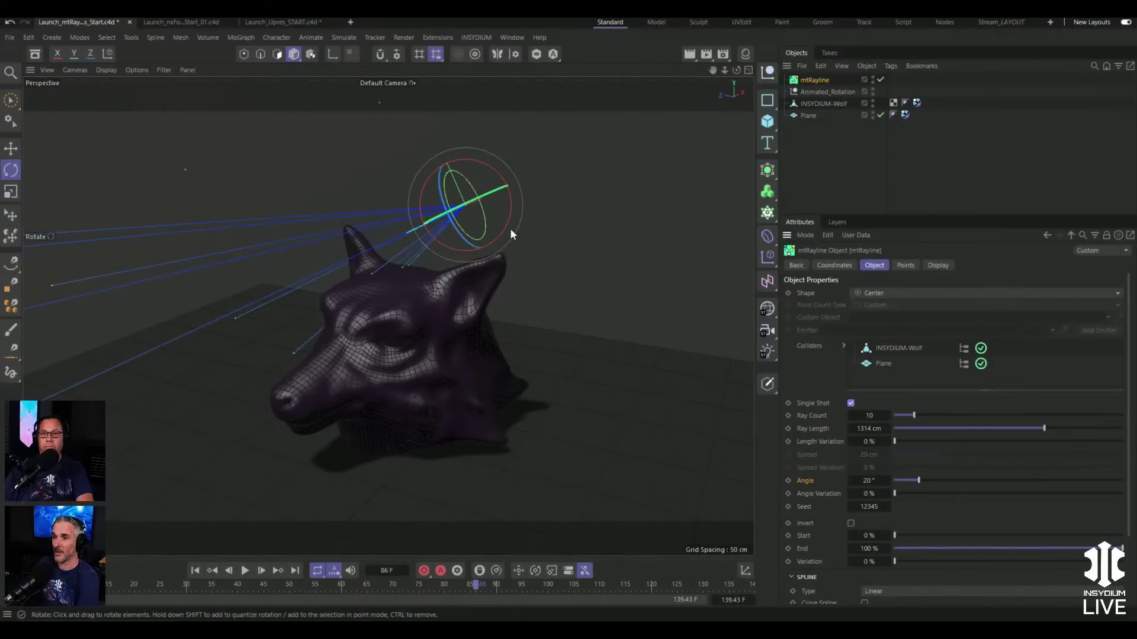
left_click_drag(504, 225, 503, 177)
key("e")
left_click_drag(468, 122, 473, 80)
left_click_drag(493, 157, 453, 181)
left_click_drag(350, 170, 294, 170)
- Reposition the mtRayline horizontally so its rays land on top of the wolf's head between the ears
left_click_drag(365, 277, 433, 401, "alt")
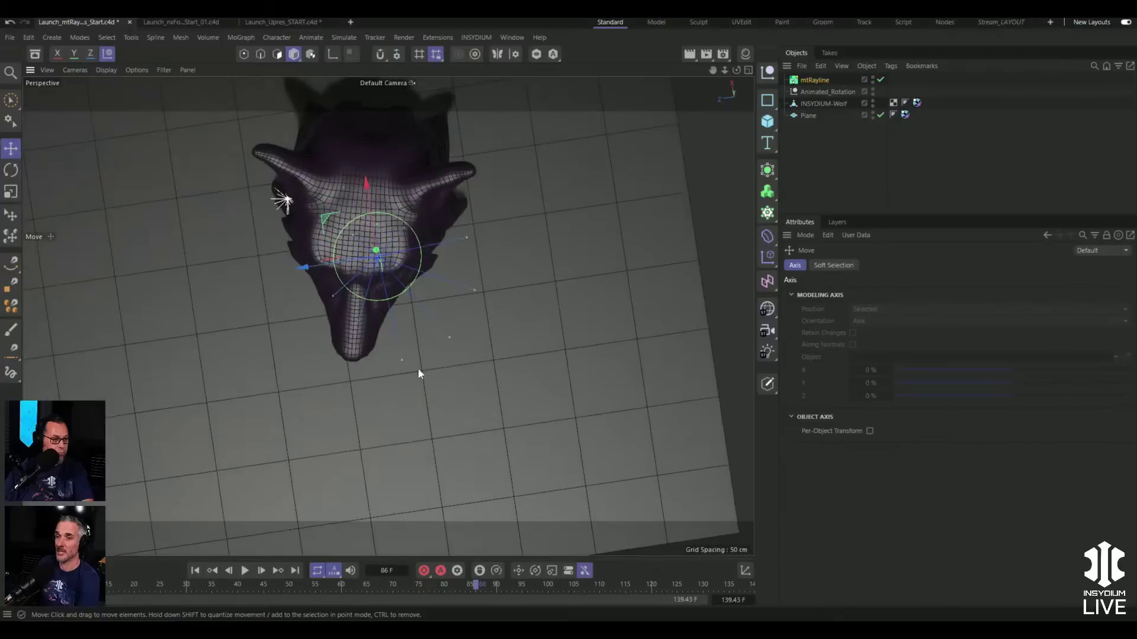
left_click_drag(368, 189, 373, 111)
left_click_drag(292, 194, 276, 197)
left_click_drag(308, 161, 434, 285, "alt")
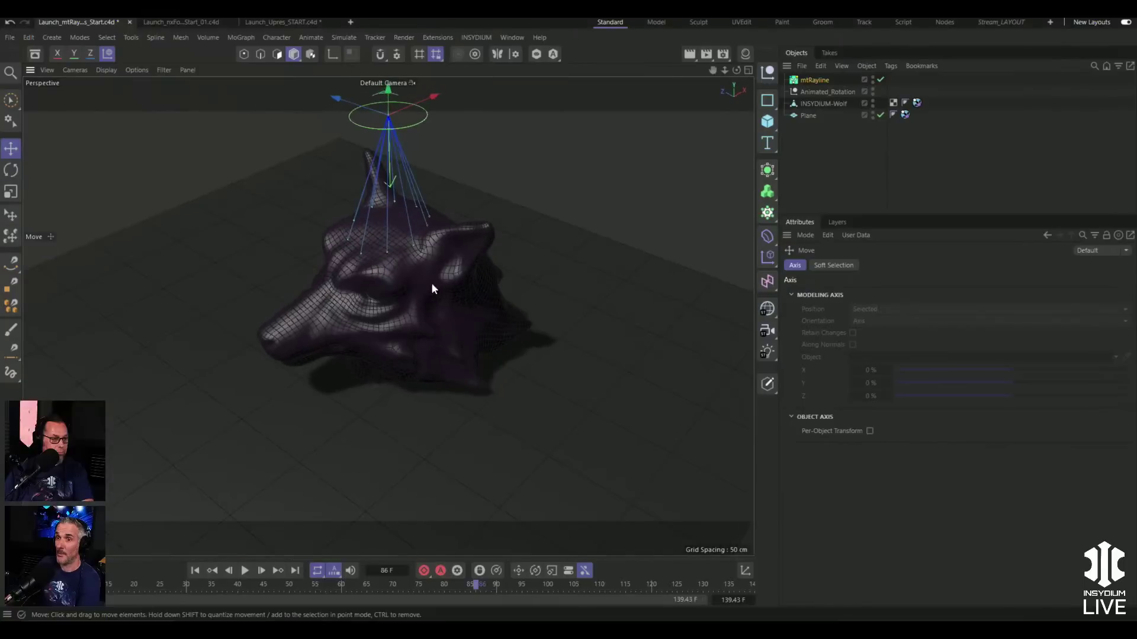
right_click_drag(399, 240, 419, 242, "alt")
left_click_drag(406, 248, 410, 225, "alt")
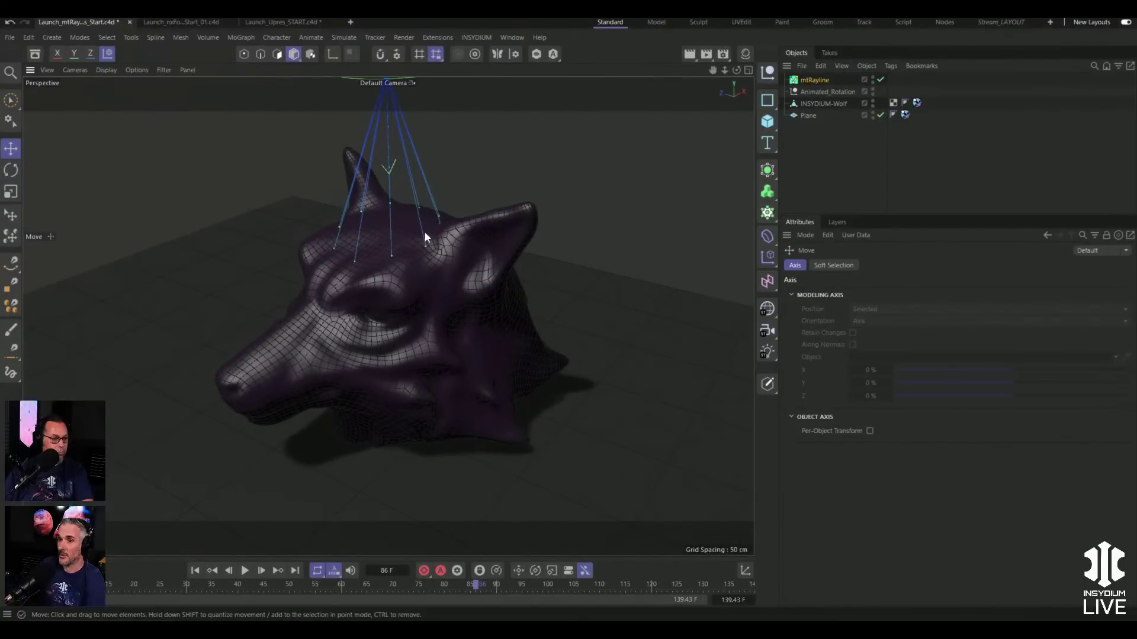
- Keyframe the mtRayline's Angle at 0° at the start of the animation and 46° at frame 72
left_click(812, 81)
left_click_drag(916, 484, 885, 488)
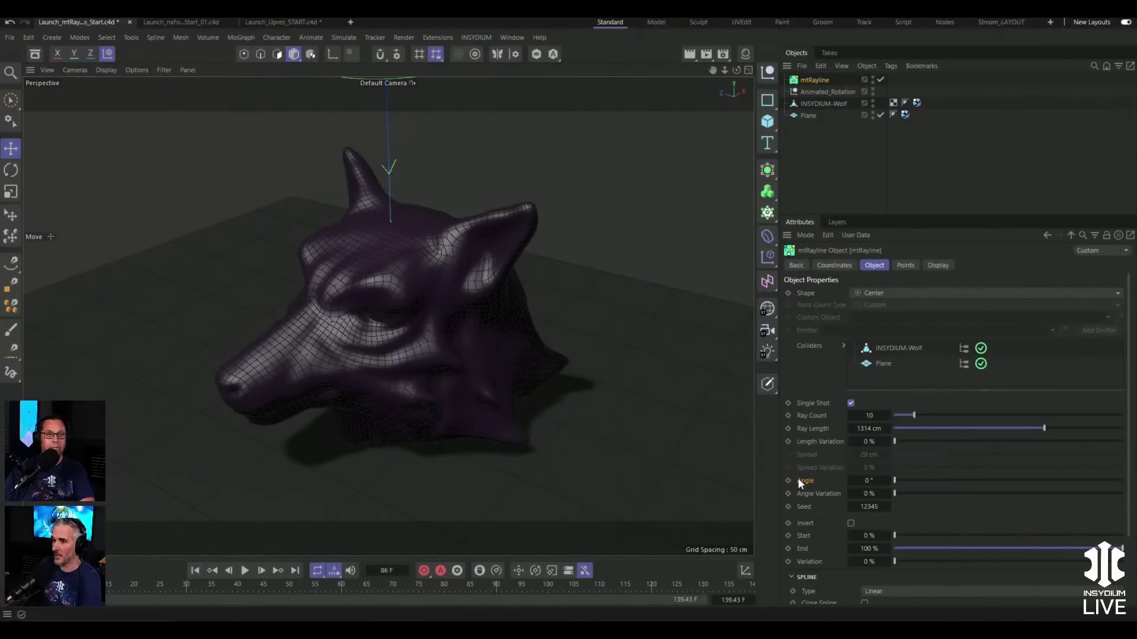
left_click(788, 481)
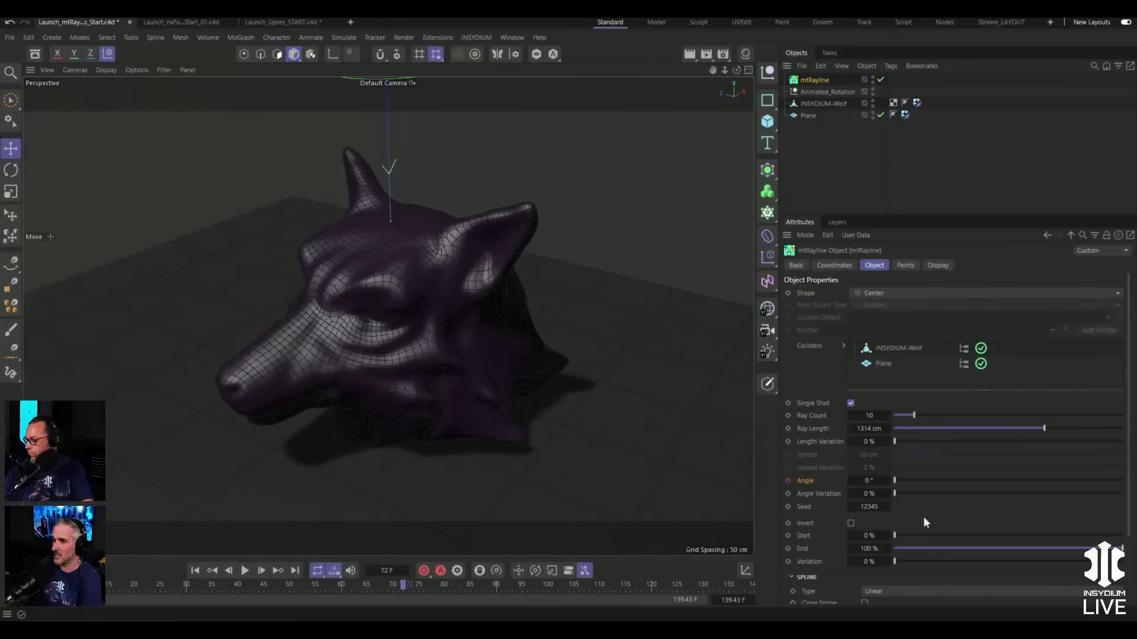
left_click_drag(899, 481, 952, 481)
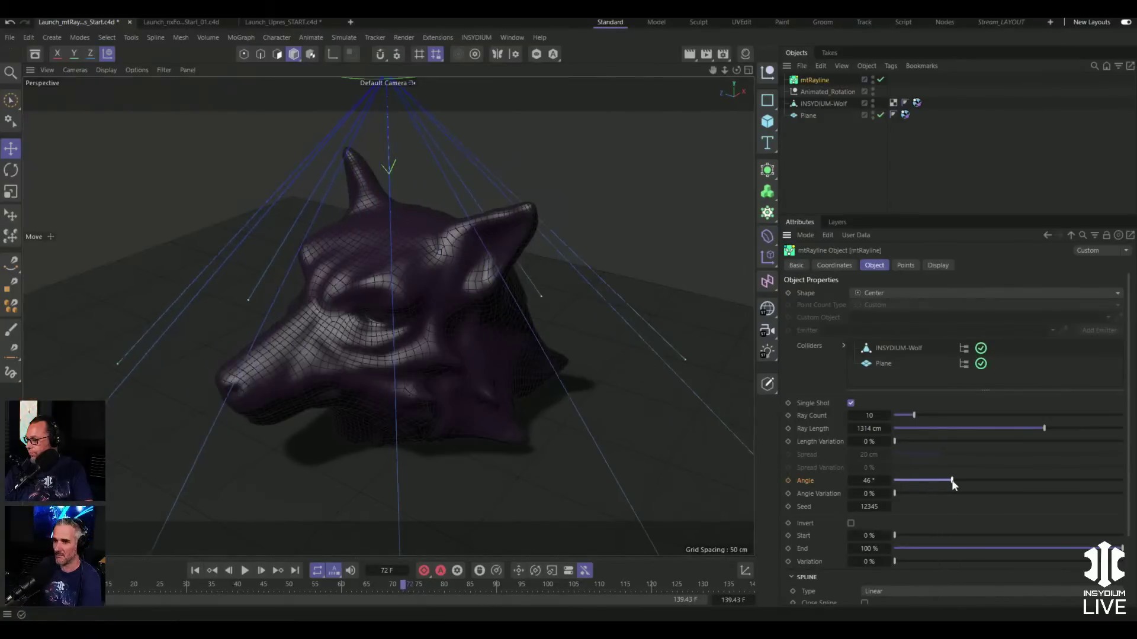
left_click(788, 480)
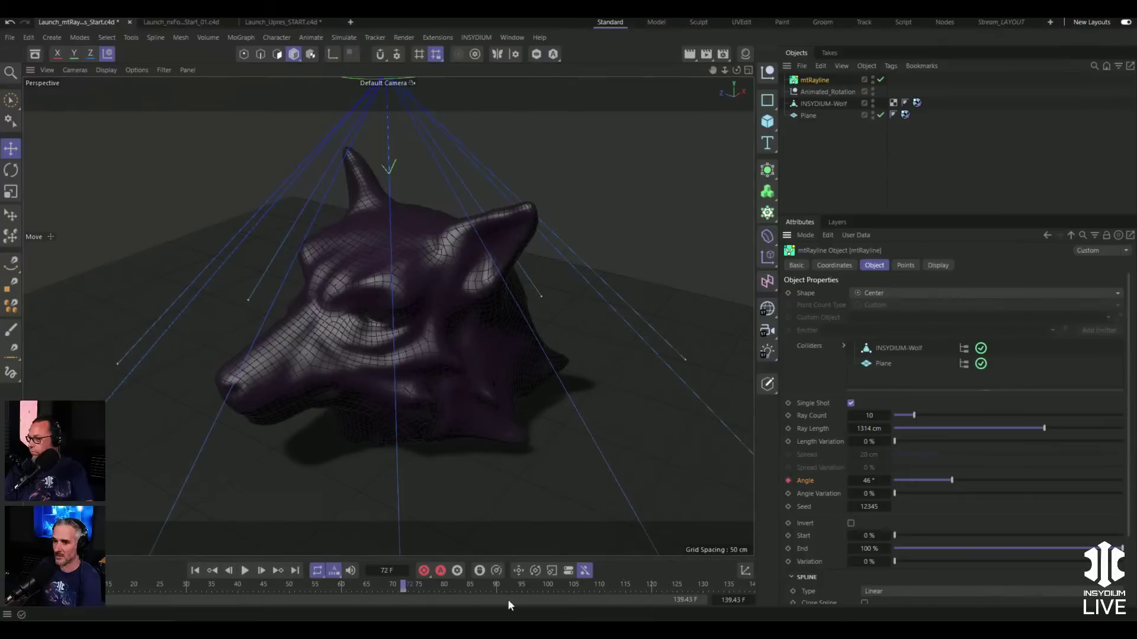
- Keyframe the ray Angle at 0° at frame 139 and play the animation to check the opening and closing rays
left_click_drag(501, 584, 762, 594)
left_click_drag(932, 476, 847, 491)
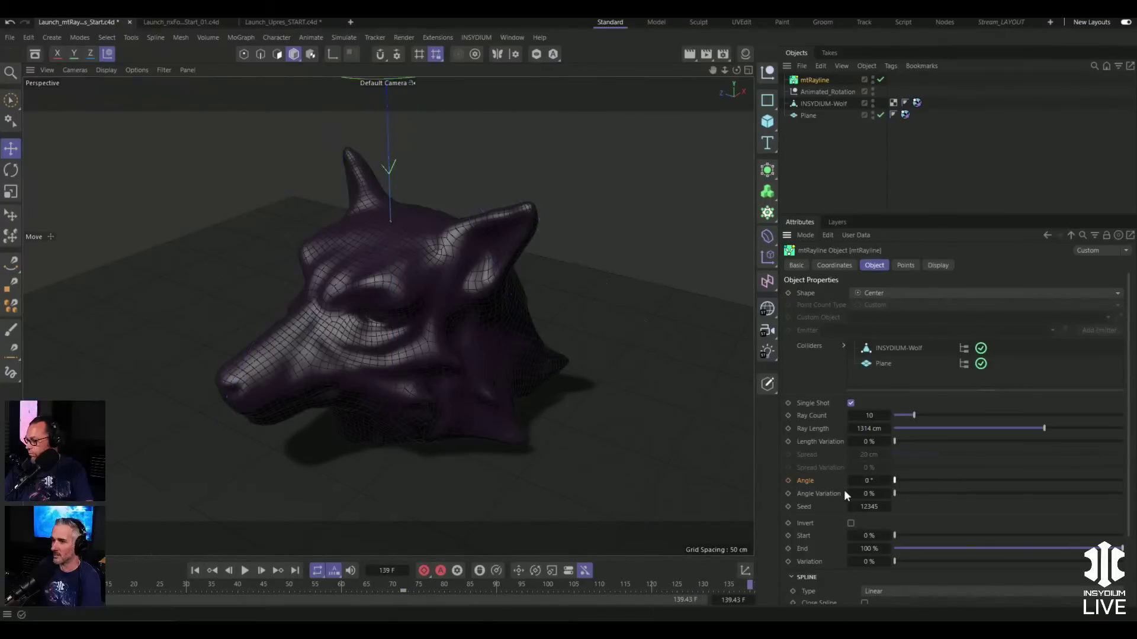
left_click(788, 481)
left_click(244, 571)
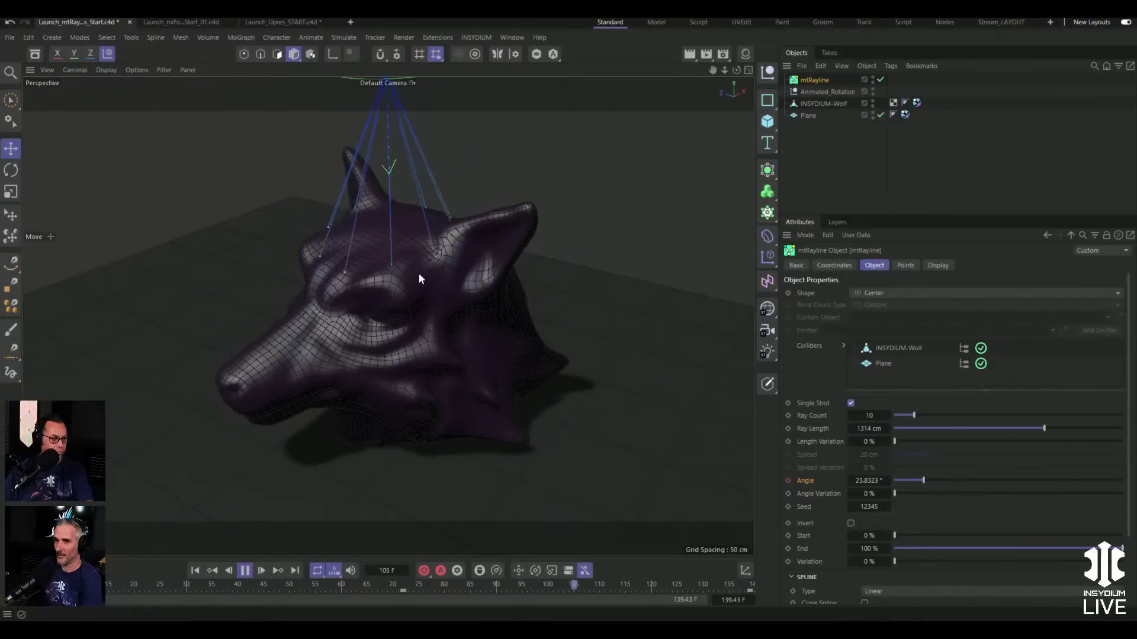
left_click(244, 571)
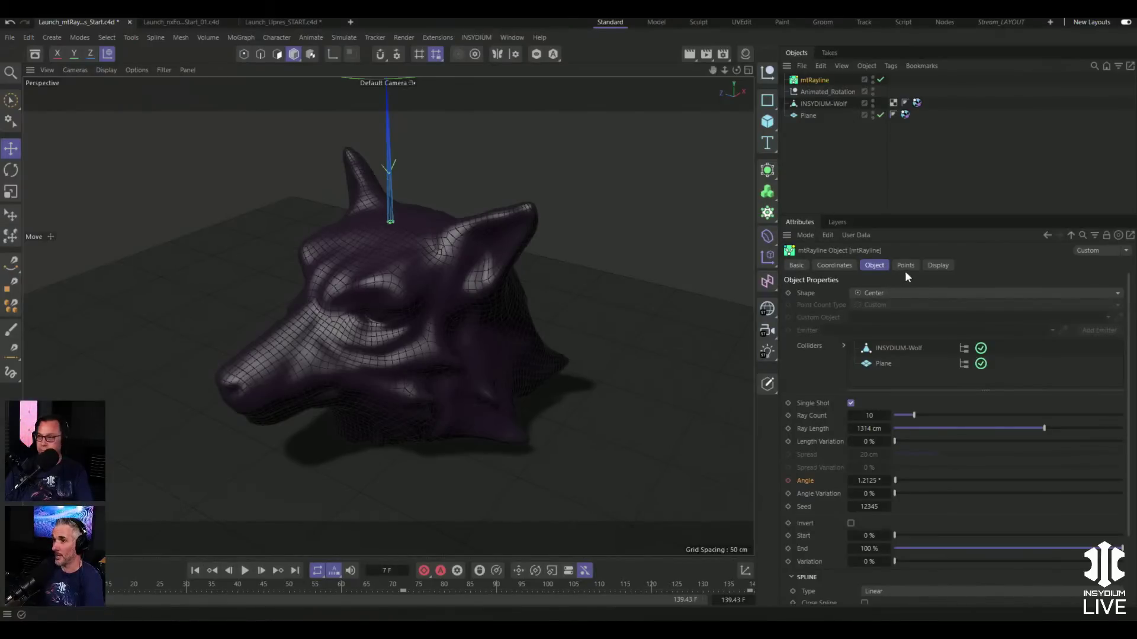
- Turn off the display of the mtRayline's Start Points, End Points and Contact Points
left_click(939, 267)
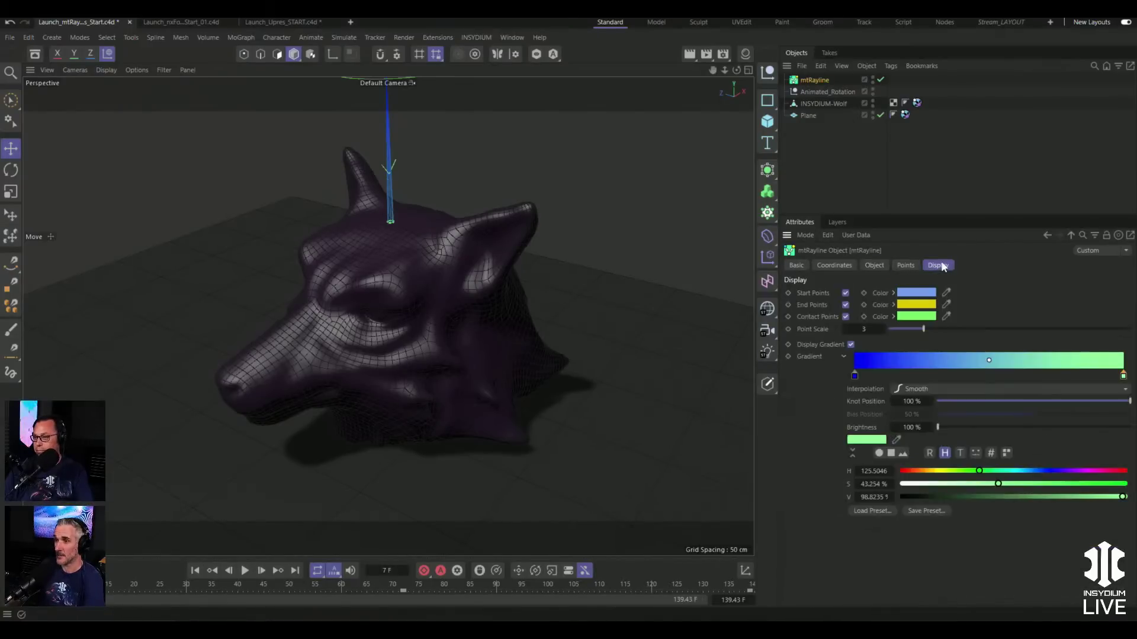
left_click(845, 316)
left_click(844, 305)
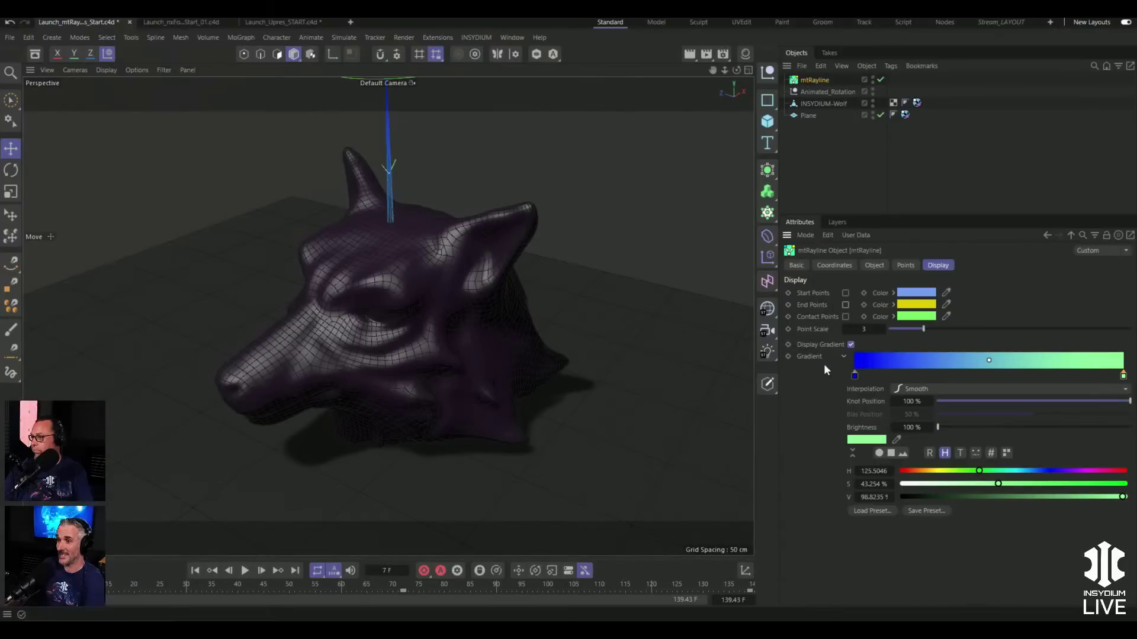
- Recolor the display gradient from red to light orange with a hue of 32°, and play the animation
left_click(855, 377)
left_click(901, 471)
left_click(1123, 376)
left_click_drag(955, 472, 921, 471)
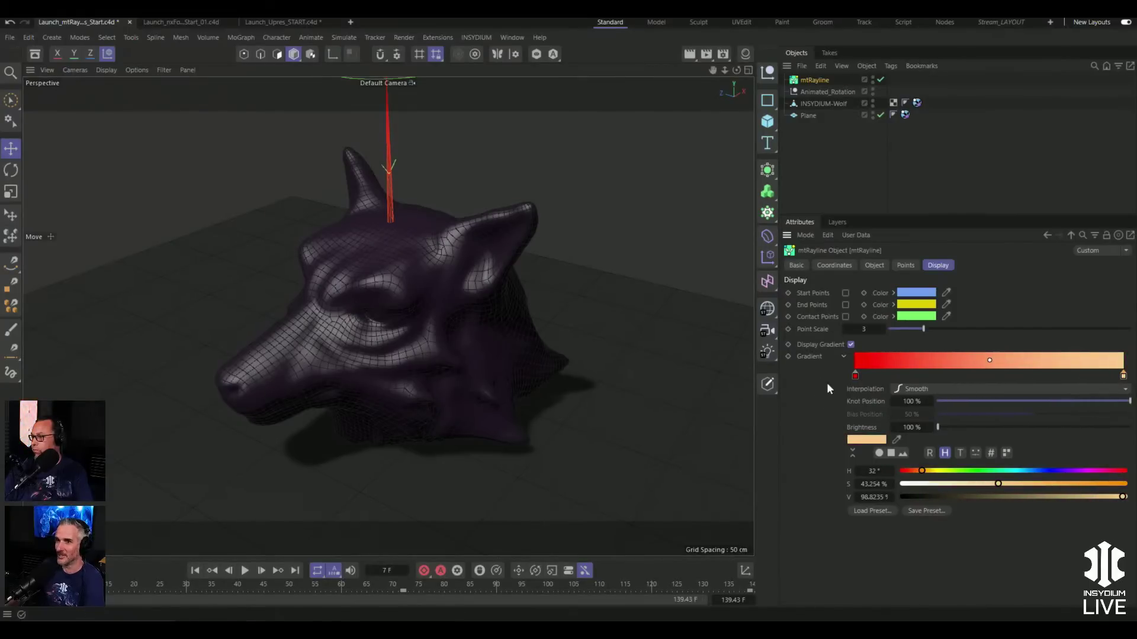
left_click(245, 570)
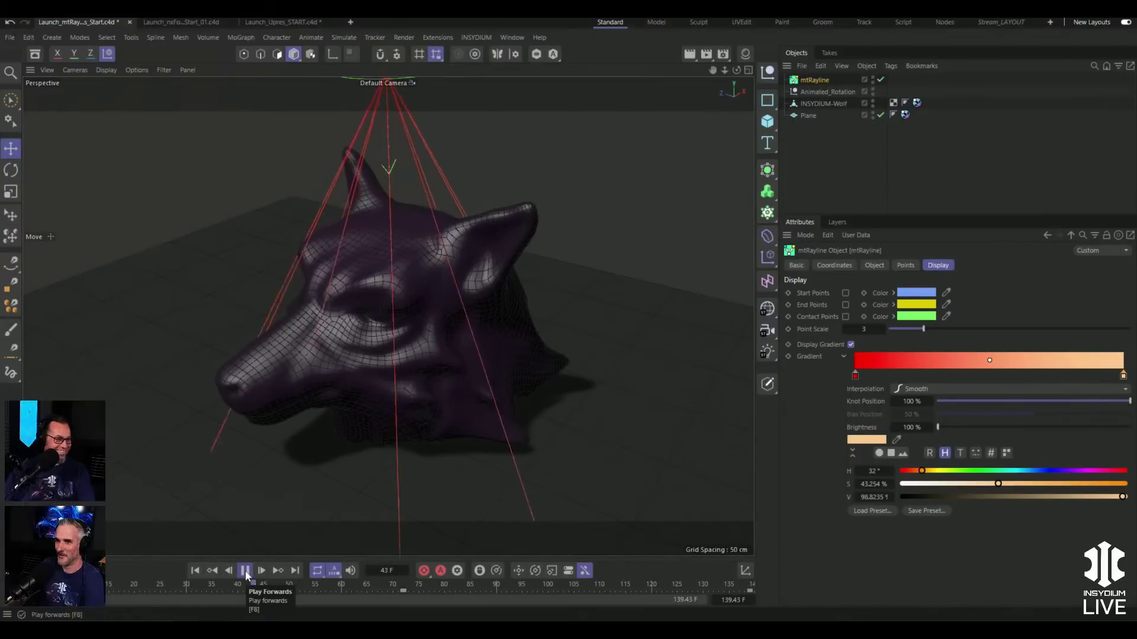
left_click(245, 571)
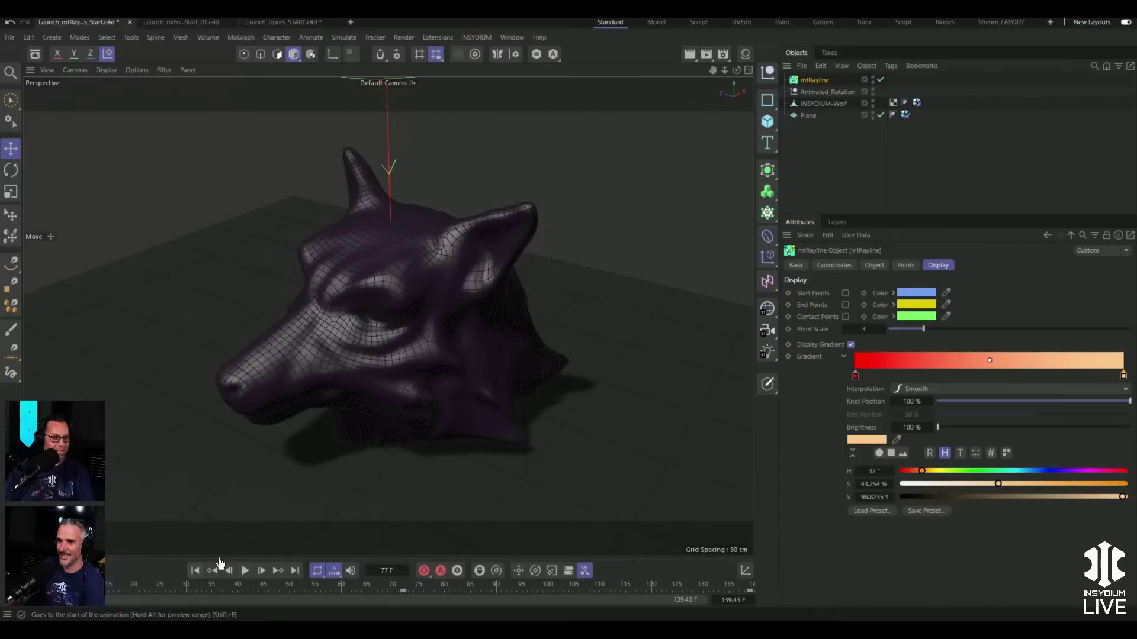
- Add an emitter for the mtRayline's Contact Points
left_click(908, 267)
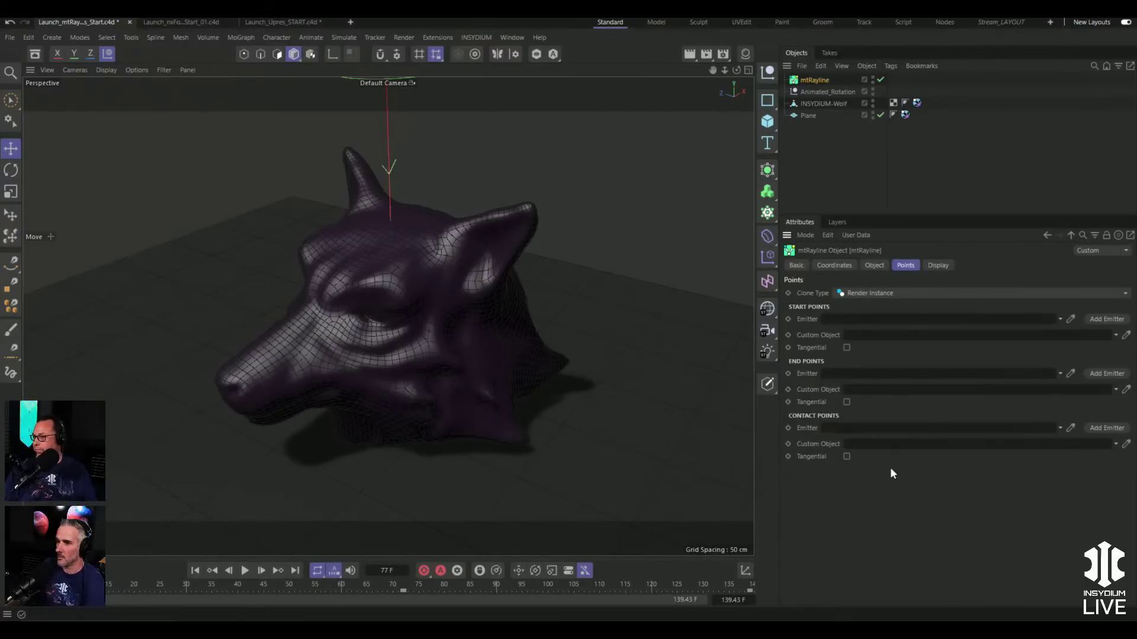
left_click(1099, 427)
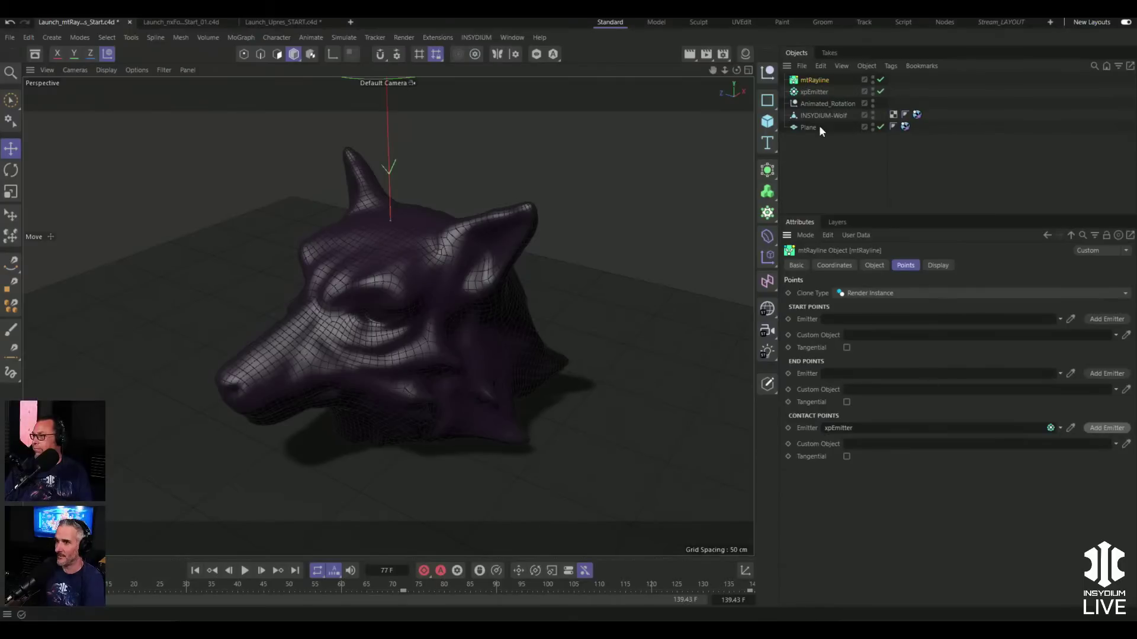
- Rename the new contact-point emitter to xpEmitter_Contact
left_click(814, 93)
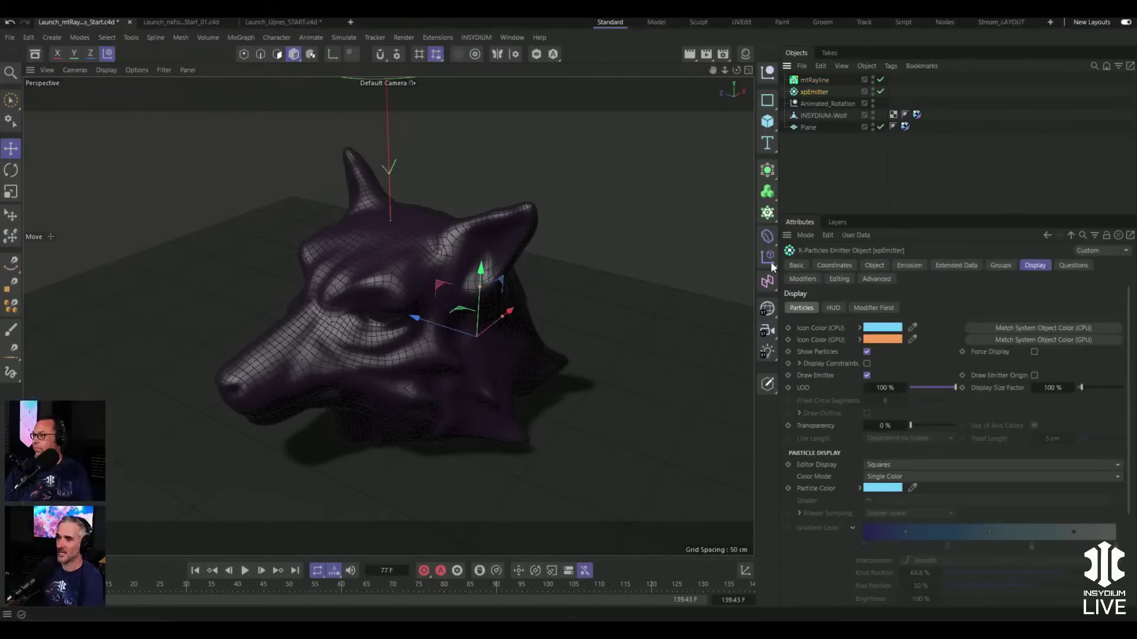
left_click(803, 265)
left_click(893, 321)
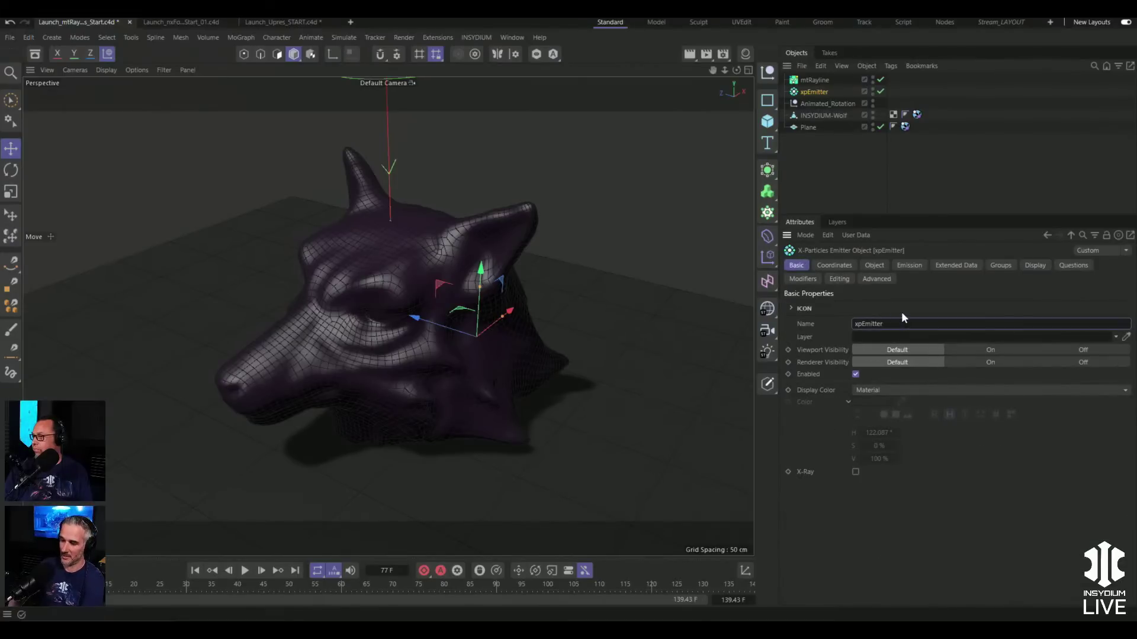
type("_C")
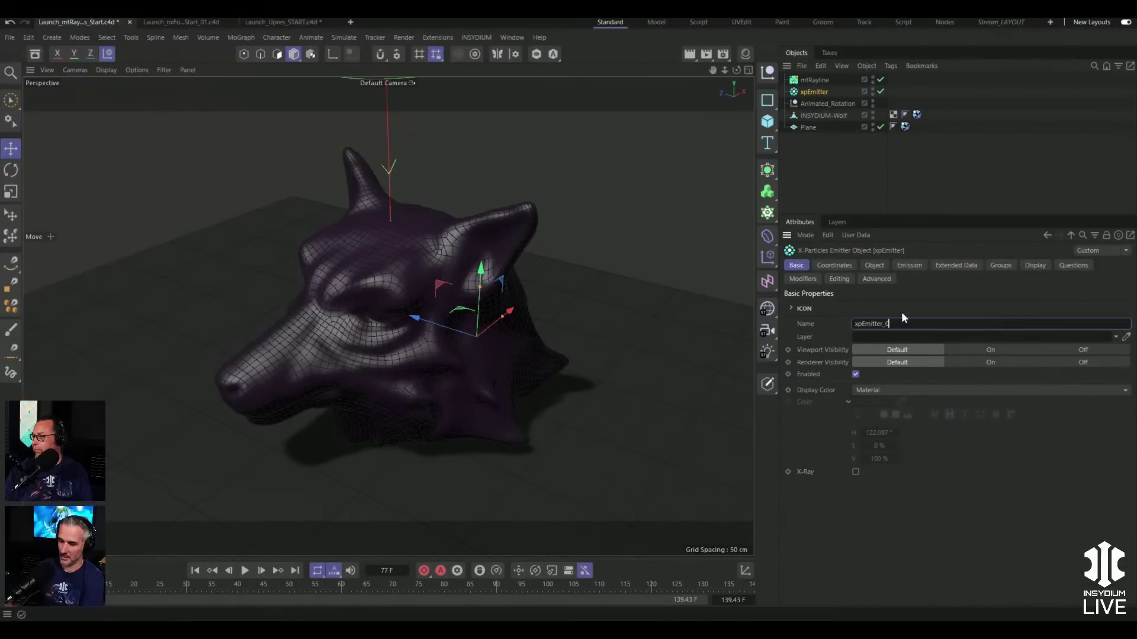
type("ontac")
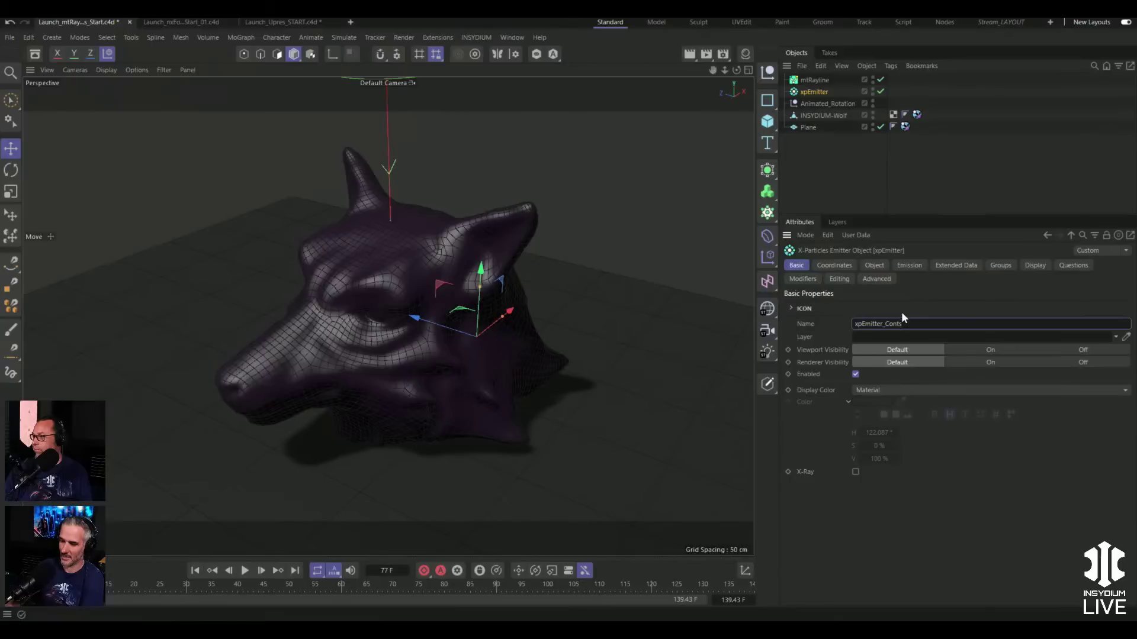
type("t")
key("Return")
- Set the contact emitter's Editor Display to Spheres and play the animation to check particles at the ray contacts
left_click(1040, 266)
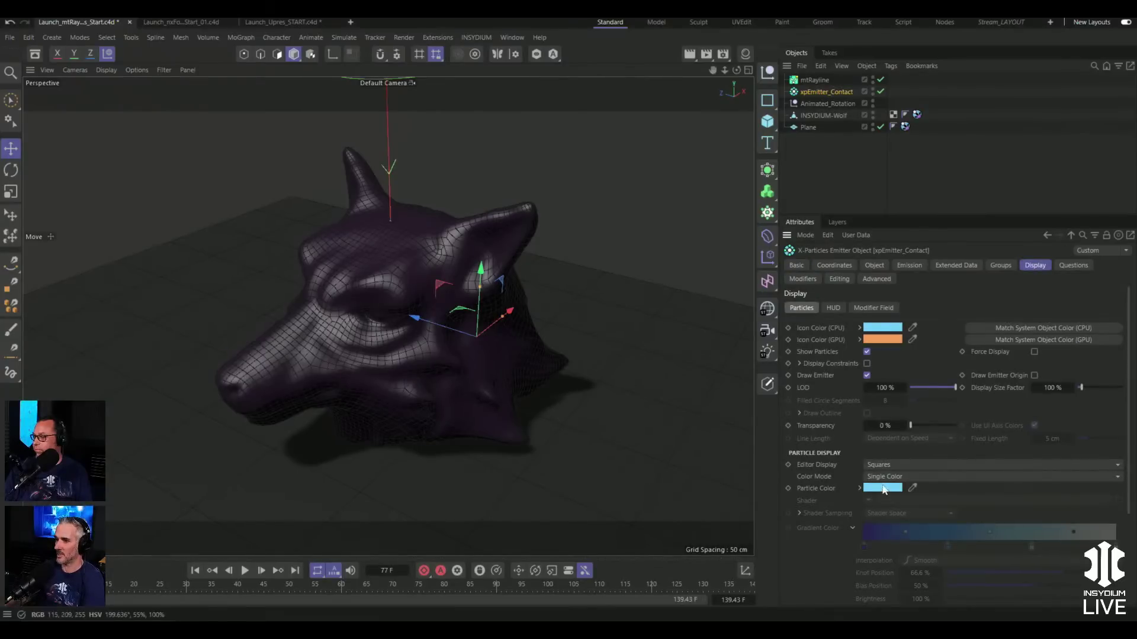
left_click(886, 465)
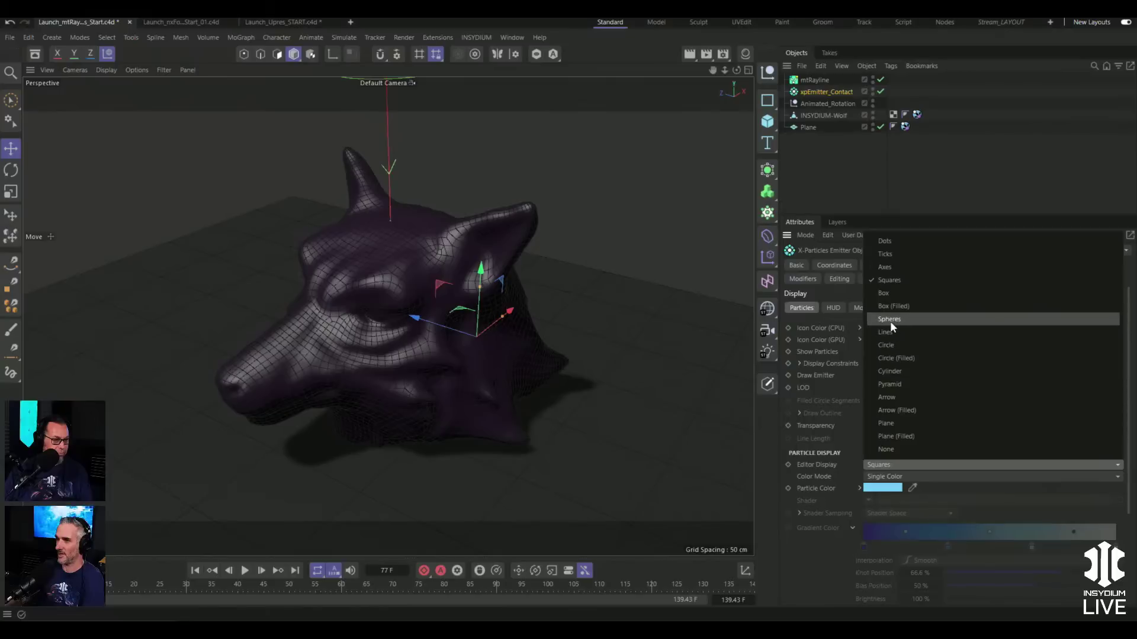
left_click(890, 319)
left_click(204, 573)
left_click(245, 570)
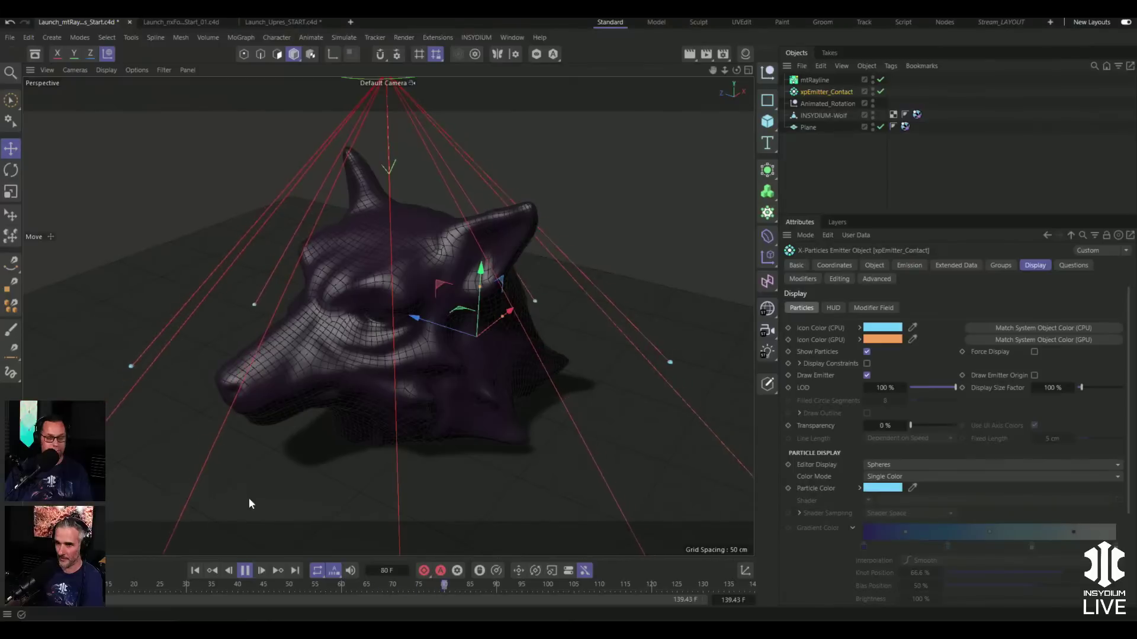
left_click(244, 571)
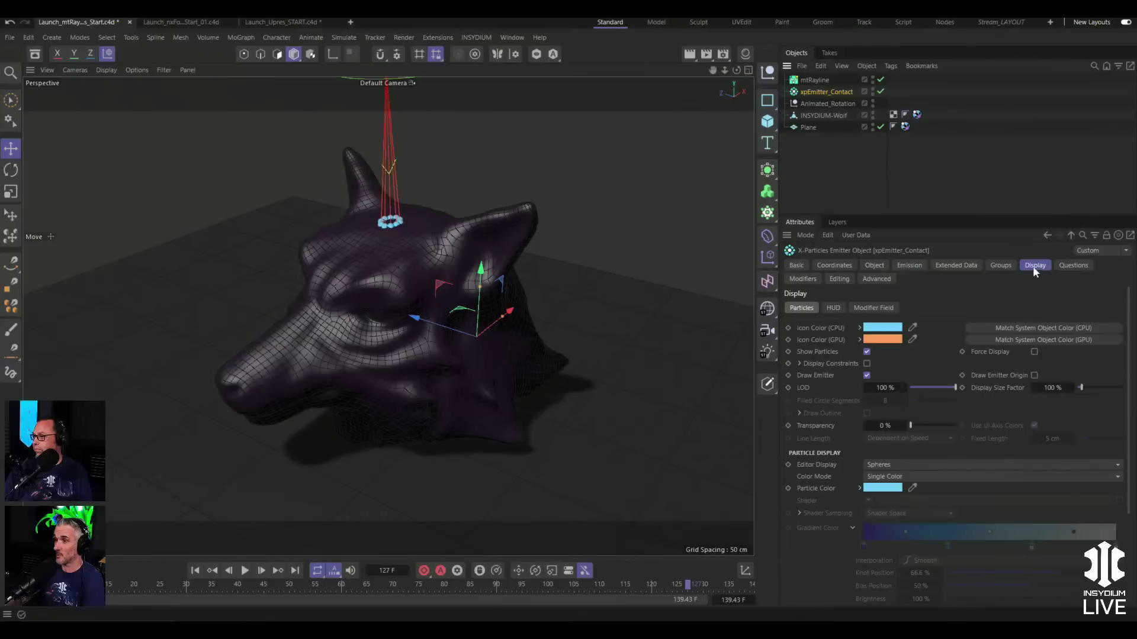
- Set the contact emitter's Editor Display to None and play the animation to check the rays
left_click(902, 464)
left_click(886, 450)
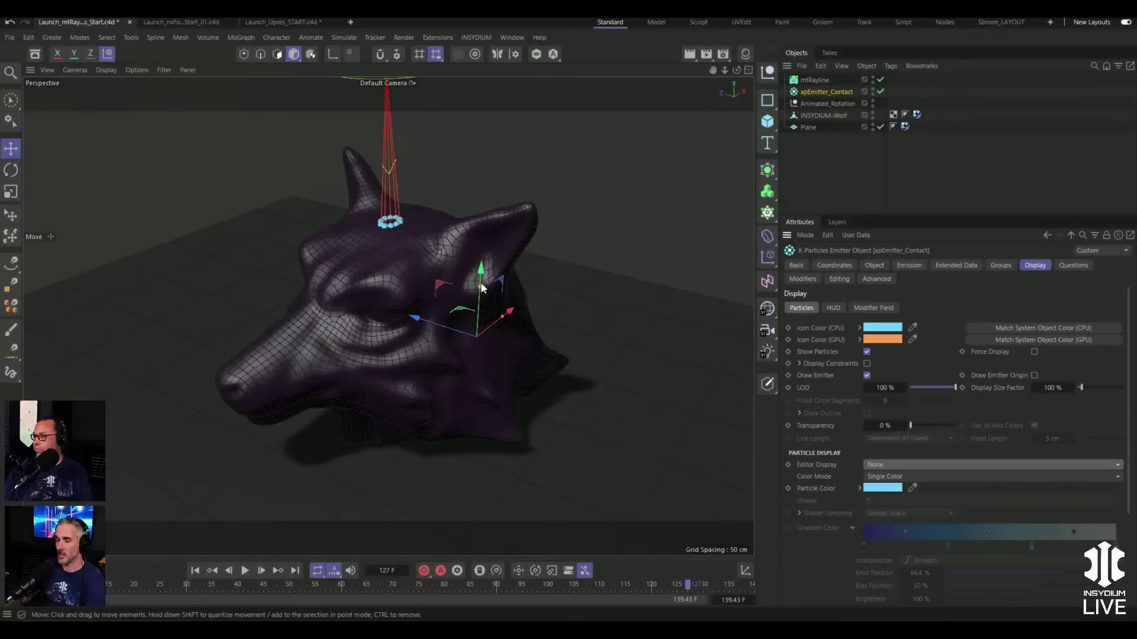
left_click(245, 570)
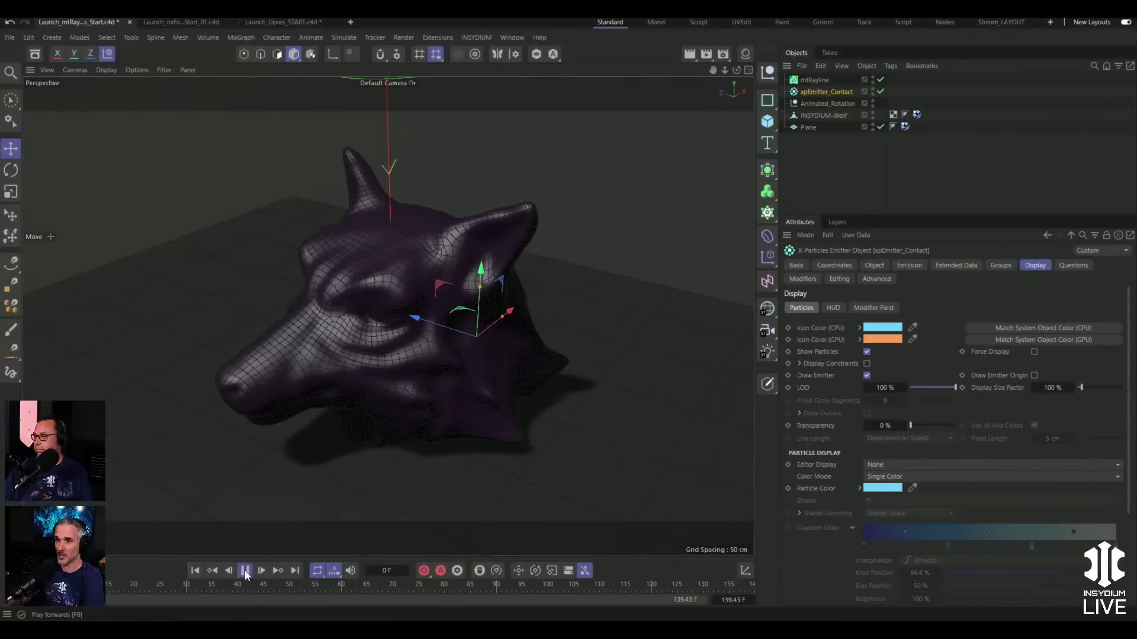
left_click(245, 570)
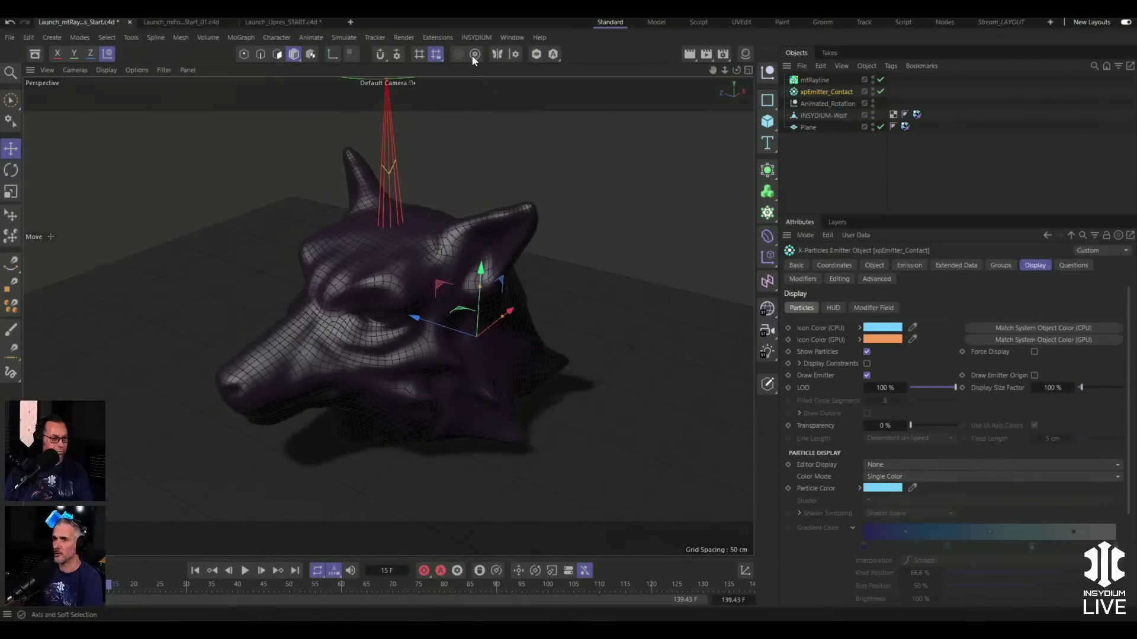
- Add a NeXus nxQuestion object to the scene
left_click(476, 38)
mouse_move(495, 77)
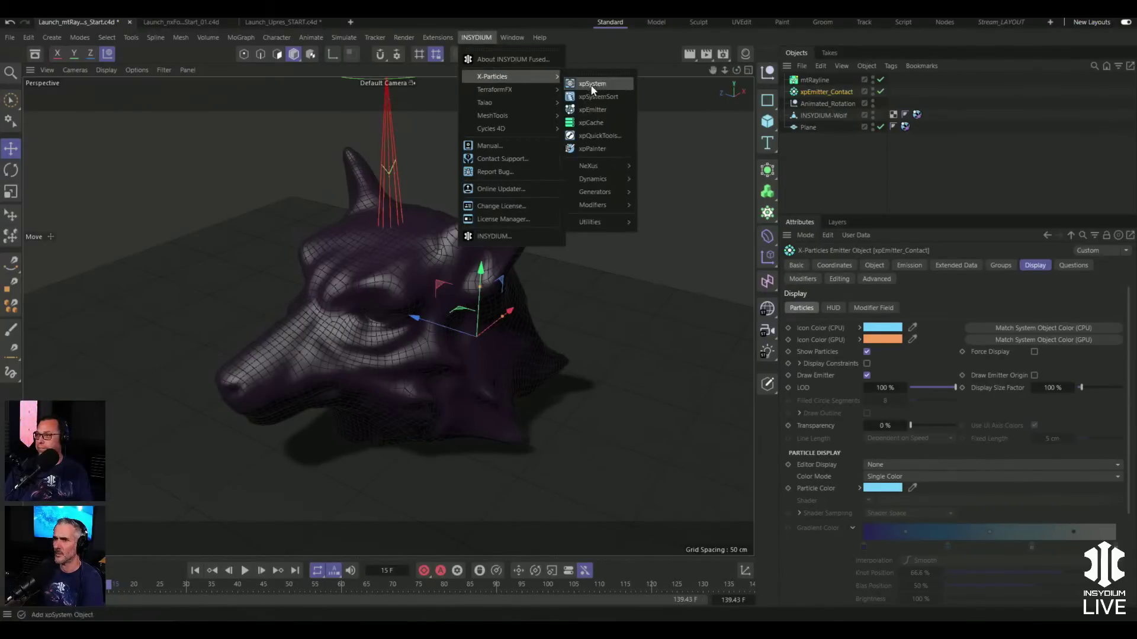
mouse_move(599, 168)
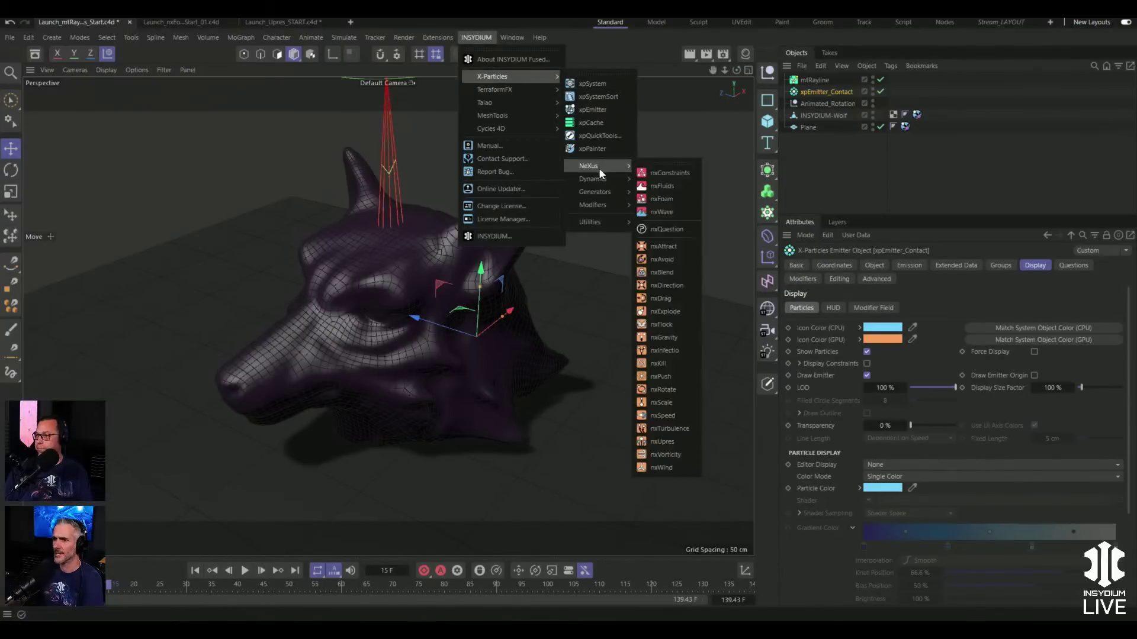
left_click(659, 230)
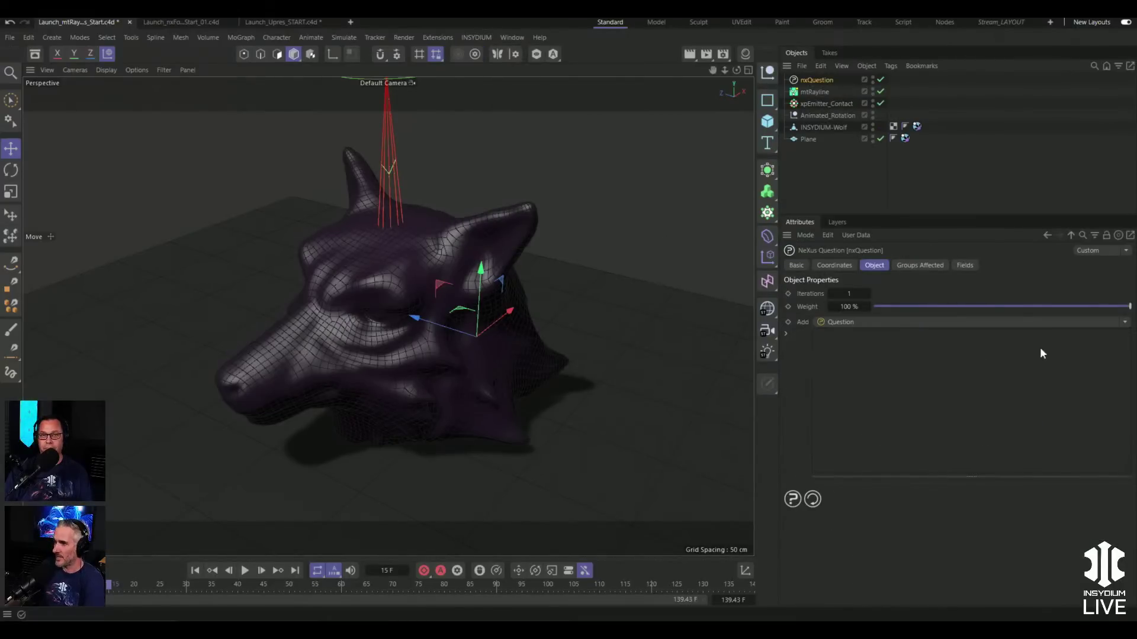
- Add a question that tests whether a particle's Emitter is within xpEmitter_Contact
left_click(922, 321)
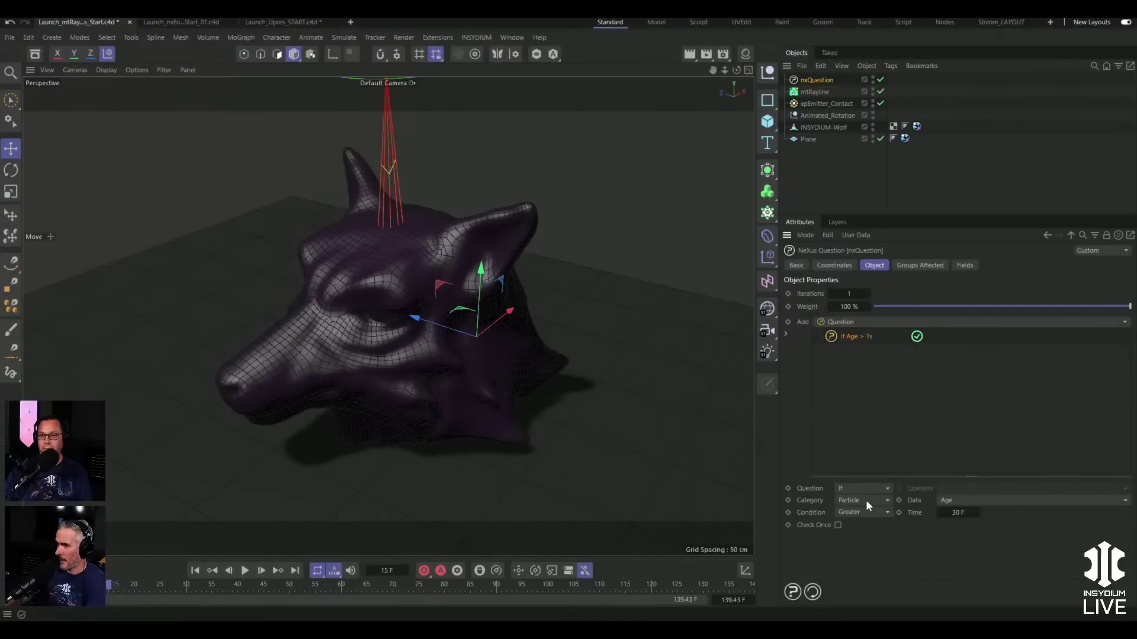
left_click(981, 501)
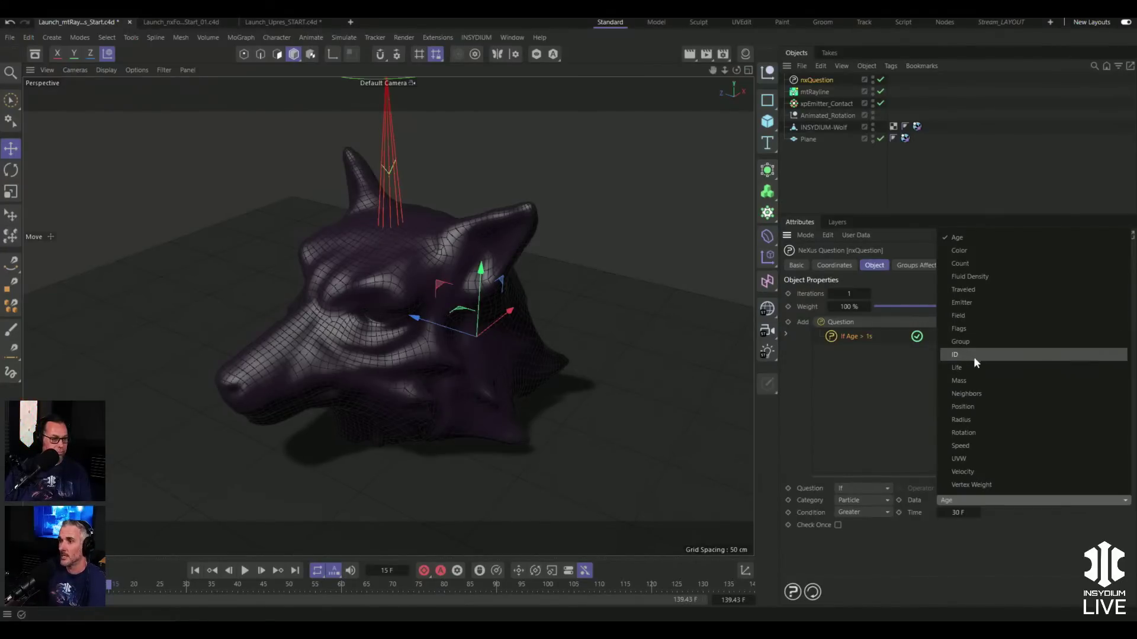
left_click(961, 303)
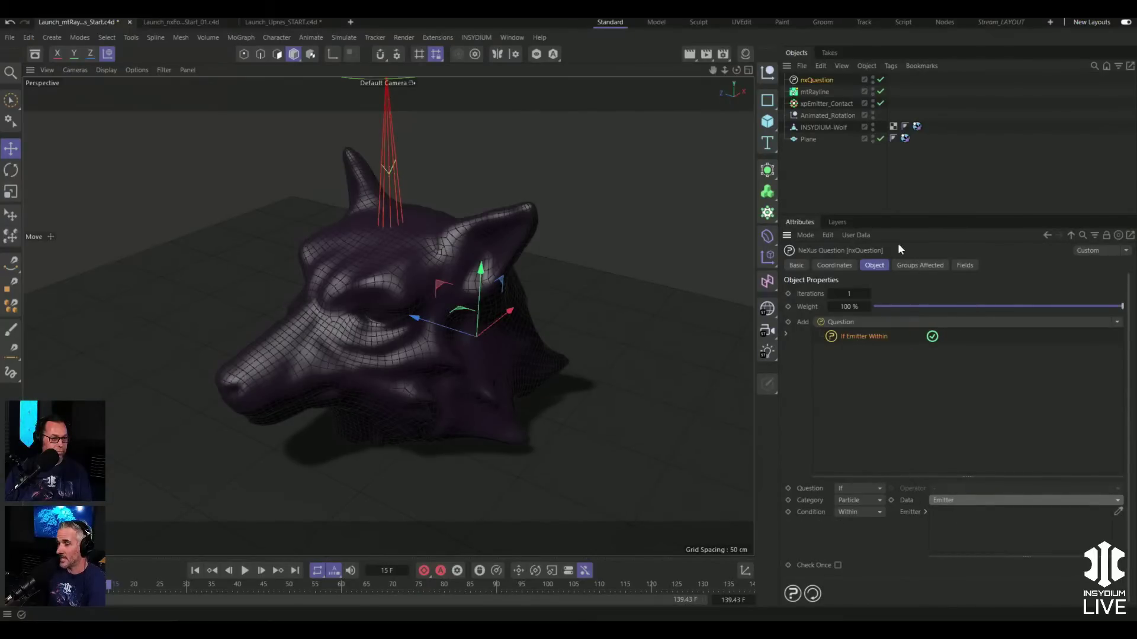
left_click_drag(819, 103, 983, 482)
left_click_drag(971, 527, 971, 534)
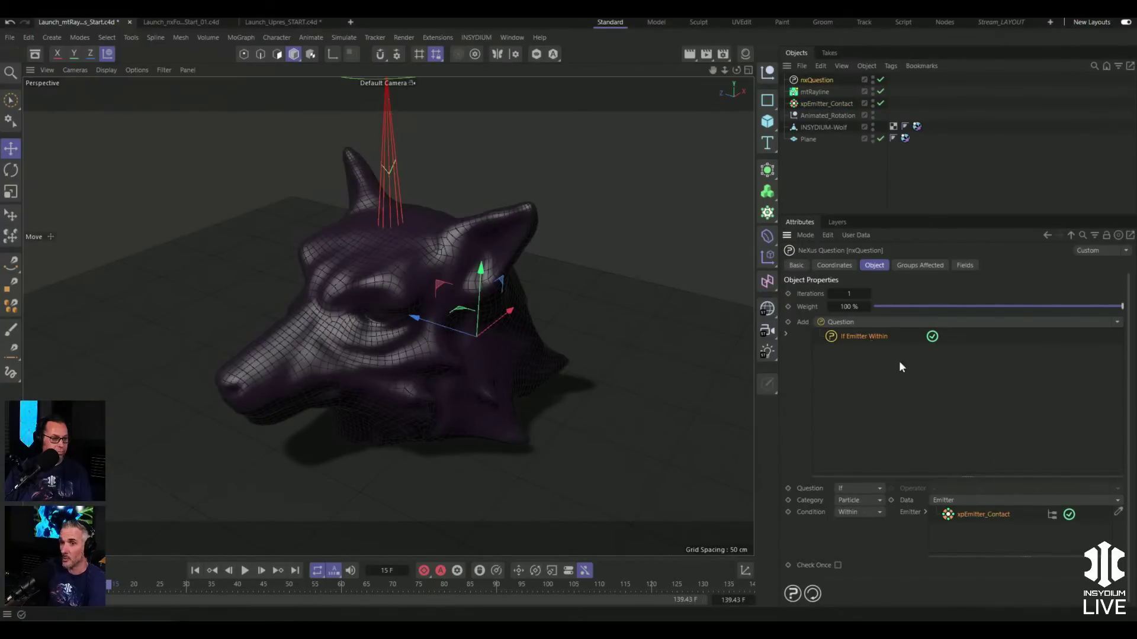
- Add a Spawn action beneath the emitter question and create a new emitter for the spawned particles
left_click(1118, 324)
left_click(1022, 347)
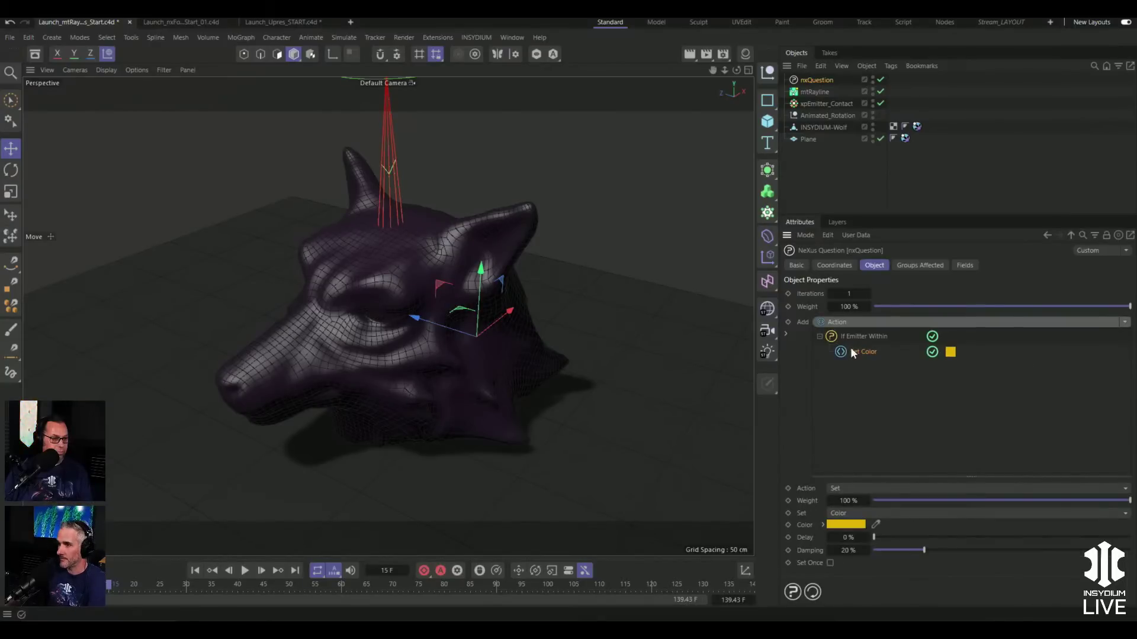
left_click(881, 488)
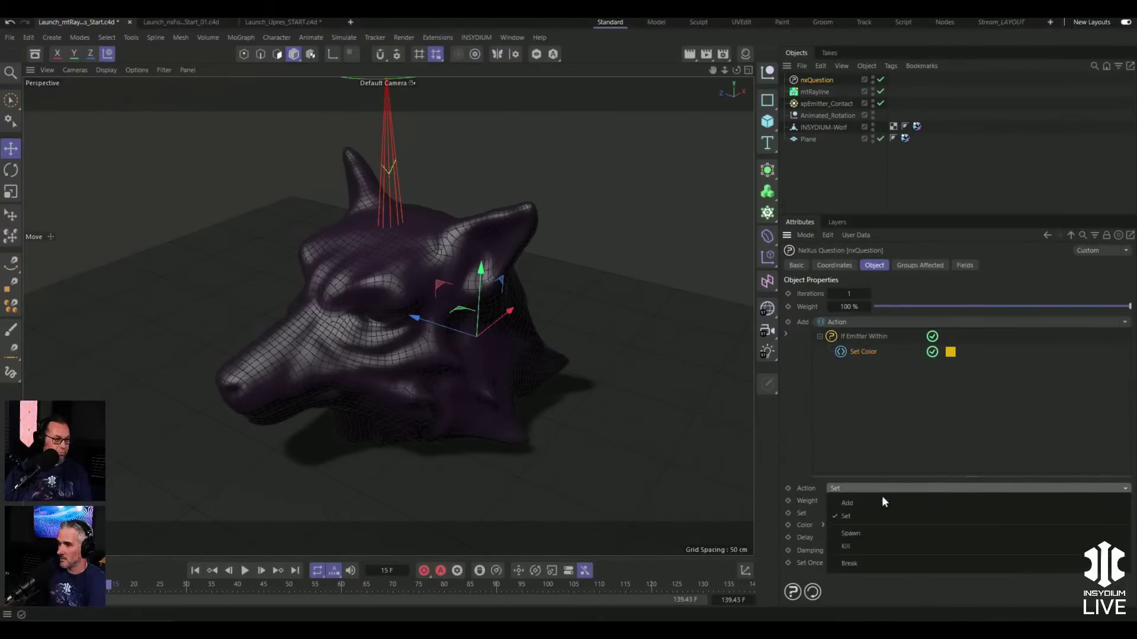
left_click(866, 532)
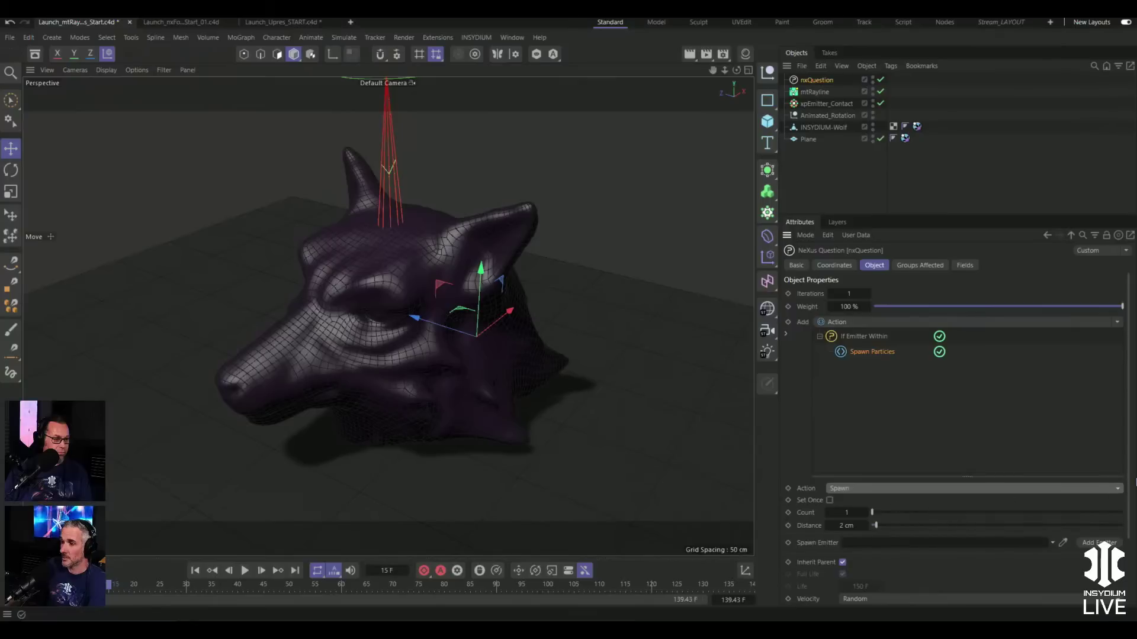
scroll(1010, 505, "down", 3)
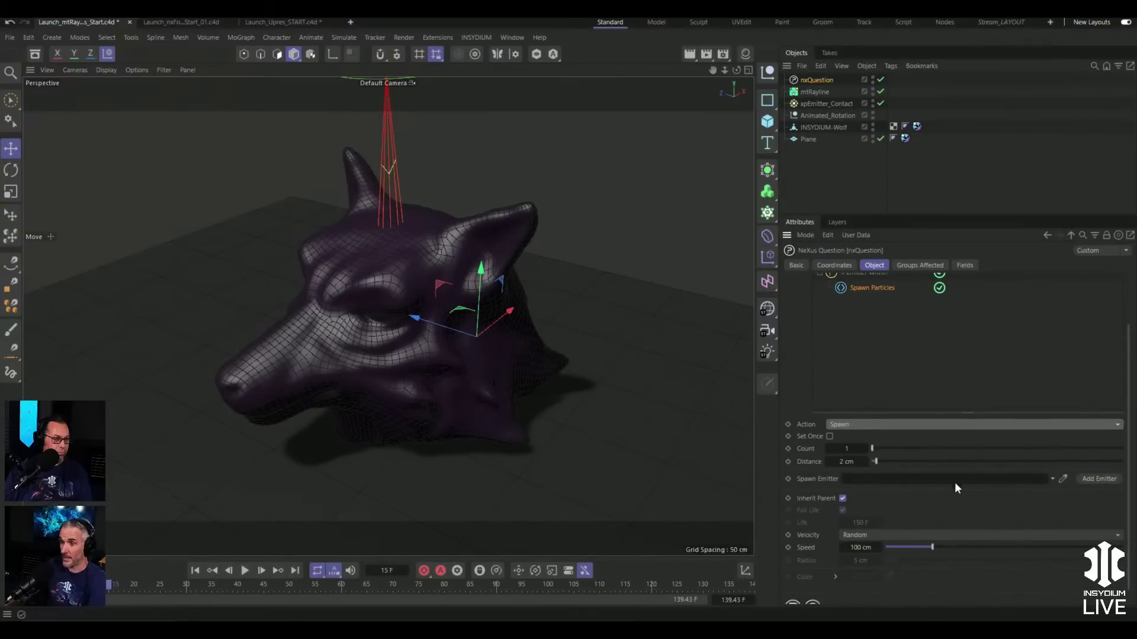
left_click(1089, 479)
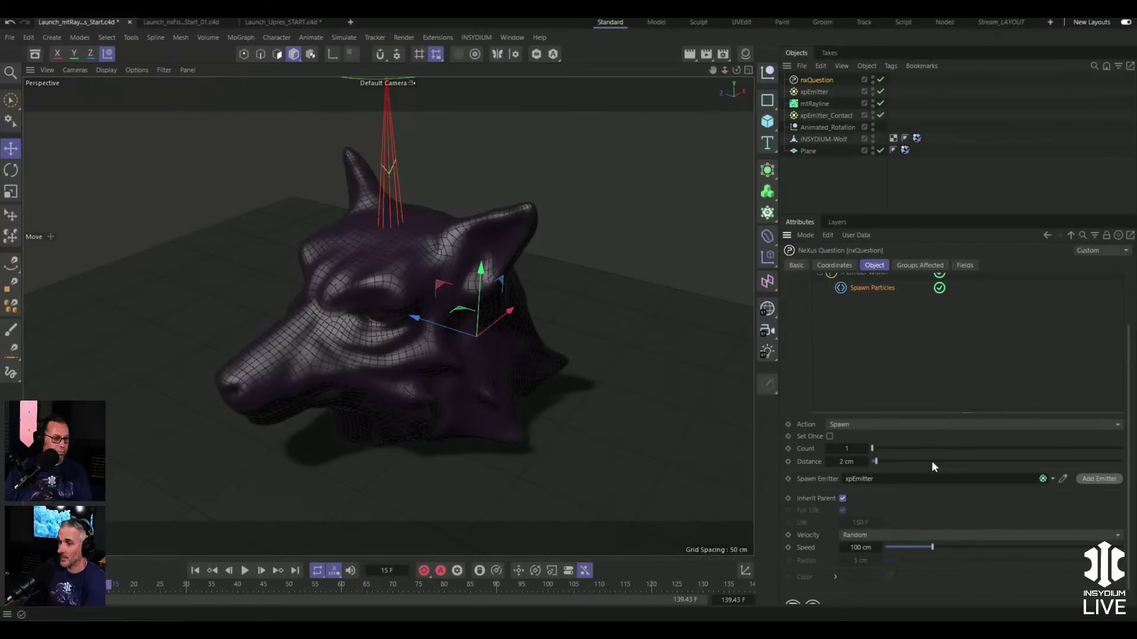
- Turn off Inherit Parent for the Spawn action and set its Speed to 64 cm and Radius to 1 cm
scroll(1128, 499, "down", 1)
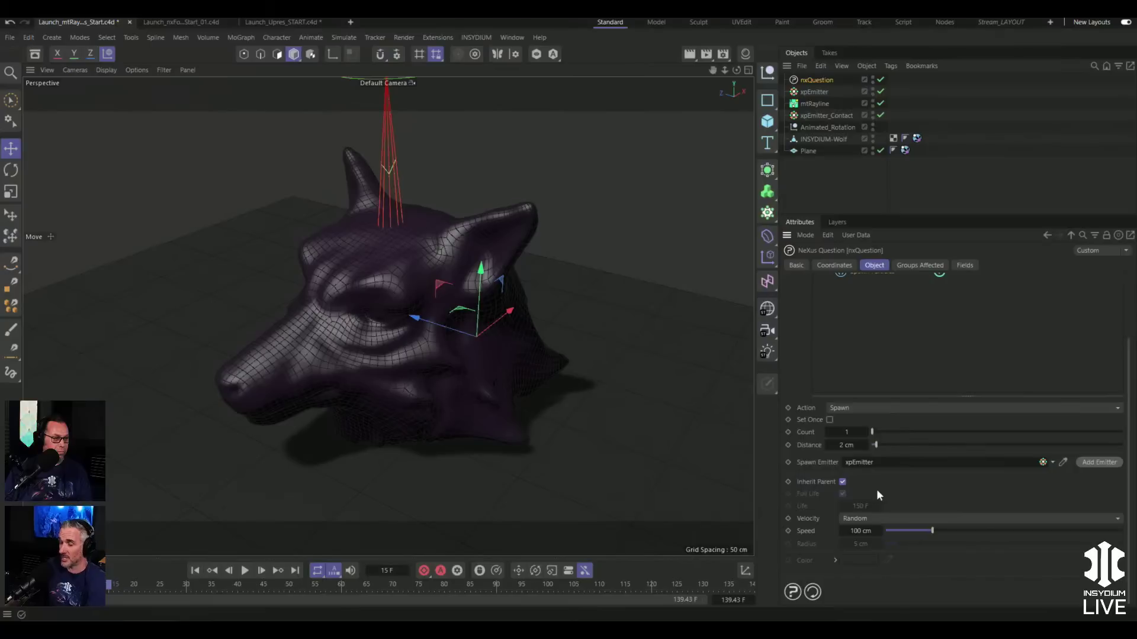
left_click(843, 482)
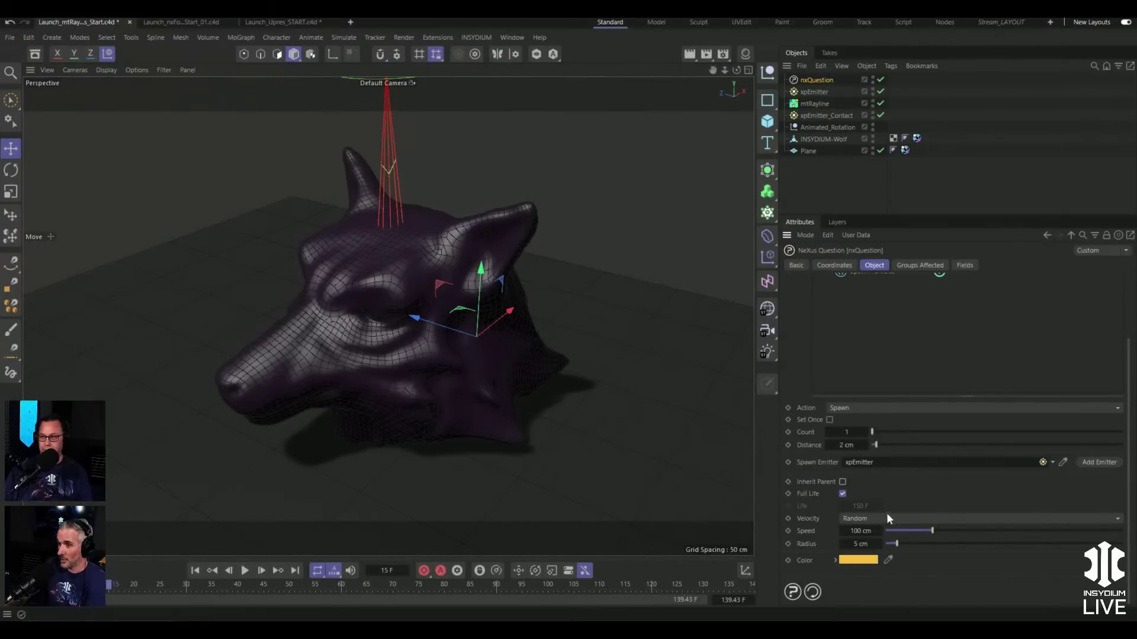
left_click(910, 532)
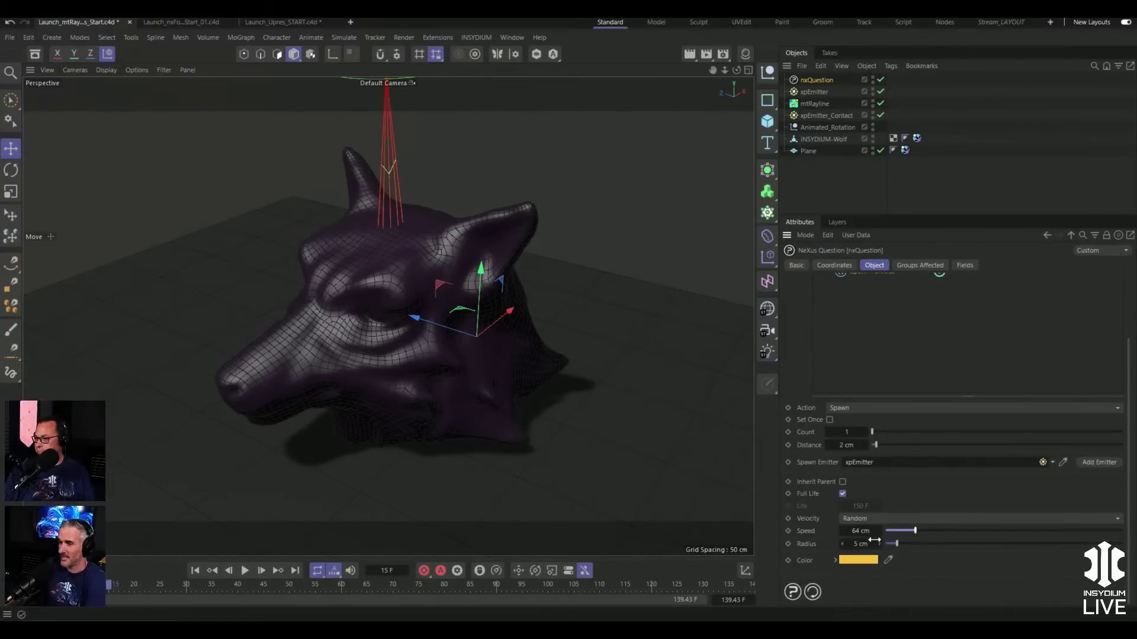
left_click_drag(856, 543, 861, 541)
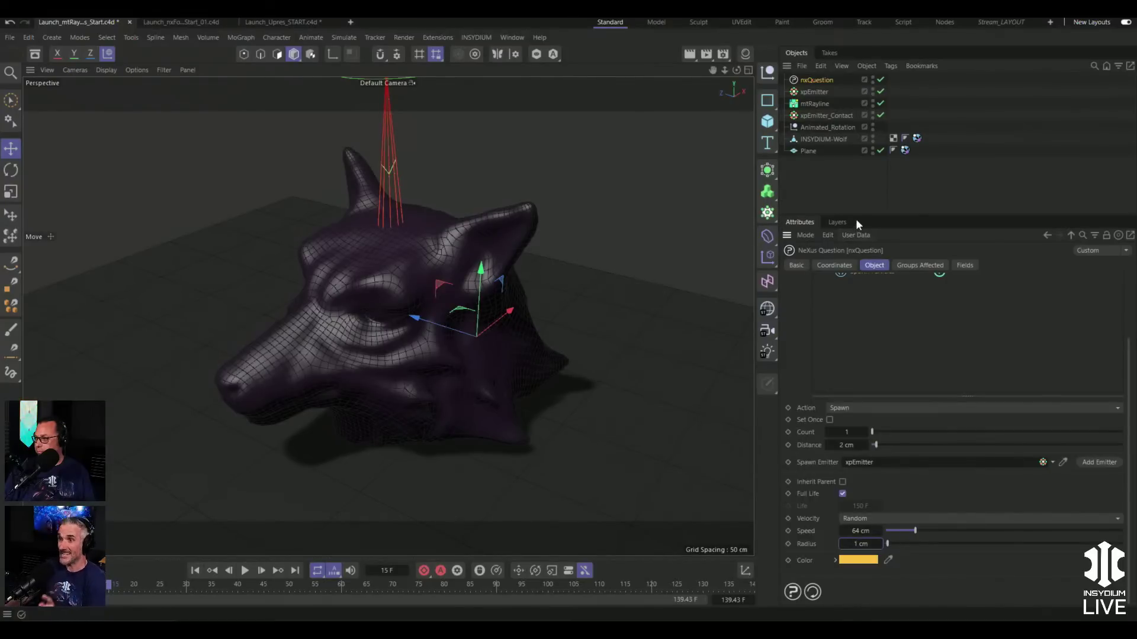
- Play the animation from the start to check the particles spawning at the ray contact points
left_click(196, 570)
left_click(244, 570)
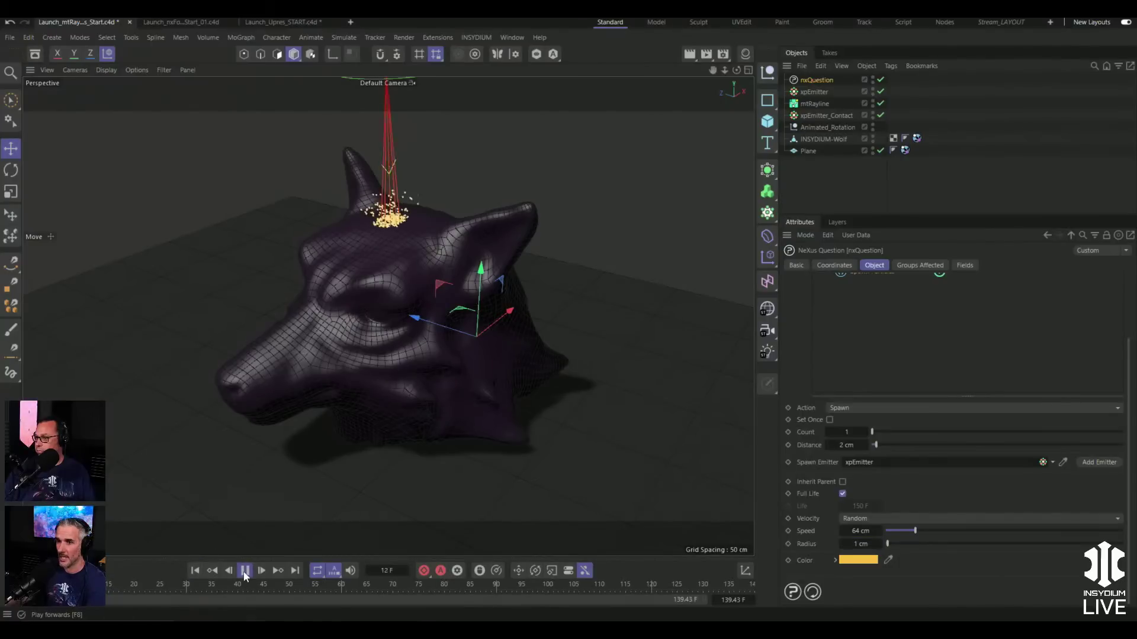
left_click(245, 572)
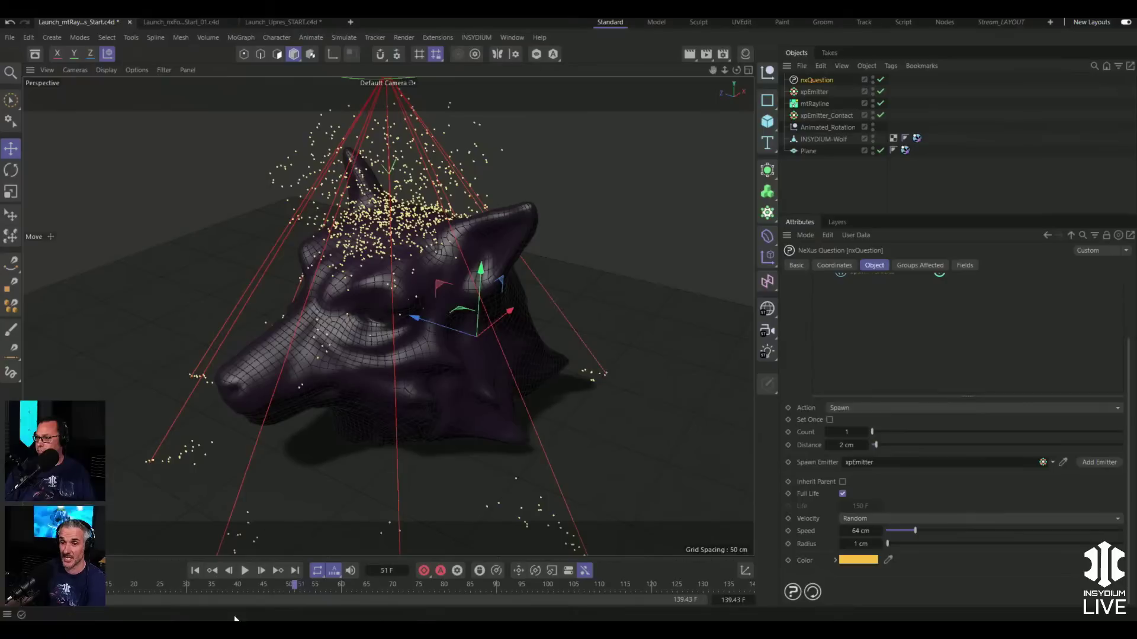
- Add an nxGravity modifier to the scene and play the animation from the start to check the particles' motion
left_click(195, 570)
left_click(476, 37)
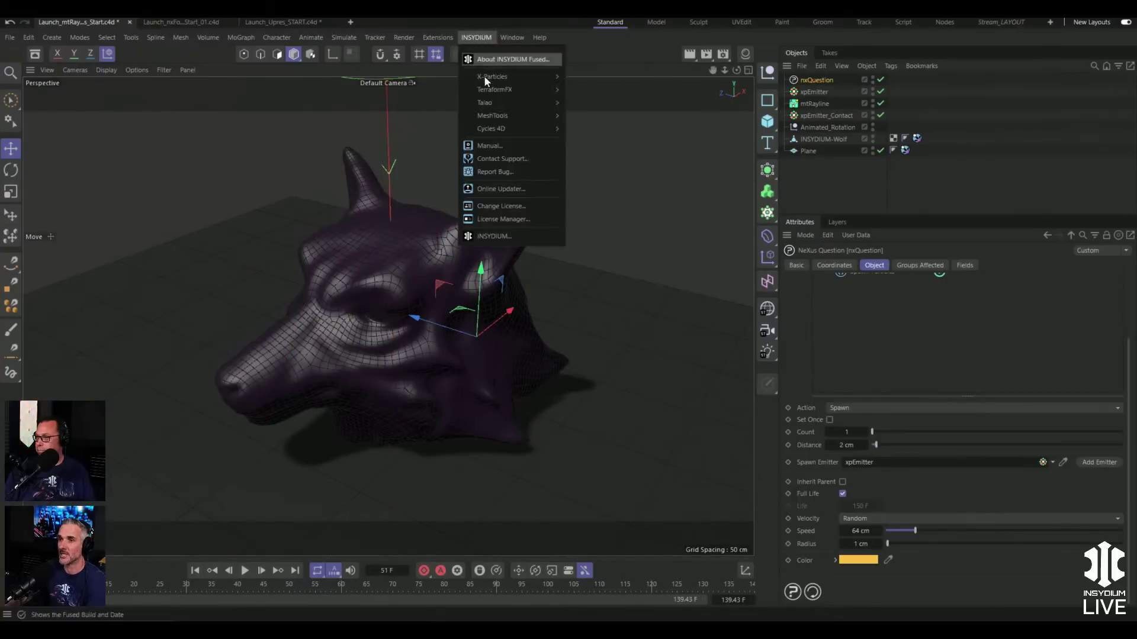
mouse_move(503, 77)
mouse_move(609, 169)
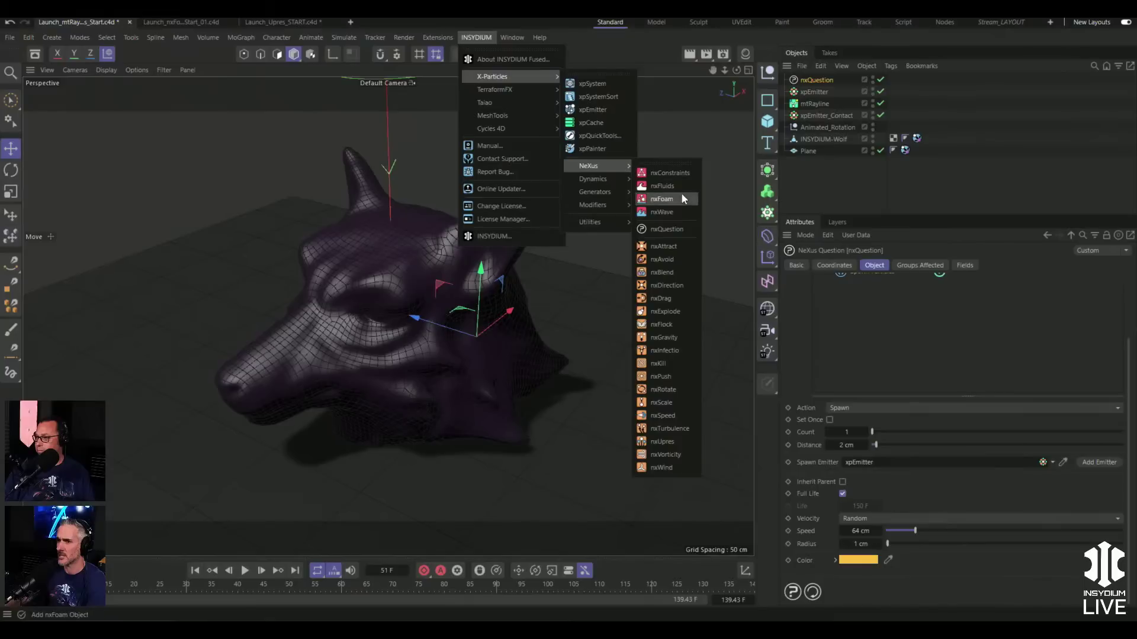
left_click(662, 337)
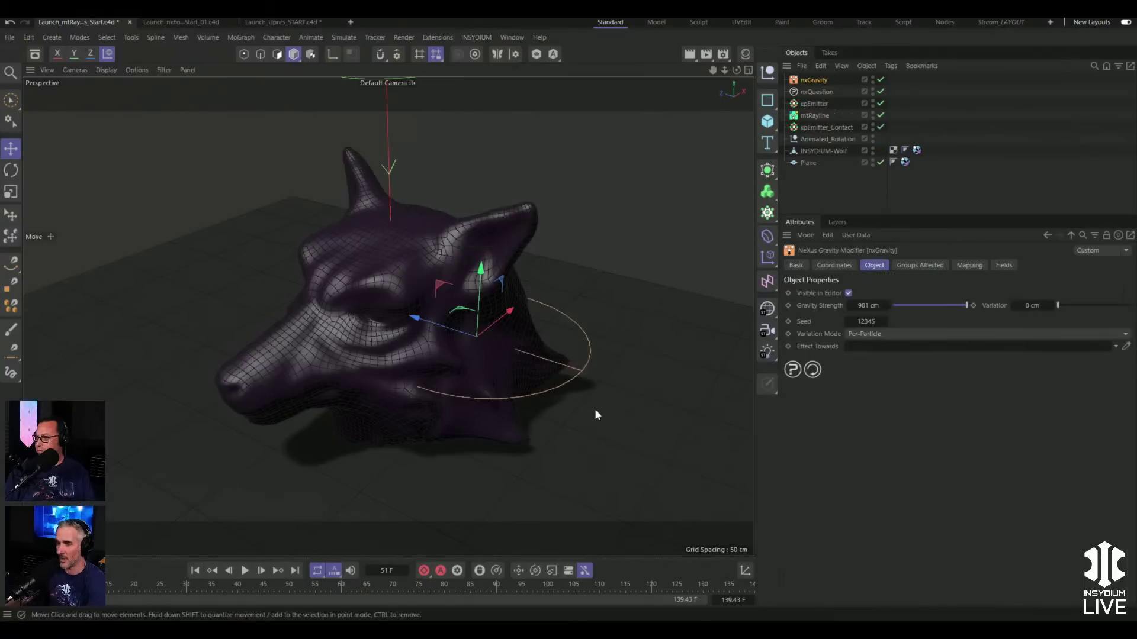
left_click(244, 572)
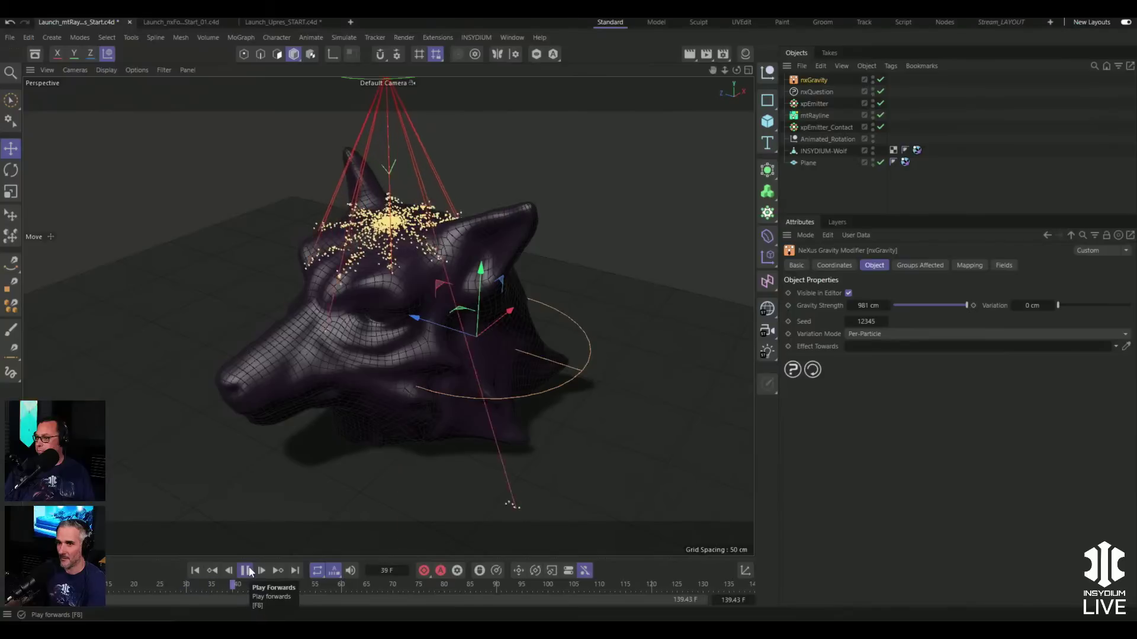
left_click(531, 410)
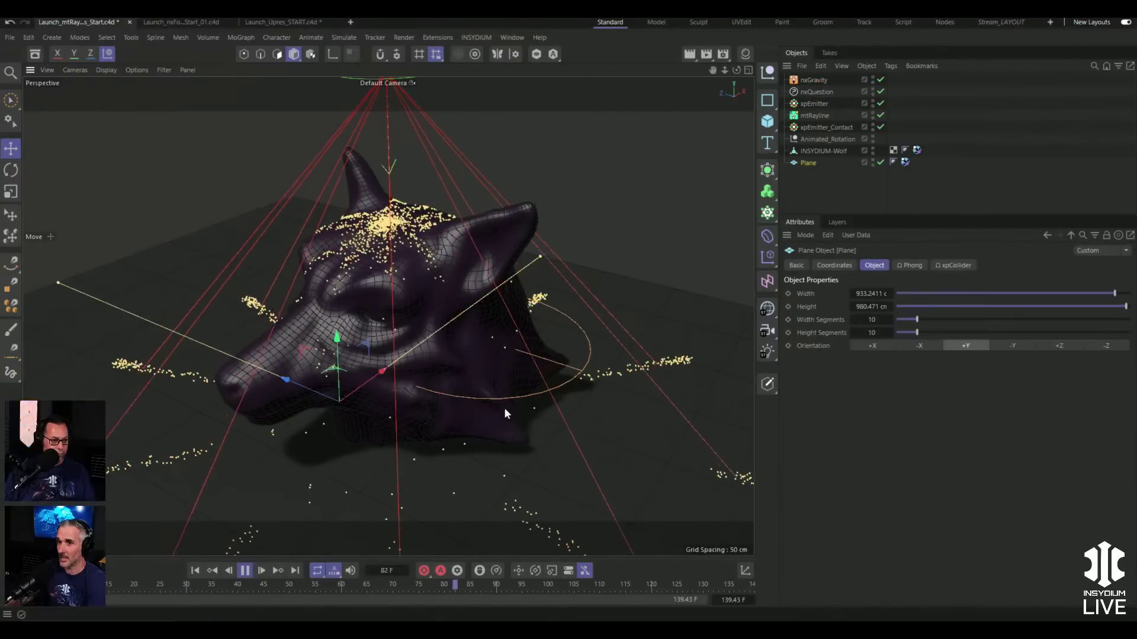
- Stop the playback and set the xpEmitter's editor display to Dots
left_click(244, 572)
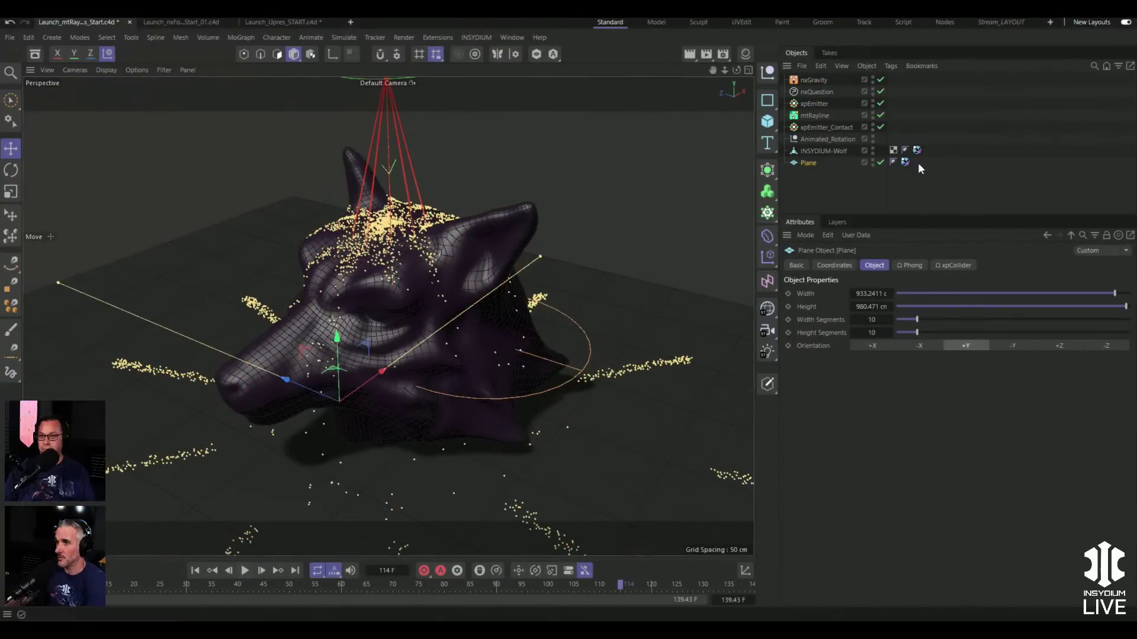
left_click(815, 104)
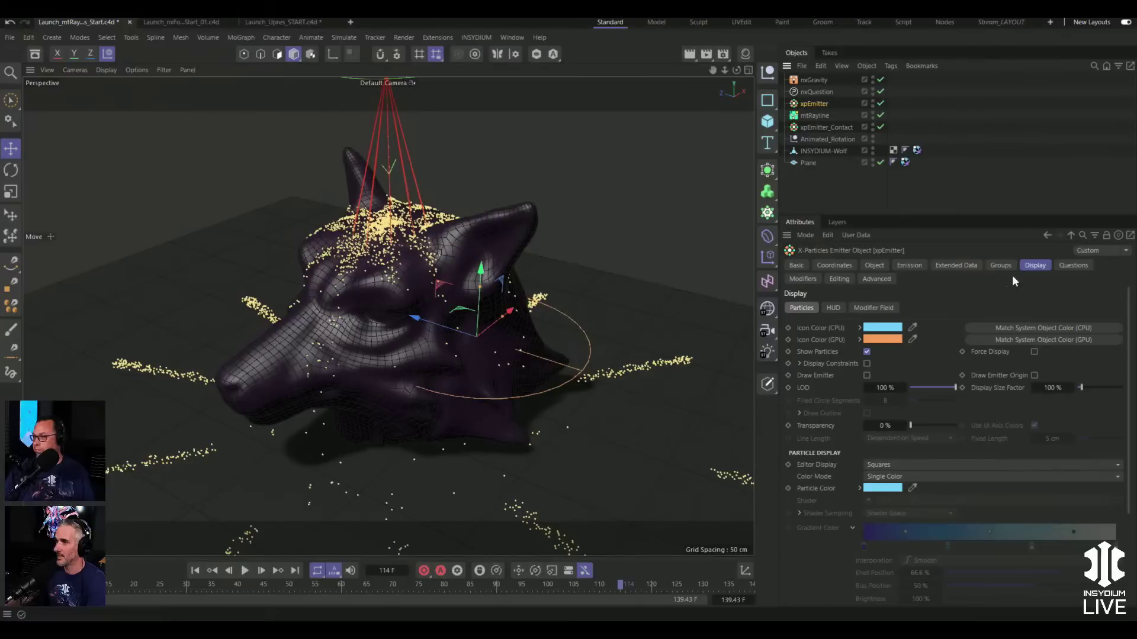
left_click(894, 467)
left_click(891, 248)
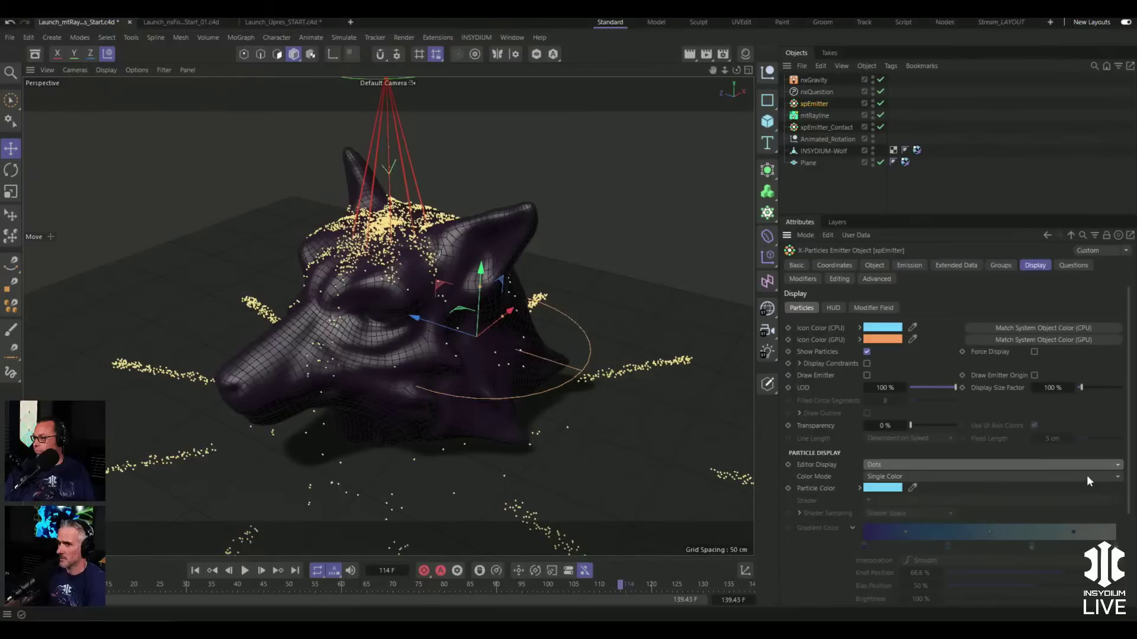
- Set the xpEmitter's color mode to Gradient (Parameter) and load the saved yellow-red-black gradient preset
scroll(1129, 454, "down", 2)
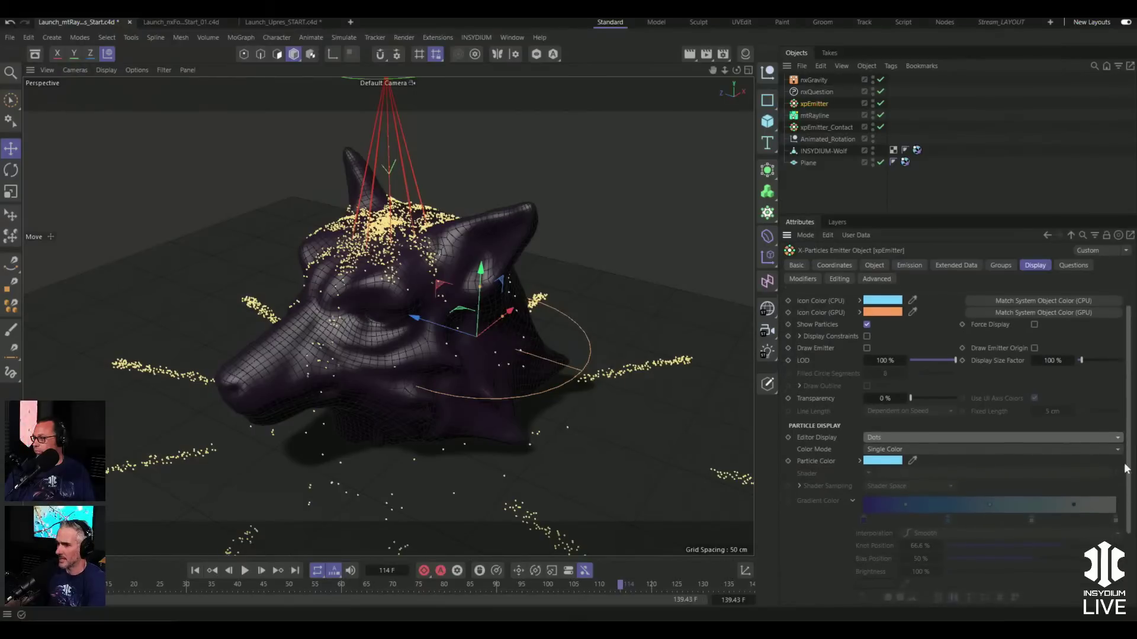
left_click(924, 452)
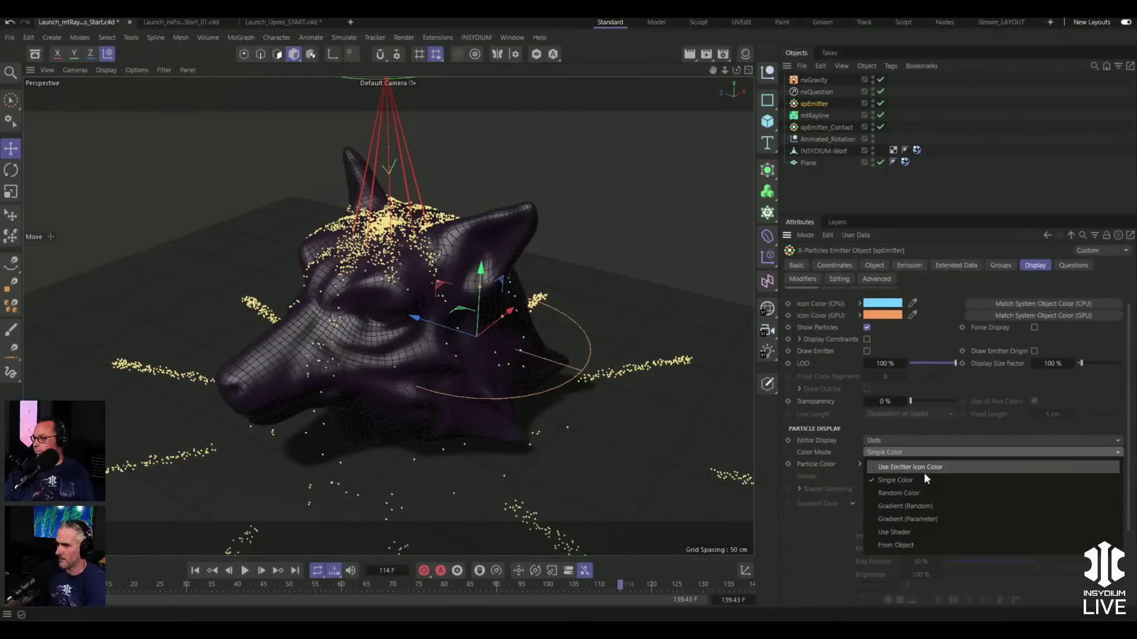
left_click(917, 513)
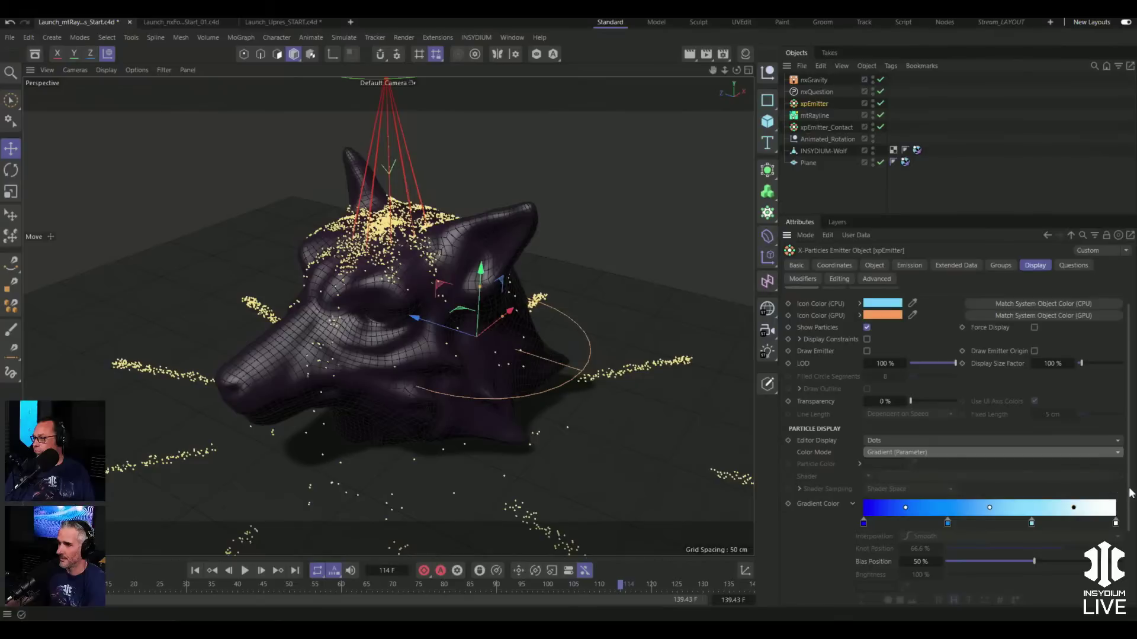
scroll(915, 518, "down", 5)
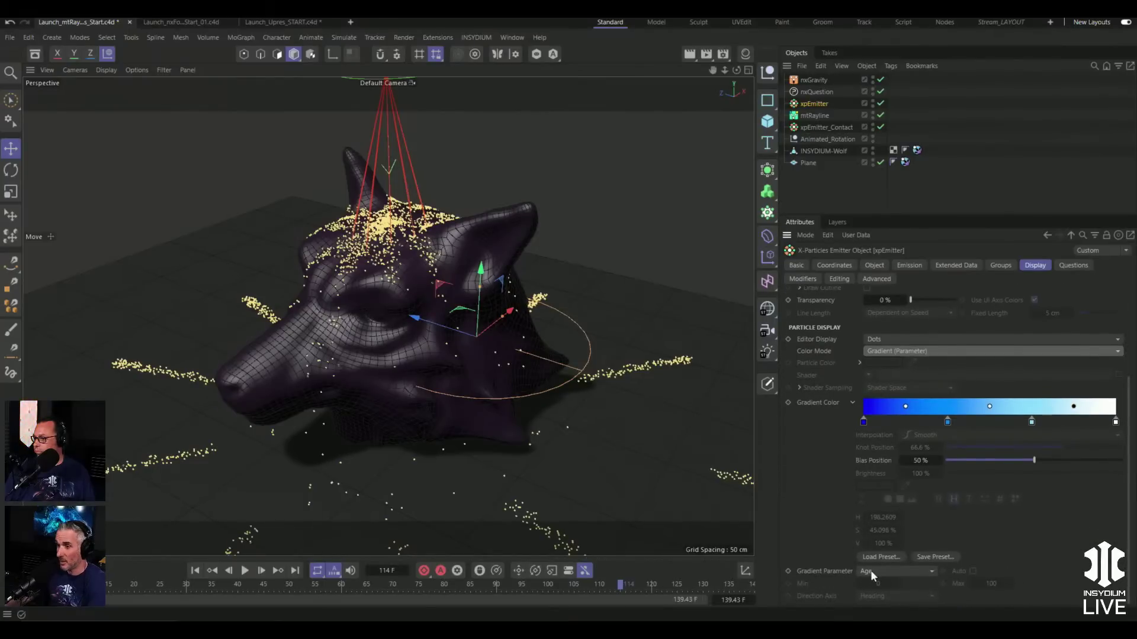
left_click(879, 558)
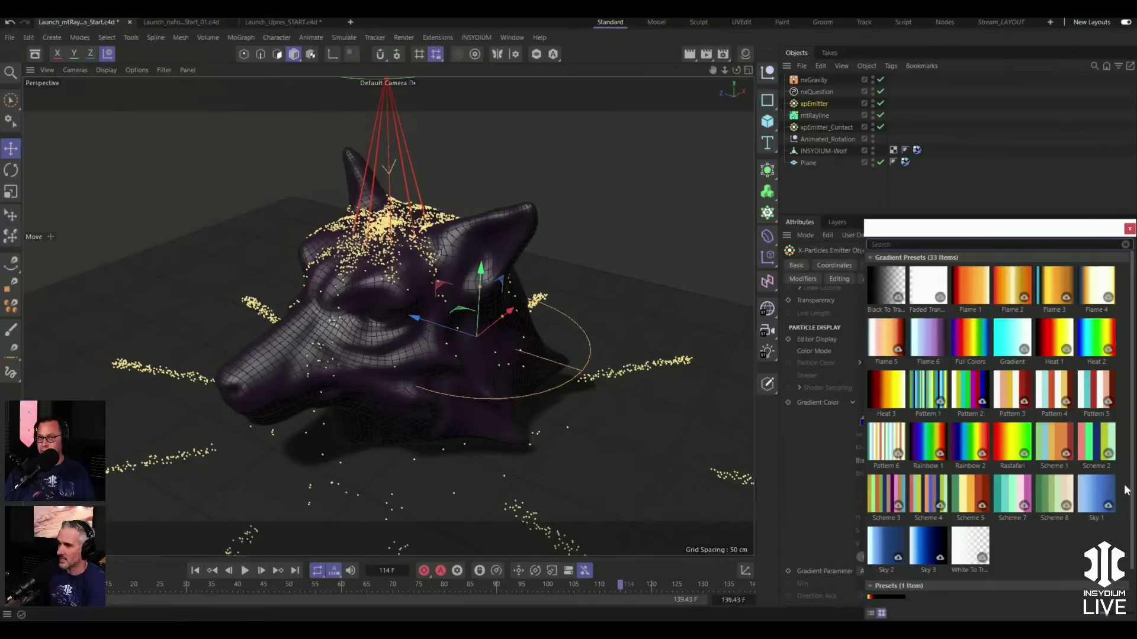
scroll(1131, 552, "down", 2)
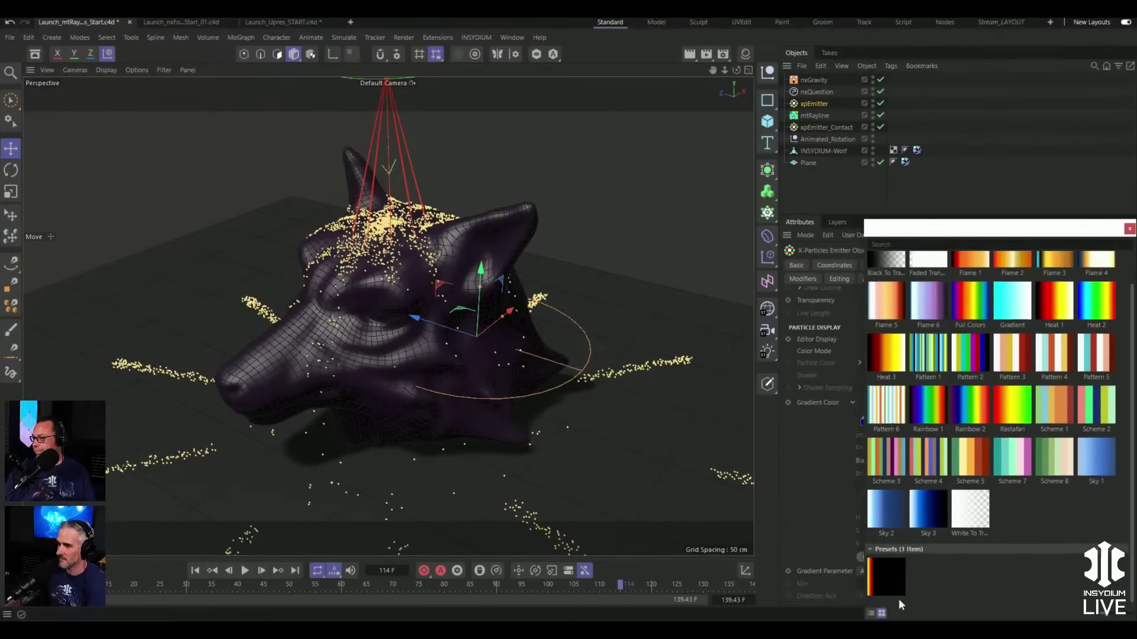
left_click(881, 576)
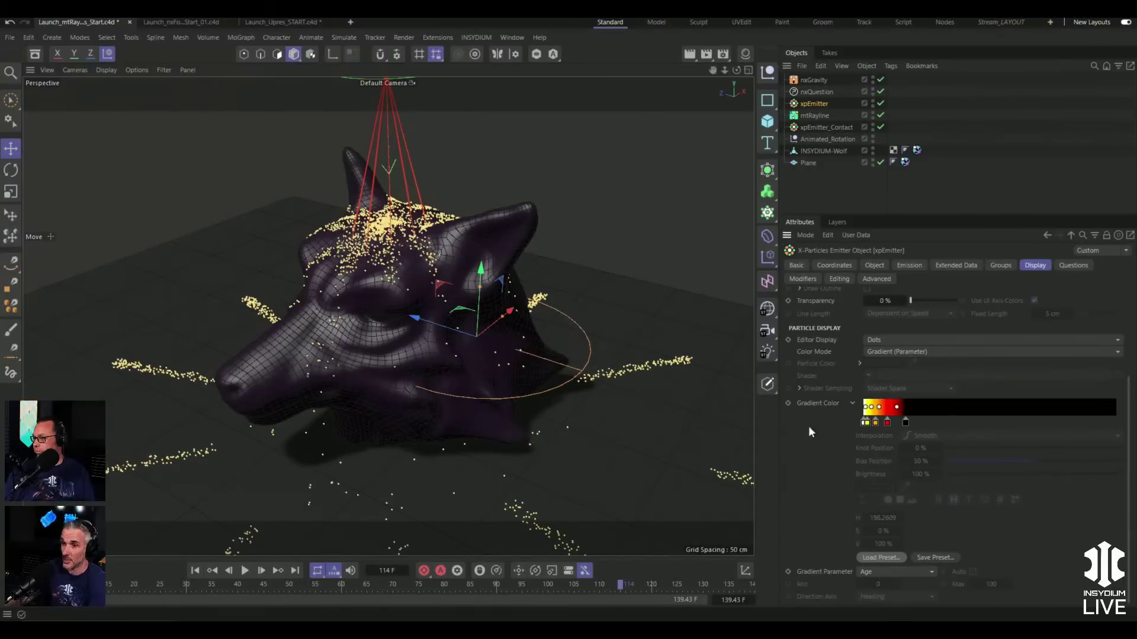
- Replay the simulation from the start to check the gradient colouring of the spawned particles
left_click(196, 572)
left_click(245, 571)
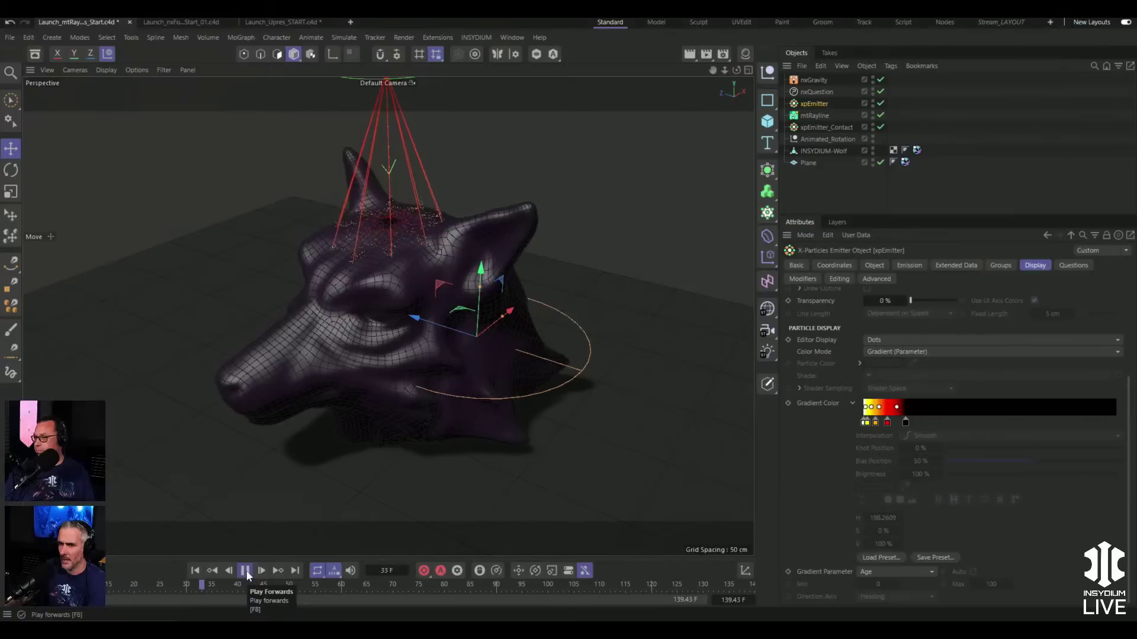
left_click(250, 575)
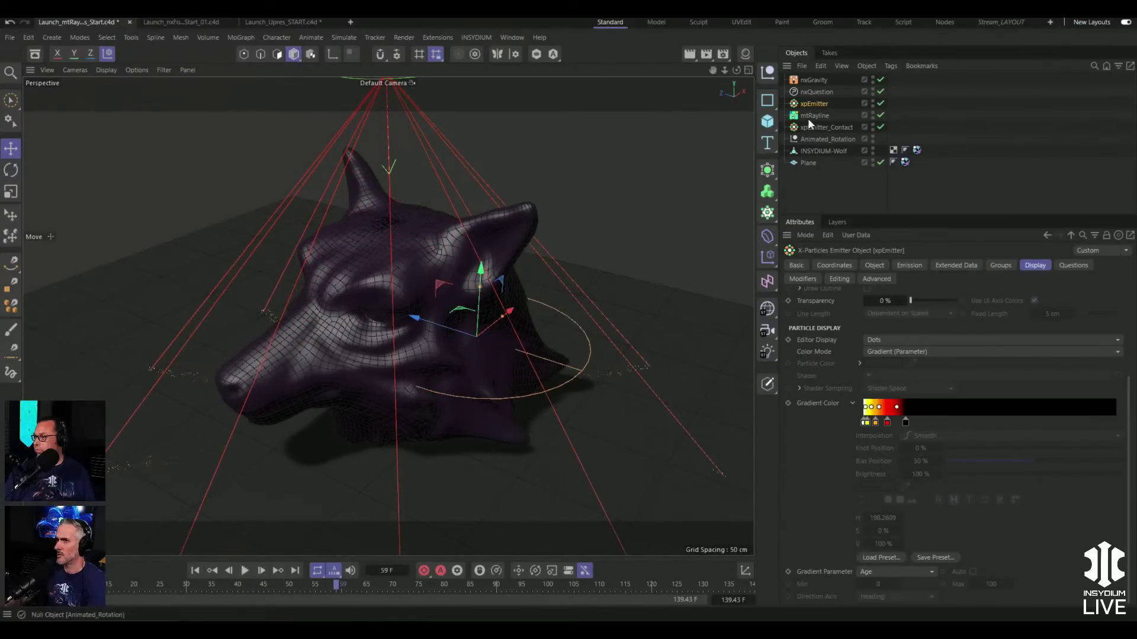
- Set nxQuestion's spawn count to 20 and speed to 85 cm, and replay the simulation from the start
left_click(809, 92)
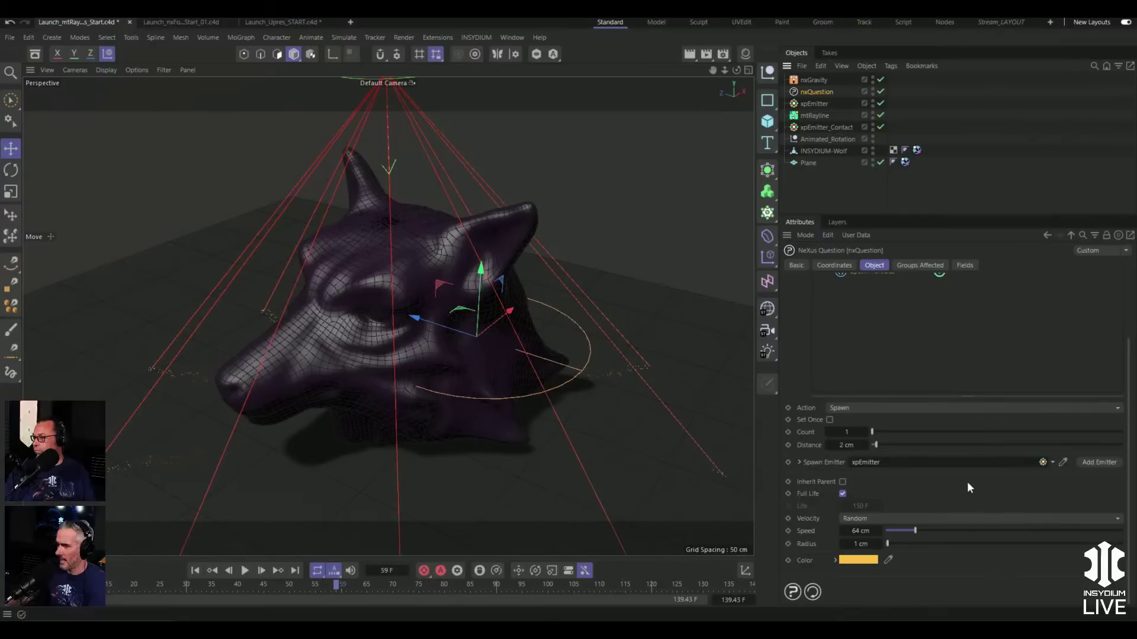
left_click(850, 433)
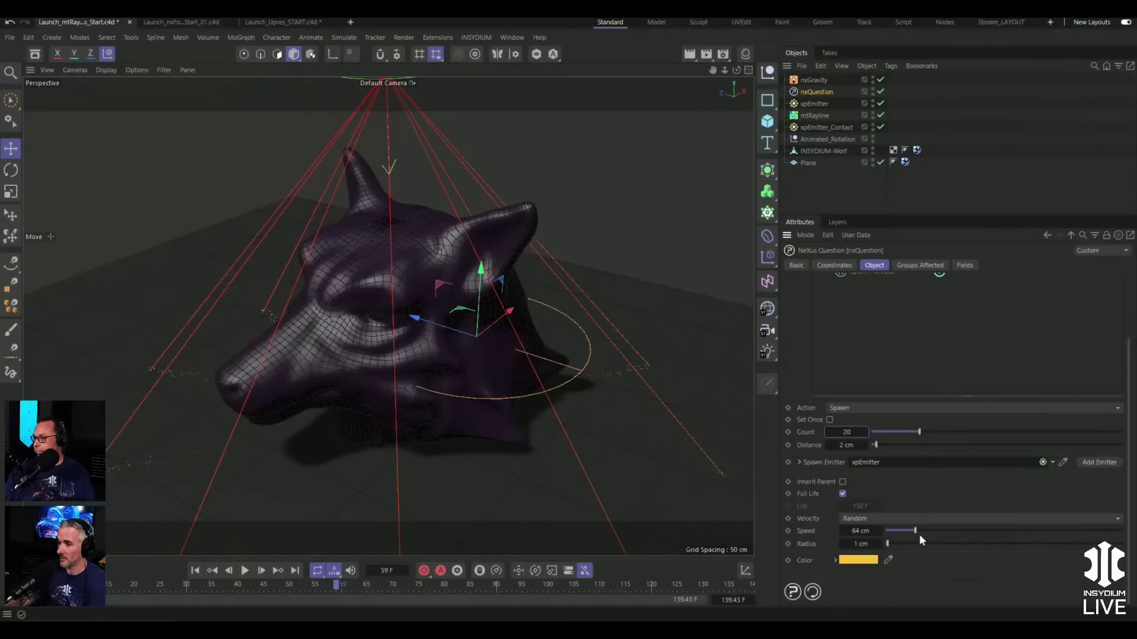
left_click_drag(923, 531, 926, 530)
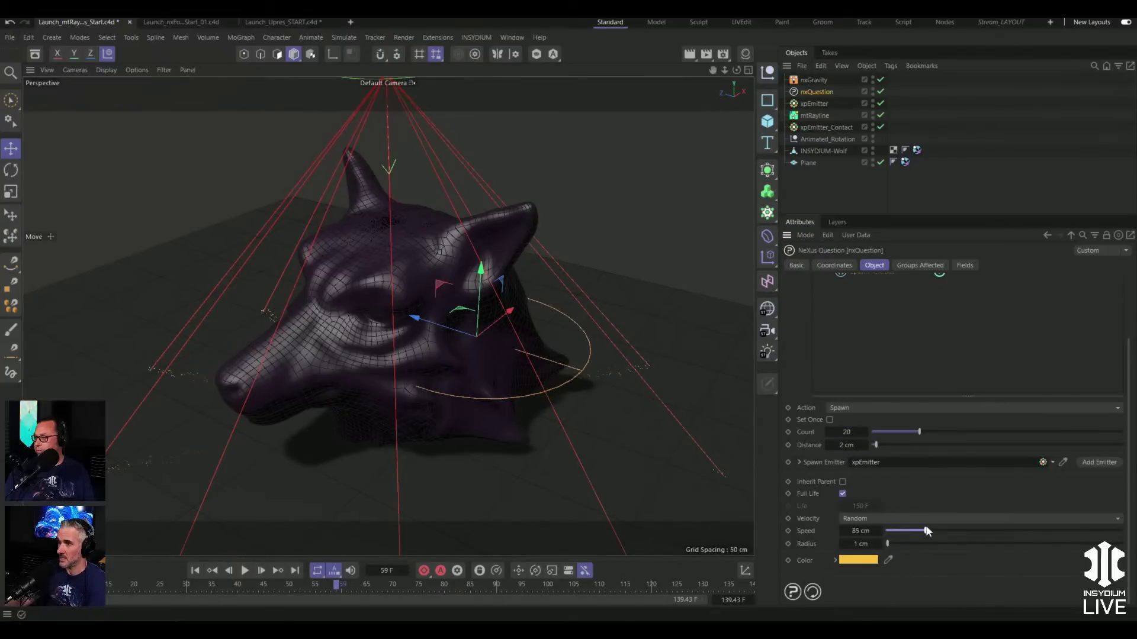
left_click(204, 574)
left_click(244, 572)
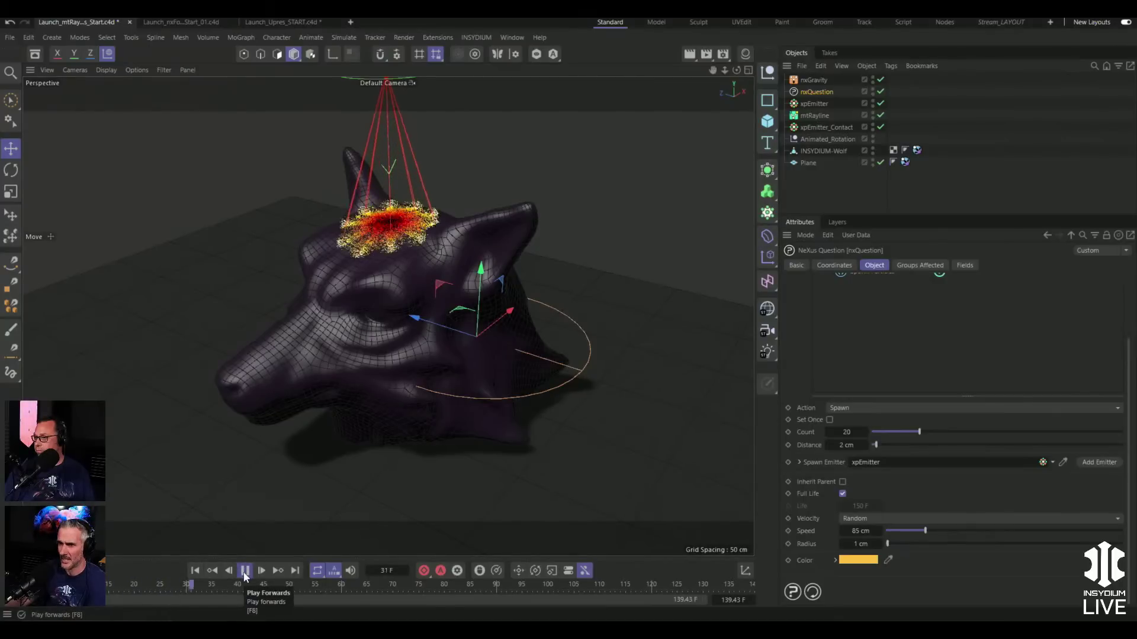
left_click(245, 572)
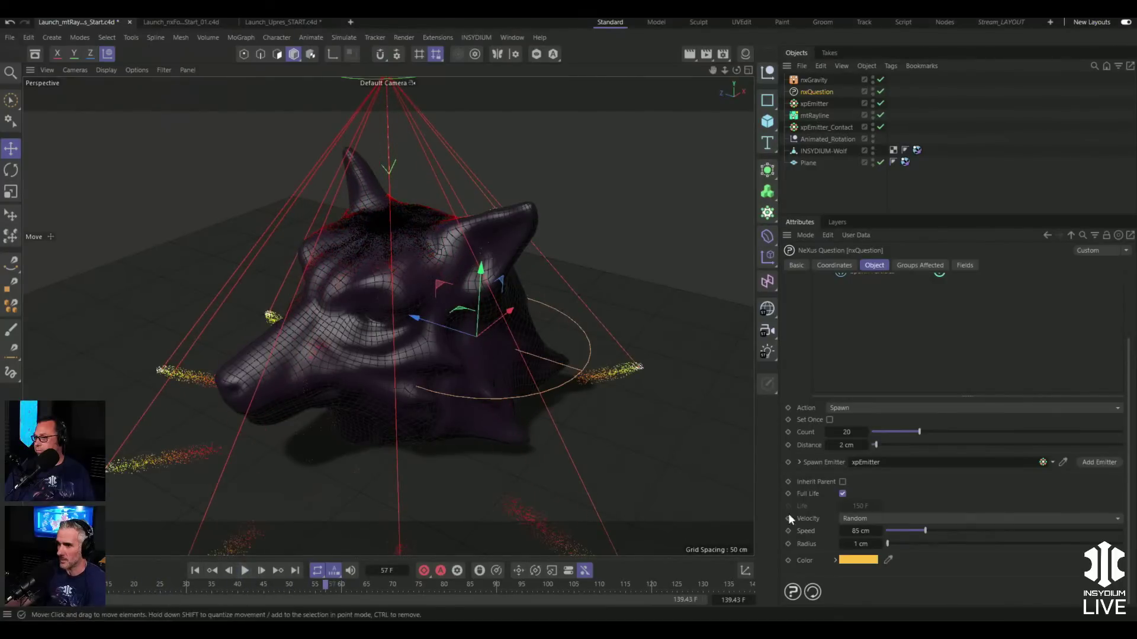
- Set nxQuestion's spawn speed to 57 cm and its spawn distance to 1 cm
left_click_drag(919, 532, 912, 533)
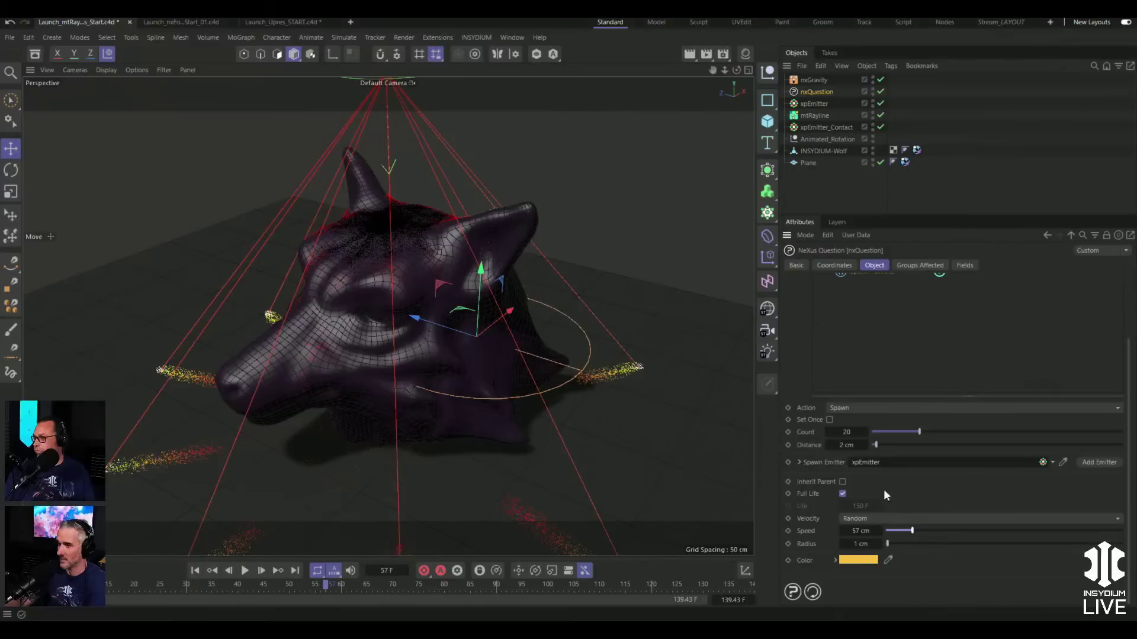
left_click(847, 446)
type("1")
key("Return")
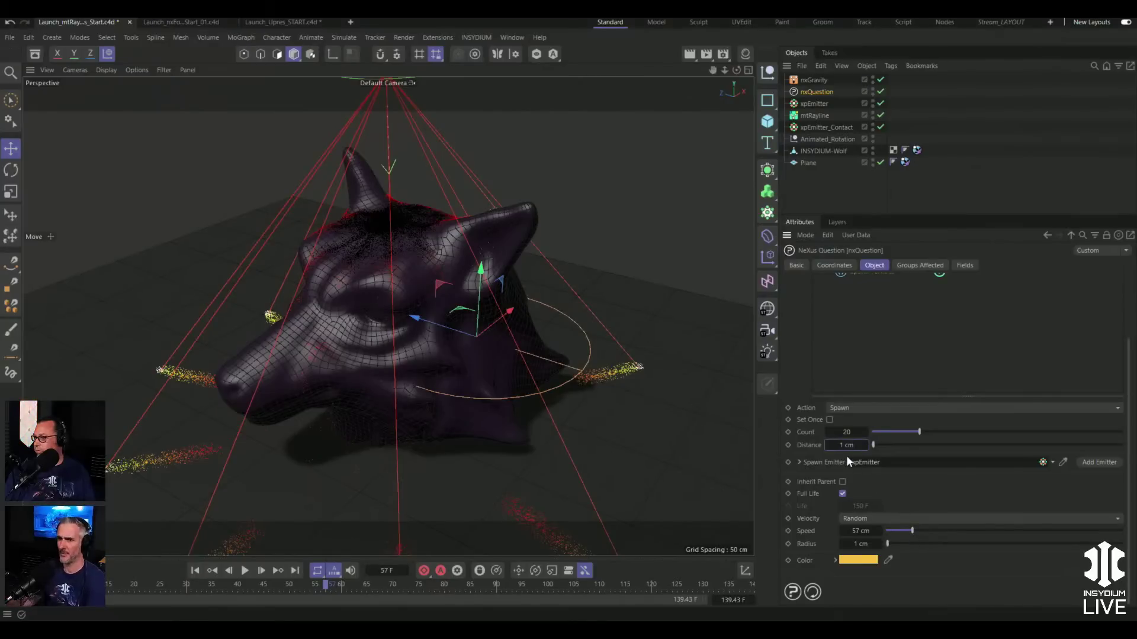
- Set the friction of the INSYDIUM-Wolf collider tag to 32% and replay the simulation from the start
left_click(916, 149)
left_click_drag(906, 395, 893, 395)
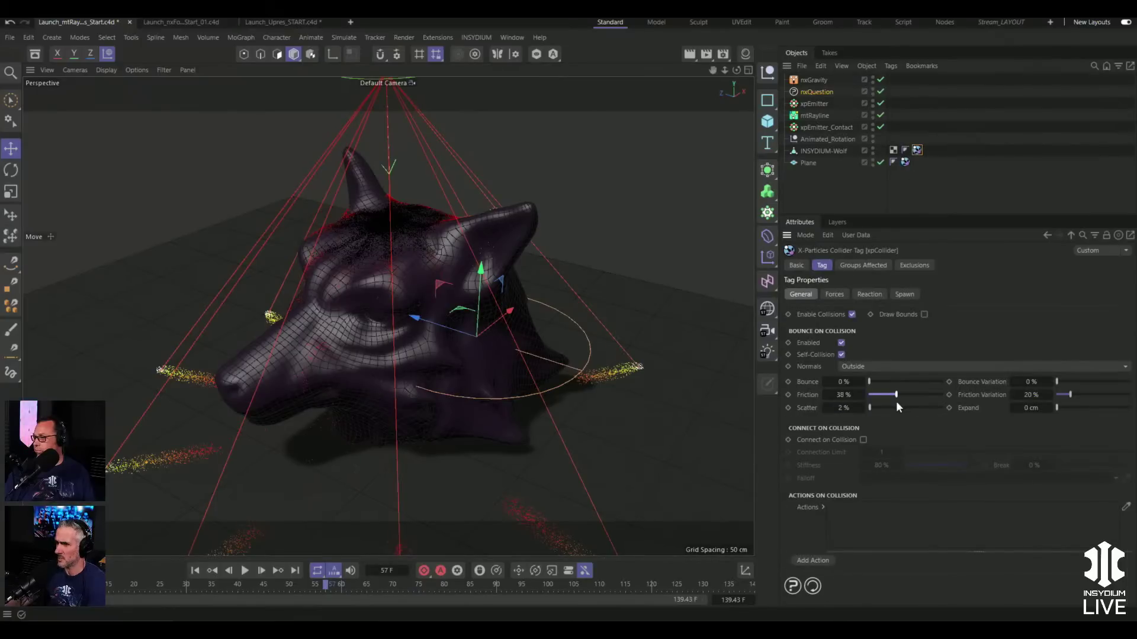
left_click(195, 570)
left_click(245, 570)
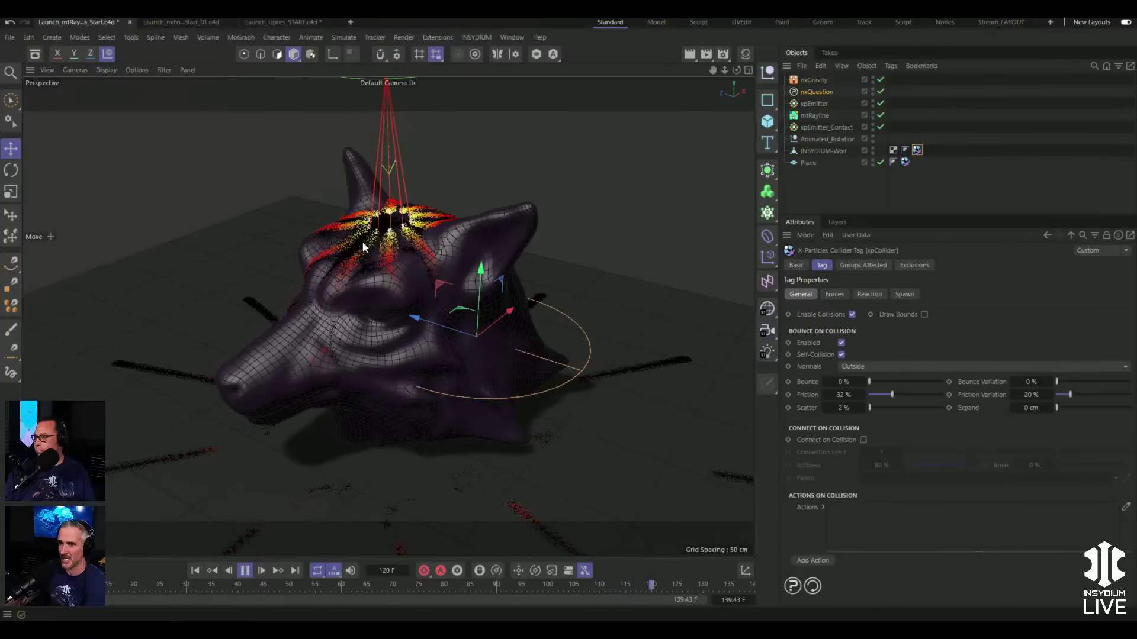
left_click(244, 572)
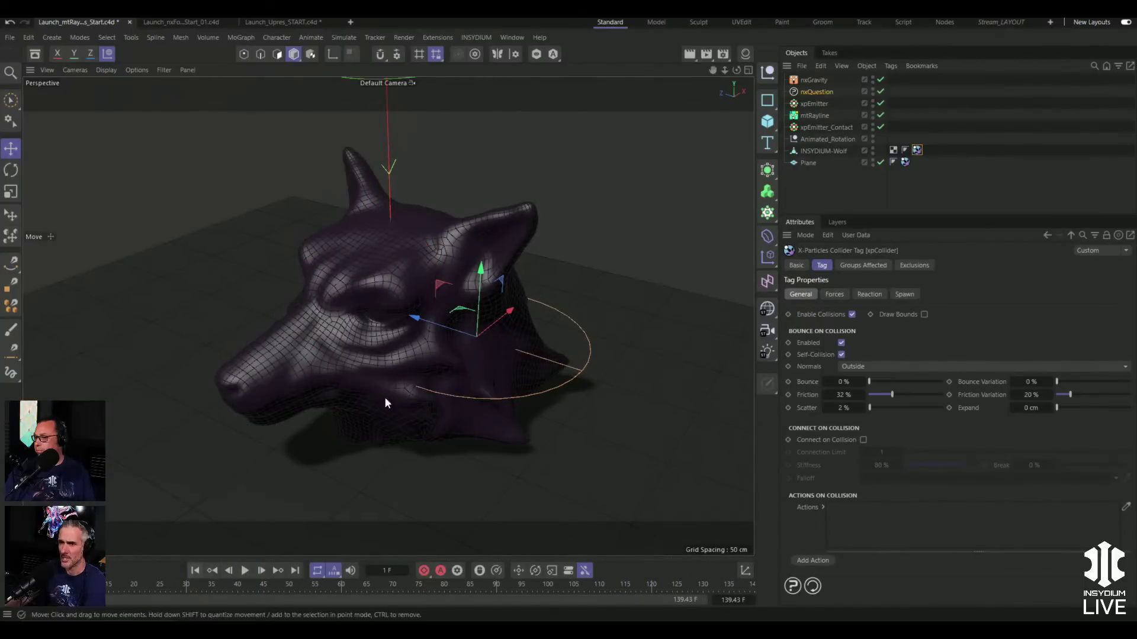
- Make mtRayline a child of the Animated_Rotation null and play the simulation to check the moving rays
scroll(410, 312, "down", 3)
middle_click_drag(408, 314, 393, 353, "alt")
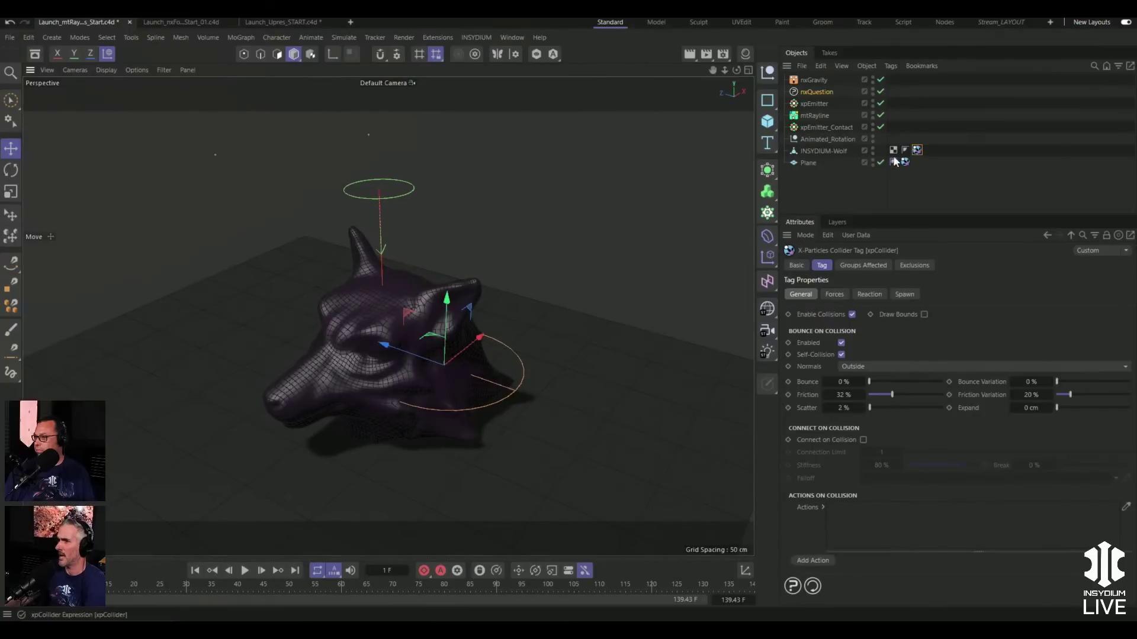
left_click_drag(807, 115, 817, 140)
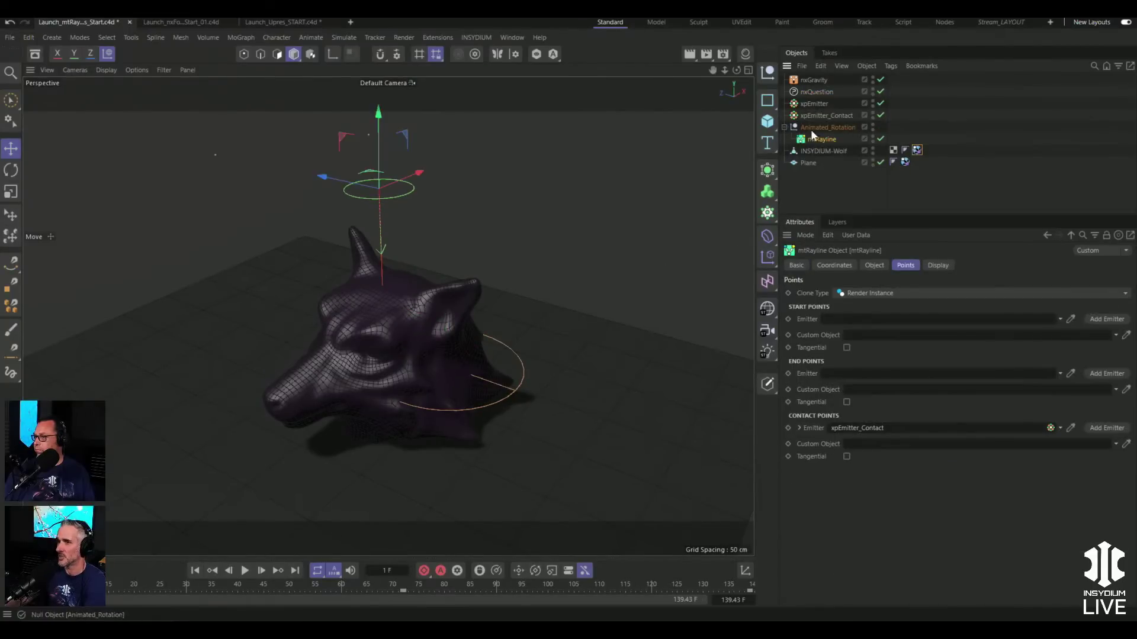
left_click(245, 571)
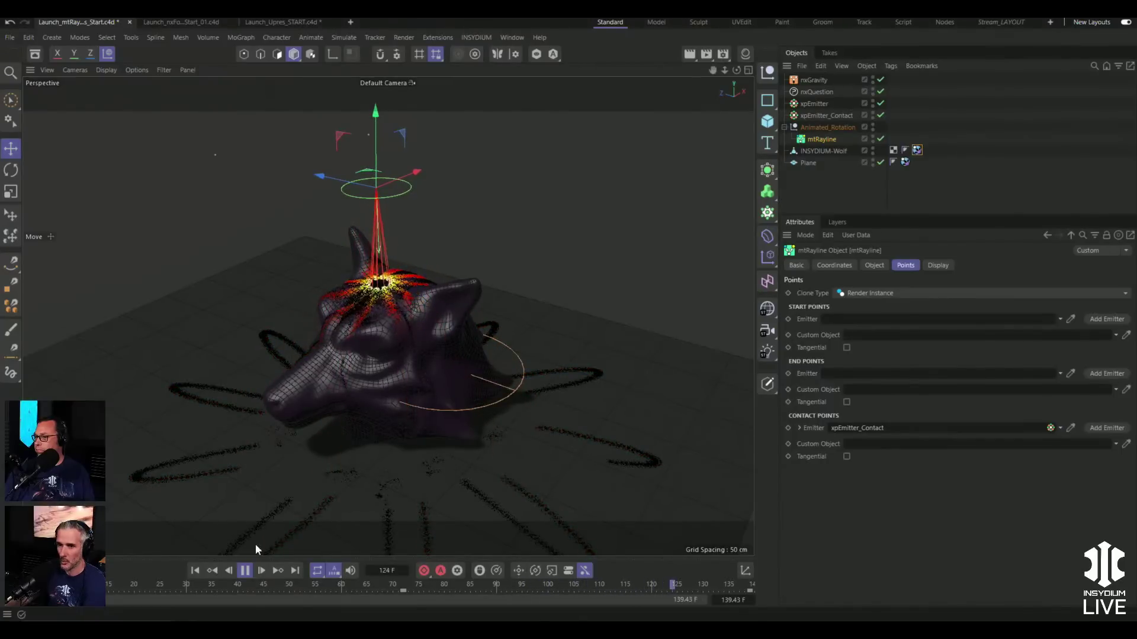
left_click(245, 570)
- Replay the simulation from the start and move mtRayline around above the wolf's head during playback
left_click(195, 573)
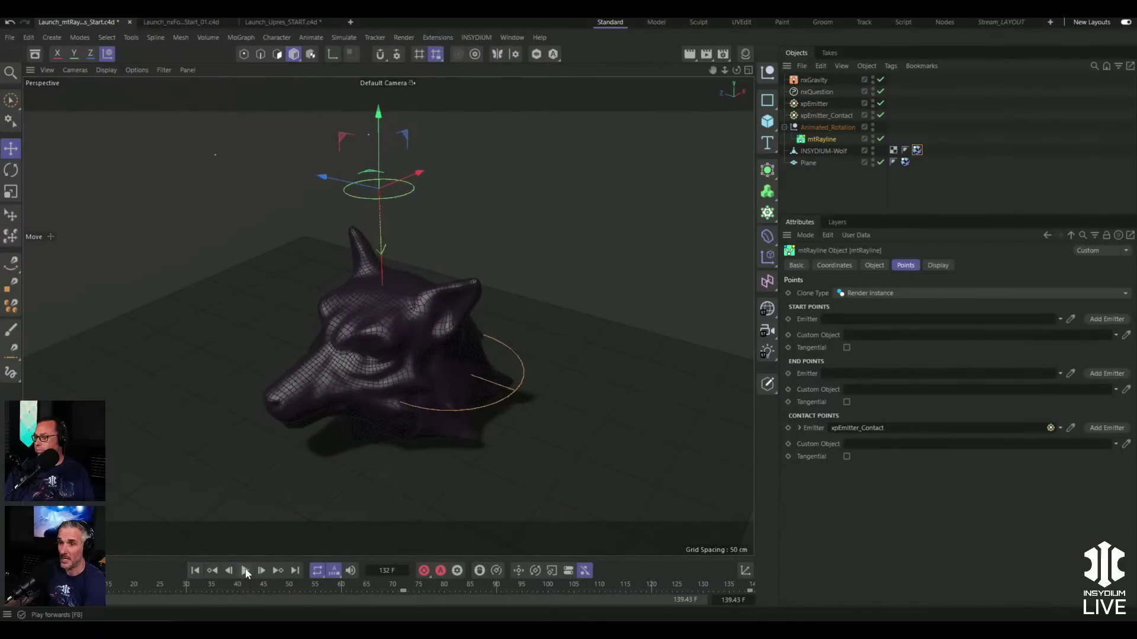
key("F8")
left_click_drag(325, 177, 349, 252)
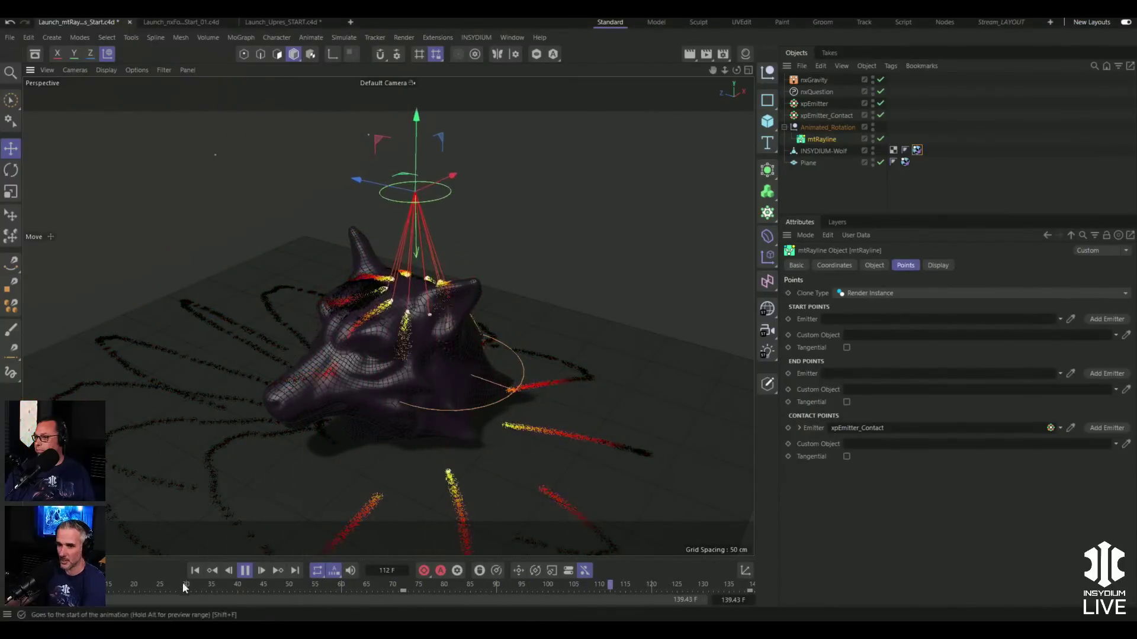
left_click(244, 572)
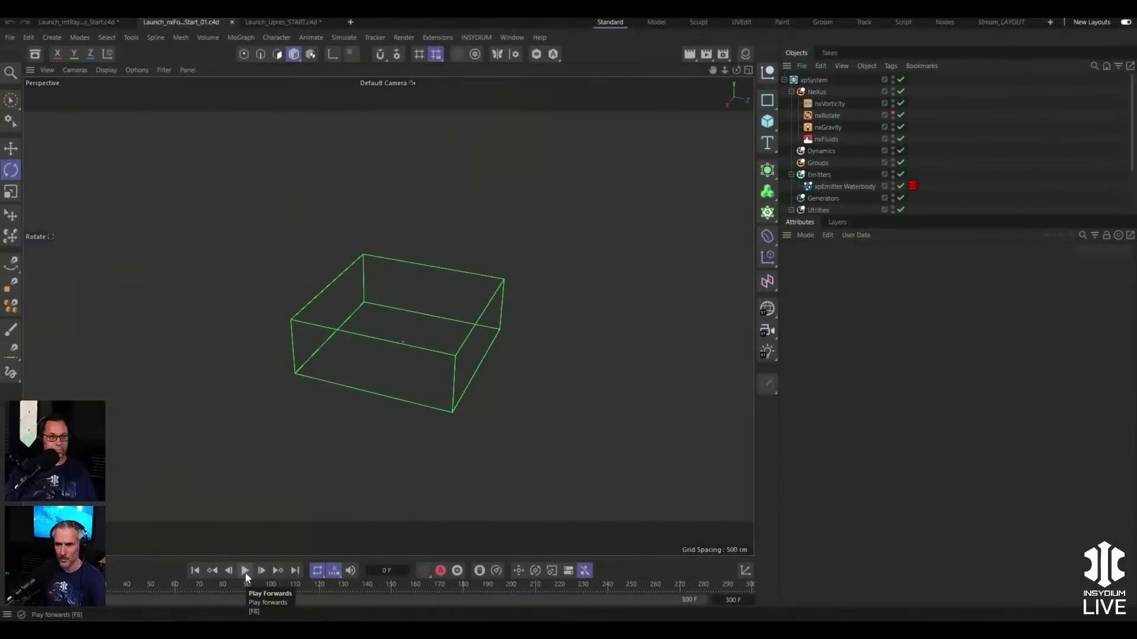
- Play the water body simulation in the Launch_nxFo…Start_01.c4d scene to review the fluid motion
left_click(245, 571)
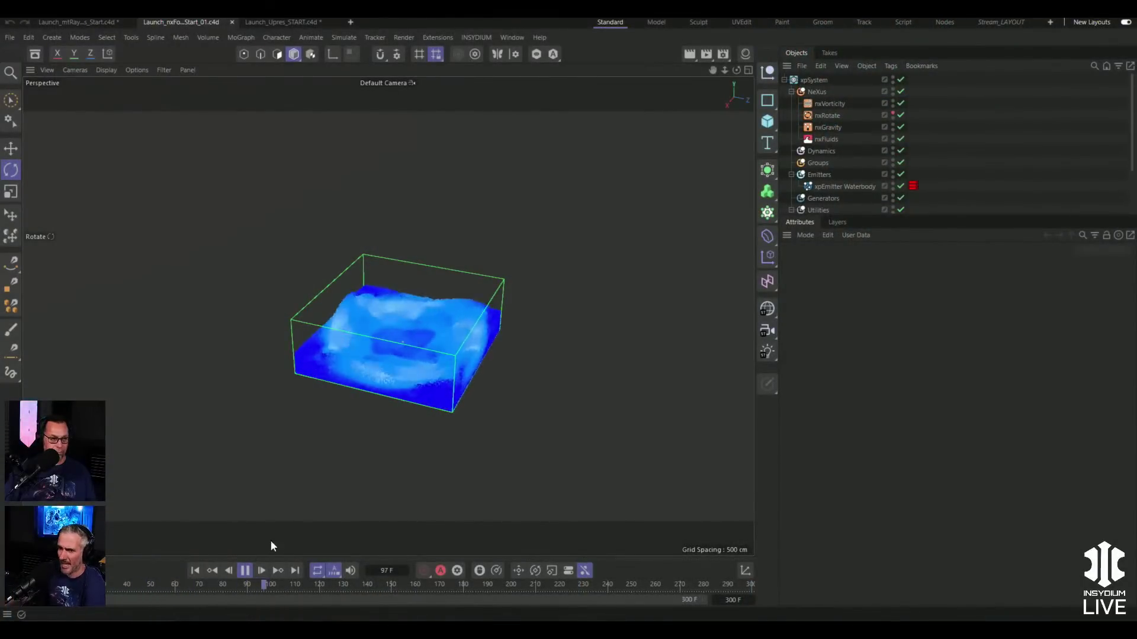
left_click(245, 571)
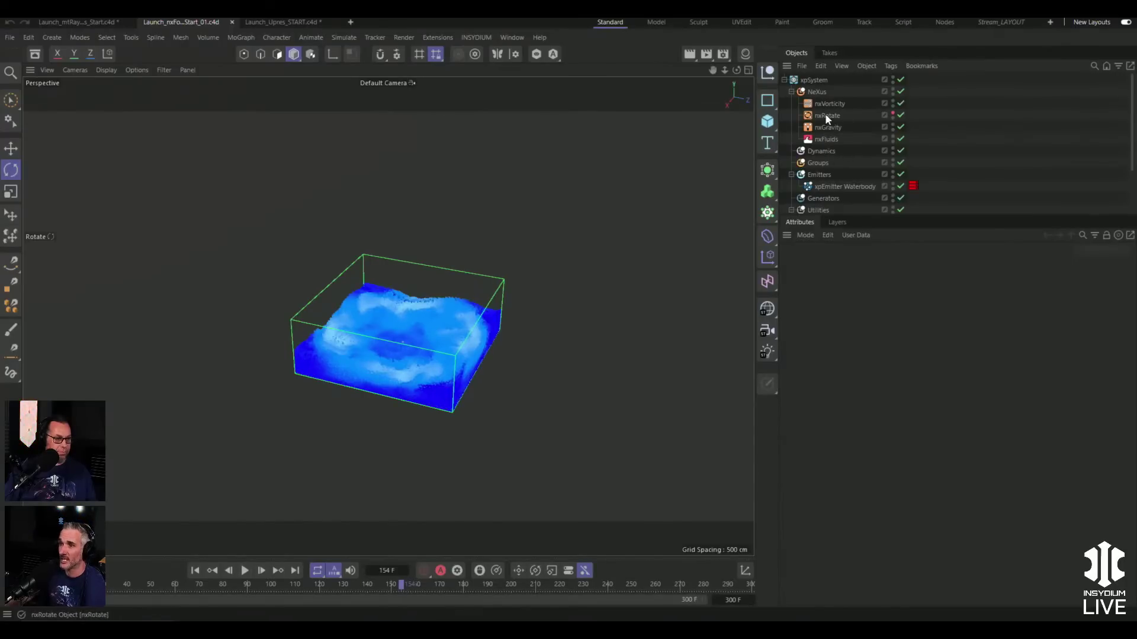
left_click(245, 571)
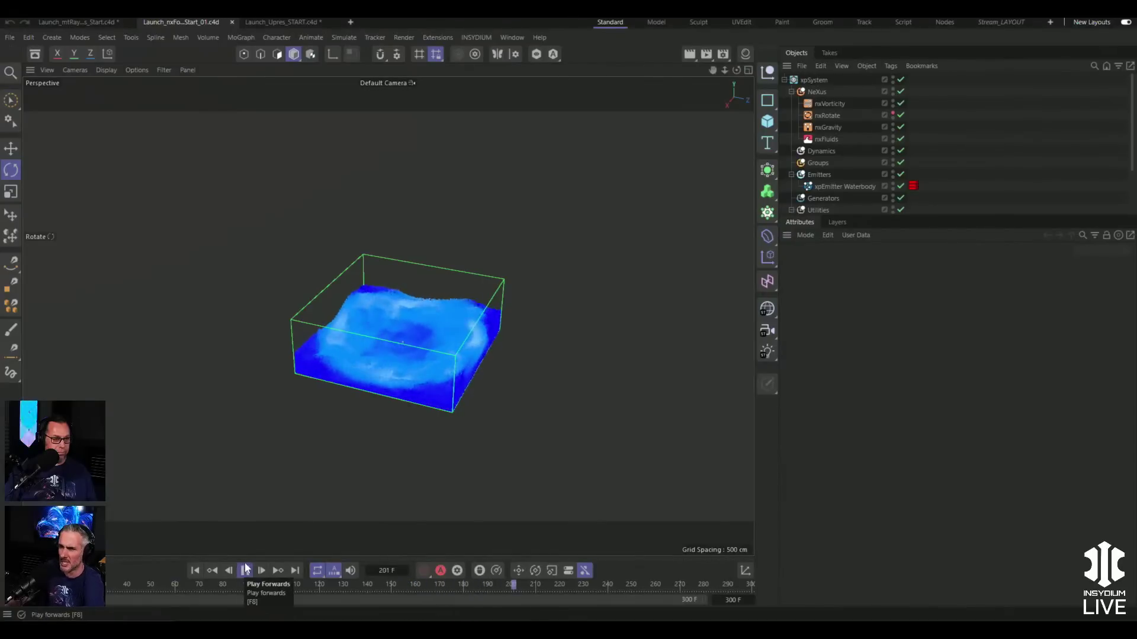
left_click(246, 571)
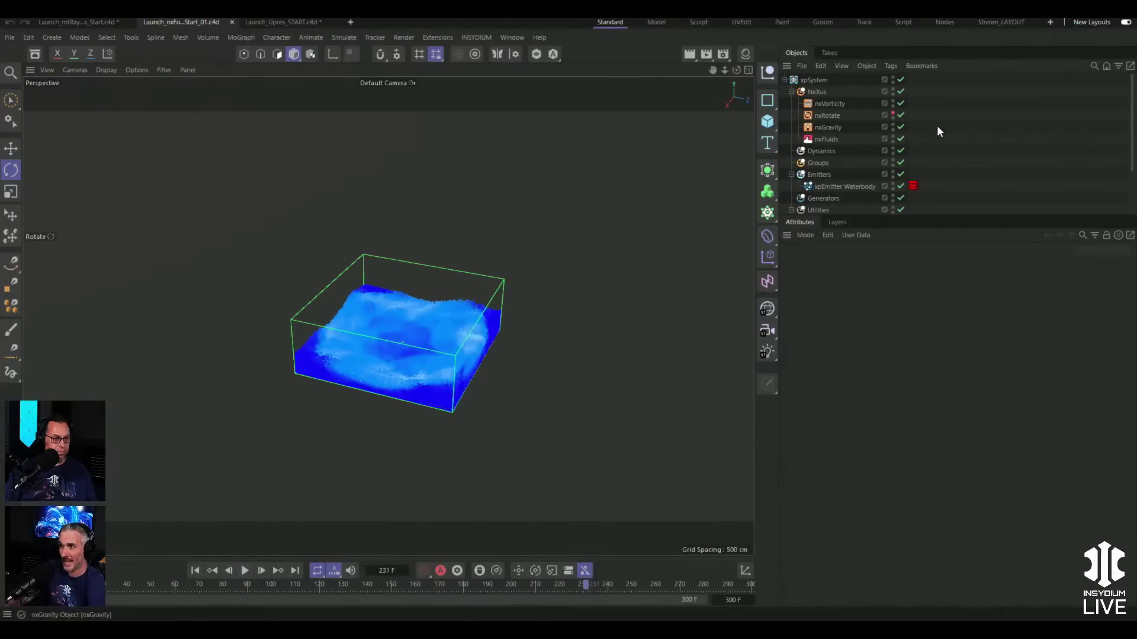
- Disable nxVorticity, nxRotate and nxFluids, and scrub the timeline to check the water body's motion
left_click(901, 103)
left_click(901, 115)
left_click(901, 139)
left_click_drag(293, 584, 324, 589)
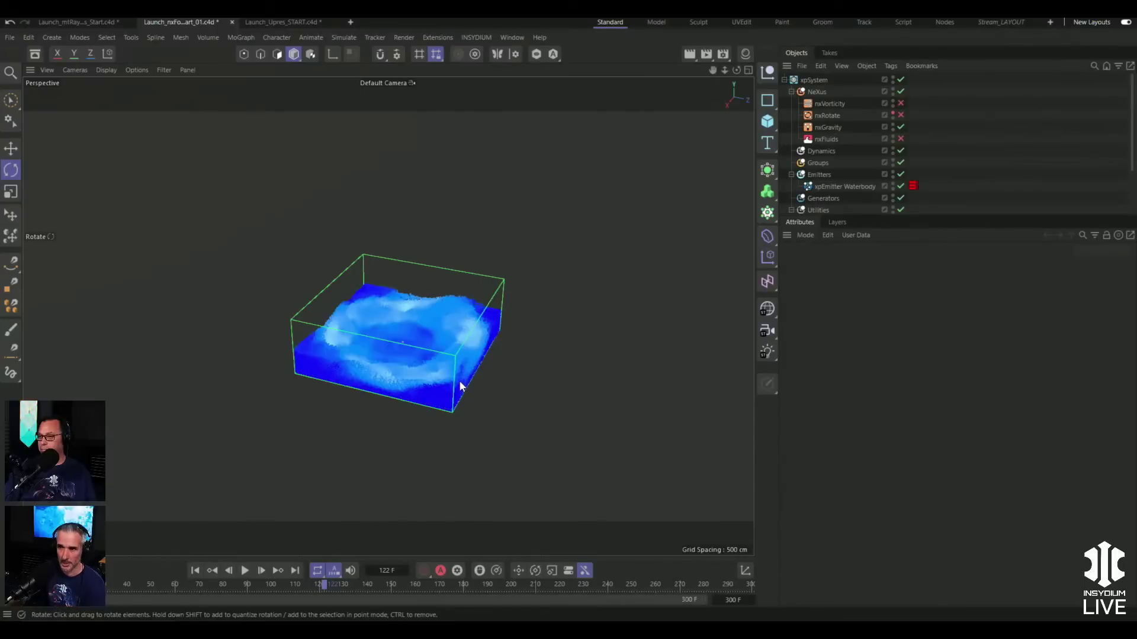
left_click_drag(337, 585, 236, 587)
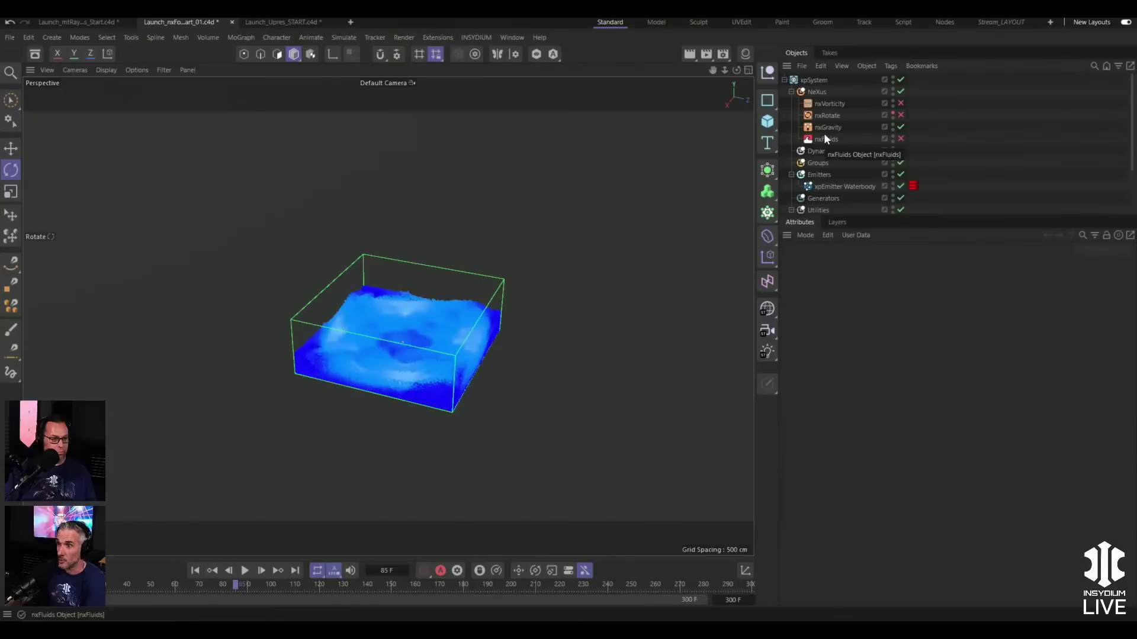
- Add an nxFoam modifier to the NeXus folder and create a new emitter for it
left_click(815, 91)
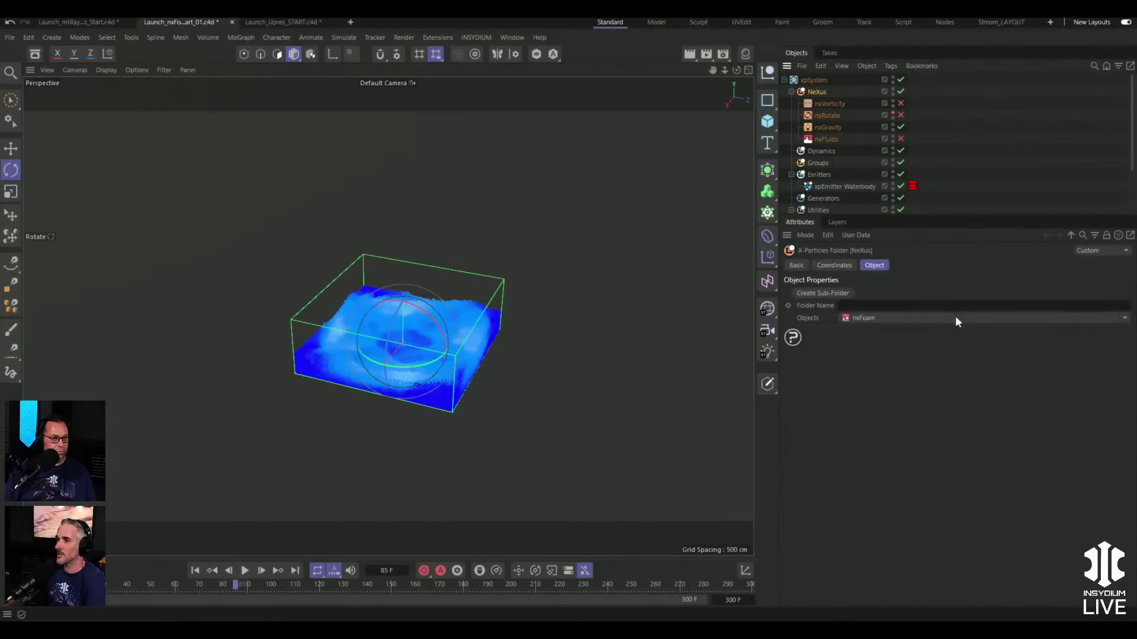
left_click(870, 318)
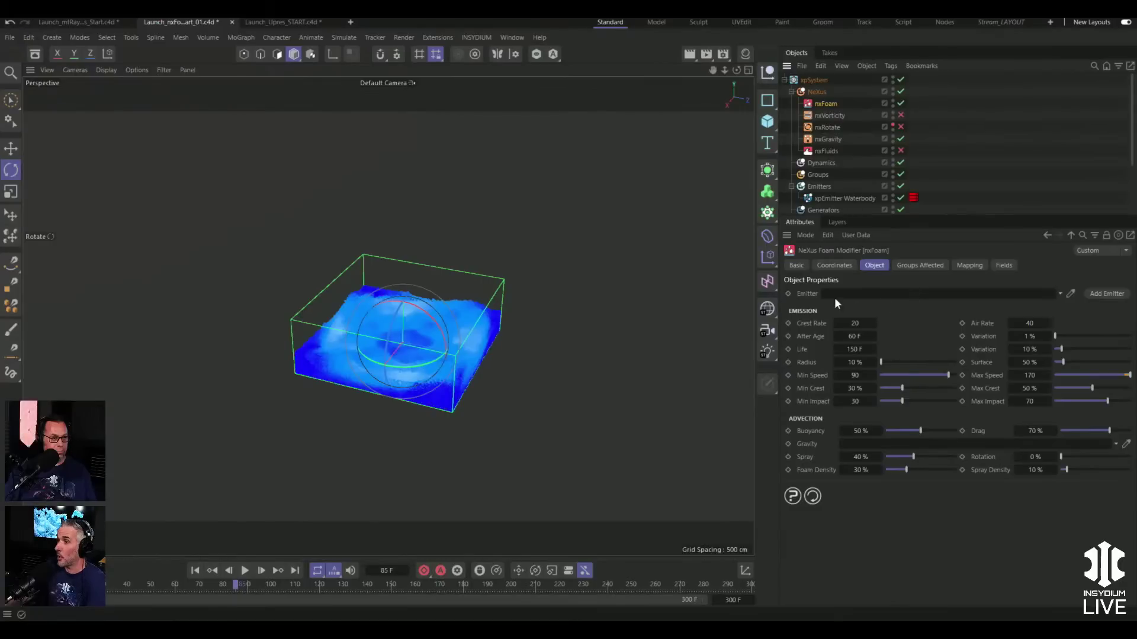
left_click(1095, 294)
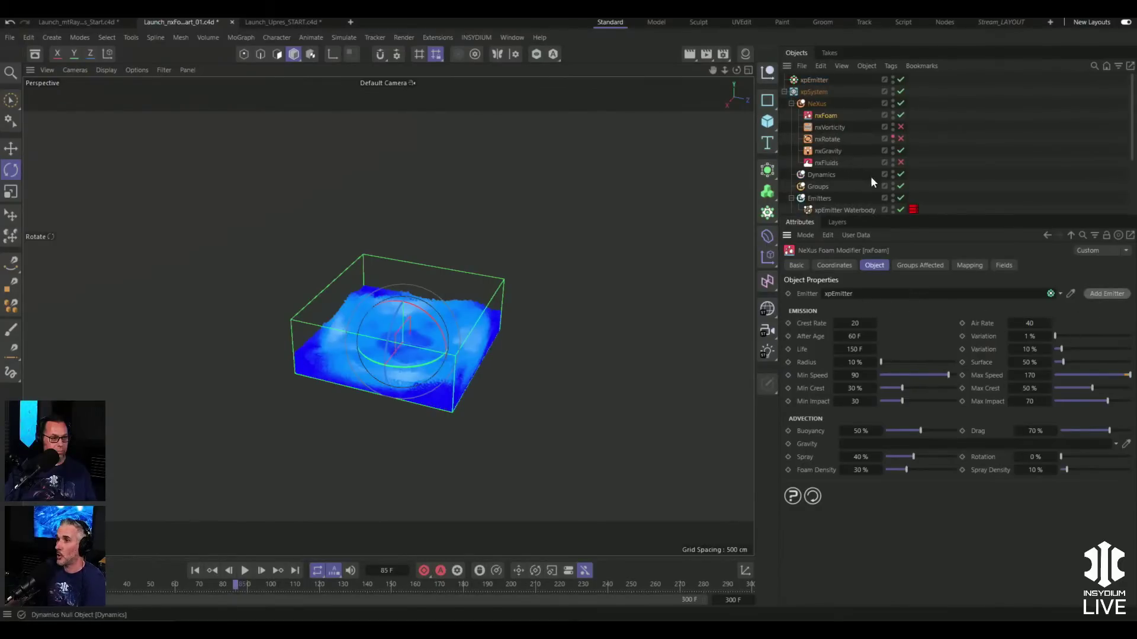
- Move the new xpEmitter into the Emitters folder and set its particle editor display to Dots
left_click_drag(811, 77, 827, 197)
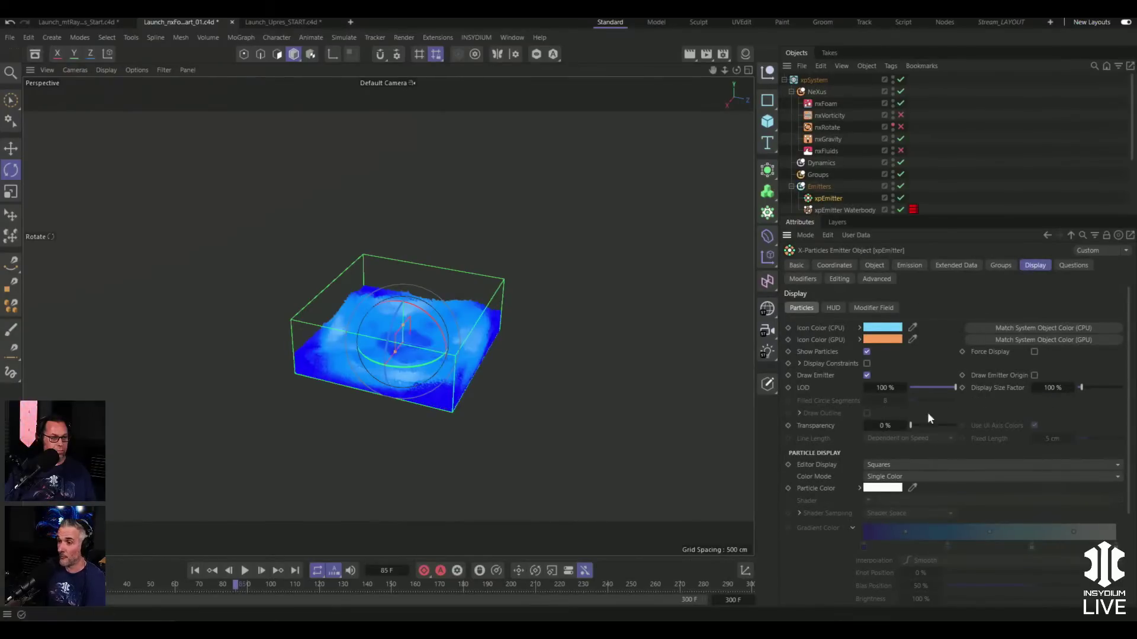
left_click(877, 465)
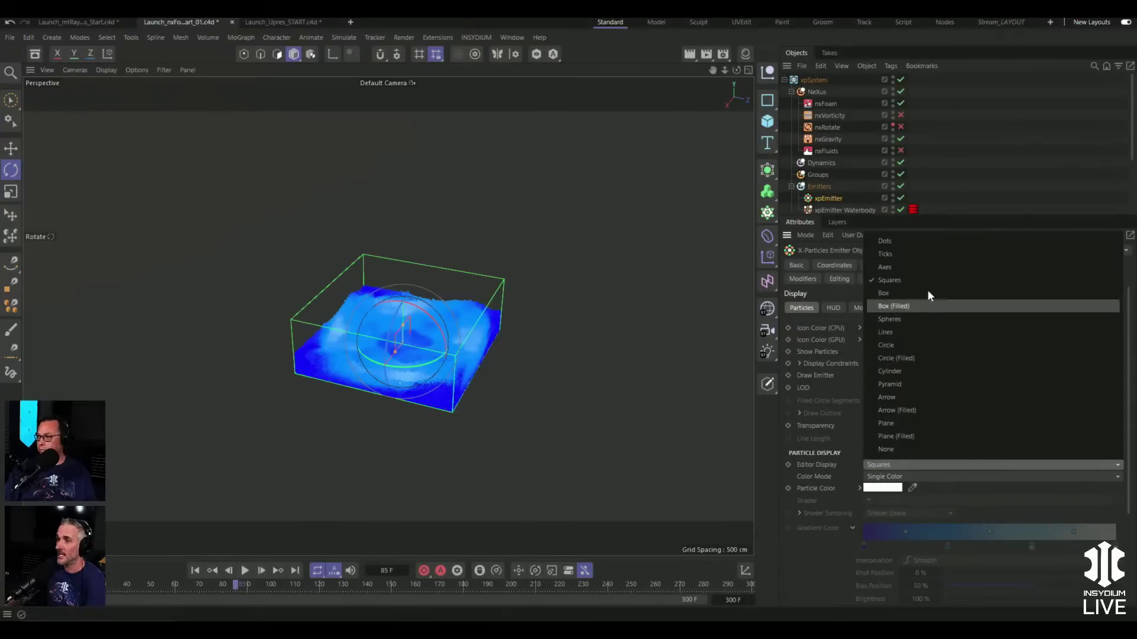
left_click(884, 241)
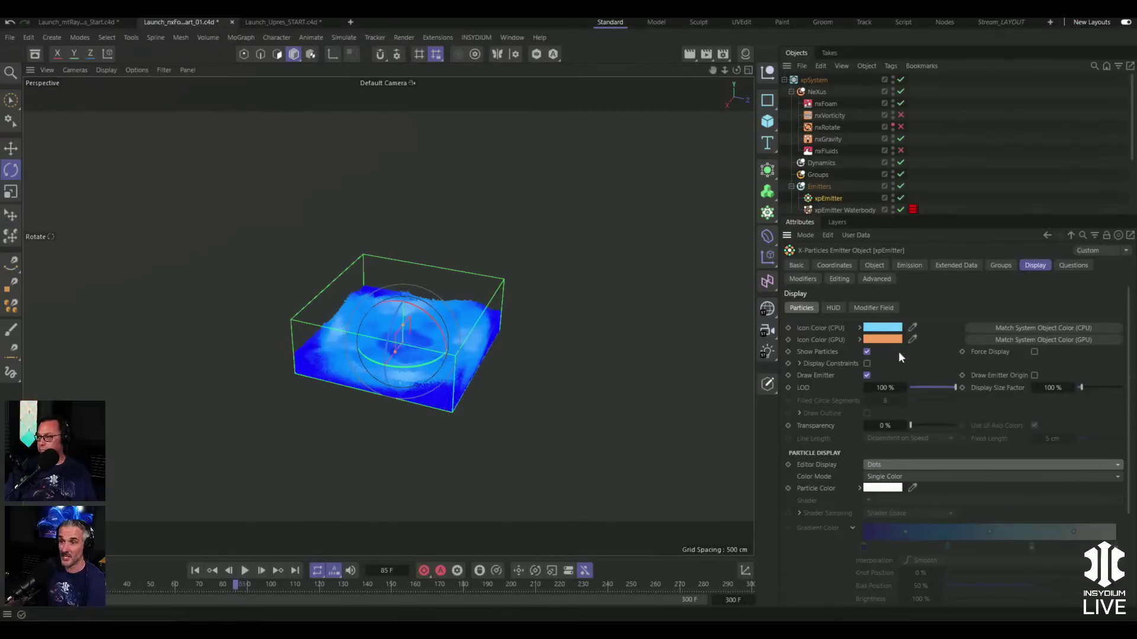
- Set nxFoam's Air Rate to 0 and its Crest Rate to 10
left_click(824, 104)
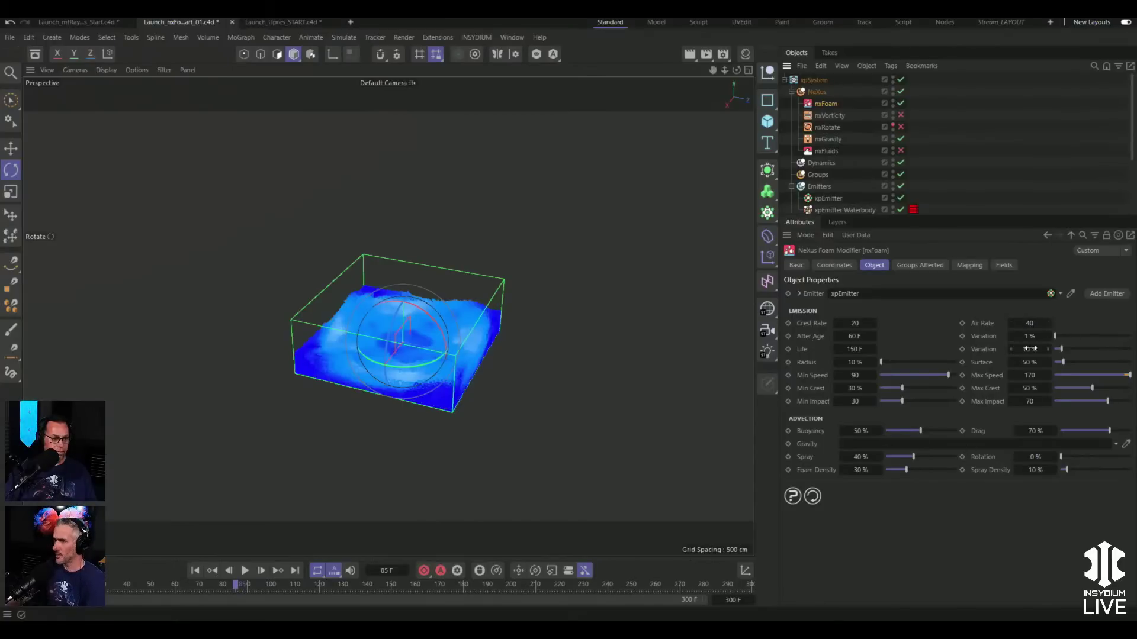
left_click(1030, 324)
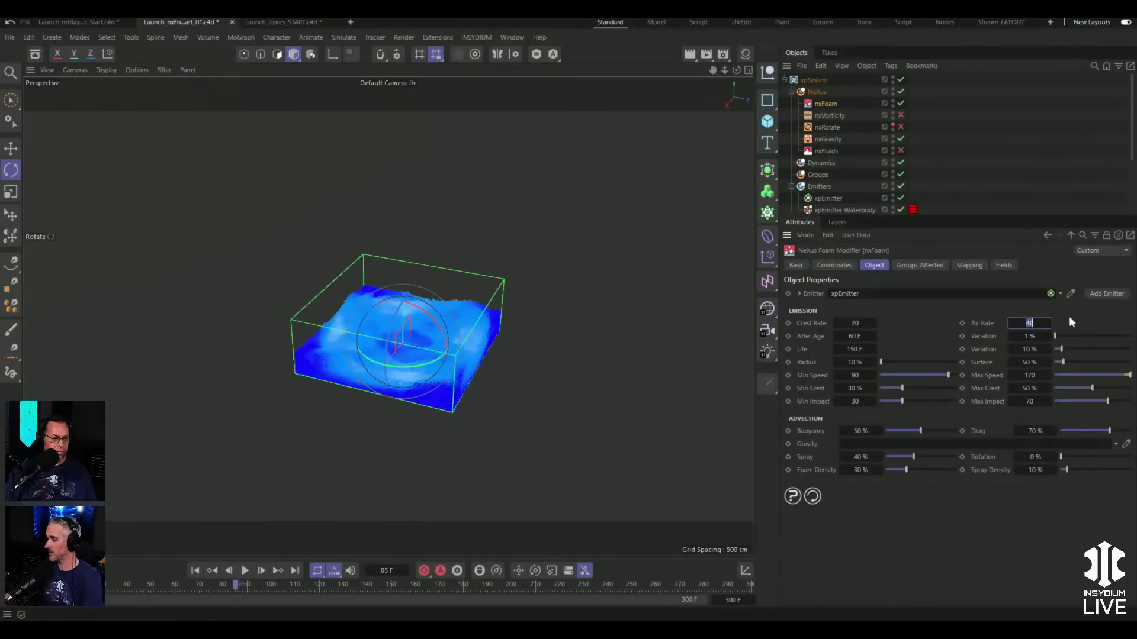
type("0")
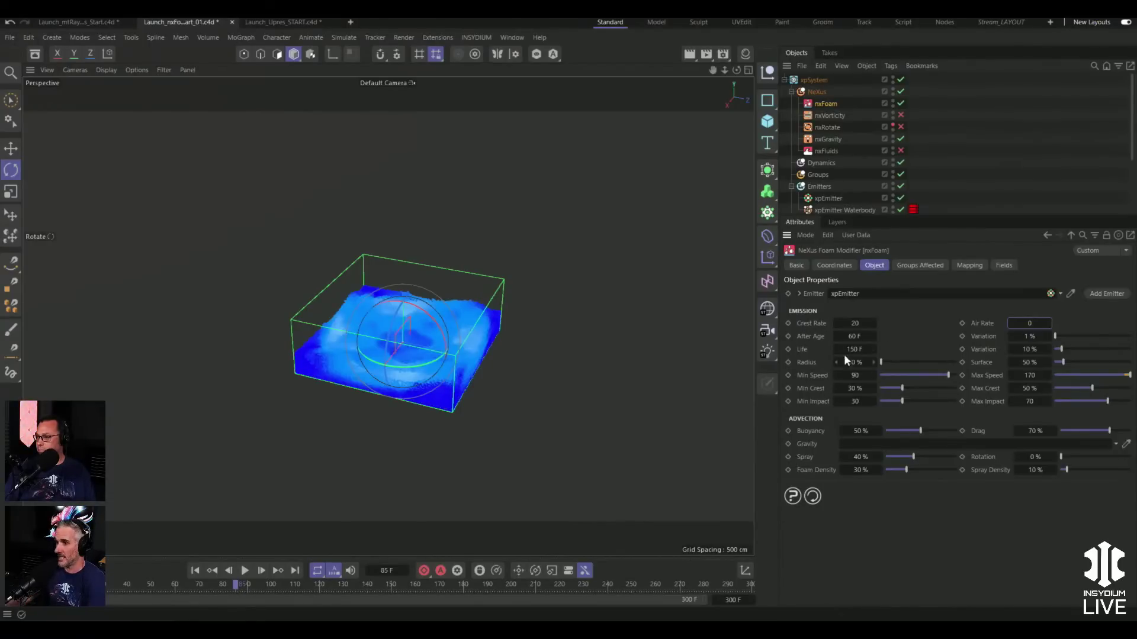
left_click(855, 325)
type("10")
key("Tab")
- Set nxFoam's After Age to 10 F and its Life to 75 F
left_click(865, 337)
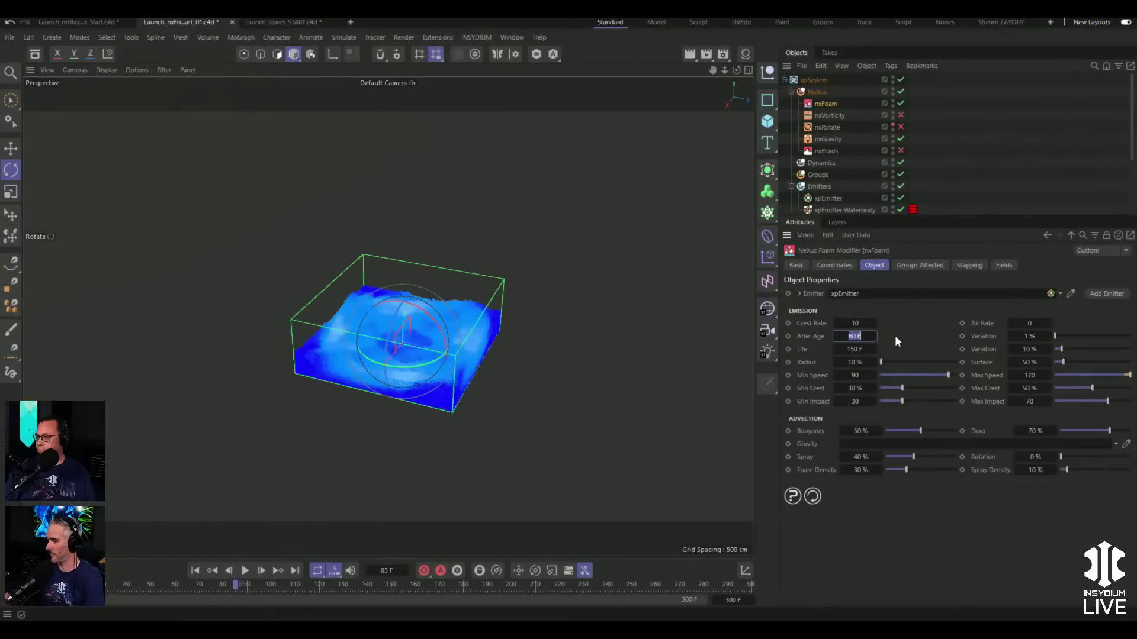
type("10")
key("Return")
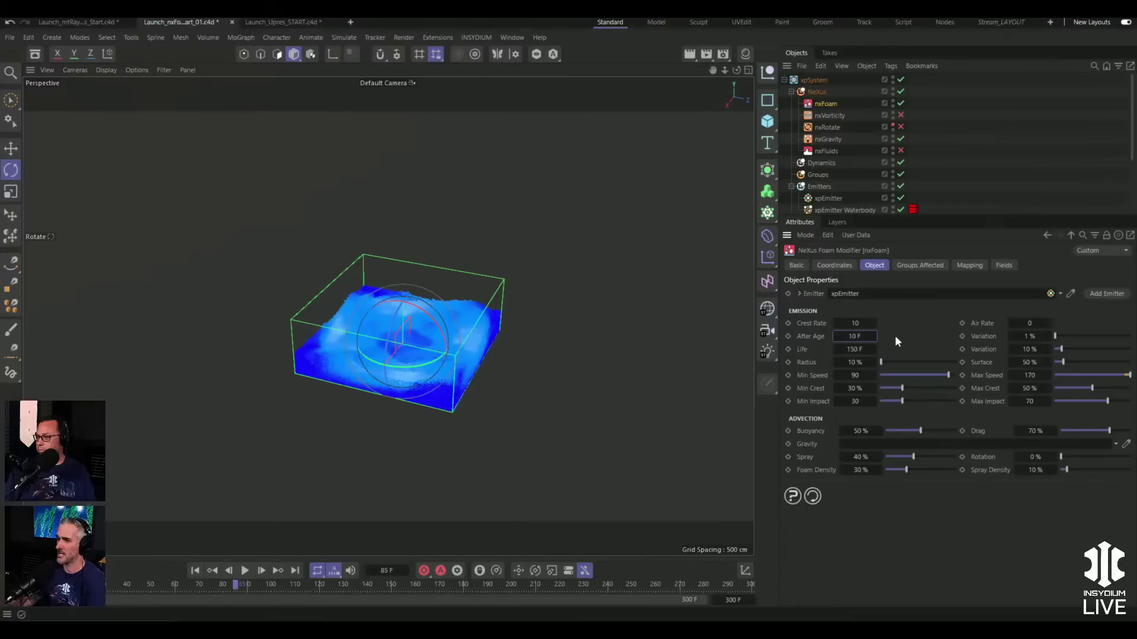
left_click(851, 350)
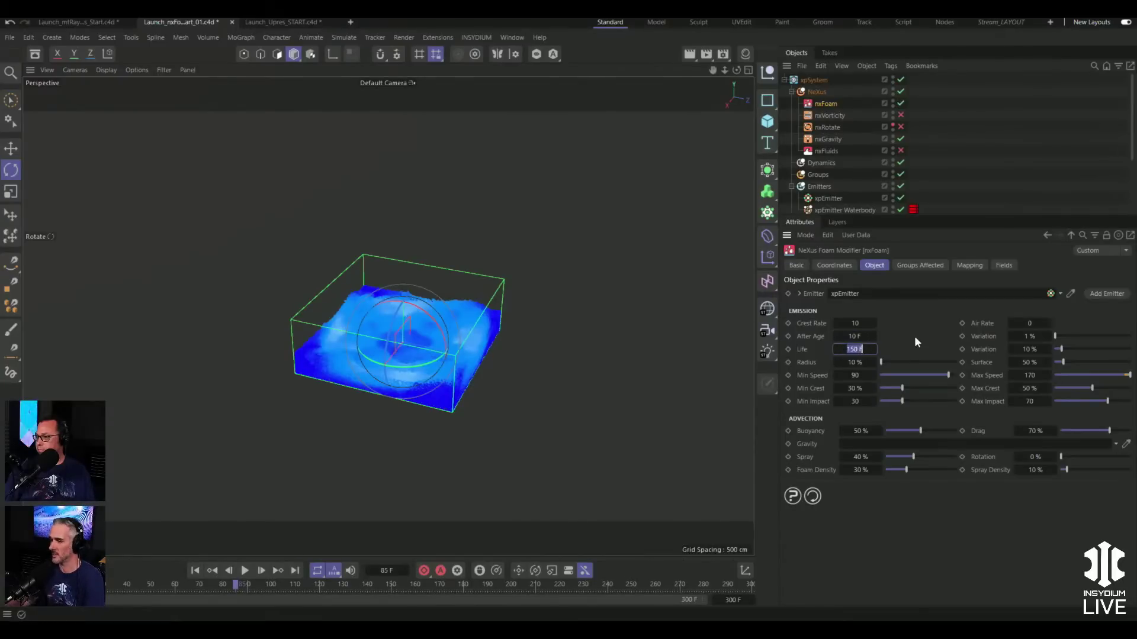
type("75")
key("Return")
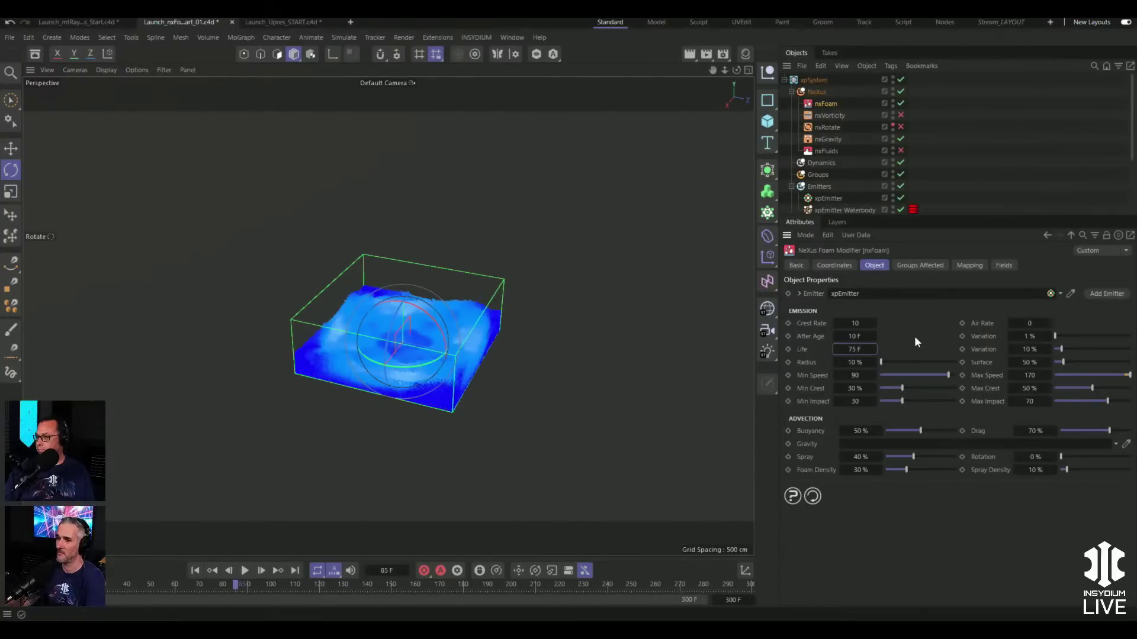
- Play the simulation and inspect the crest foam on the water body up close from several angles
left_click(245, 572)
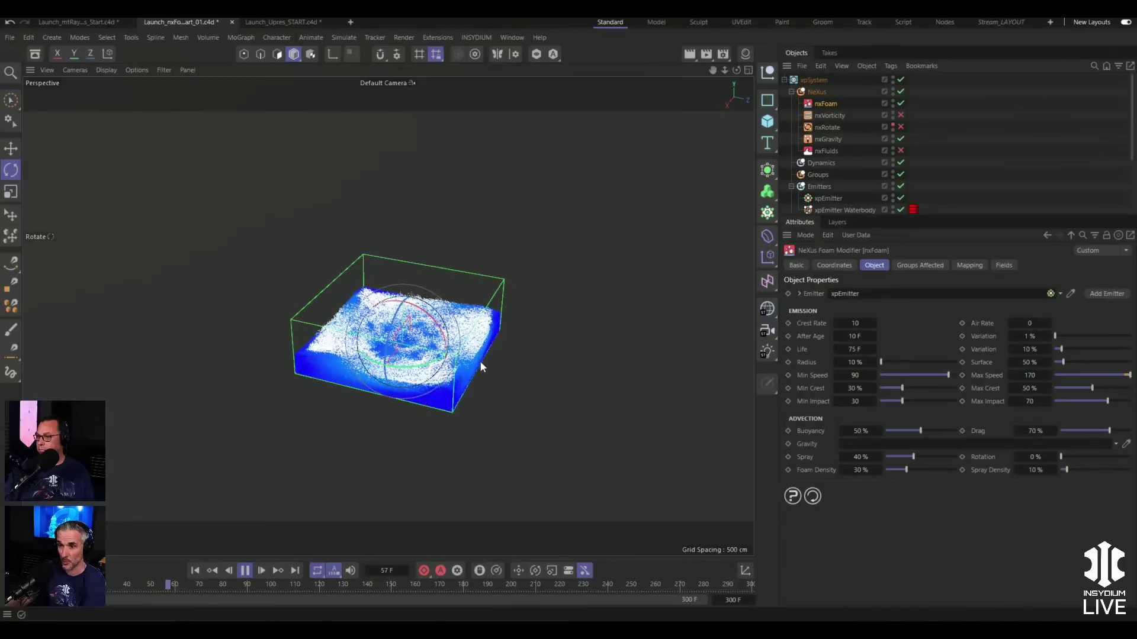
left_click_drag(428, 371, 384, 358, "alt")
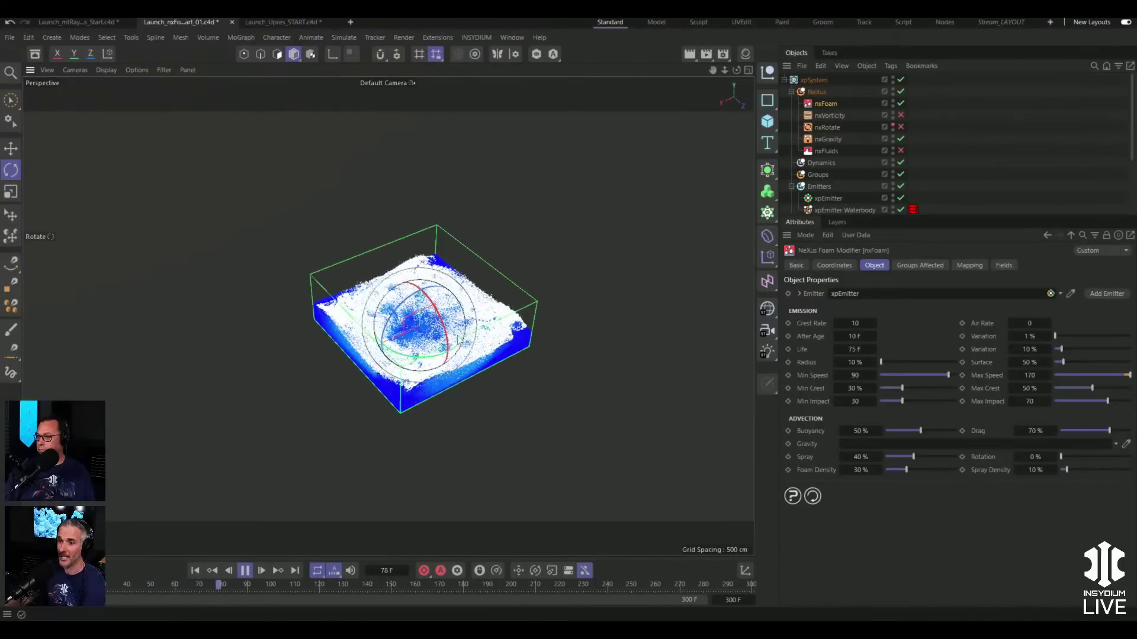
right_click_drag(384, 357, 419, 346, "alt")
left_click_drag(419, 345, 395, 331, "alt")
right_click_drag(396, 331, 432, 323, "alt")
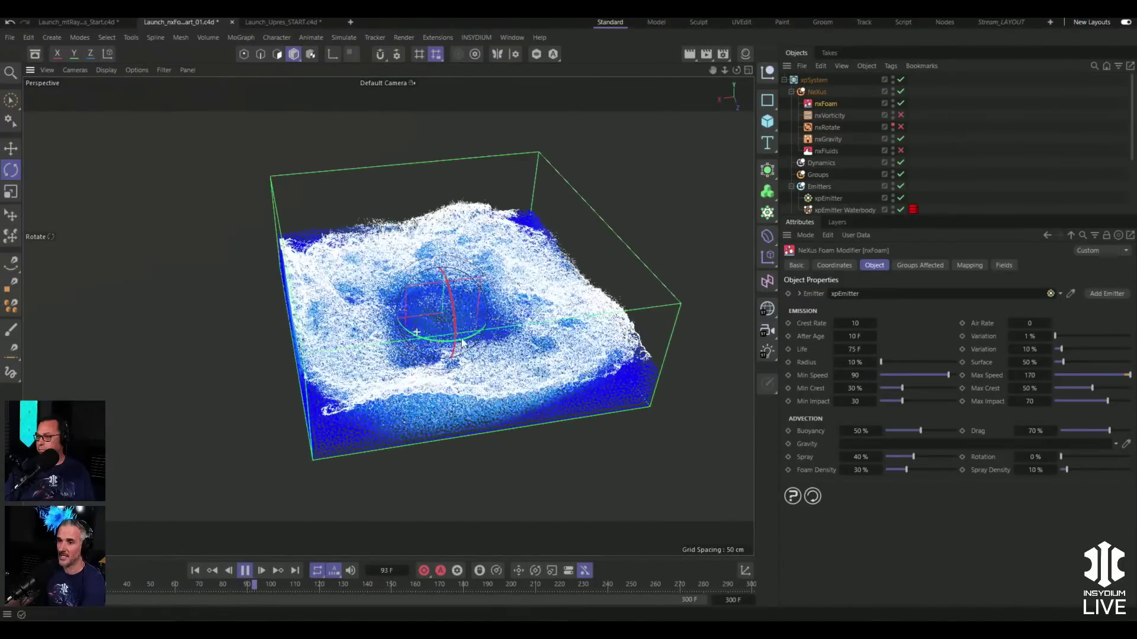
left_click_drag(432, 322, 427, 337, "alt")
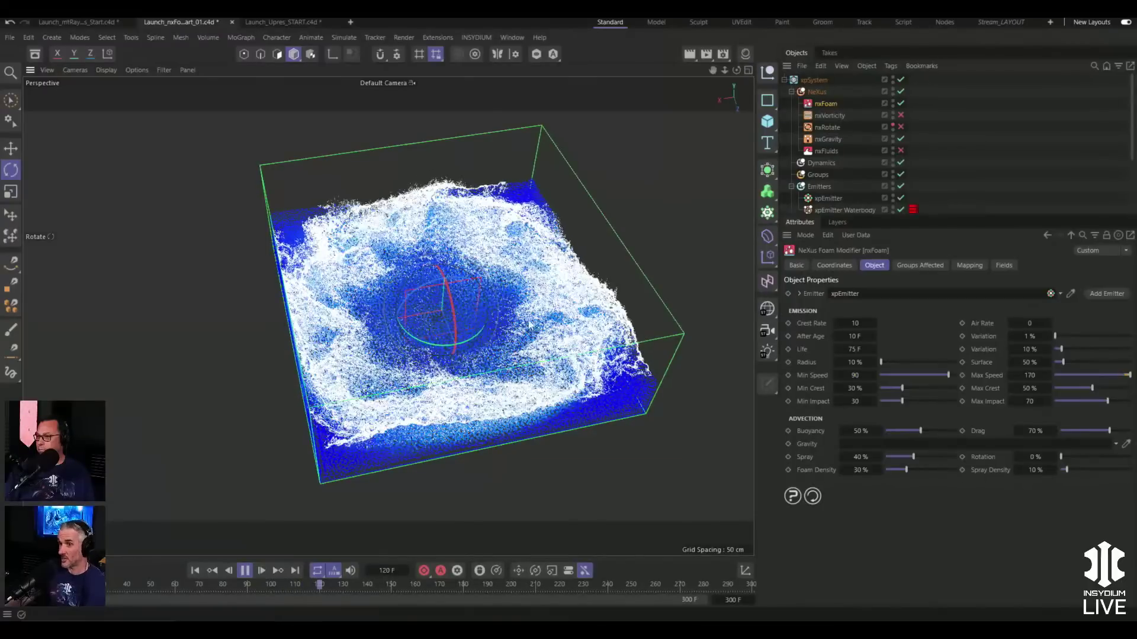
left_click(659, 234)
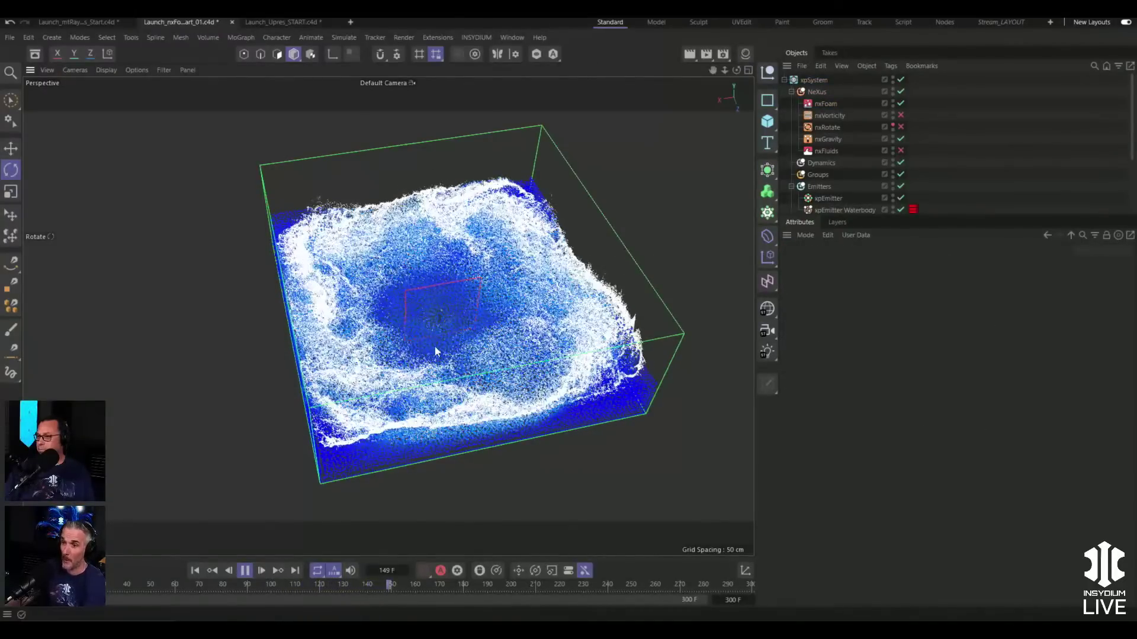
mouse_move(488, 340)
left_mouse_down("alt")
mouse_move(511, 335)
mouse_move(473, 345)
left_mouse_up("alt")
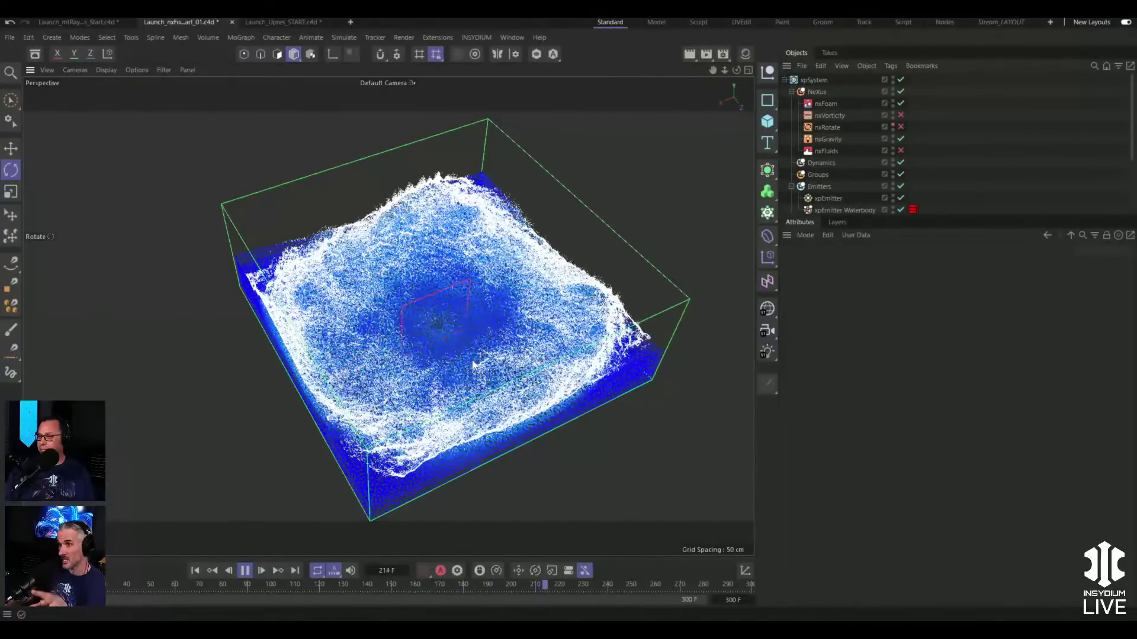
left_click(244, 571)
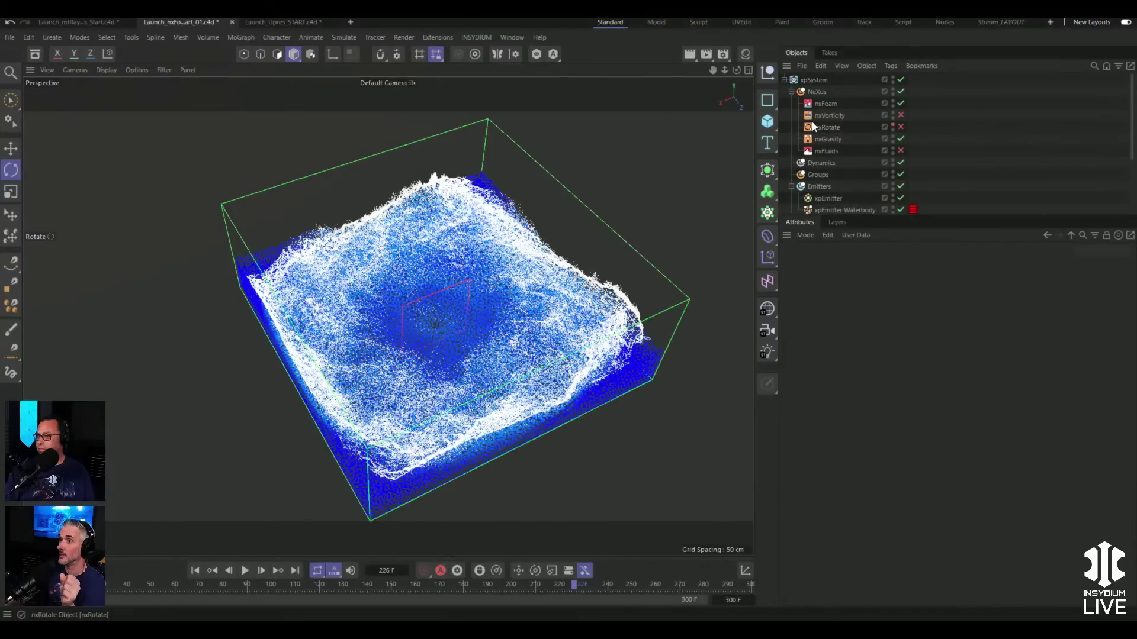
- Set nxFoam's Crest Rate to 0 and its Air Rate to 20
left_click(827, 103)
double_click(859, 325)
type("0")
key("Return")
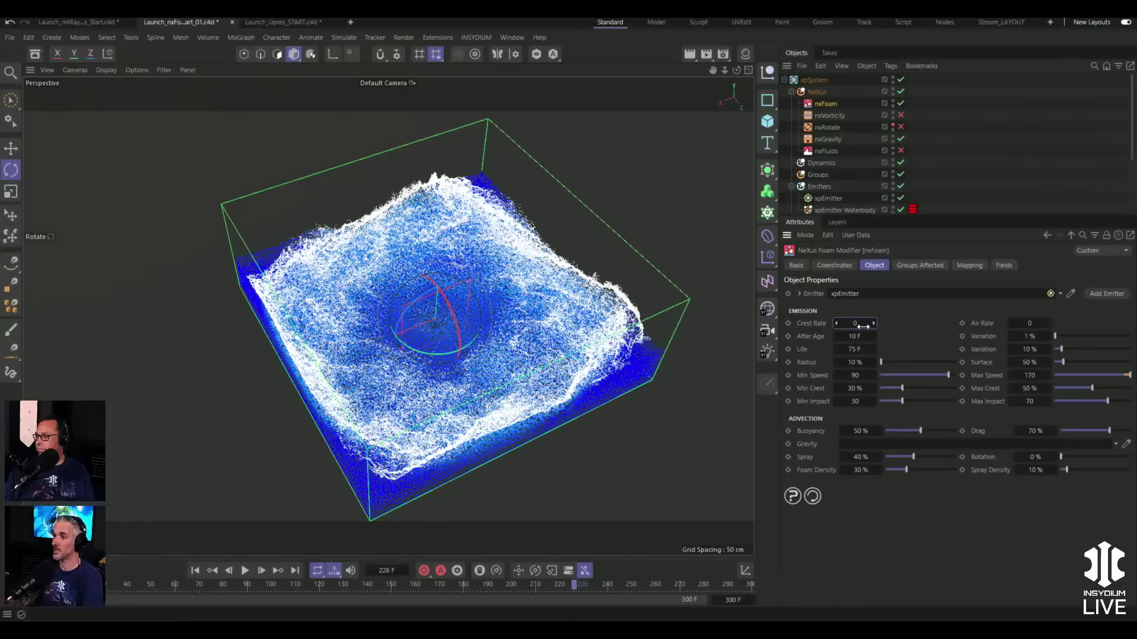
double_click(1033, 323)
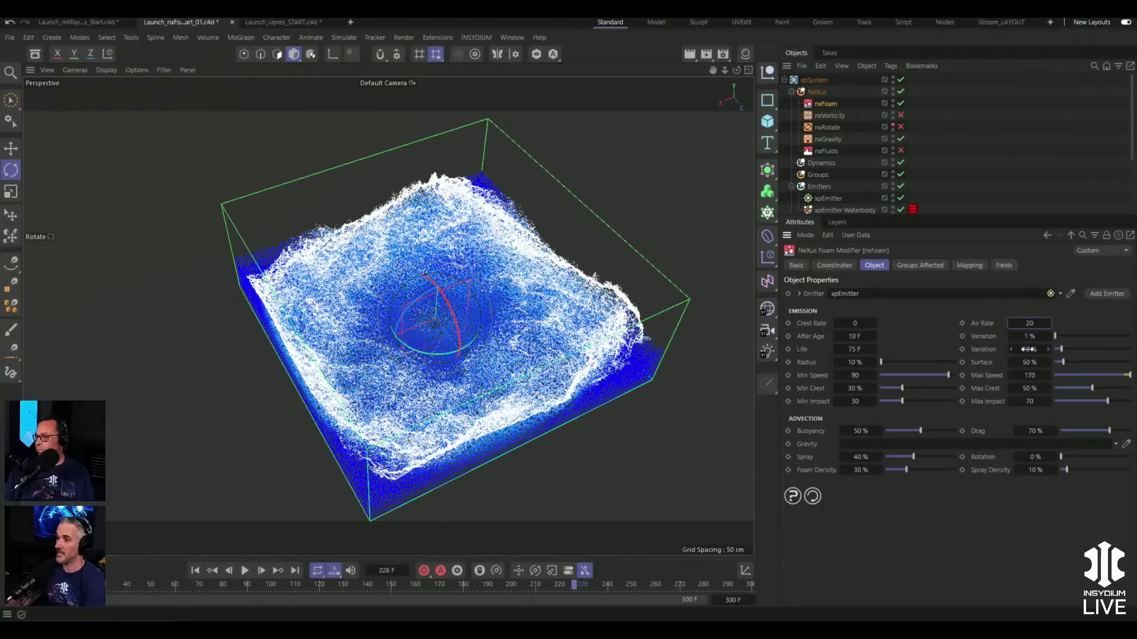
- Replay the simulation from the start to check the foam emission with only the Air Rate active
left_click(195, 570)
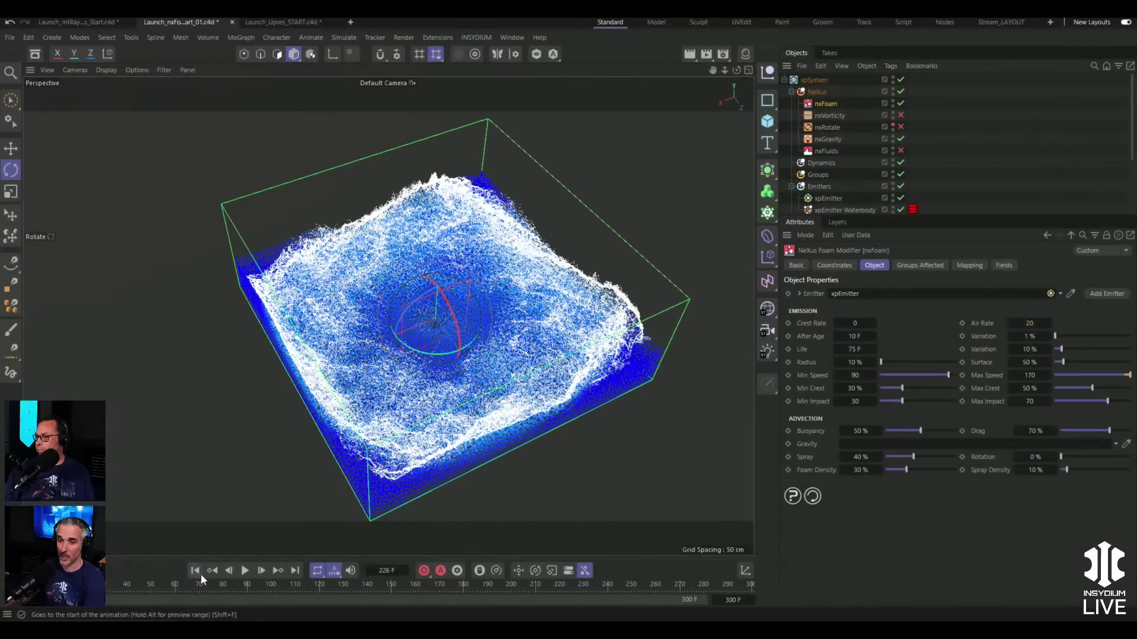
left_click(245, 571)
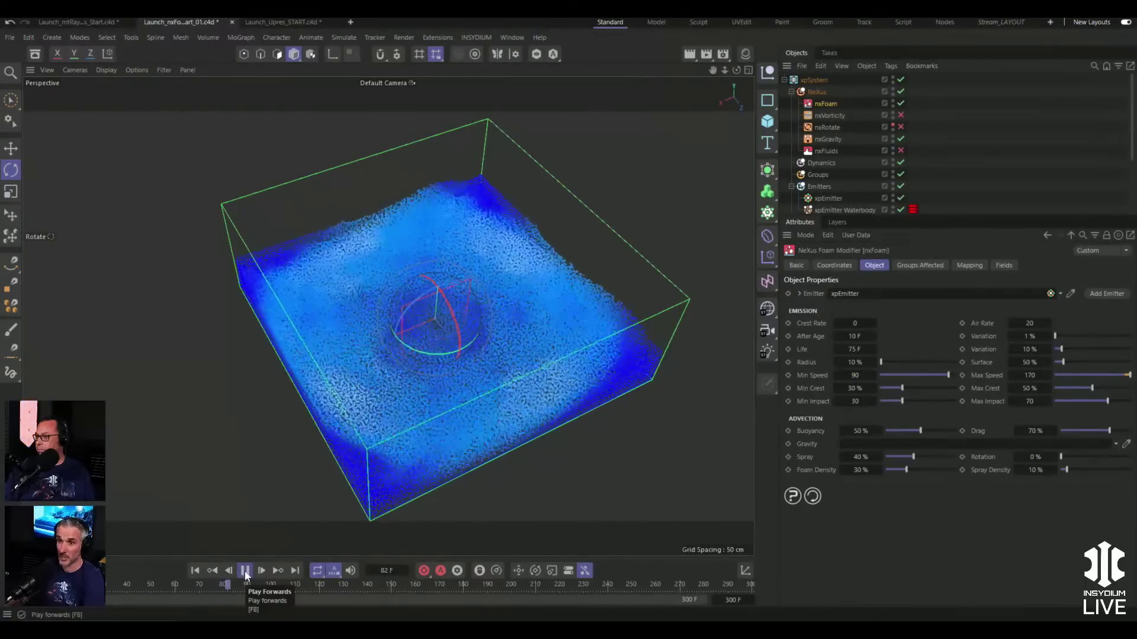
left_click(245, 571)
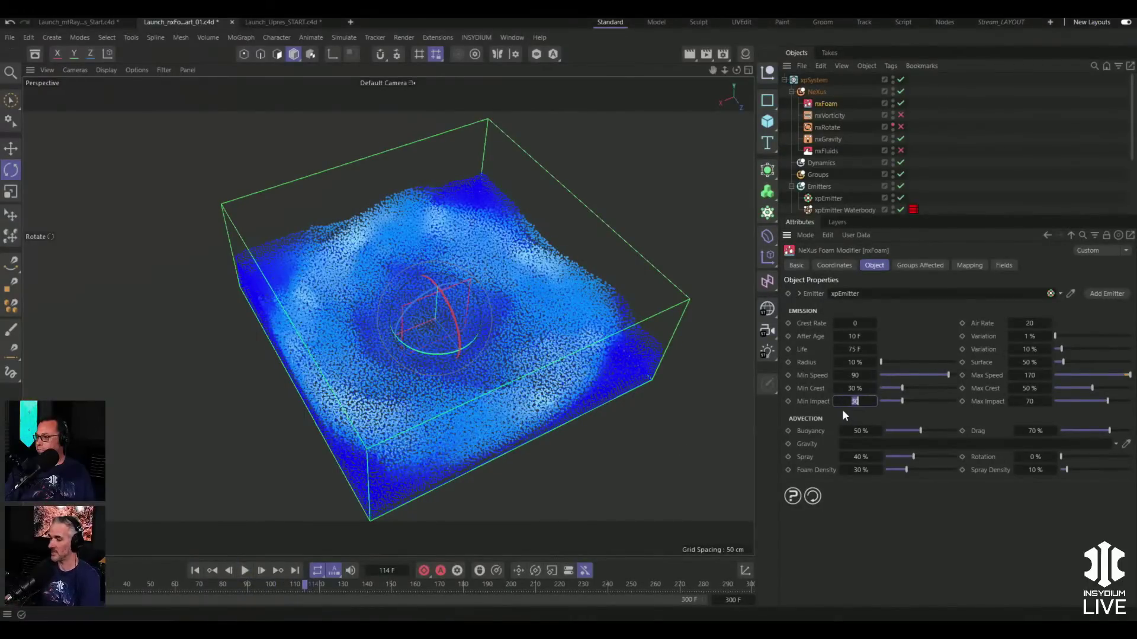
- Set nxFoam's Min Impact to 0 and Max Impact to 4
type("0")
key("Tab")
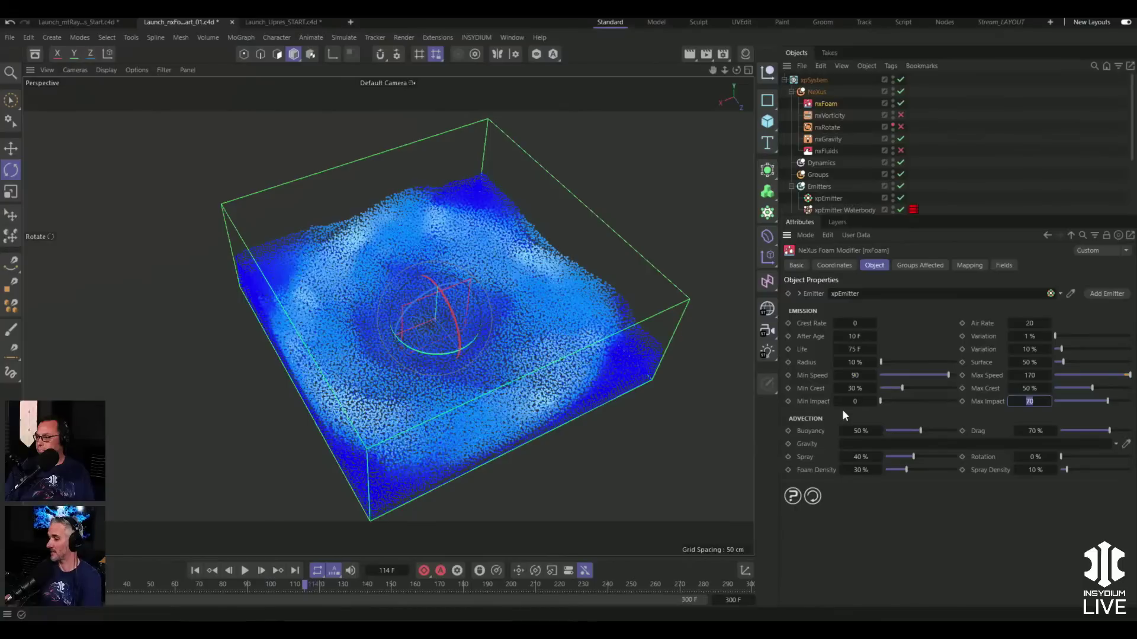
type("4")
key("Return")
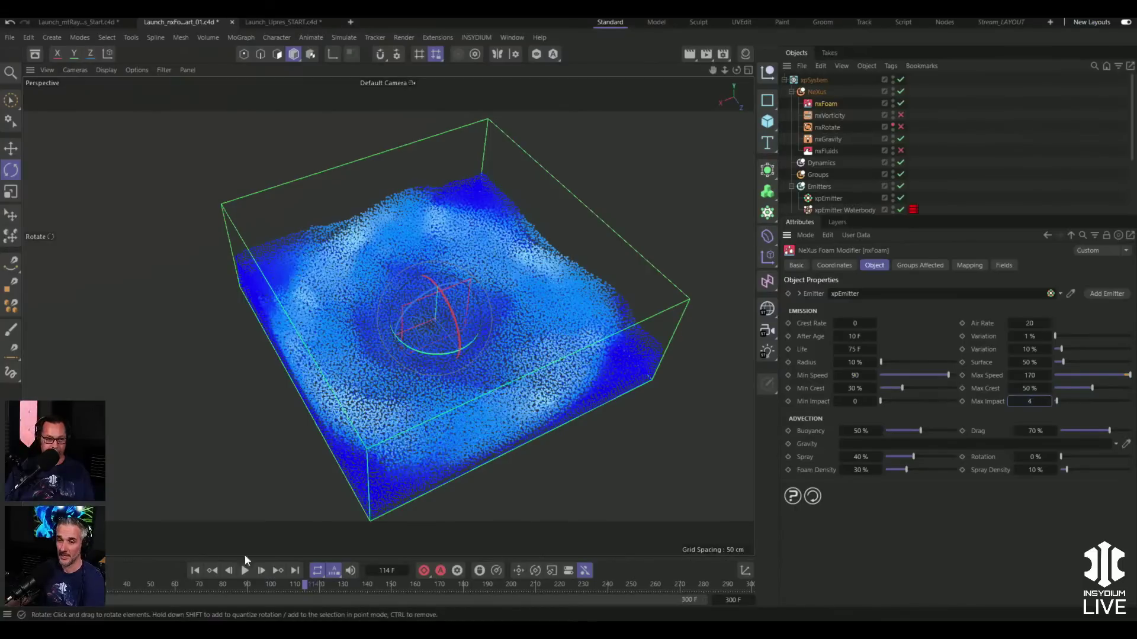
- Replay the simulation from the start to review the foam with the lowered impact range
left_click(194, 570)
left_click(242, 570)
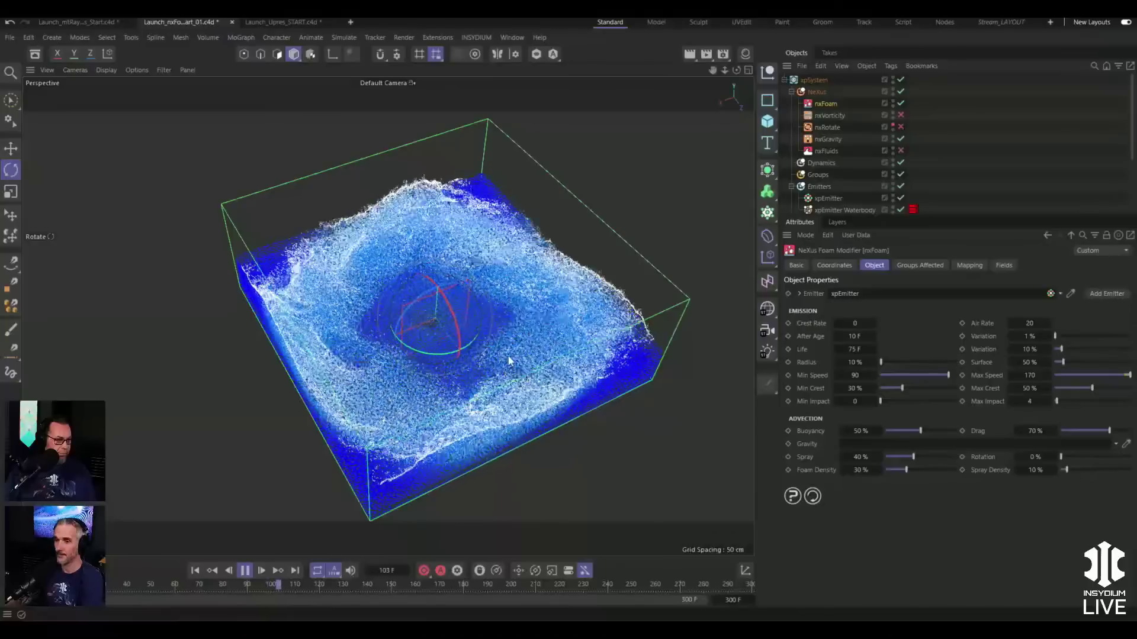
left_click_drag(517, 335, 462, 344, "alt")
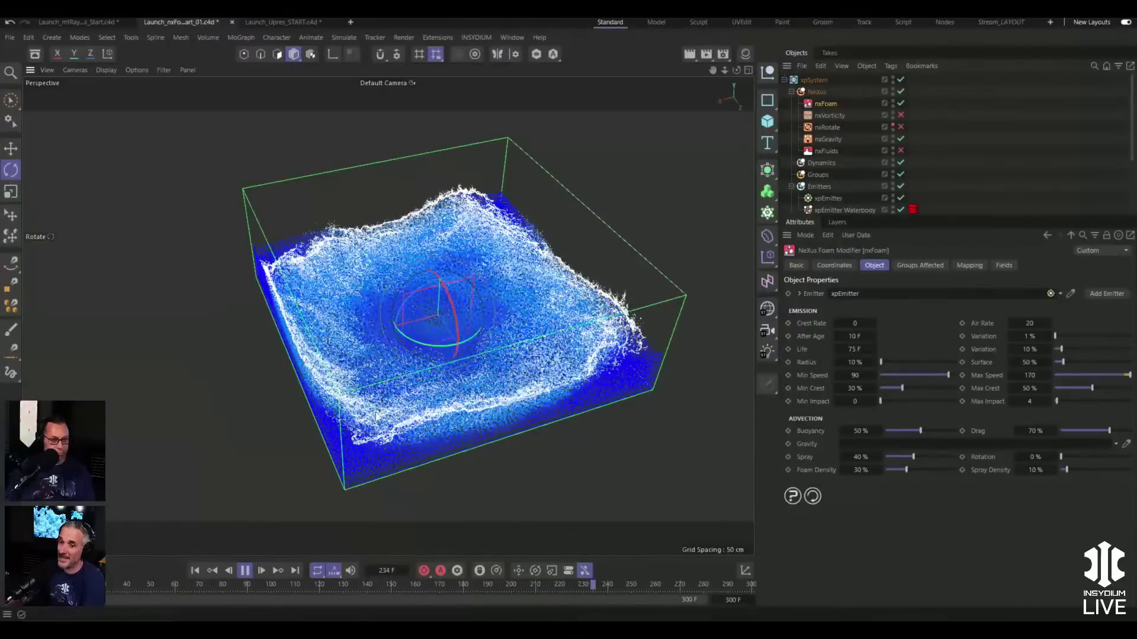
left_click(245, 570)
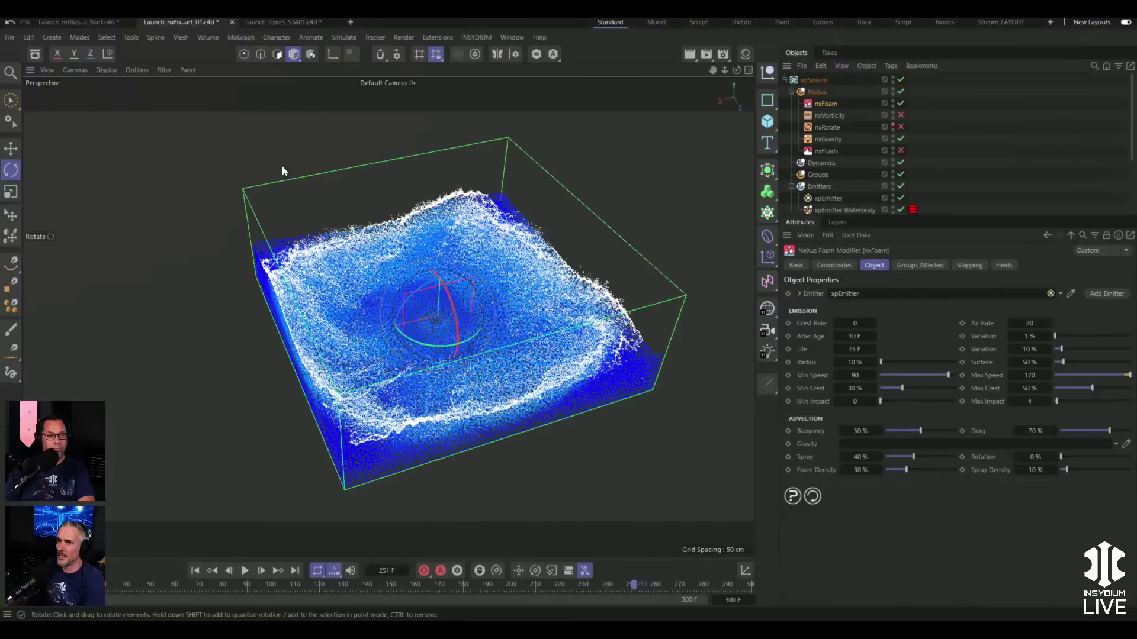
- Switch to the Launch_Upres_START.c4d scene, disable nxTurbulence and move the timeline to frame 1
left_click(277, 22)
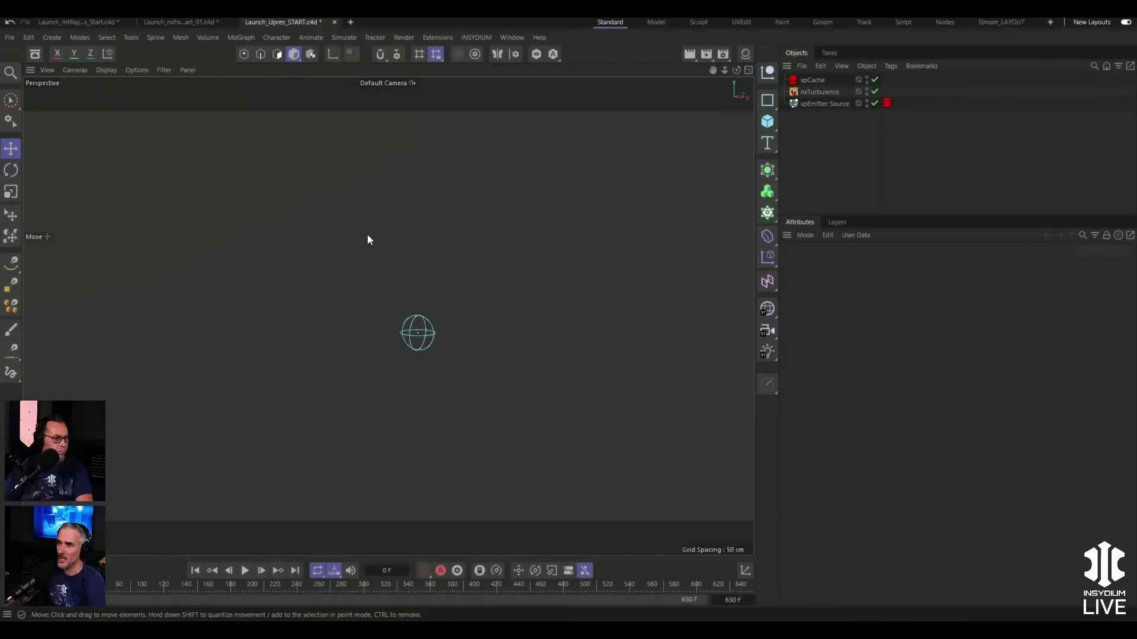
left_click(875, 91)
left_click_drag(116, 588, 31, 584)
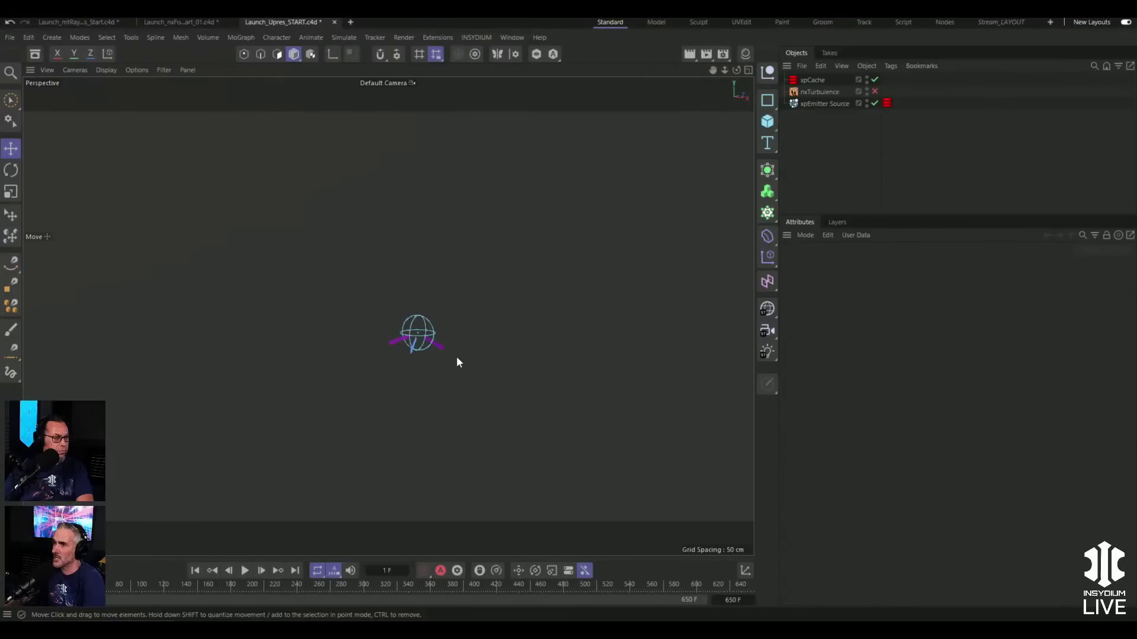
- Duplicate xpEmitter Source and delete the cache tag from the copy
left_click(821, 103)
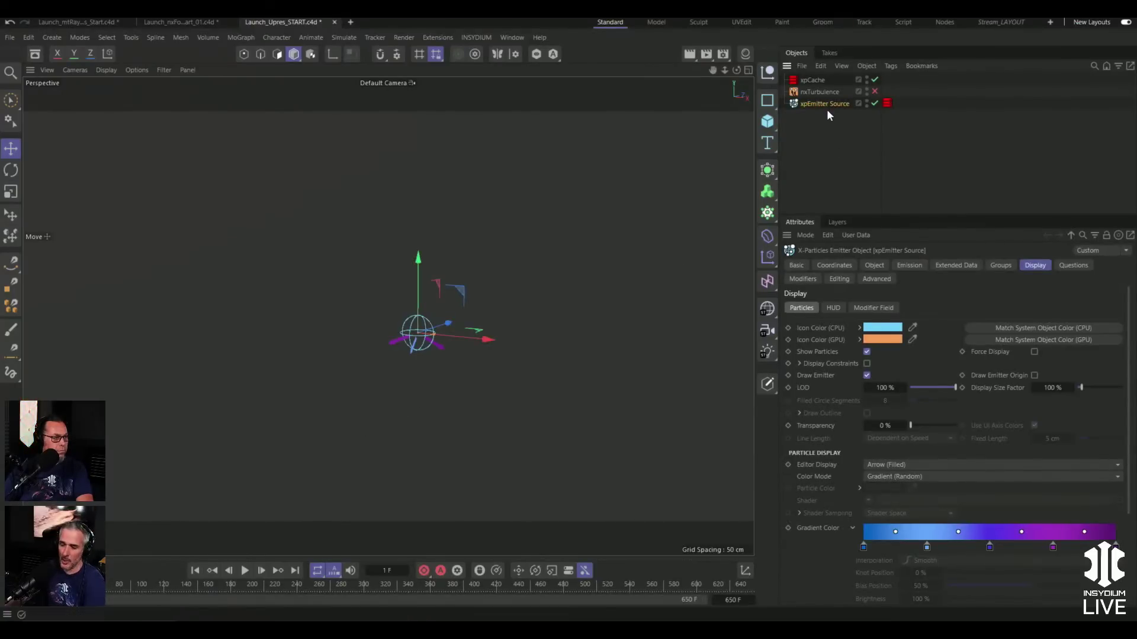
left_click_drag(827, 102, 830, 120, "ctrl")
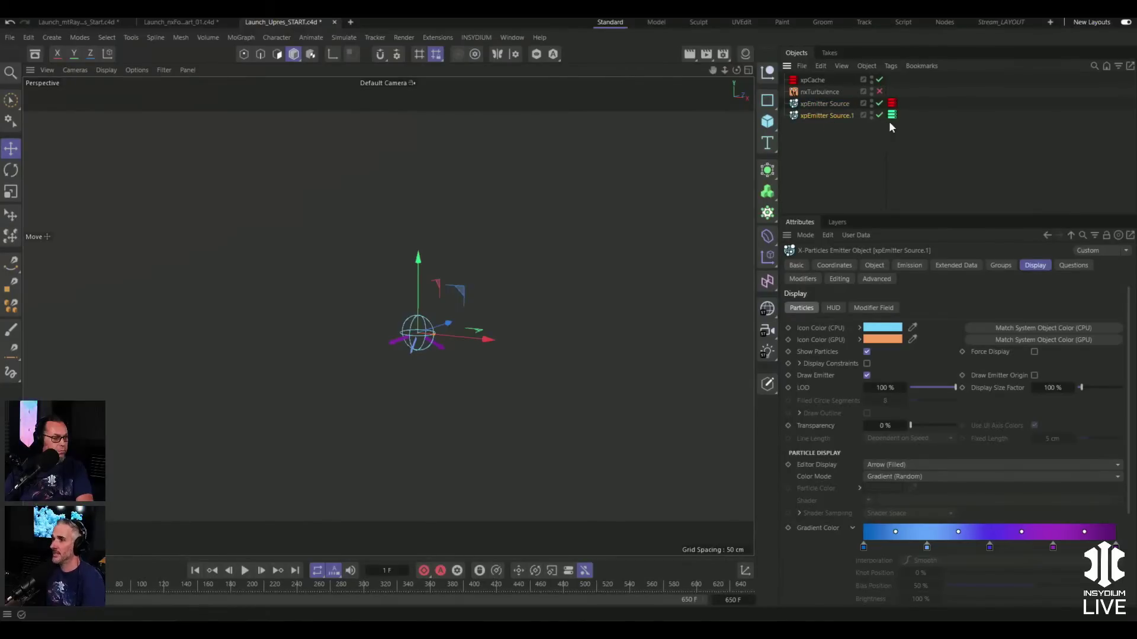
left_click(859, 133)
left_click(891, 115)
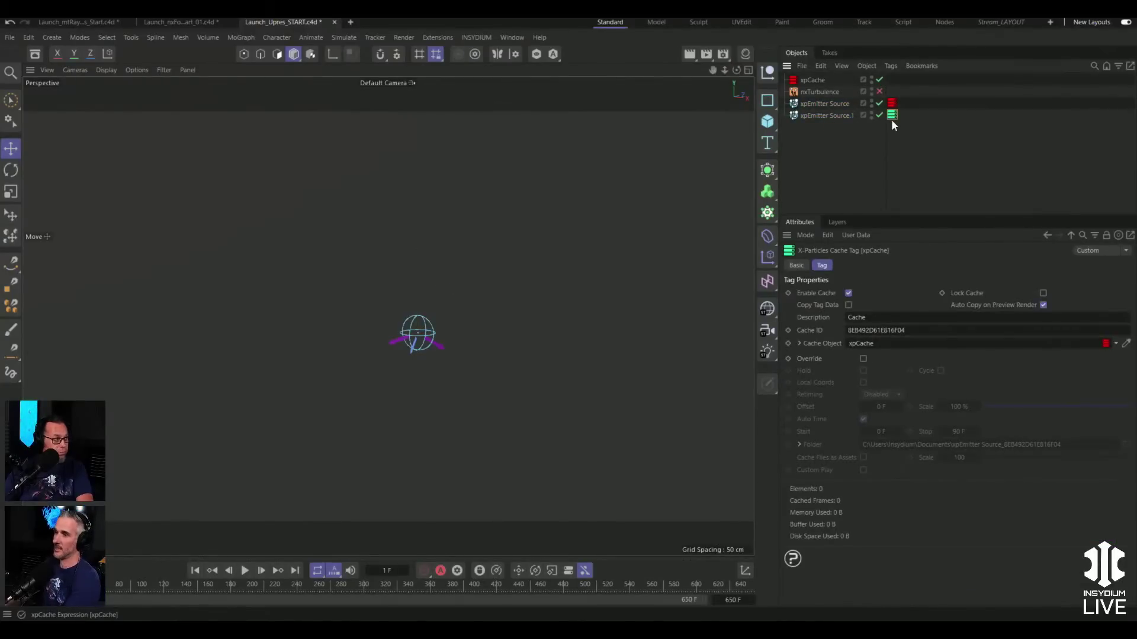
key("Delete")
- Rename the duplicated emitter as xpEmitter Destination
left_click(827, 117)
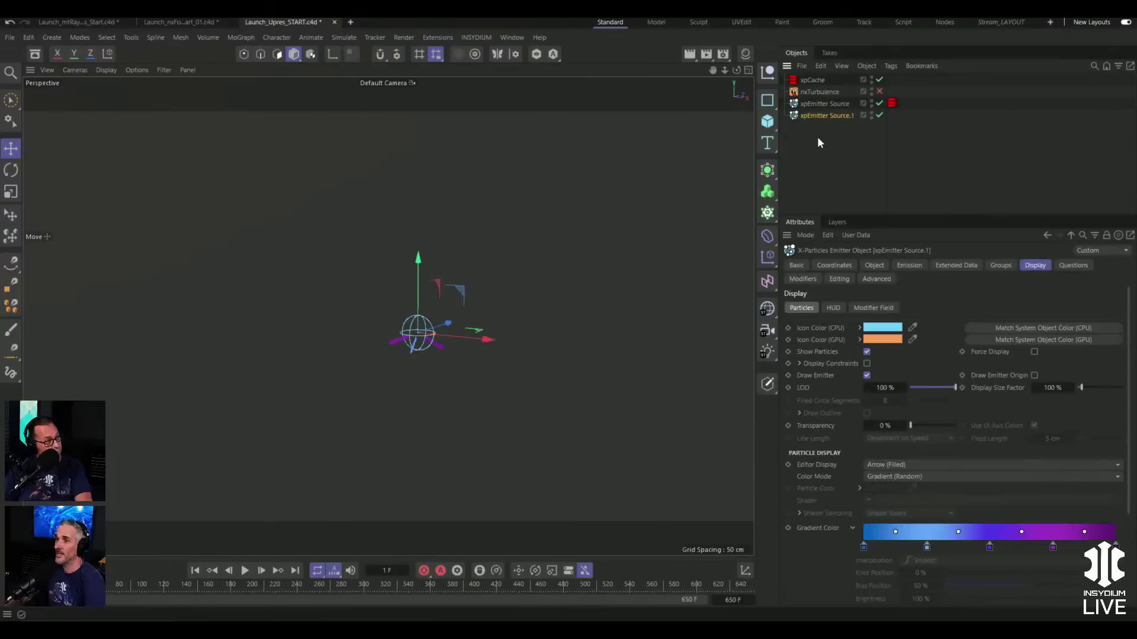
left_click(796, 265)
left_click(919, 324)
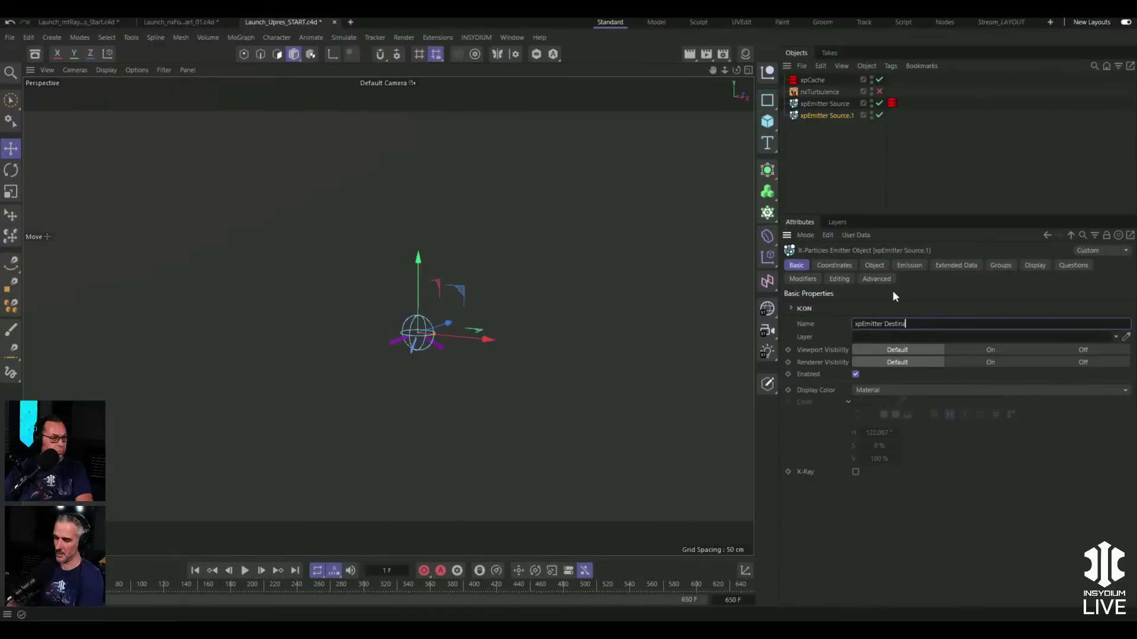
left_click(837, 140)
- Set xpEmitter Destination's Editor Display to Dots and its Color Mode to Single Color
left_click(840, 116)
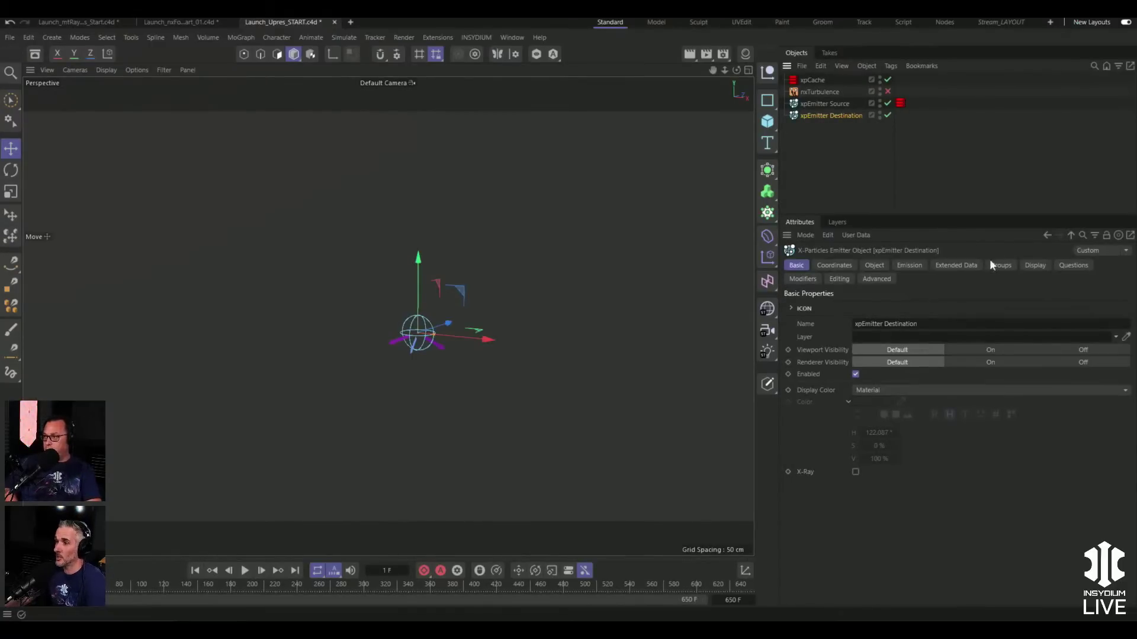
left_click(1031, 264)
left_click(879, 464)
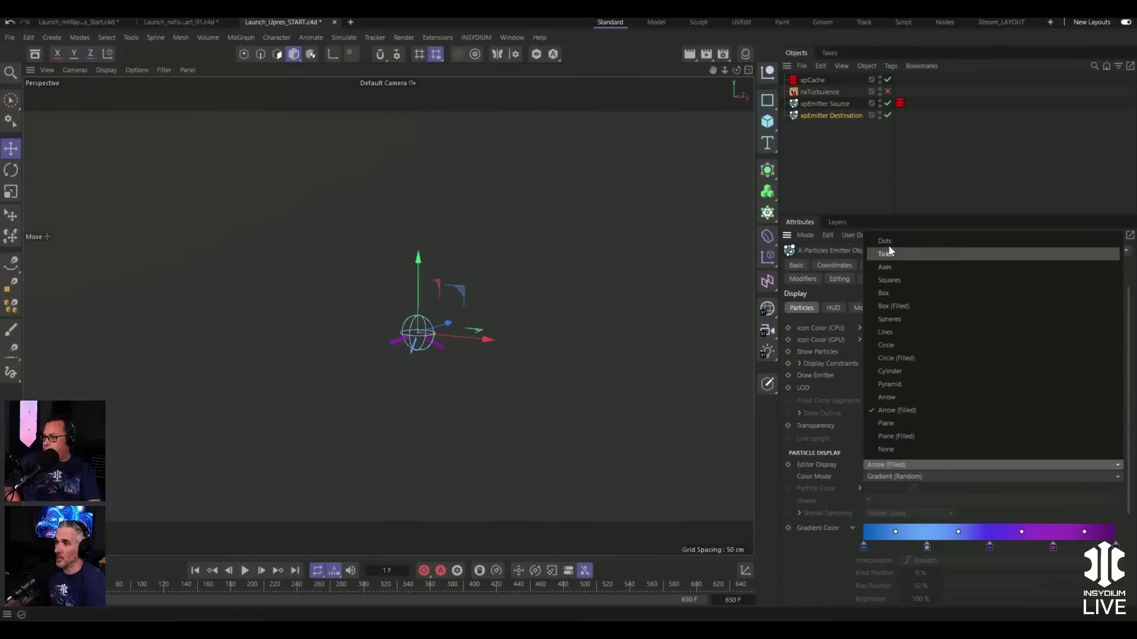
left_click(890, 242)
left_click(894, 476)
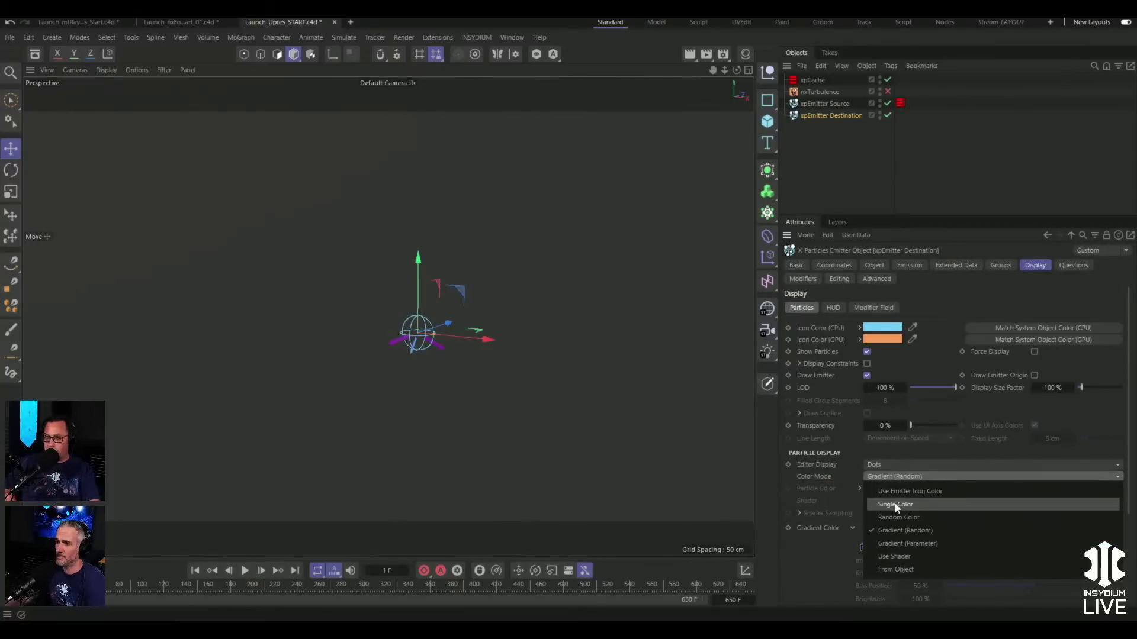
left_click(894, 502)
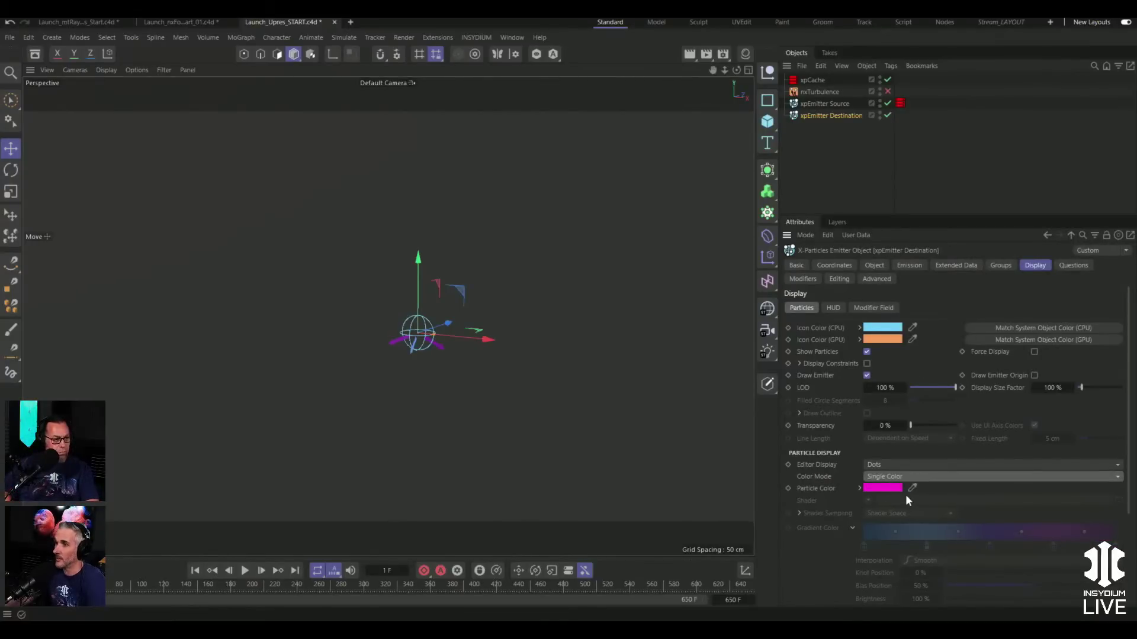
- Set xpEmitter Destination's emission Birthrate to 10000
left_click(907, 268)
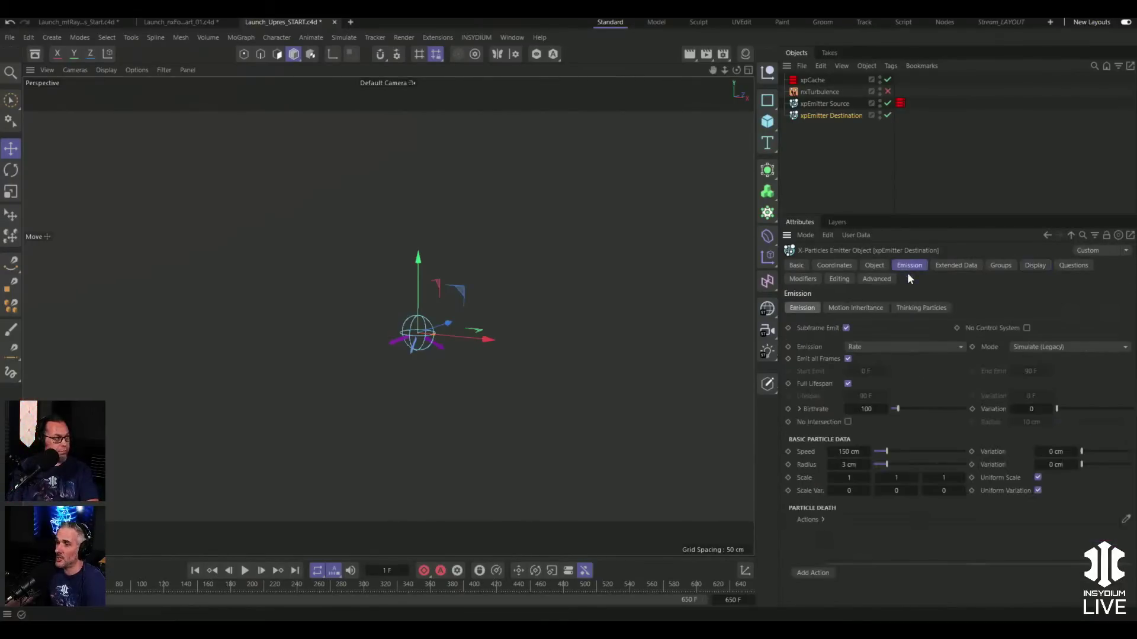
left_click(864, 408)
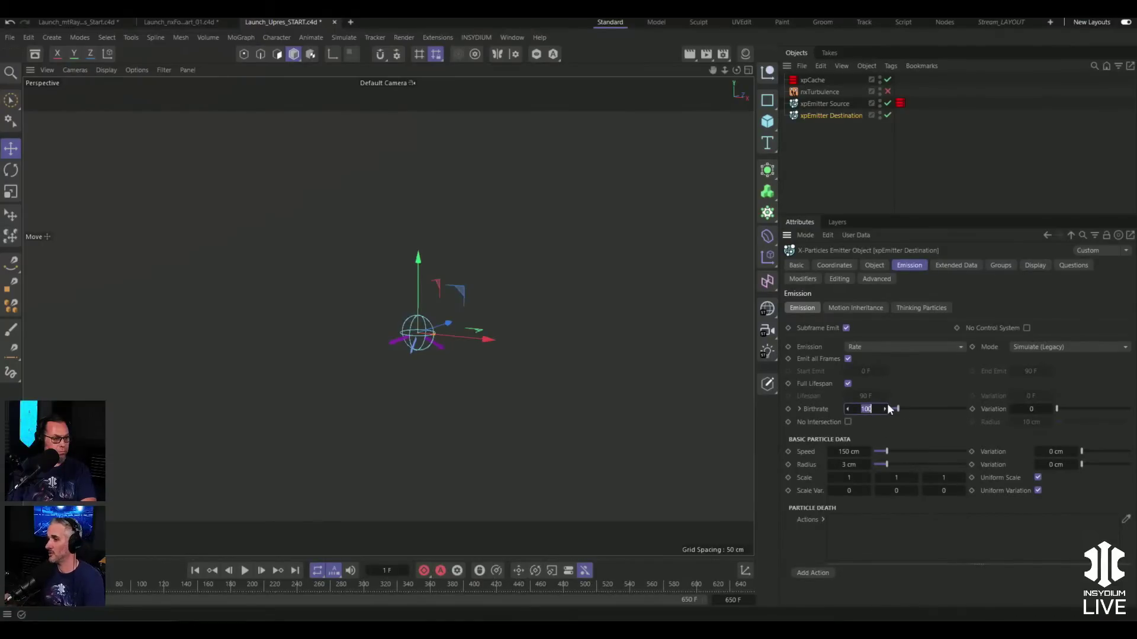
type("10000")
key("Return")
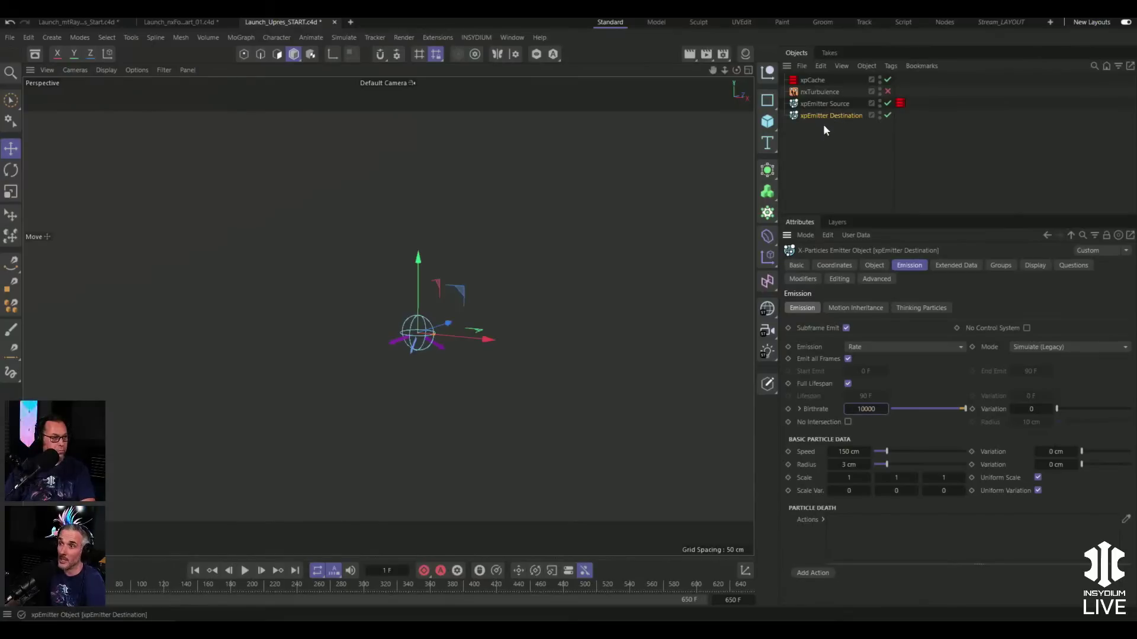
- Add an nxUpres modifier with xpEmitter Source as its Source and xpEmitter Destination as its Destination
left_click(473, 37)
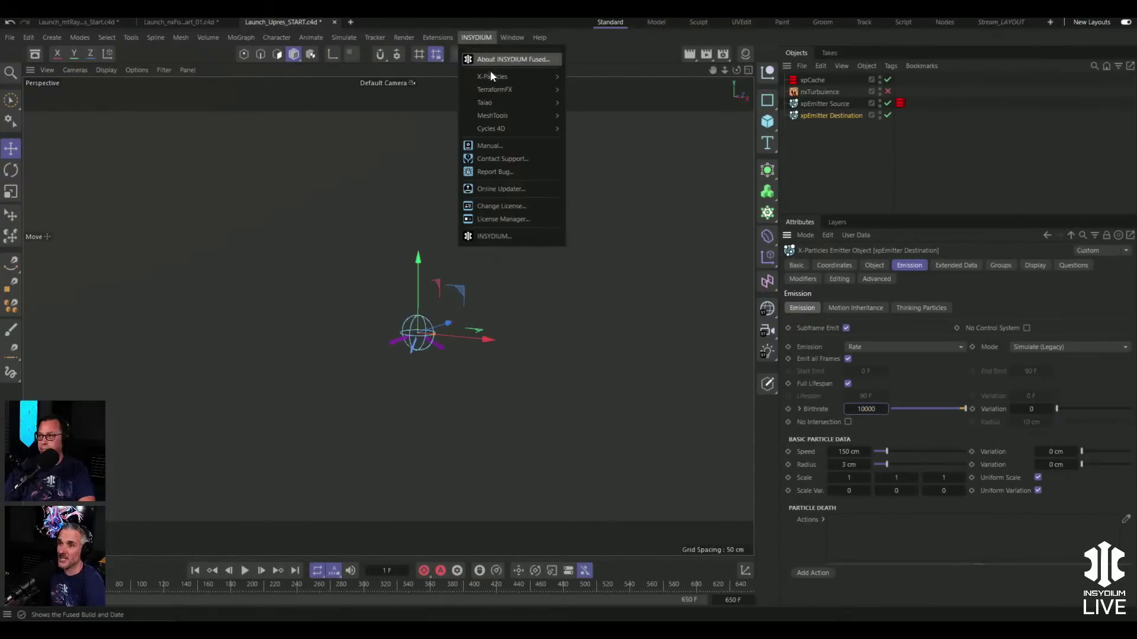
mouse_move(491, 75)
mouse_move(591, 166)
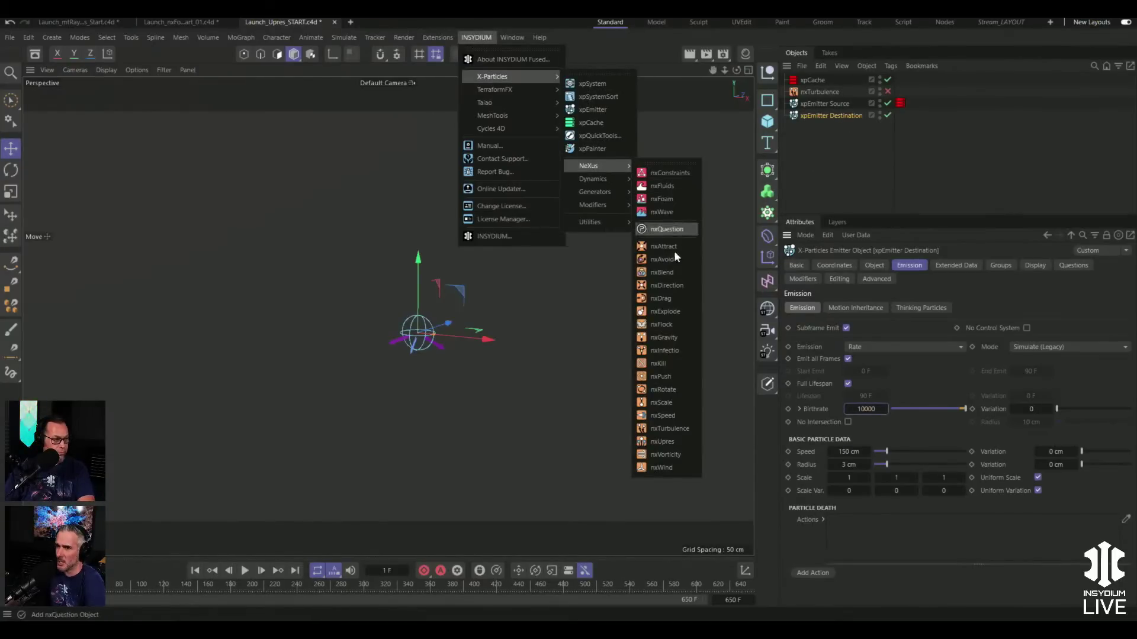
left_click(693, 441)
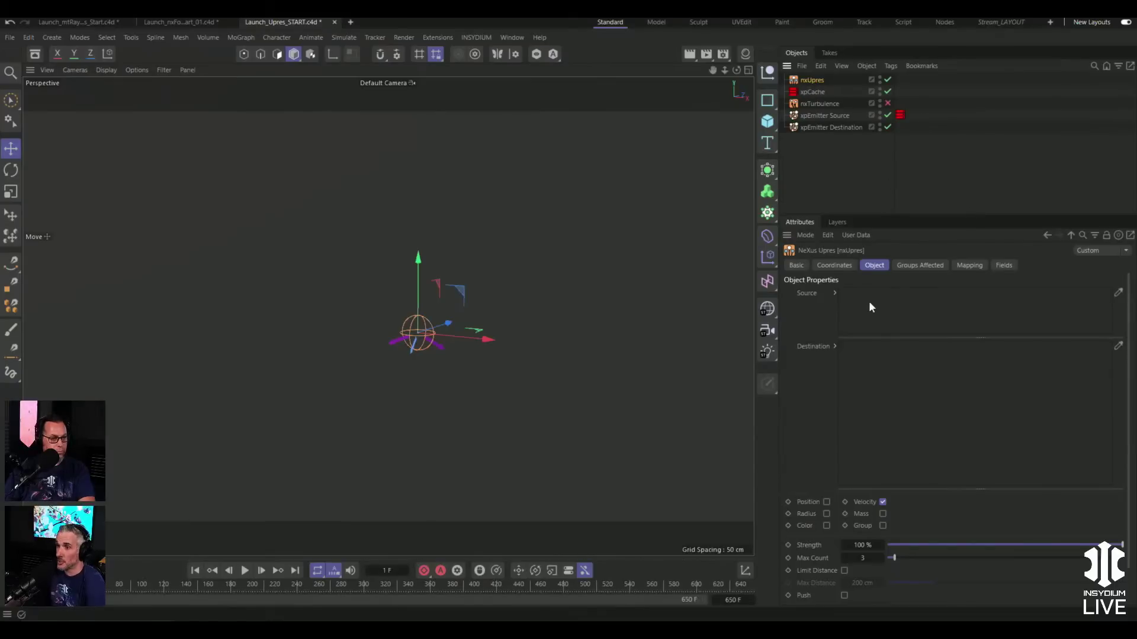
left_click_drag(826, 115, 880, 314)
left_click_drag(807, 126, 918, 379)
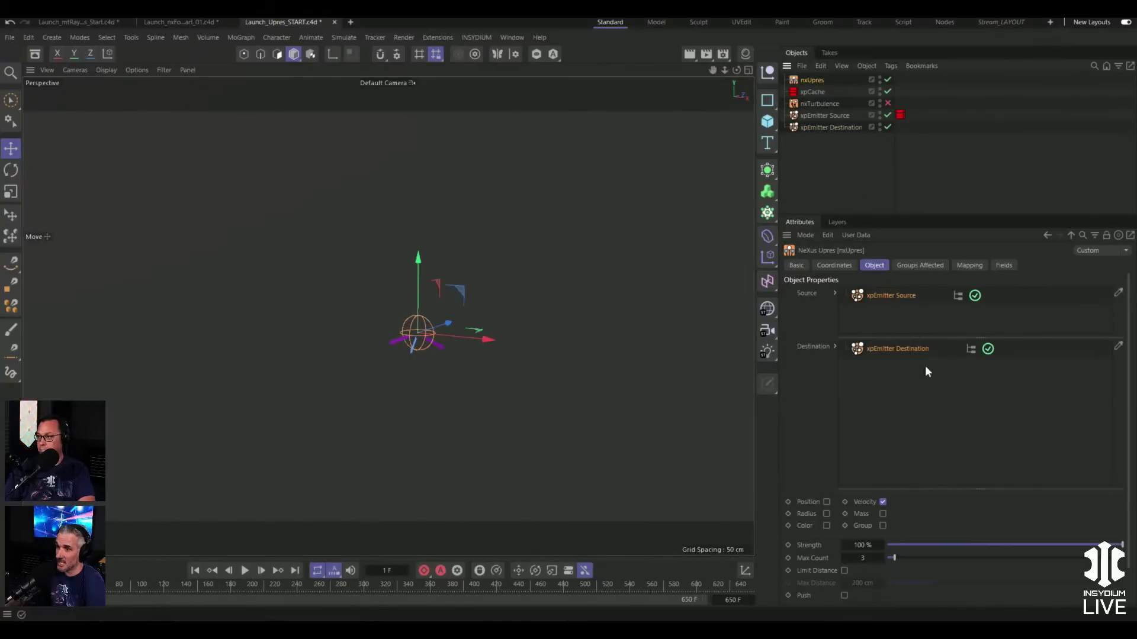
left_click_drag(945, 215, 944, 169)
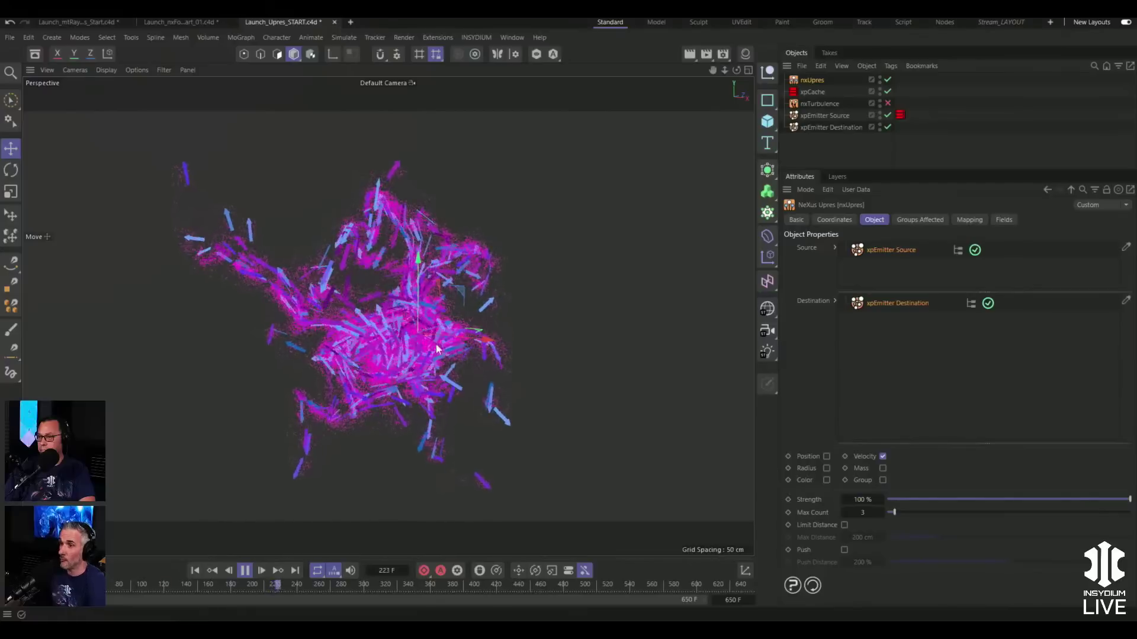
- Enable Color in nxUpres and replay the simulation from the start to review the destination particles' colours
key("space")
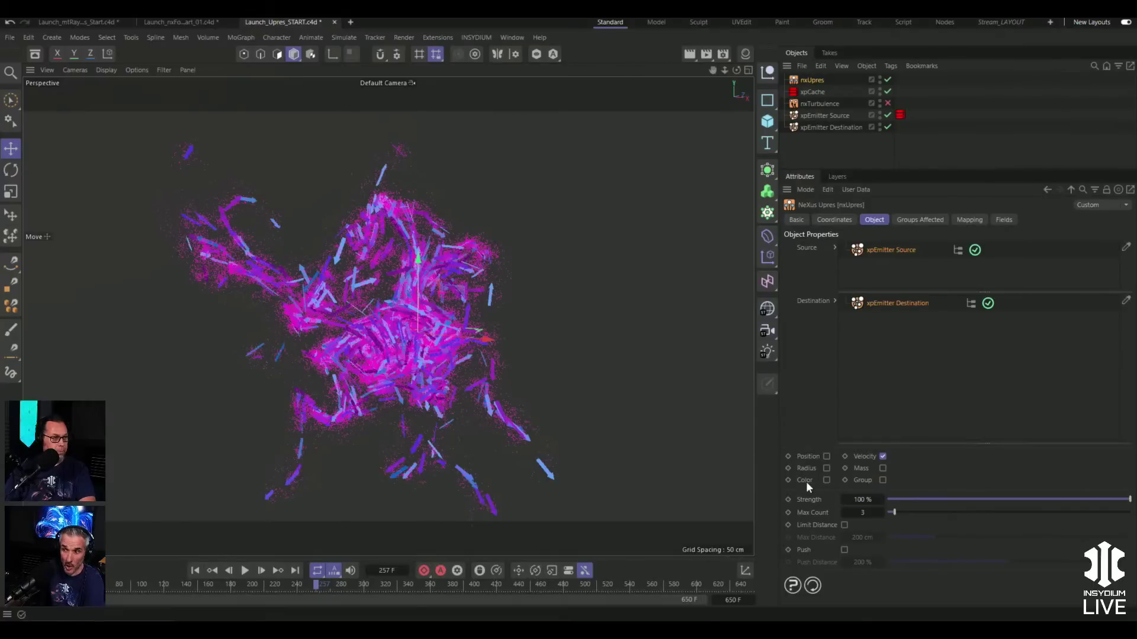
left_click(826, 480)
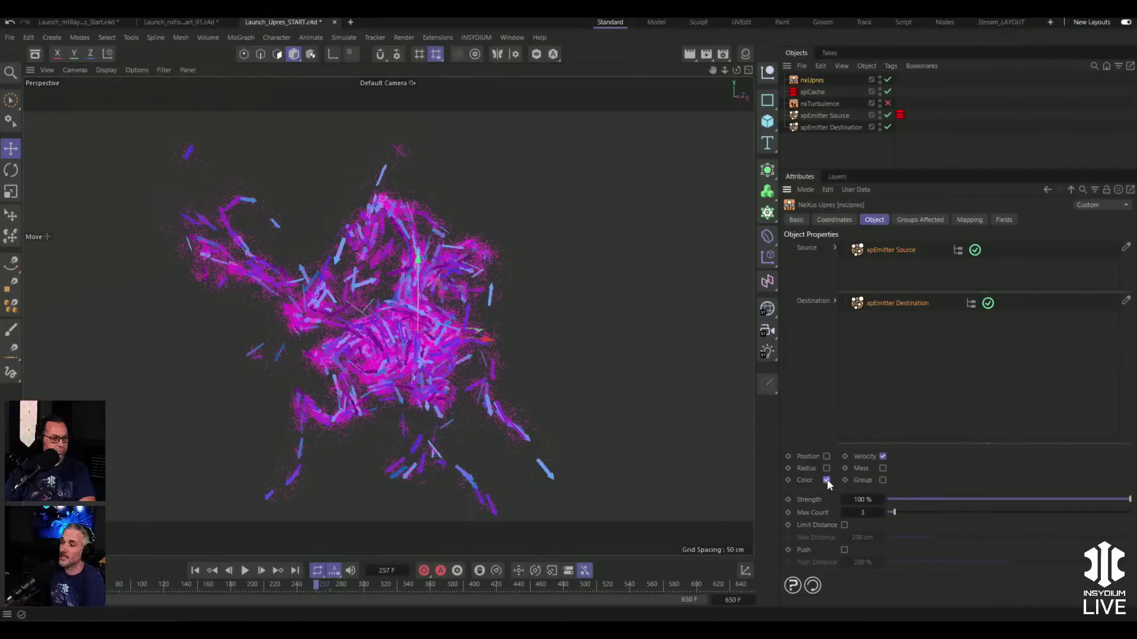
left_click(195, 570)
left_click(245, 570)
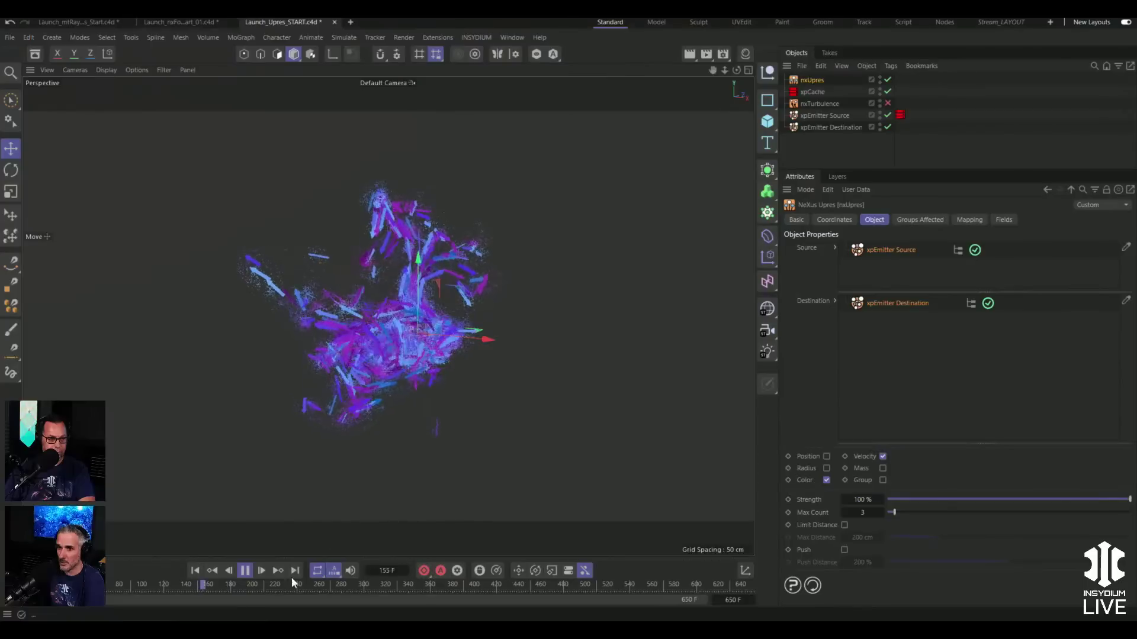
left_click(245, 572)
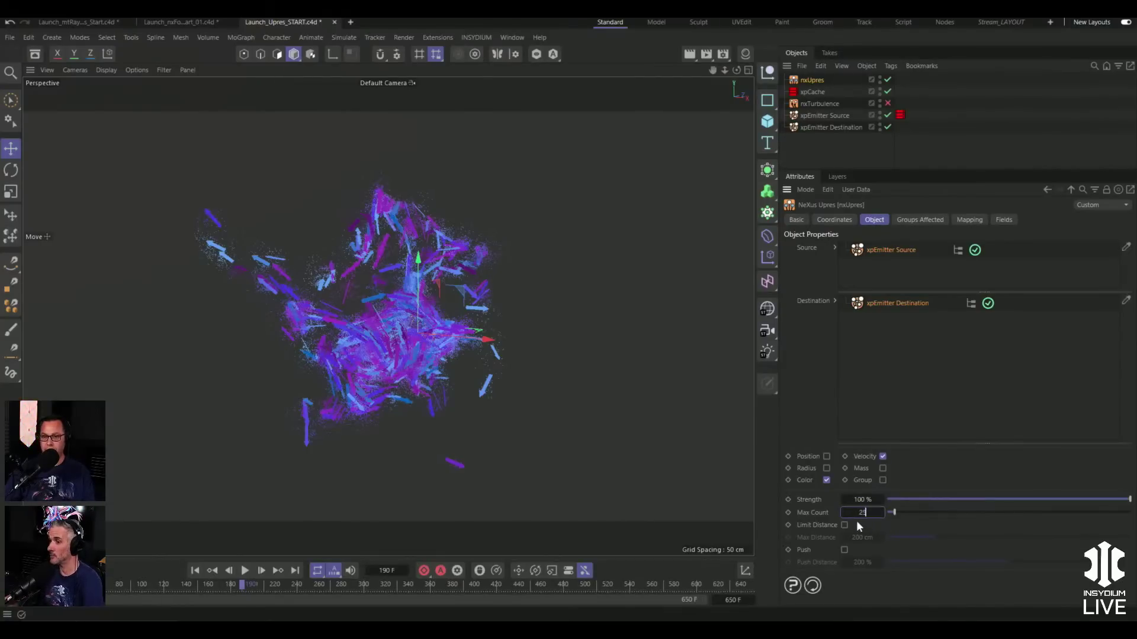
- Set nxUpres's Max Count to 25 and replay the simulation from the start to review the particle spread
key("Return")
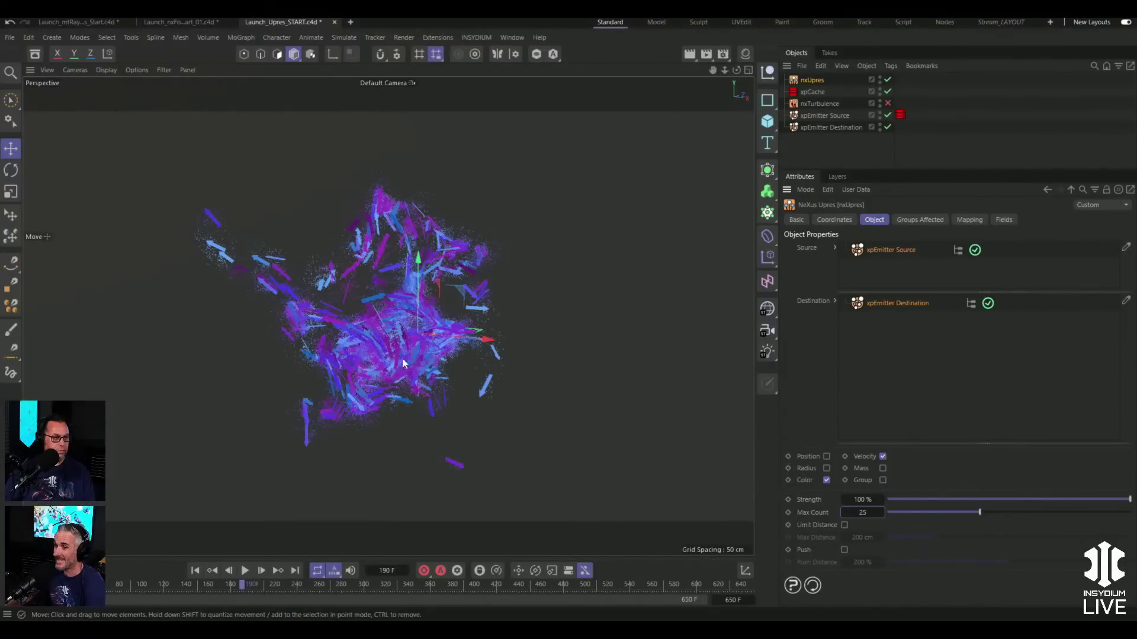
left_click(195, 571)
left_click(244, 570)
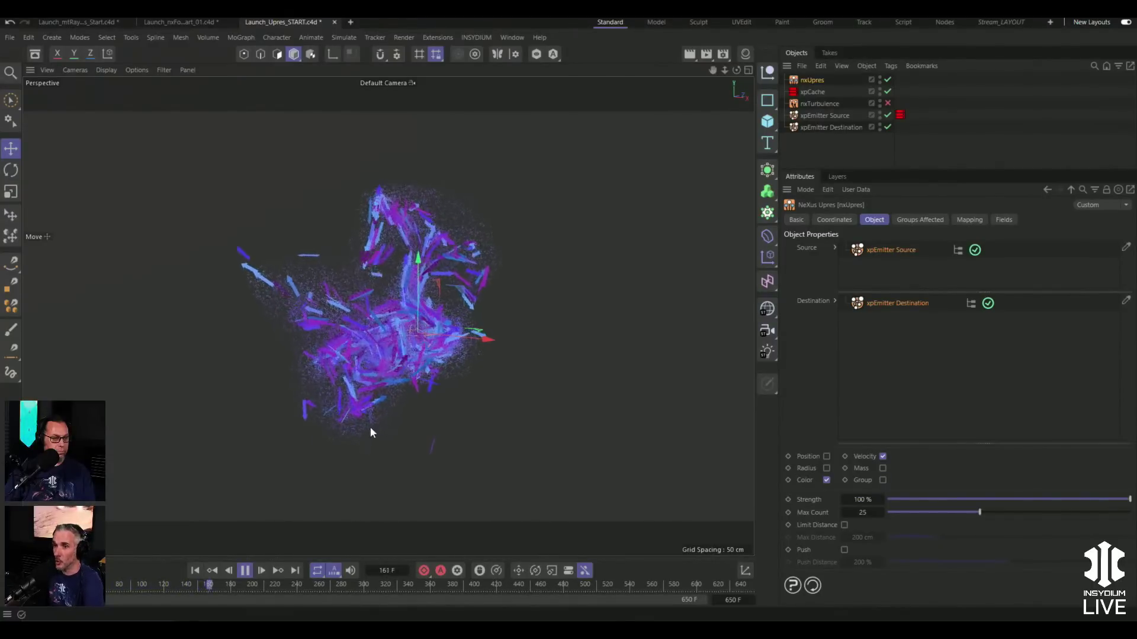
left_click(244, 570)
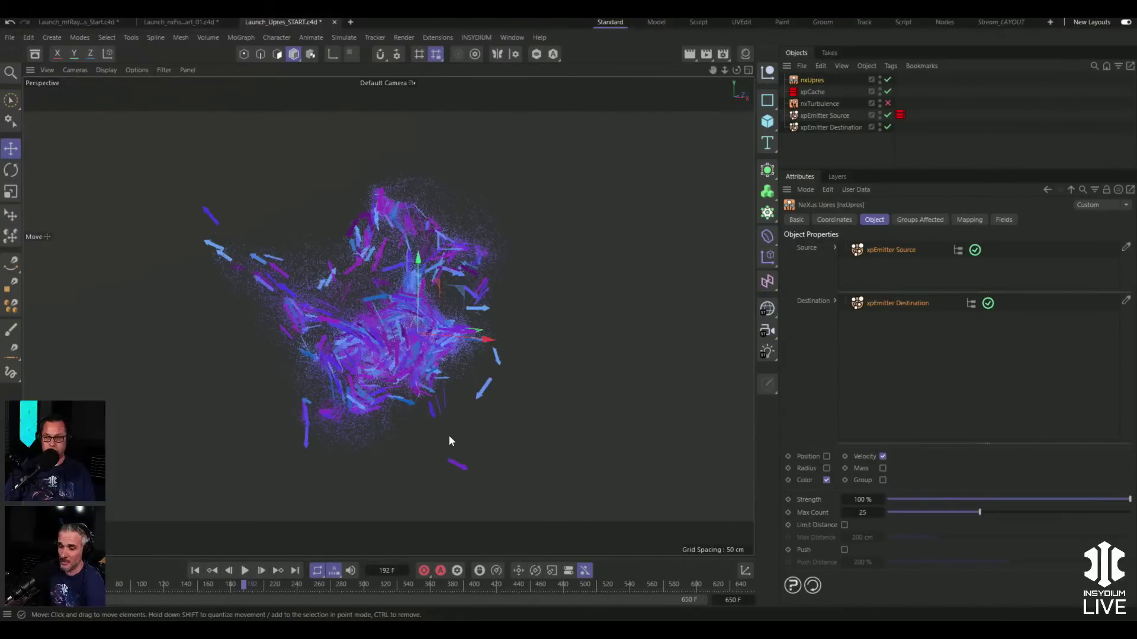
- Enable Position in nxUpres and replay the simulation from the start with xpEmitter Source hidden in the viewport
left_click(827, 456)
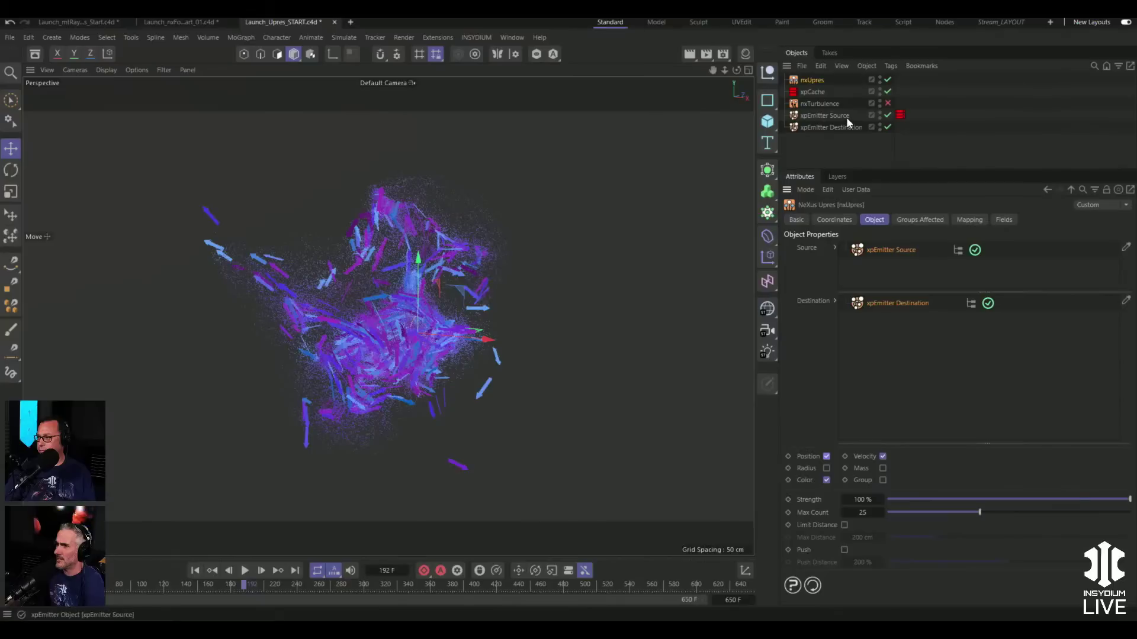
left_click(880, 114)
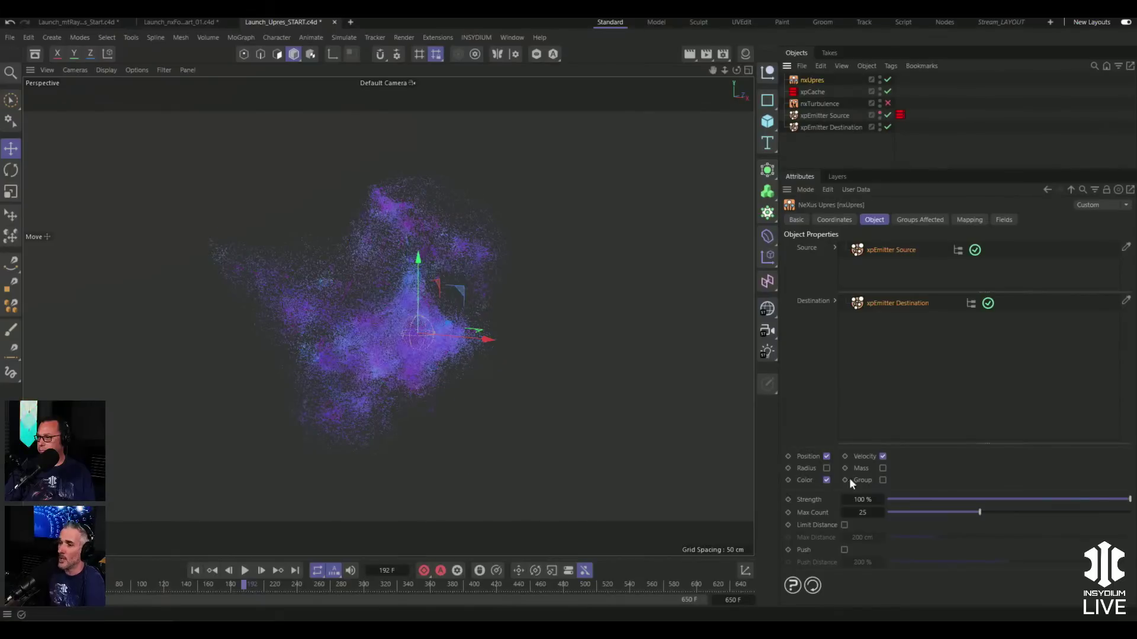
left_click(196, 571)
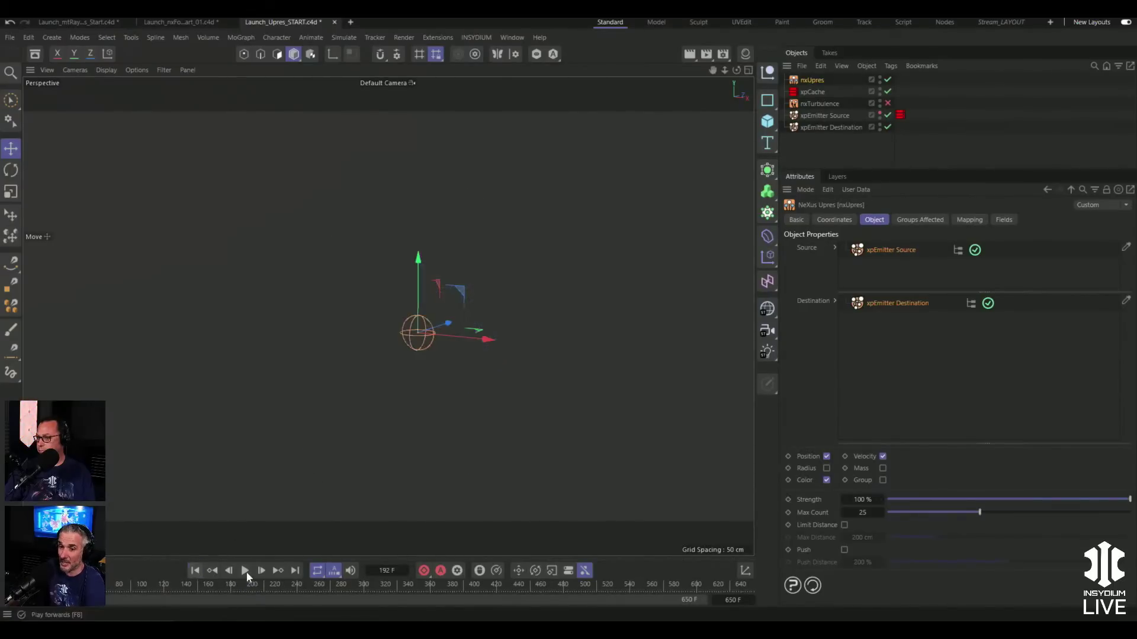
left_click(244, 570)
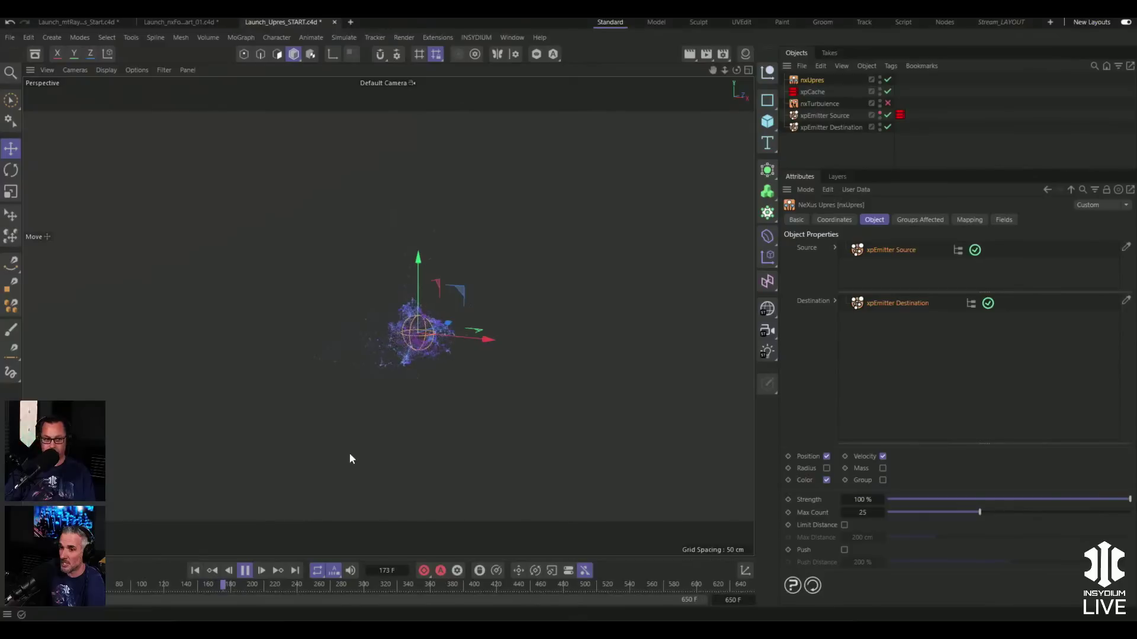
left_click(243, 583)
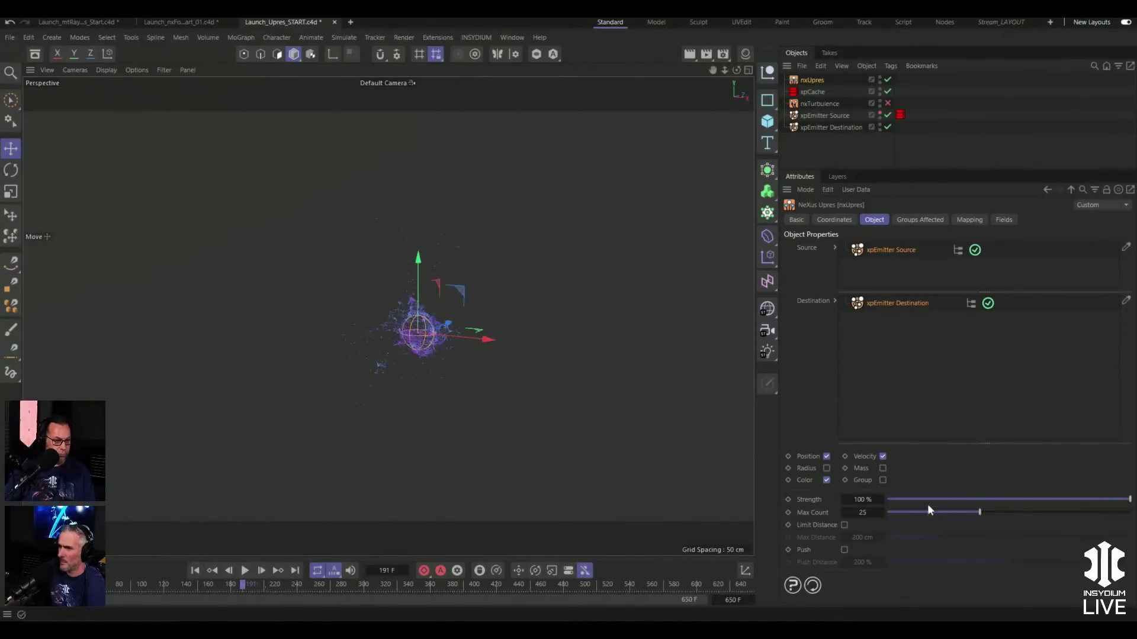
- Lower nxUpres's Strength to 26% and replay the simulation from the start
left_click_drag(1086, 499, 1049, 501)
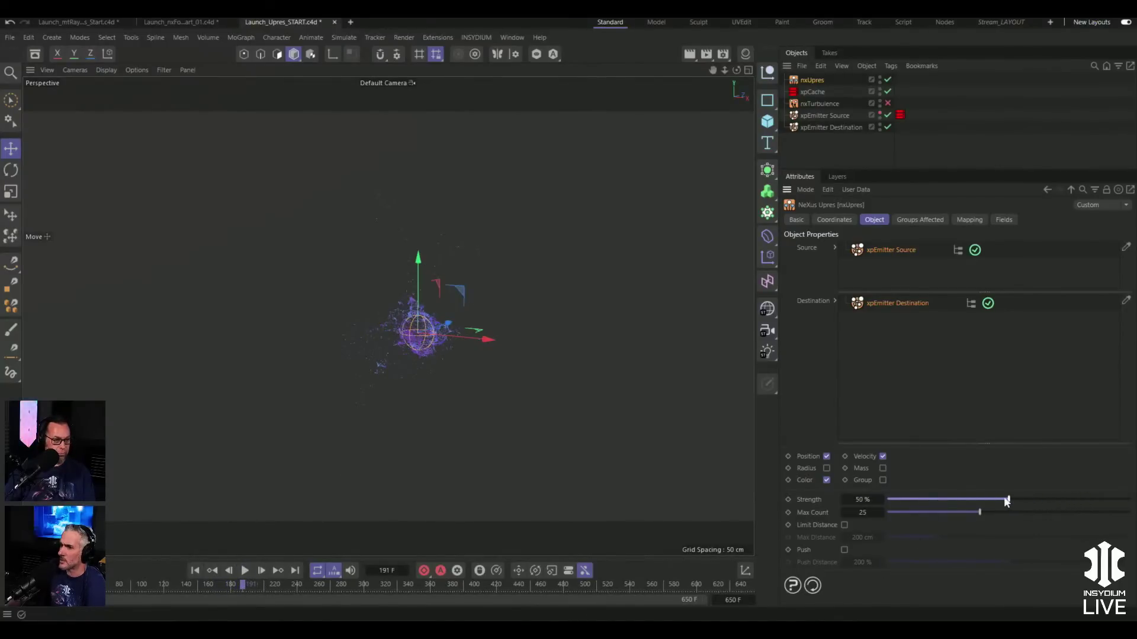
left_click(194, 570)
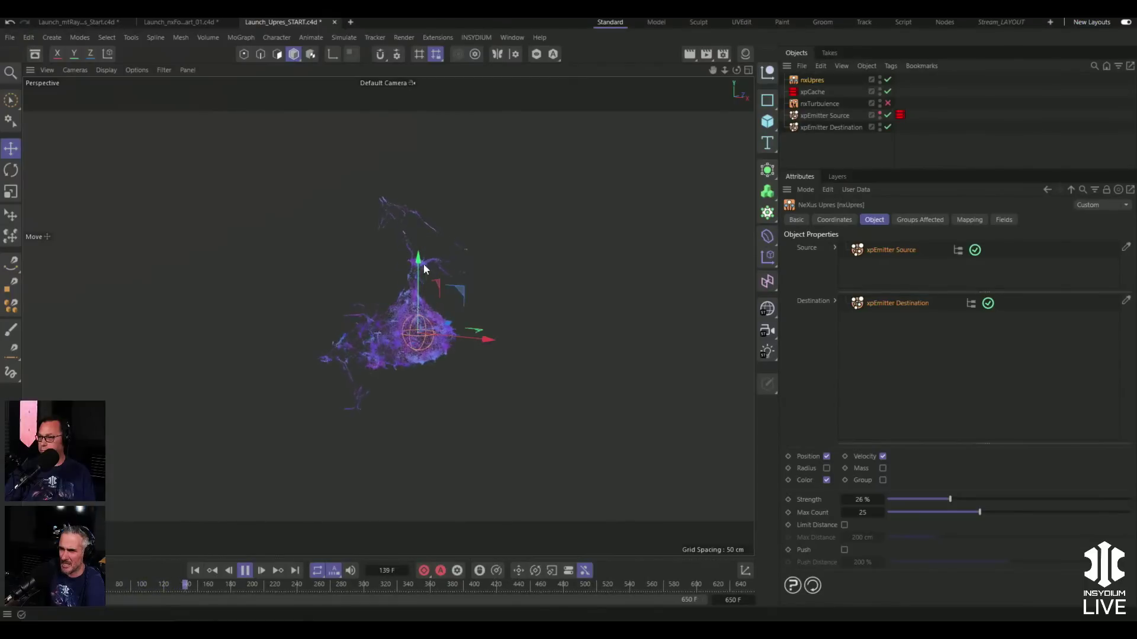
left_click(245, 571)
- Show xpEmitter Source in the viewport and replay the simulation from the start to compare the source particles
left_click(879, 112)
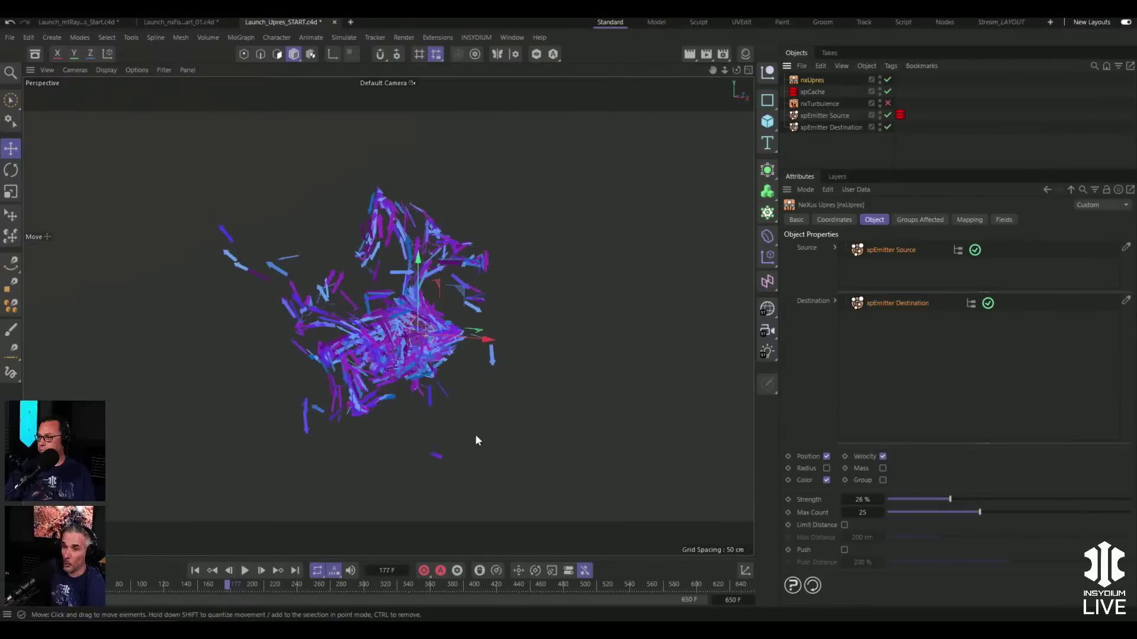
left_click(195, 570)
left_click(245, 571)
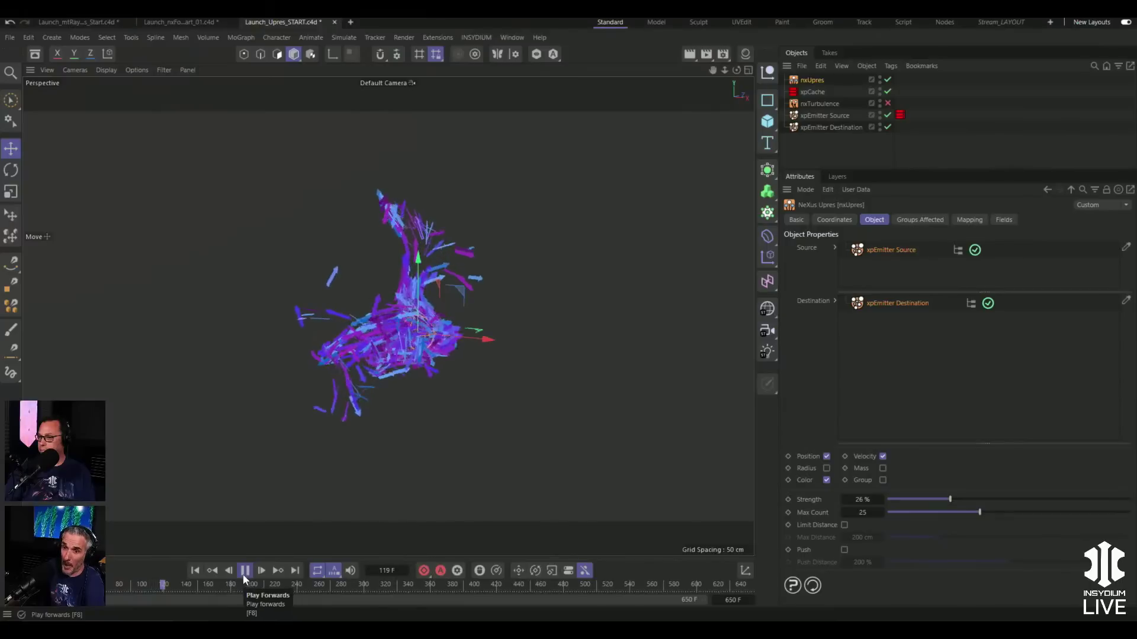
left_click(244, 571)
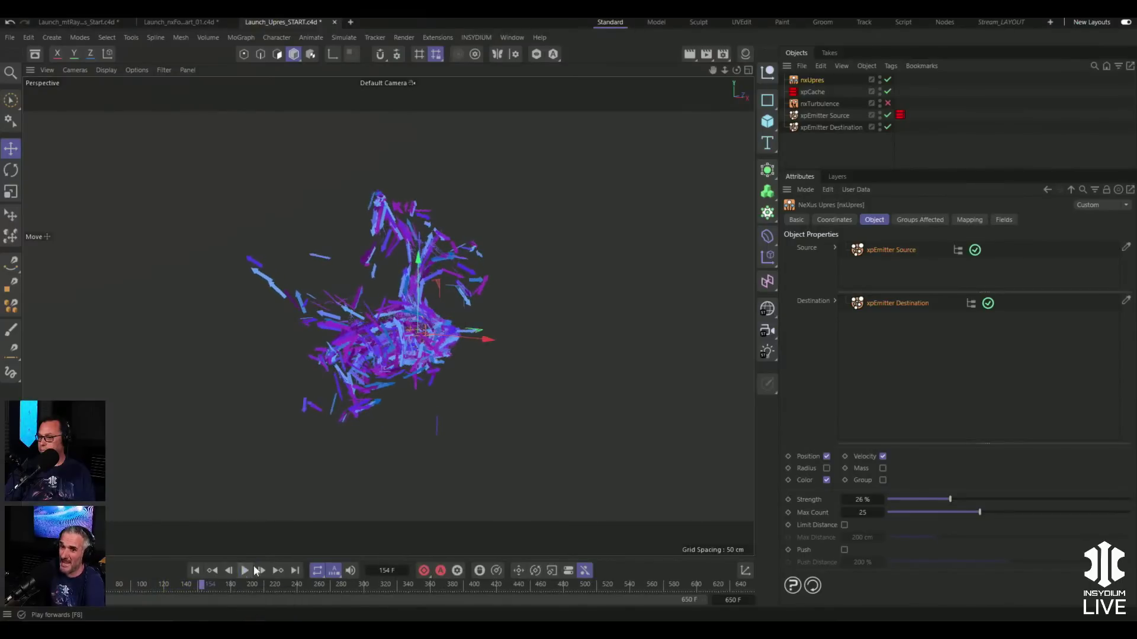
- Hide xpEmitter Source in the viewport, lower nxUpres's Strength to 11%, and replay the simulation from the start
left_click(881, 113)
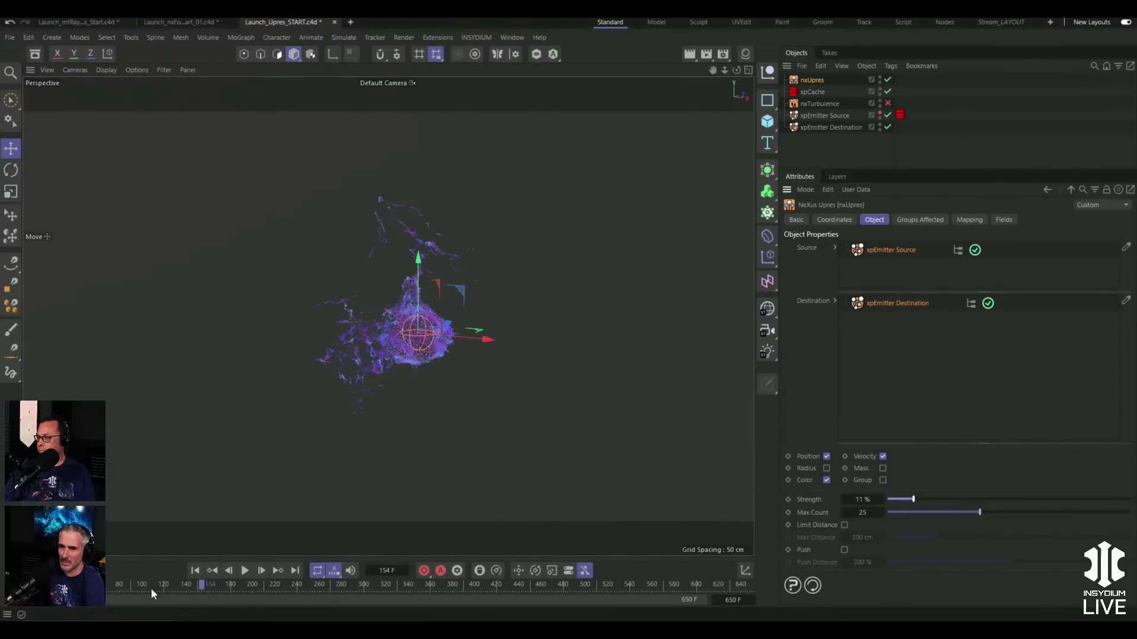
left_click(195, 571)
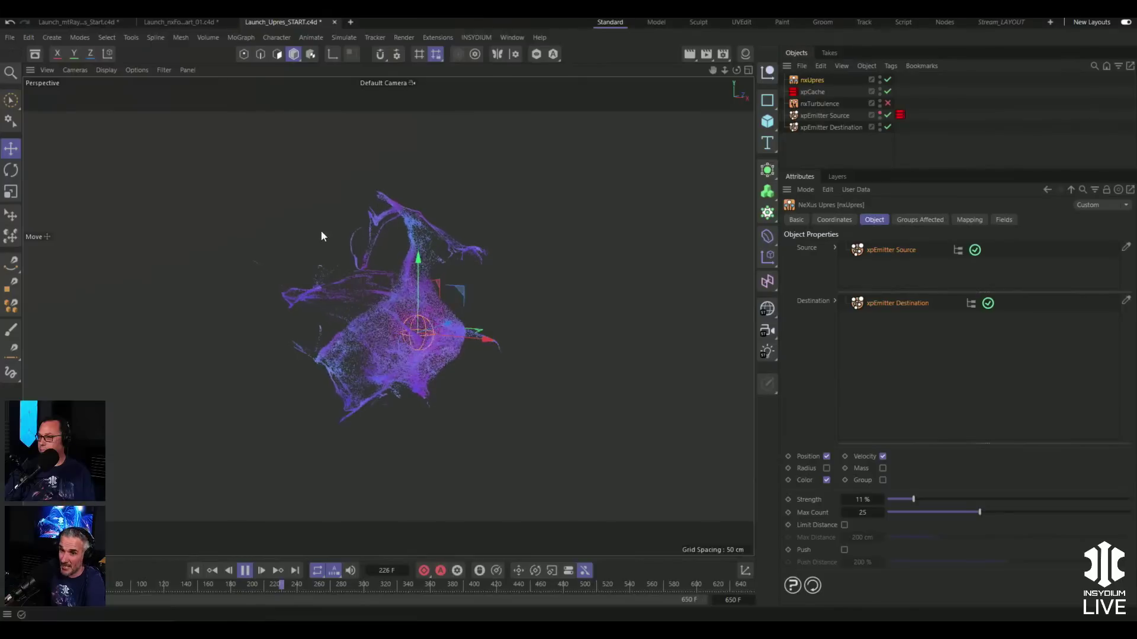
left_click(246, 571)
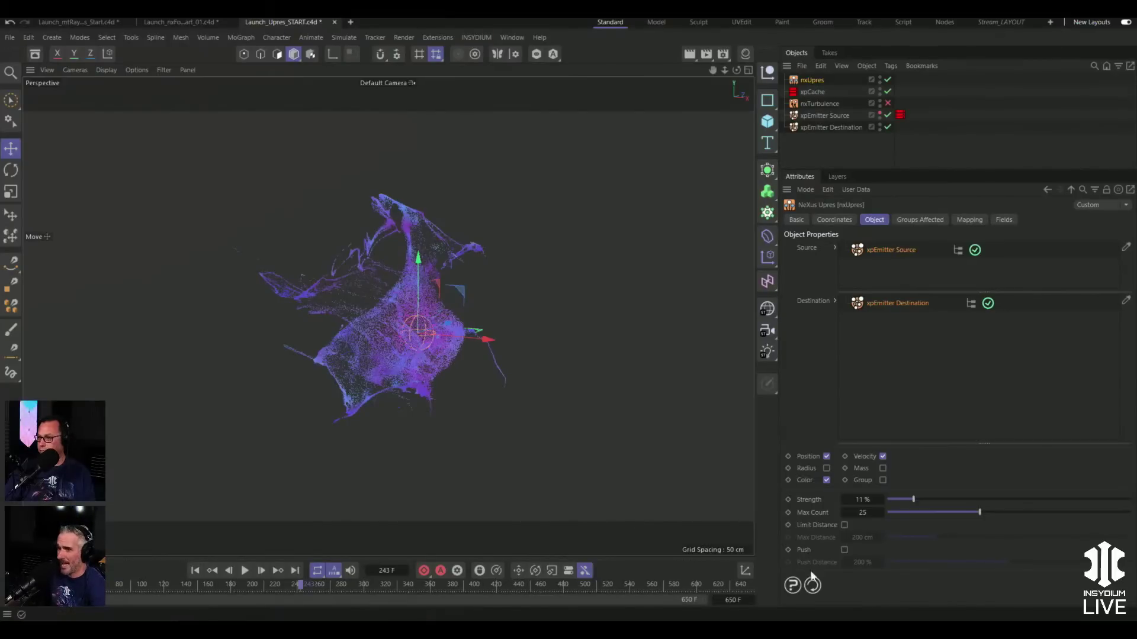
- Raise nxUpres's Strength to 100% and replay the simulation from the start
left_click_drag(918, 498, 1135, 502)
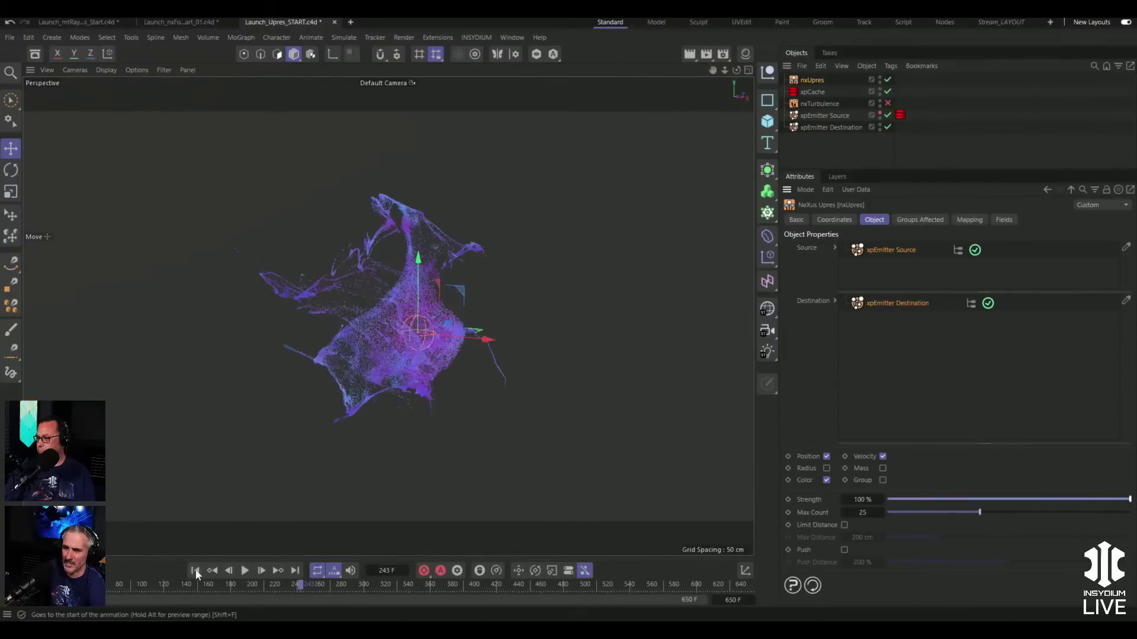
left_click(244, 570)
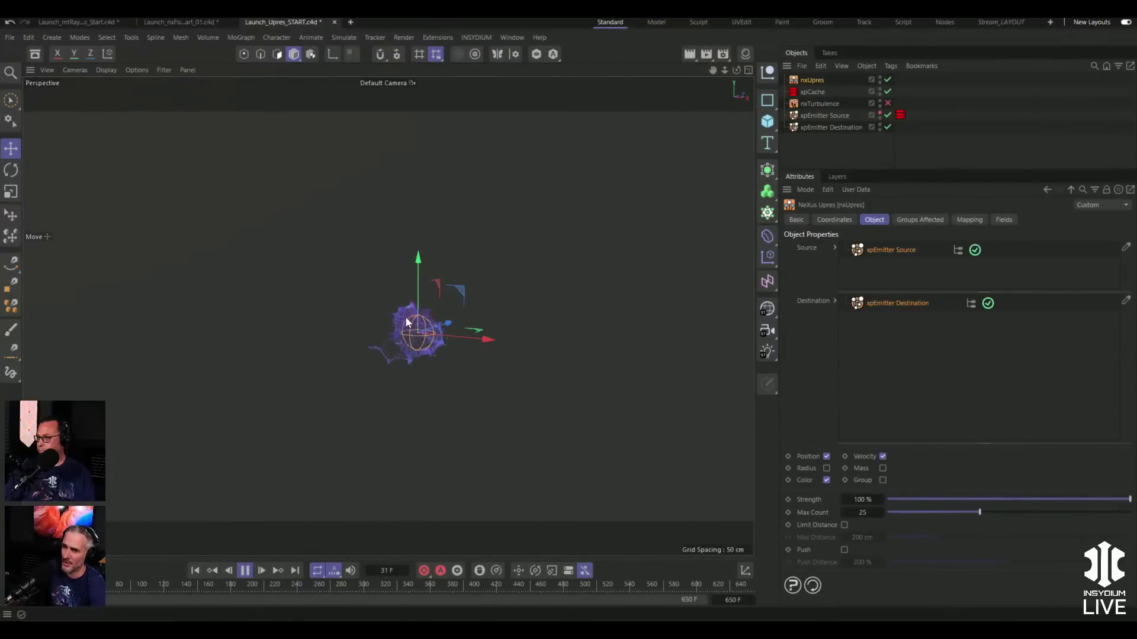
left_click(245, 571)
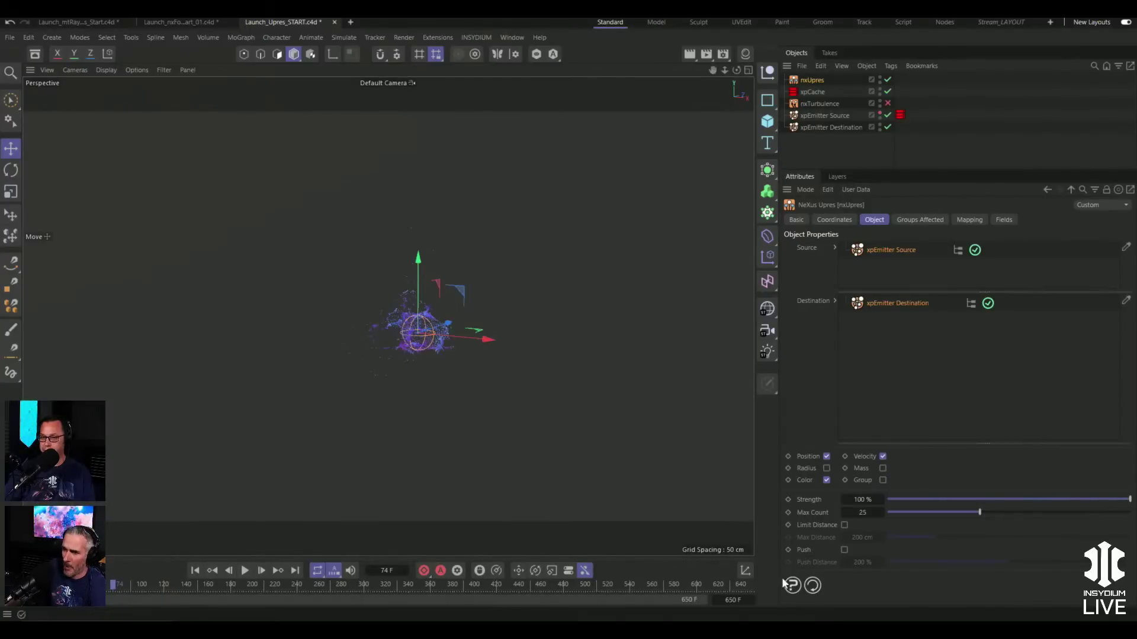
- Enable Push in nxUpres with a Push Distance of 3% and replay the simulation from the start
left_click(843, 550)
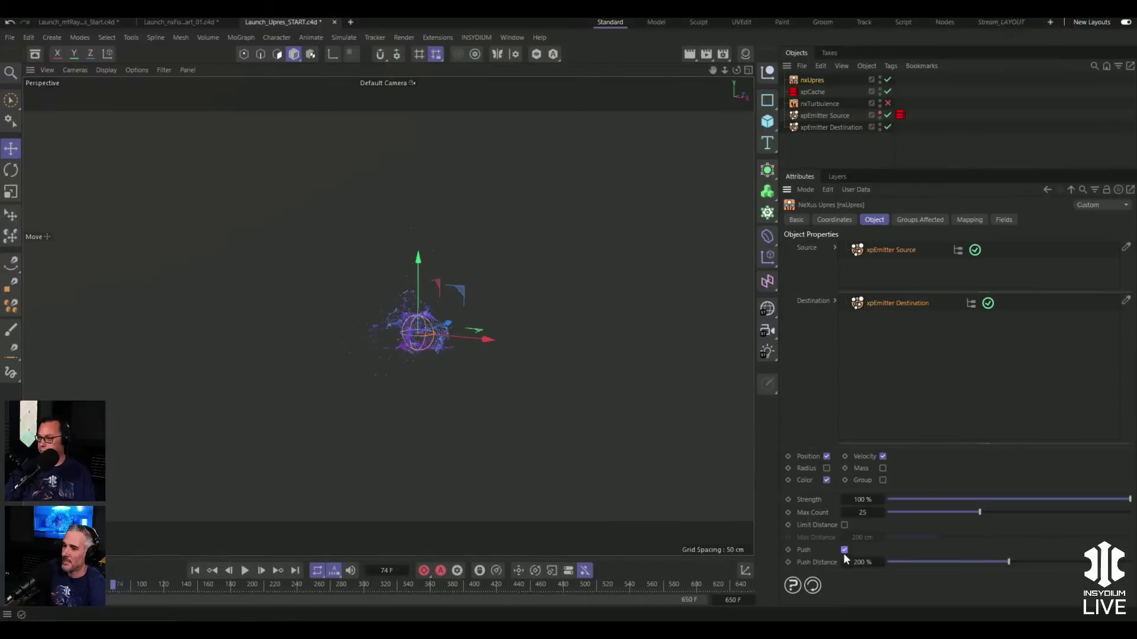
left_click(858, 562)
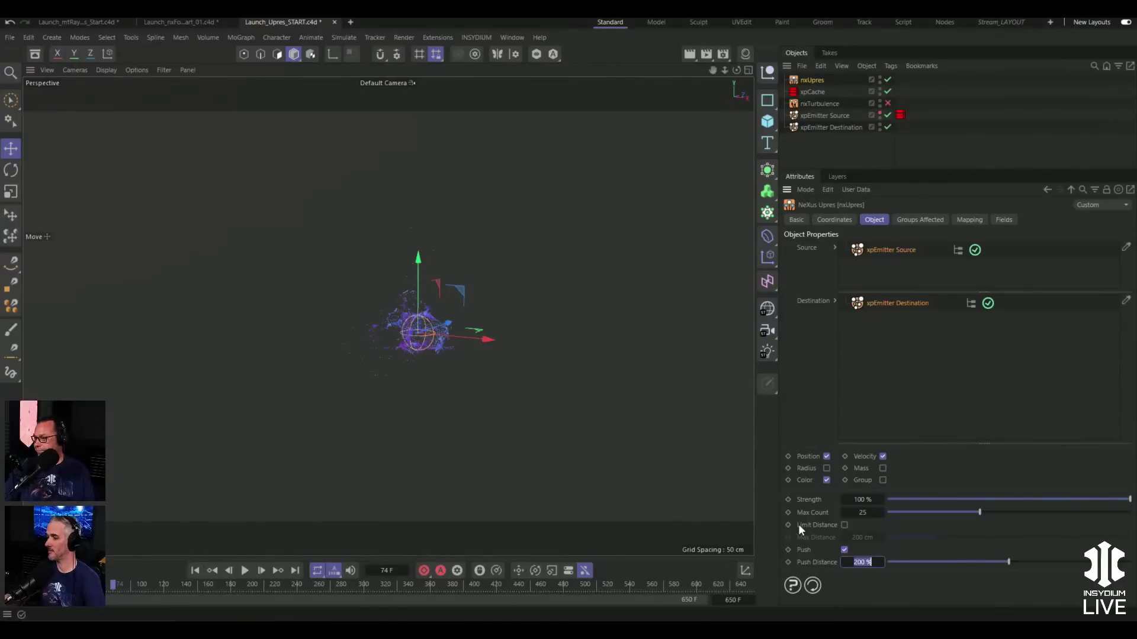
type("3")
key("Return")
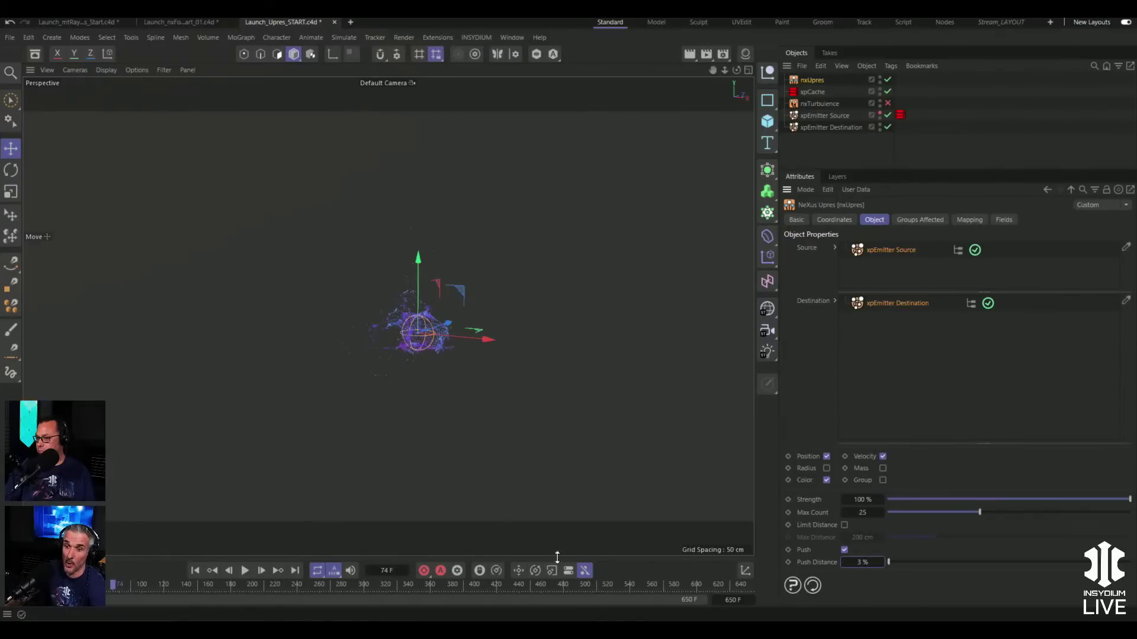
left_click(195, 571)
left_click(245, 570)
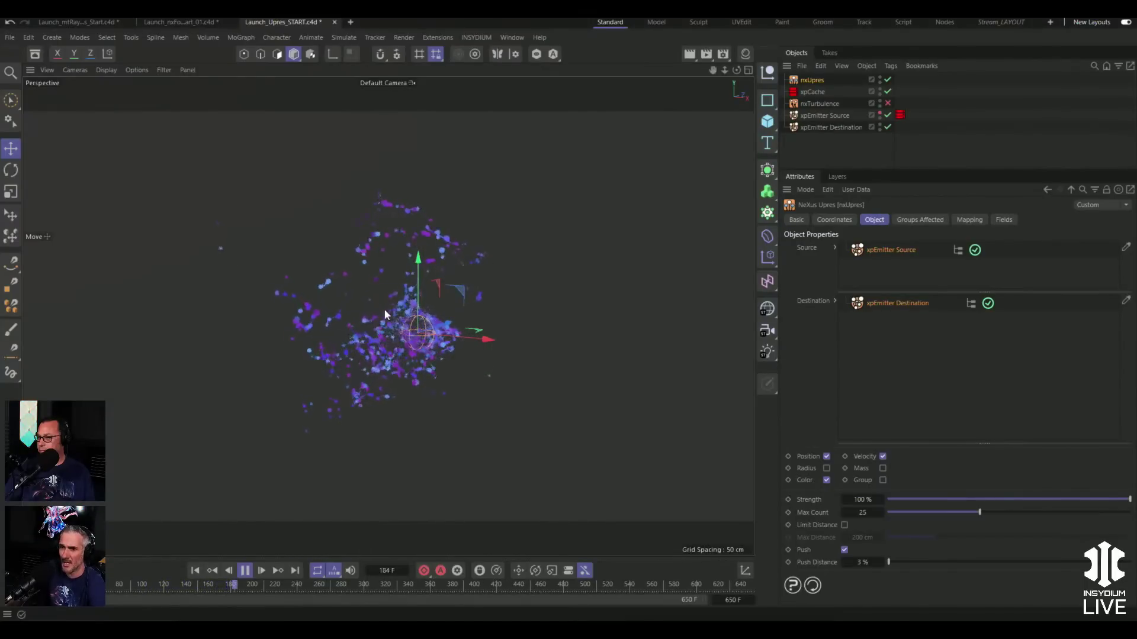
left_click(246, 571)
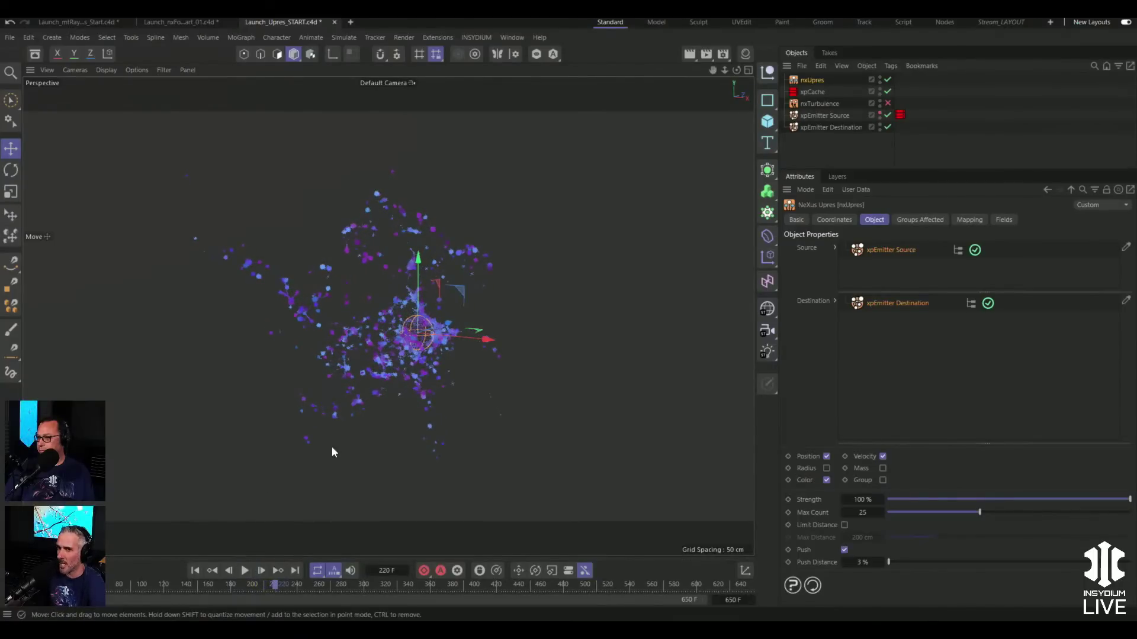
- Lower nxUpres's Strength to 30% with Push enabled and replay the simulation from the start
left_click_drag(1040, 500, 963, 501)
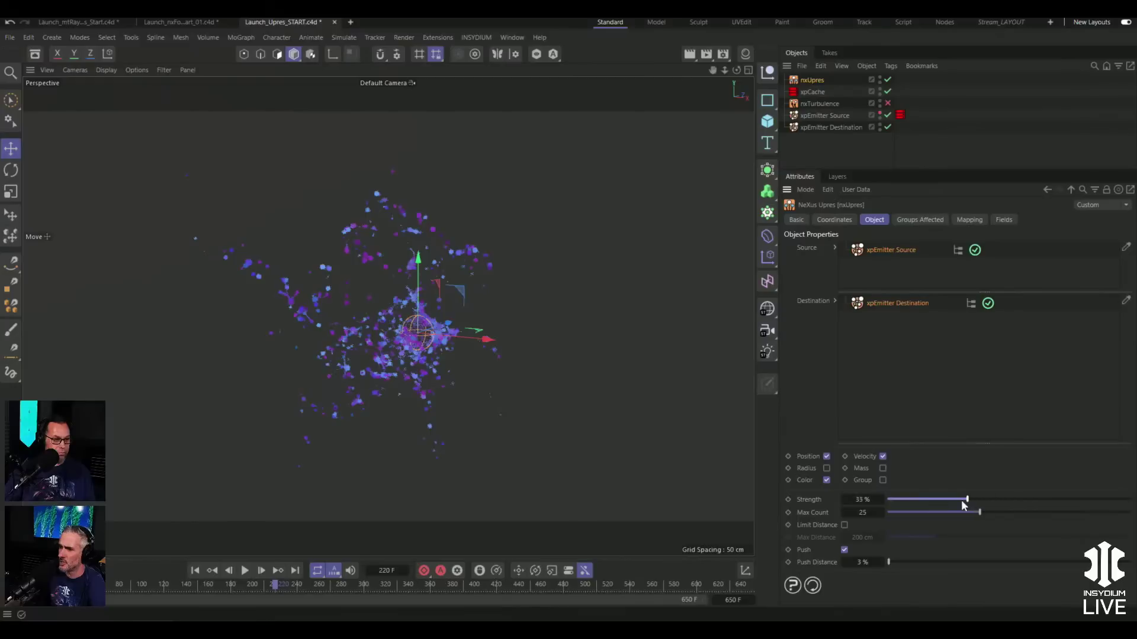
left_click(195, 570)
left_click(244, 571)
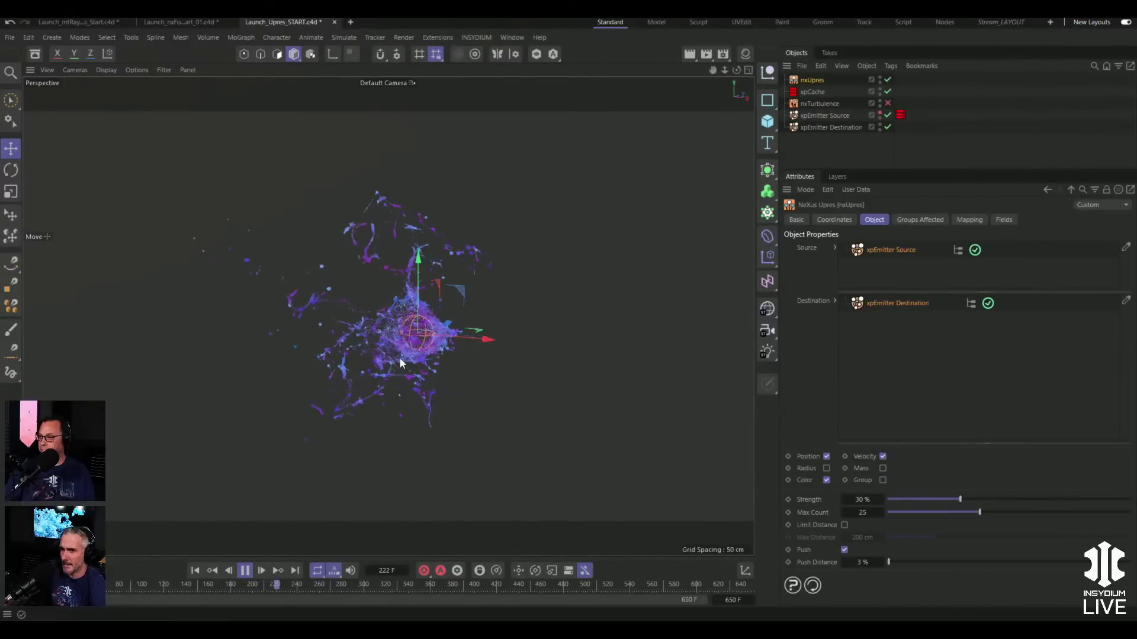
left_click(245, 572)
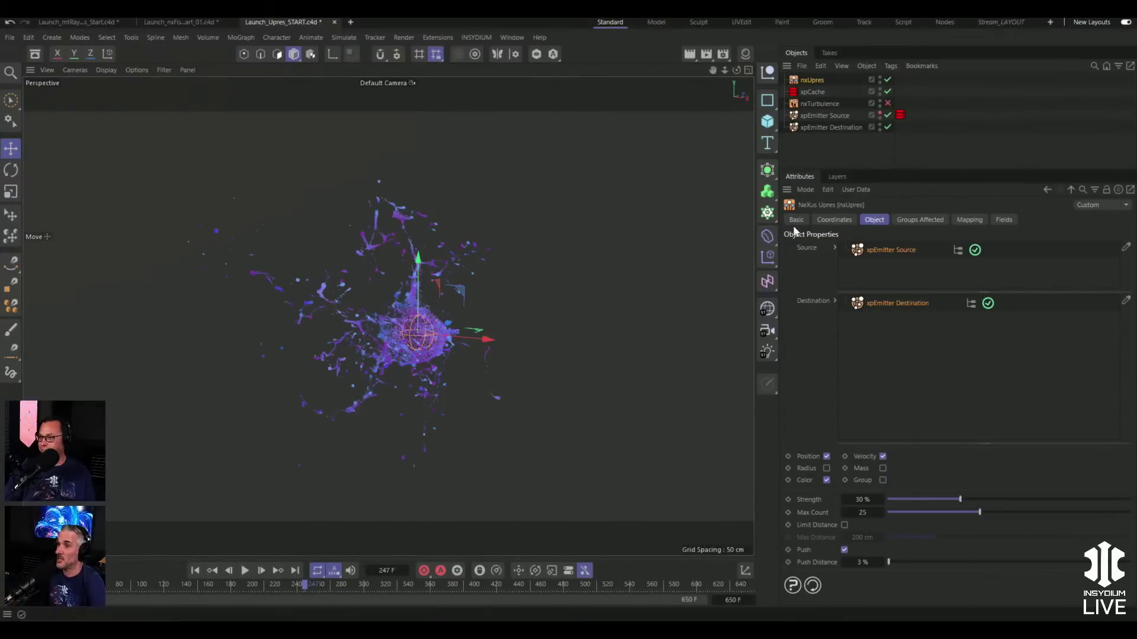
- Disable xpEmitter Destination, show xpEmitter Source in the viewport, and replay the source particles on their own from the start
left_click(887, 127)
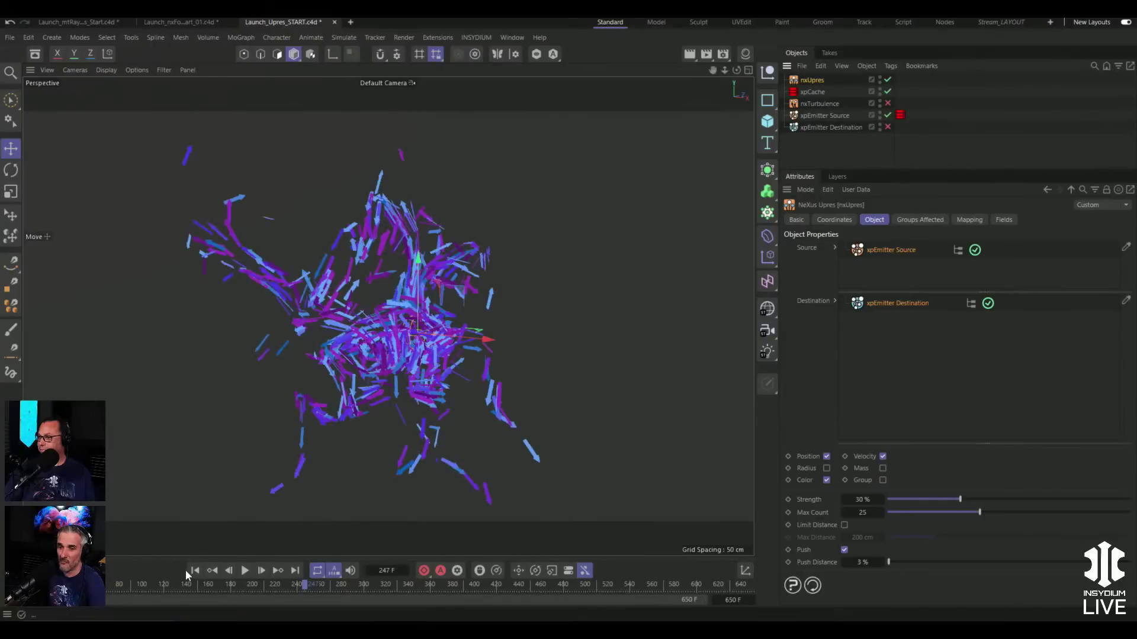
left_click(245, 570)
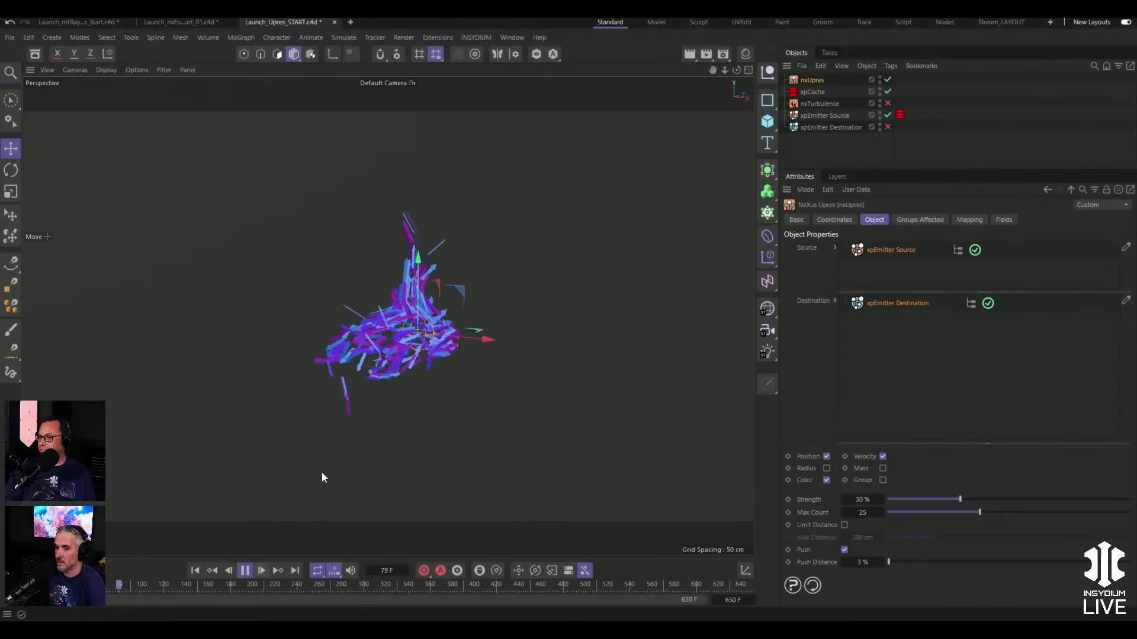
left_click(243, 570)
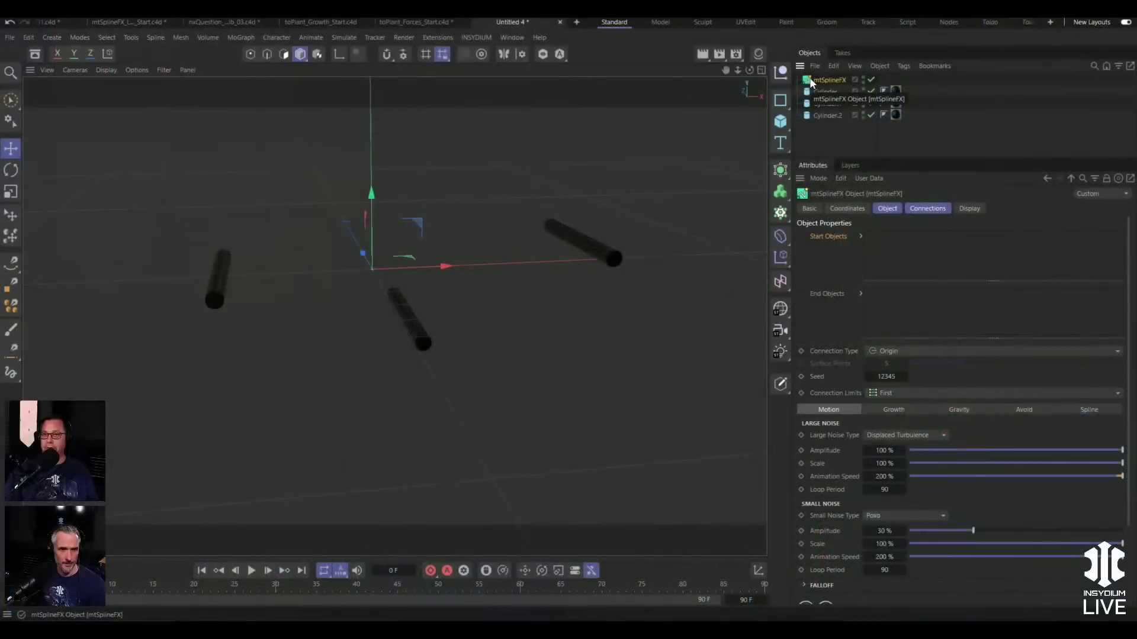
- Assign Cylinder and Cylinder.1 as mtSplineFX's Start Objects, and Cylinder.1 and Cylinder.2 as its End Objects
left_click(828, 104)
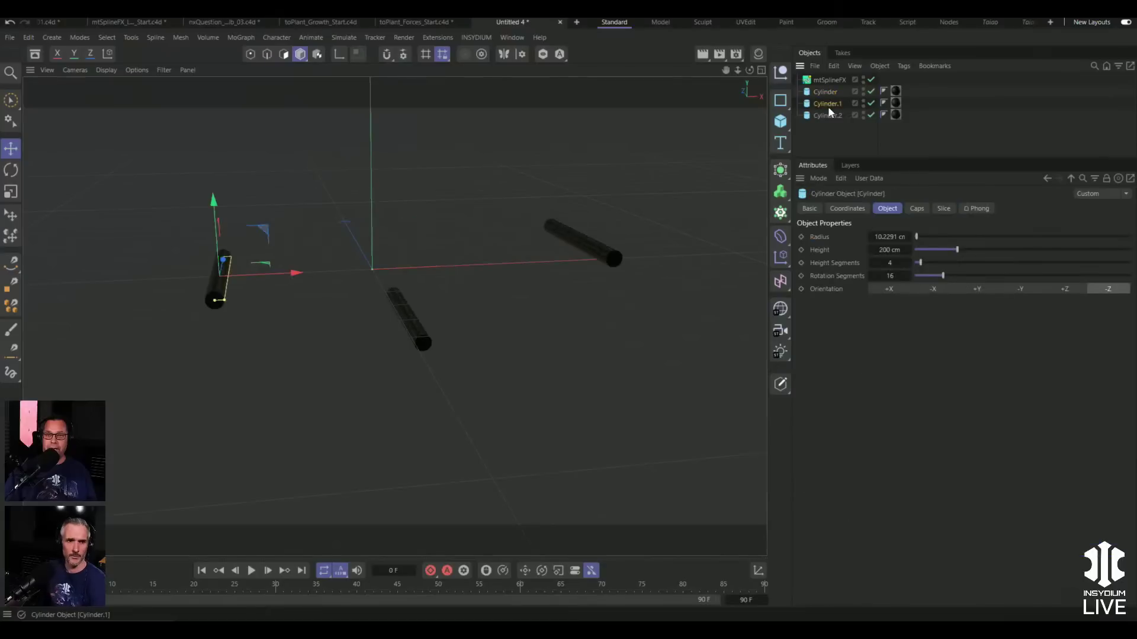
left_click(829, 79)
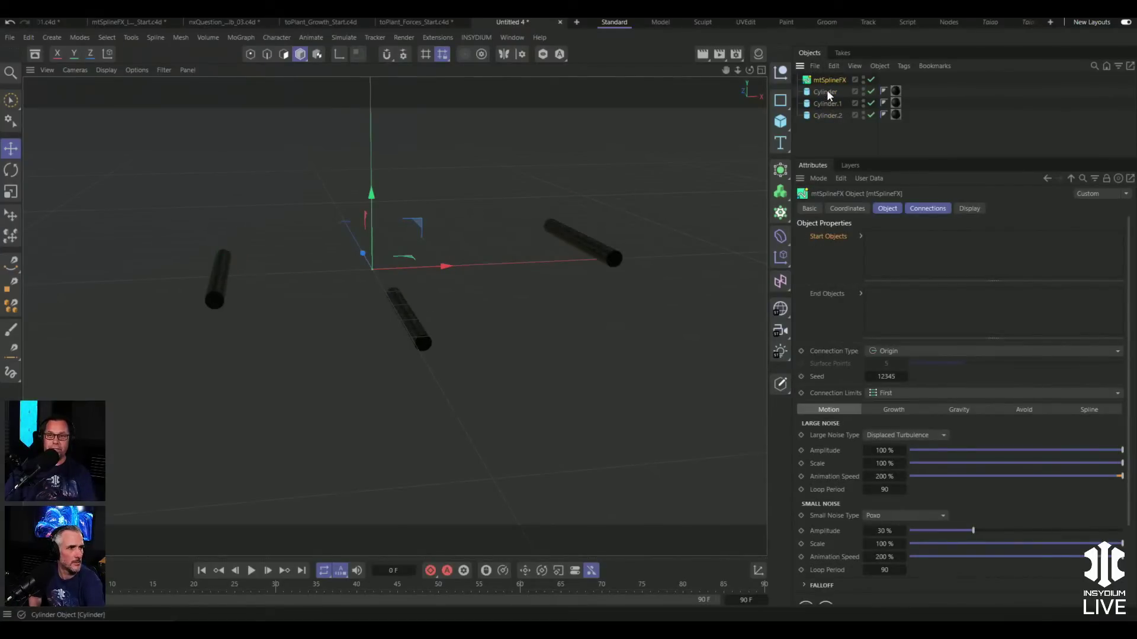
left_click_drag(826, 90, 892, 250)
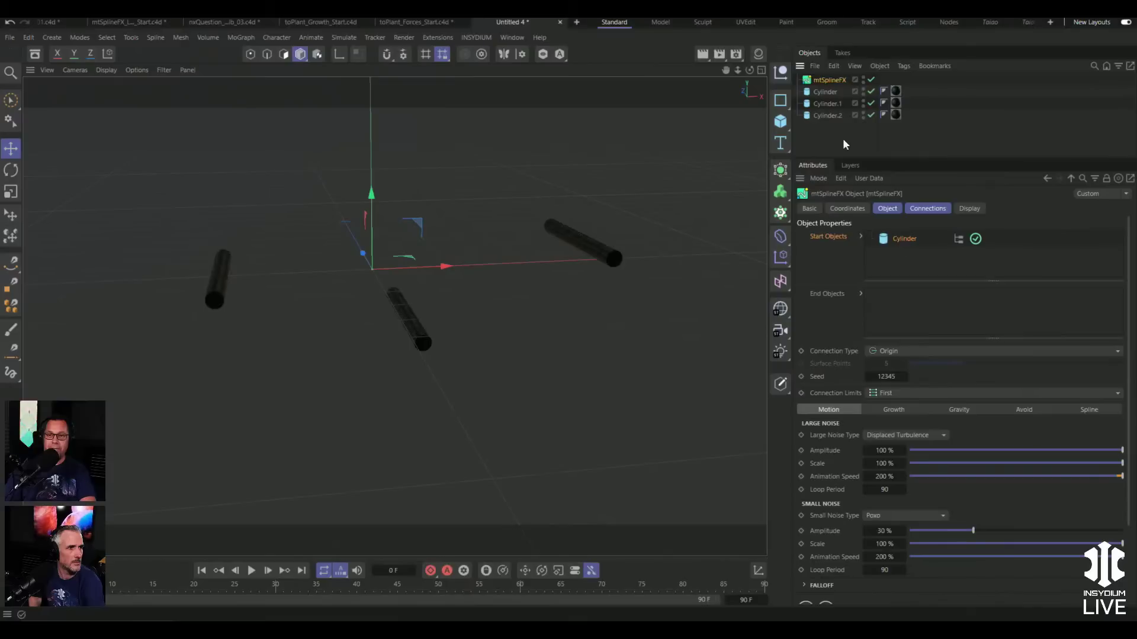
left_click_drag(829, 103, 894, 290)
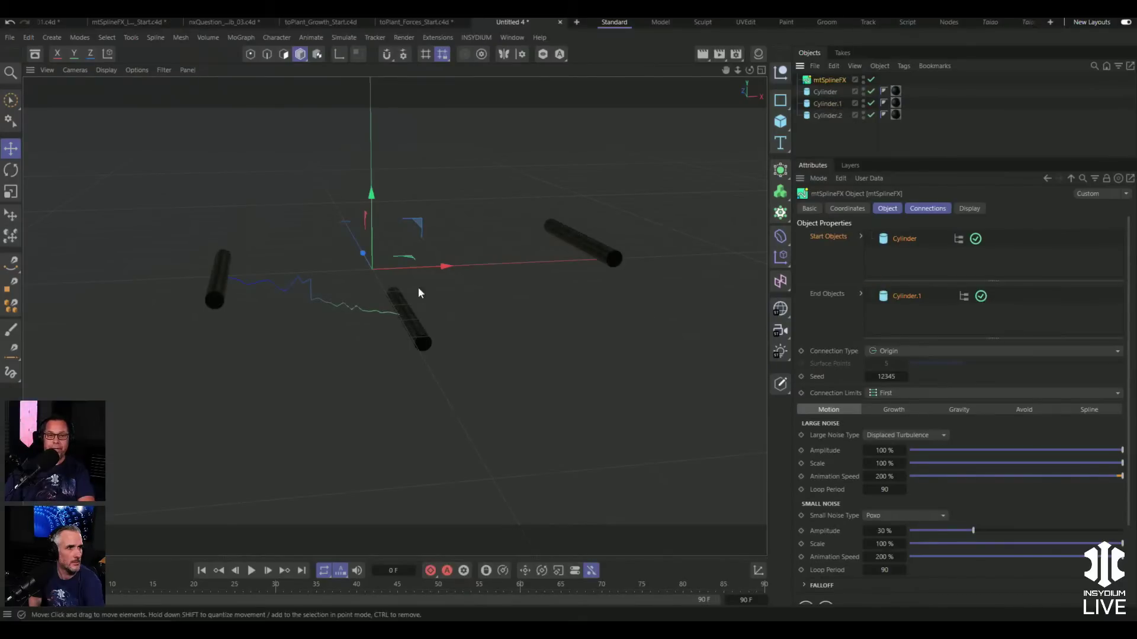
left_click_drag(828, 103, 892, 249)
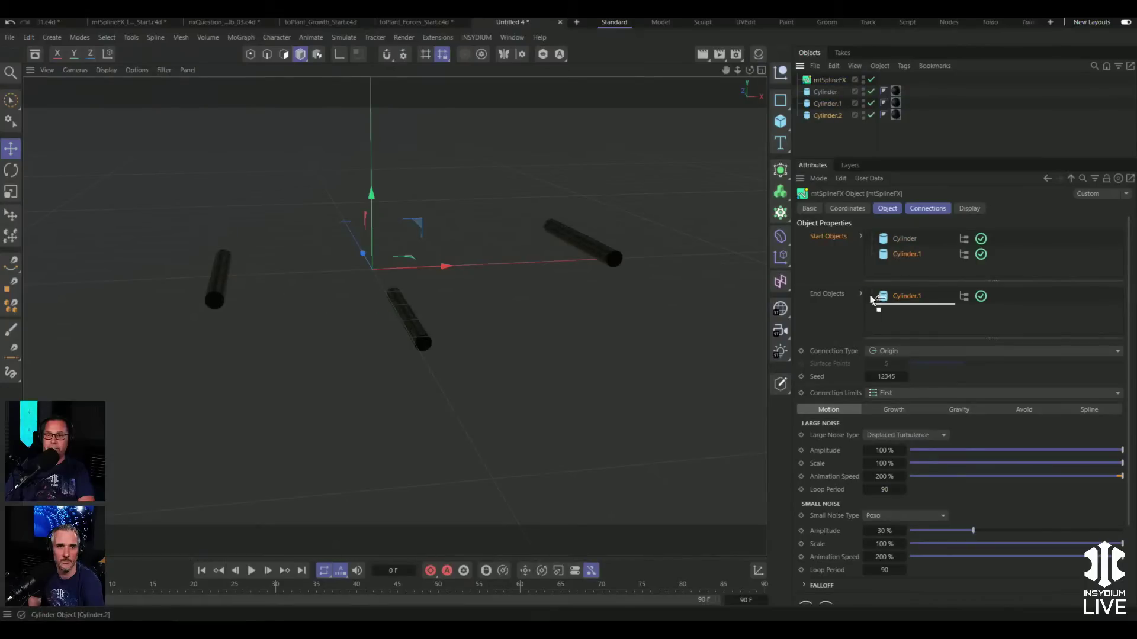
left_click_drag(884, 309, 885, 310)
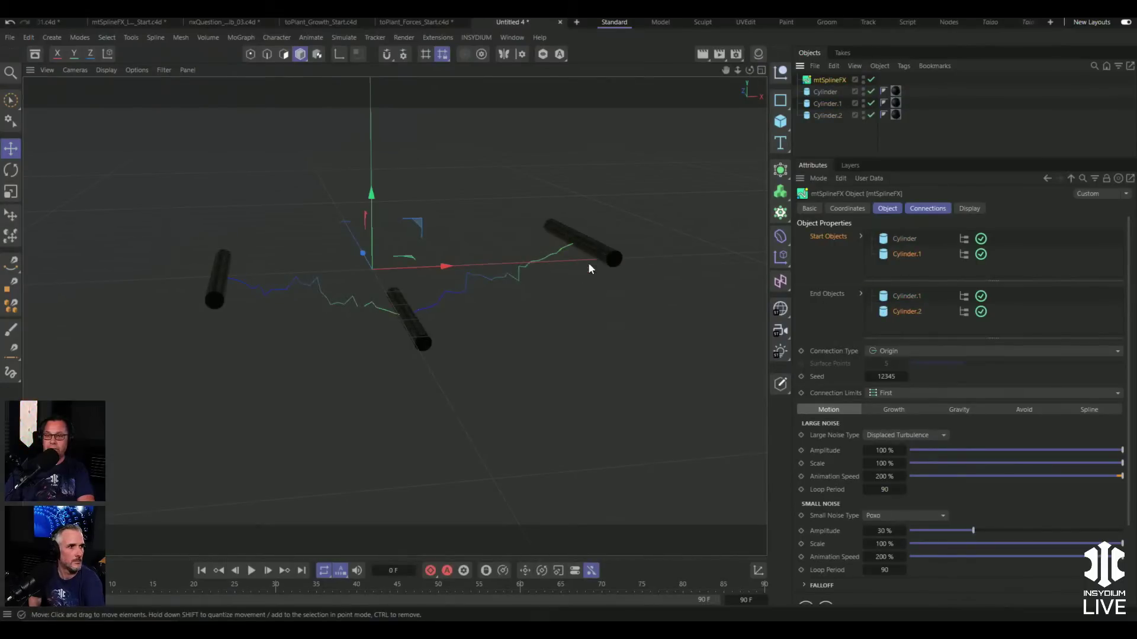
- Try mtSplineFX's Points connection type, switch it to Surface, and set Surface Points to 4
left_click(888, 349)
left_click(904, 367)
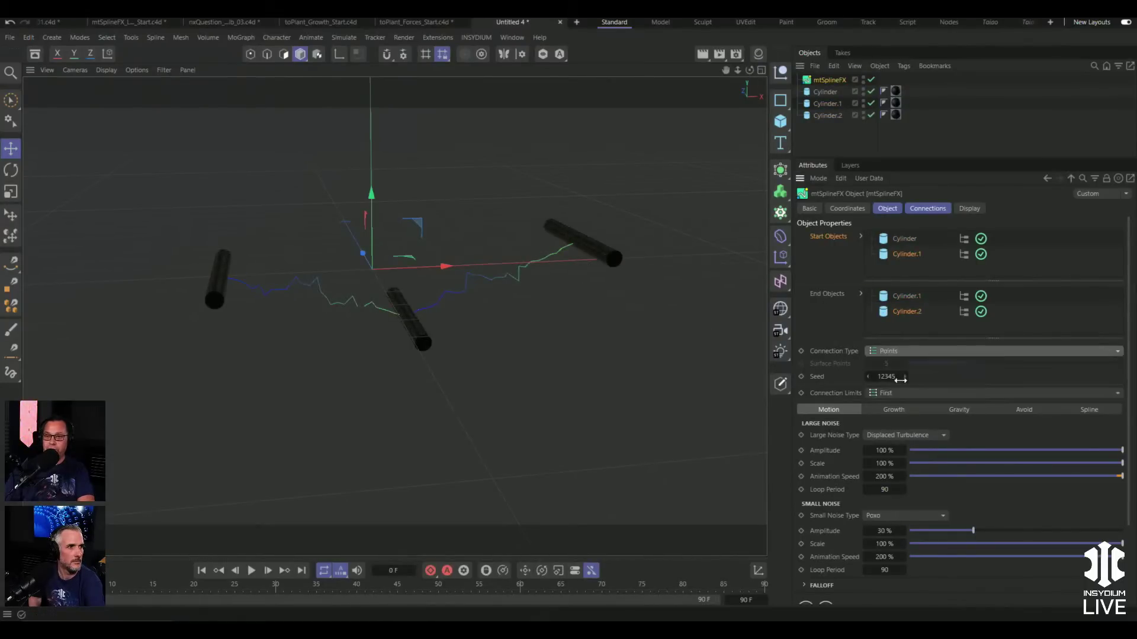
left_click(899, 350)
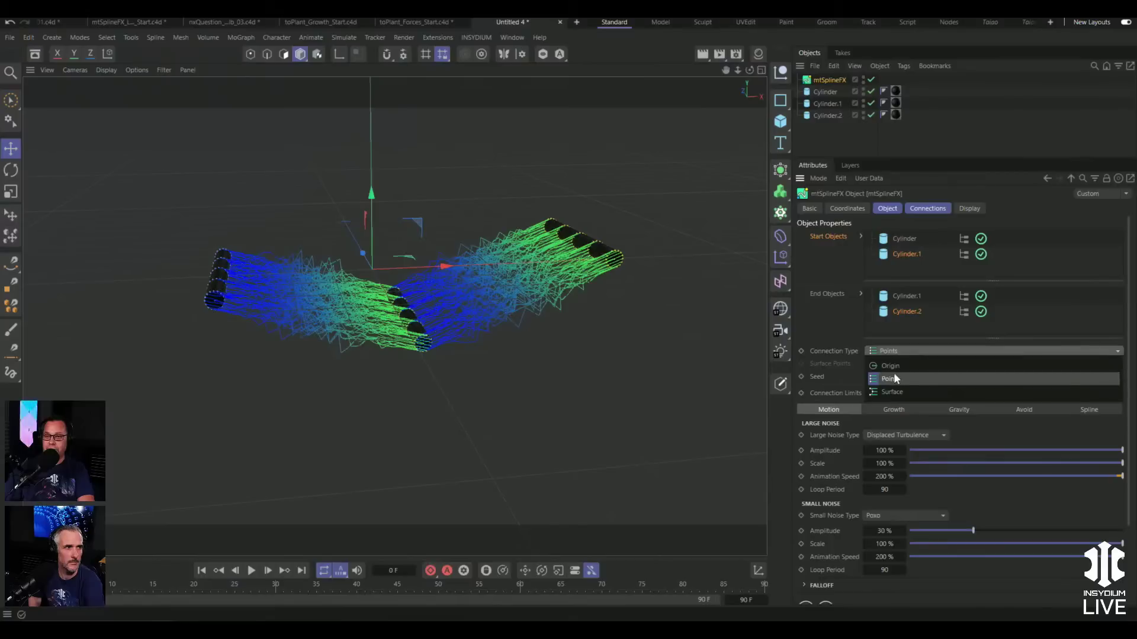
left_click(890, 392)
left_click_drag(930, 363, 958, 363)
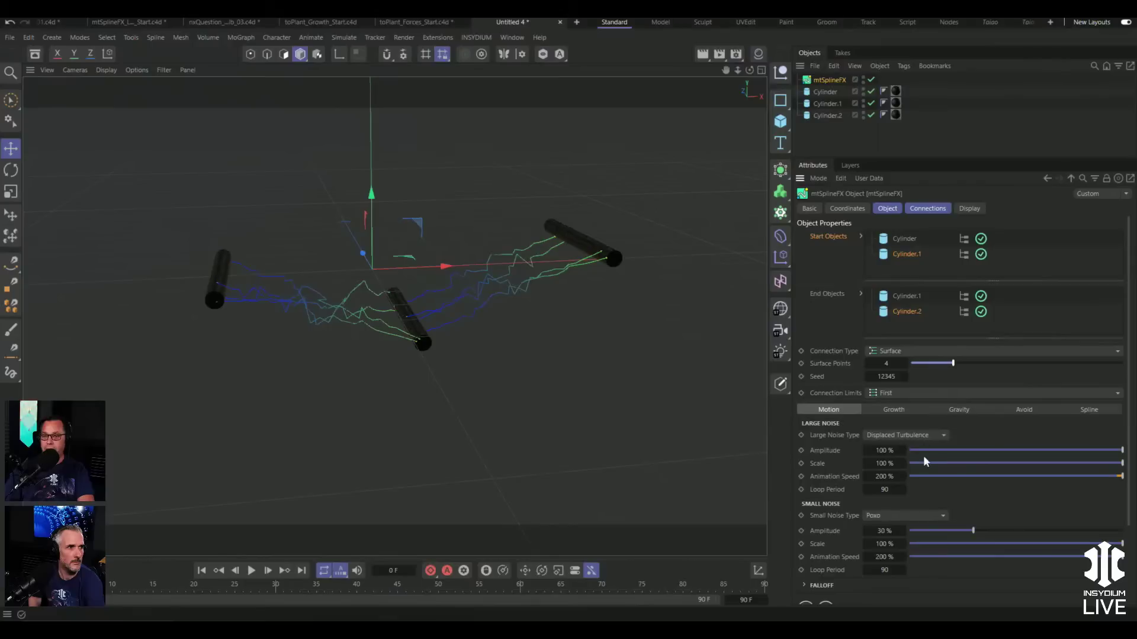
- Set mtSplineFX's Large and Small Noise Amplitude to 0%, and its Gravity Strength to about 55% with 48% Variation
left_click_drag(931, 452, 901, 452)
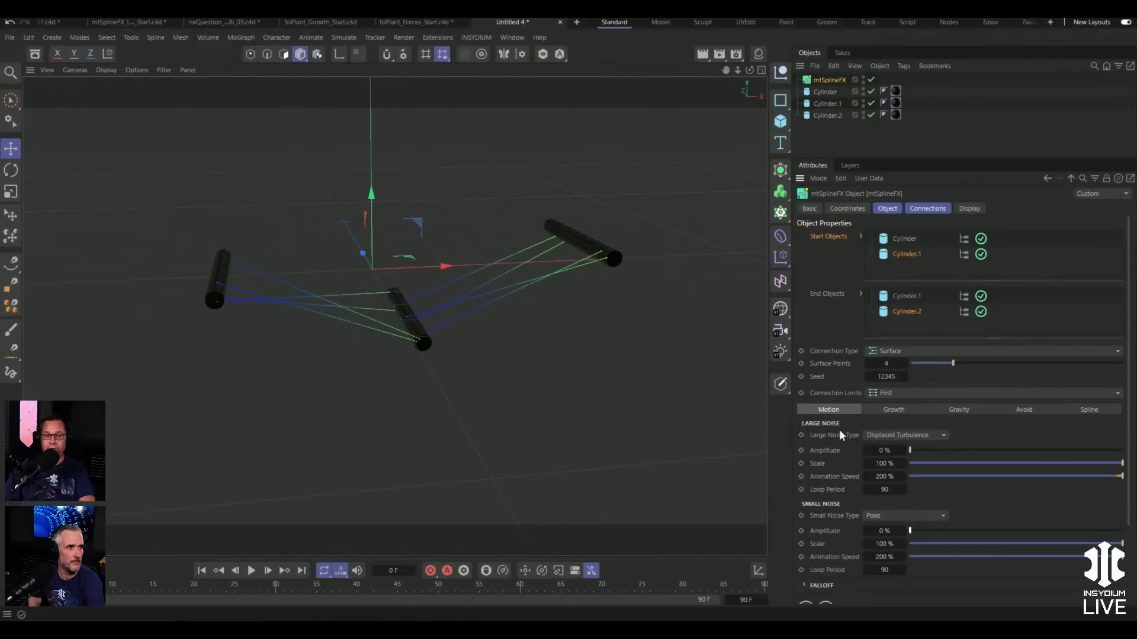
left_click(957, 411)
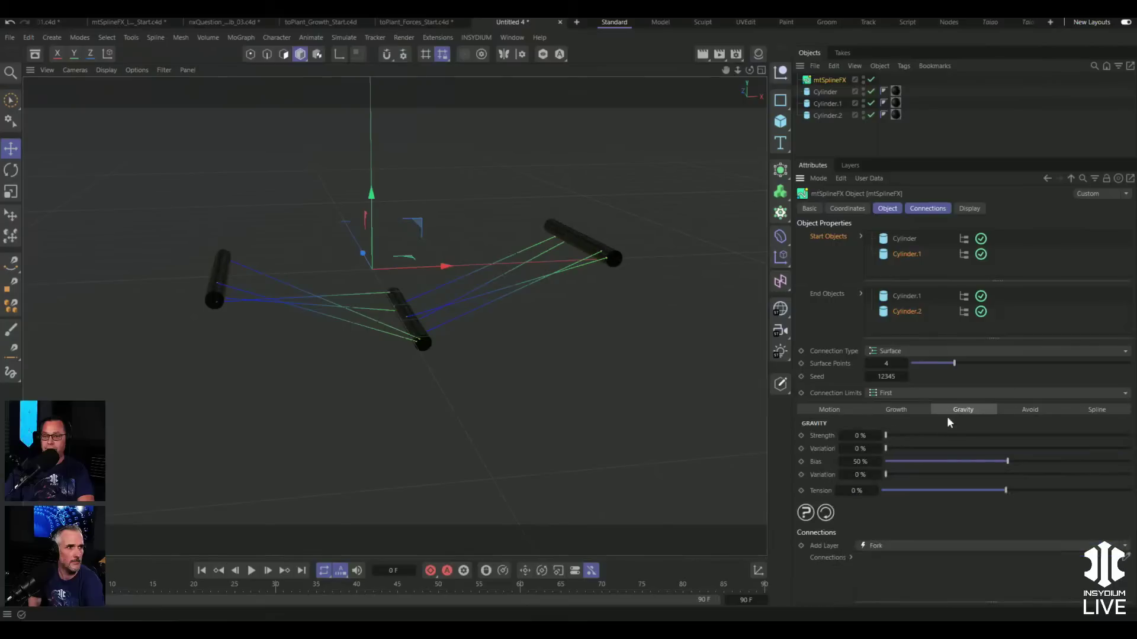
left_click_drag(887, 436, 994, 446)
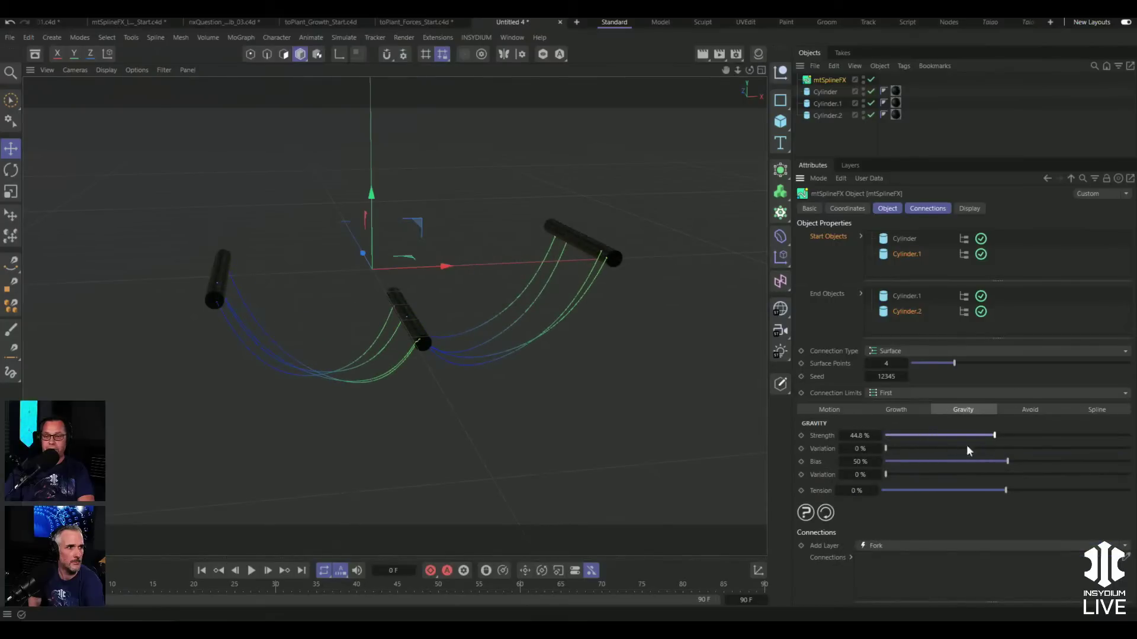
left_click_drag(901, 447, 1024, 437)
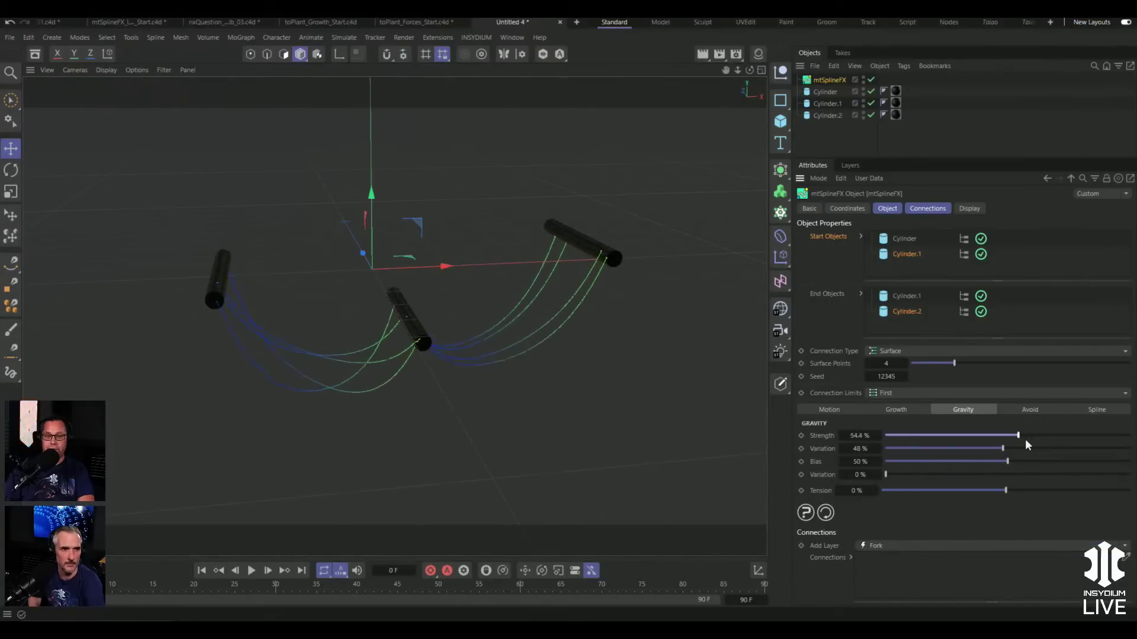
- Reposition Cylinder.2 in the viewport to test how the hanging splines follow it, and reselect mtSplineFX
left_click(589, 248)
left_click_drag(638, 343, 610, 343)
left_click_drag(479, 308, 549, 340, "alt")
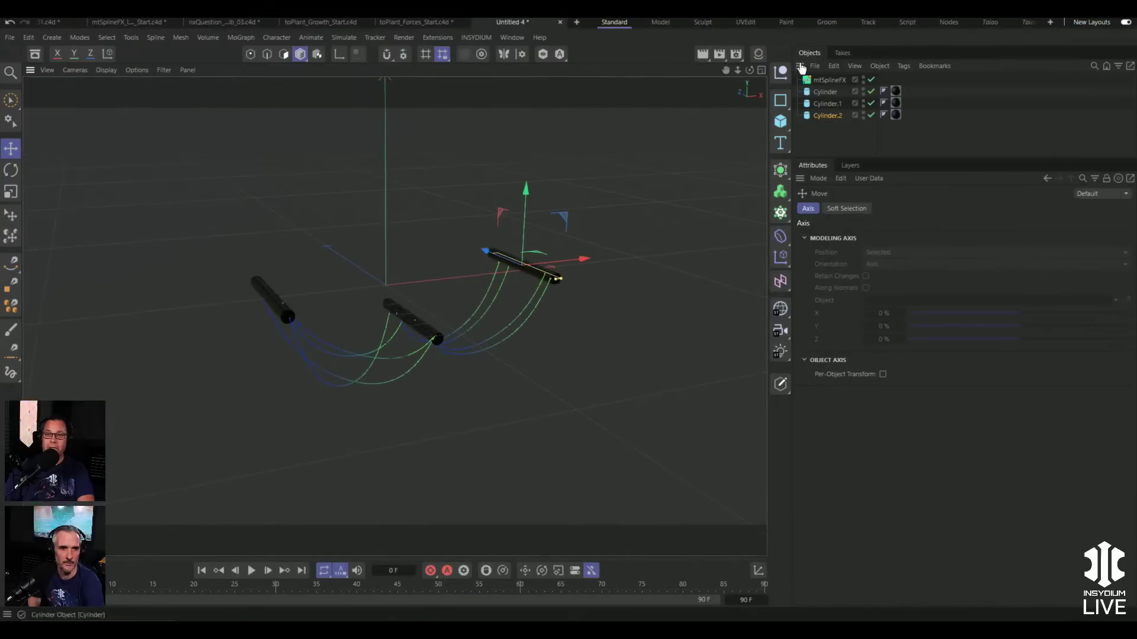
left_click(829, 80)
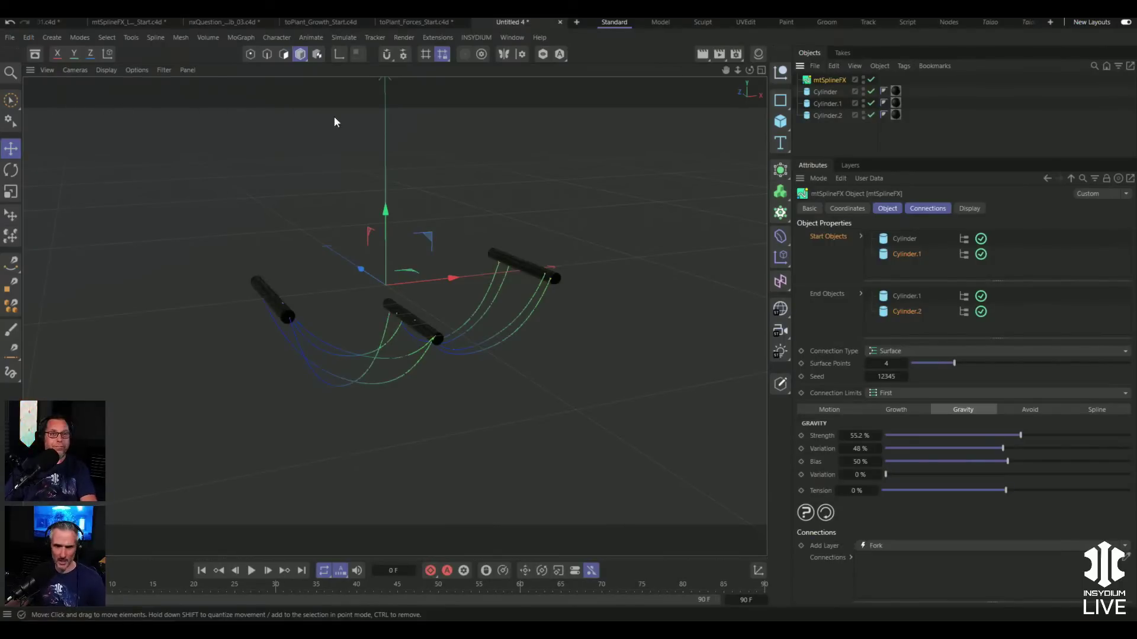
- Switch to the toPlant_Growth_Start.c4d project and examine toPlant_Growth_01's plant layers, including the Branch layer's modifiers
left_click(312, 24)
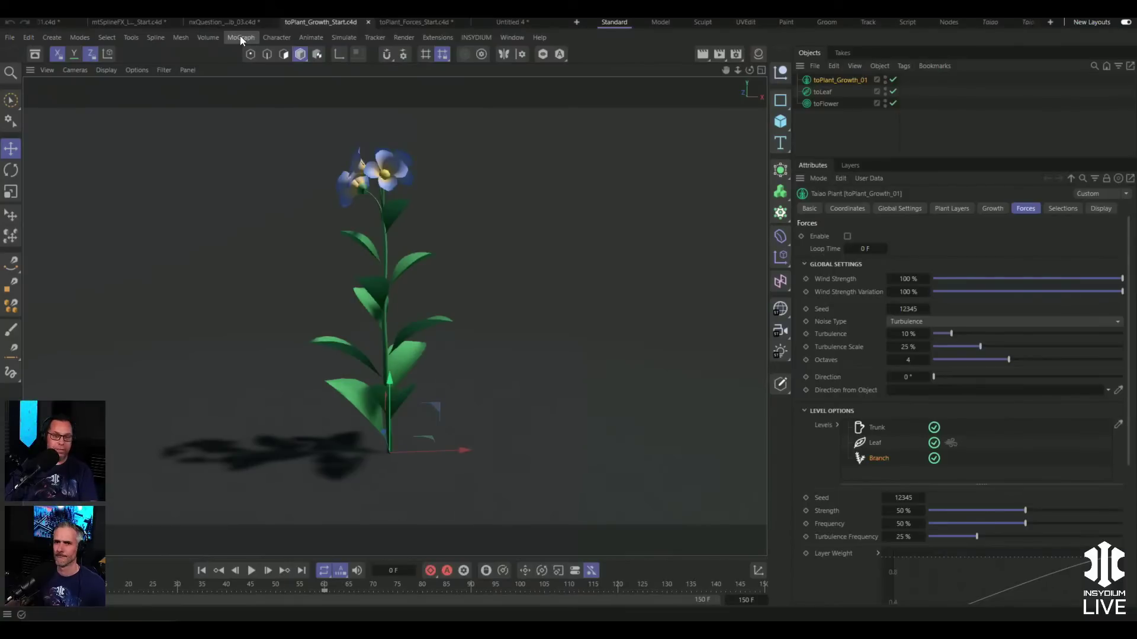
left_click(901, 208)
left_click(962, 209)
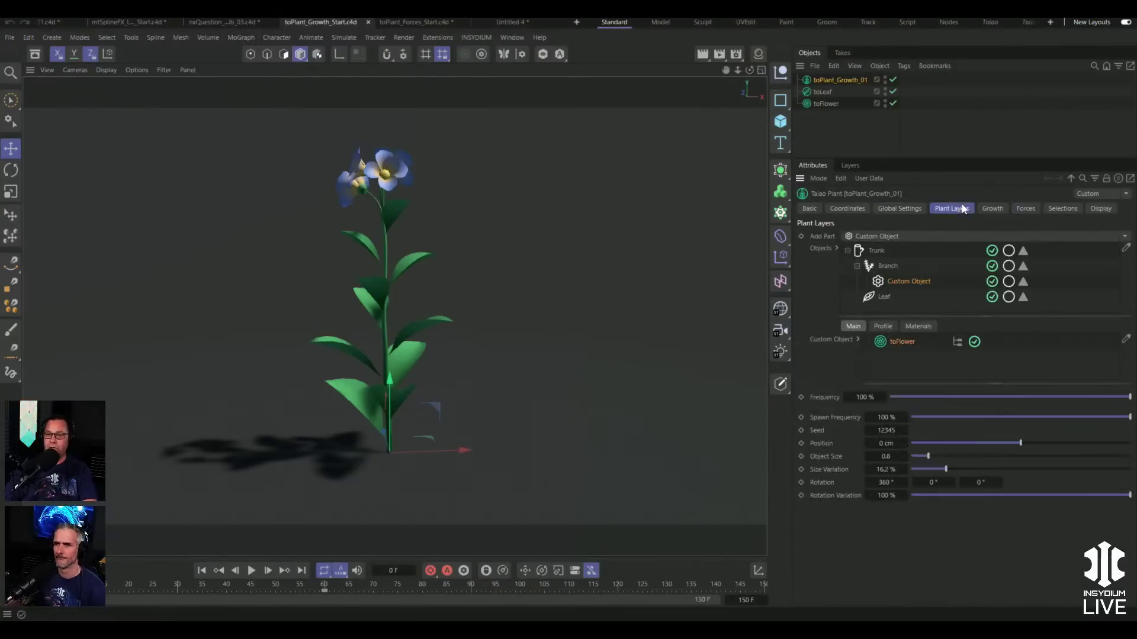
left_click(888, 266)
left_click(892, 325)
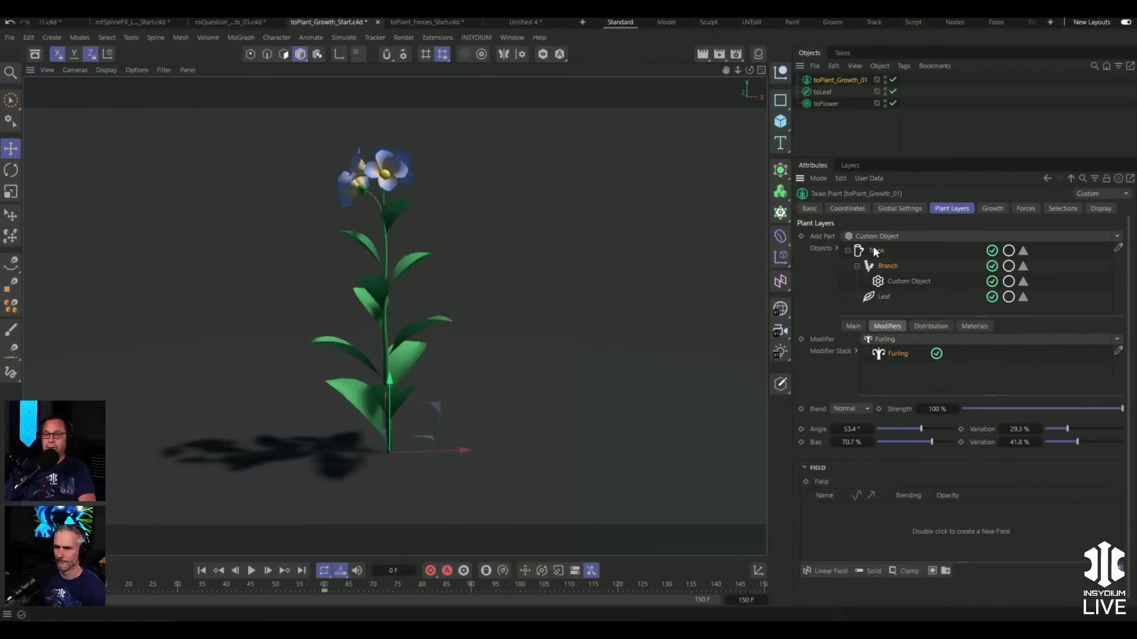
- Inspect the plant's Custom Object layer, disable toPlant_Growth_01, and scrub the timeline to view the animated leaf and flower on their own
left_click(919, 282)
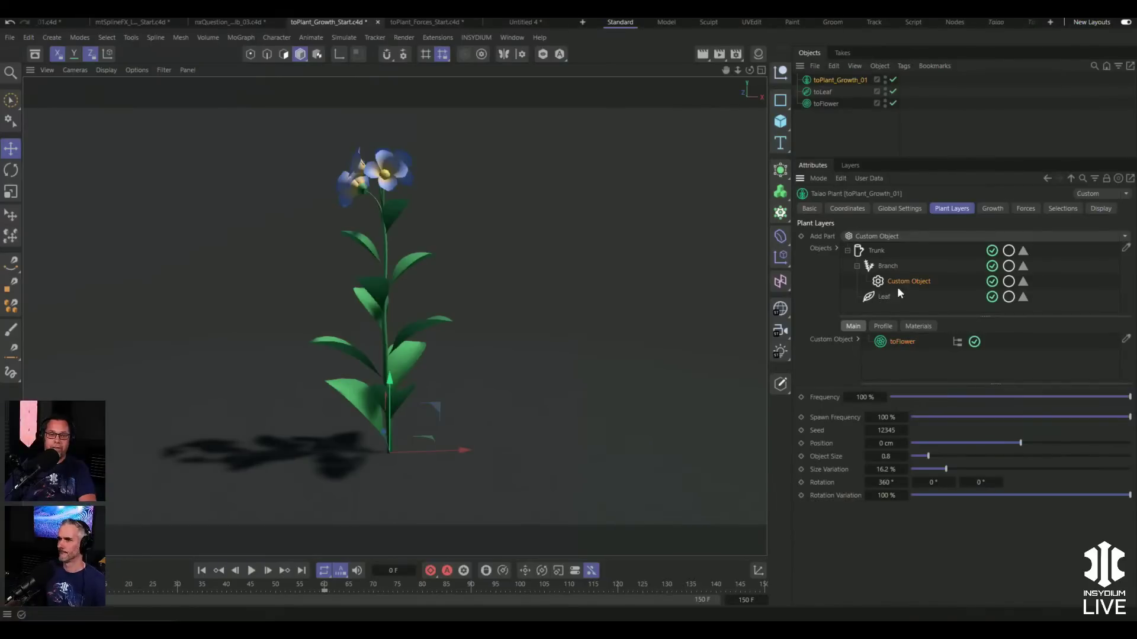
left_click(893, 80)
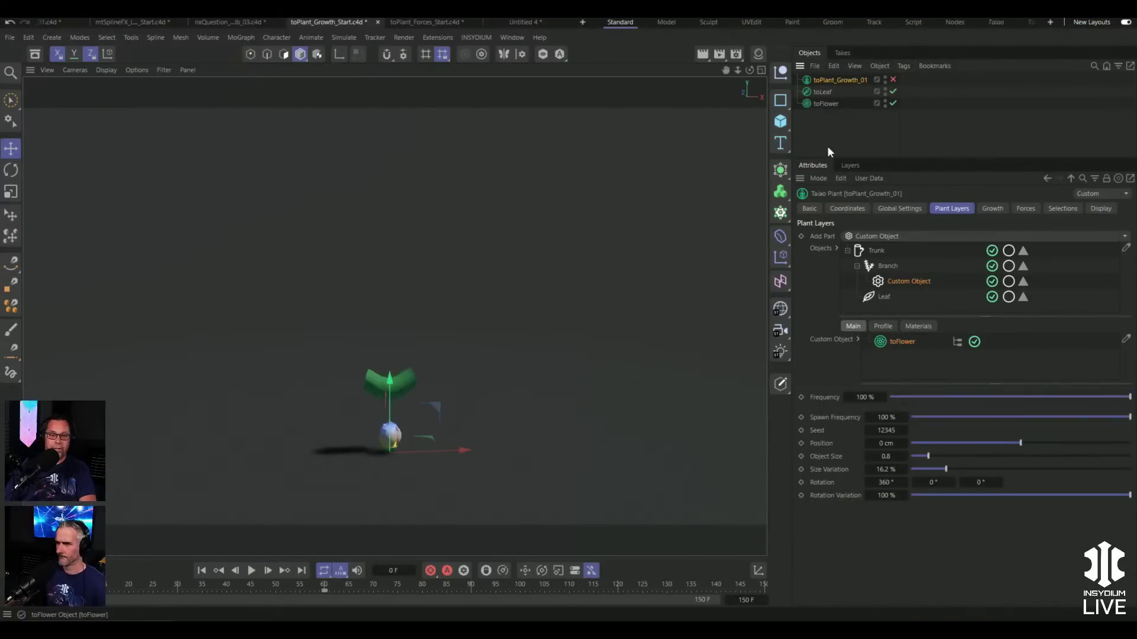
left_click_drag(514, 399, 581, 385, "alt")
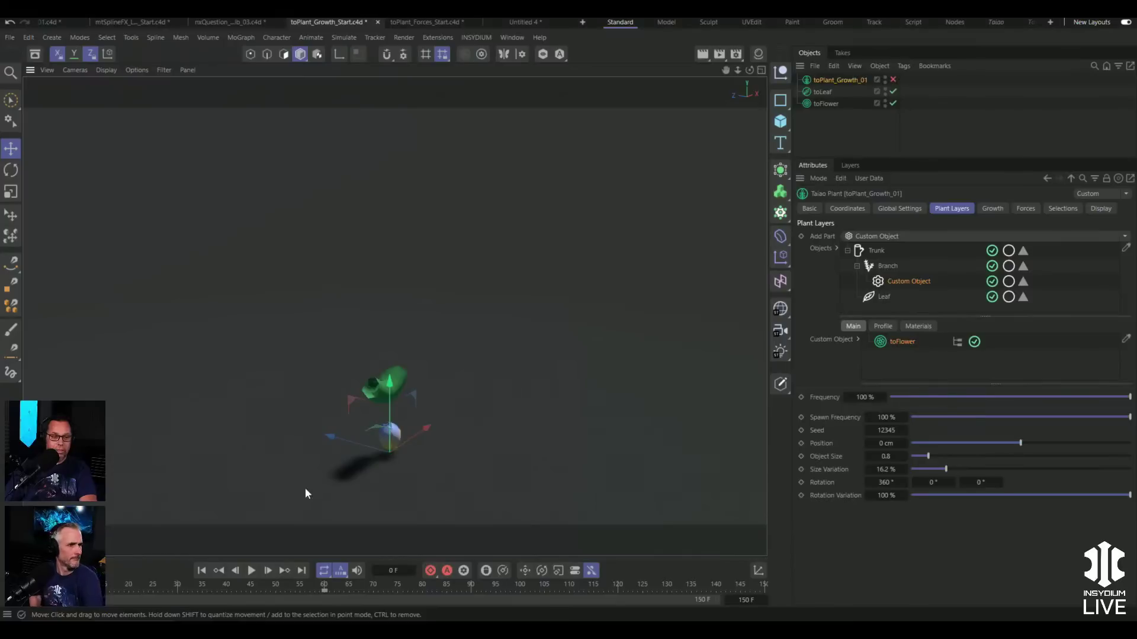
left_click(129, 586)
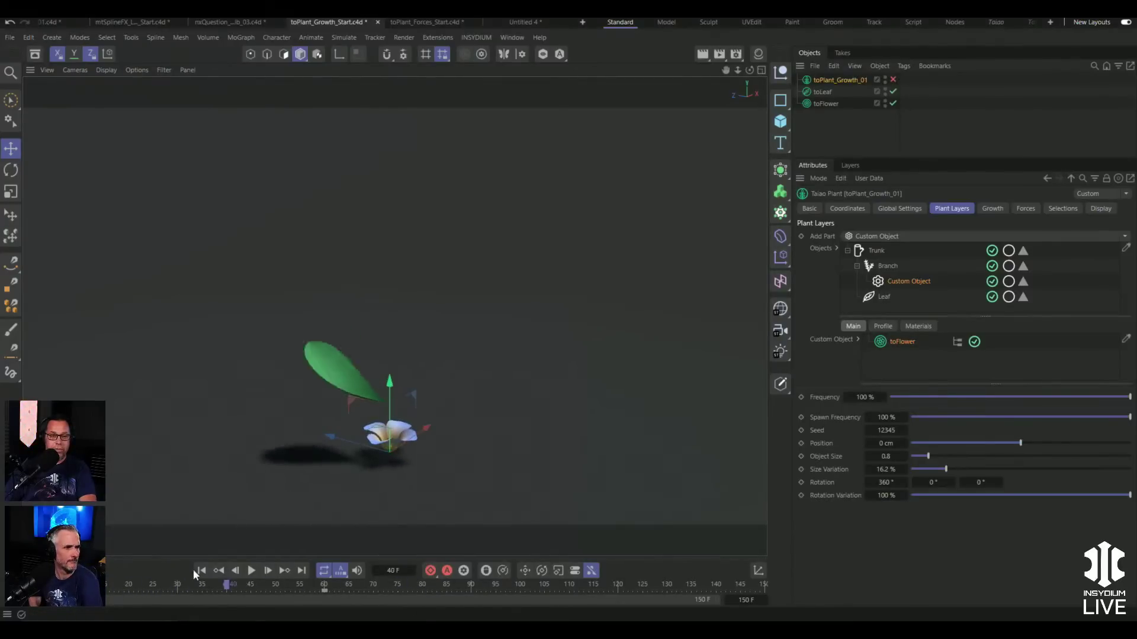
left_click_drag(127, 567, 84, 585)
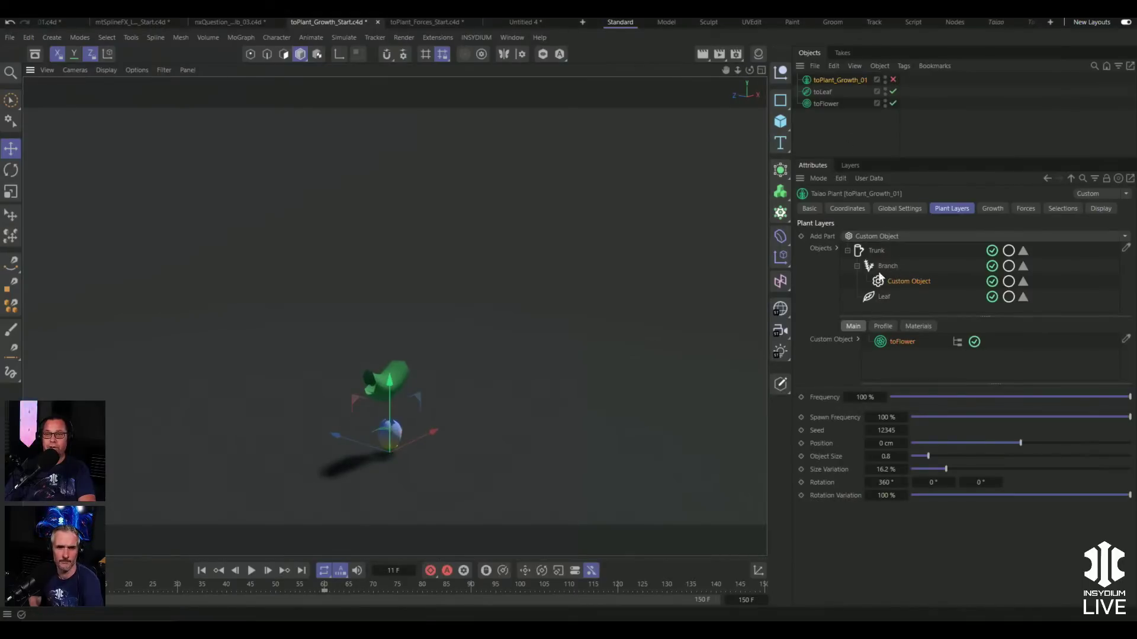
- Examine toLeaf's keyframed Furling modifier while scrubbing the timeline to frame 62
left_click(820, 92)
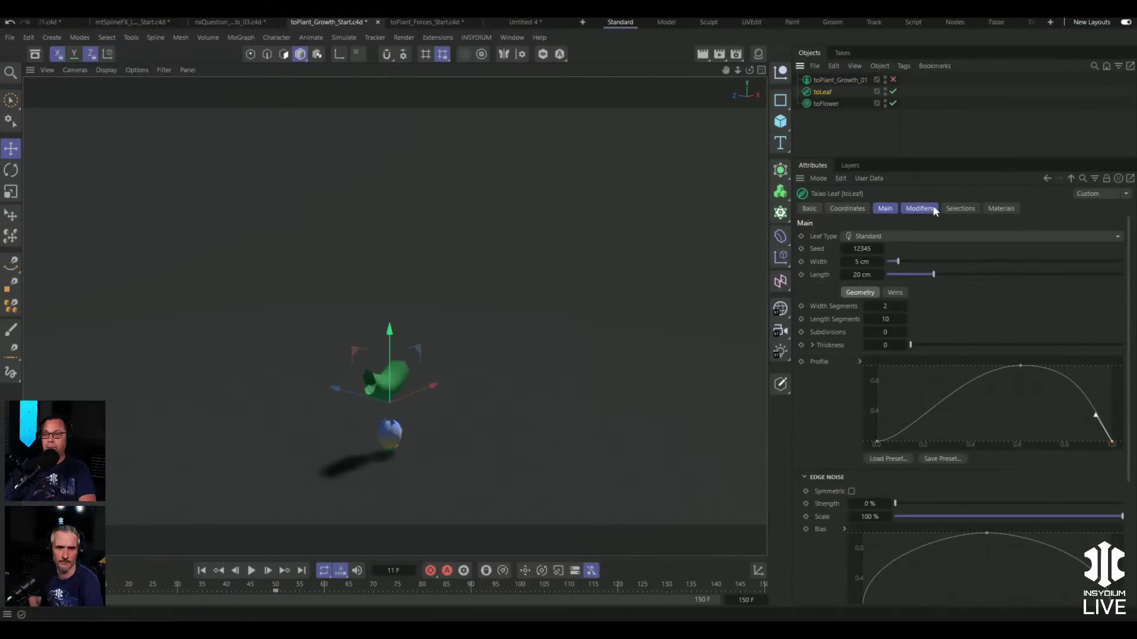
left_click(920, 209)
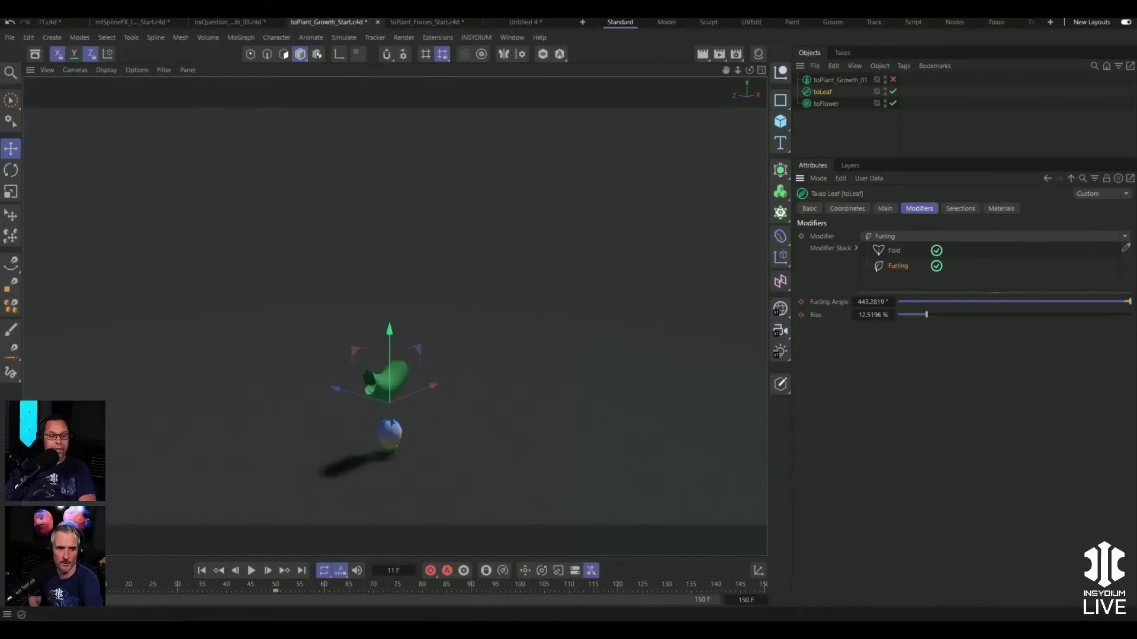
left_click_drag(148, 595, 332, 603)
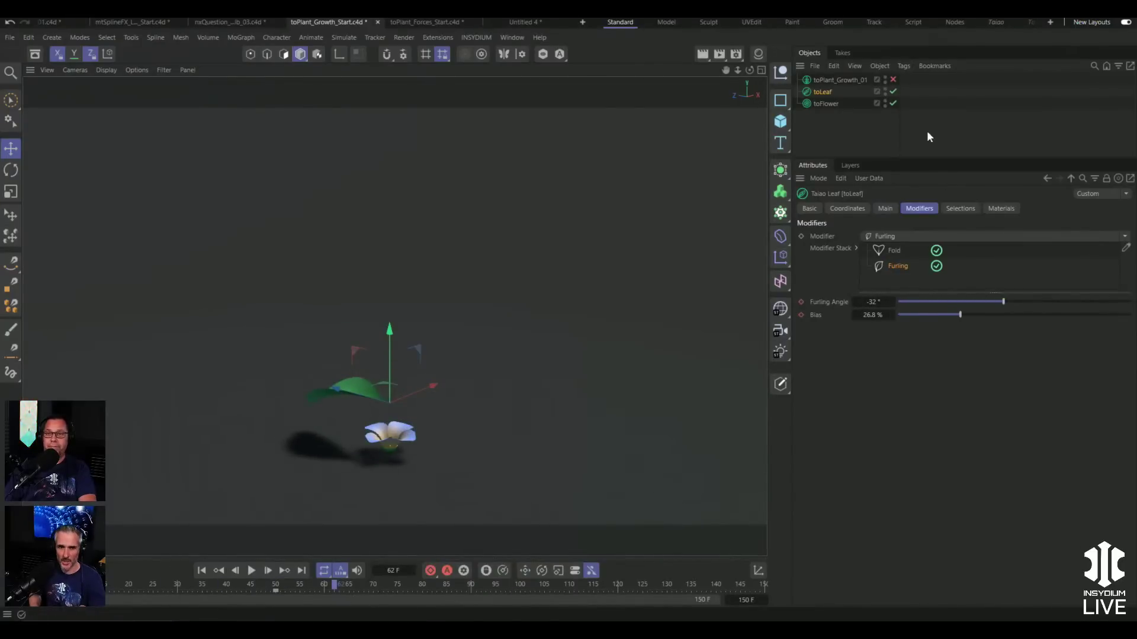
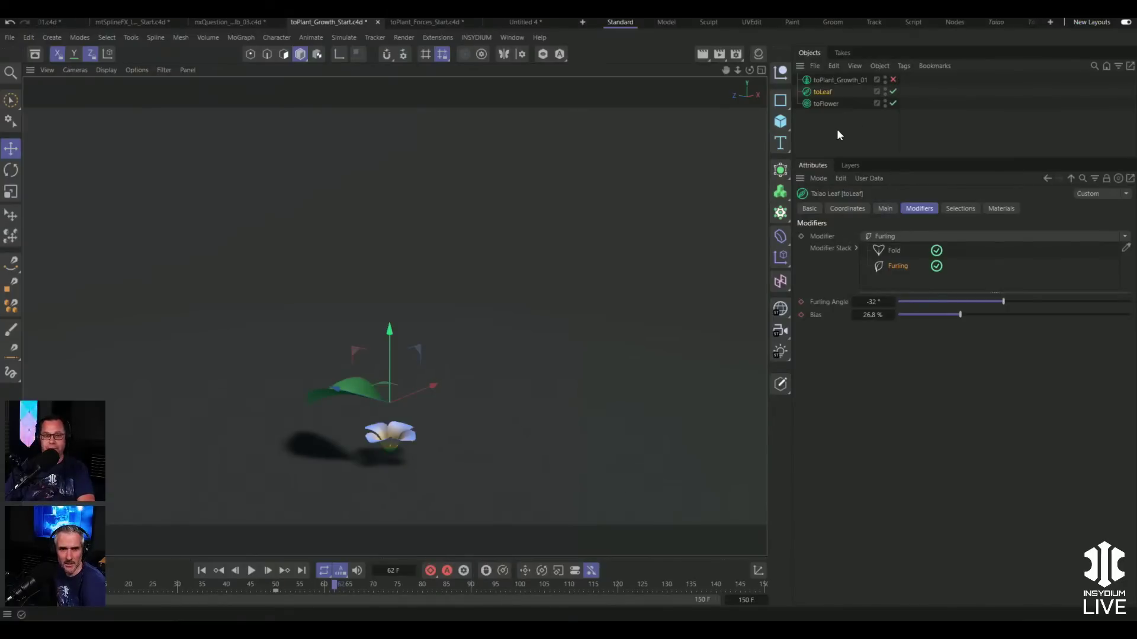
- Re-enable toPlant_Growth_01 and scrub the timeline to frame 56 to check the leaves and flowers on the plant
left_click(892, 79)
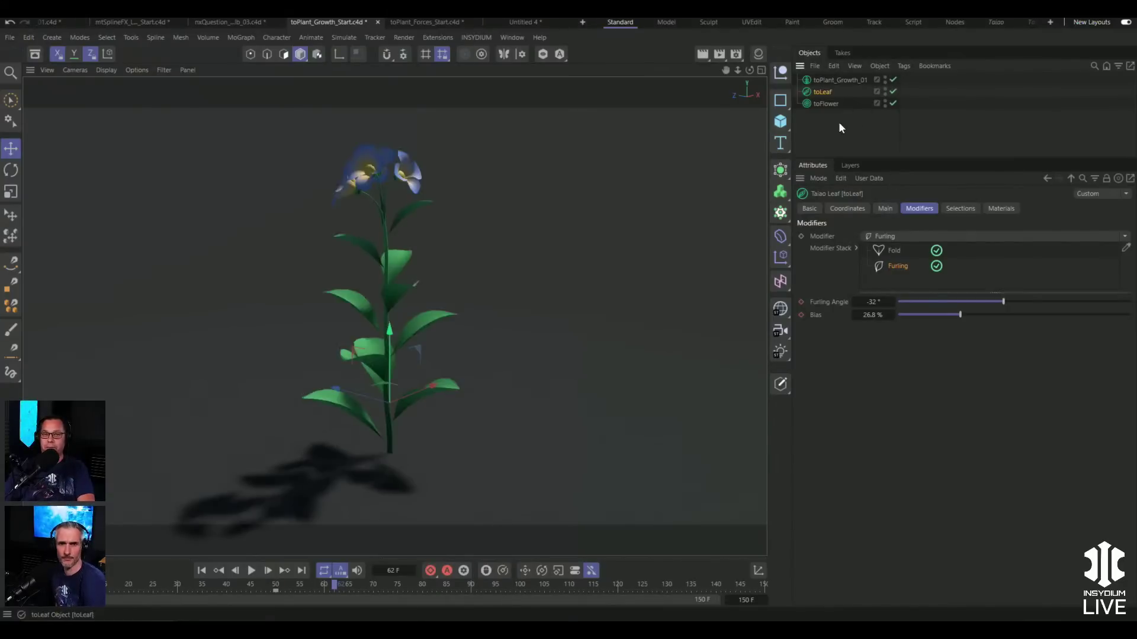
left_click(331, 585)
left_click_drag(274, 578, 304, 581)
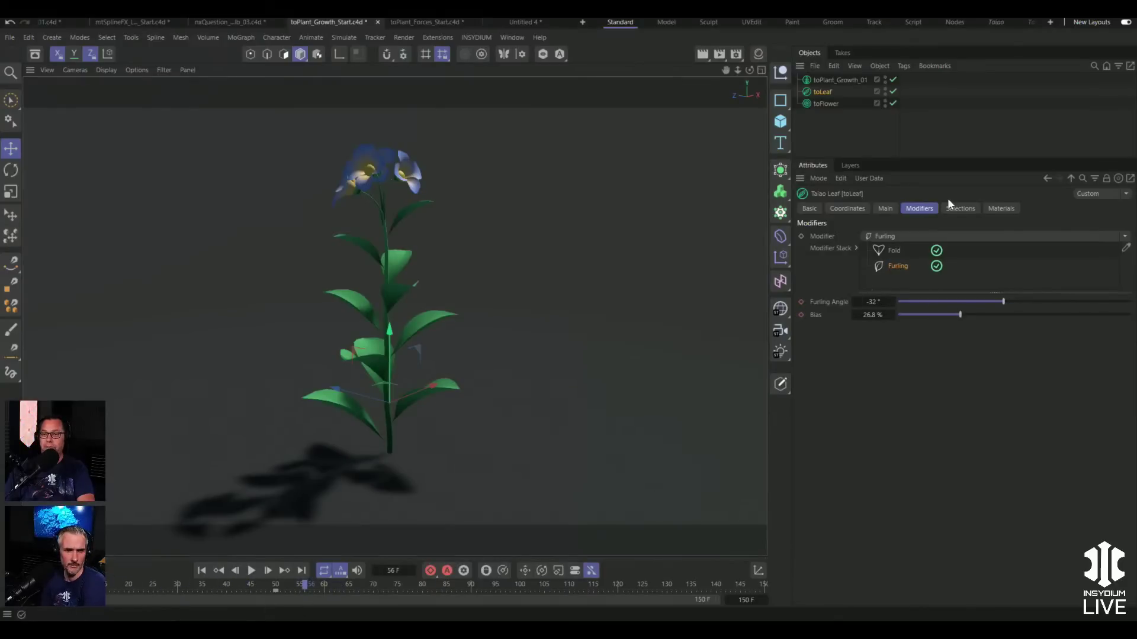
- Turn off animation for the Leaf and Custom Object growth layers of toPlant_Growth_01, and scrub to frame 73 to check the plant
left_click(824, 79)
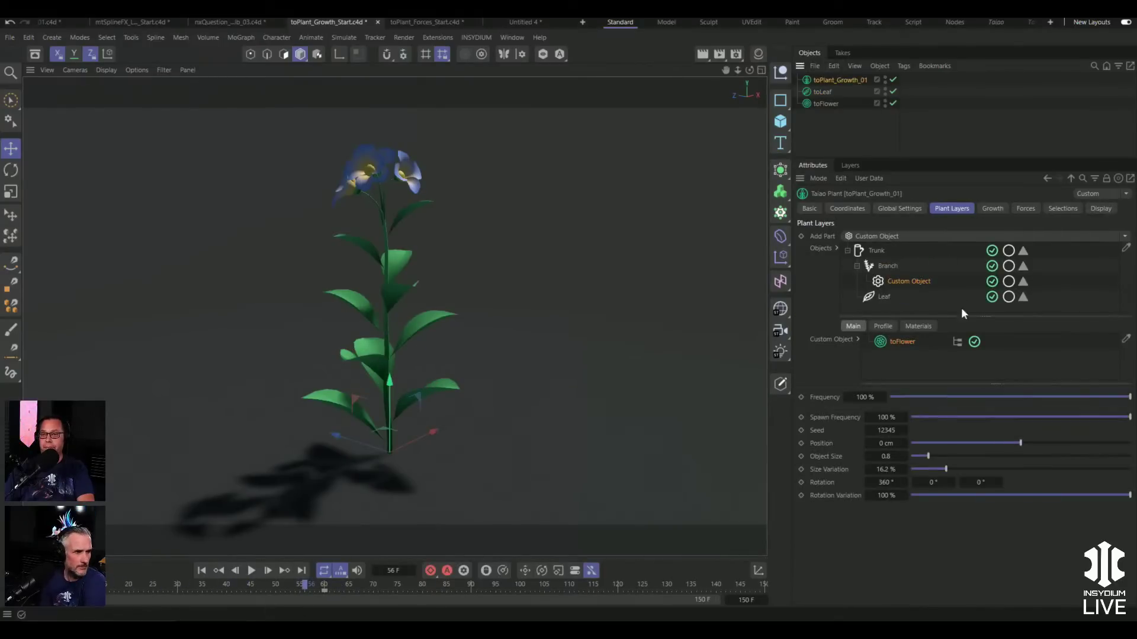
left_click(992, 209)
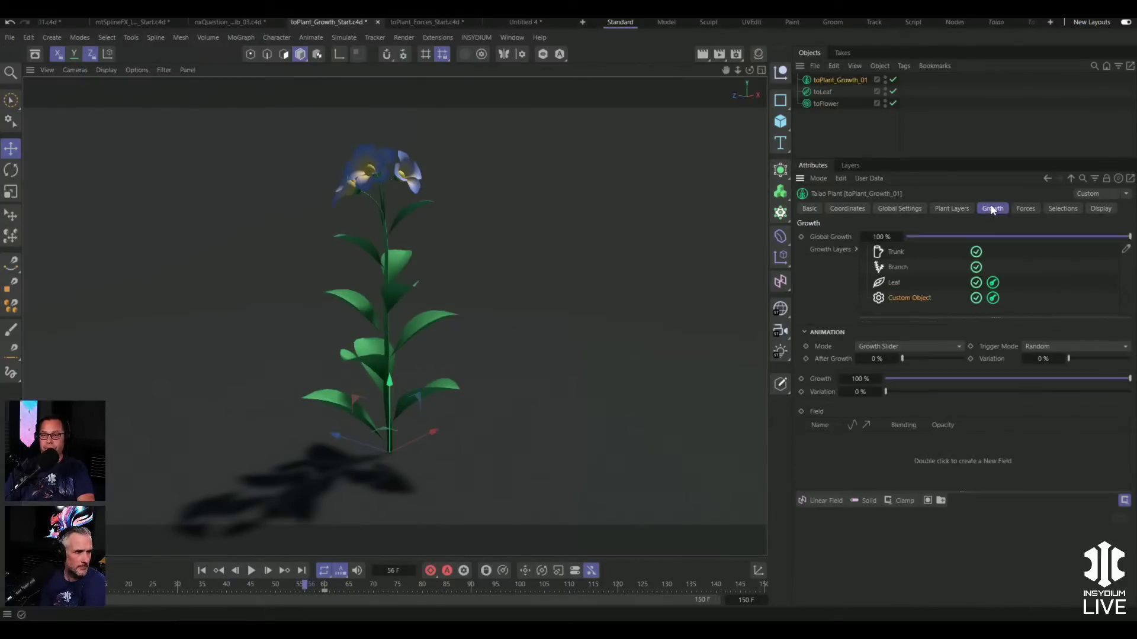
left_click(992, 298)
left_click_drag(303, 586, 388, 585)
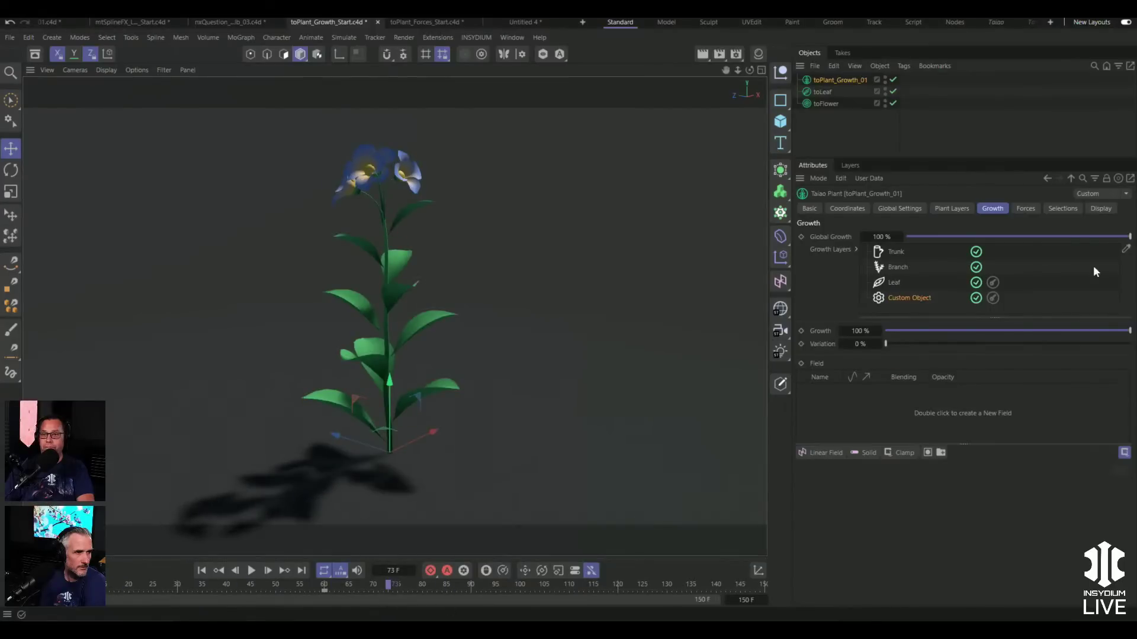
- Test the plant's Global Growth and the Trunk layer's Growth, returning both to 100%
mouse_move(1128, 236)
left_mouse_down()
mouse_move(883, 236)
mouse_move(1134, 246)
left_mouse_up()
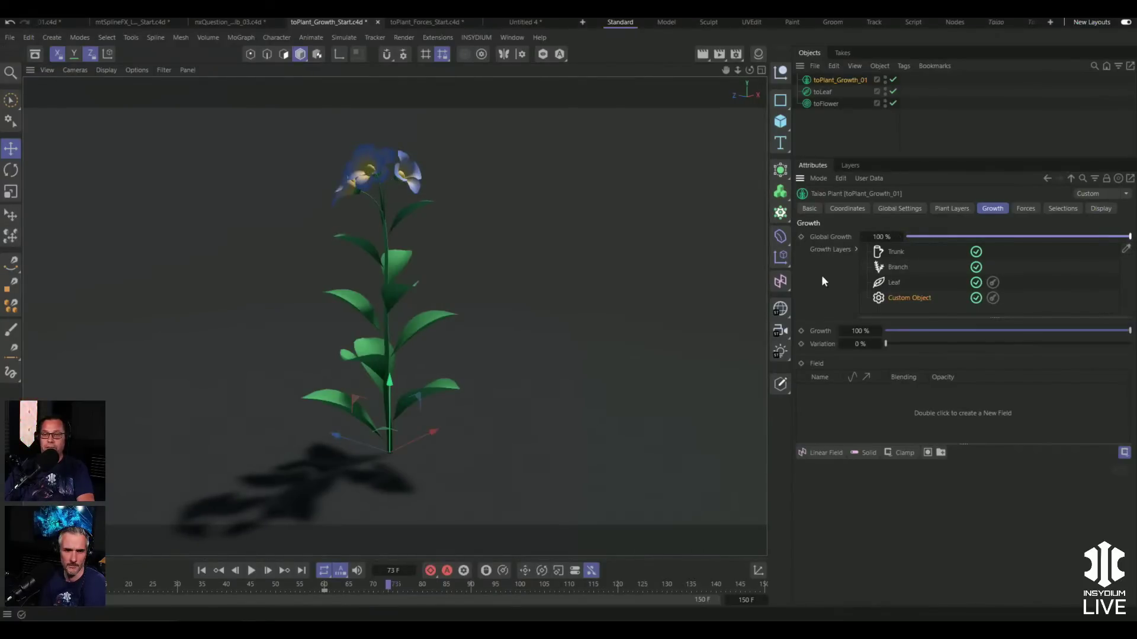
left_click(943, 209)
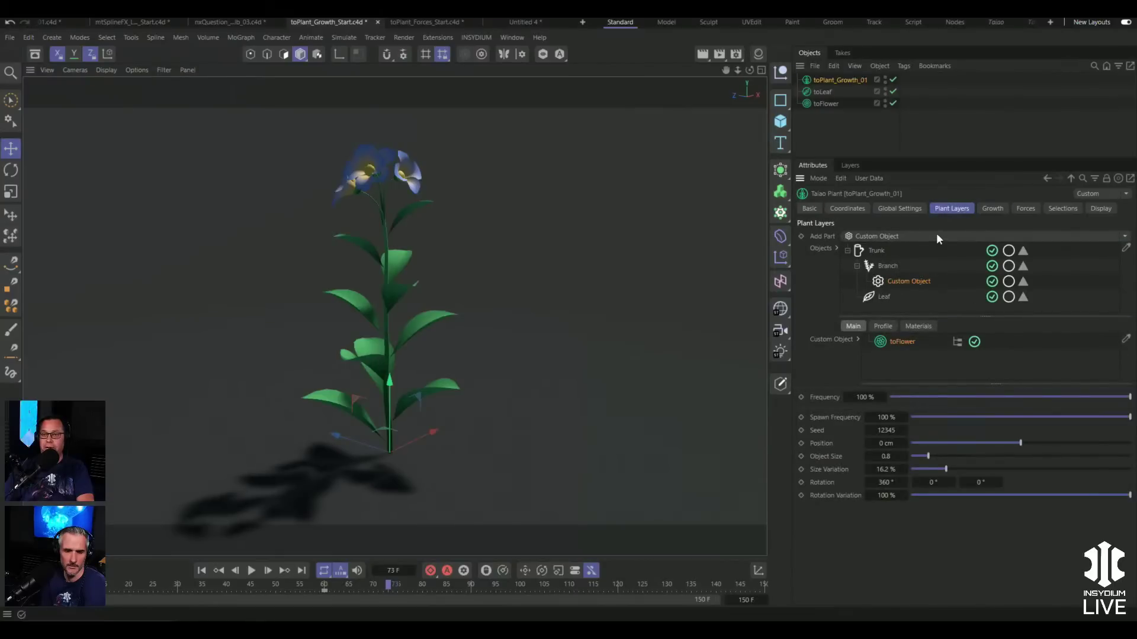
left_click(995, 208)
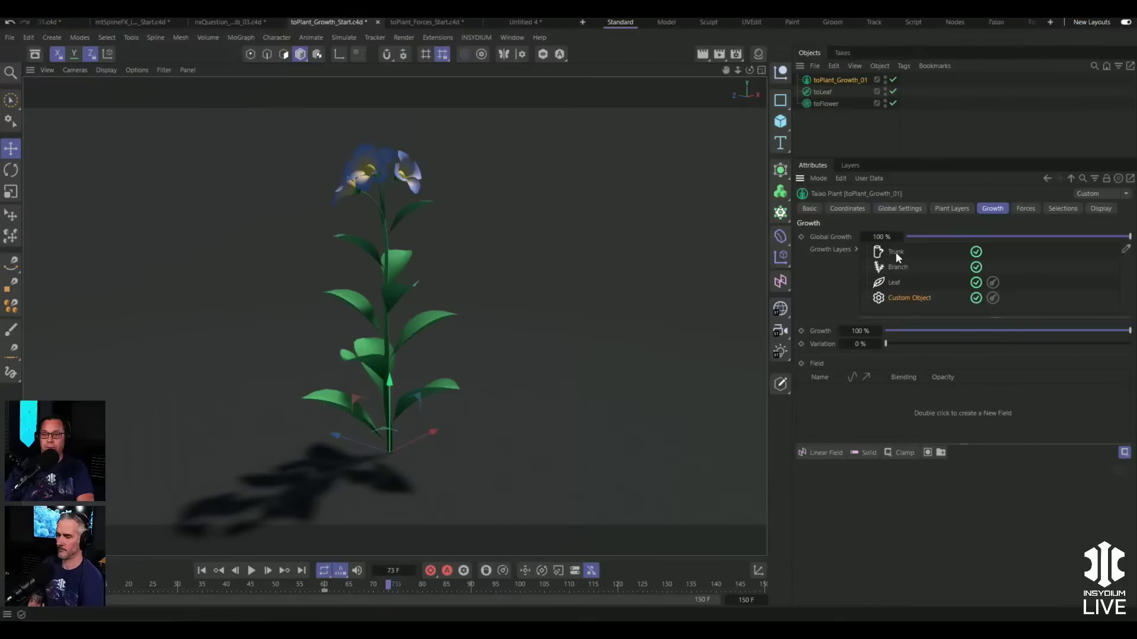
left_click(897, 296)
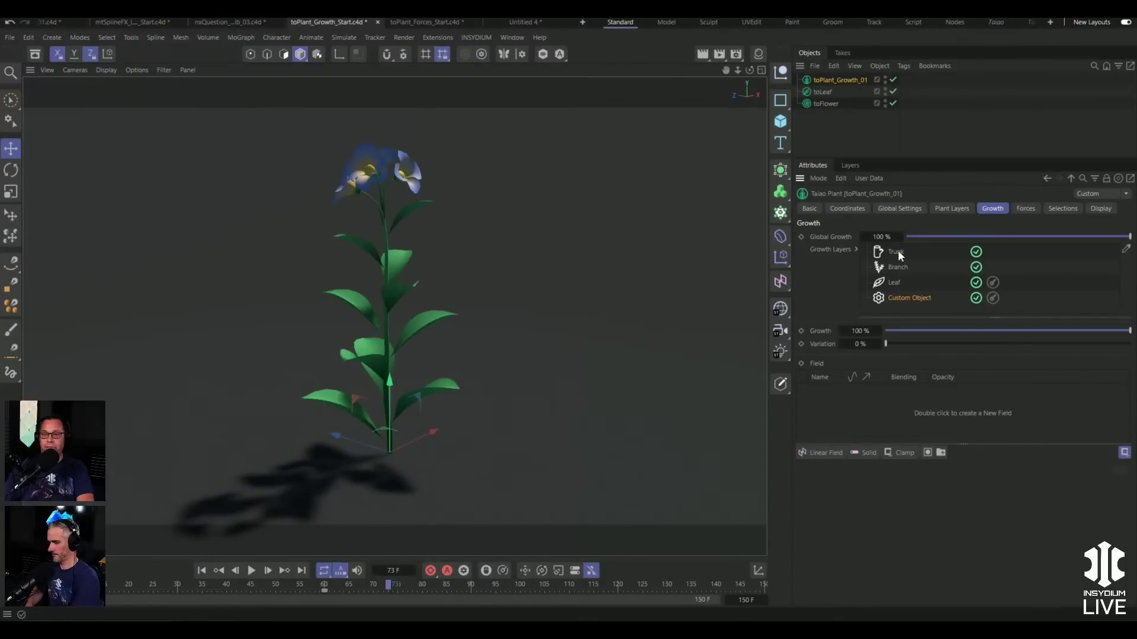
left_click_drag(1102, 332, 1135, 342)
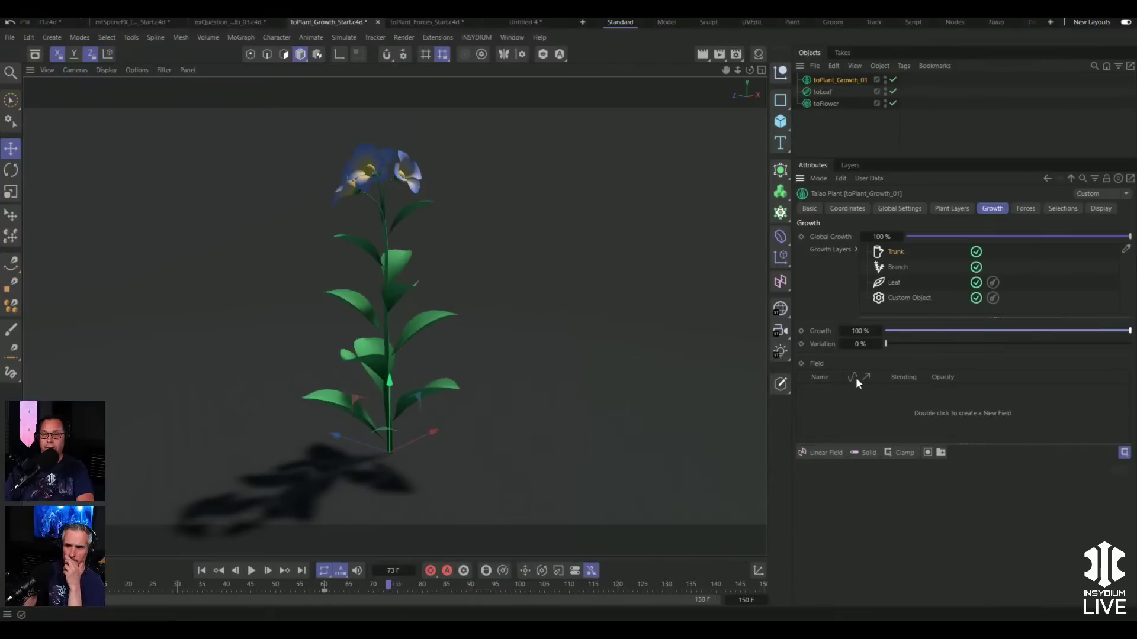
- Turn on animation for the Leaf growth layer and review its available animation modes
left_click(894, 282)
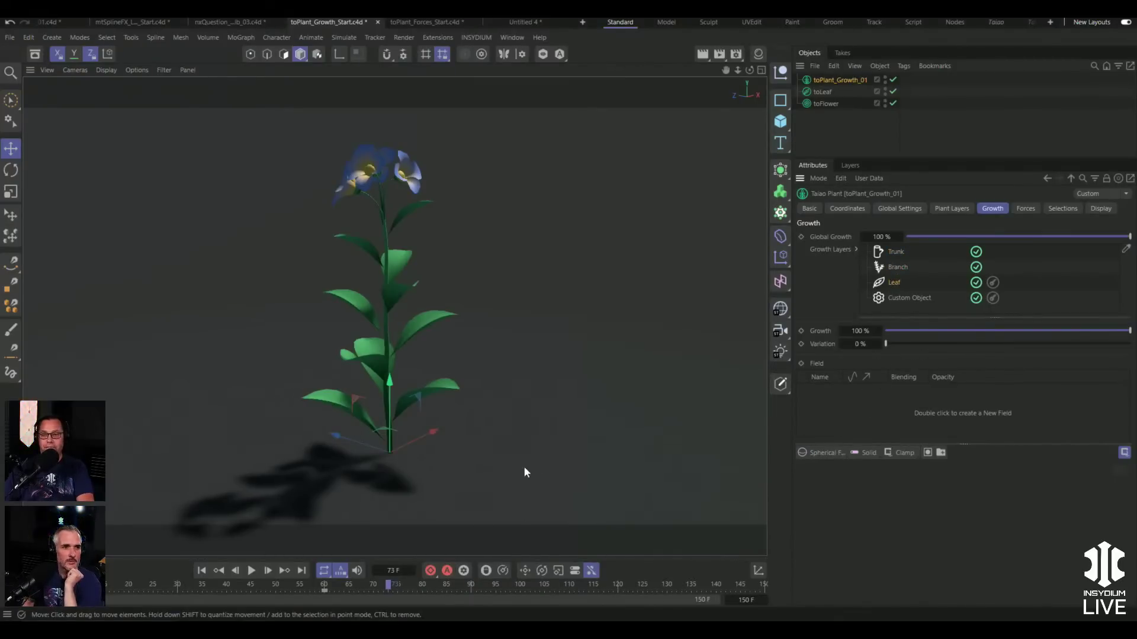
left_click(992, 282)
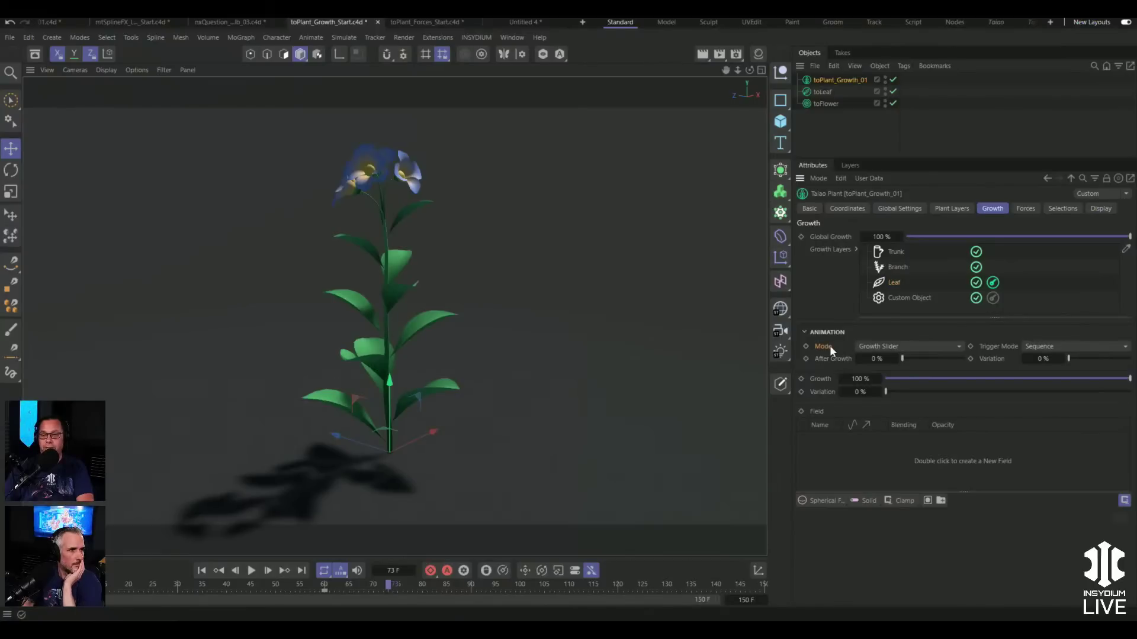
left_click(877, 348)
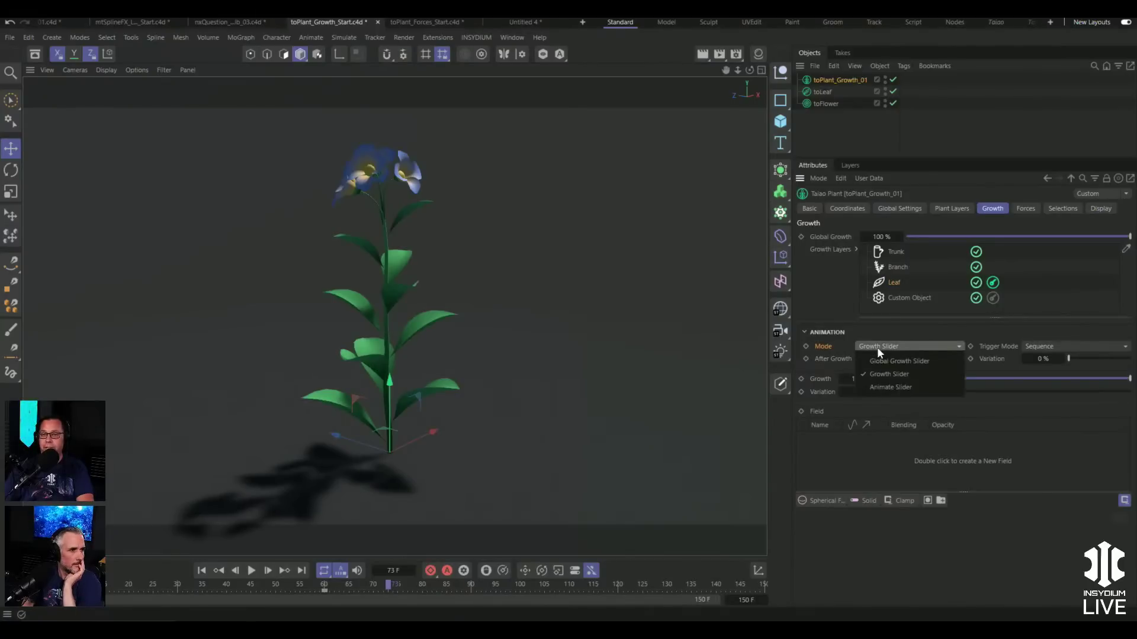
left_click(826, 363)
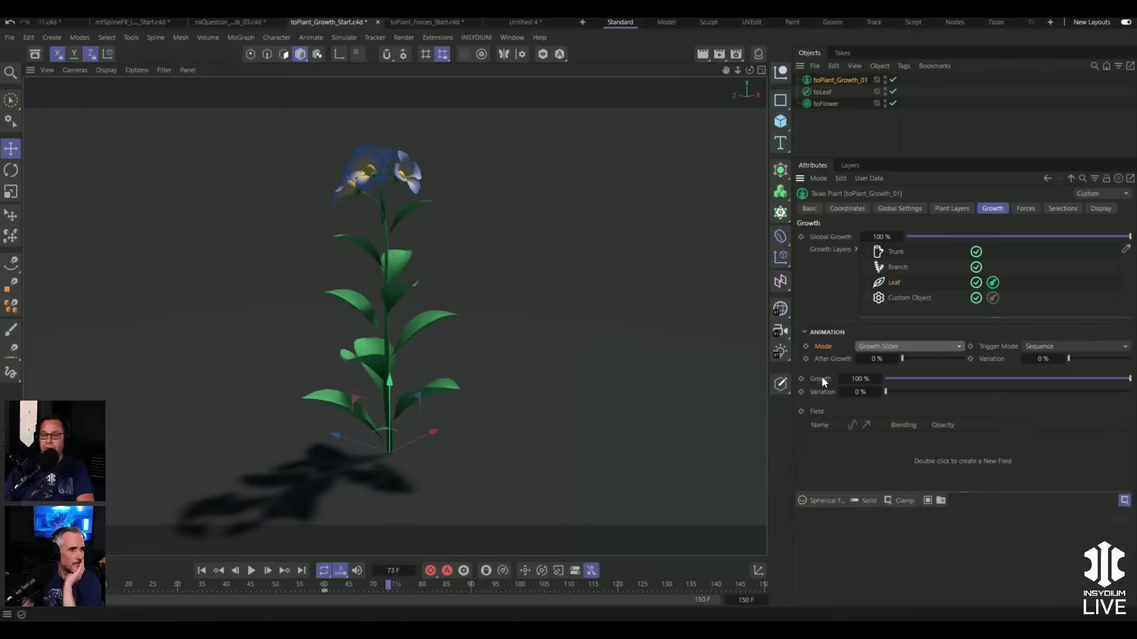
left_click(930, 346)
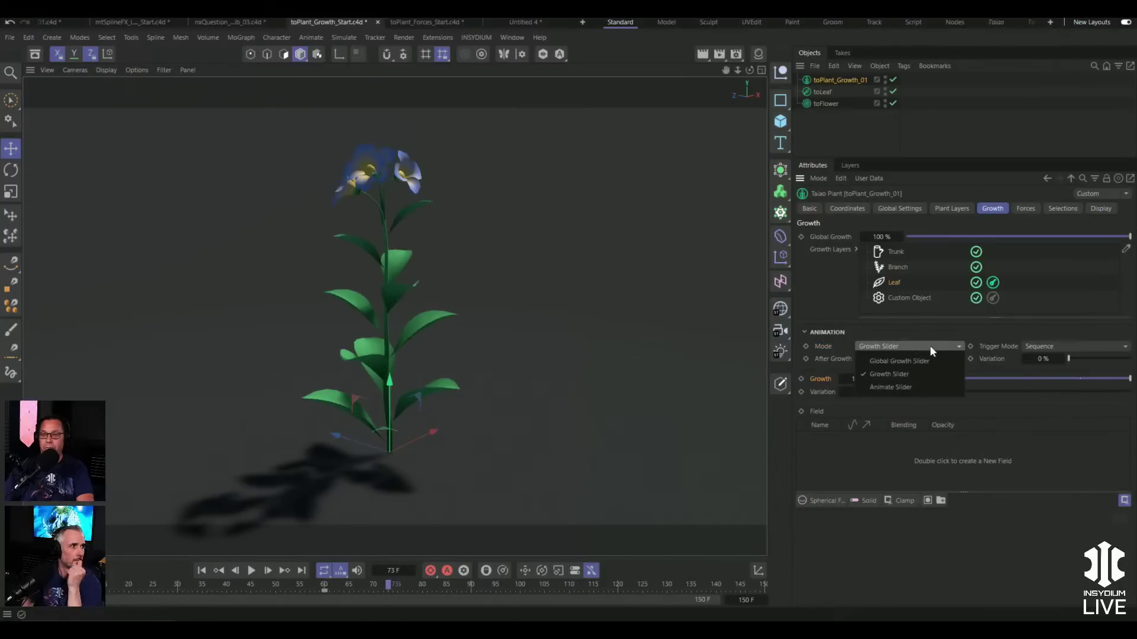
left_click(825, 366)
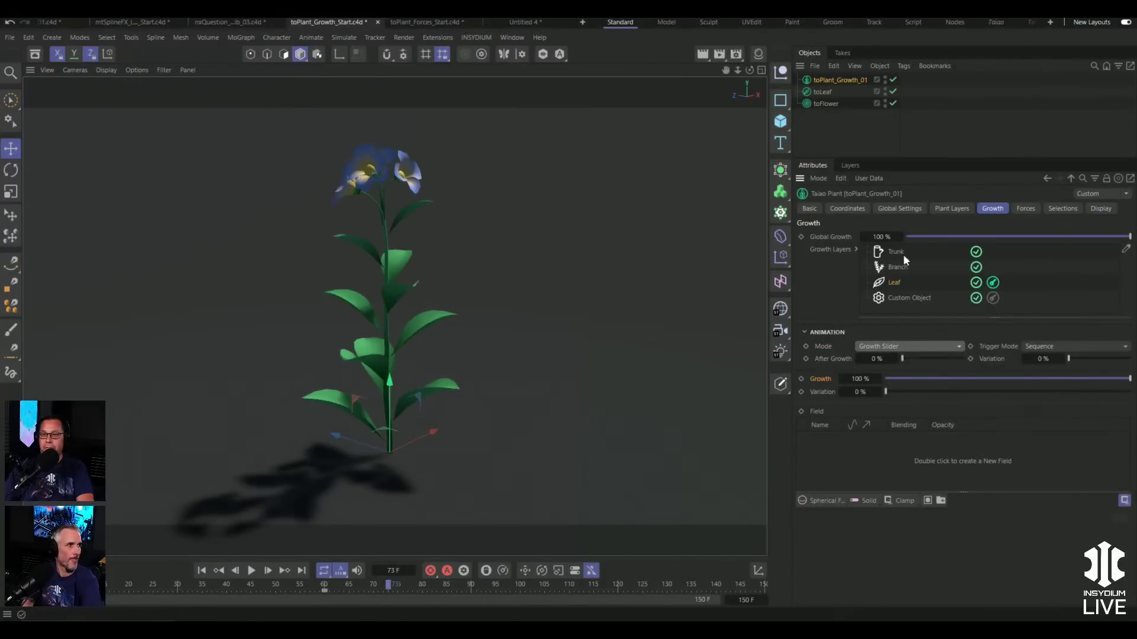
left_click(879, 346)
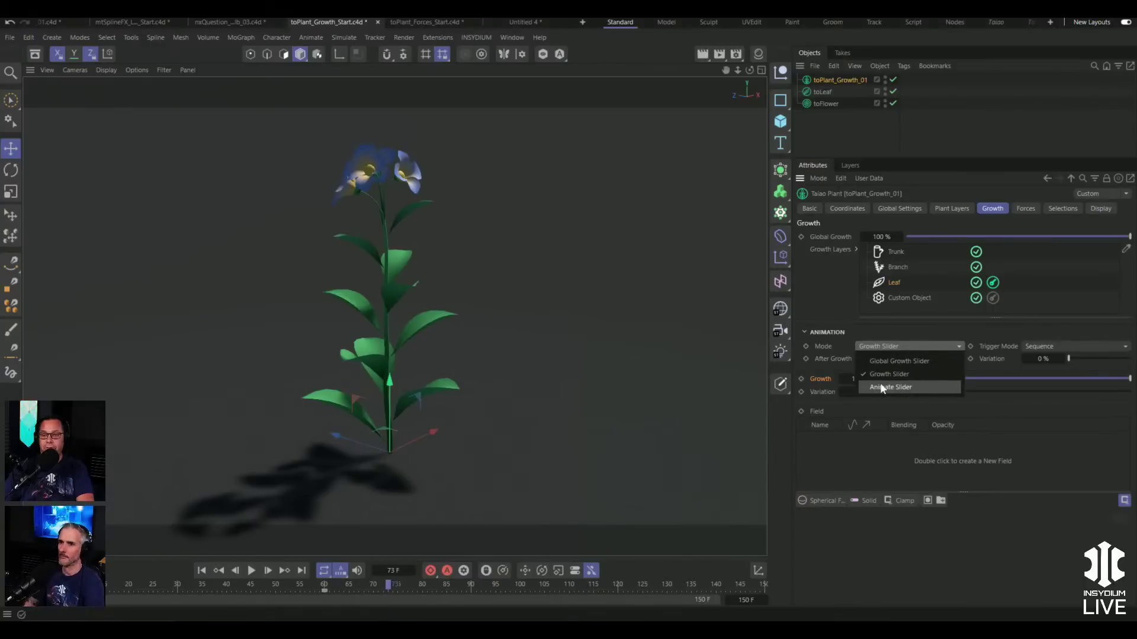
left_click(828, 359)
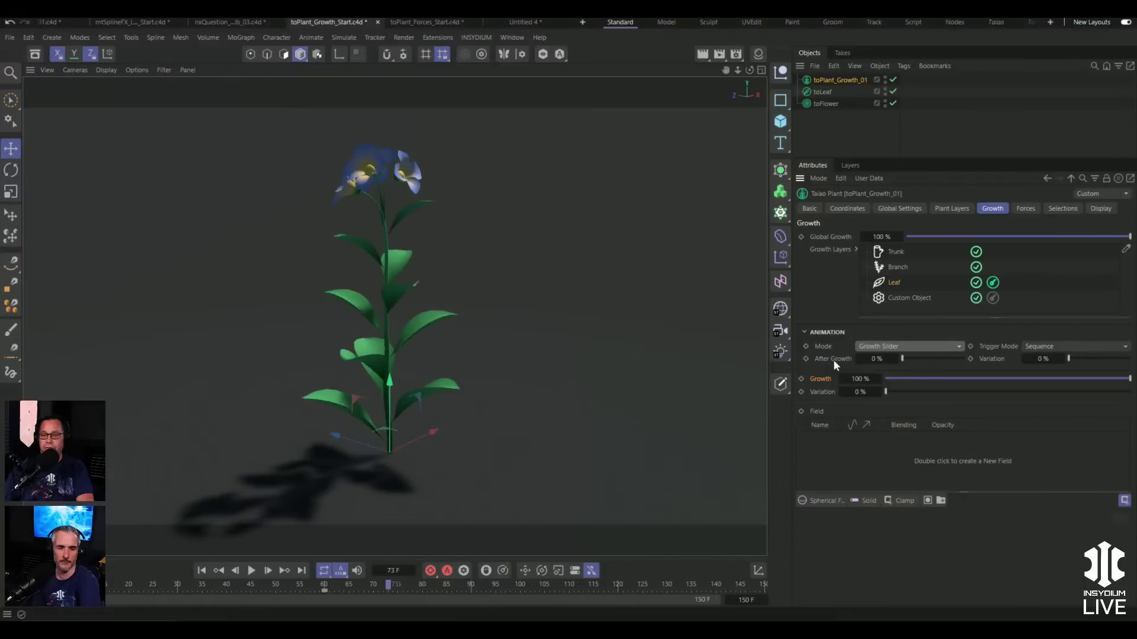
- Try the Animate Slider mode for the Leaf layer's animation, and switch it back to Growth Slider
left_click(874, 347)
left_click(879, 388)
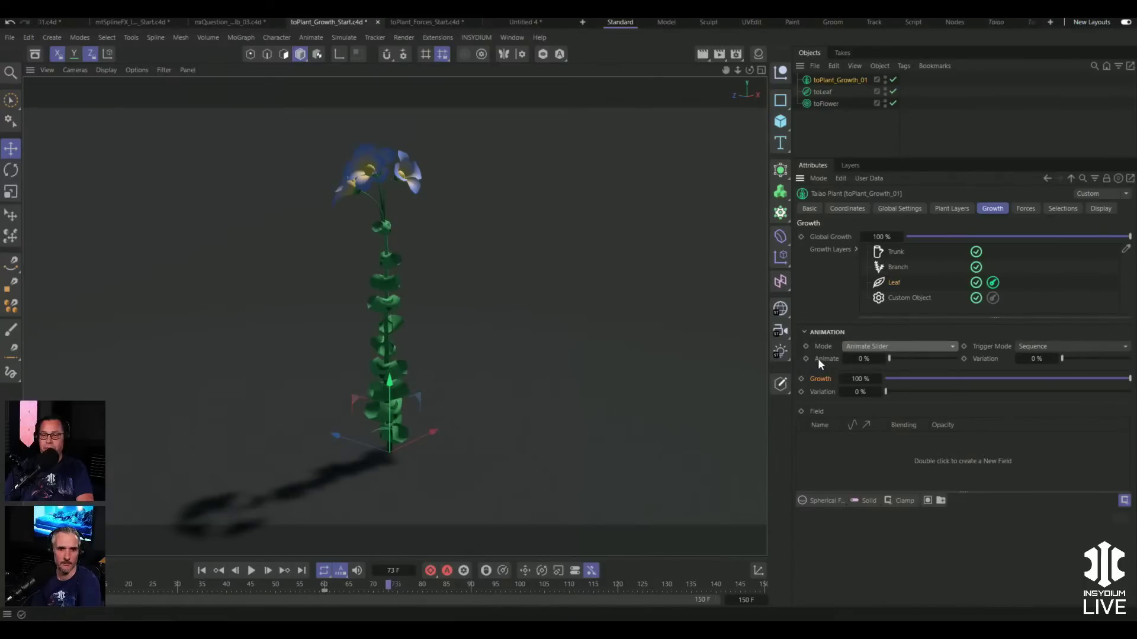
left_click(875, 346)
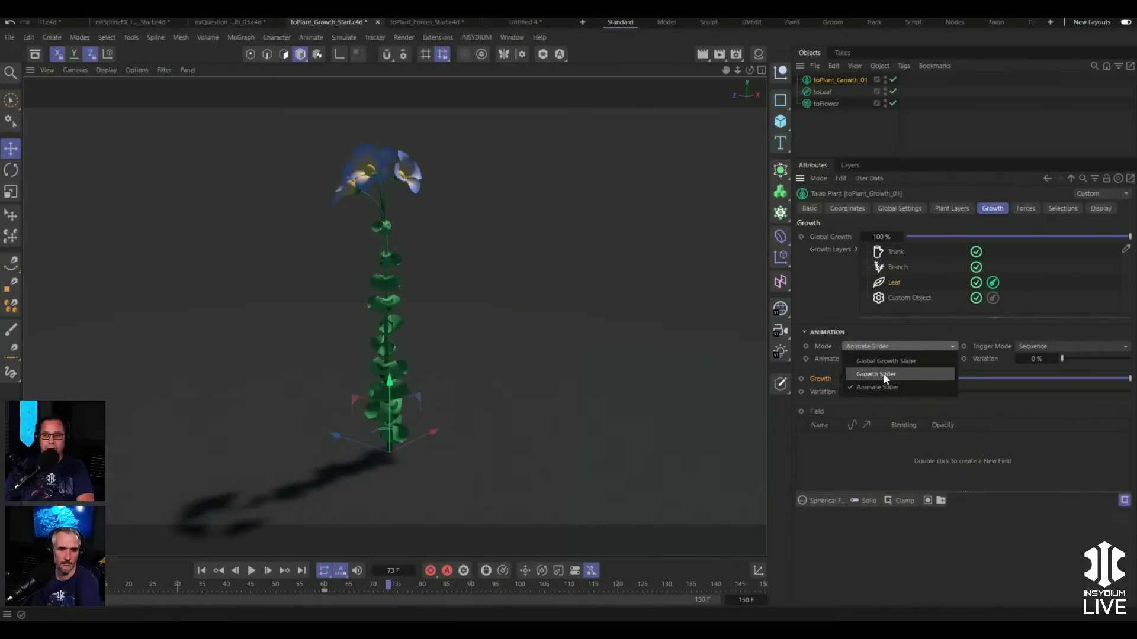
left_click(883, 374)
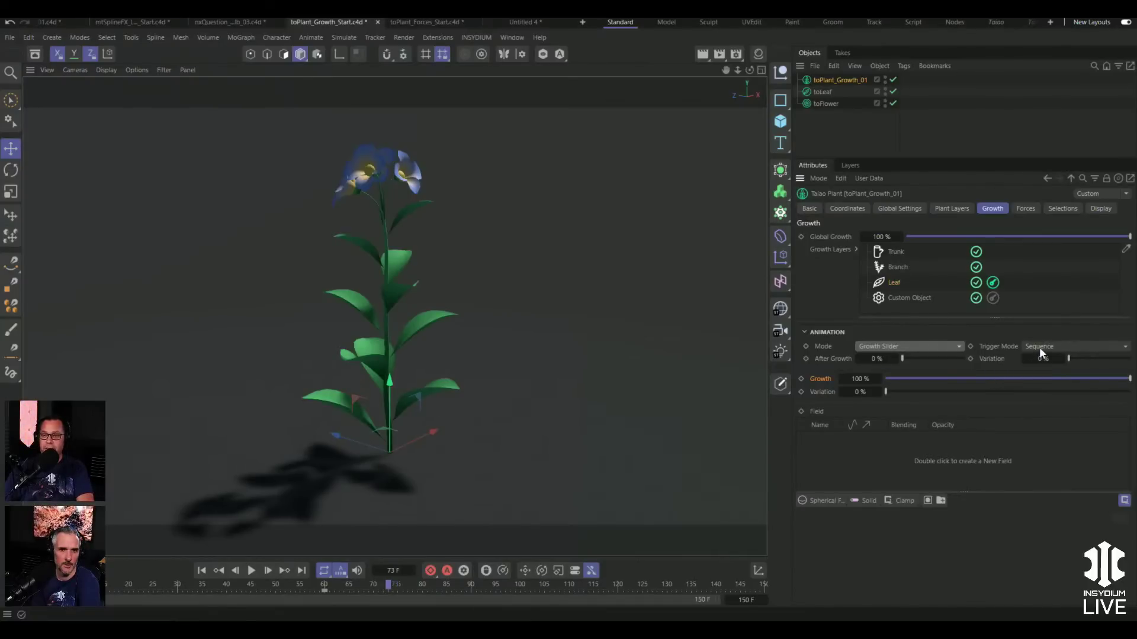
- Test the Leaf layer's Growth, set its Trigger Mode to Random, and test again, leaving Growth at 100%
left_click_drag(1131, 382, 974, 380)
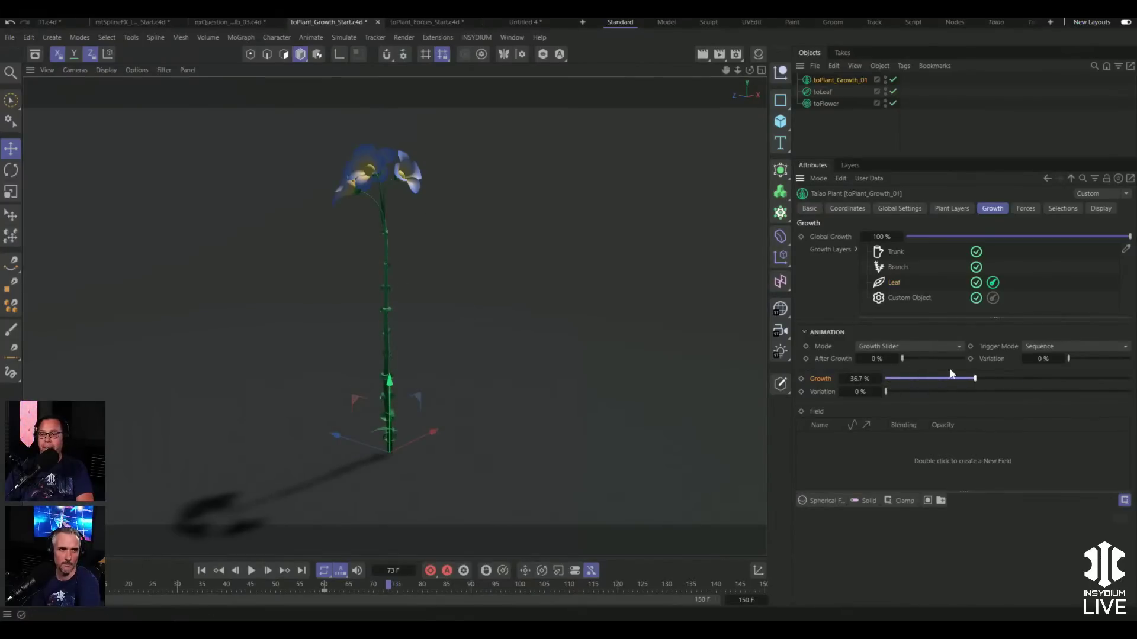
left_click_drag(971, 380, 1132, 379)
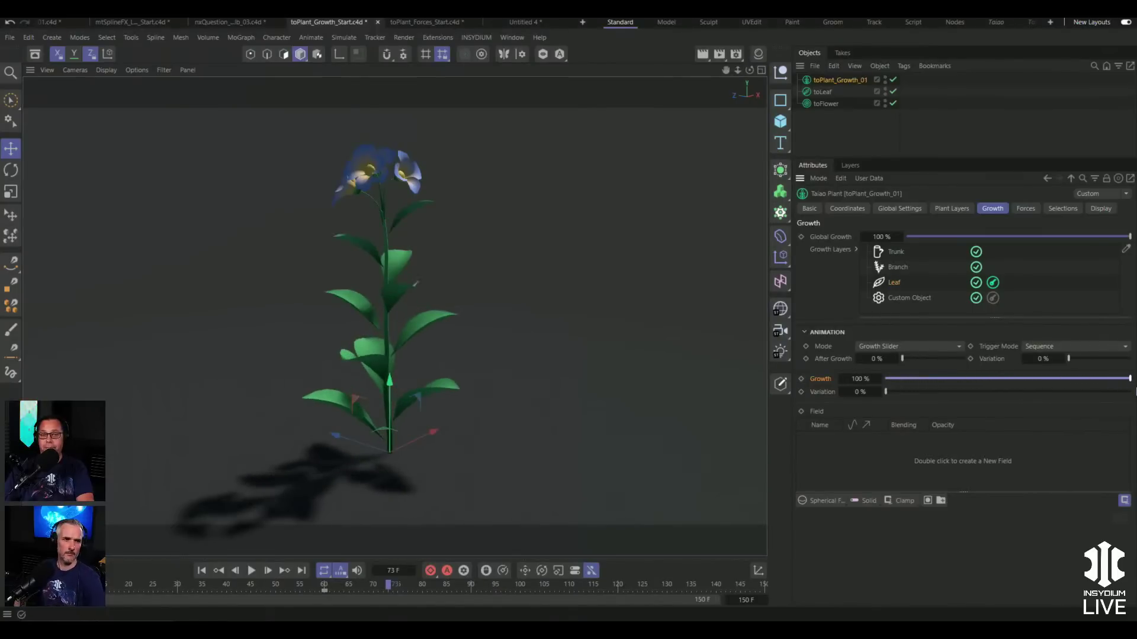
left_click(1060, 346)
left_click(1066, 367)
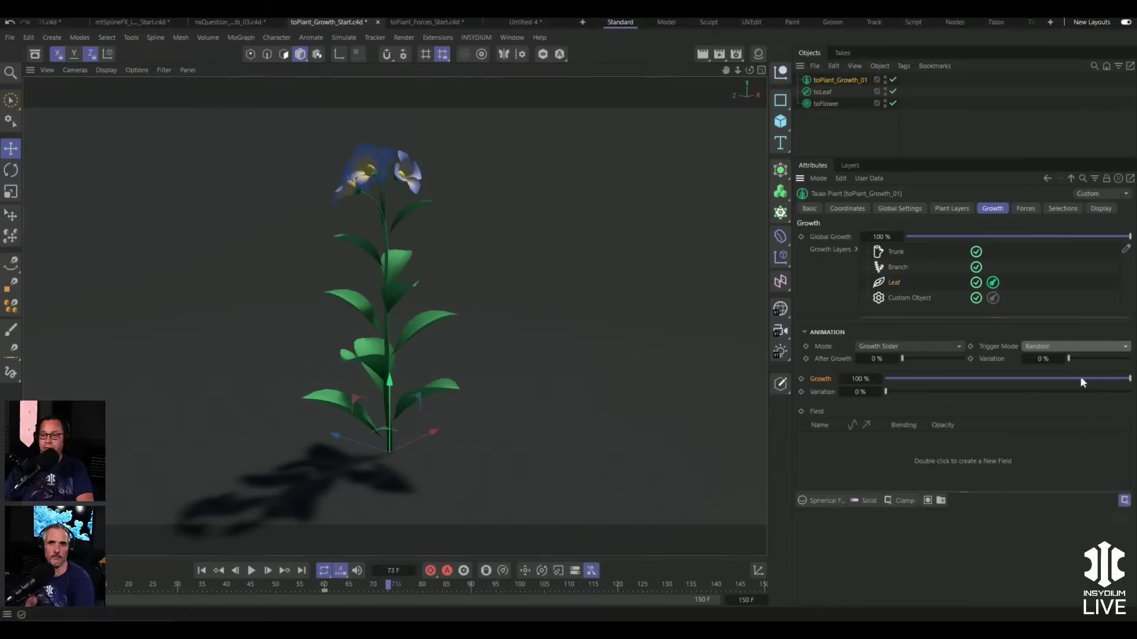
mouse_move(1121, 379)
left_mouse_down()
mouse_move(904, 376)
mouse_move(1132, 379)
left_mouse_up()
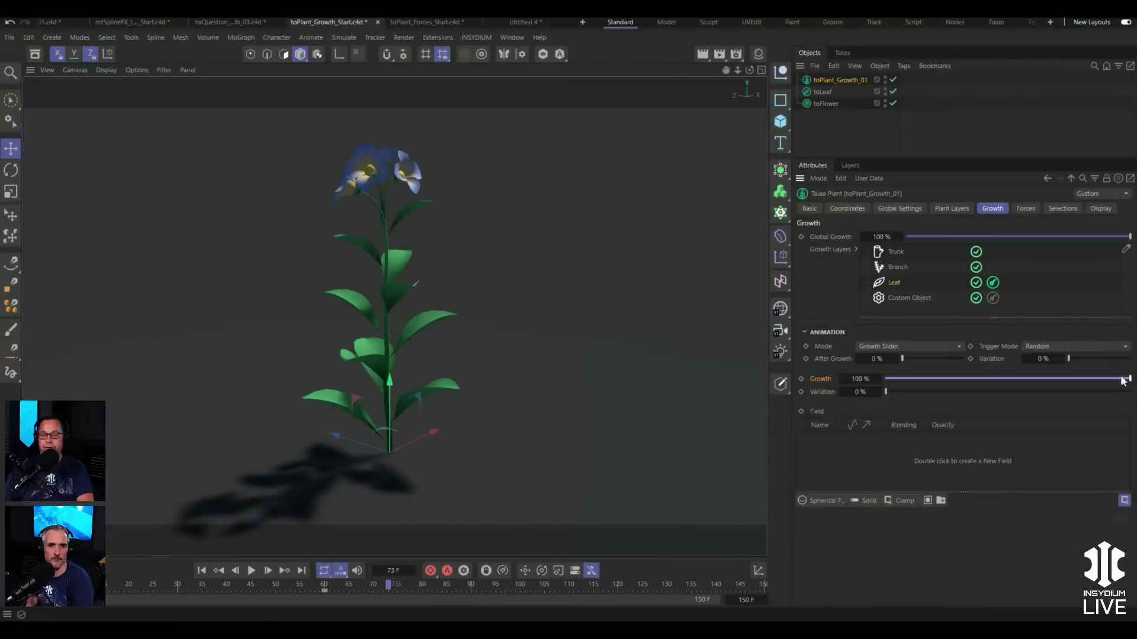
- Try the Leaf layer's Global Growth Slider mode with Global Growth, using the Random and Sequence trigger modes and leaving Global Growth at 100%
left_click(910, 347)
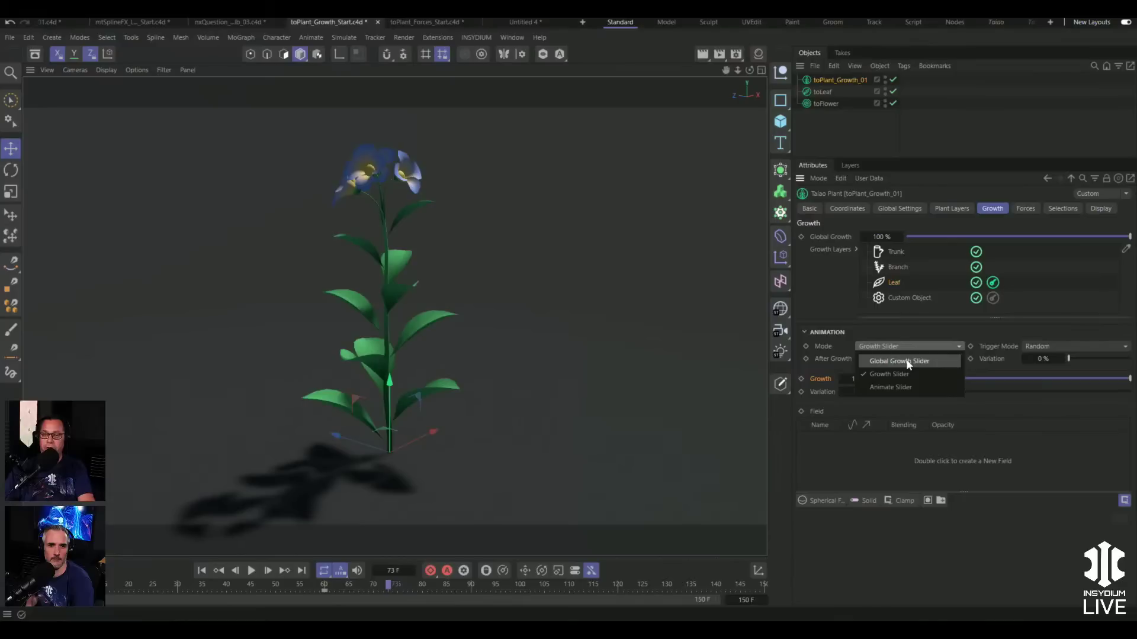
left_click(909, 362)
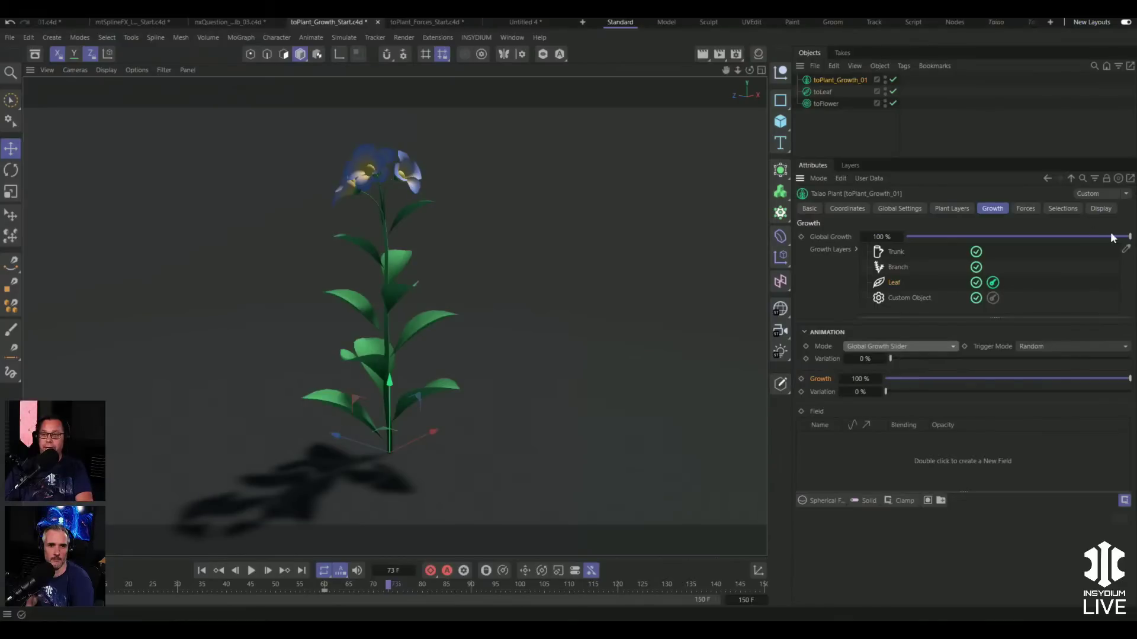
left_click(1129, 237)
mouse_move(1129, 236)
left_mouse_down()
mouse_move(943, 237)
mouse_move(1128, 235)
left_mouse_up()
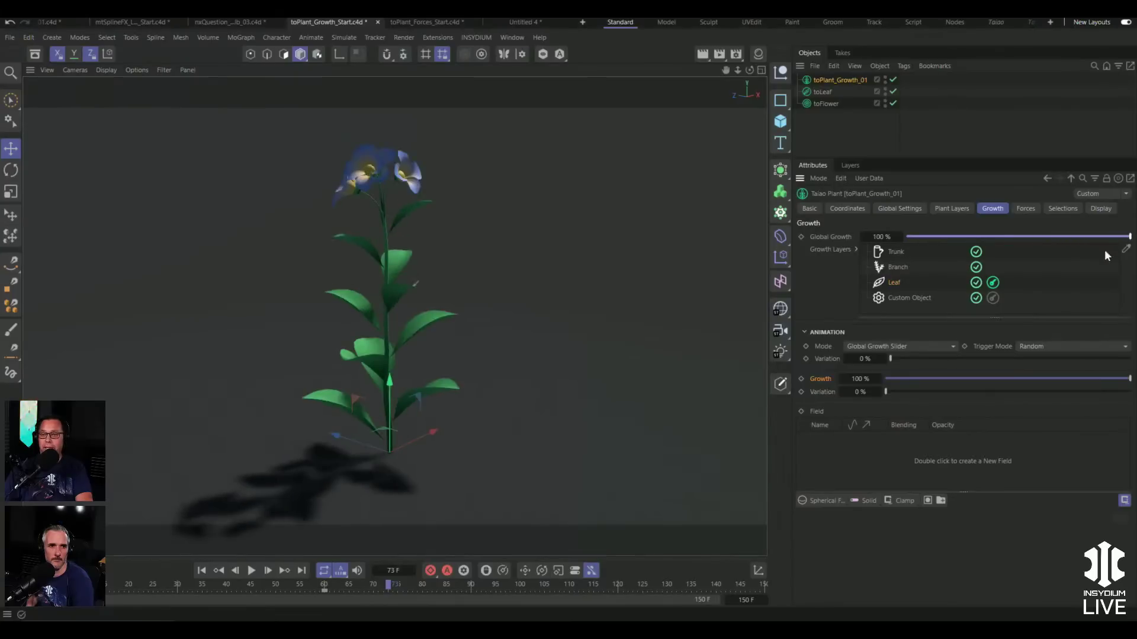
left_click(1030, 345)
left_click(1042, 373)
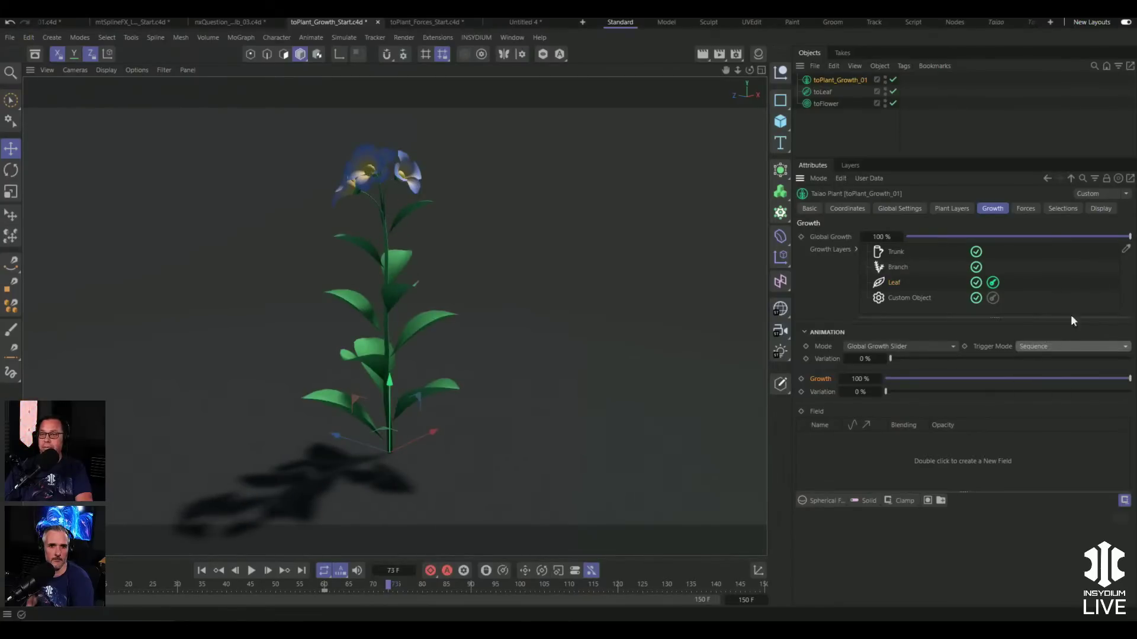
mouse_move(1128, 236)
left_mouse_down()
mouse_move(848, 231)
mouse_move(960, 223)
mouse_move(1134, 235)
left_mouse_up()
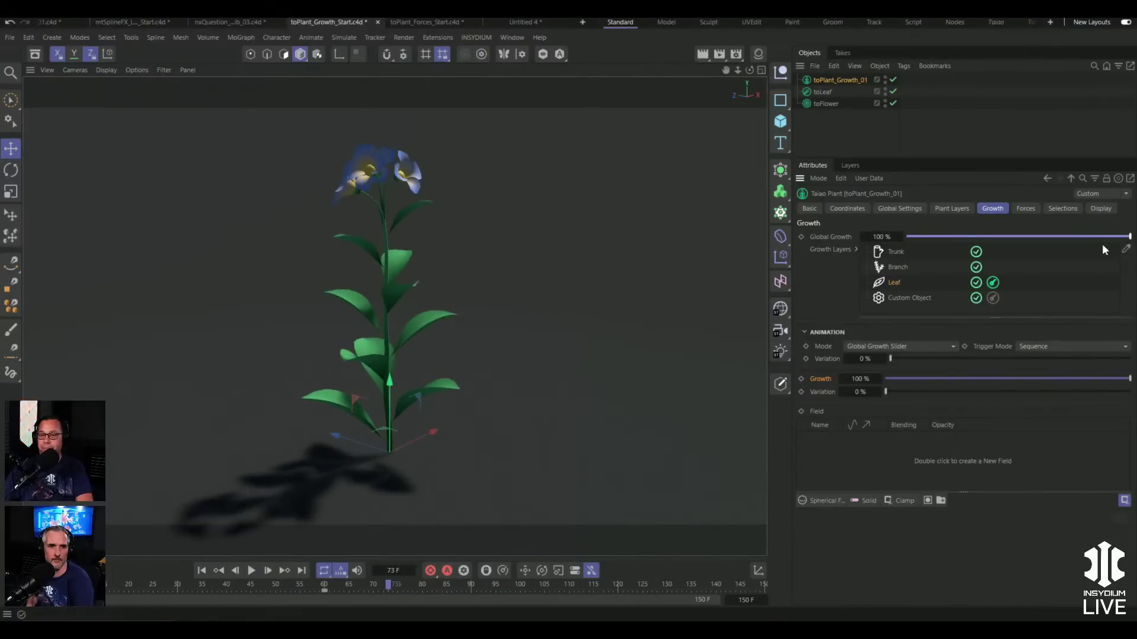
- Try the Leaf layer's Animate Slider mode with Animate at 100% and Variation at 21.6%, testing Growth and returning it to 100%
left_click(887, 345)
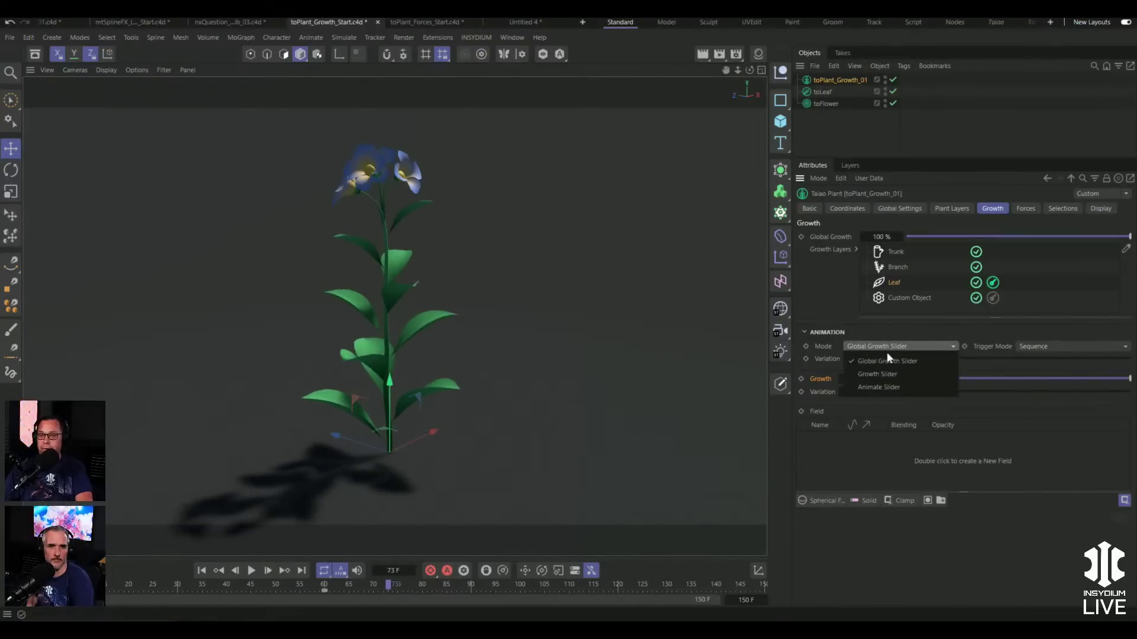
left_click(880, 388)
left_click_drag(888, 355, 1016, 363)
left_click(1075, 357)
mouse_move(1126, 379)
left_mouse_down()
mouse_move(934, 374)
mouse_move(1133, 376)
left_mouse_up()
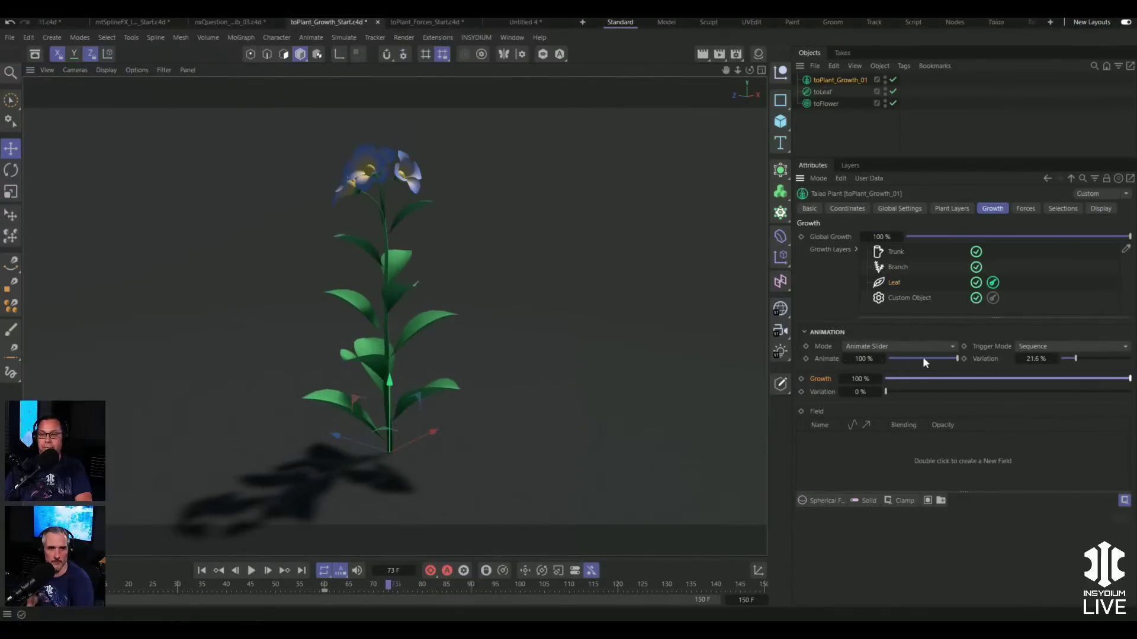
- Set the Leaf layer's Mode to Growth Slider with After Growth 50% and Variation 0%, and test its Growth, leaving it at 100%
left_click(868, 349)
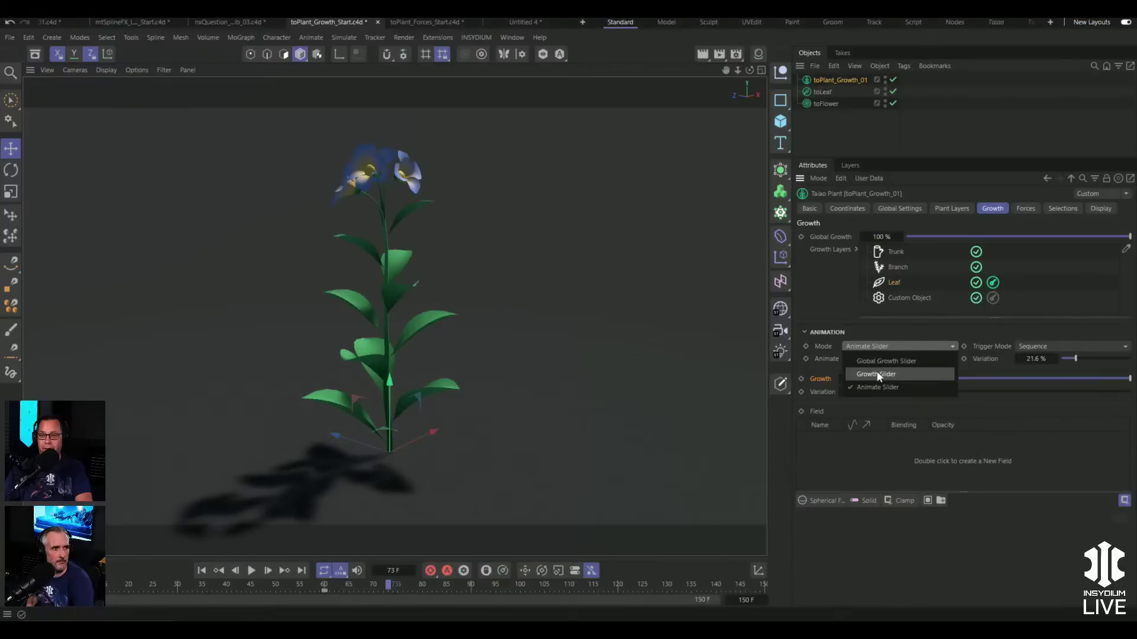
left_click(871, 372)
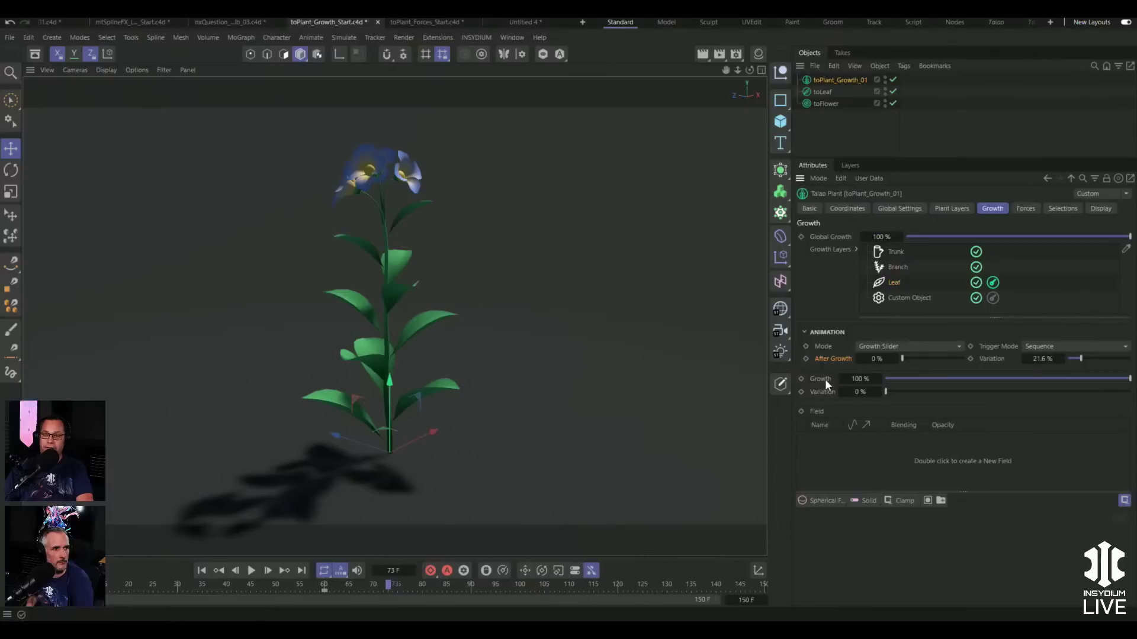
double_click(877, 358)
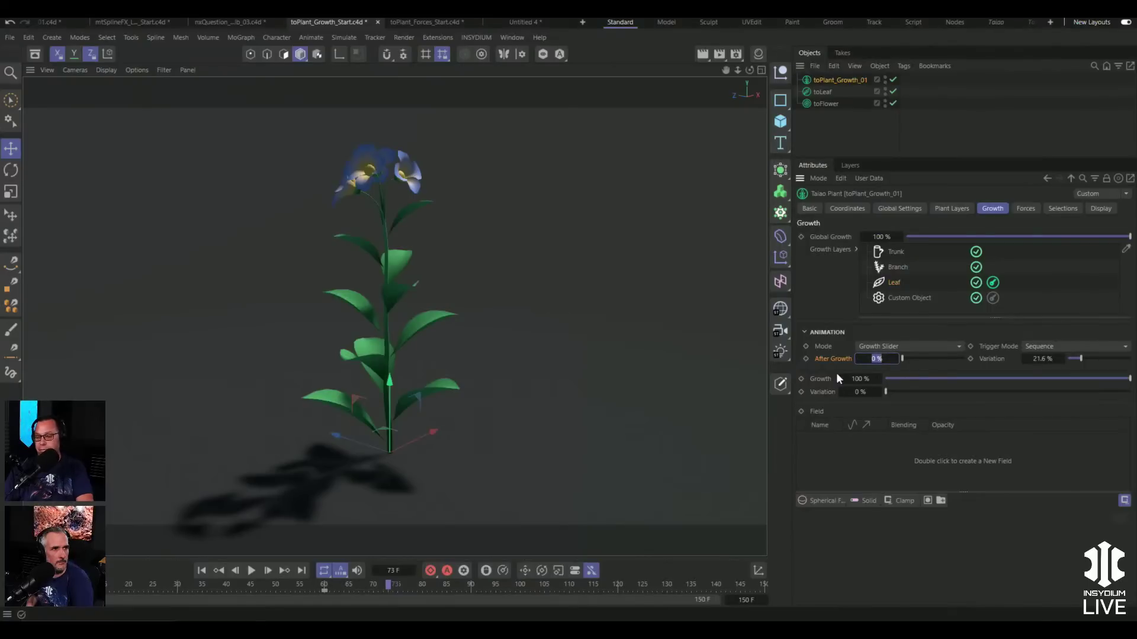
type("50")
key("Return")
left_click_drag(1081, 359, 1068, 354)
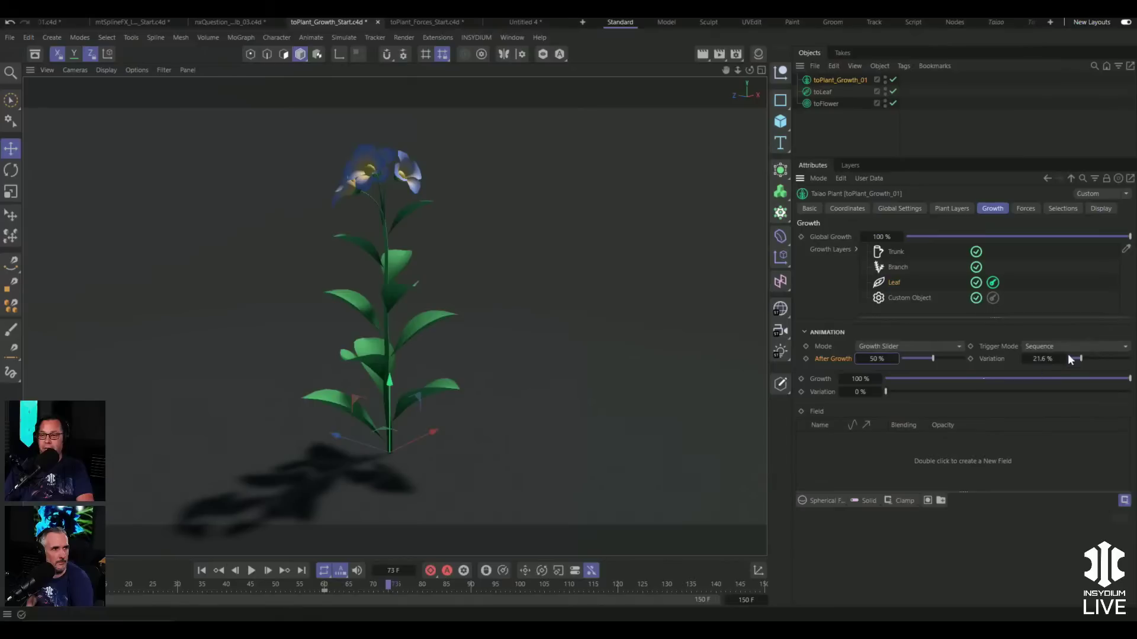
left_click_drag(993, 379, 1136, 382)
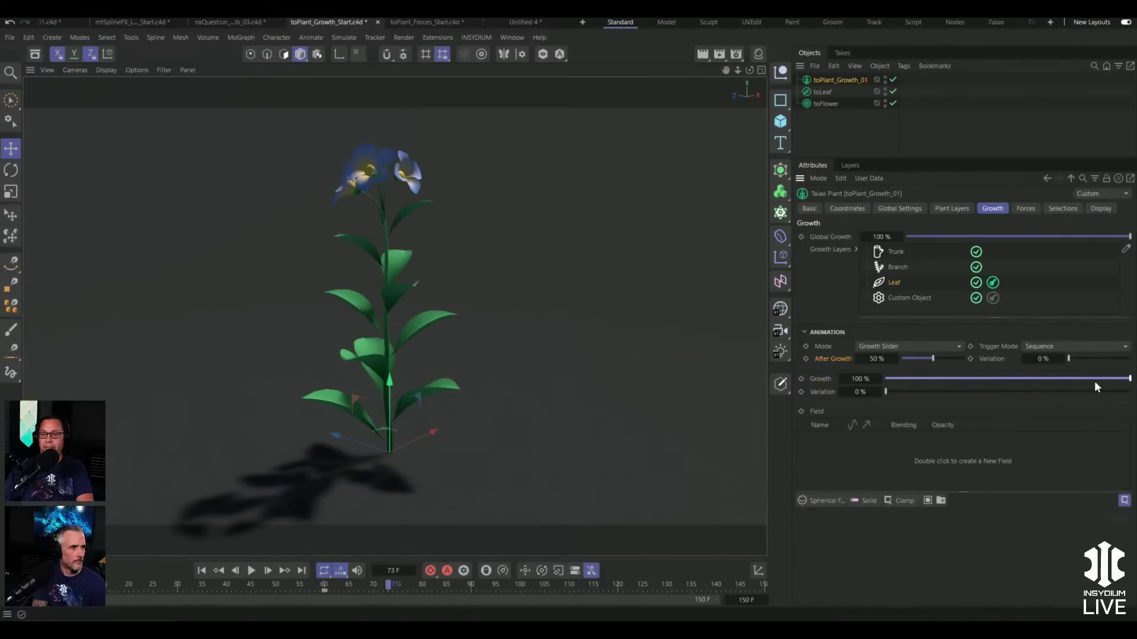
- Turn on and test animation for the Custom Object layer, and set the Trigger Mode to Field for both the Leaf and Custom Object layers
left_click(992, 298)
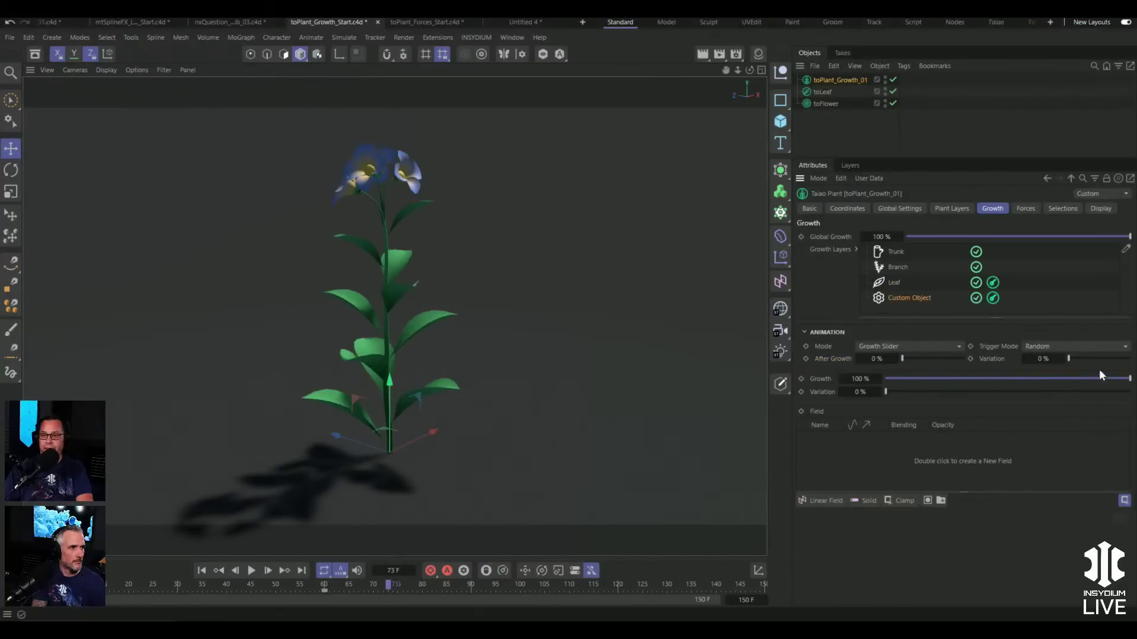
left_click_drag(1067, 378, 1130, 376)
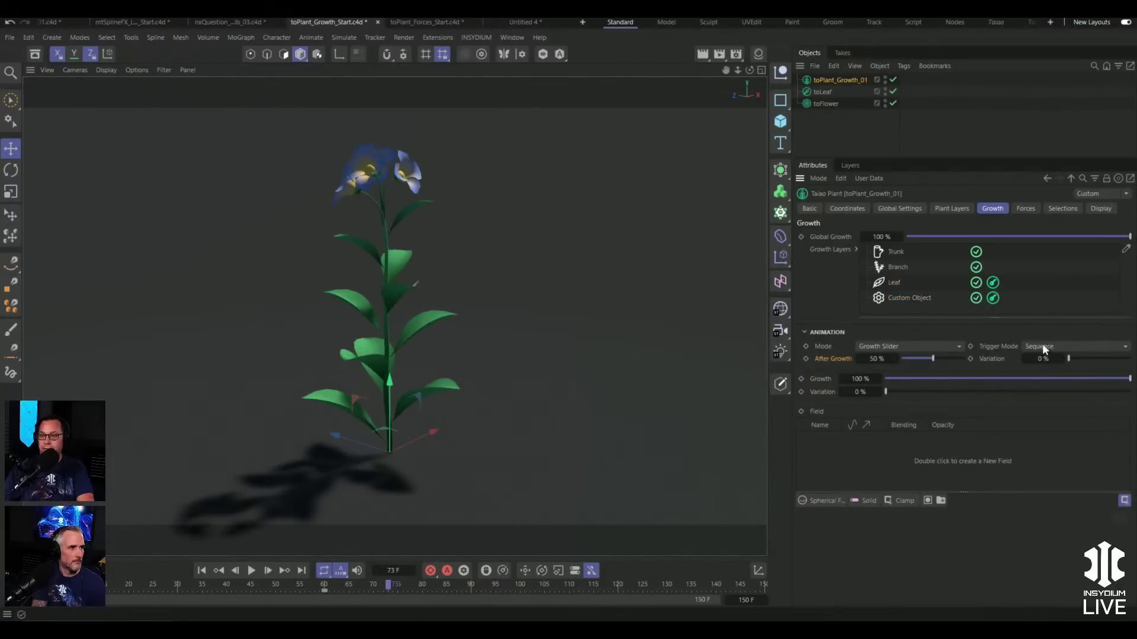
left_click(1075, 347)
left_click(1046, 388)
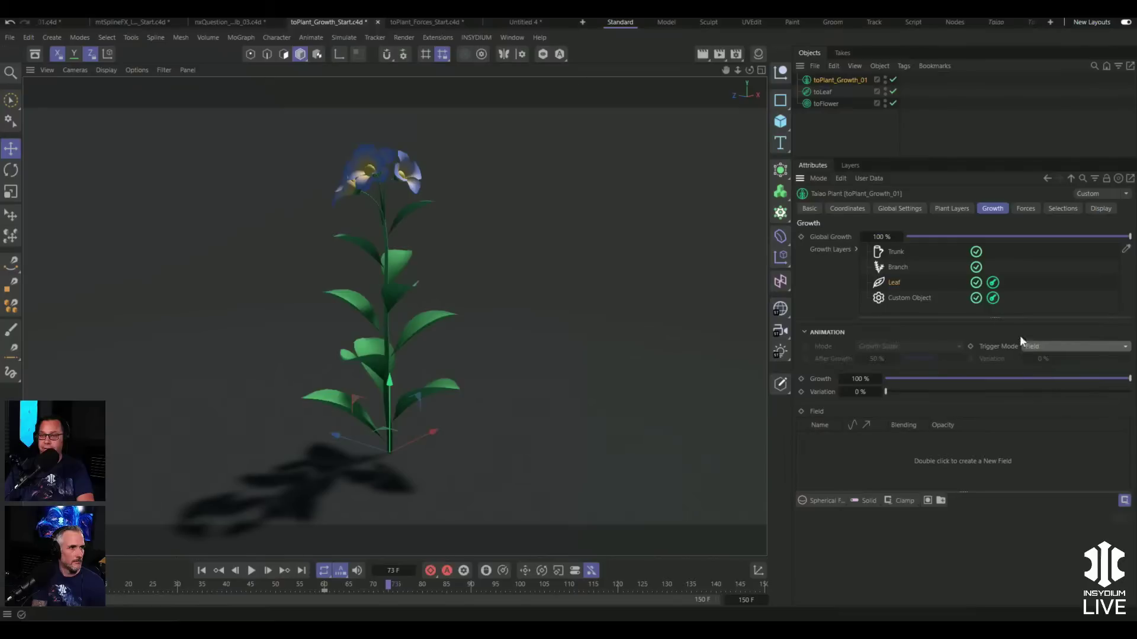
left_click(893, 297)
left_click(1061, 347)
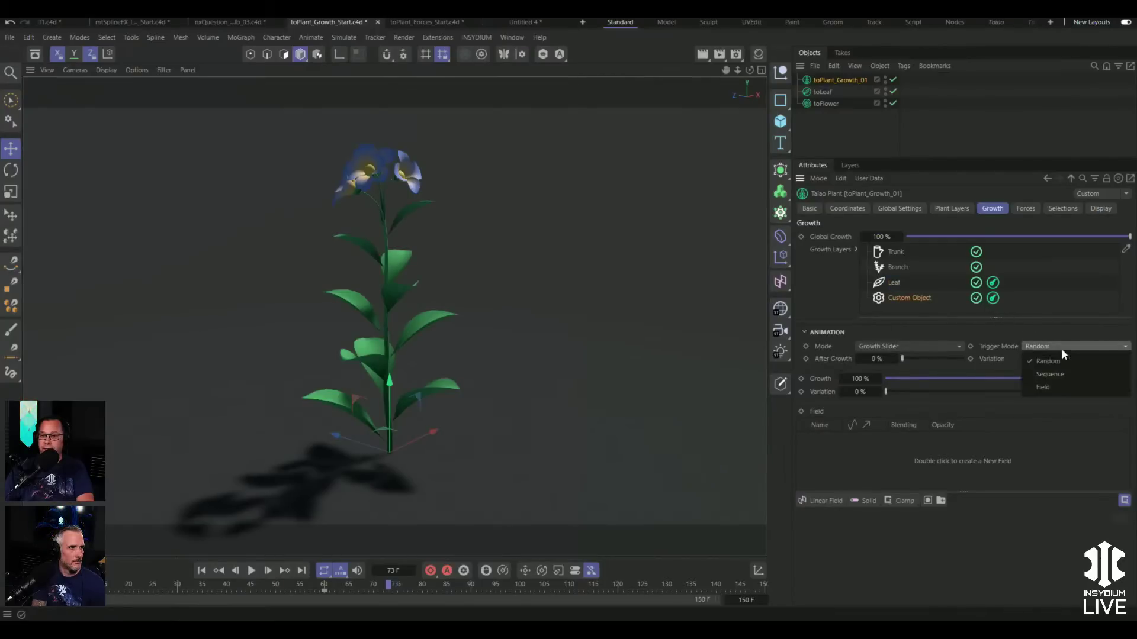
left_click(1048, 384)
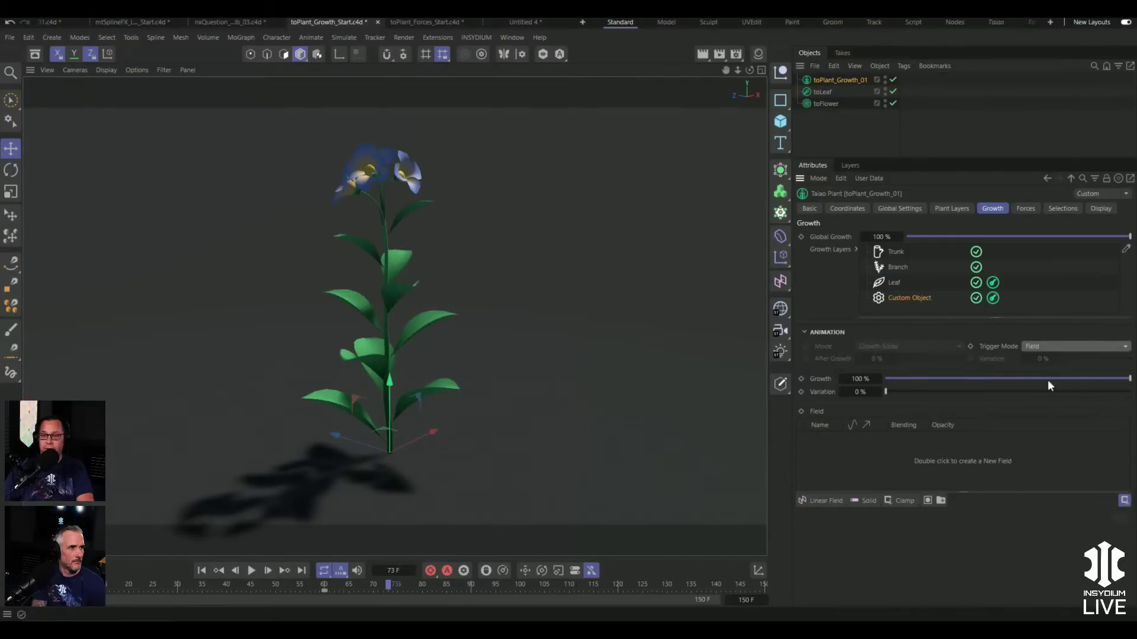
- Add a Spherical Field to the Leaf layer and assign the same field to the Custom Object layer
left_click(895, 283)
left_click(818, 500)
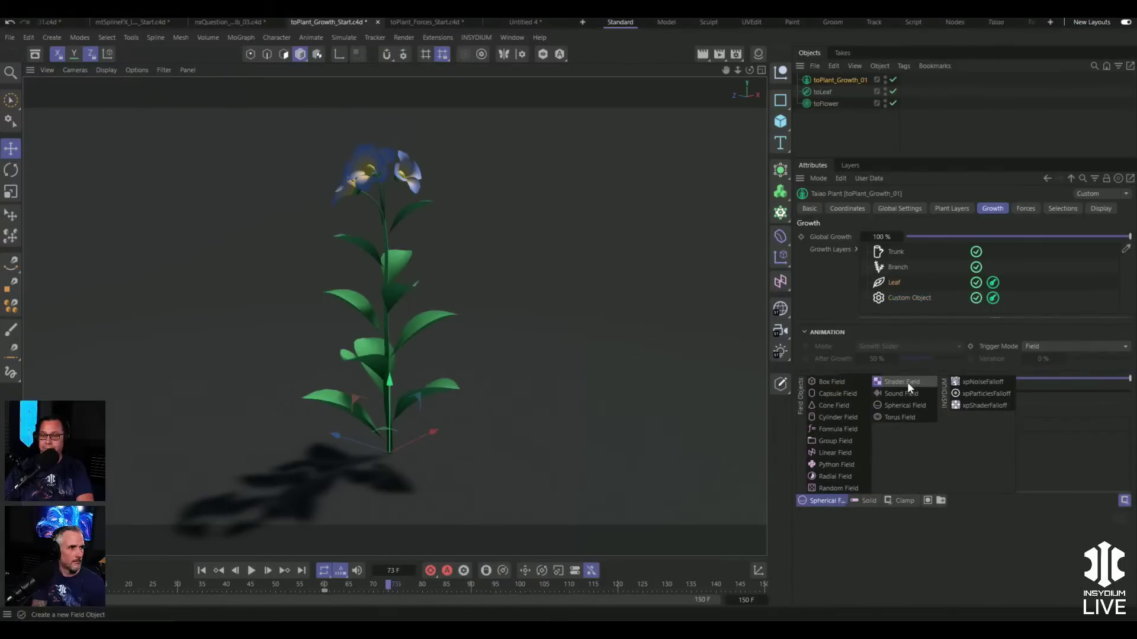
left_click(902, 400)
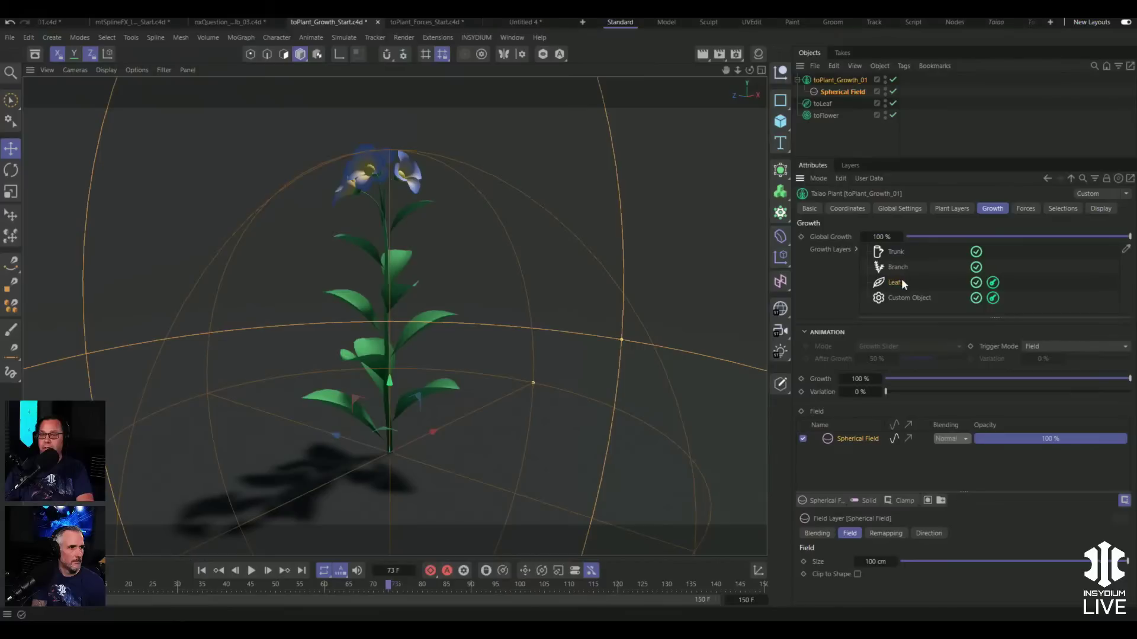
left_click(900, 293)
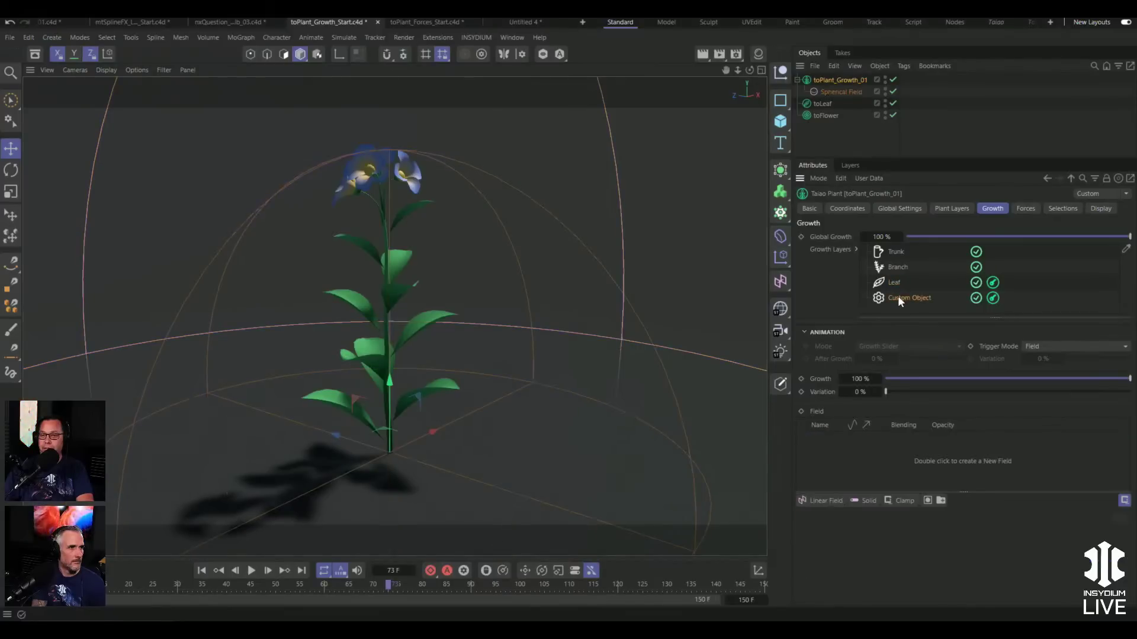
left_click_drag(847, 92, 840, 444)
- Move the Spherical Field vertically to test how it triggers the leaf and flower animation, leave it raised above the plant's base, and deselect it
left_click(841, 91)
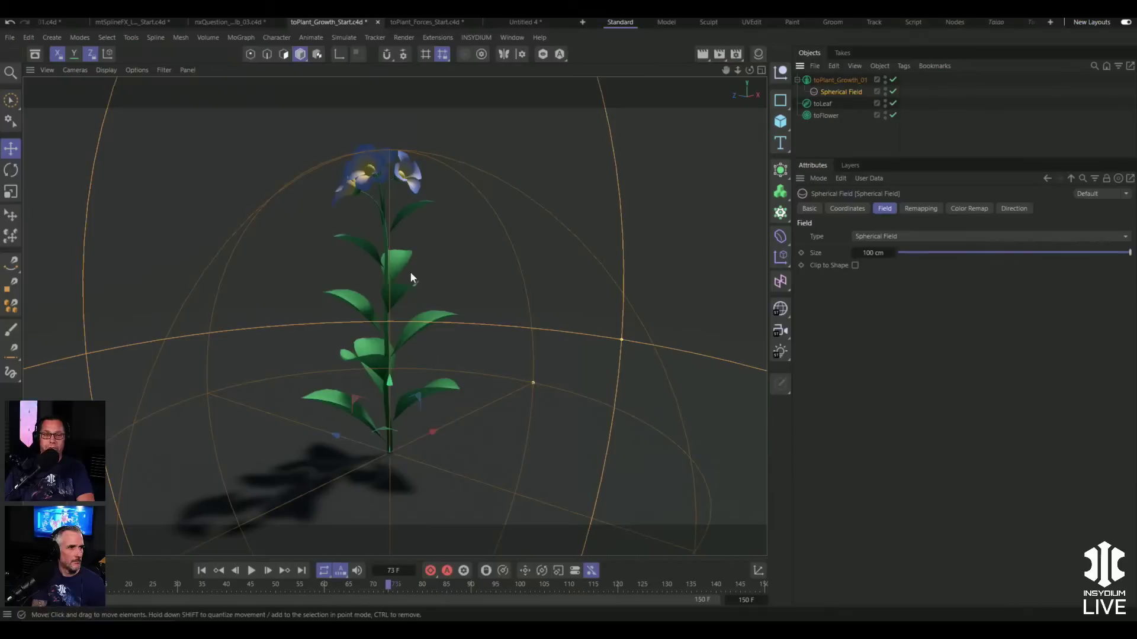
left_click_drag(386, 382, 374, 283)
left_click_drag(489, 283, 432, 280, "alt")
left_click(820, 127)
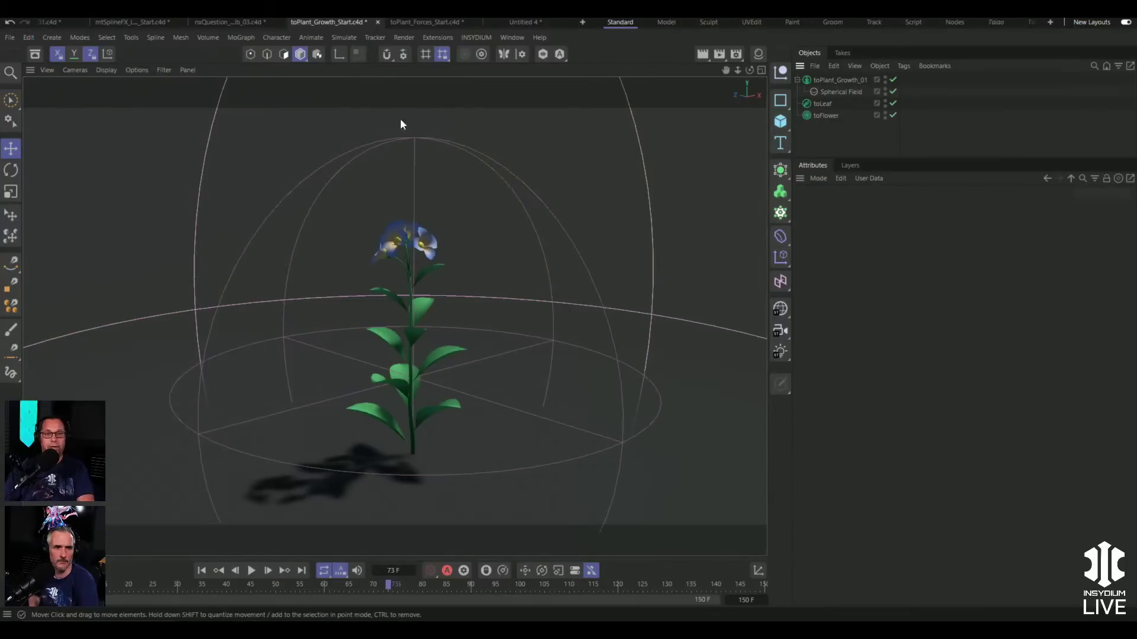
- Switch to the toPlant_Forces_Start.c4d scene and review the Branch and Leaf layers of the toPlant_Forces object
left_click(412, 20)
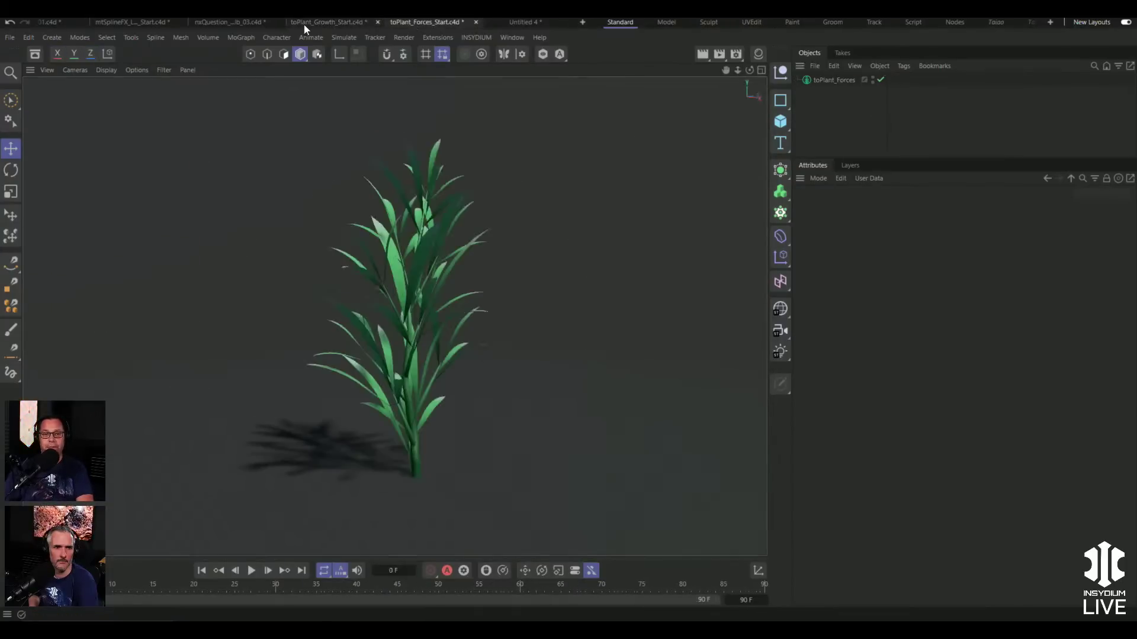
left_click(832, 79)
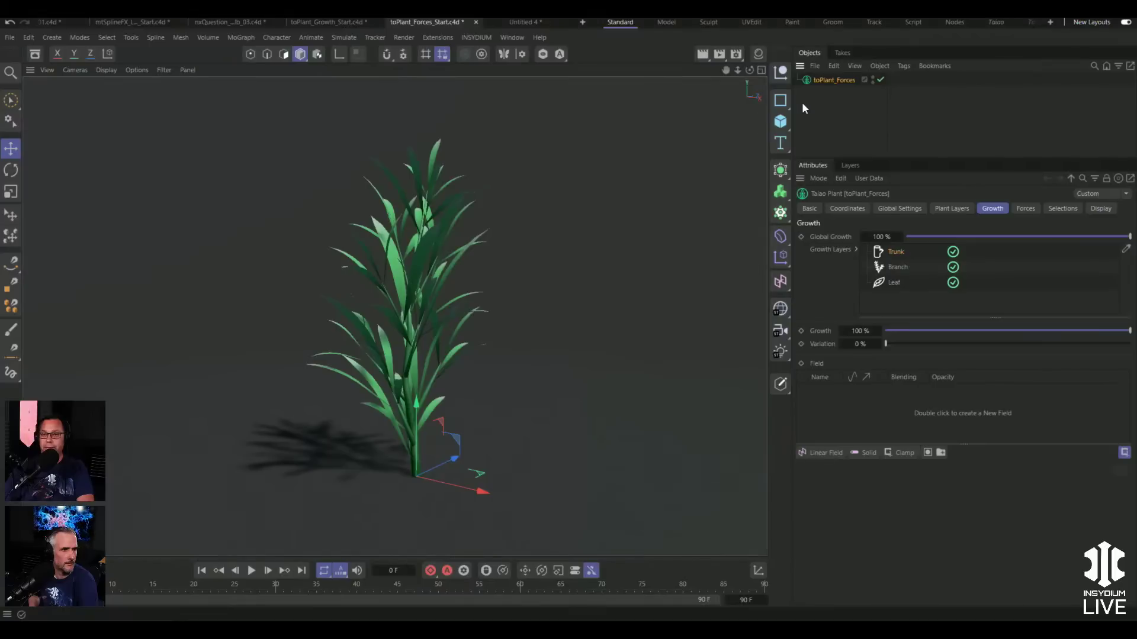
left_click(950, 209)
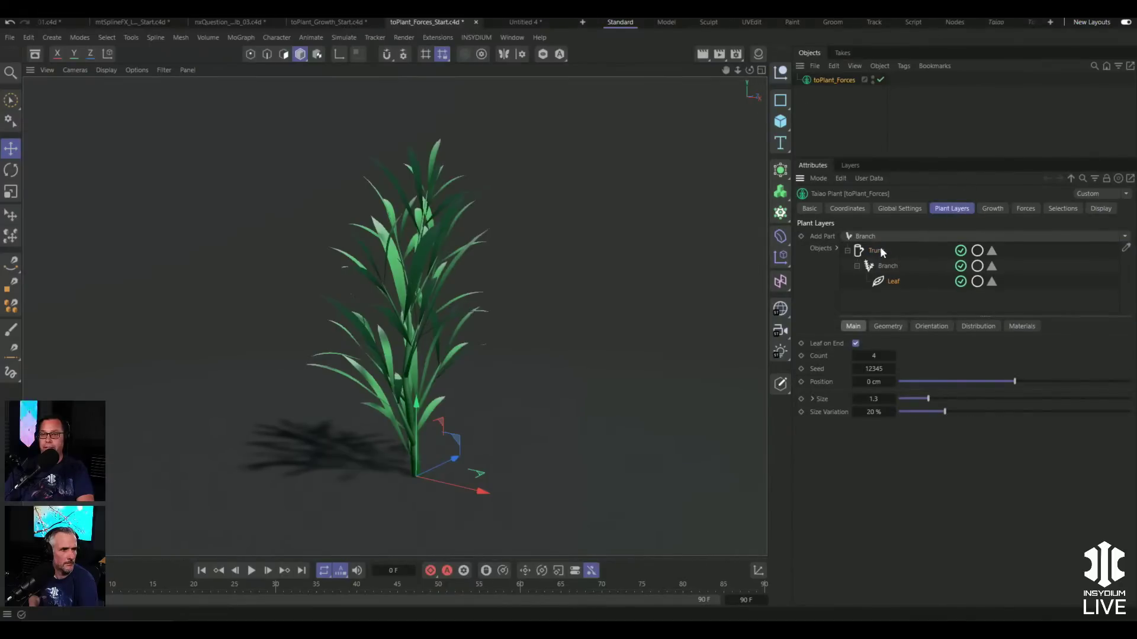
left_click(887, 266)
left_click(896, 283)
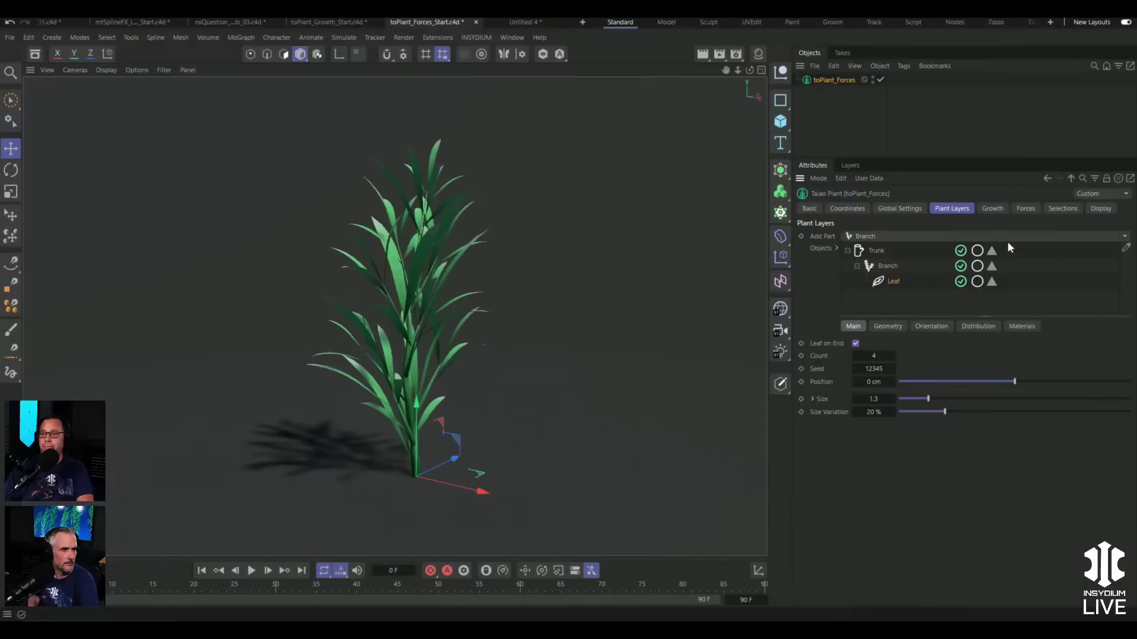
- Show the plant's Forces settings in an enlarged attributes area and review the Trunk and Branch level options
left_click(1027, 209)
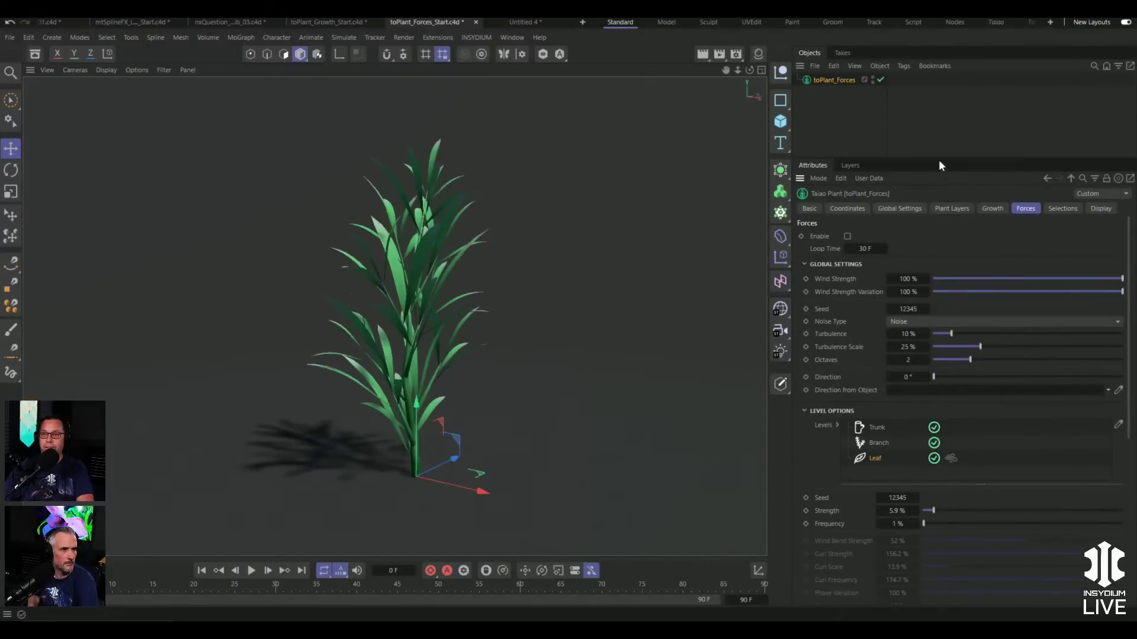
left_click_drag(939, 155, 939, 91)
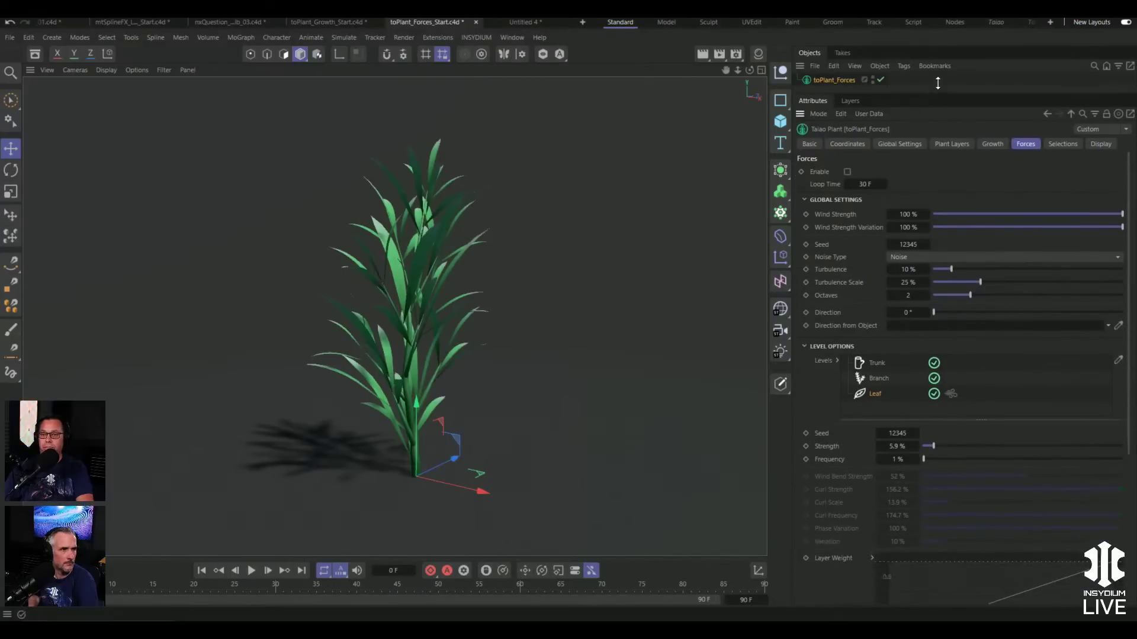
left_click(880, 364)
left_click(879, 383)
left_click(876, 363)
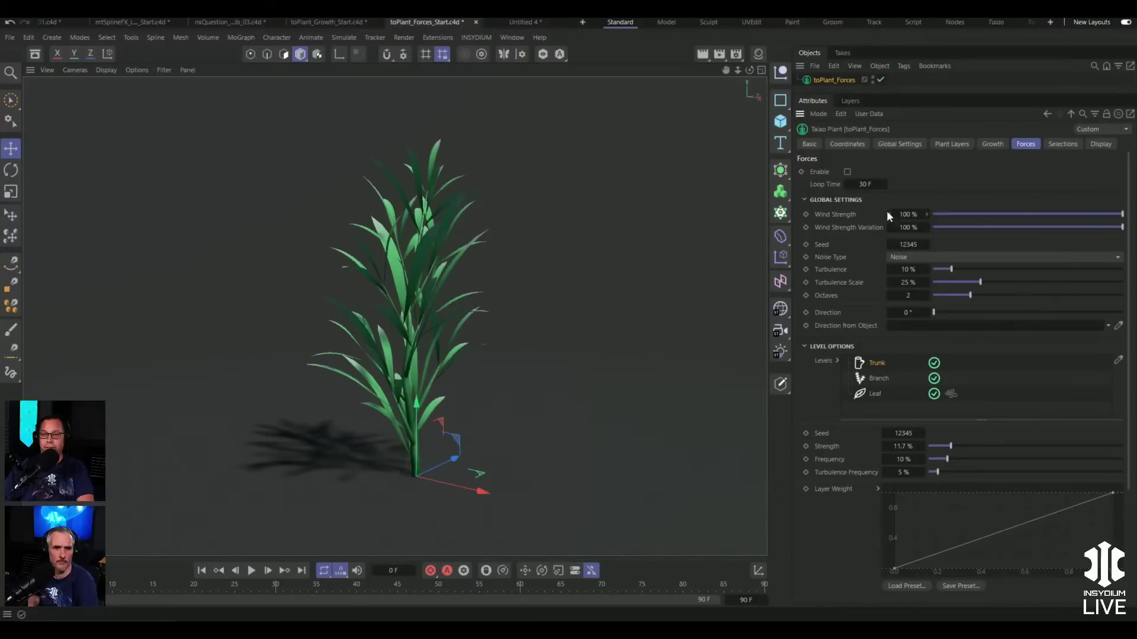
- Enable forces on the plant and play the animation to preview the wind movement, stopping at frame 52
left_click(848, 172)
left_click(249, 570)
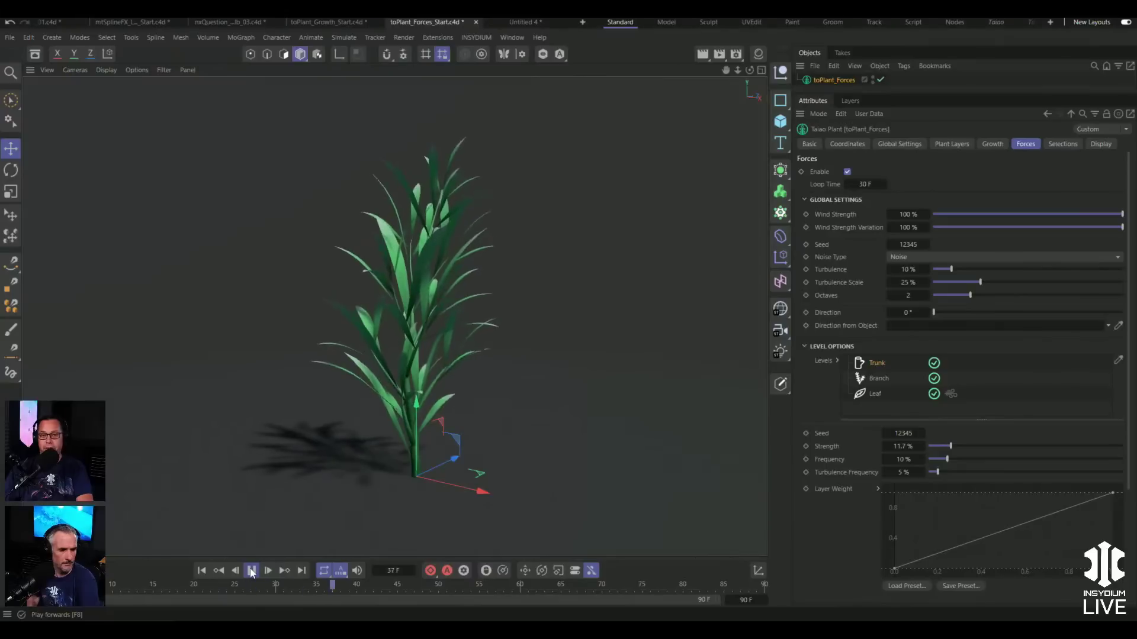
left_click(251, 571)
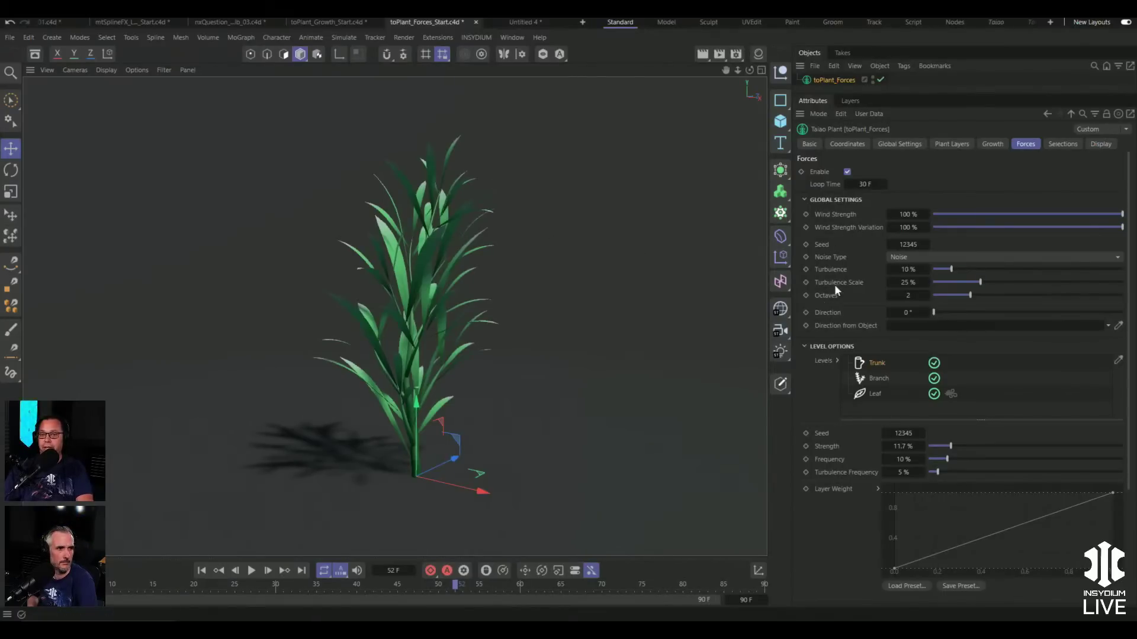
- Collapse the forces' Global Settings and disable the plant's Leaf layer to leave only the trunk and branches
left_click(804, 200)
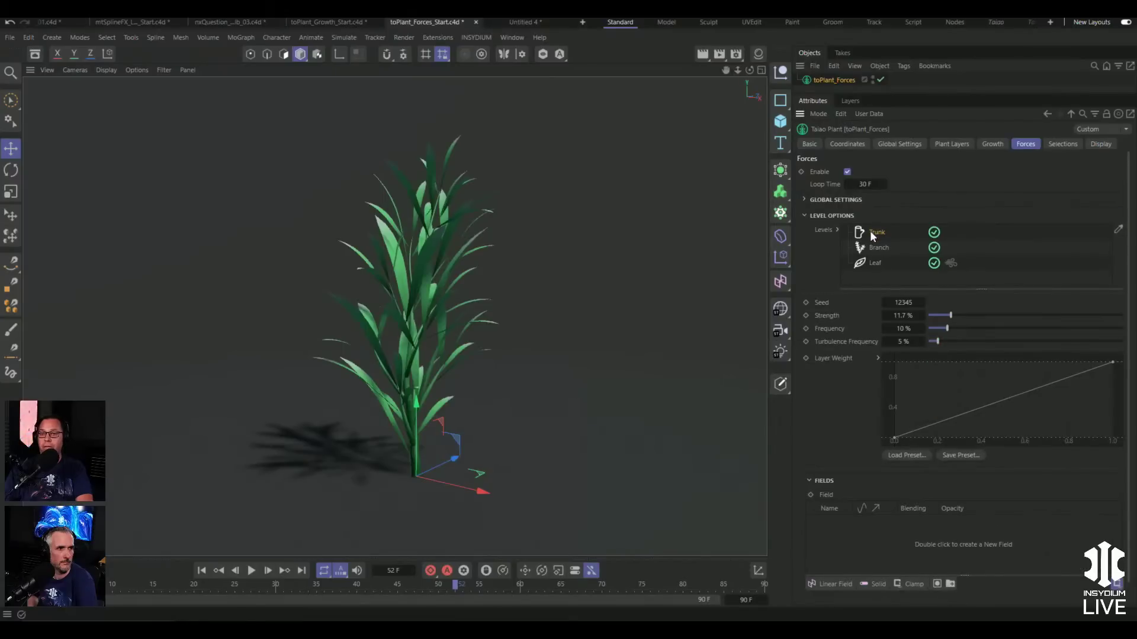
left_click(945, 142)
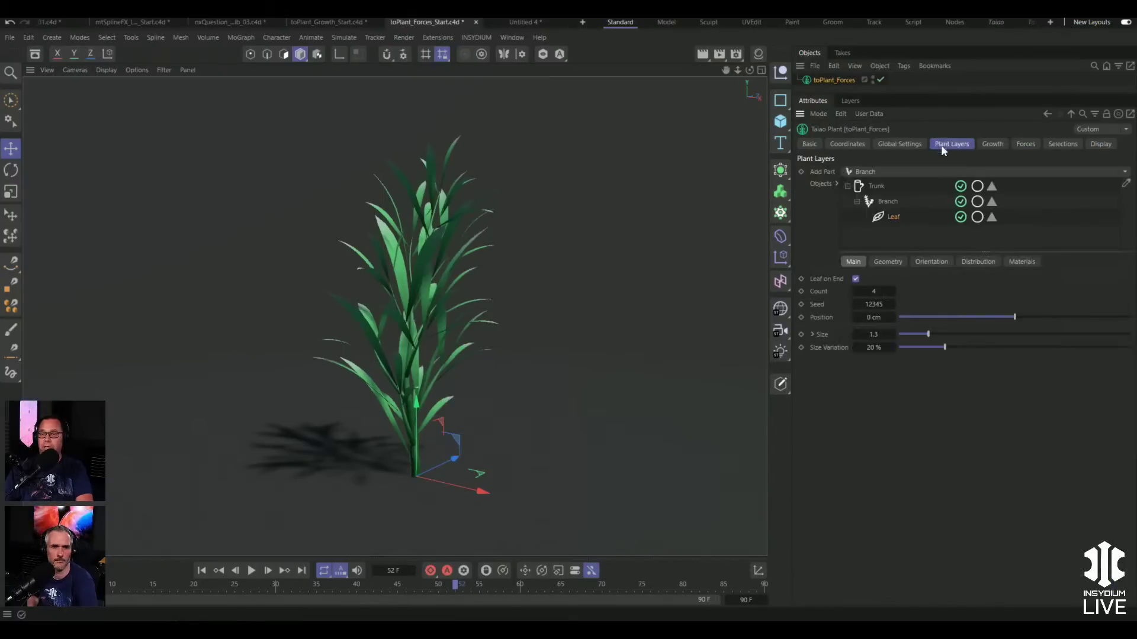
left_click(960, 216)
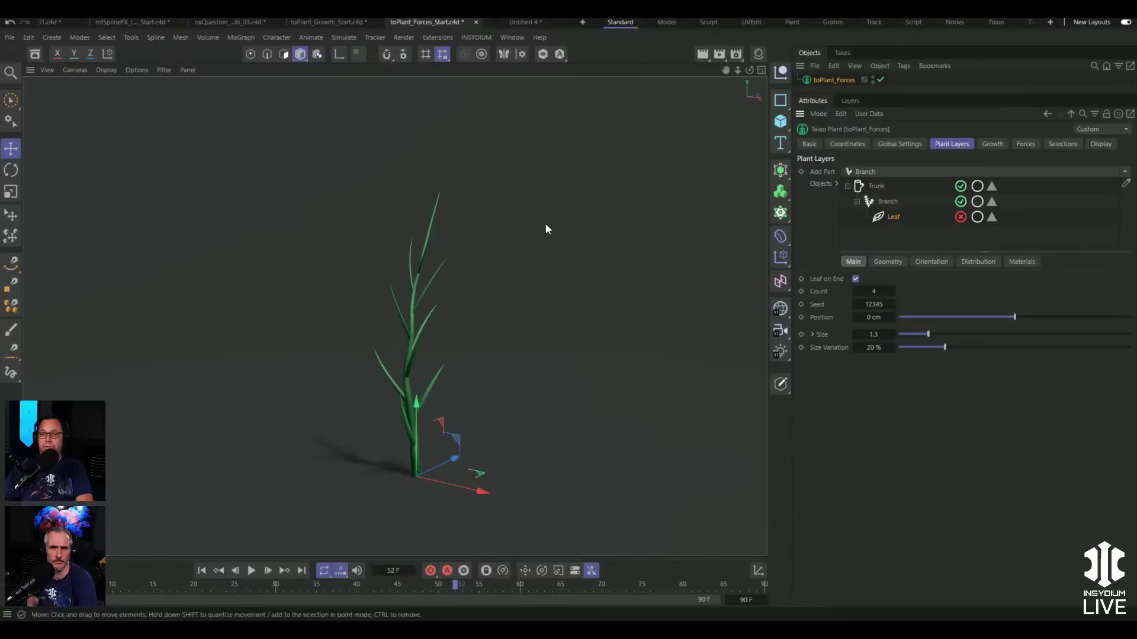
left_click(1002, 144)
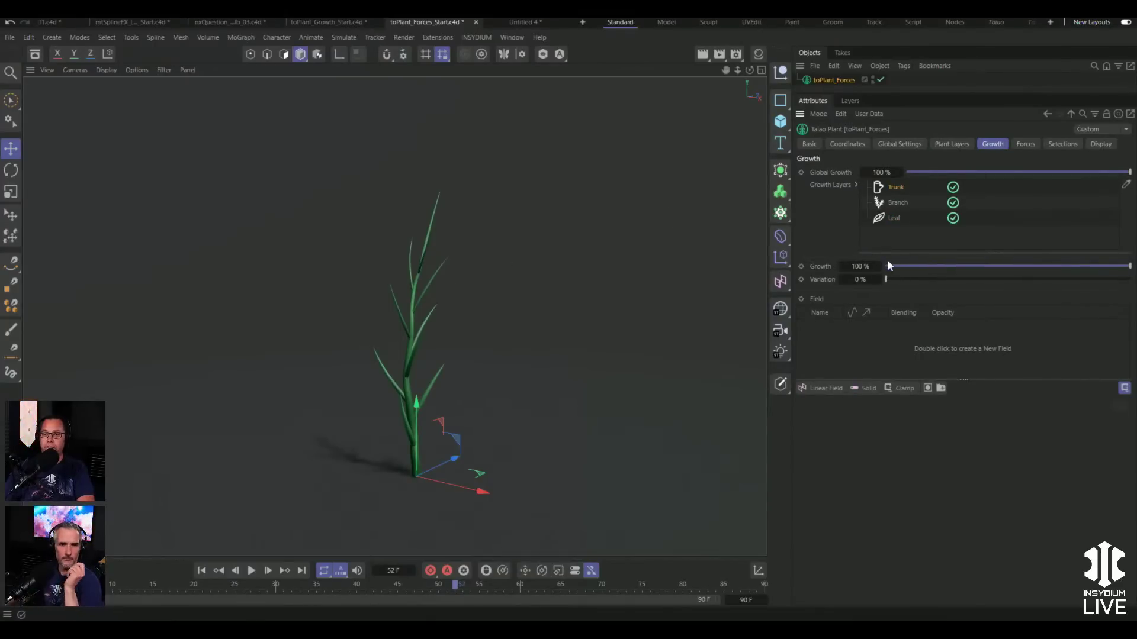
- With the animation playing, raise the plant's force Strength to 118.9% on the Trunk level and 98% on the Branch level
left_click(1025, 144)
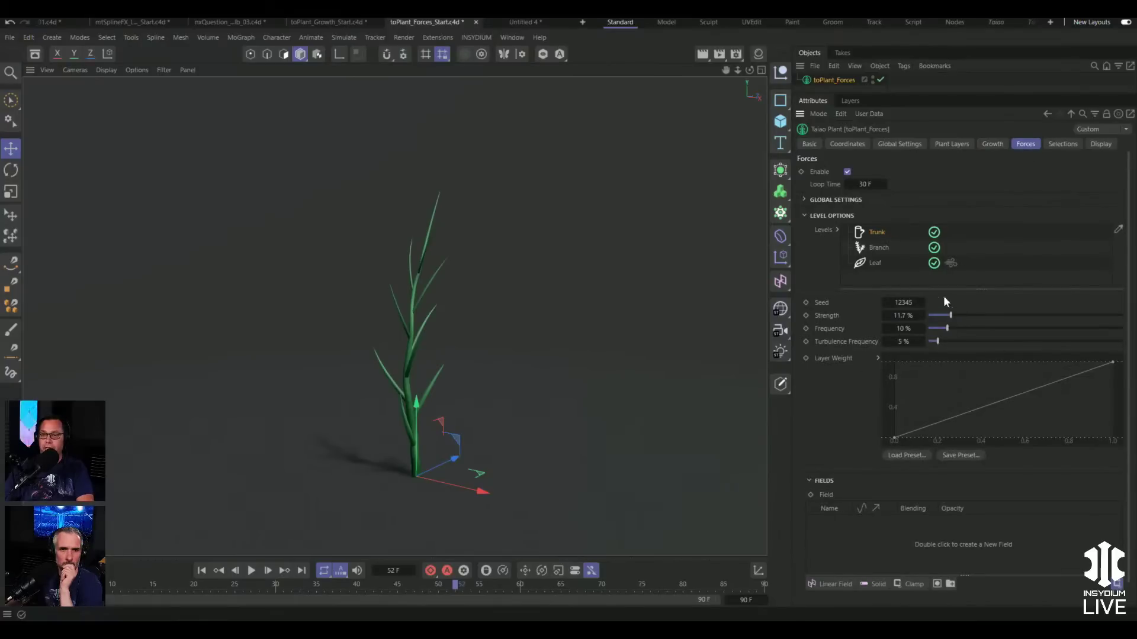
left_click_drag(950, 313, 1111, 328)
left_click(251, 570)
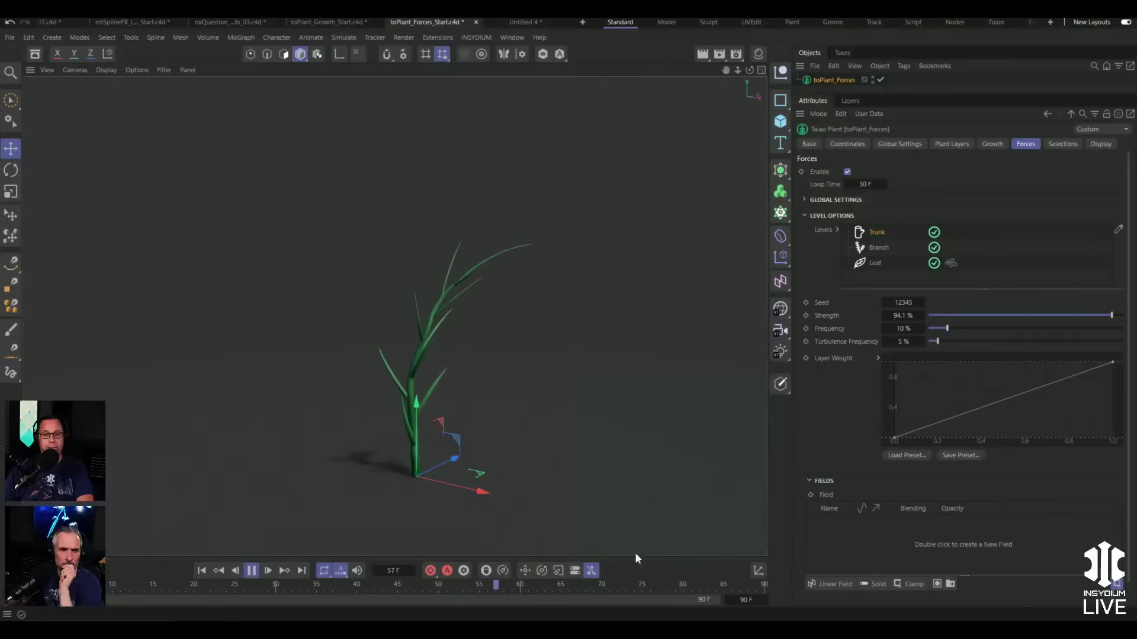
left_click_drag(891, 315, 901, 314)
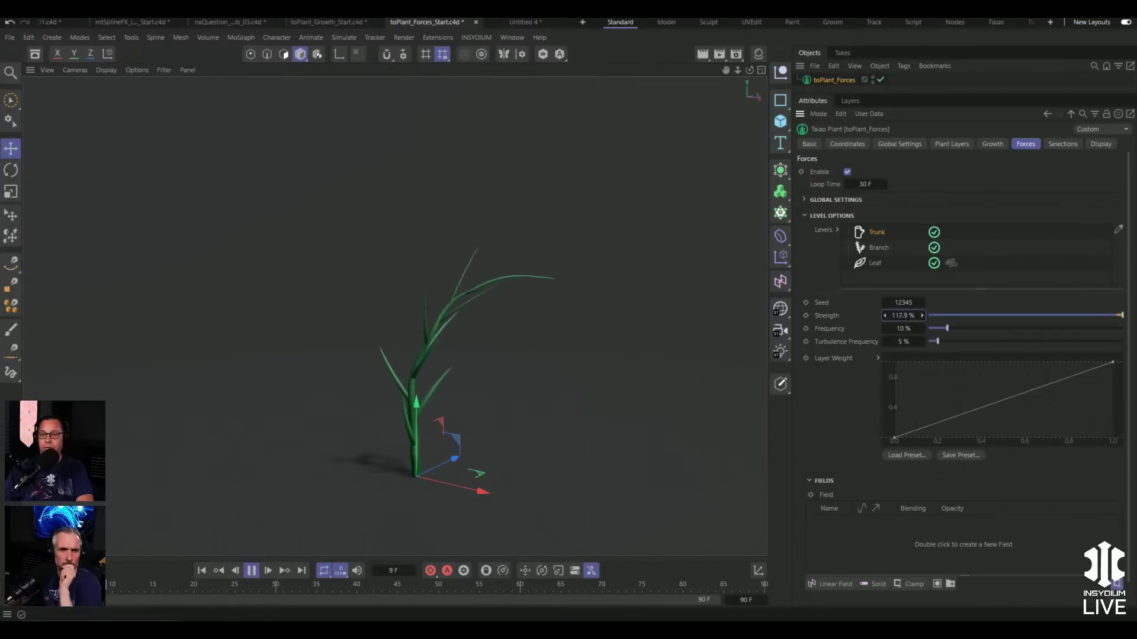
left_click(876, 247)
left_click_drag(964, 315, 1116, 315)
- Try starting the Trunk level's Layer Weight curve at about 0.7 and 0.4, then return its start point to 0
left_click(869, 232)
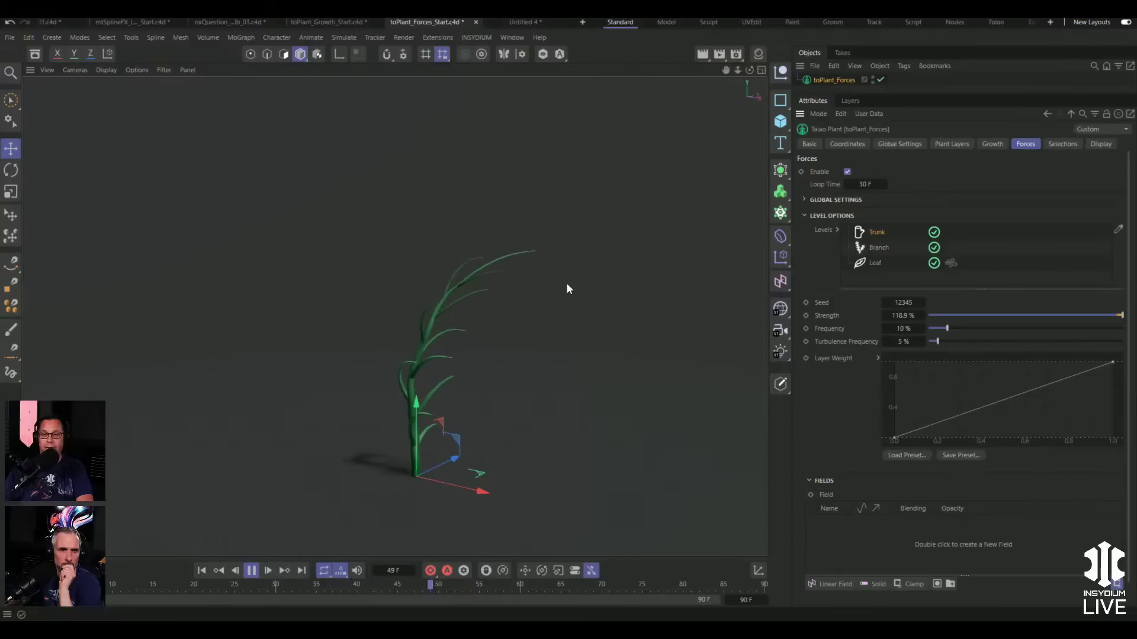
left_click_drag(893, 437, 1044, 474)
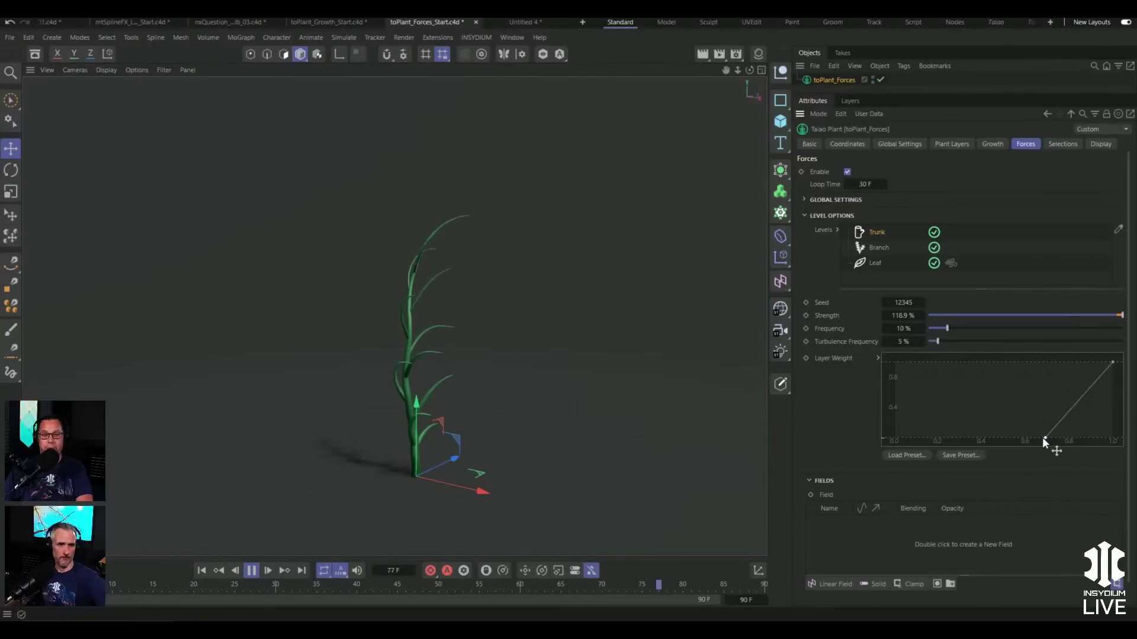
left_click_drag(1045, 437, 979, 450)
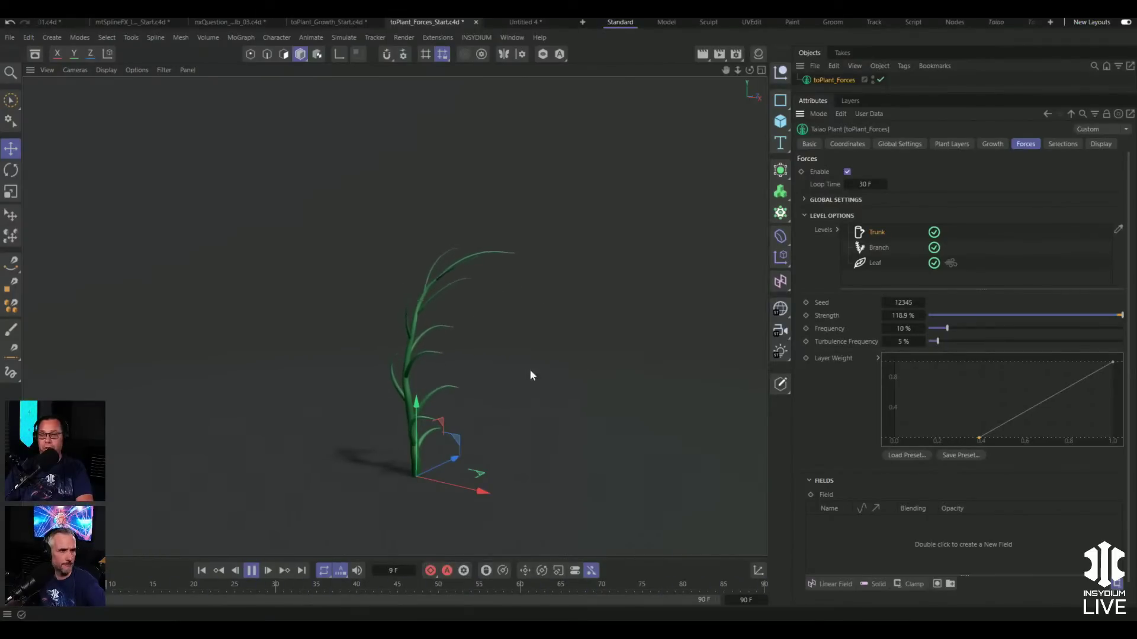
left_click_drag(980, 438, 874, 453)
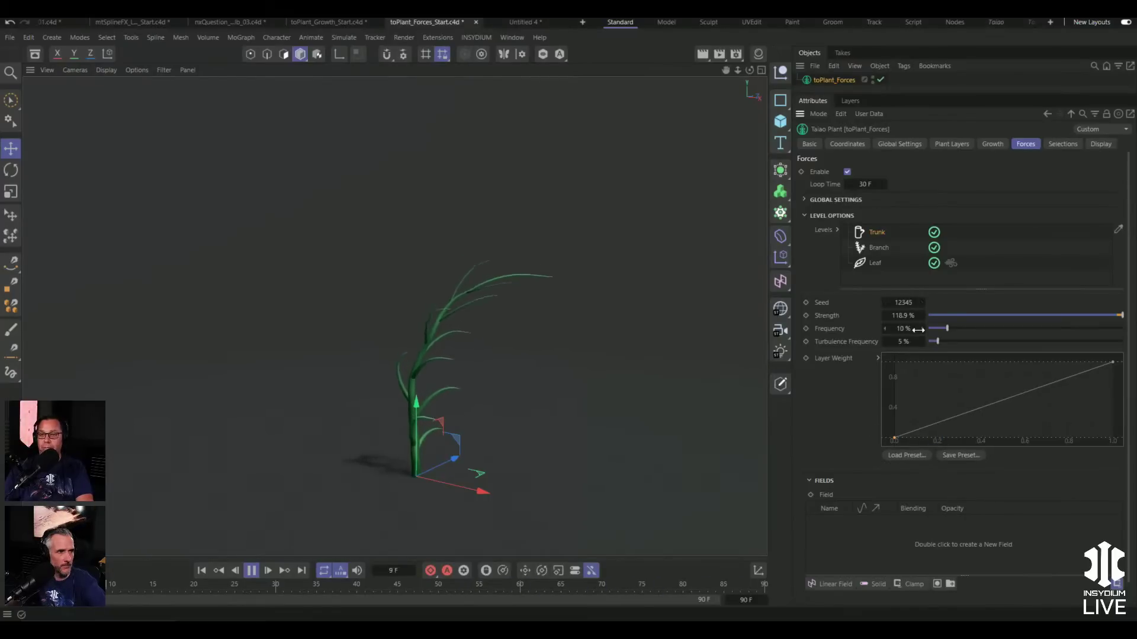
- Reduce the force Strength to 38% for the Trunk and 28.9% for the Branch, and stop playback at frame 89
left_click_drag(901, 316, 853, 315)
left_click(876, 246)
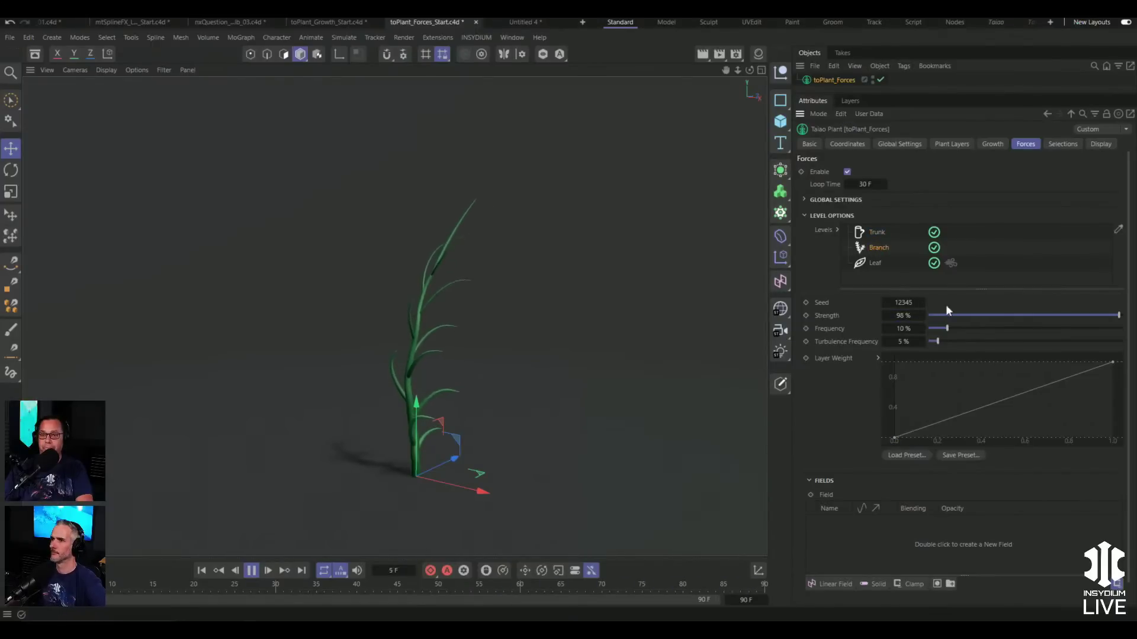
left_click_drag(1117, 315, 984, 315)
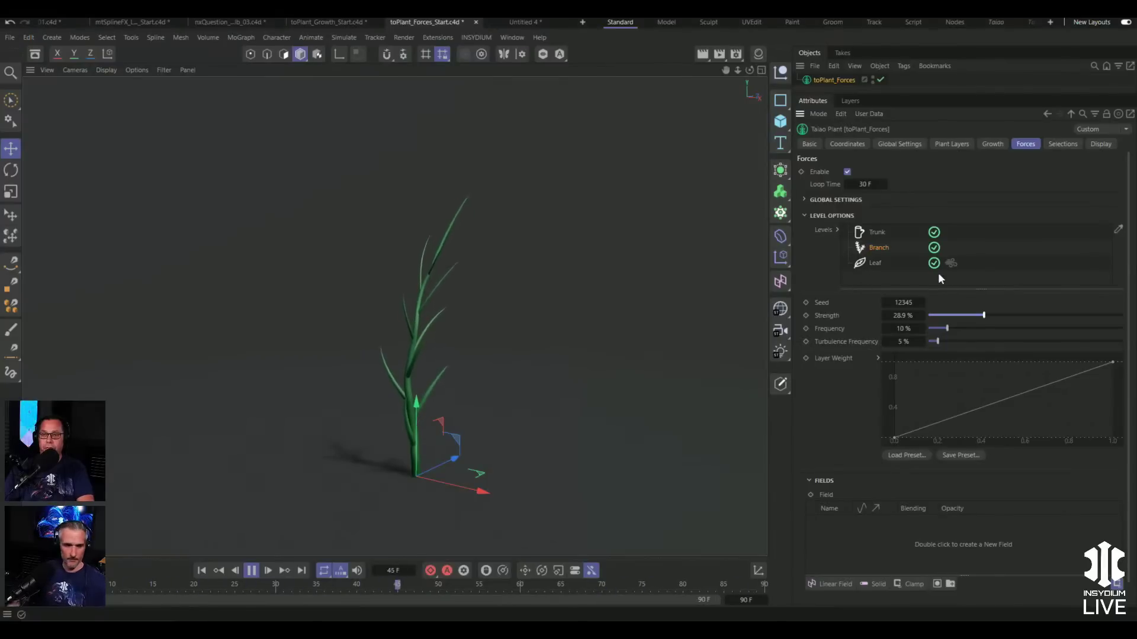
left_click(251, 570)
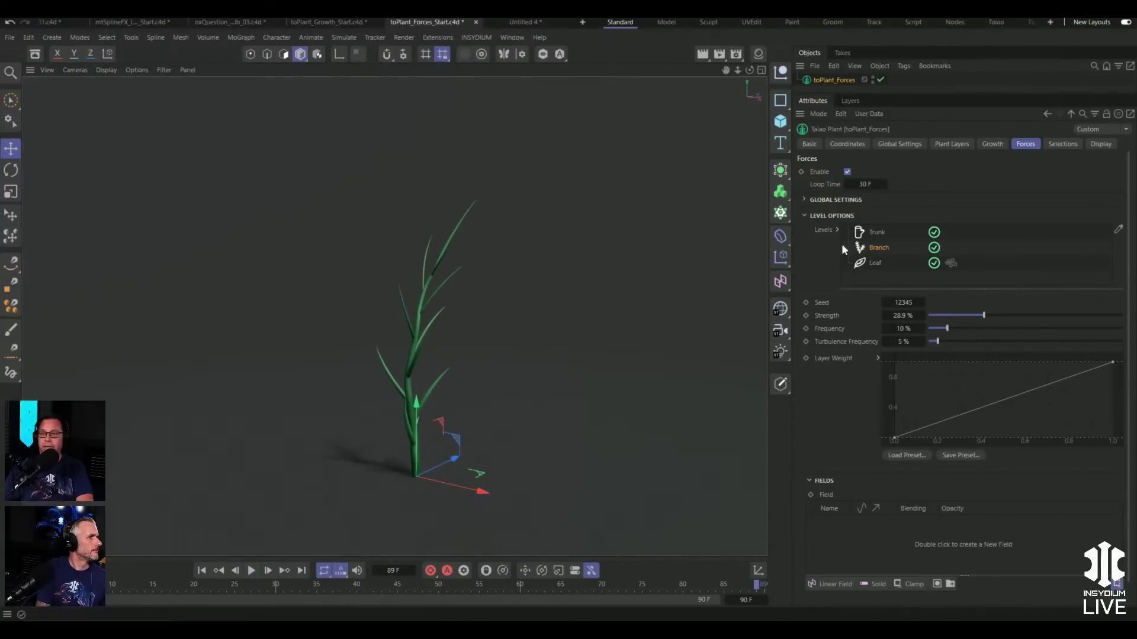
- Re-enable the plant's Leaf layer, and lower the Trunk level's force Strength and the Branch level's to 0%
left_click(951, 144)
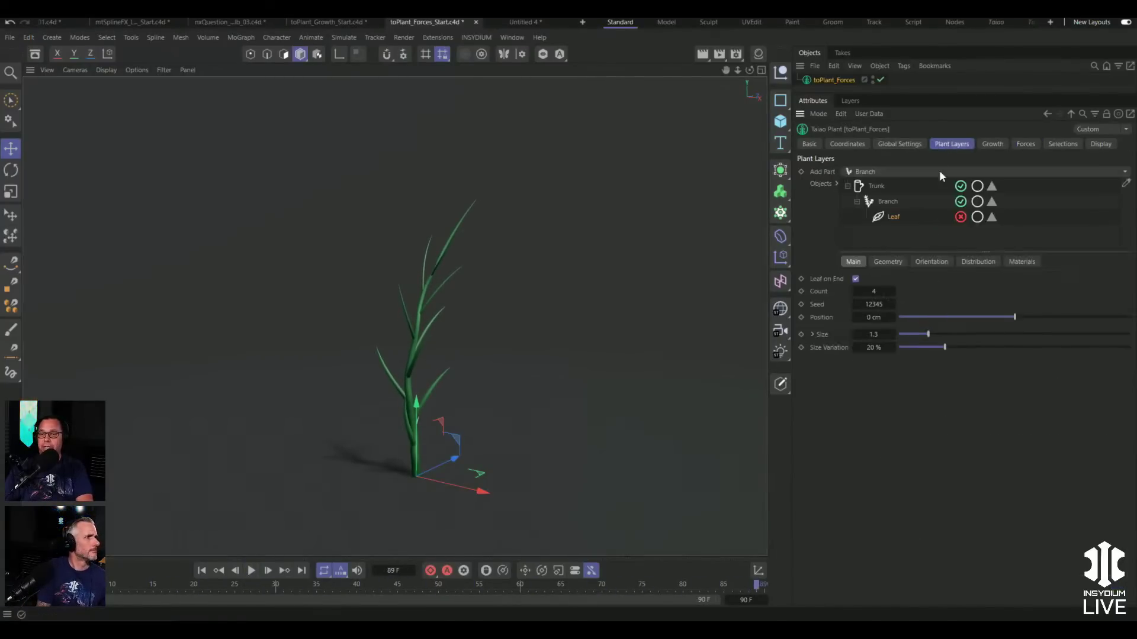
left_click(960, 217)
left_click(1025, 144)
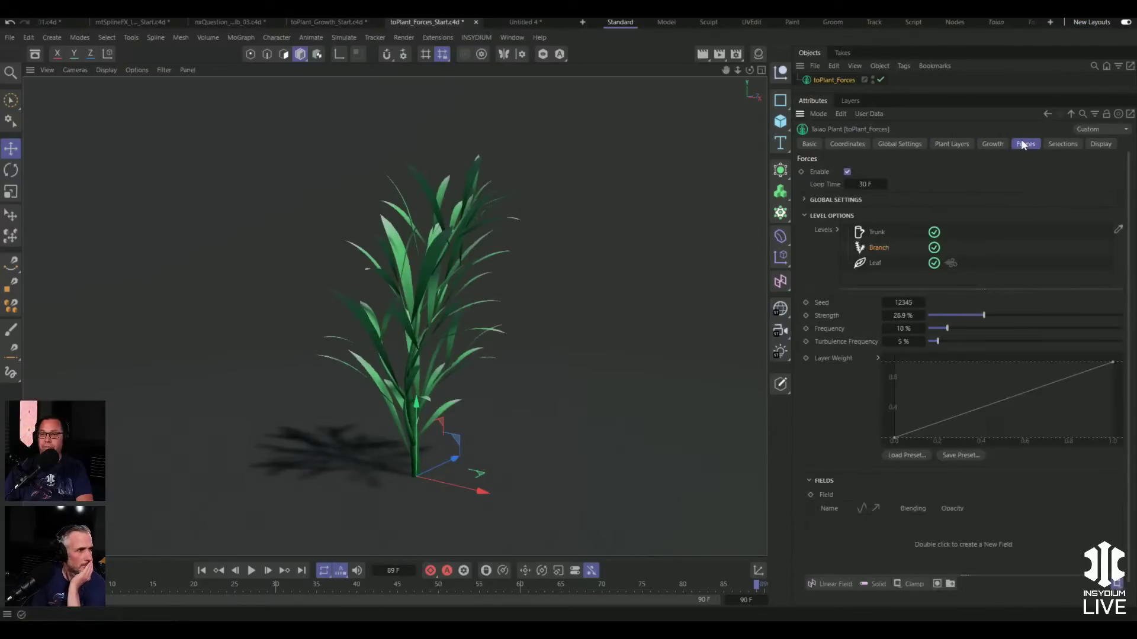
left_click(876, 233)
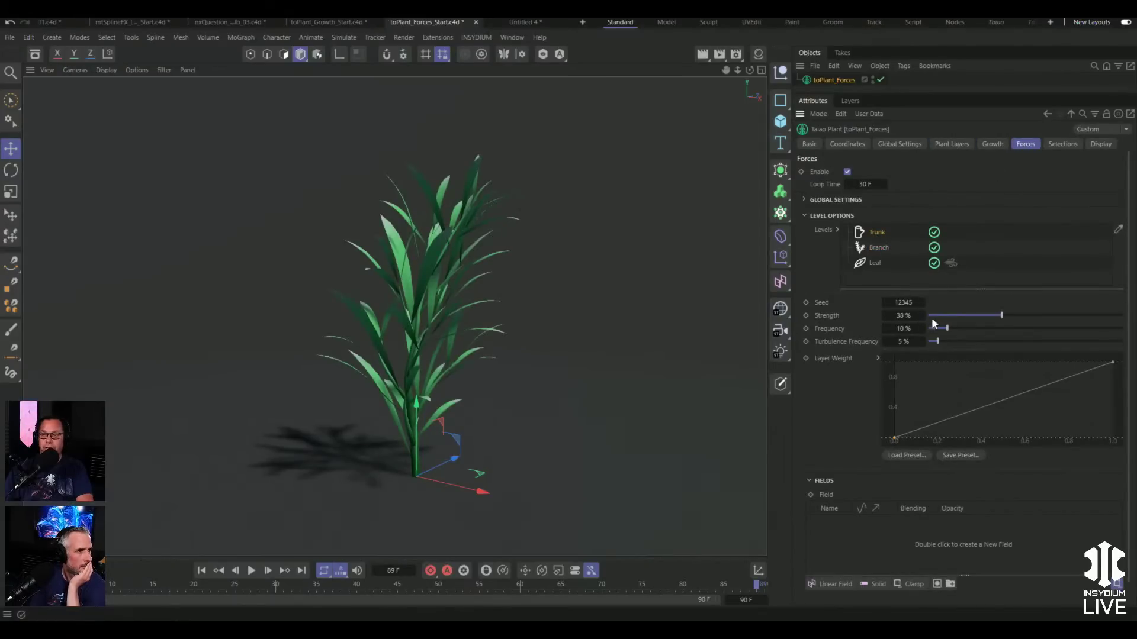
left_click(874, 247)
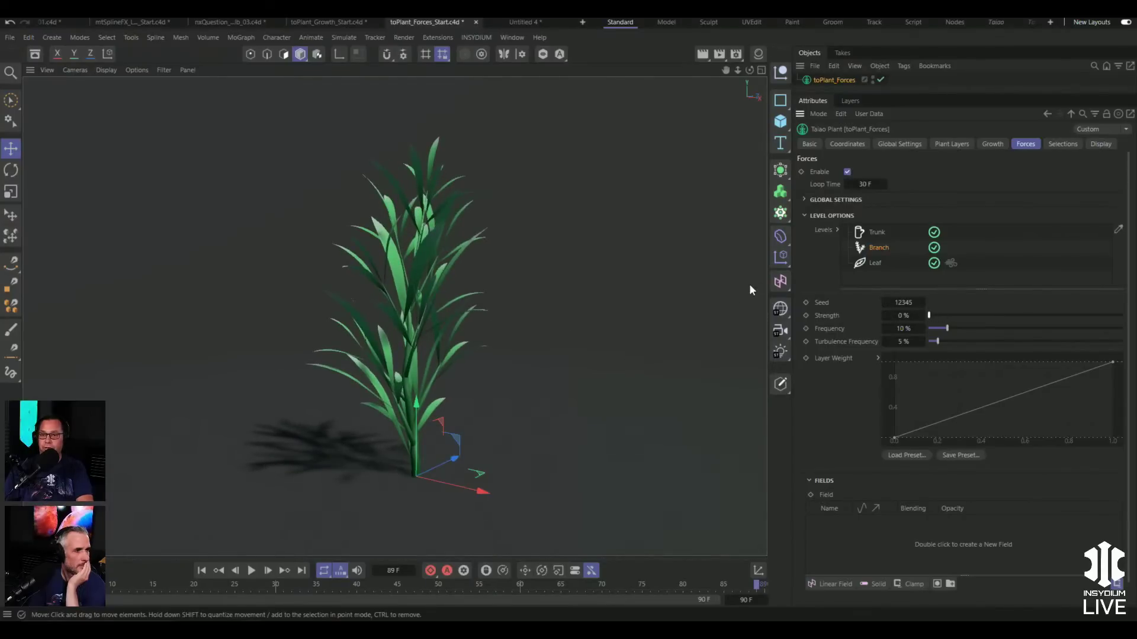
- Play the animation and set the Leaf level's force Strength to 10.7%
left_click(874, 263)
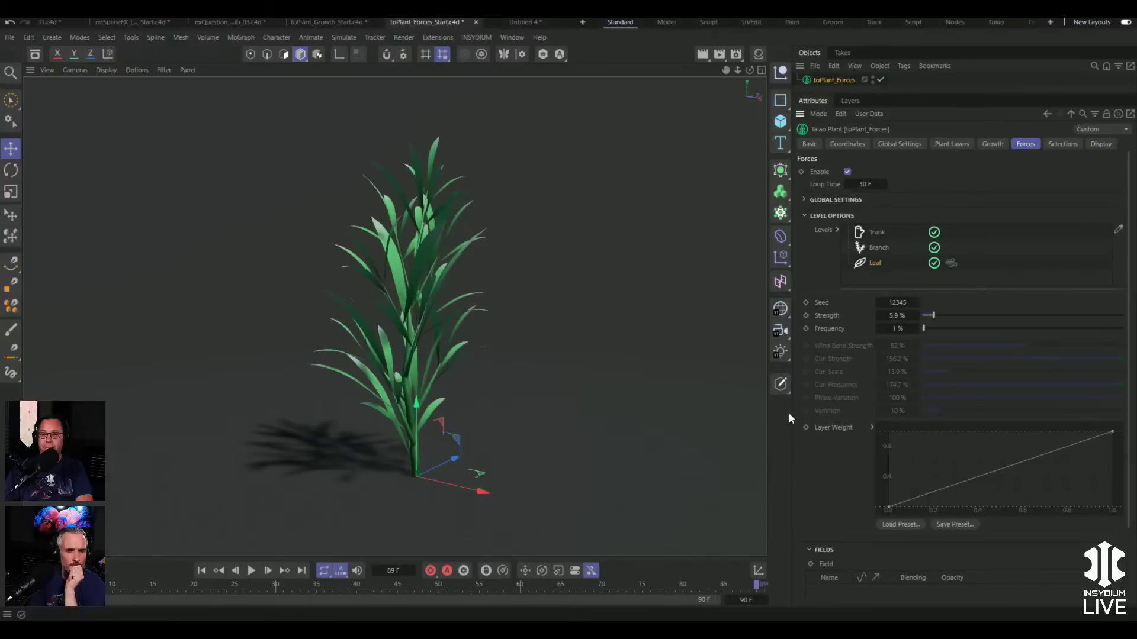
left_click(249, 571)
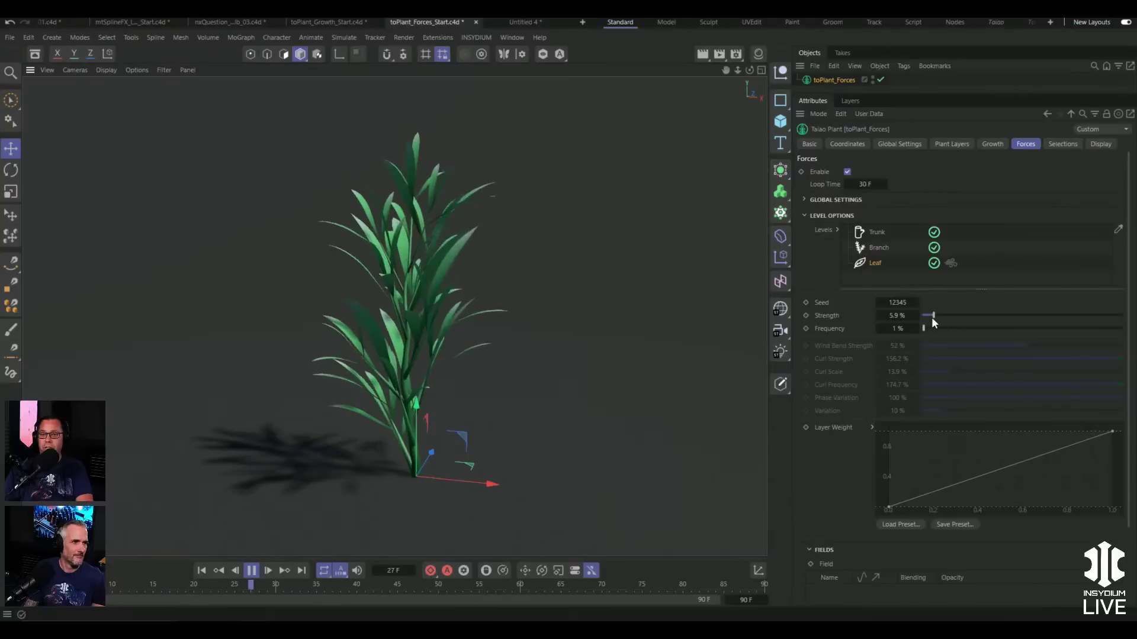
mouse_move(934, 315)
left_mouse_down()
mouse_move(967, 315)
mouse_move(945, 318)
left_mouse_up()
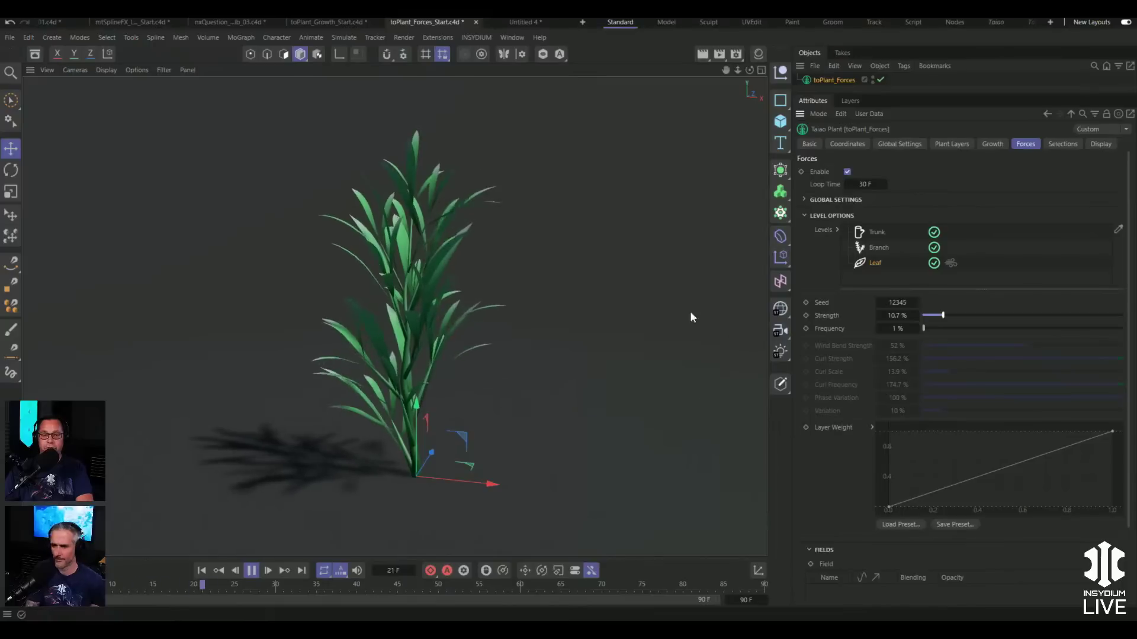
- Enable the Leaf level's additional wind bend and curl forces and set Wind Bend Strength to 68.4%
left_click(954, 262)
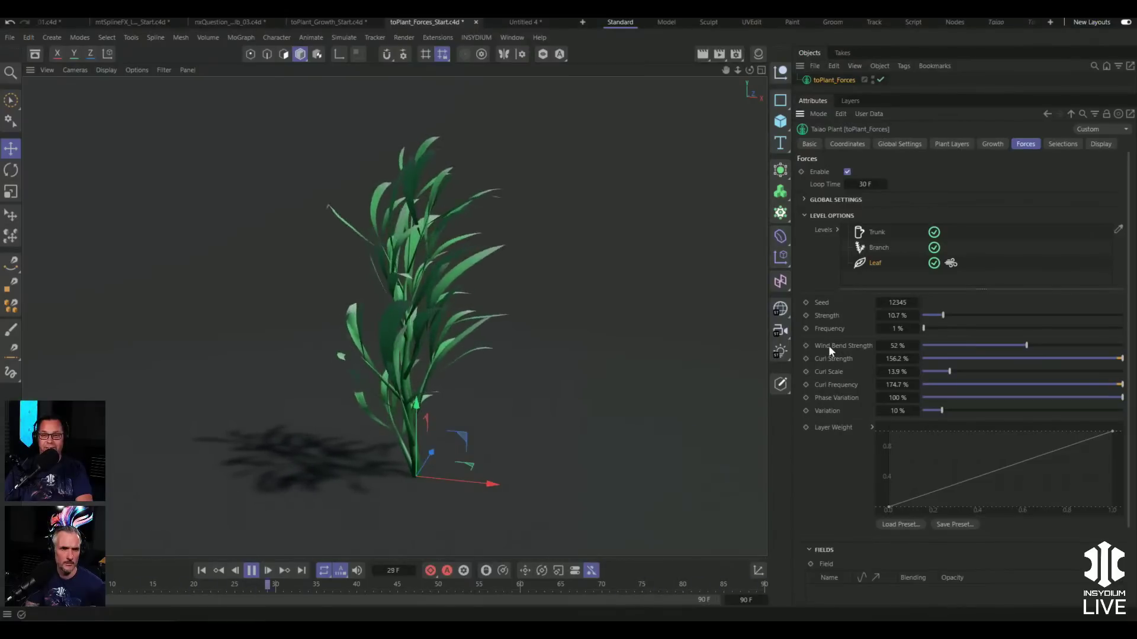
left_click_drag(1024, 341, 1059, 344)
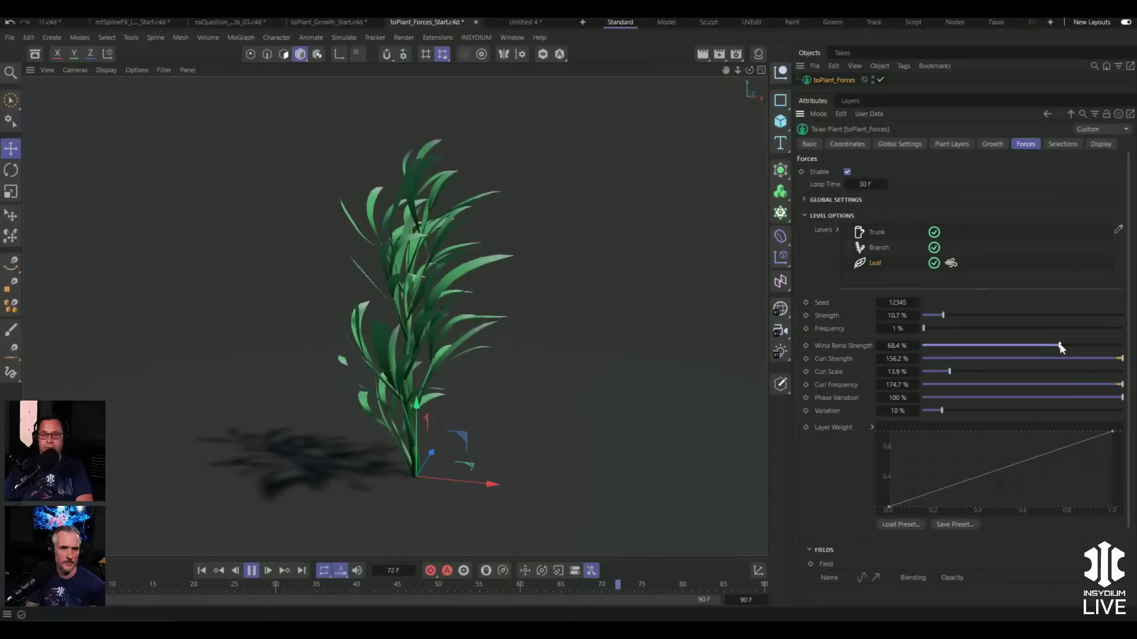
- Expand the forces' Global Settings, try changing the wind Direction and return it to 0°, and collapse the settings
left_click(804, 200)
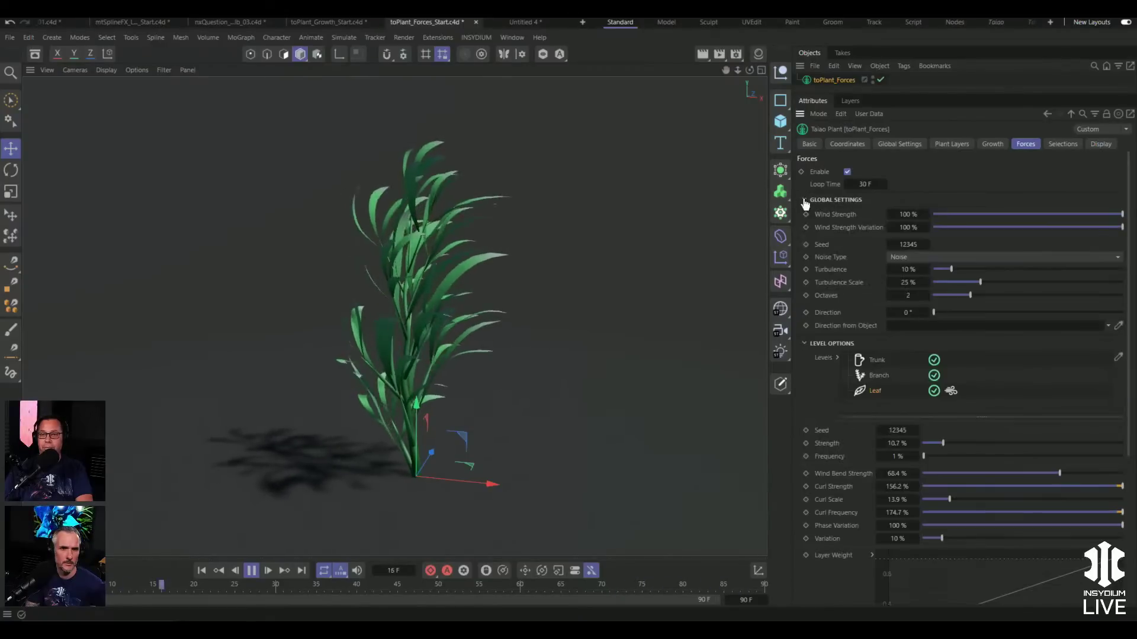
left_click_drag(935, 310, 911, 304)
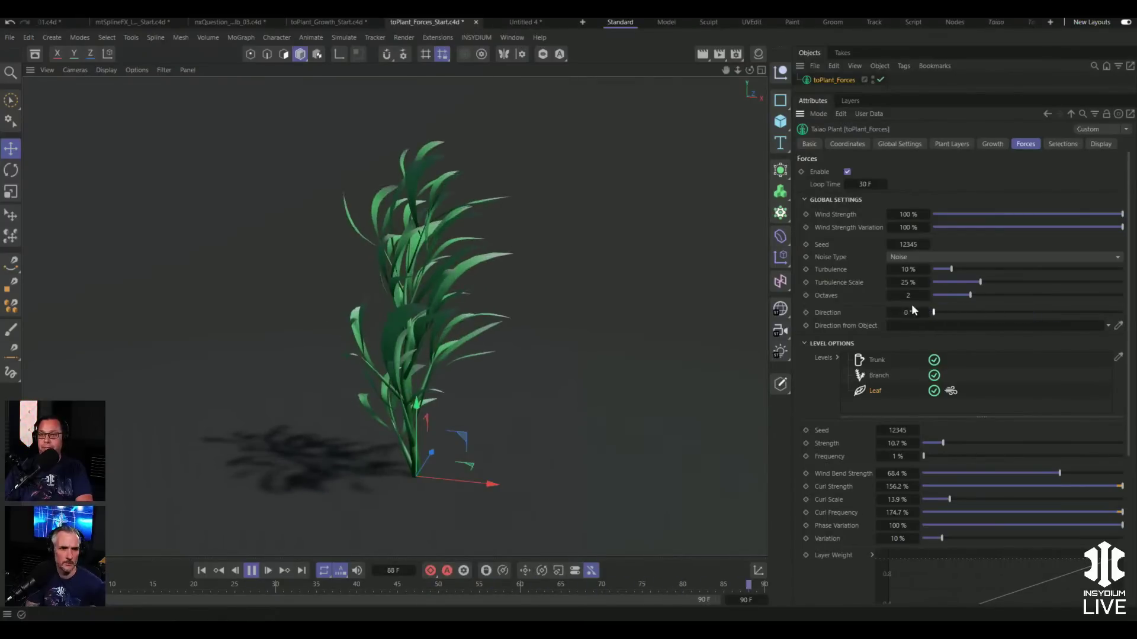
left_click(812, 201)
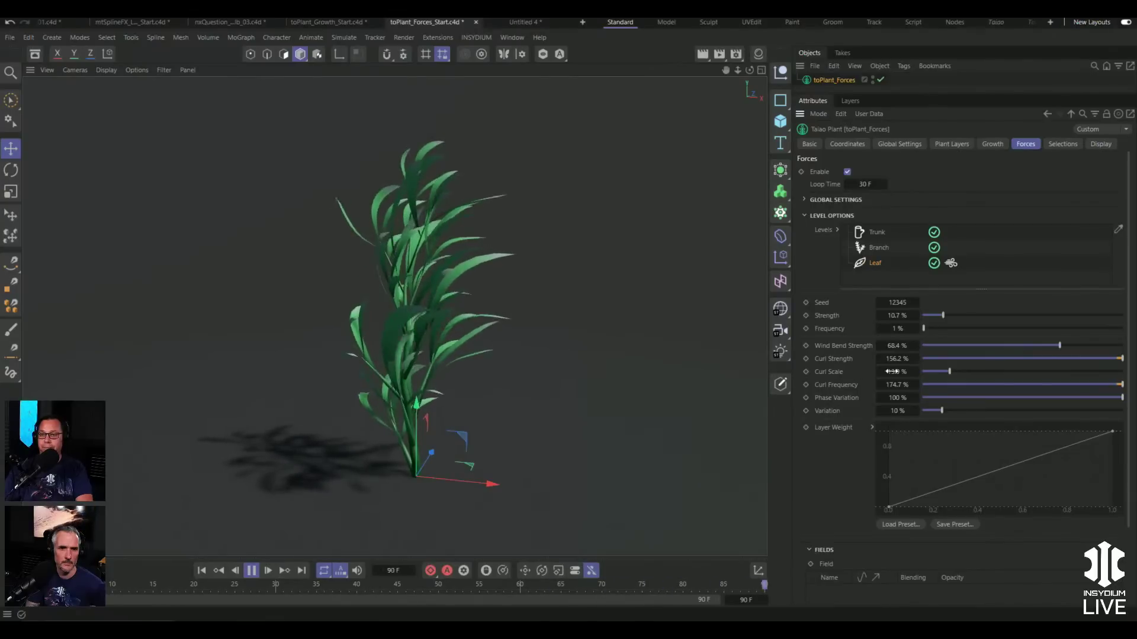
- Set the leaves' Wind Bend Strength to 0%, try Curl Scale at 3.7% and 19% before settling on 12.8%, and stop playback
left_click_drag(1057, 345, 879, 332)
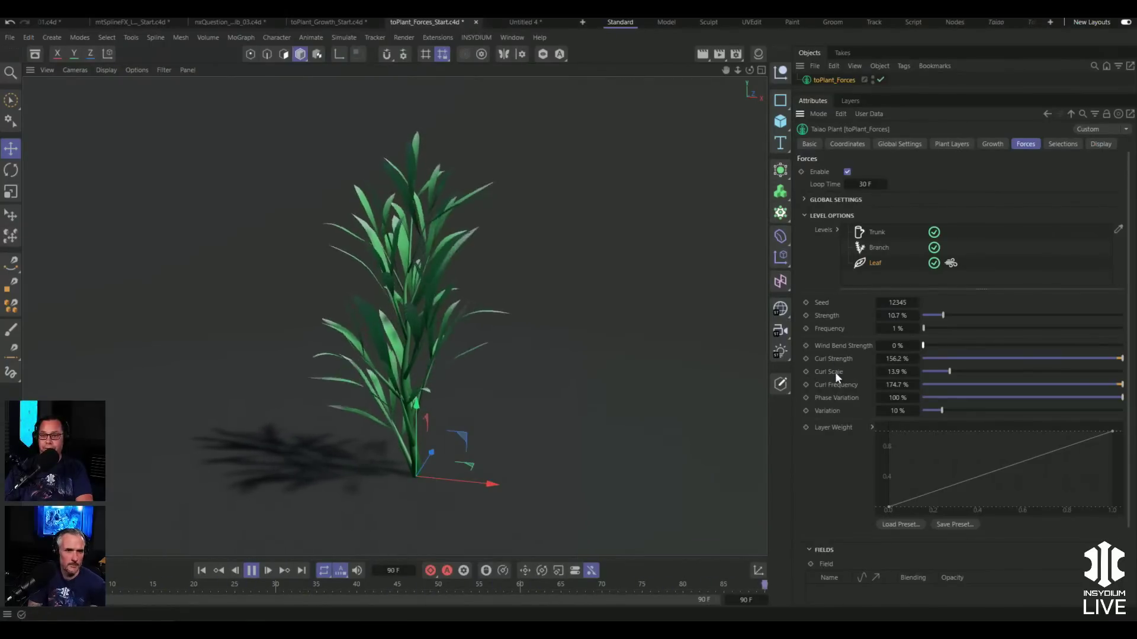
left_click_drag(949, 371, 930, 373)
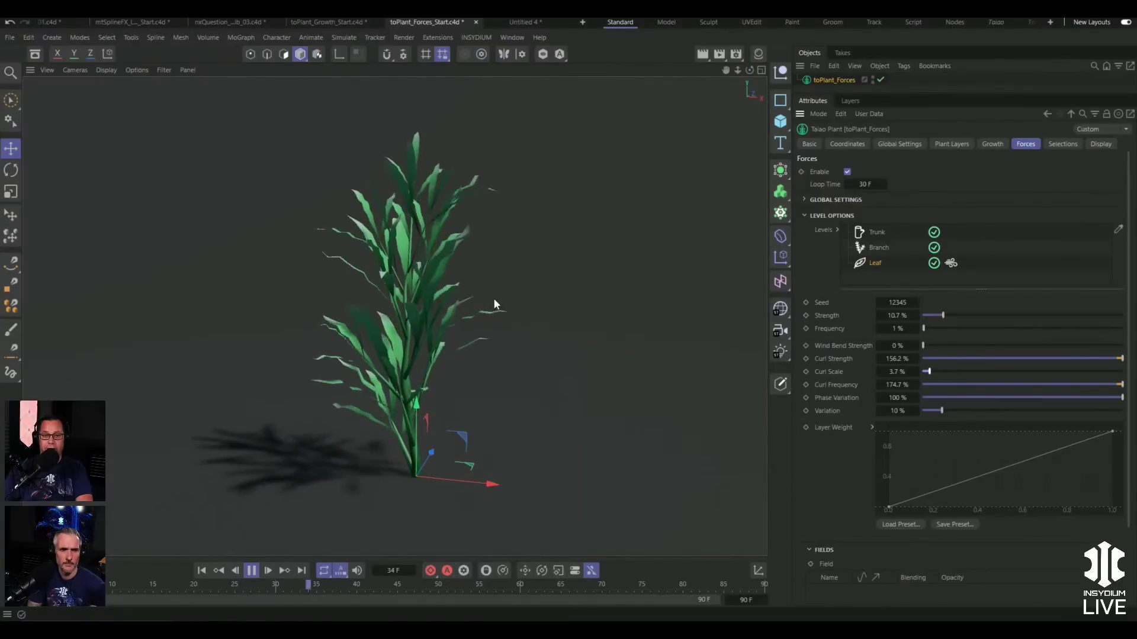
left_click_drag(929, 372, 960, 374)
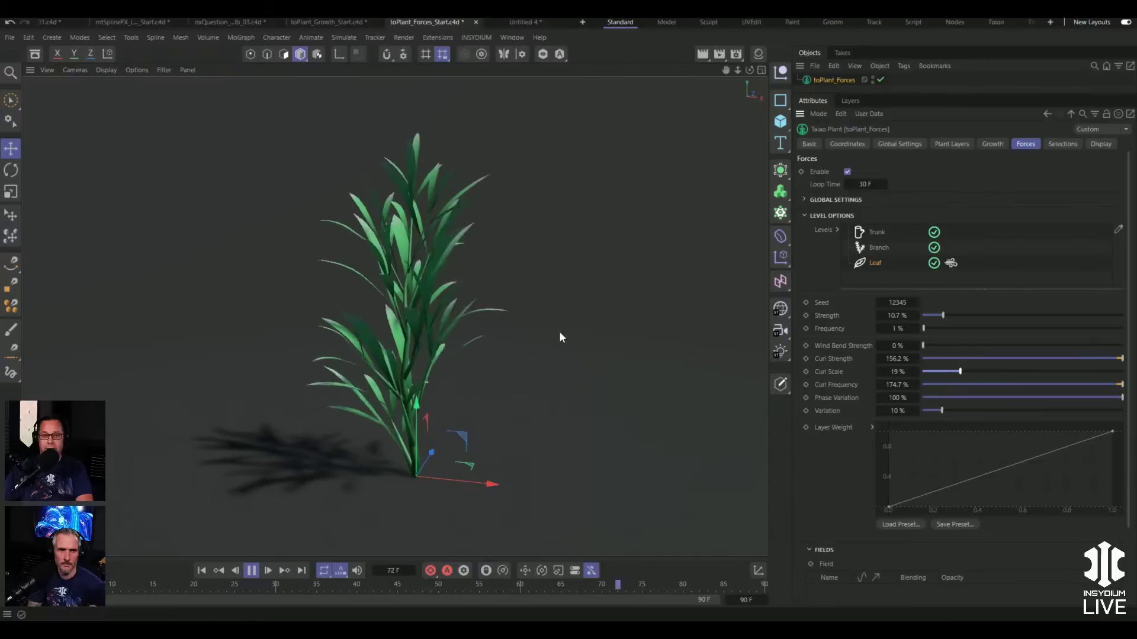
left_click_drag(960, 373, 947, 372)
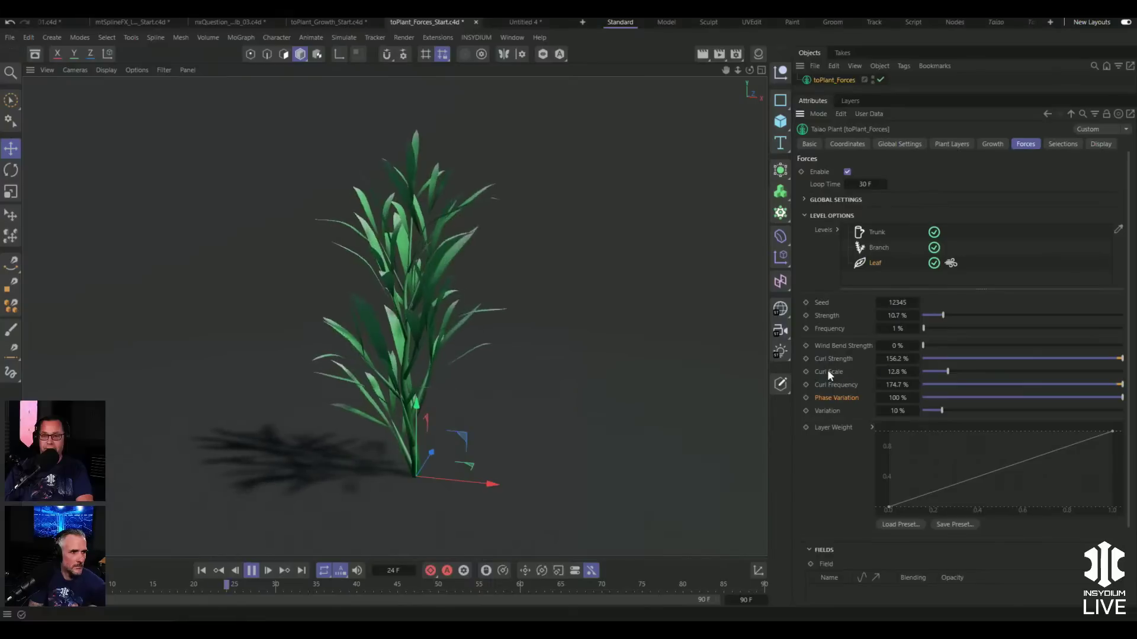
left_click_drag(890, 507, 865, 513)
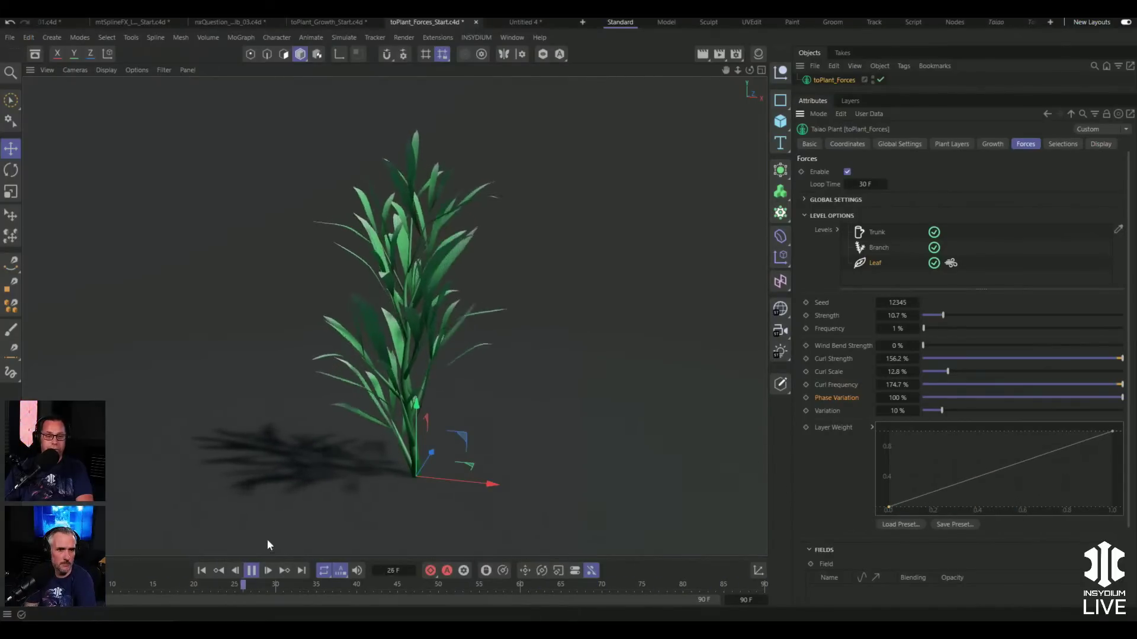
left_click(251, 570)
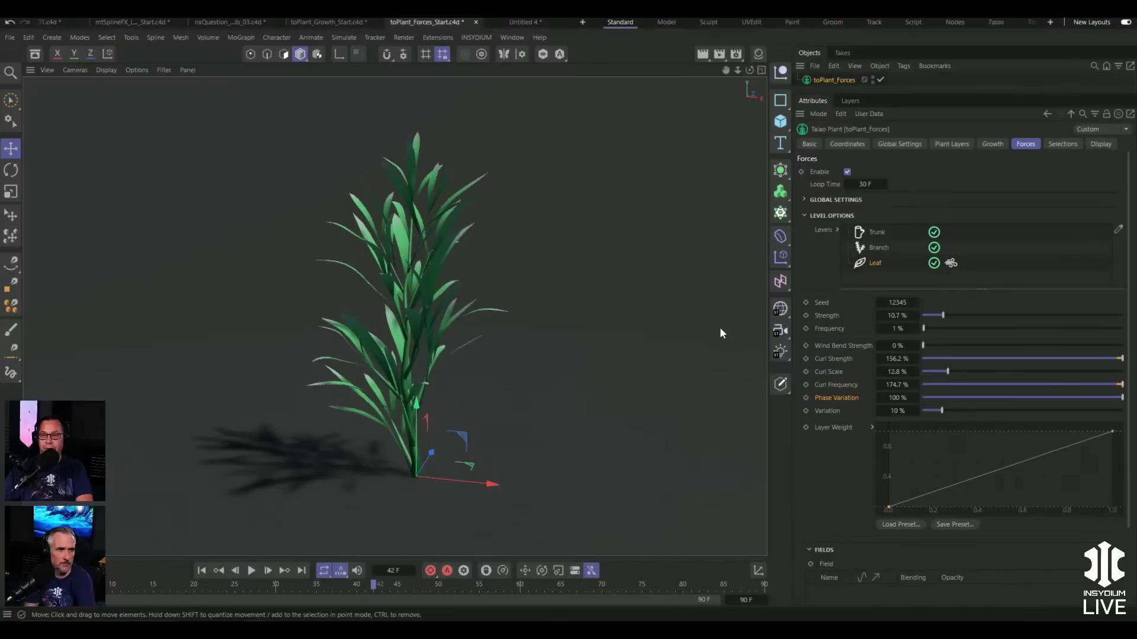
- Disable the plant's Leaf layer so only the trunk and branches are shown
left_click(947, 143)
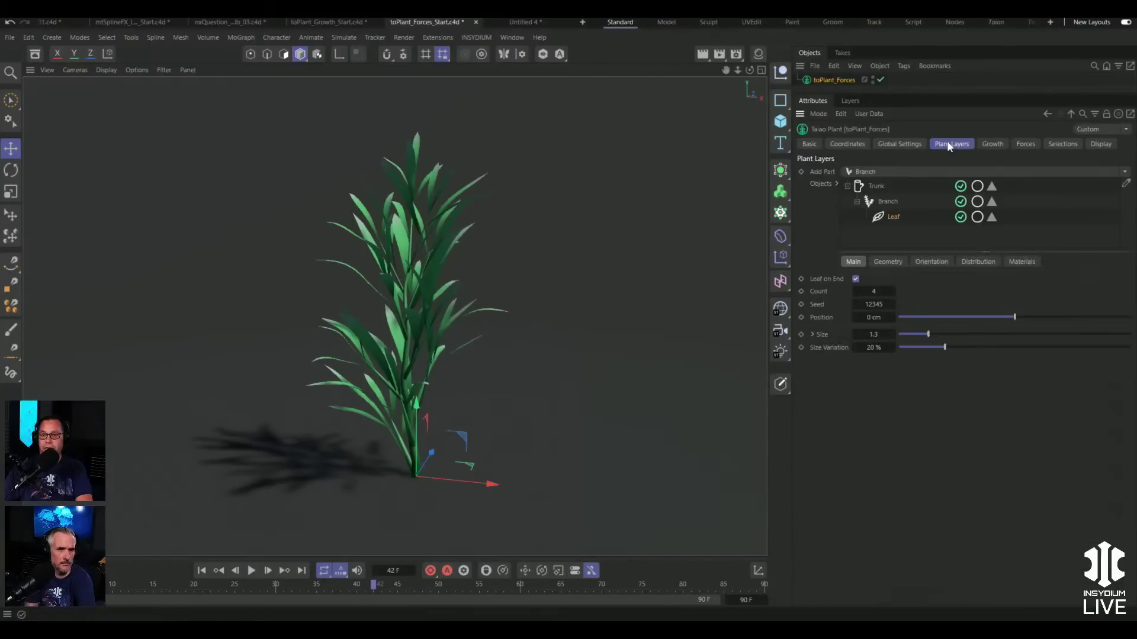
left_click(960, 217)
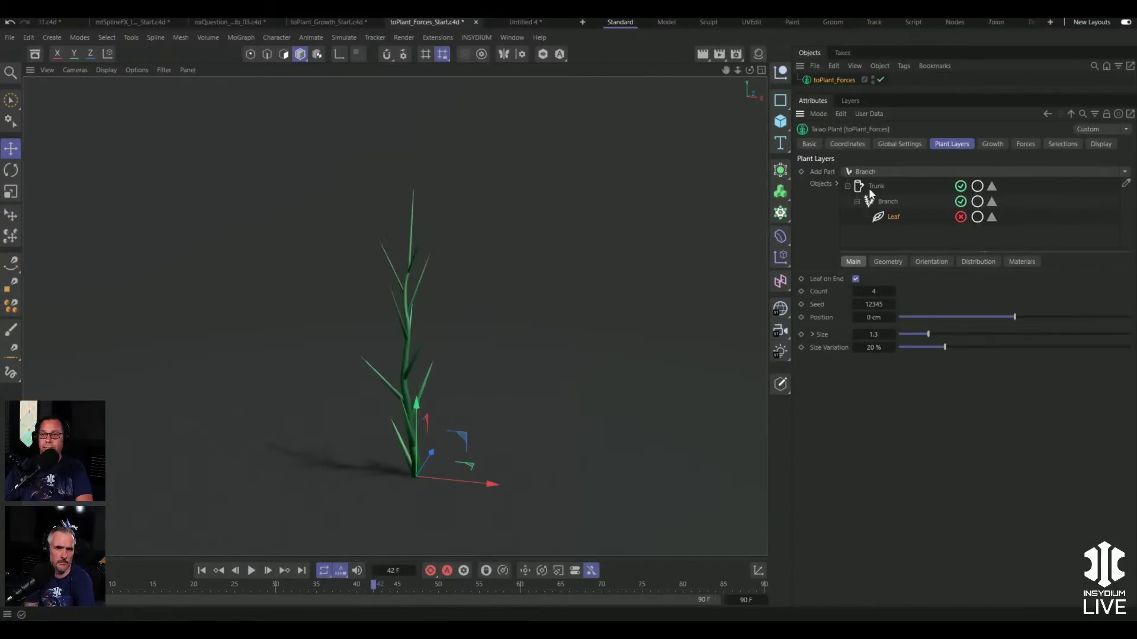
left_click(1023, 145)
left_click(950, 143)
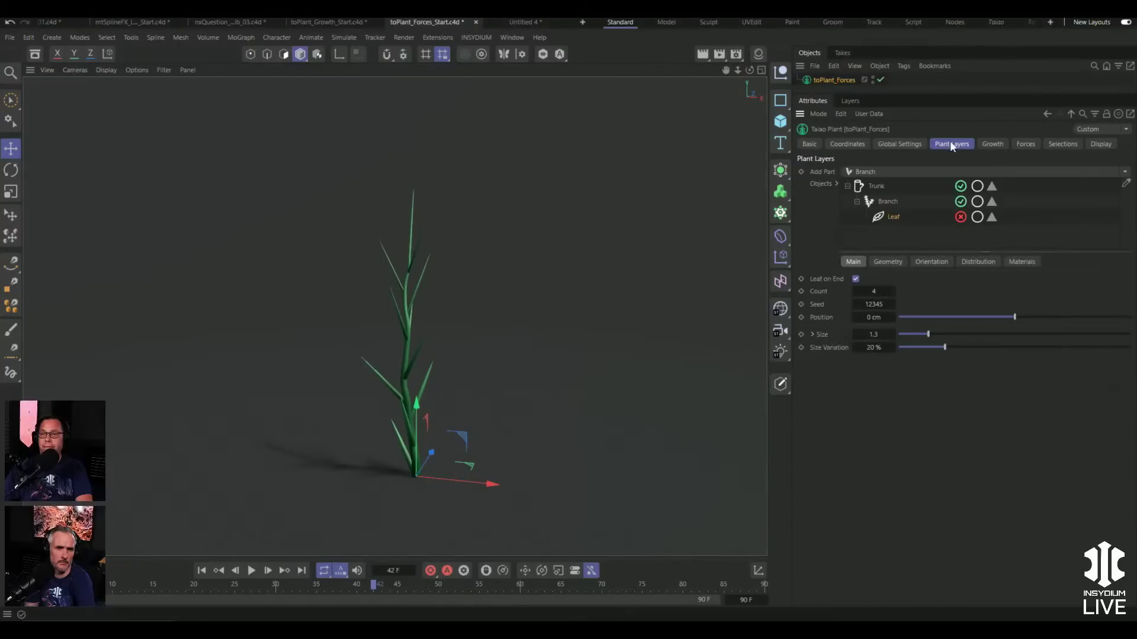
- Set the Frequency of the trunk's Turbulence modifier to 18.9% and preview the movement, stopping at frame 41
left_click(876, 186)
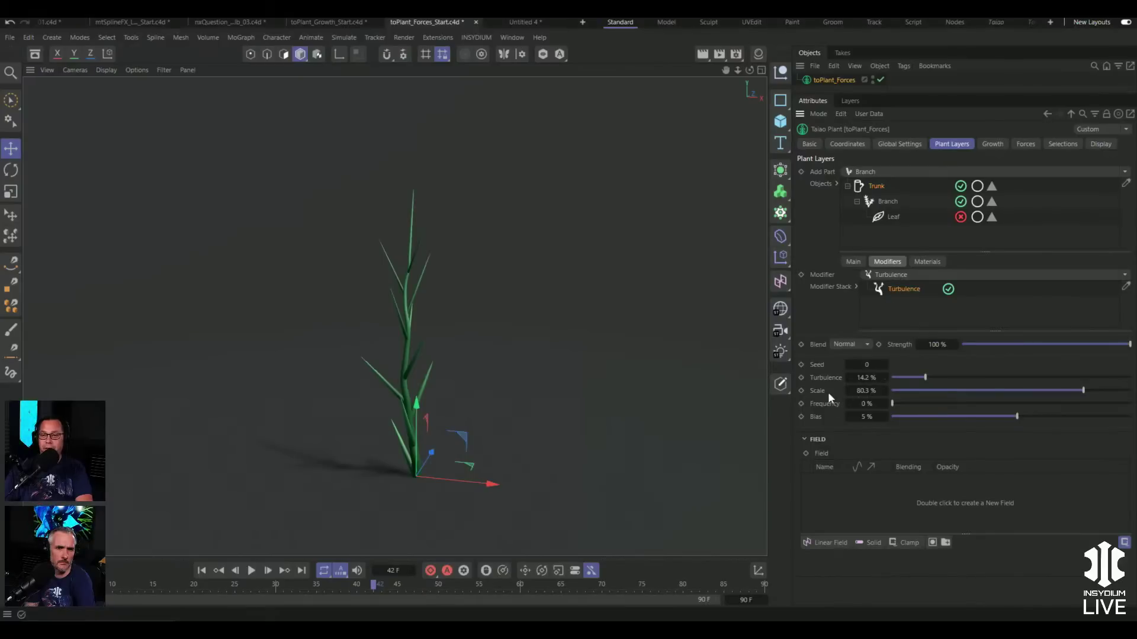
left_click_drag(904, 403, 936, 403)
left_click(251, 570)
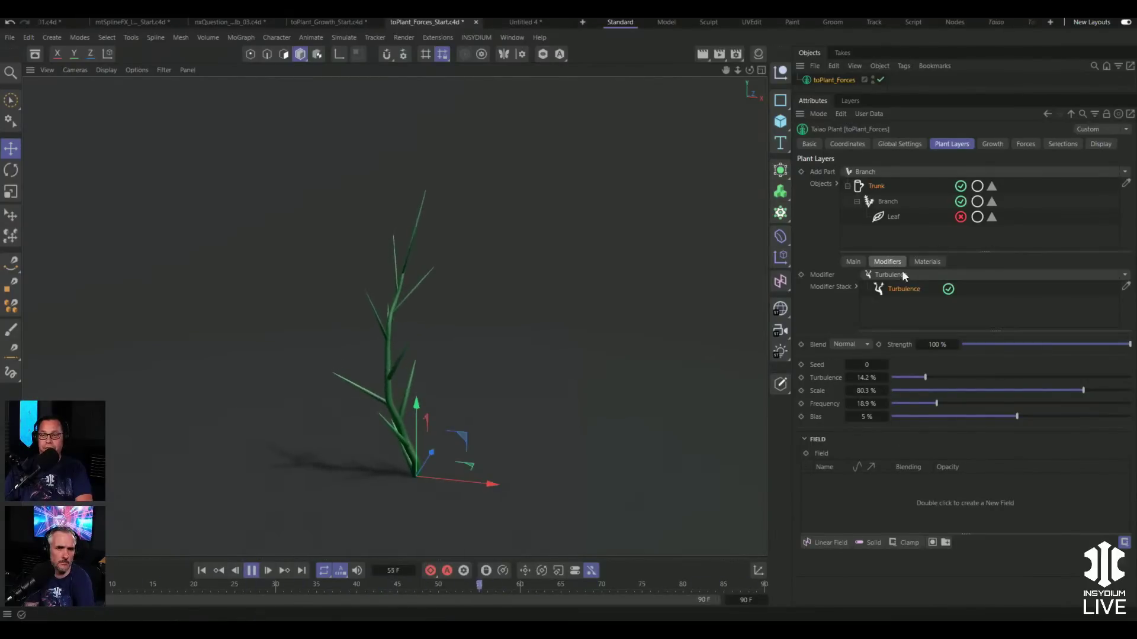
left_click(251, 570)
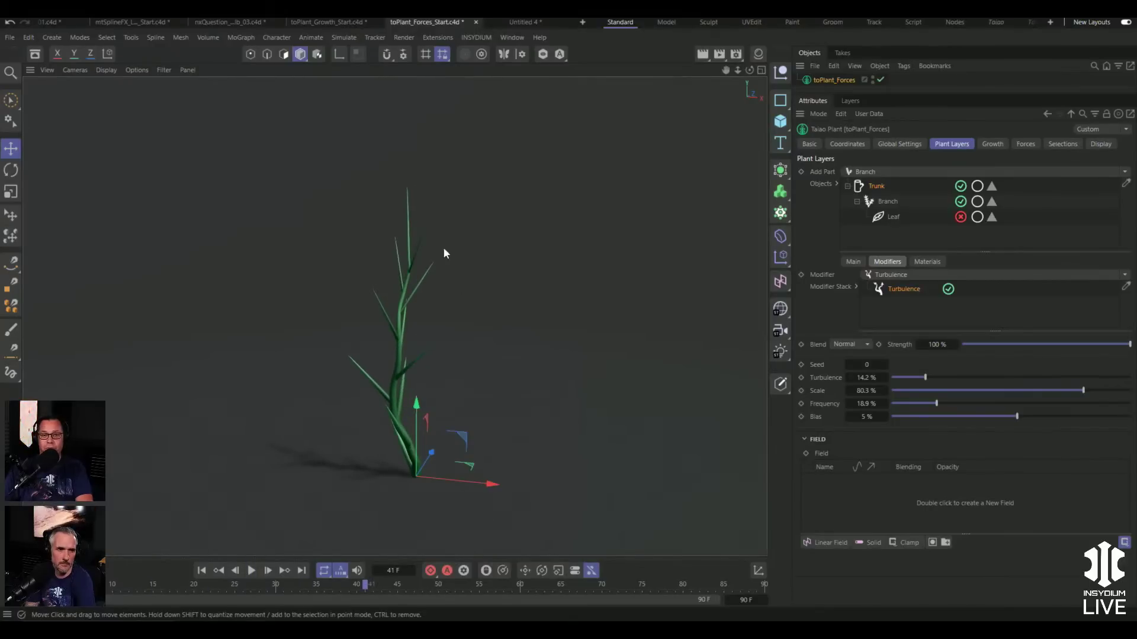
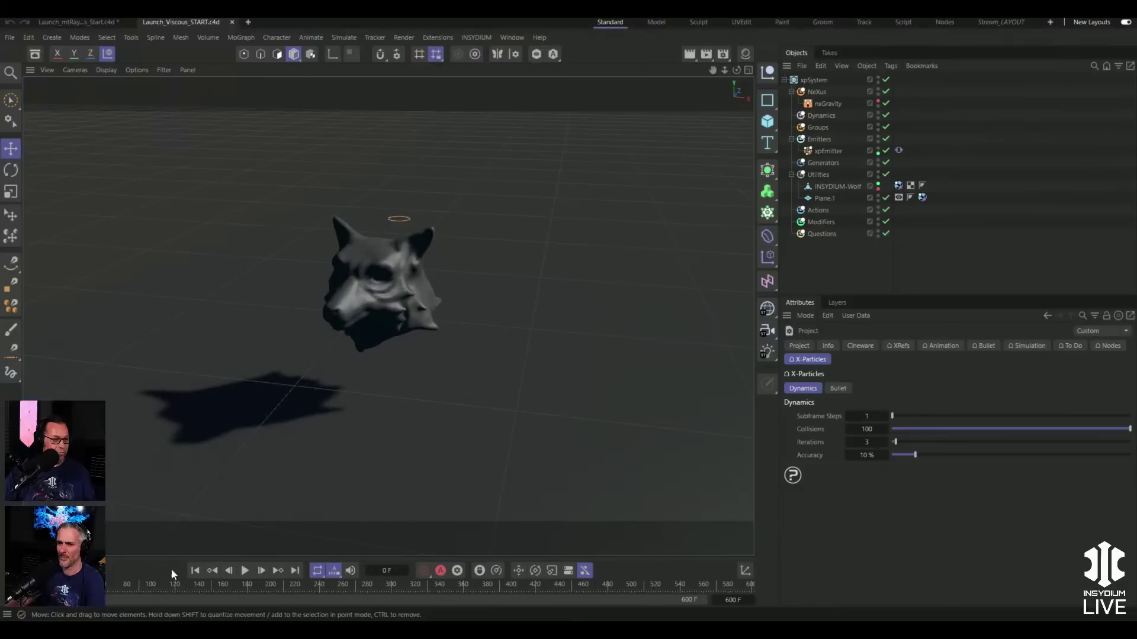
- Play the particle simulation over the wolf head in the viscous scene, pausing and resuming it, and stop at frame 148
left_click(244, 571)
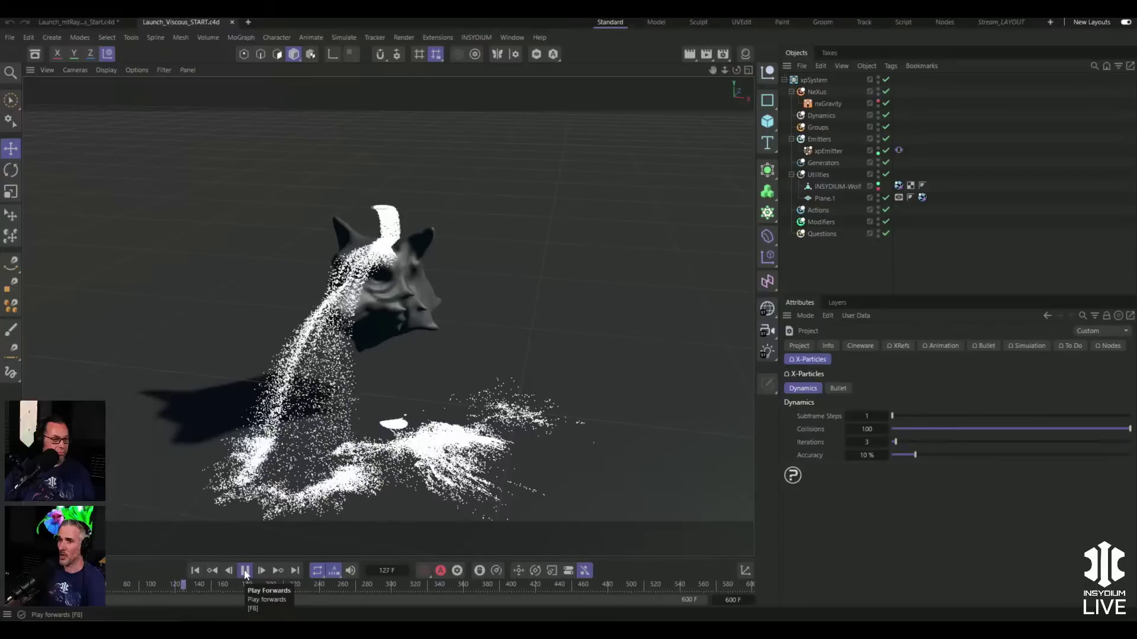
left_click(245, 571)
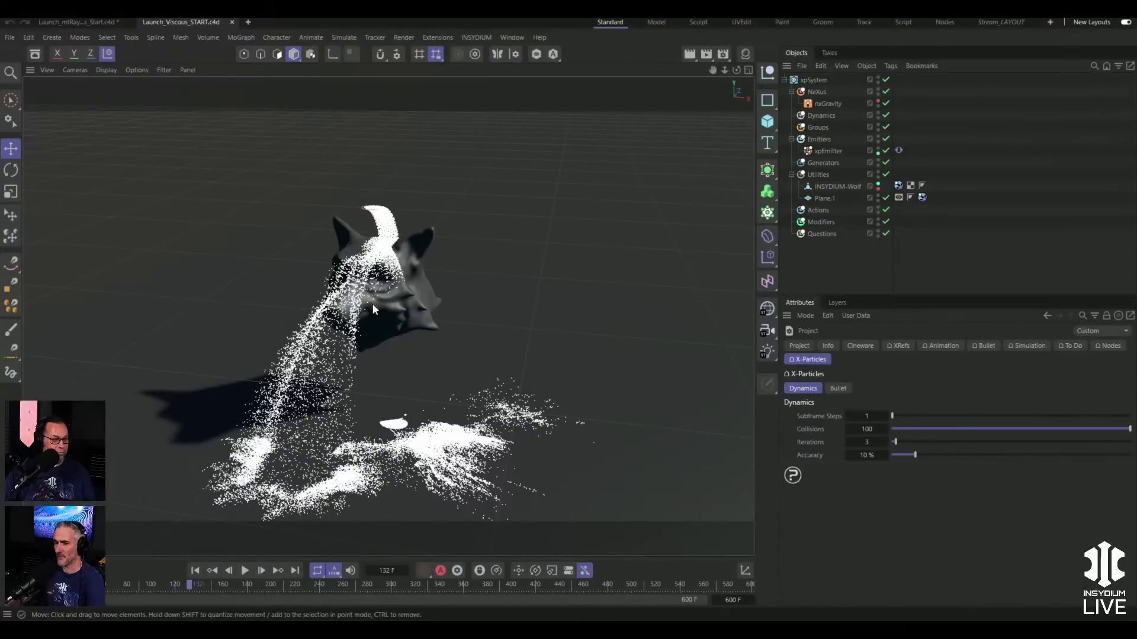
left_click(244, 571)
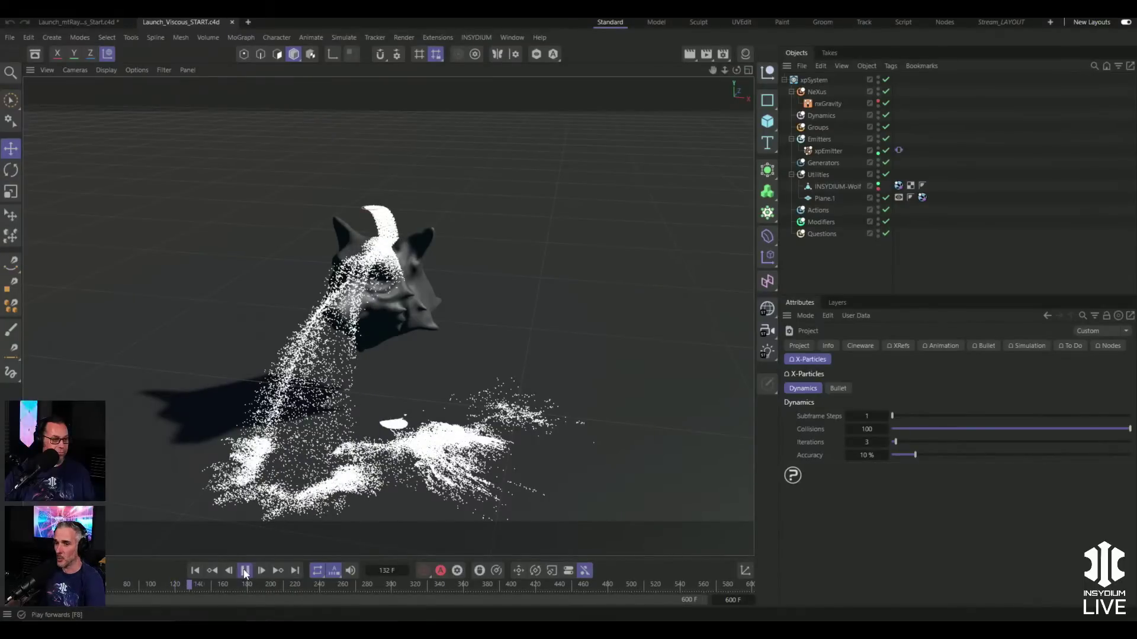
left_click(245, 571)
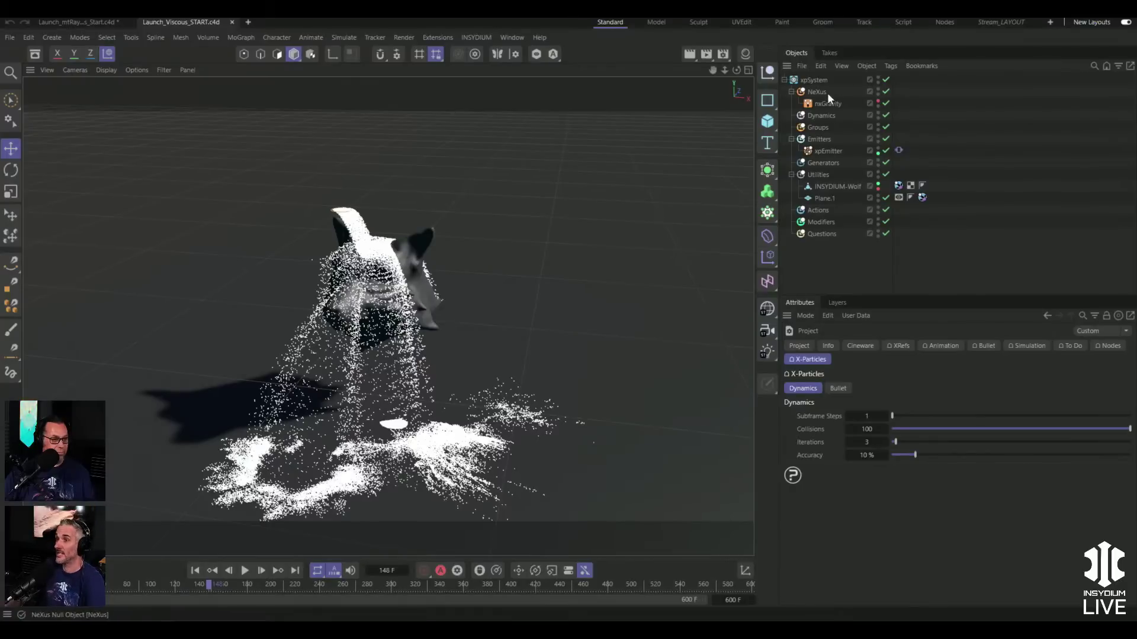
- Review the xpEmitter's shape and emission settings, then replay the particles from the first frame and stop at frame 135
left_click(829, 152)
left_click(874, 346)
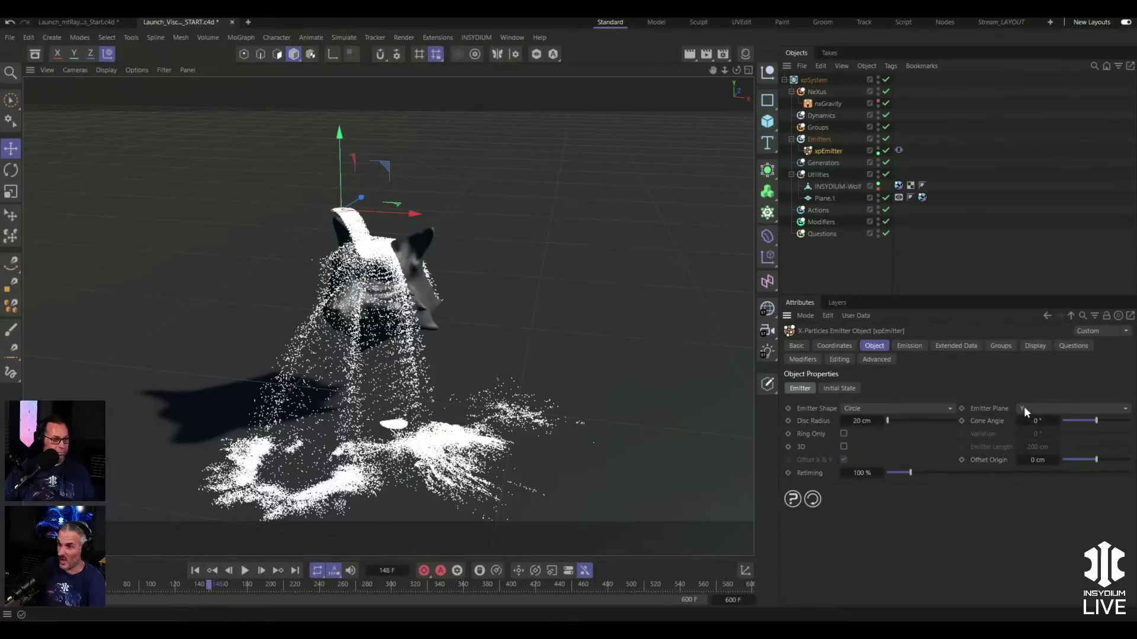
left_click(908, 346)
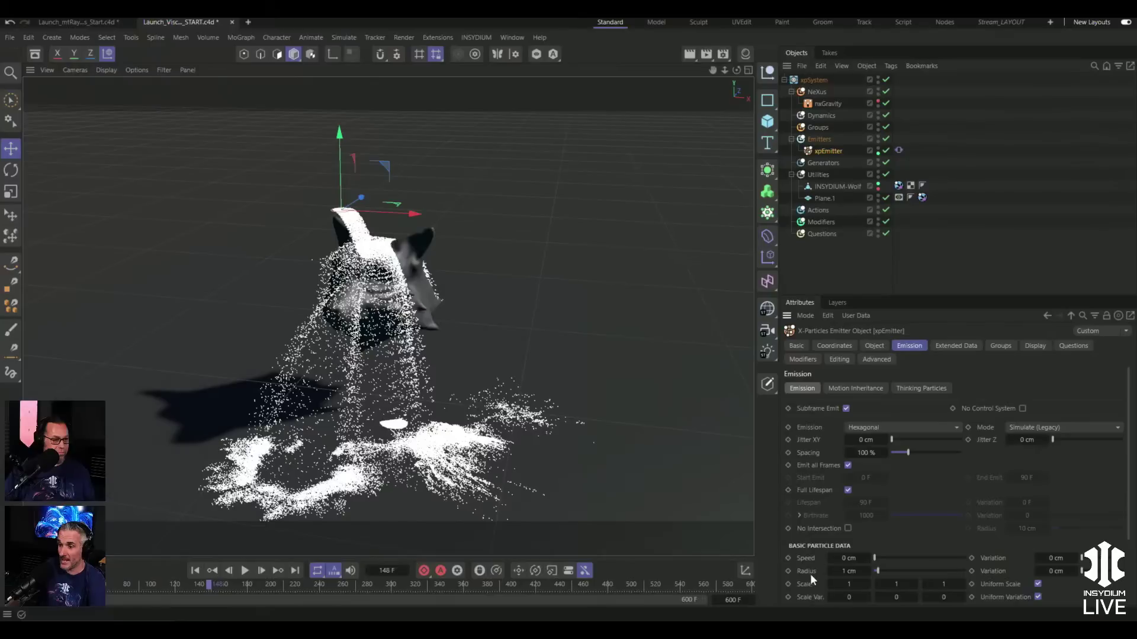
left_click(195, 570)
left_click(244, 570)
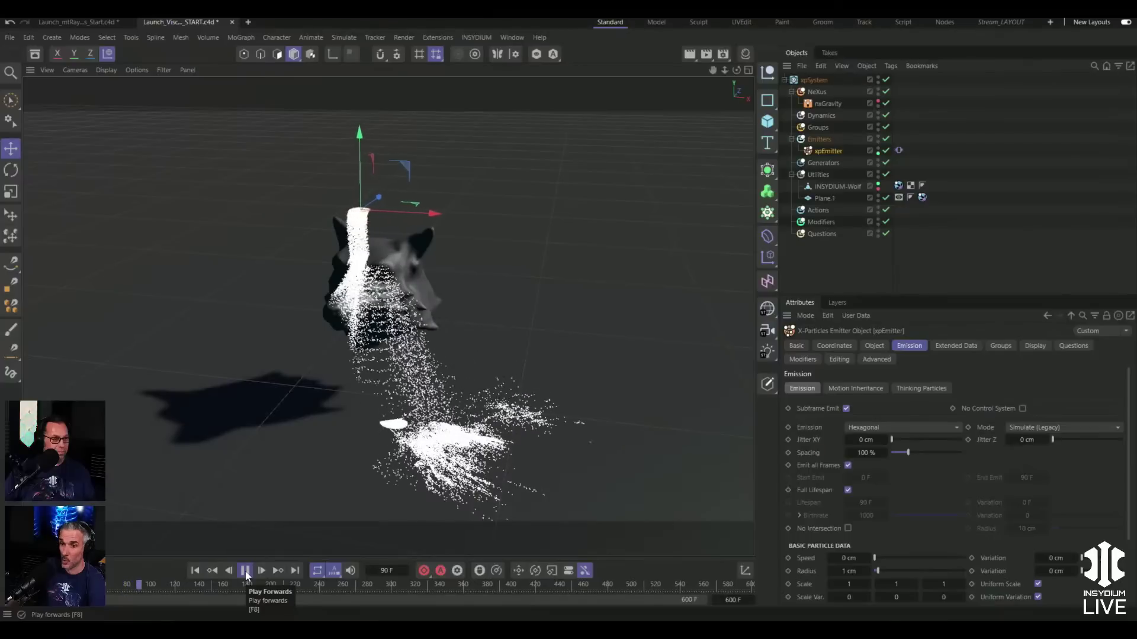
left_click(245, 570)
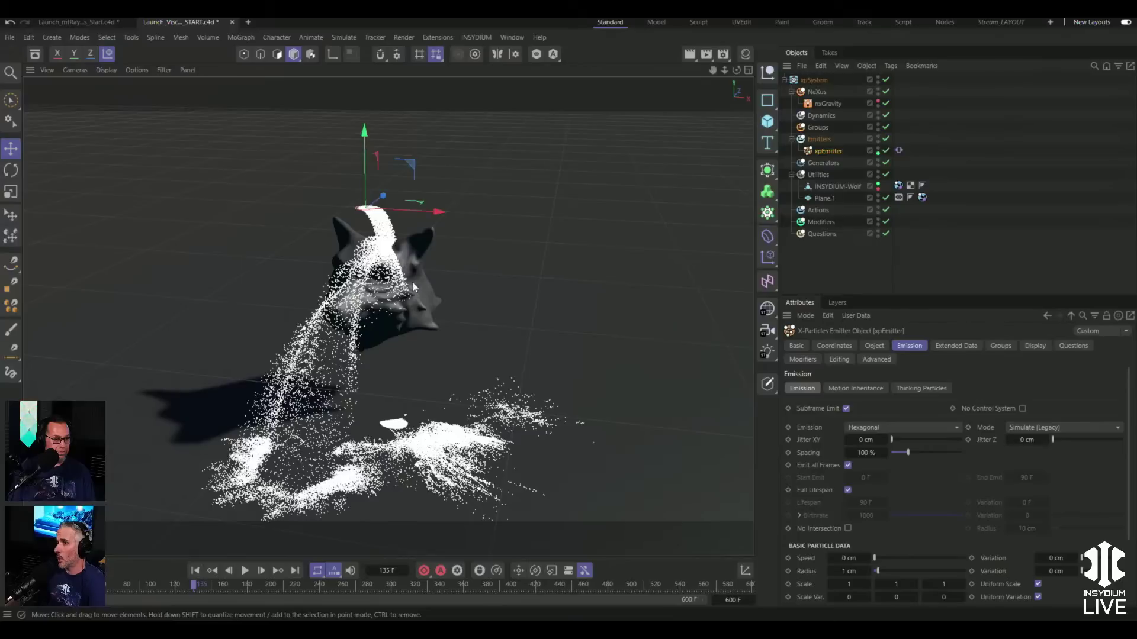
- Add an nxFluids modifier to the NeXus folder, set its Solver to SPH and keep the Fluid Type as Liquid
left_click(818, 91)
left_click(1123, 401)
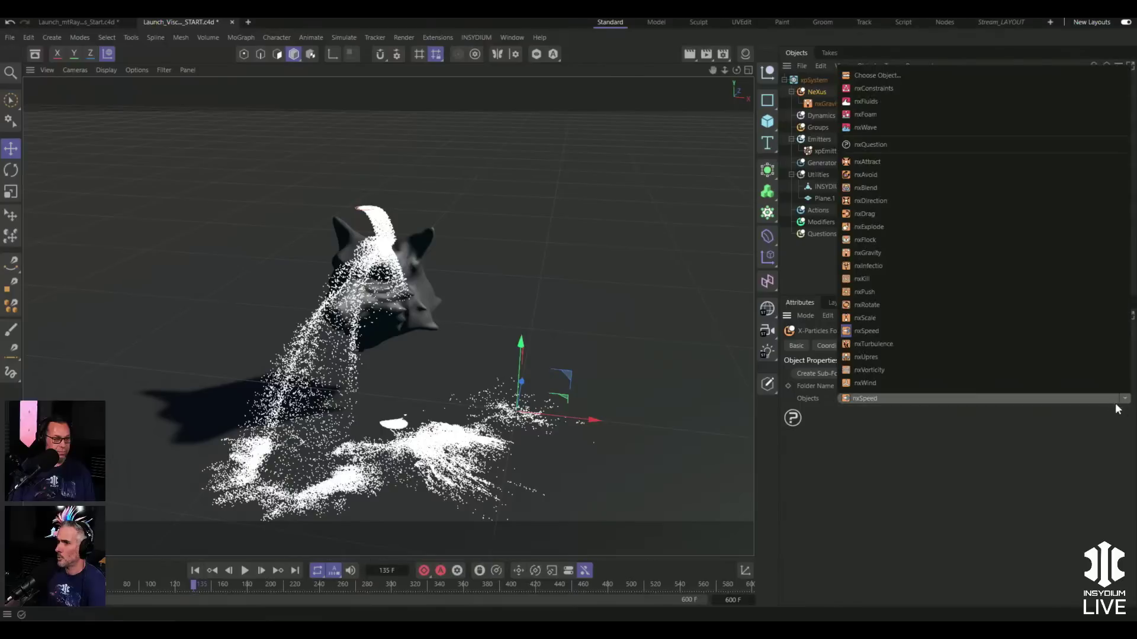
left_click(865, 102)
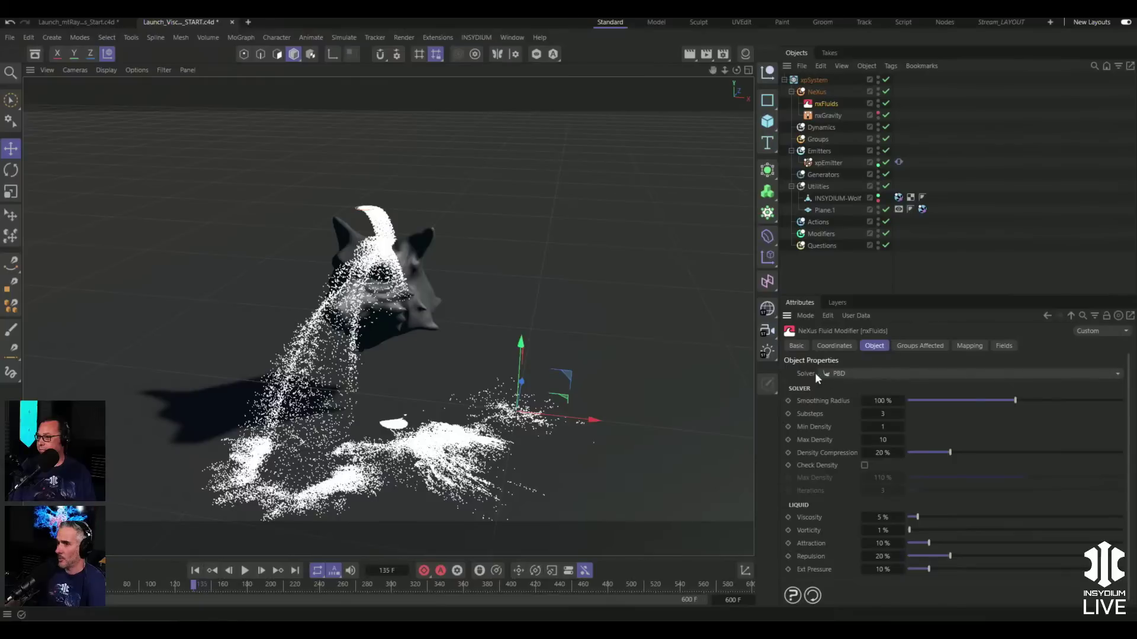
left_click(838, 401)
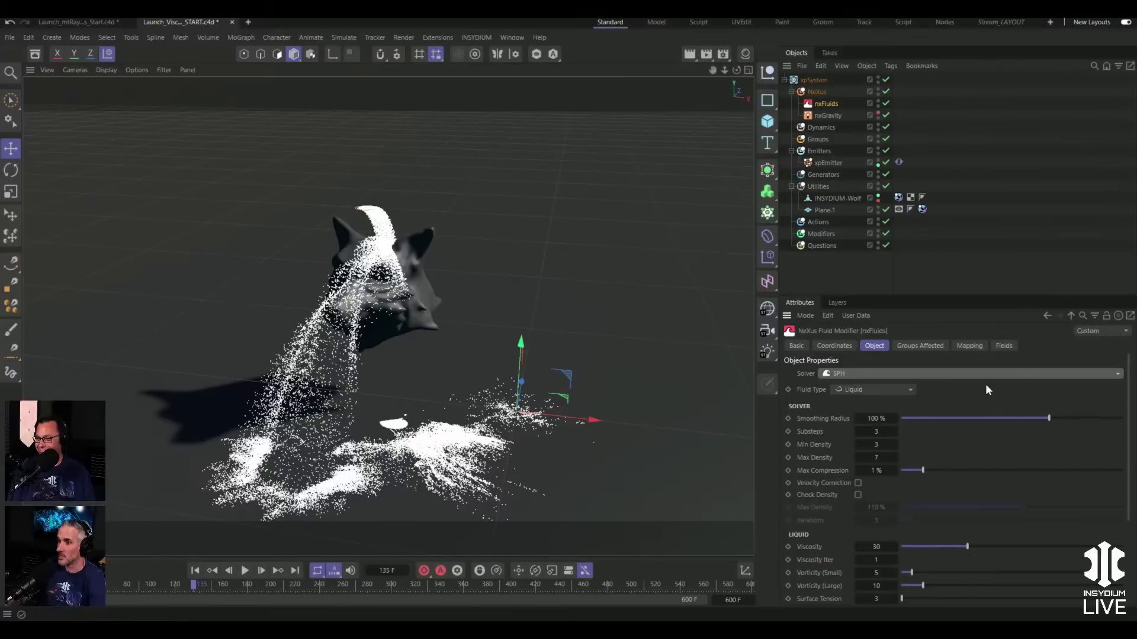
left_click(861, 391)
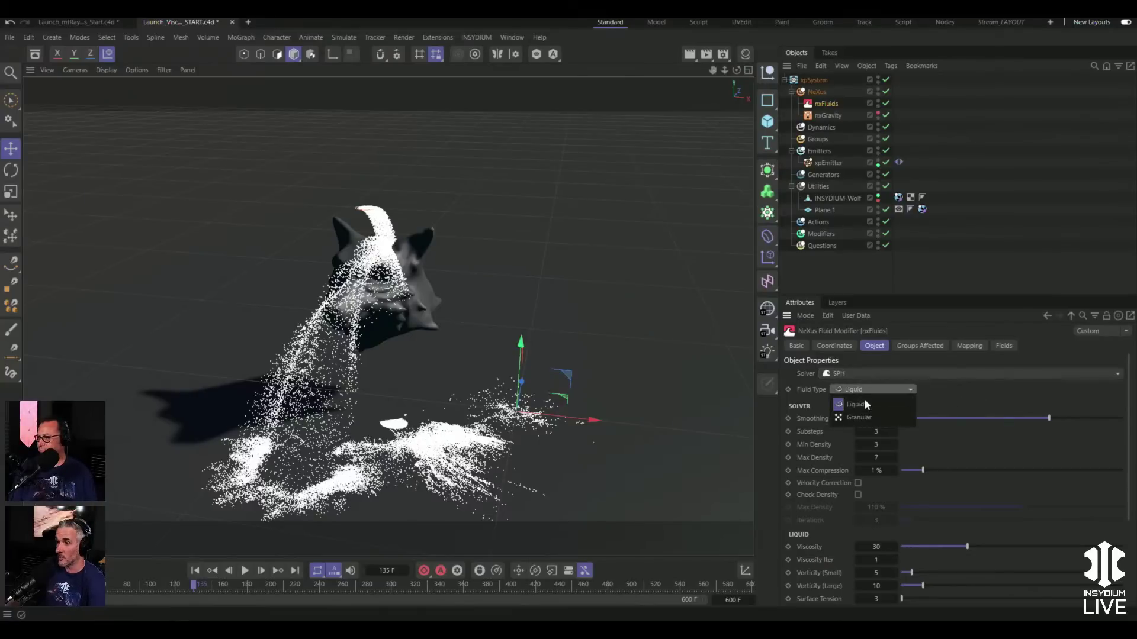
left_click(943, 388)
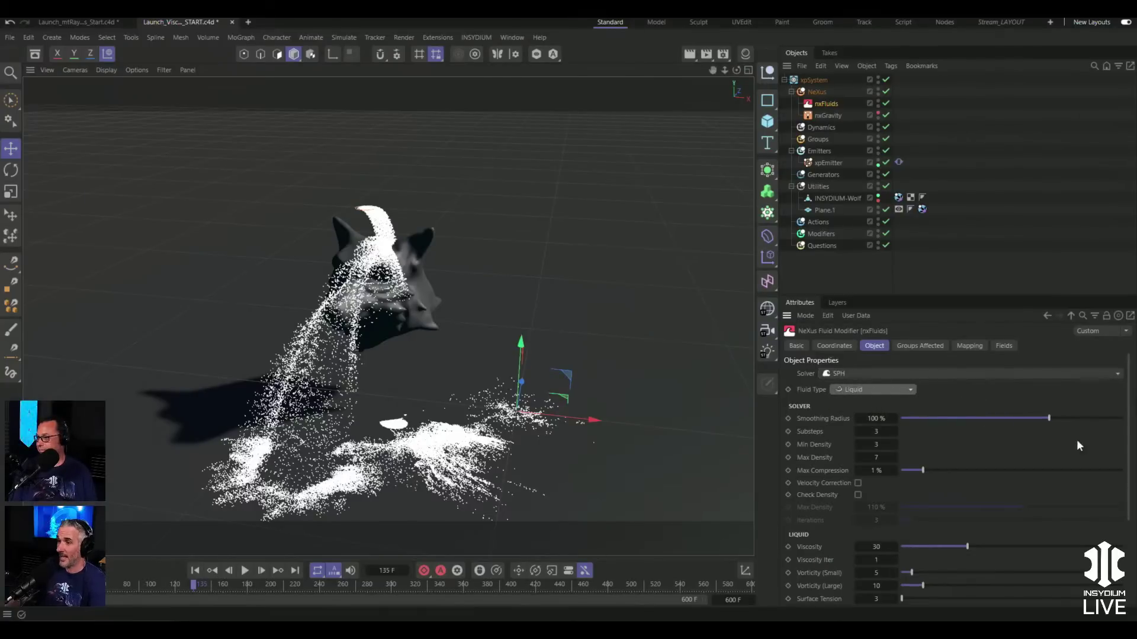
- Set the nxFluids Viscosity to 100 and Surface Tension to 40
scroll(1129, 465, "down", 1)
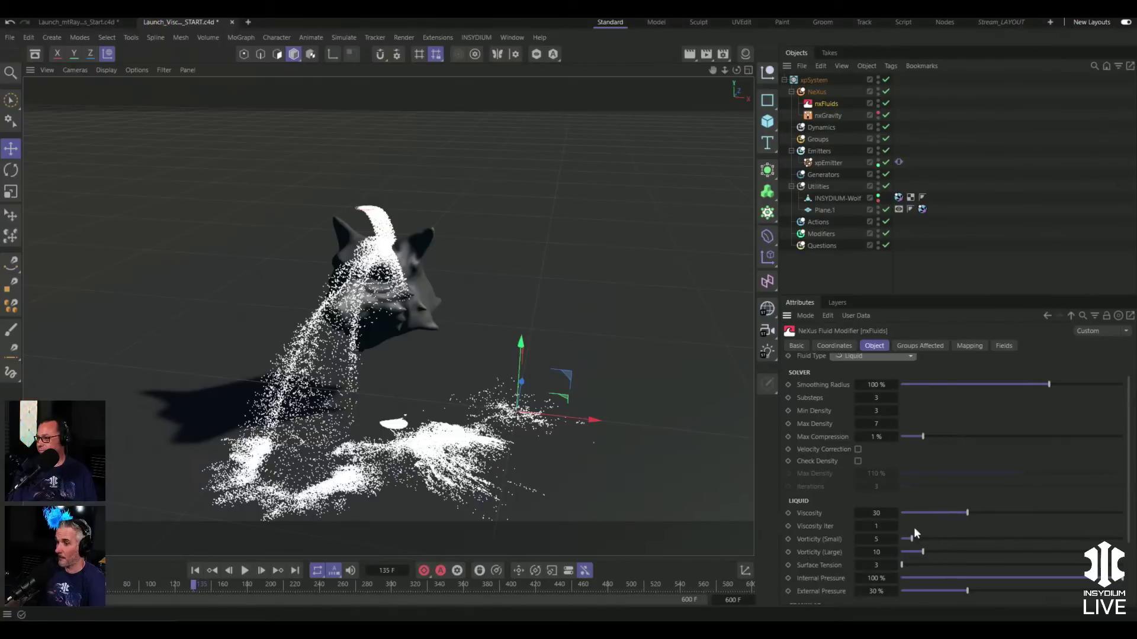
double_click(878, 516)
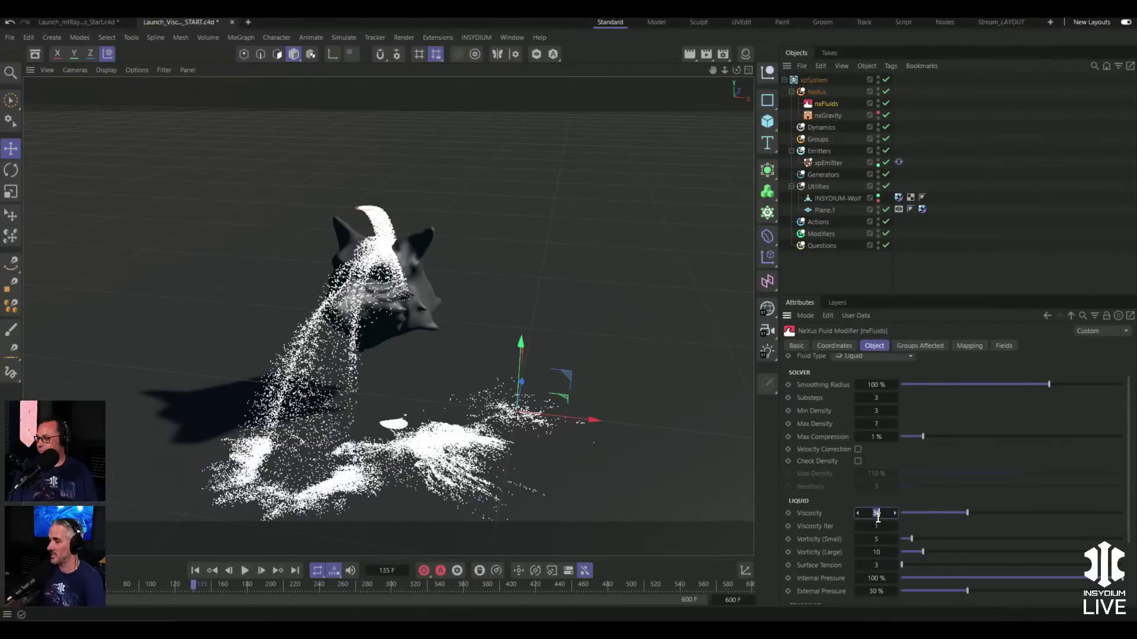
type("100")
key("Return")
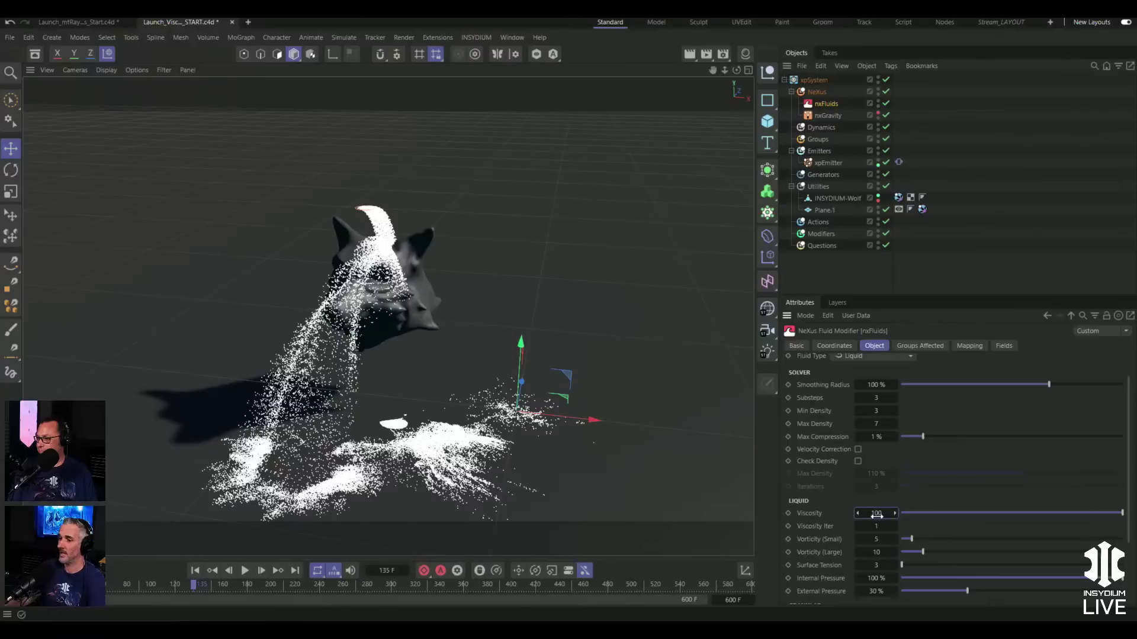
double_click(875, 565)
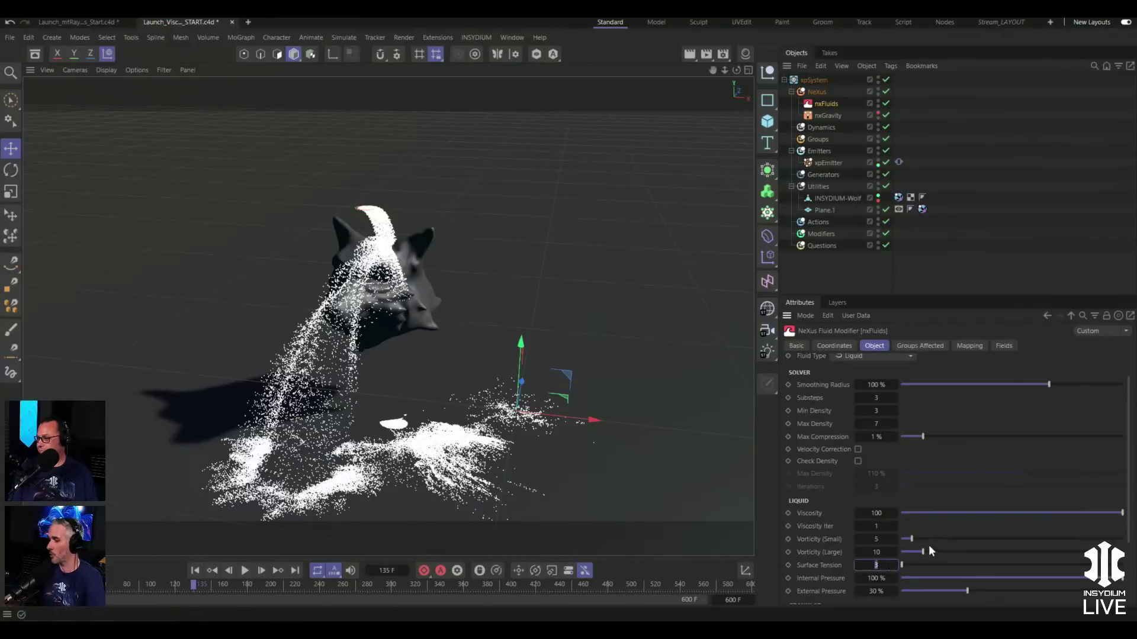
type("40")
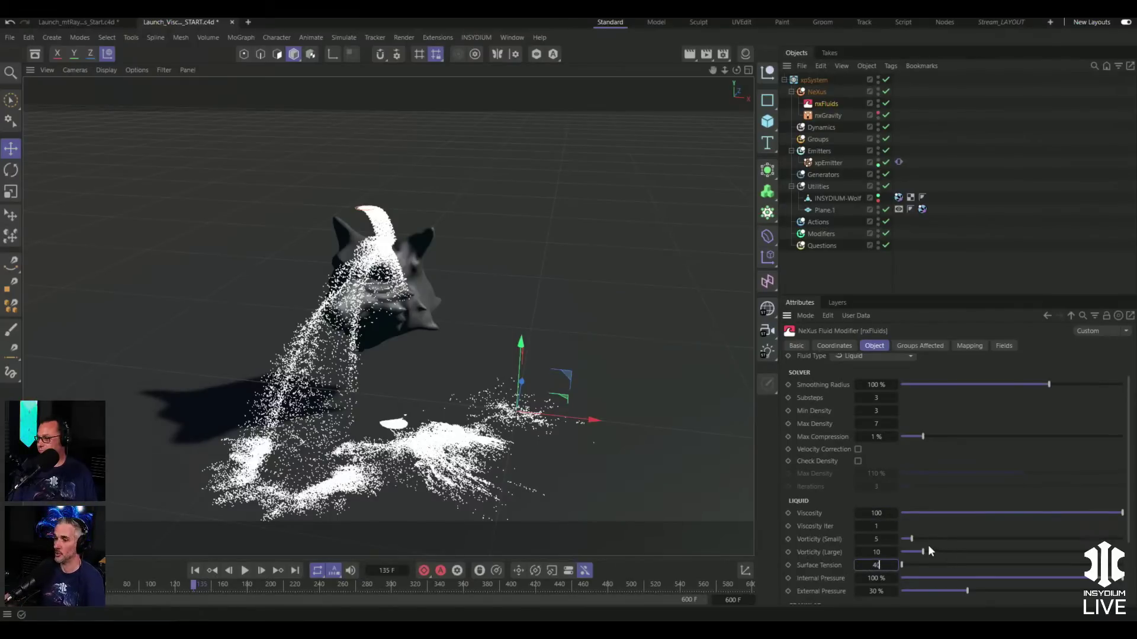
key("Return")
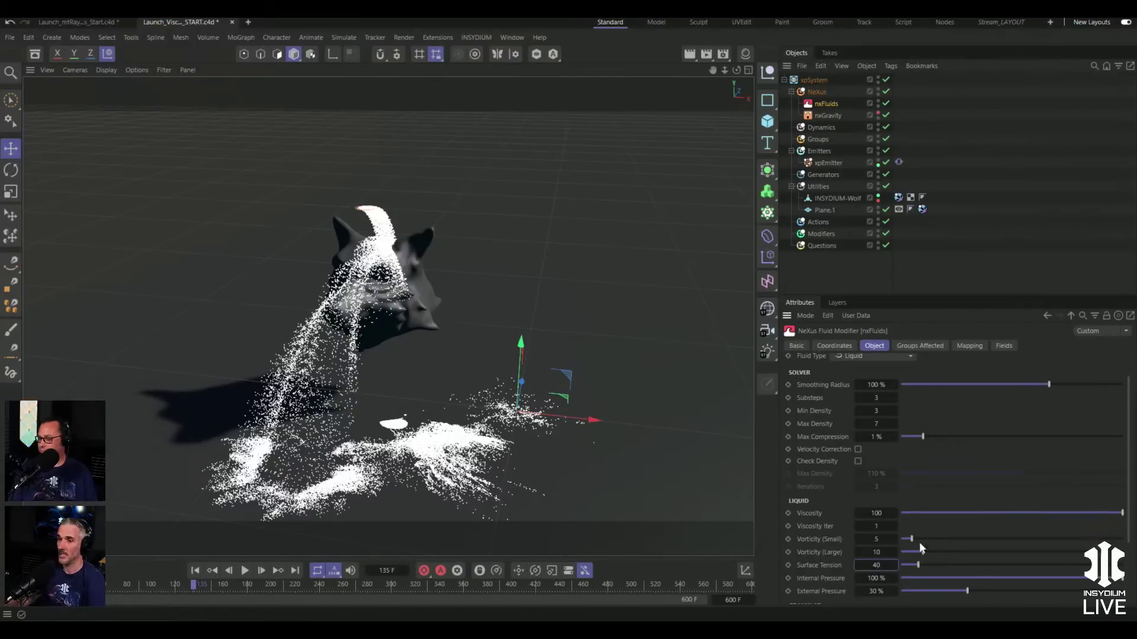
- Replay the fluid simulation from the first frame and stop it at frame 298
left_click(194, 570)
left_click(244, 570)
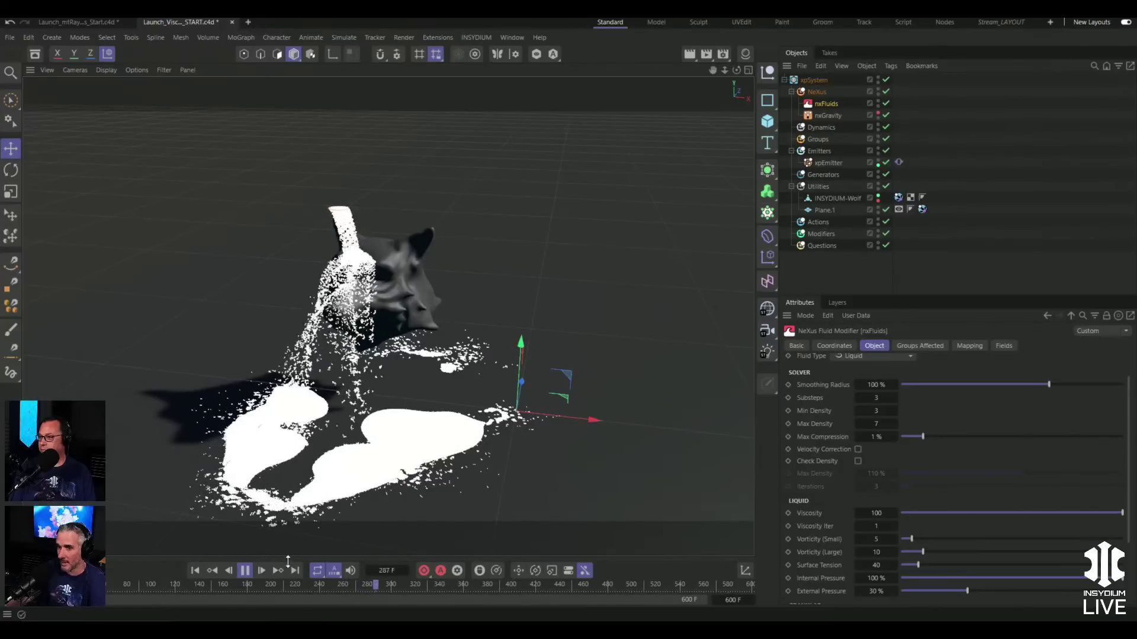
left_click(244, 570)
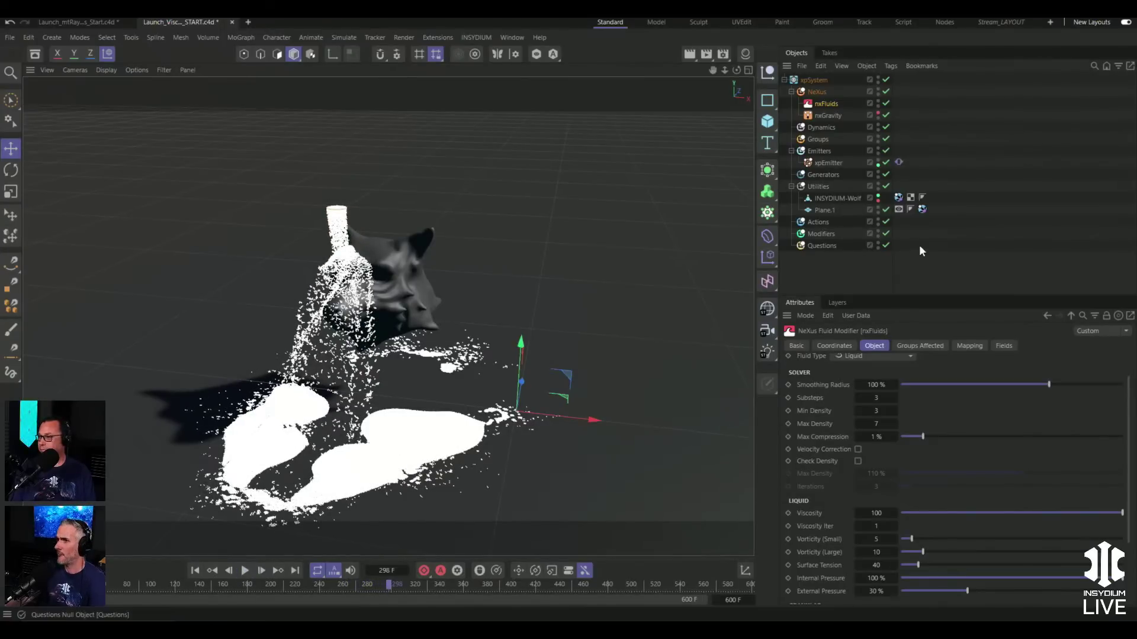
- Set the Friction of the wolf head's collider tag to 82% and replay the simulation from the start up to frame 195
left_click(898, 199)
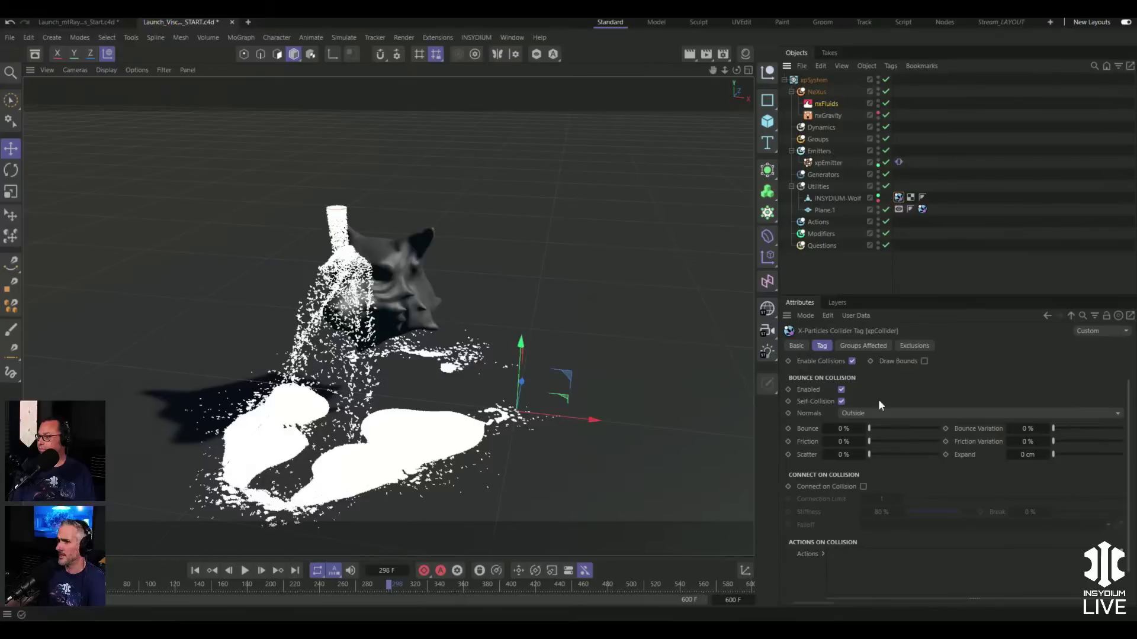
left_click_drag(881, 441, 926, 441)
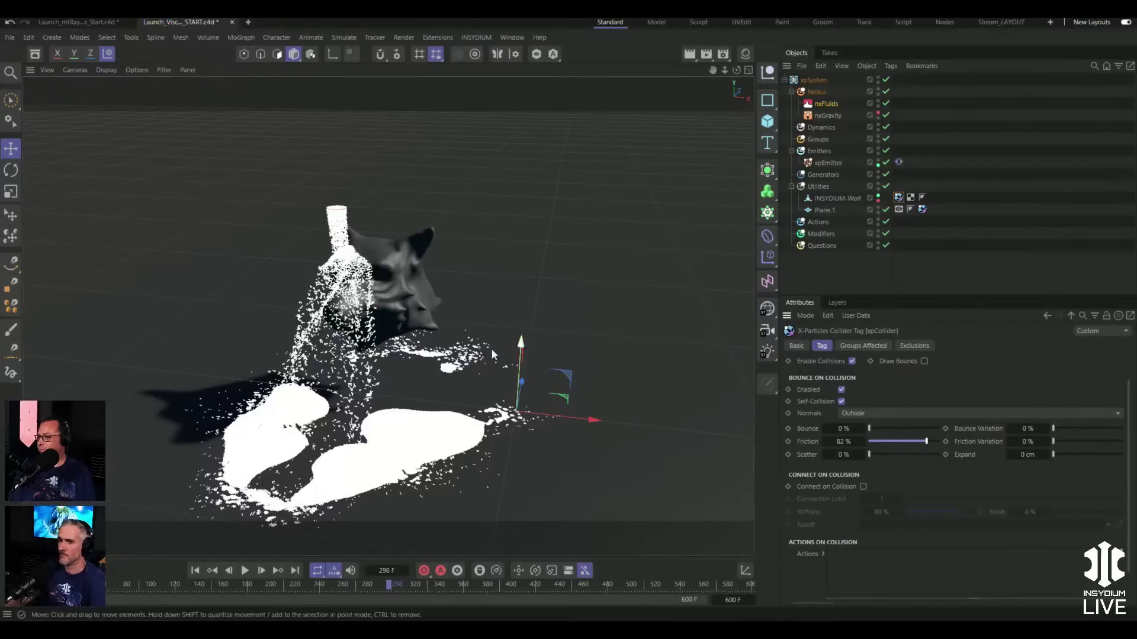
left_click(195, 570)
left_click(244, 570)
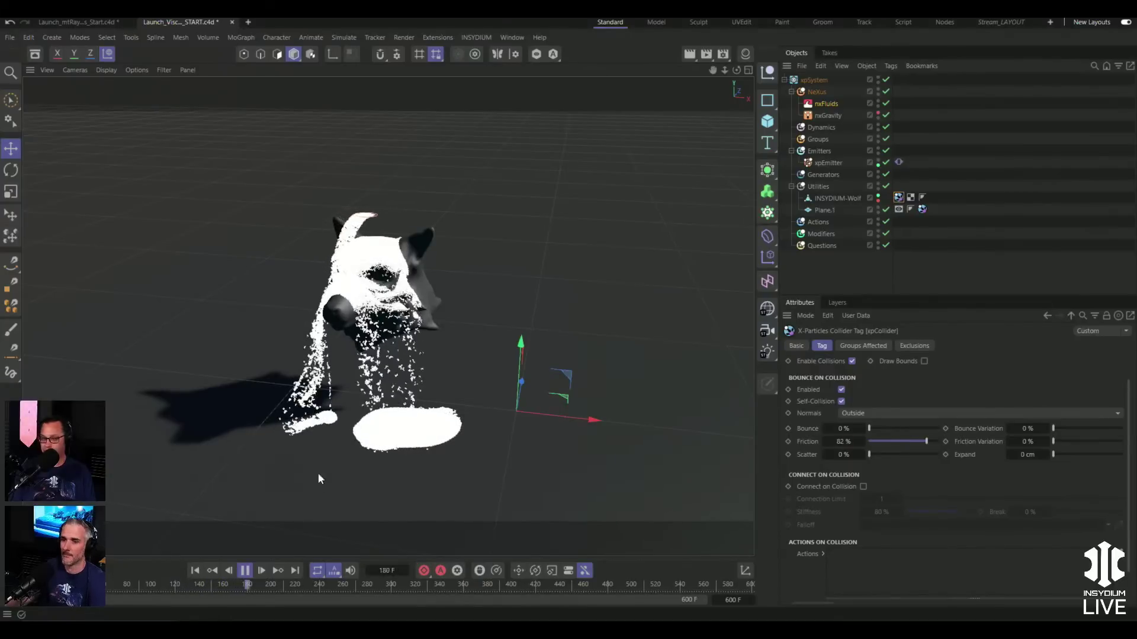
left_click(245, 570)
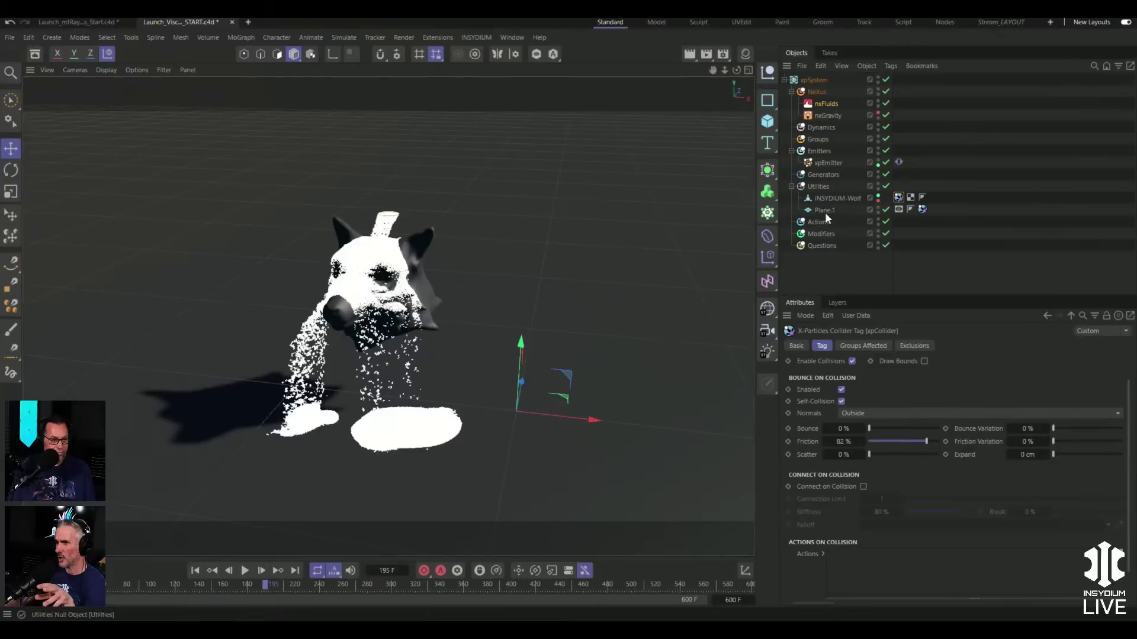
- Add an nxConstraints object to the NeXus folder and place it below nxFluids
left_click(823, 105)
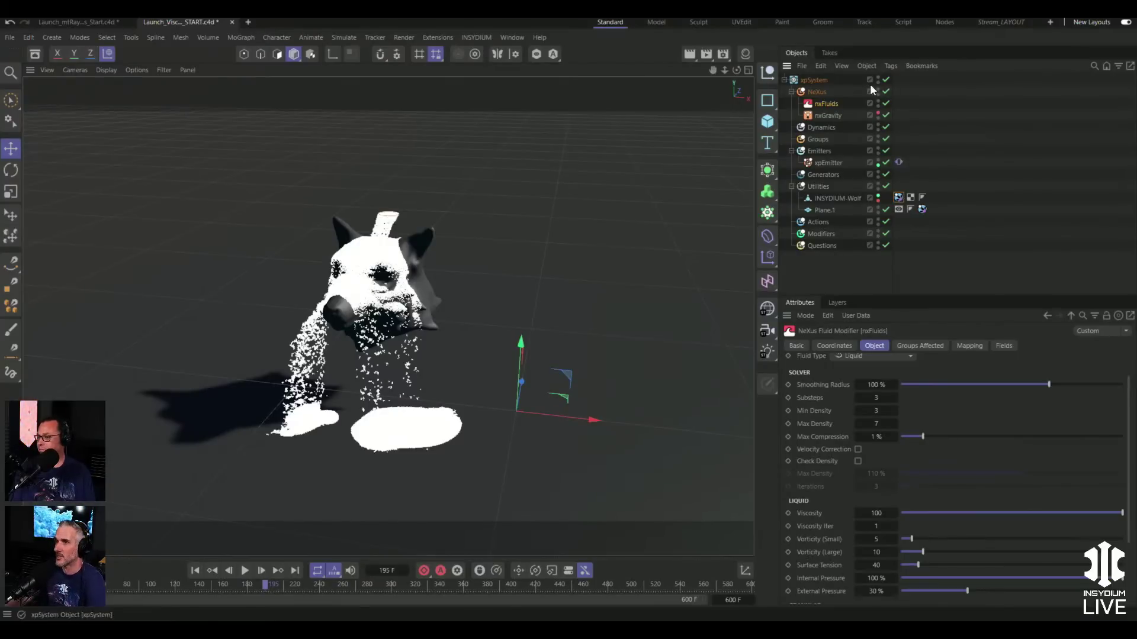
left_click(815, 93)
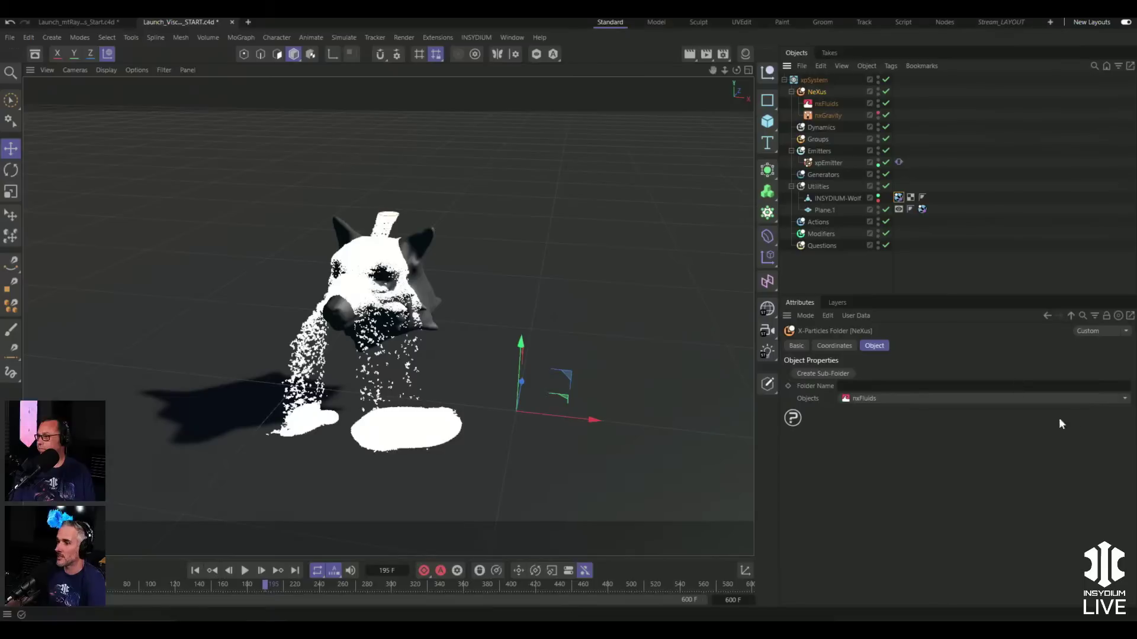
left_click(1123, 401)
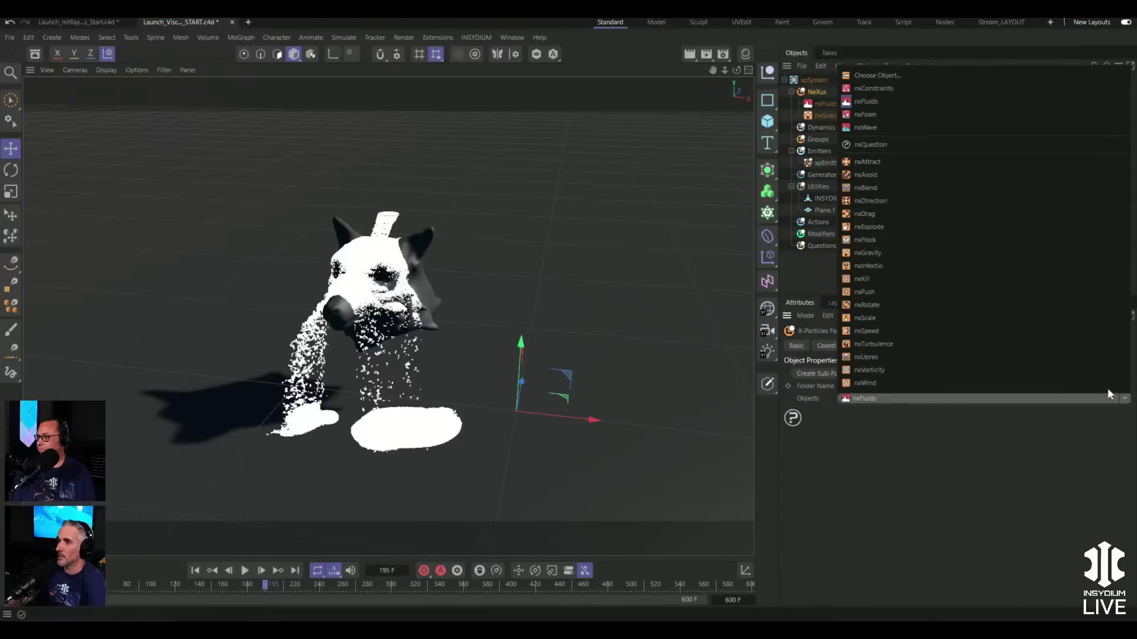
left_click(870, 89)
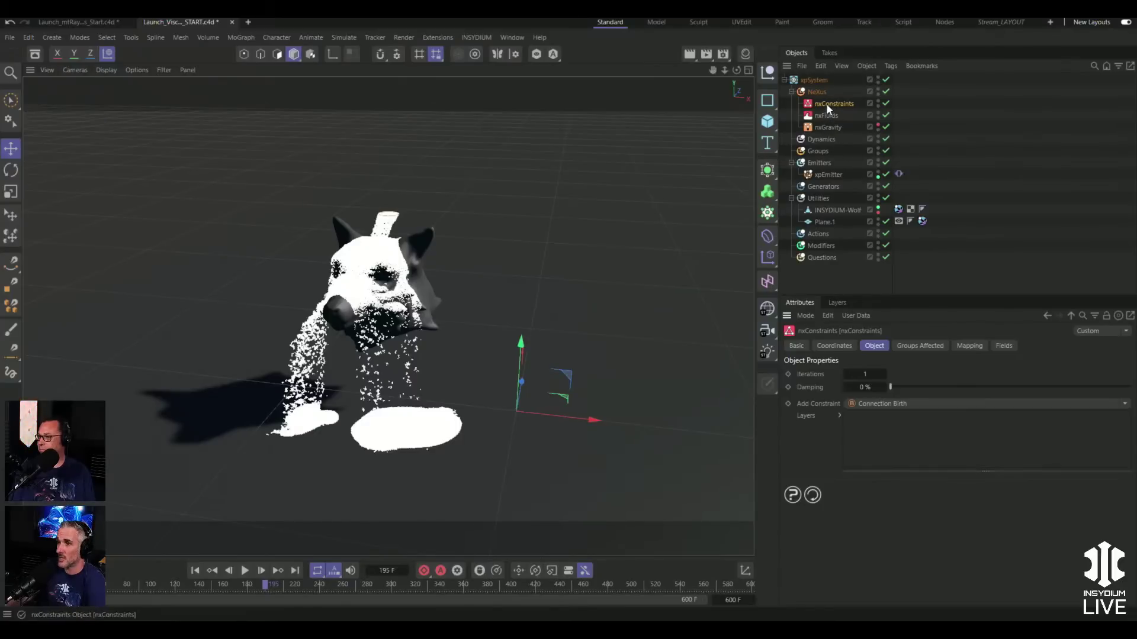
left_click_drag(828, 107, 828, 121)
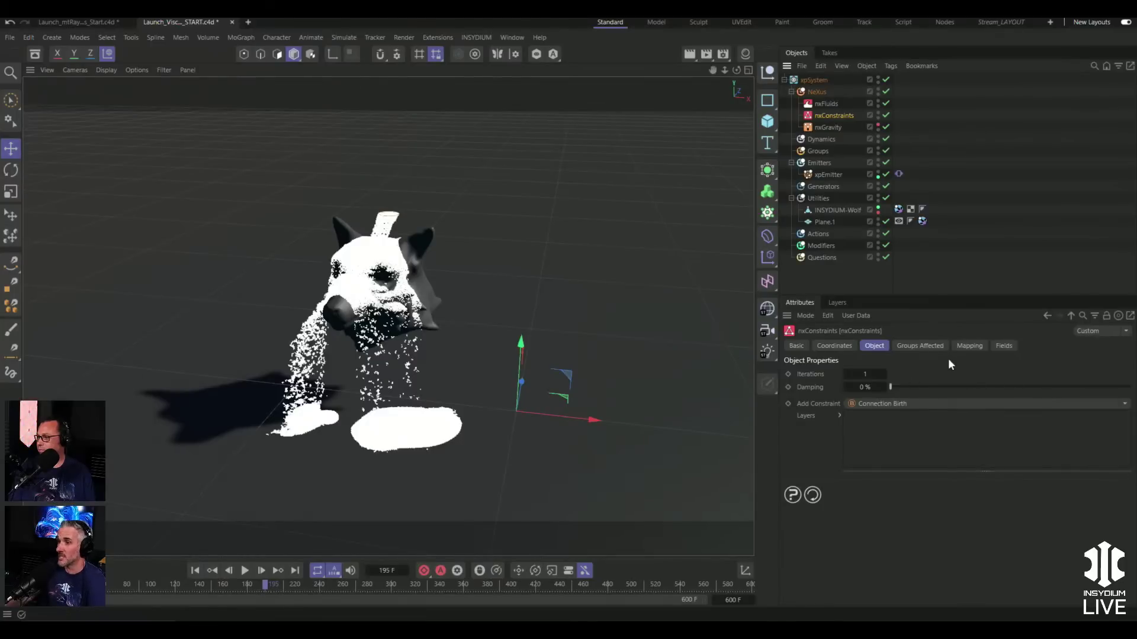
- Set the nxConstraints Iterations to 3 and add a Viscosity constraint with a Connection Limit of 3
left_click(884, 373)
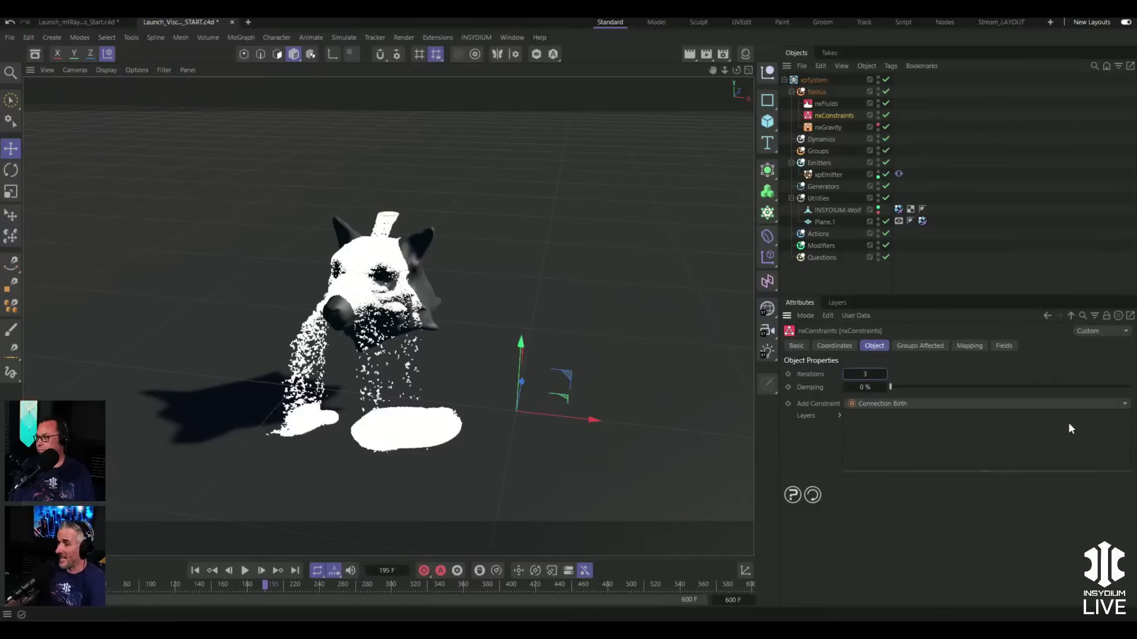
left_click(1125, 405)
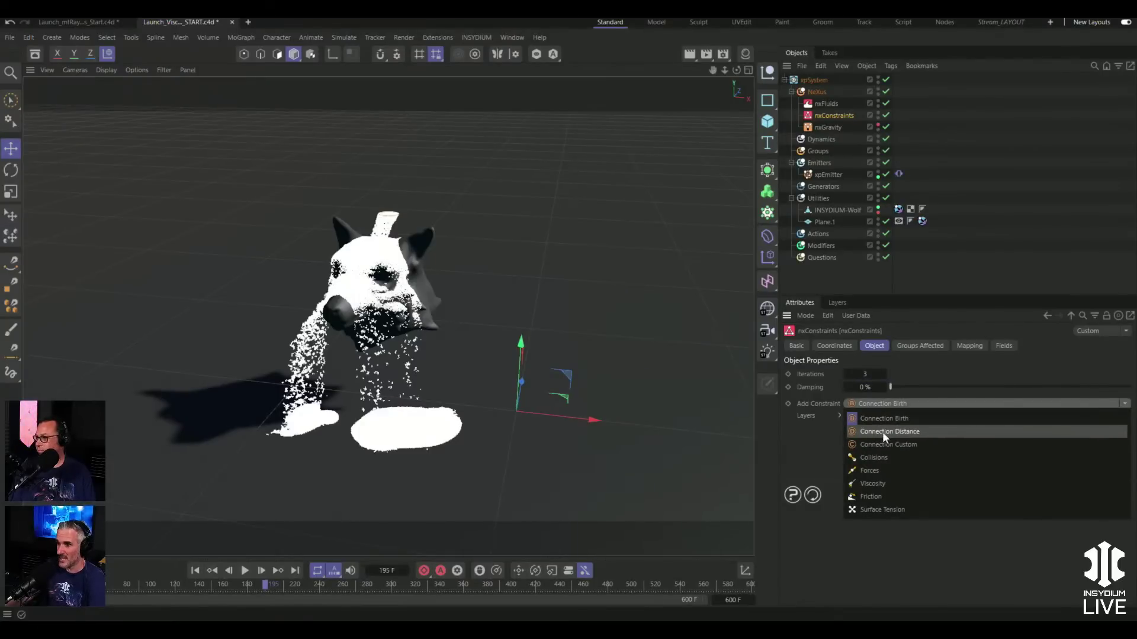
left_click(874, 484)
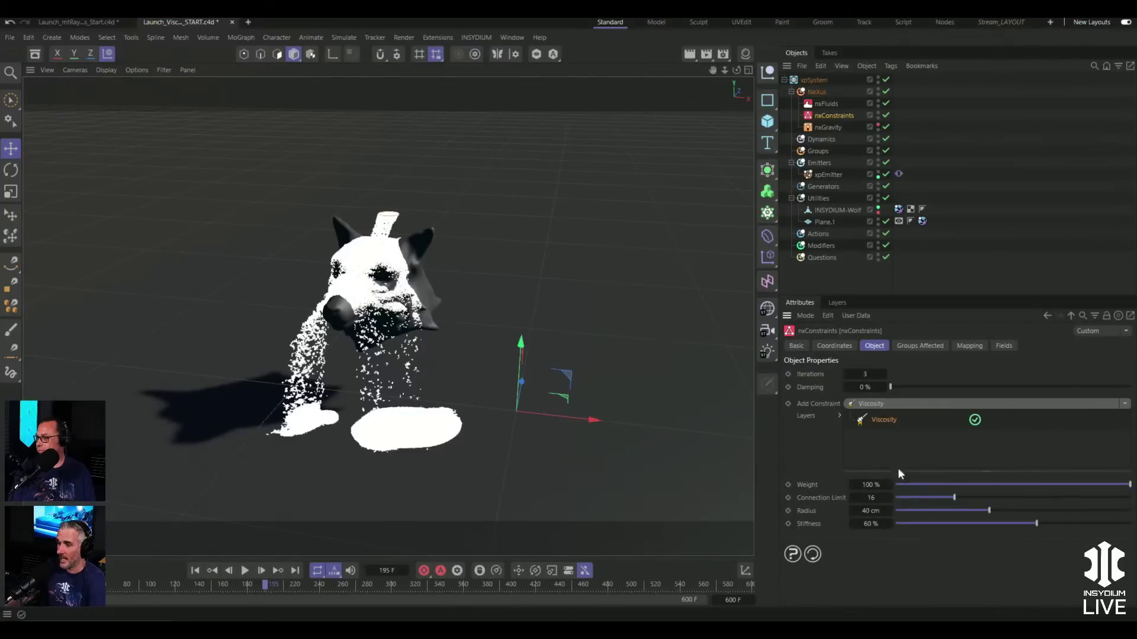
left_click(870, 497)
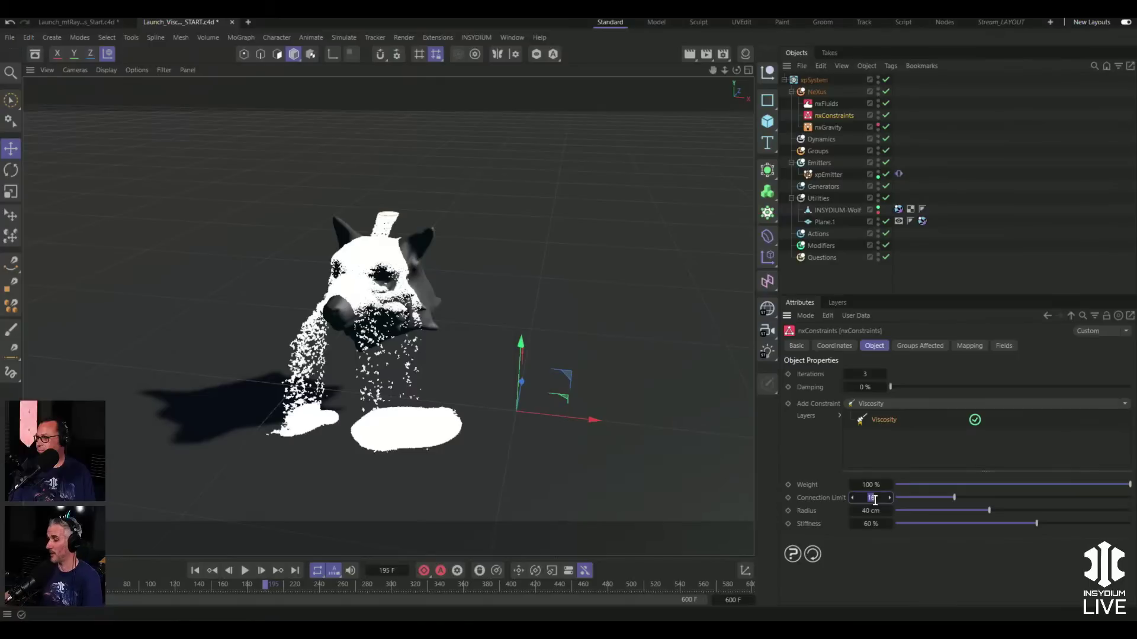
type("2")
key("Return")
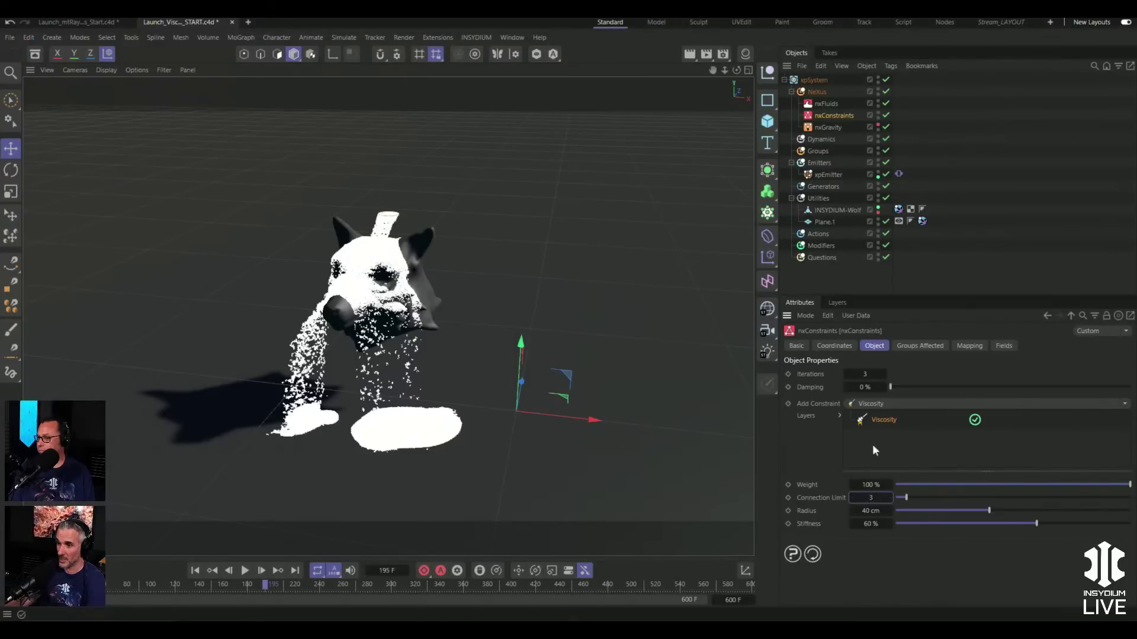
- Set the Viscosity constraint's Radius to 20 cm and replay the simulation from the start up to frame 246
left_click(867, 513)
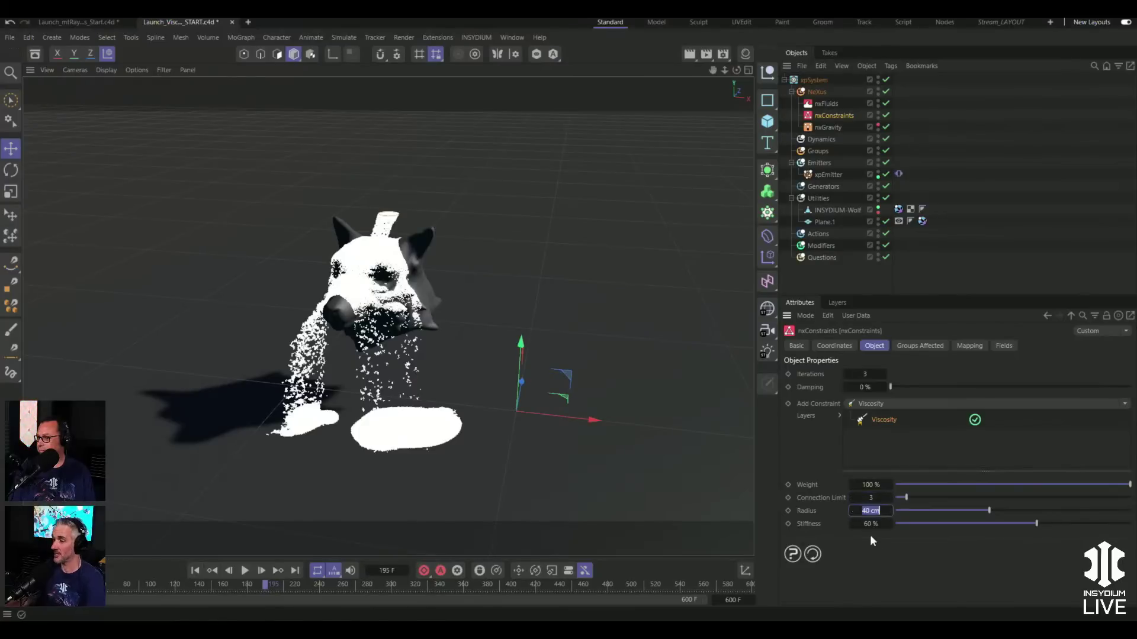
type("20")
key("Return")
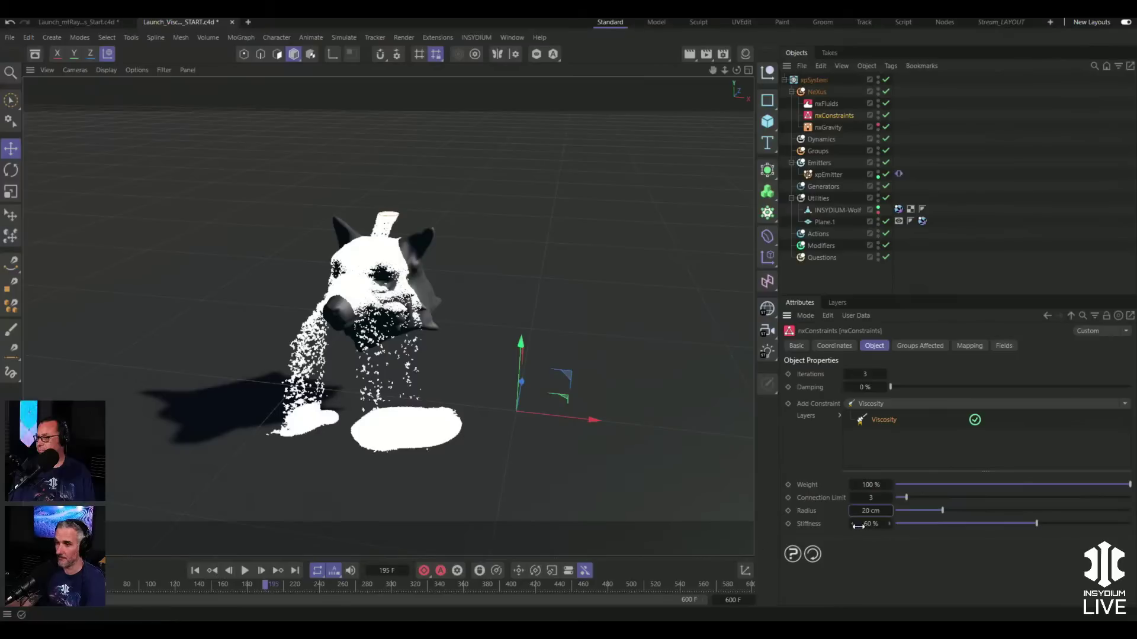
left_click(195, 571)
left_click(244, 570)
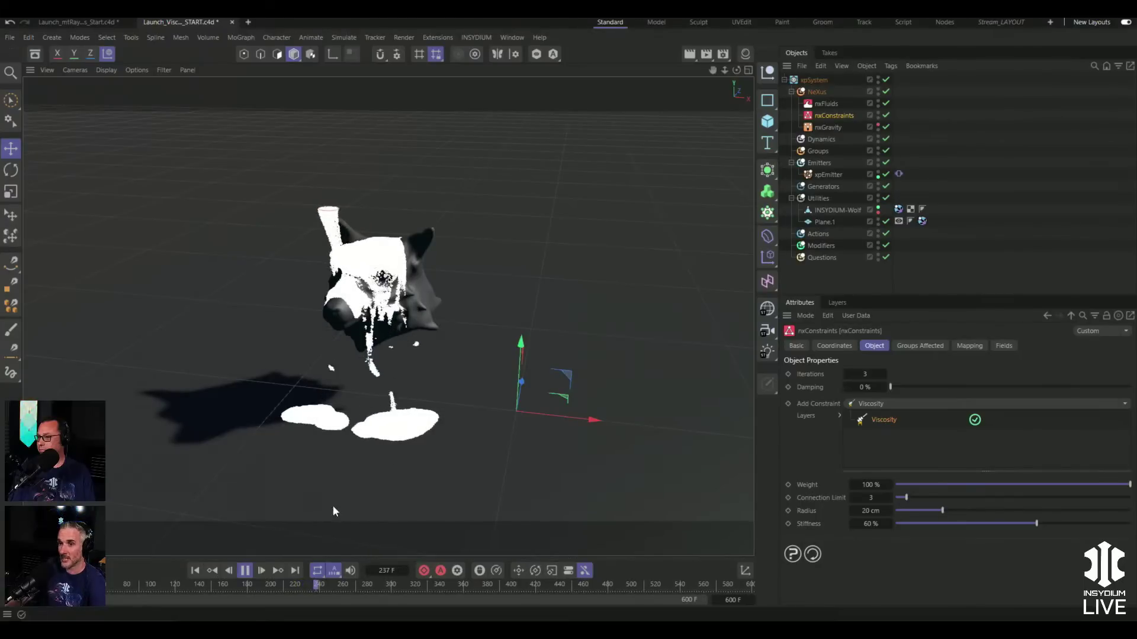
left_click(246, 571)
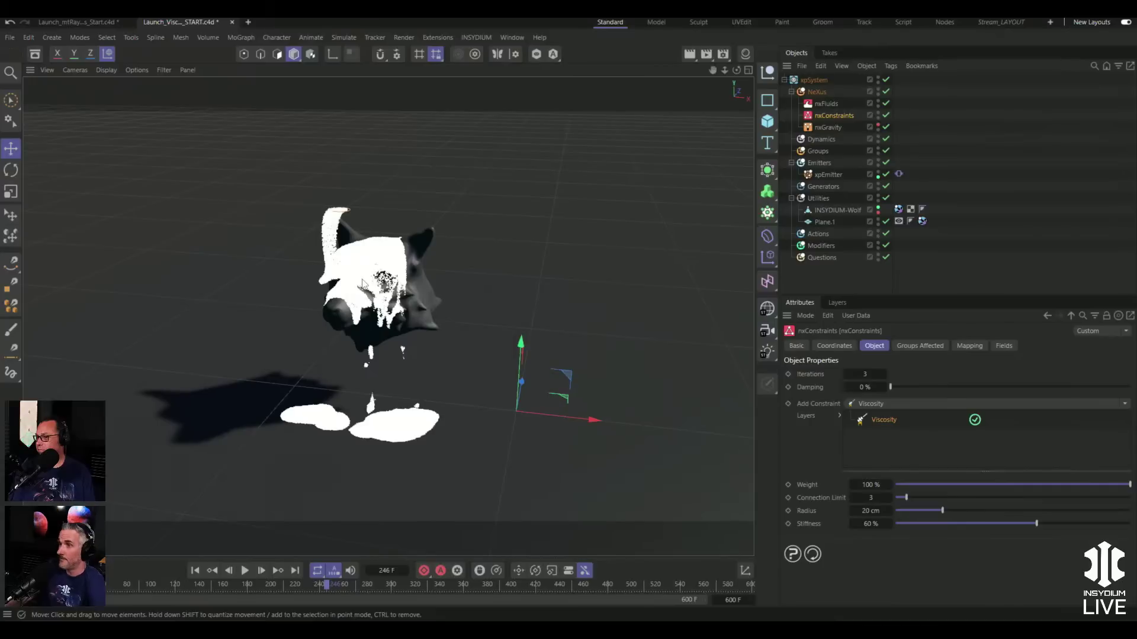
- Add an nxQuestion object to the NeXus folder and add a question to it
left_click(816, 93)
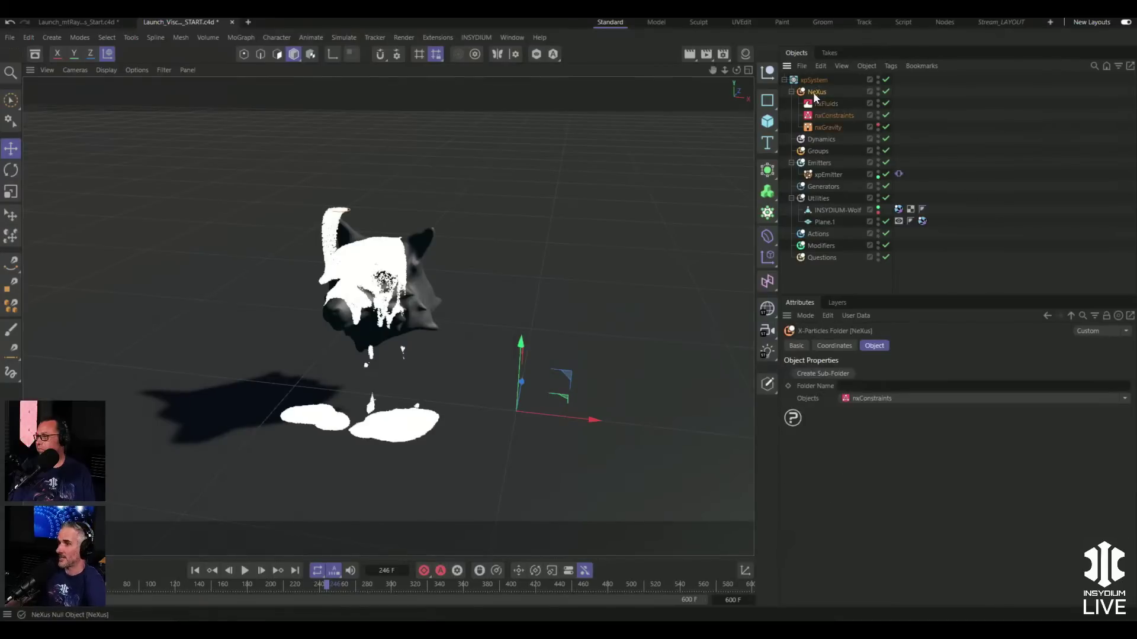
left_click(1125, 399)
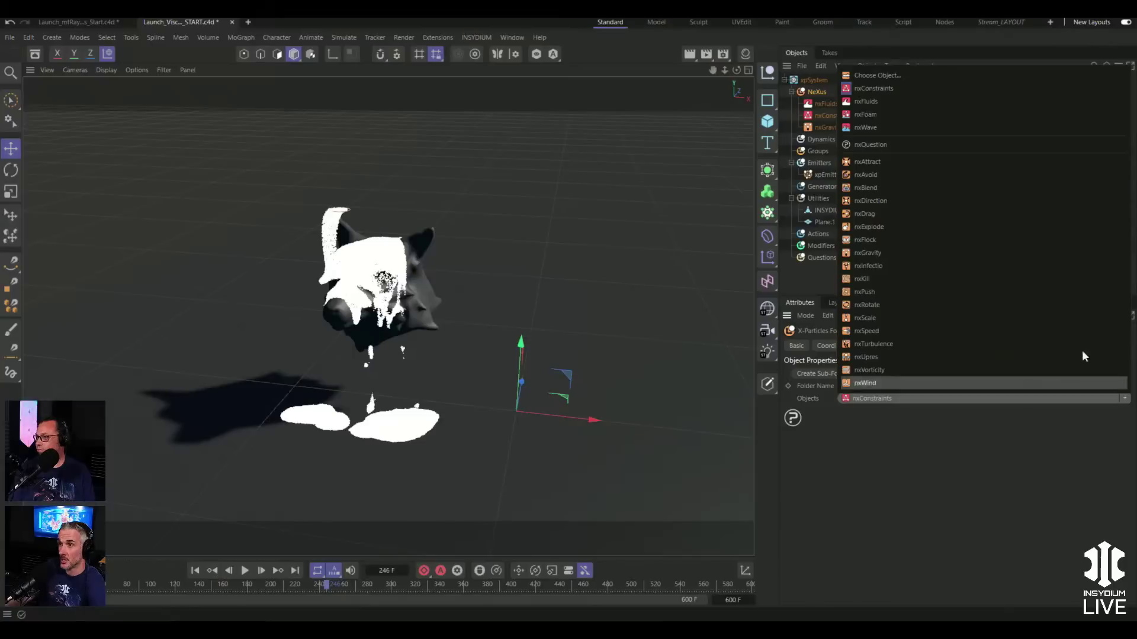
left_click(897, 144)
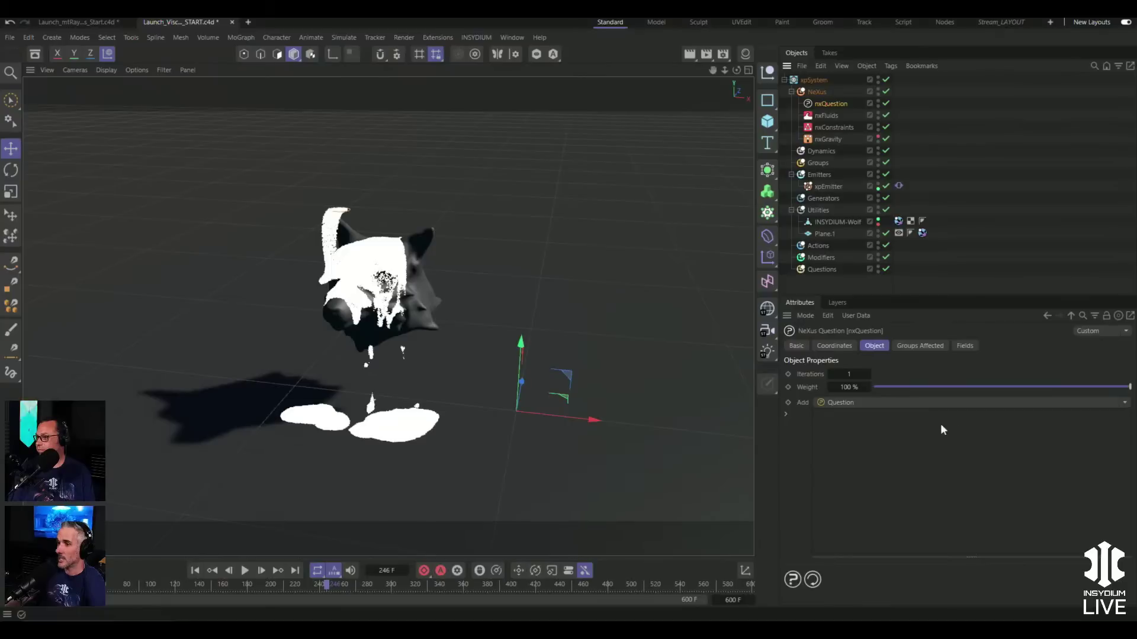
left_click(911, 402)
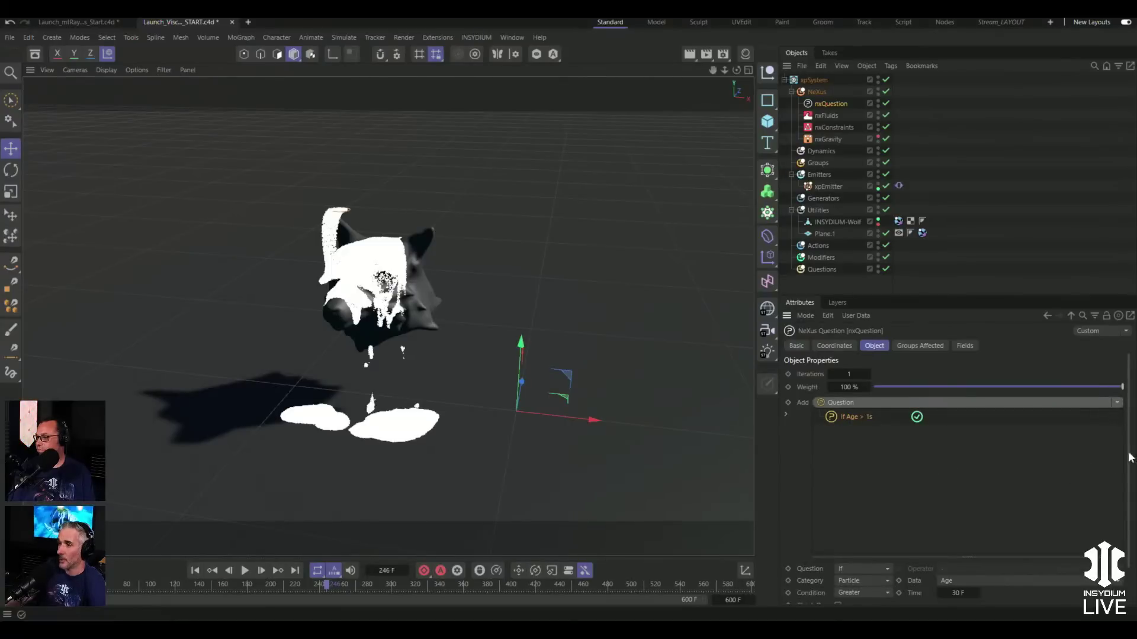
- Set the question's Category to Document and its Data to Object Distance
scroll(1130, 458, "down", 1)
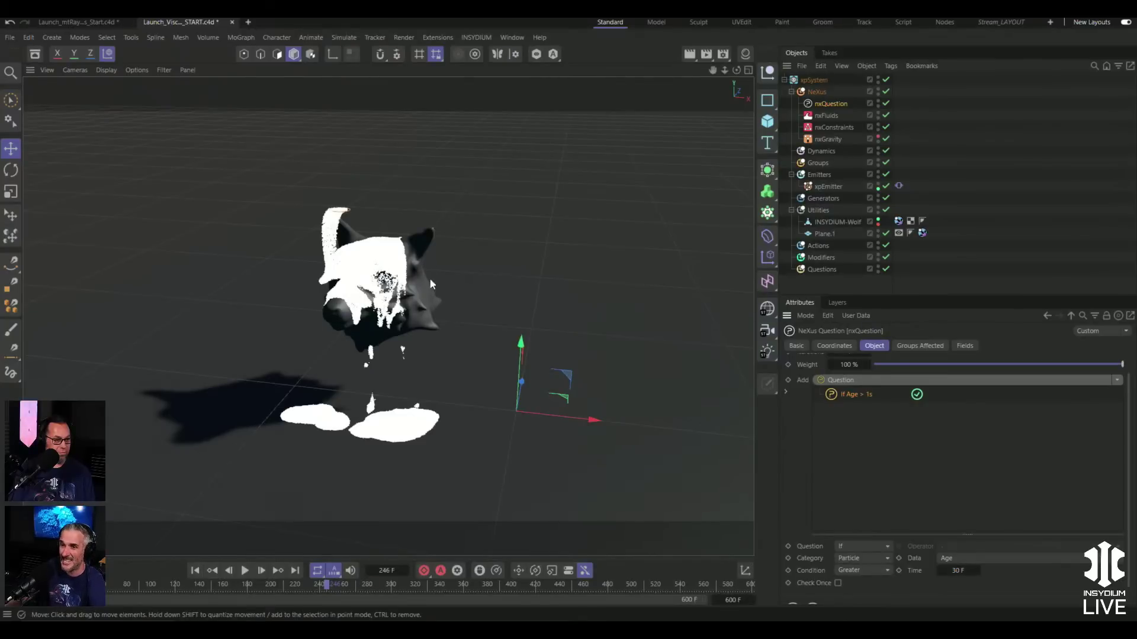
left_click(857, 559)
left_click(862, 571)
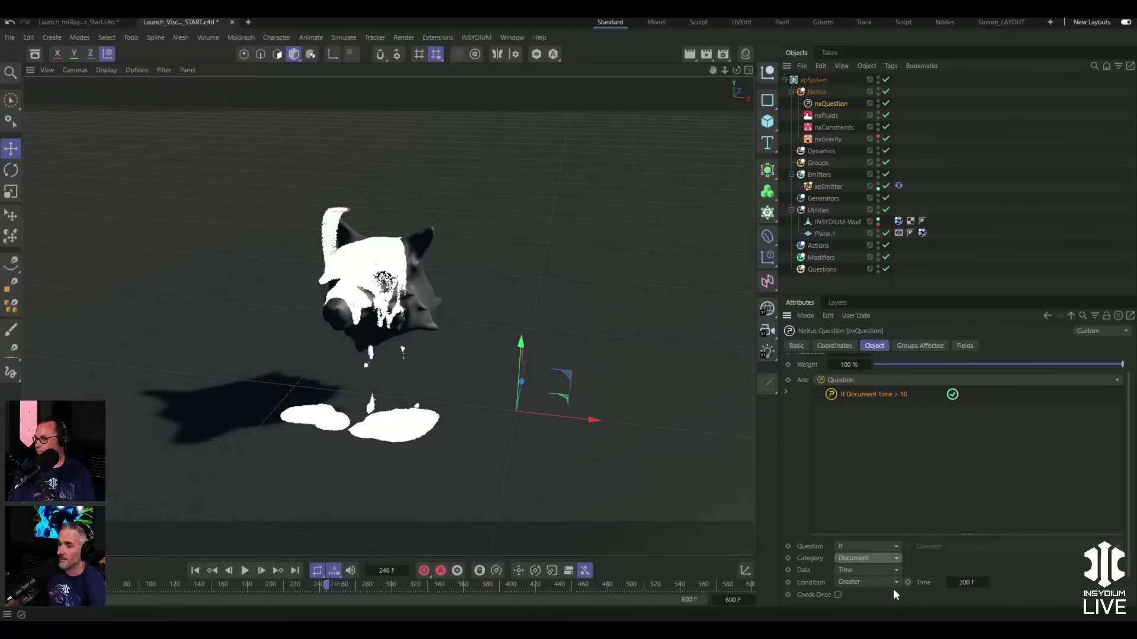
left_click(847, 570)
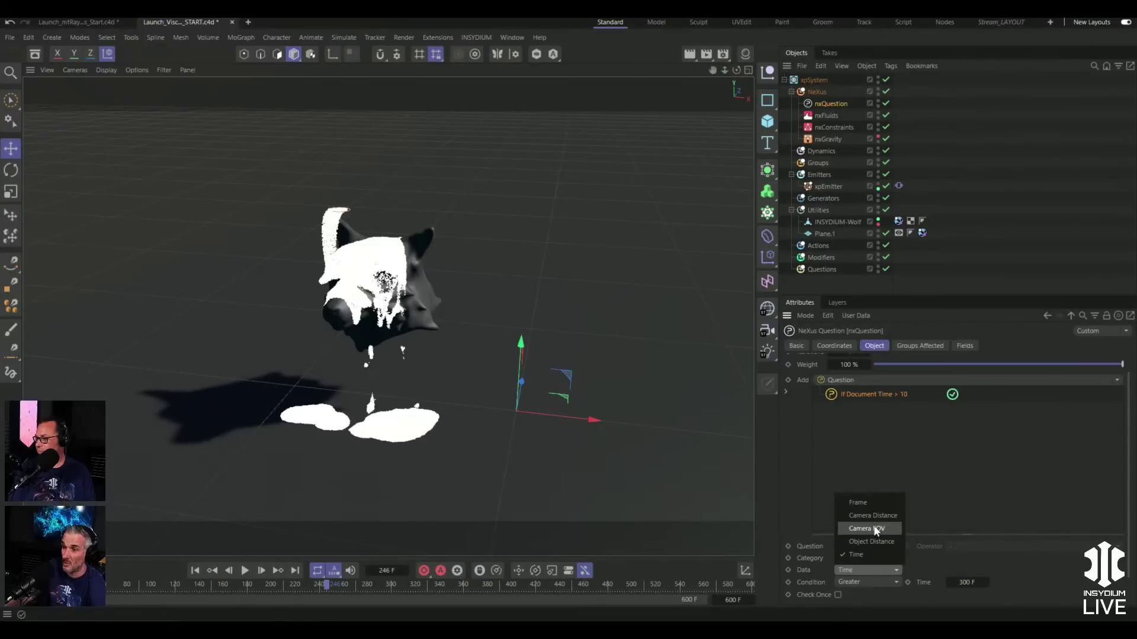
left_click(864, 540)
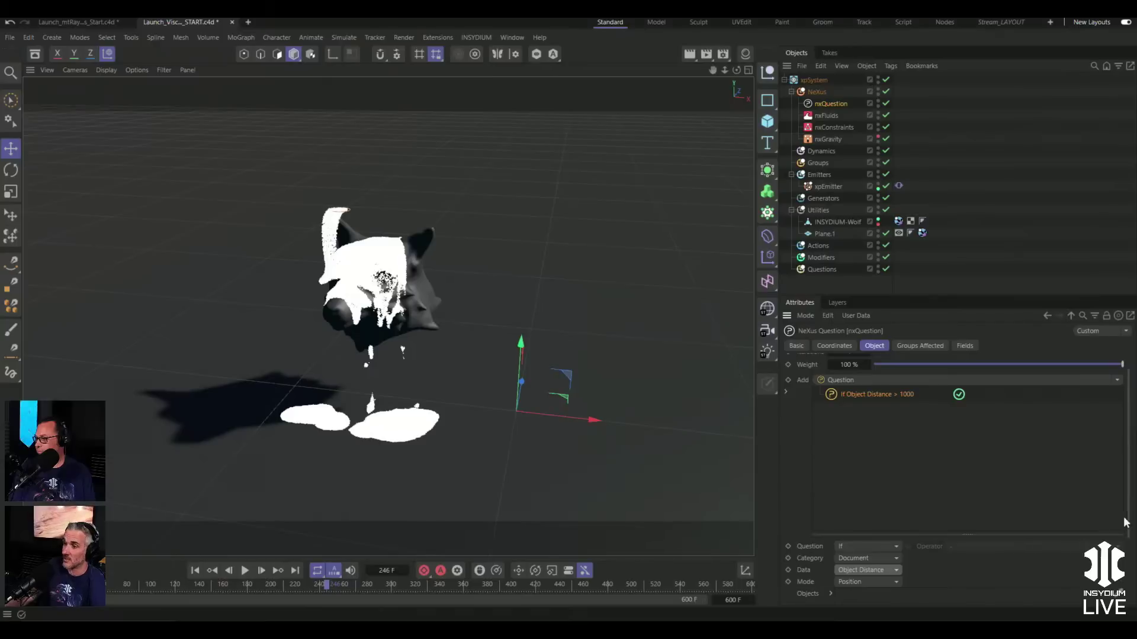
- Set the question's distance Mode to Polygons and add the INSYDIUM-Wolf object to its Objects list
scroll(1132, 520, "down", 3)
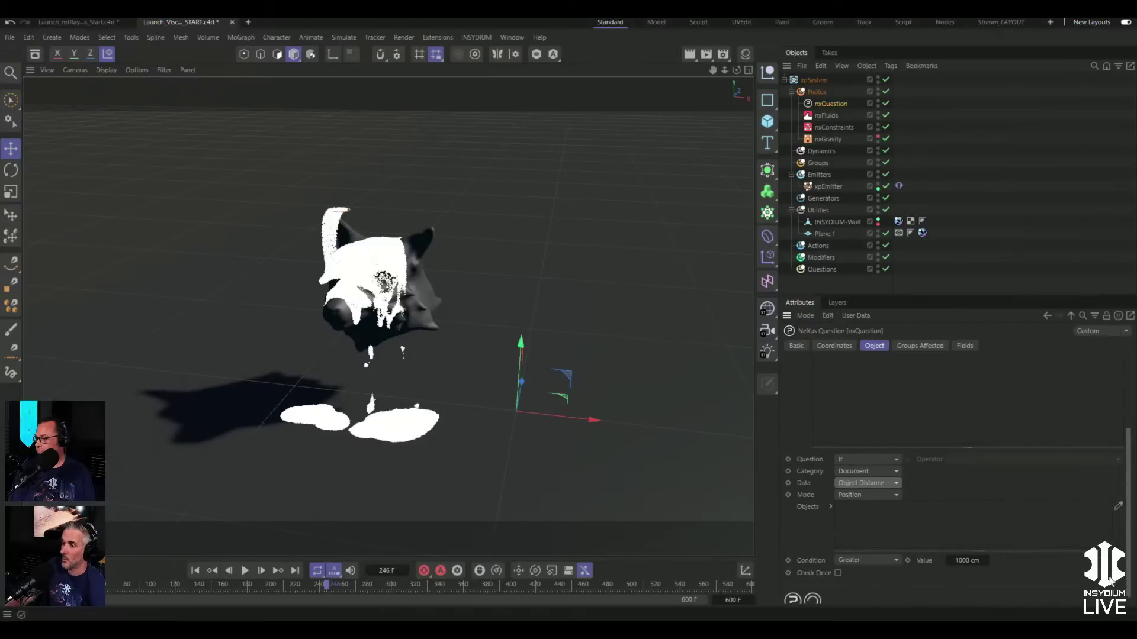
left_click(854, 497)
left_click(862, 544)
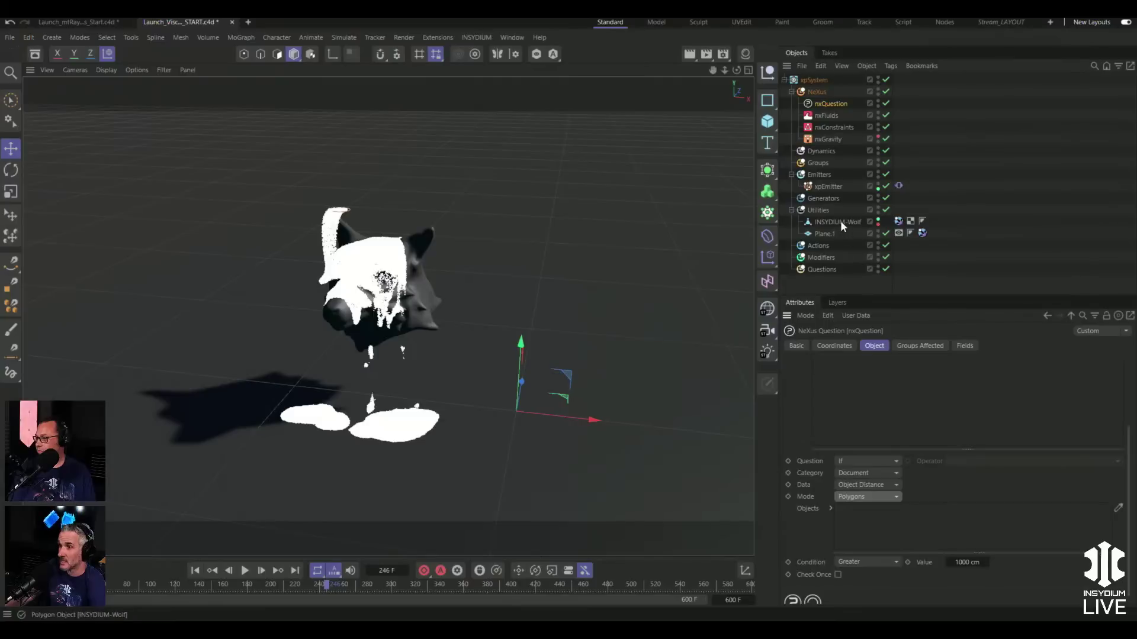
left_click_drag(840, 220, 874, 513)
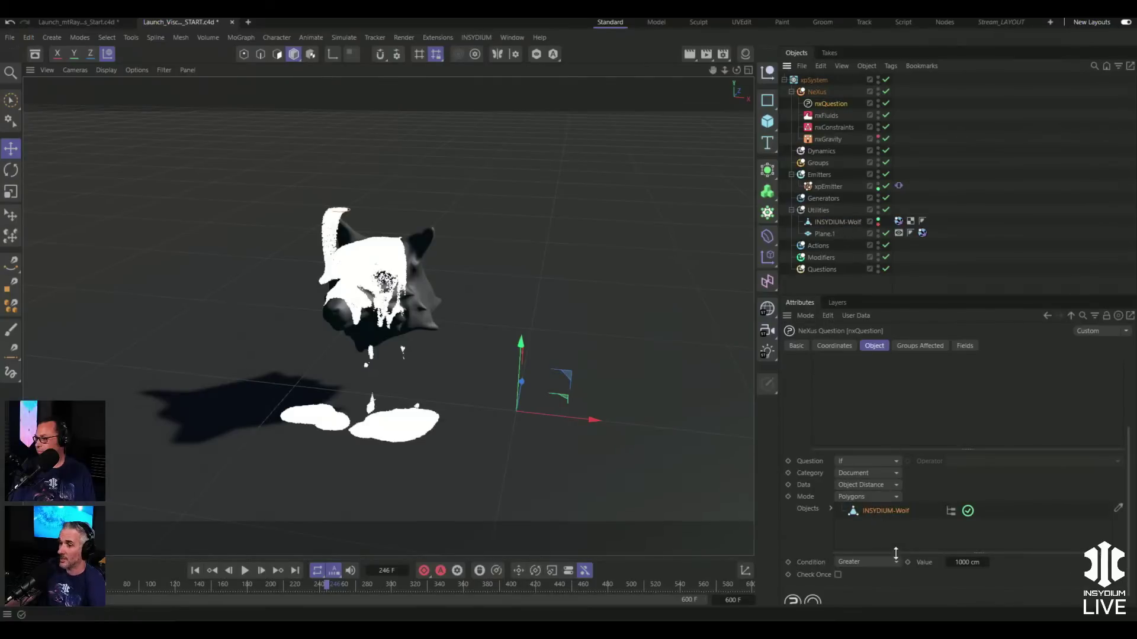
- Set the object distance question's Condition to Less with a Value of 3 cm
left_click(856, 562)
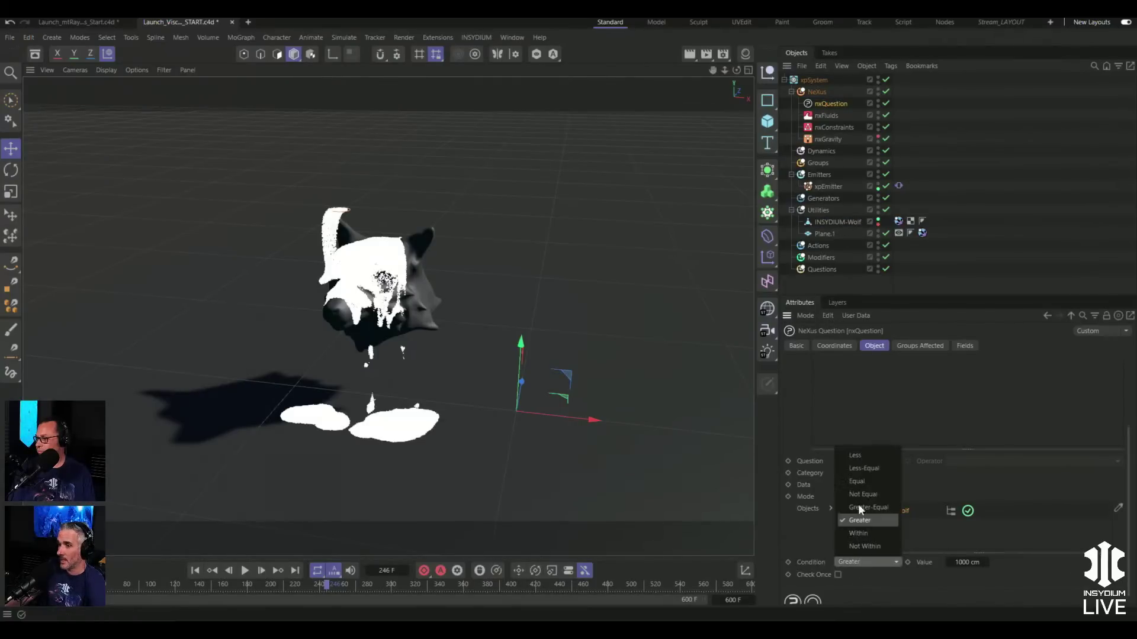
left_click(851, 456)
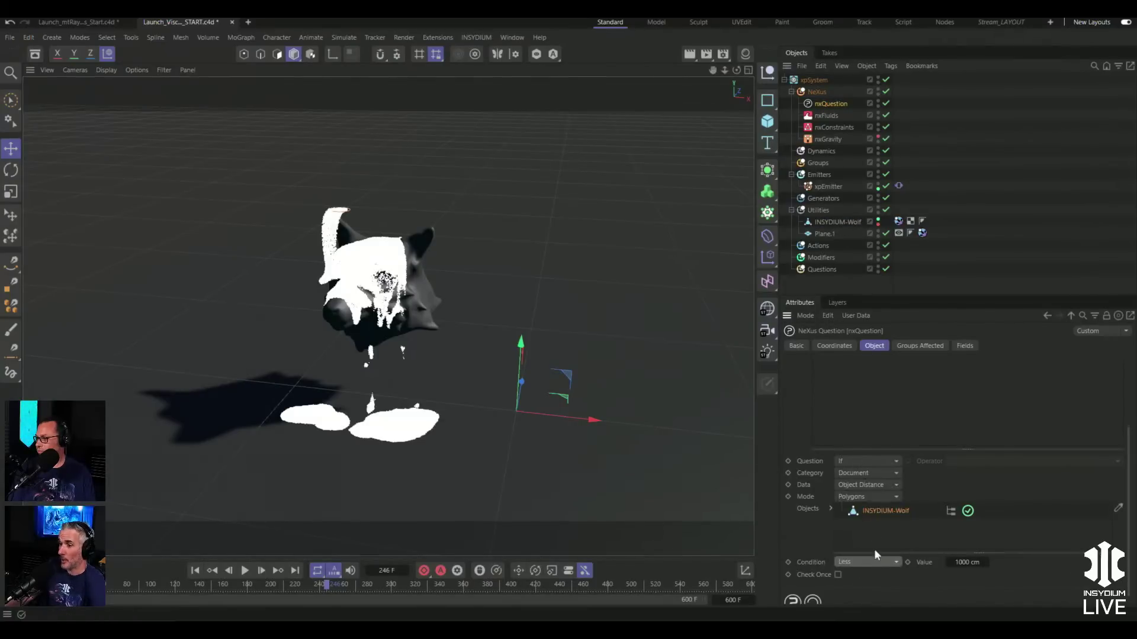
left_click(955, 563)
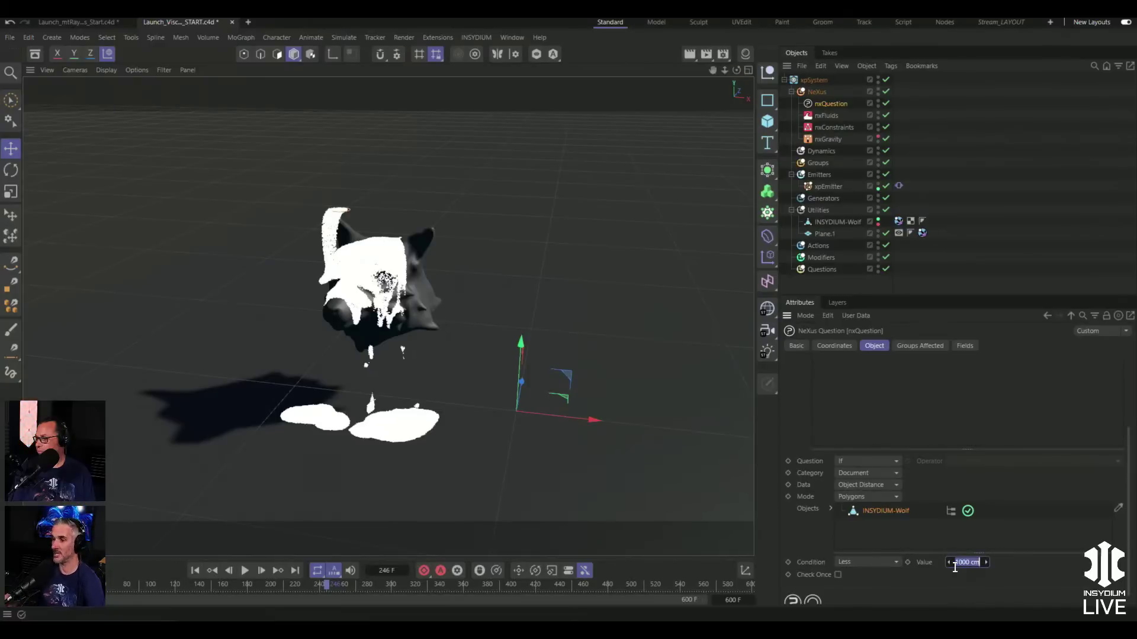
type("3")
key("Return")
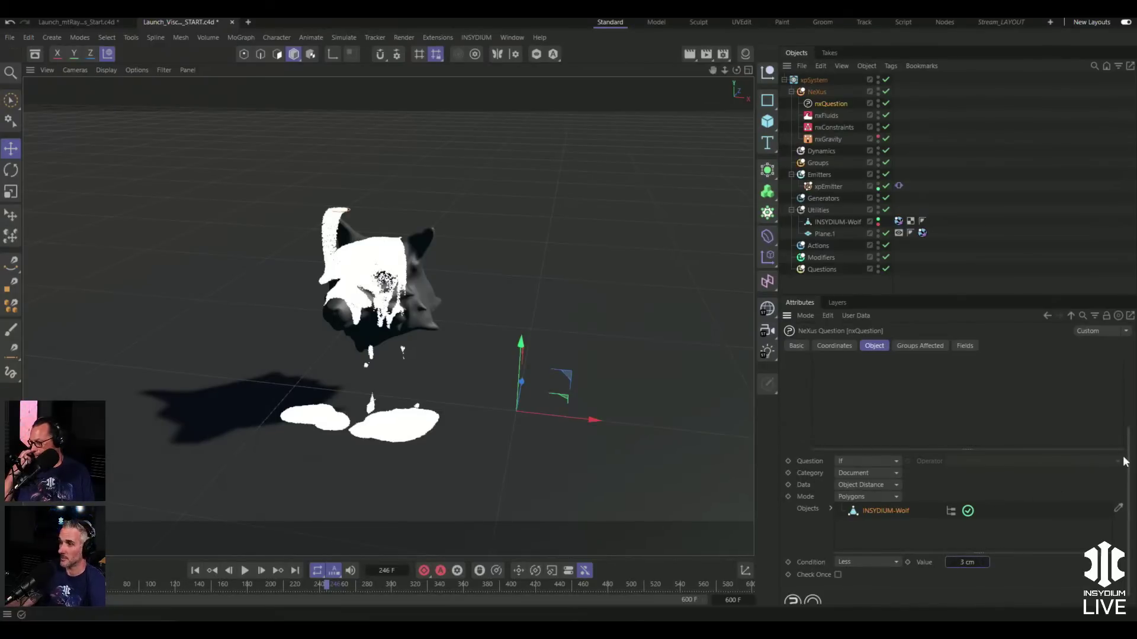
- Add a Set Color action under the object distance question in nxQuestion
scroll(1125, 462, "up", 4)
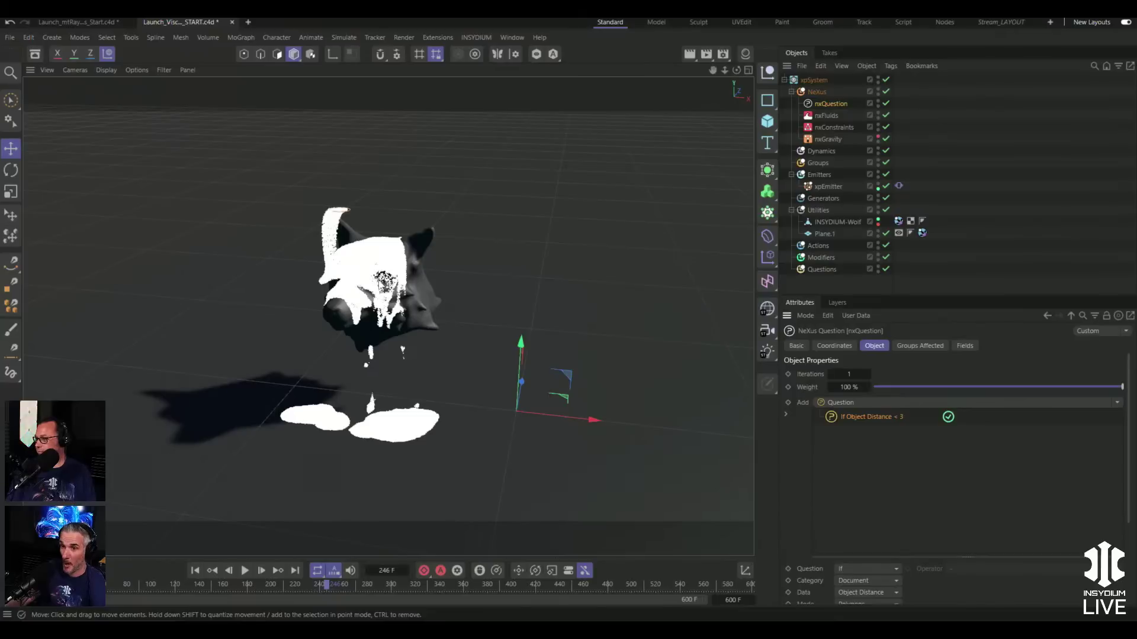
left_click(1117, 403)
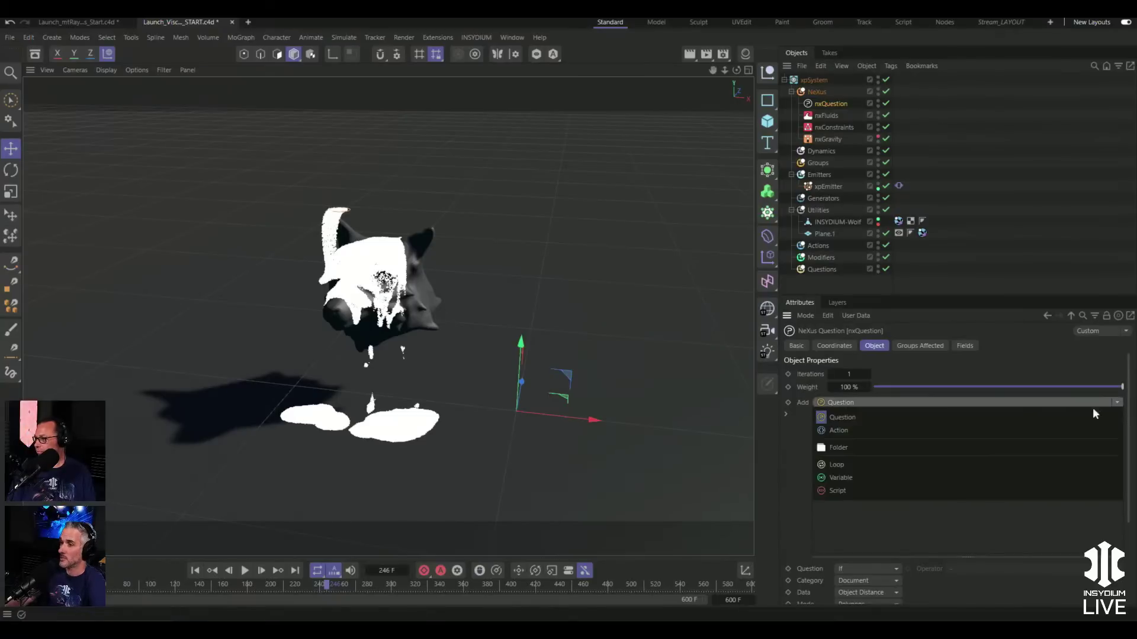
left_click(893, 431)
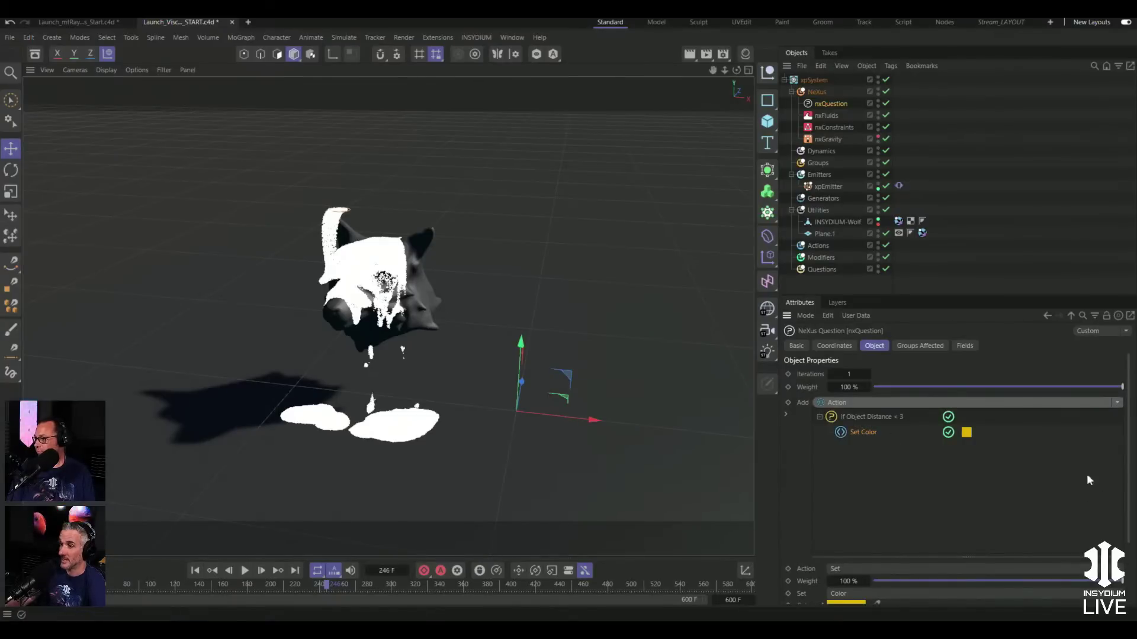
- Change the Set Color action's colour to pure blue with RGB values 0, 0, 255
scroll(1090, 481, "down", 3)
left_click(852, 543)
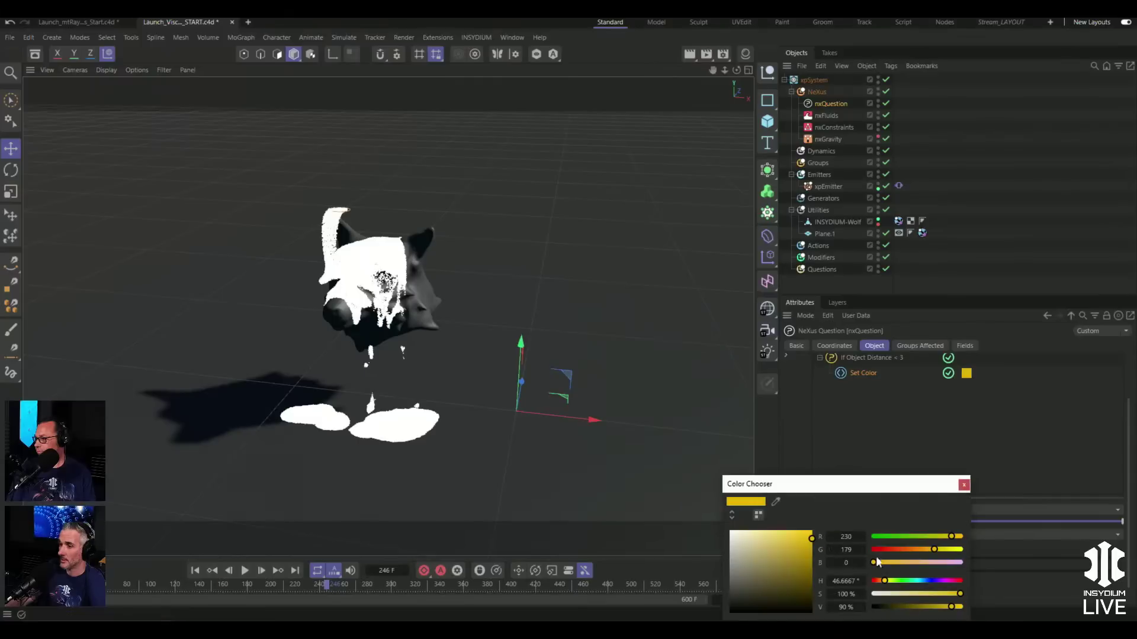
left_click_drag(914, 563, 851, 548)
left_click_drag(906, 537, 834, 541)
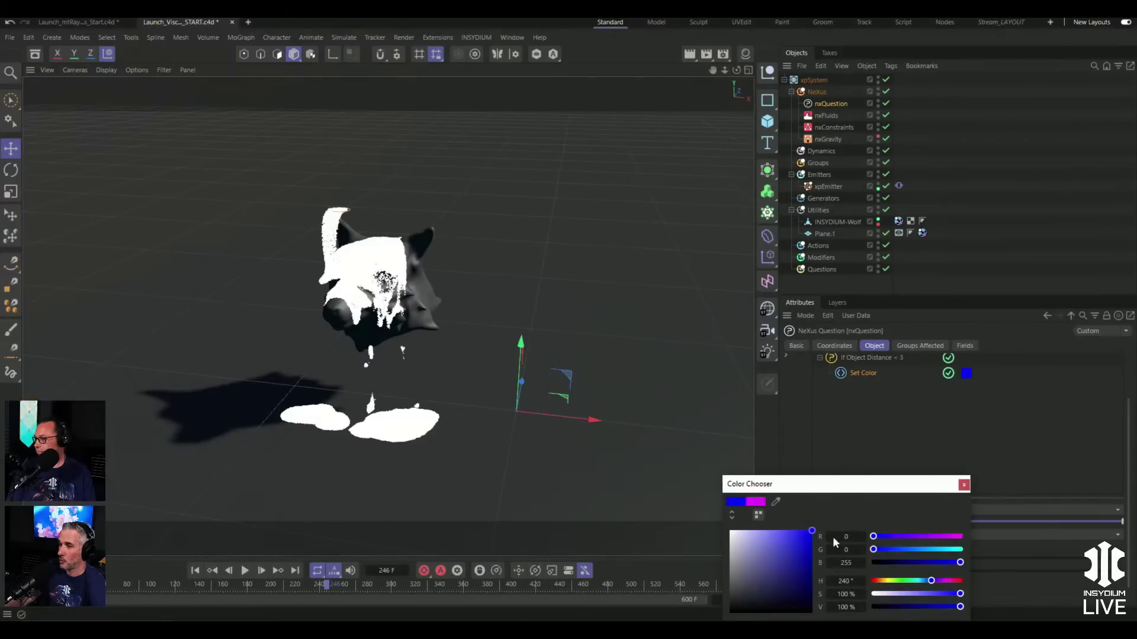
left_click(964, 485)
- Replay the simulation from the first frame and stop it at frame 118 to check the particle colouring
left_click(196, 570)
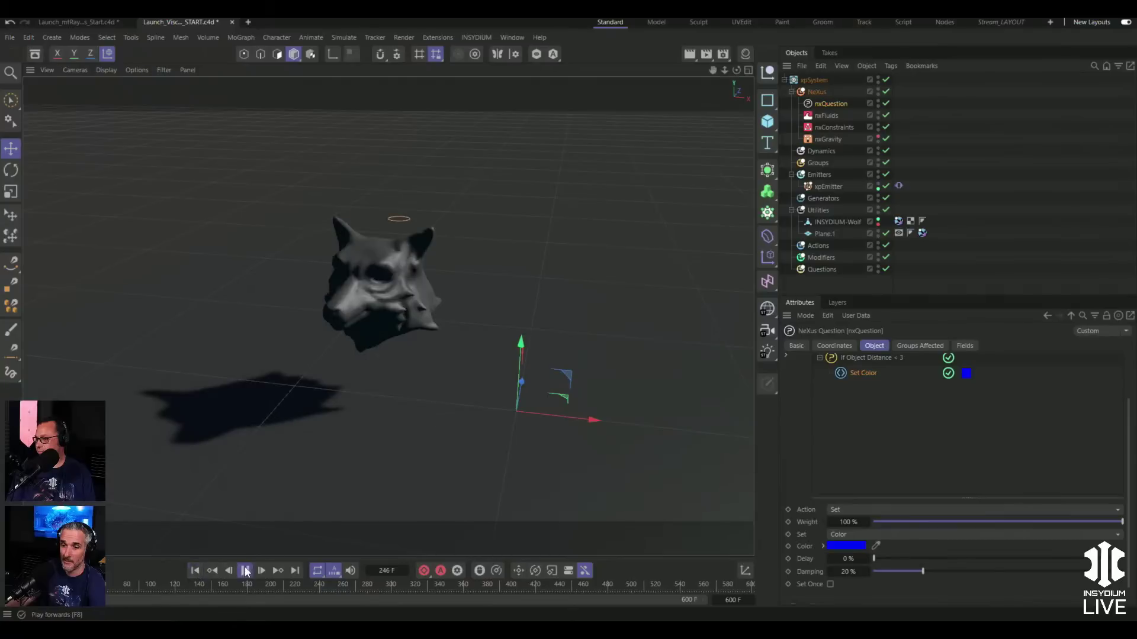
left_click(244, 570)
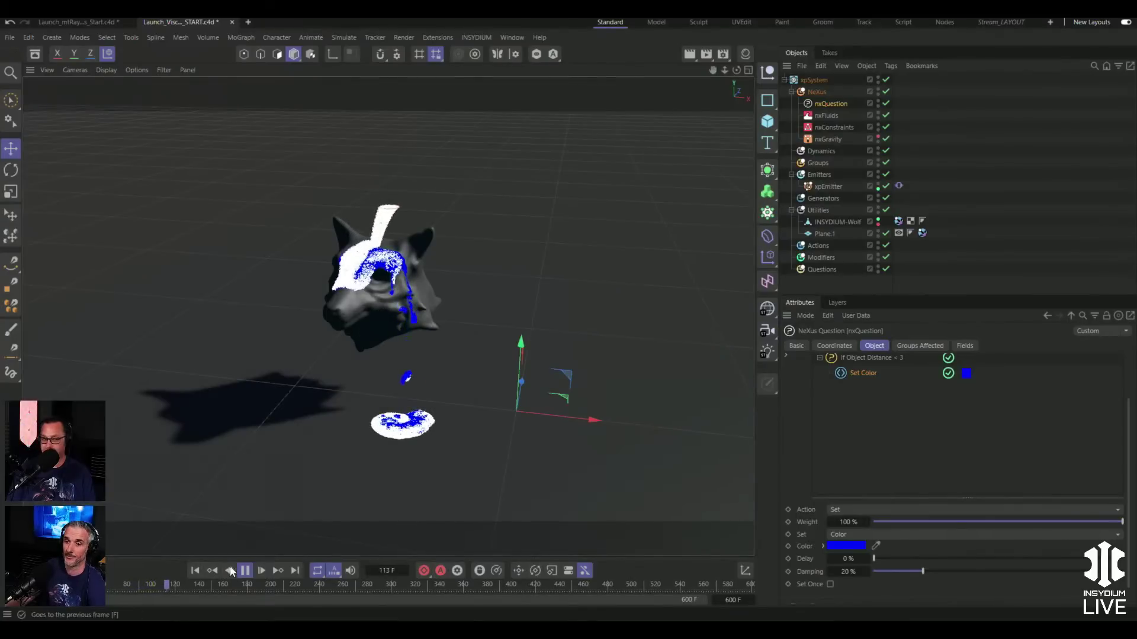
left_click(245, 570)
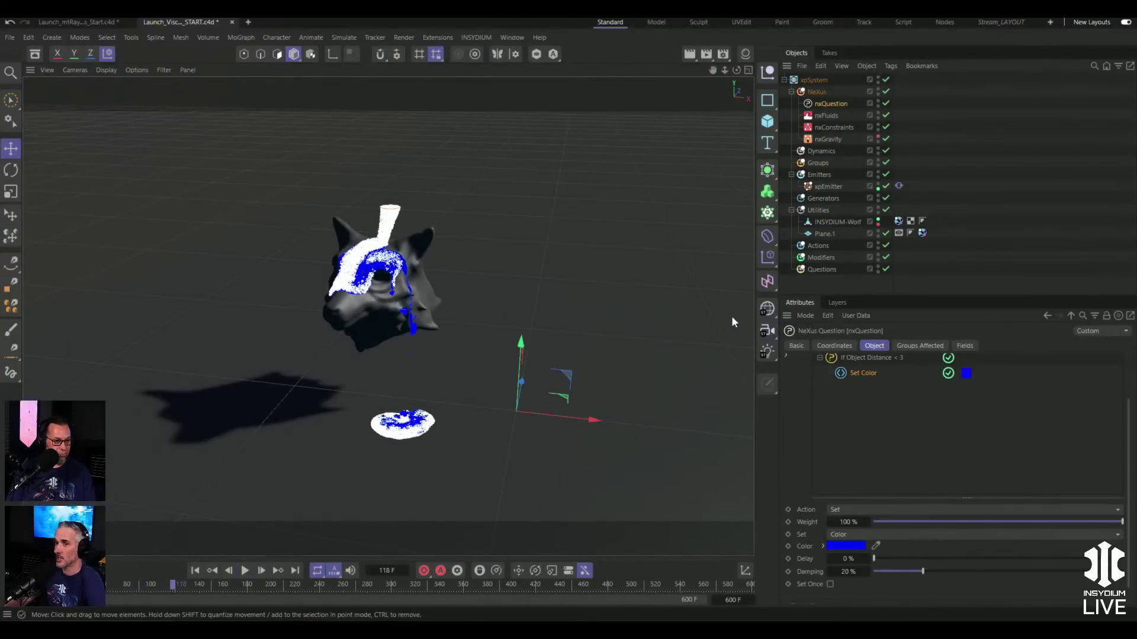
- Set the Friction of the wolf head's collider tag to 0% and replay the simulation from the start up to frame 102
left_click(898, 223)
left_click_drag(911, 477, 894, 480)
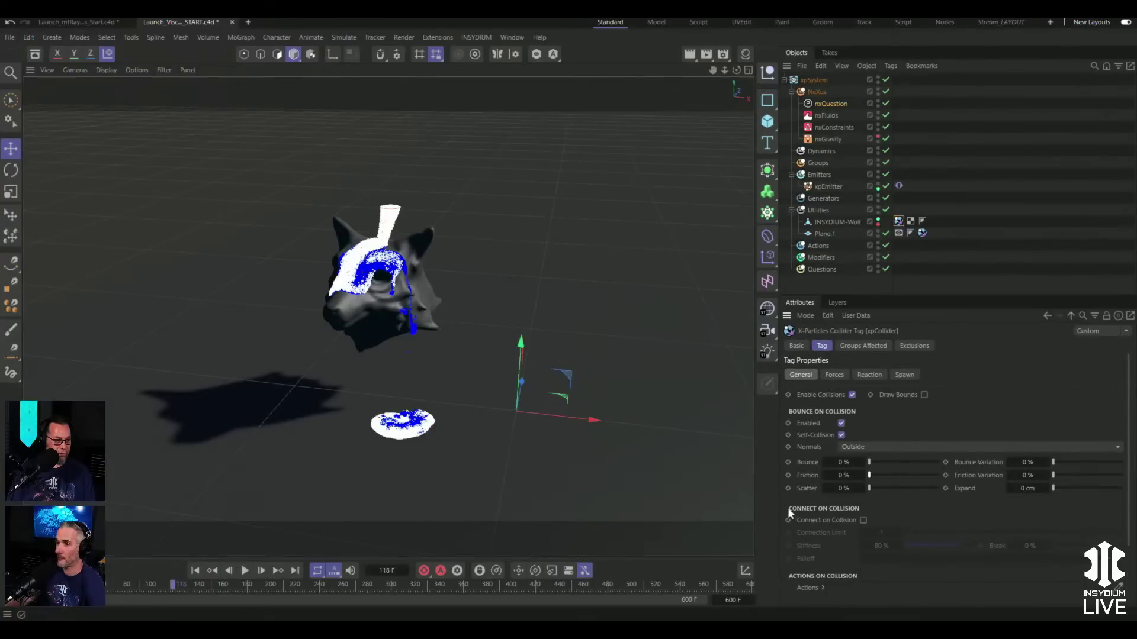
left_click(195, 570)
left_click(245, 570)
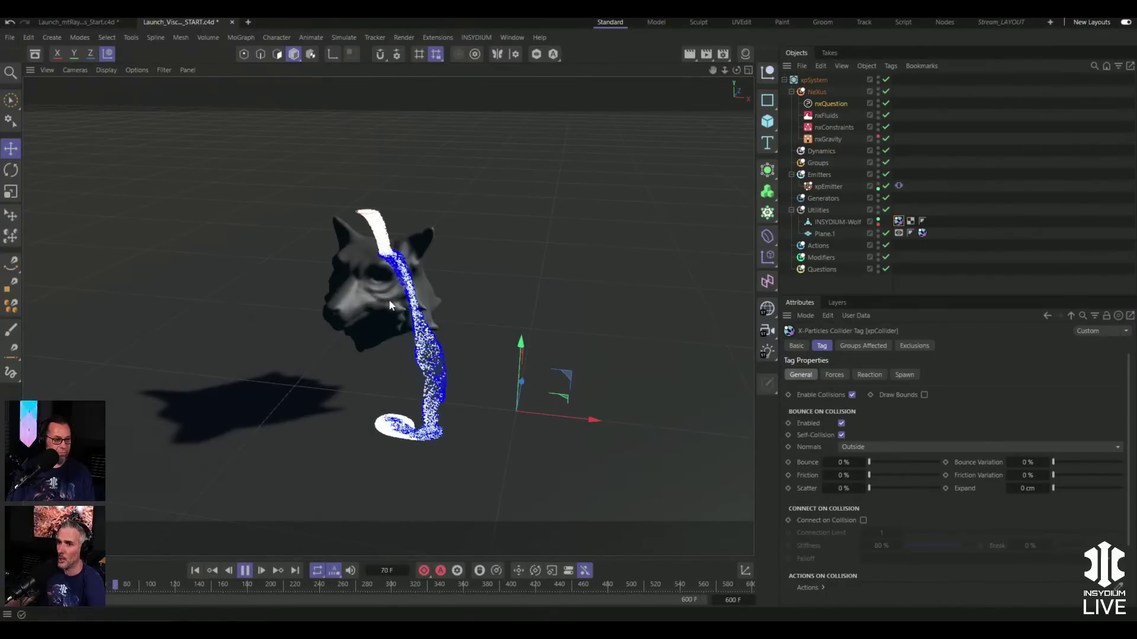
left_click(245, 572)
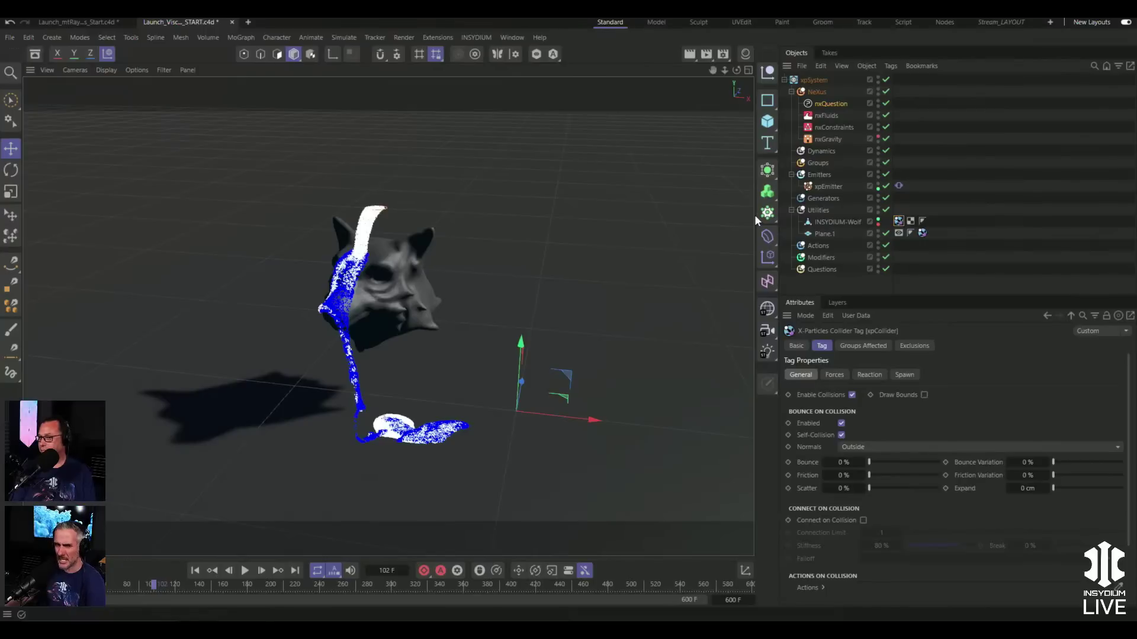
- Add an nxBlend modifier to the NeXus folder and place it below nxGravity
left_click(816, 92)
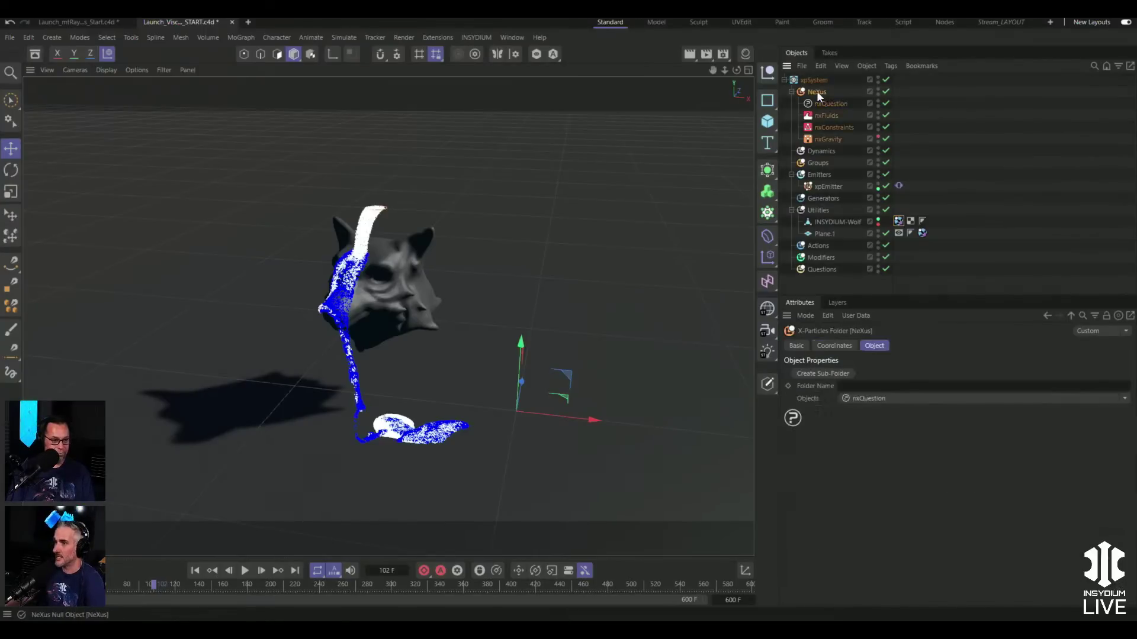
left_click(1120, 400)
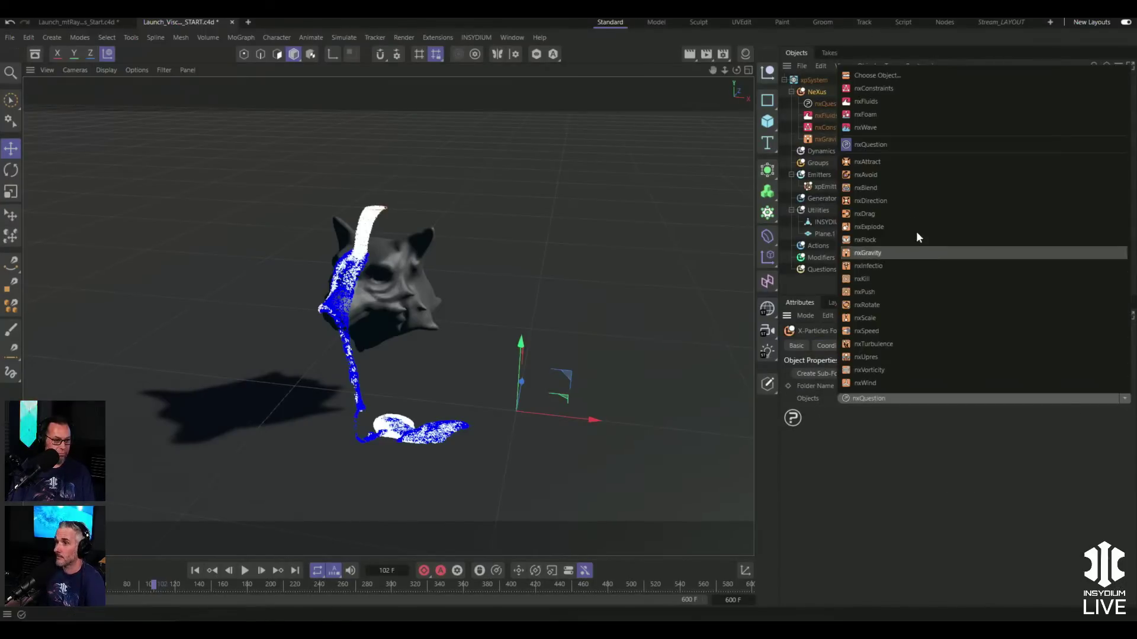
left_click(873, 187)
left_click_drag(824, 103, 827, 154)
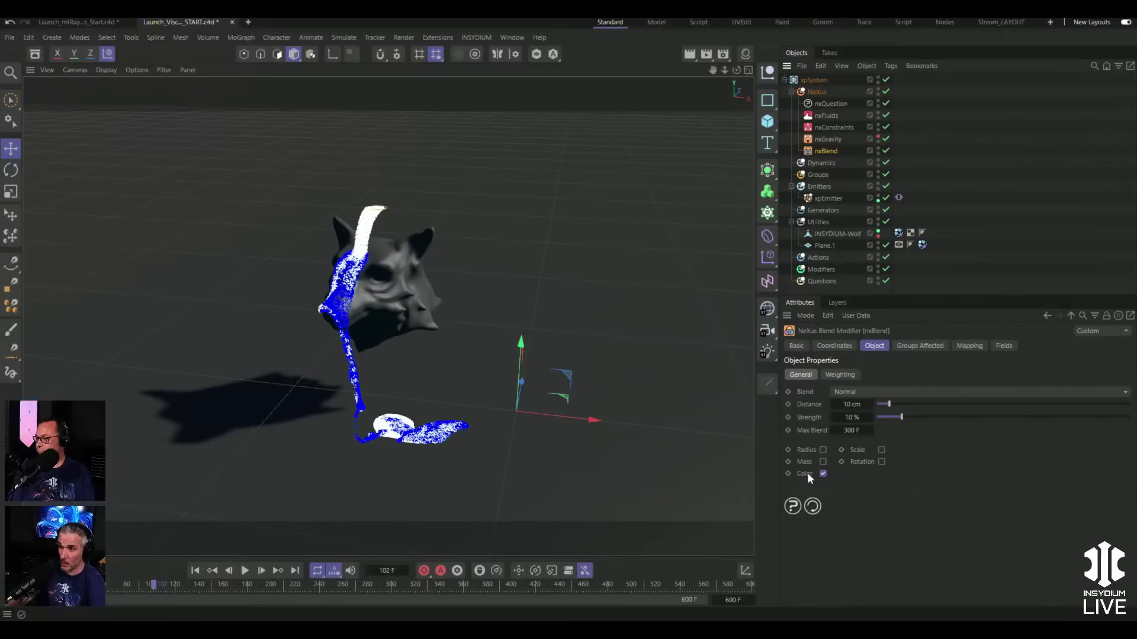
- Set the nxBlend modifier's Distance to 20 cm
left_click(852, 405)
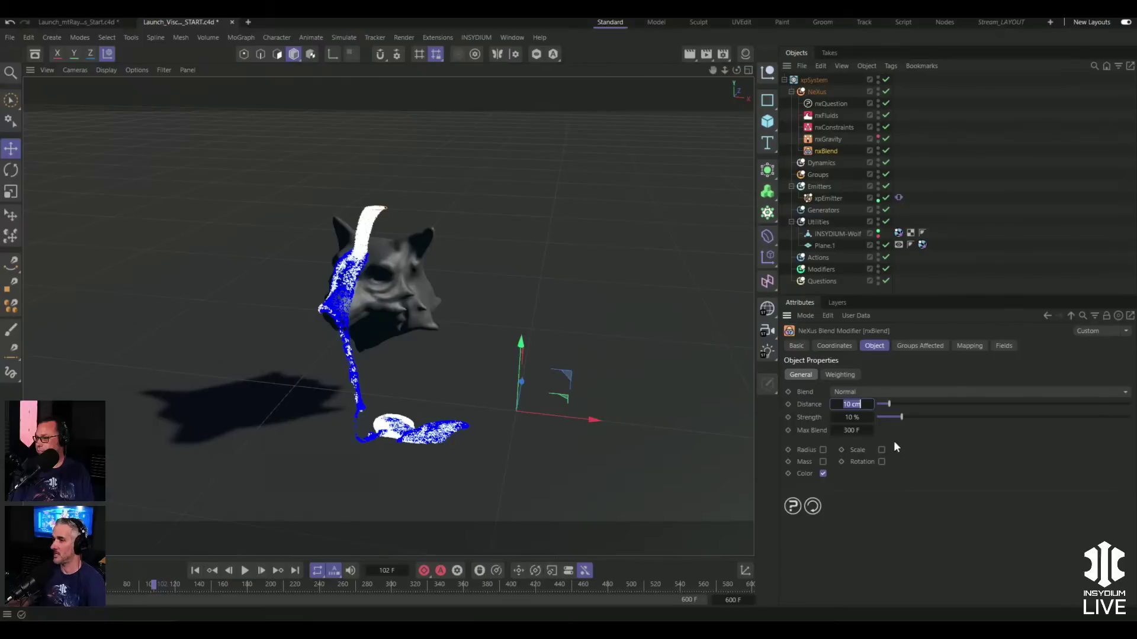
type("20")
key("Return")
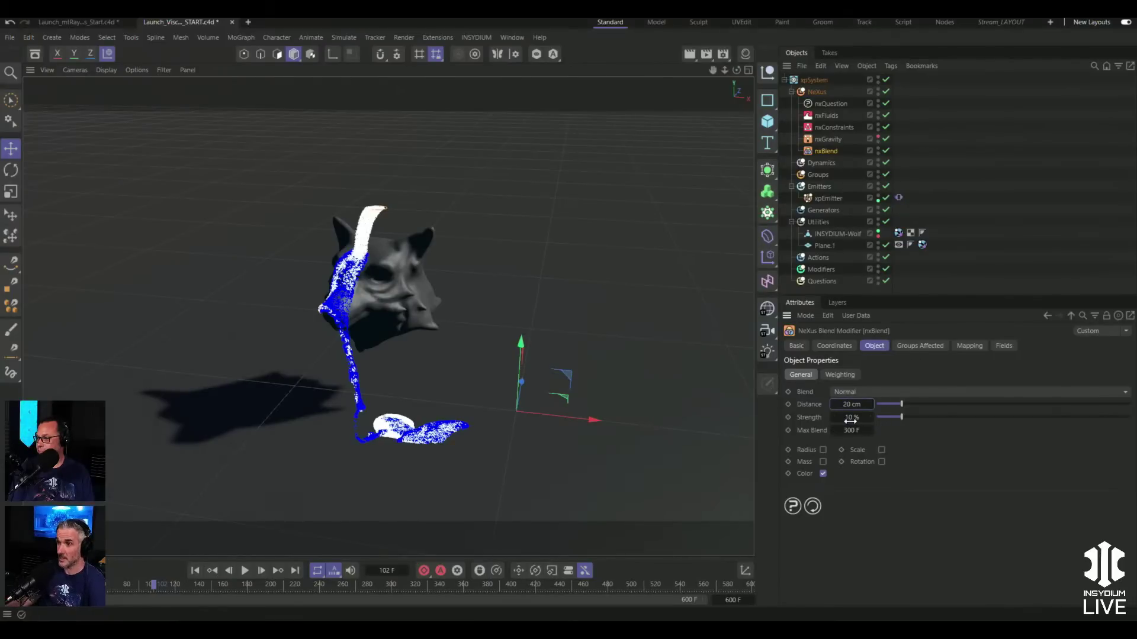
- Set the nxBlend modifier's Strength to 1000 % and its Max Blend to 40 F
key("Tab")
type("10000")
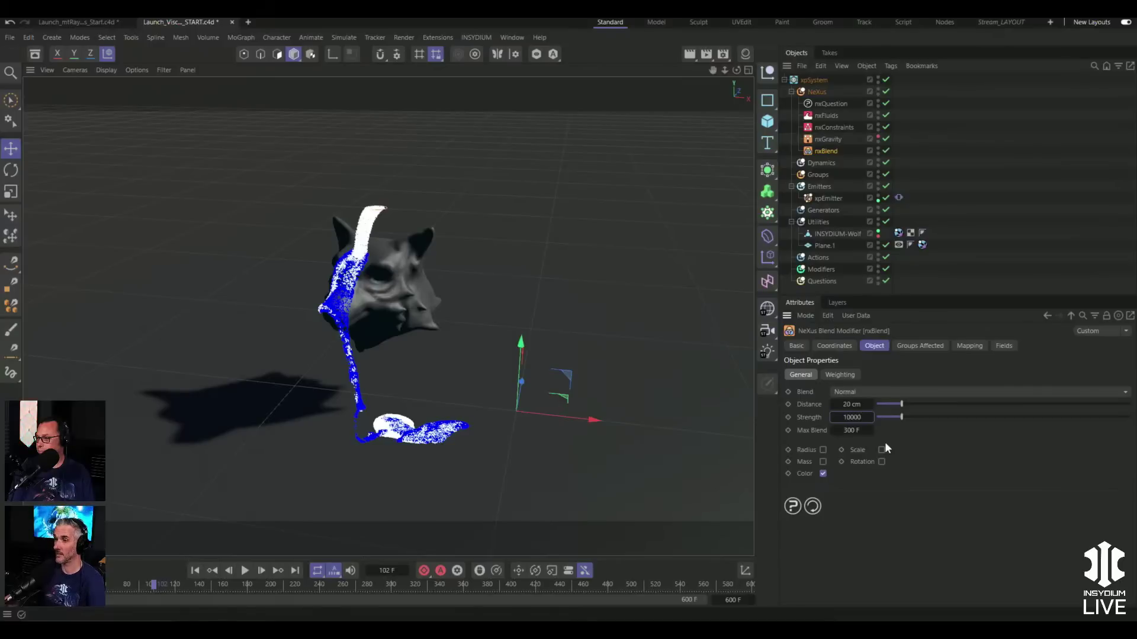
key("Return")
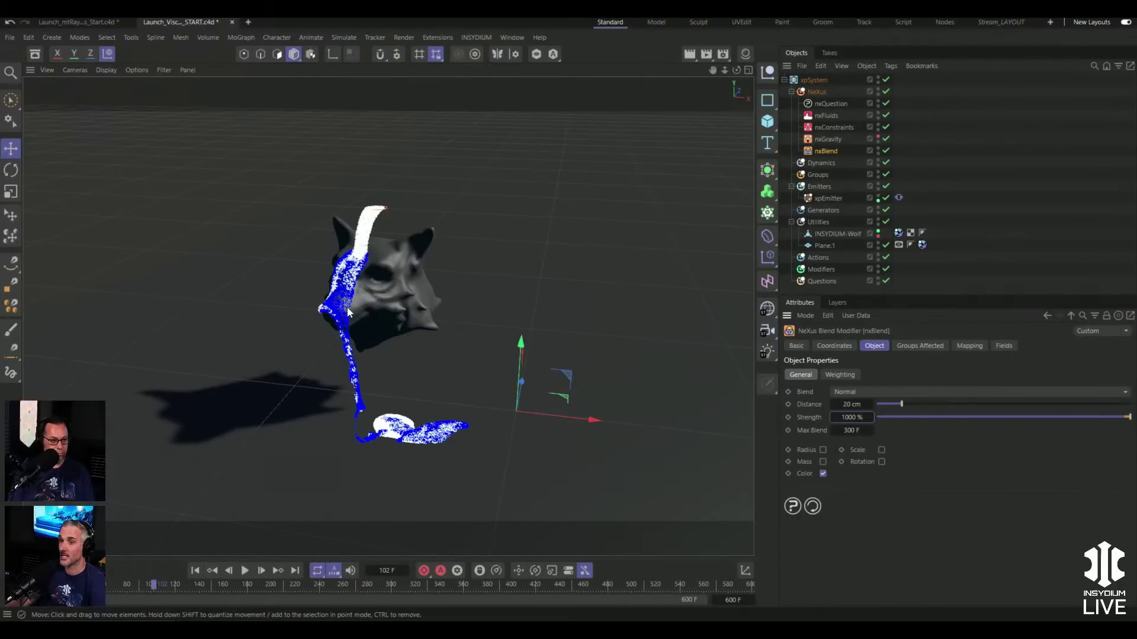
left_click(852, 430)
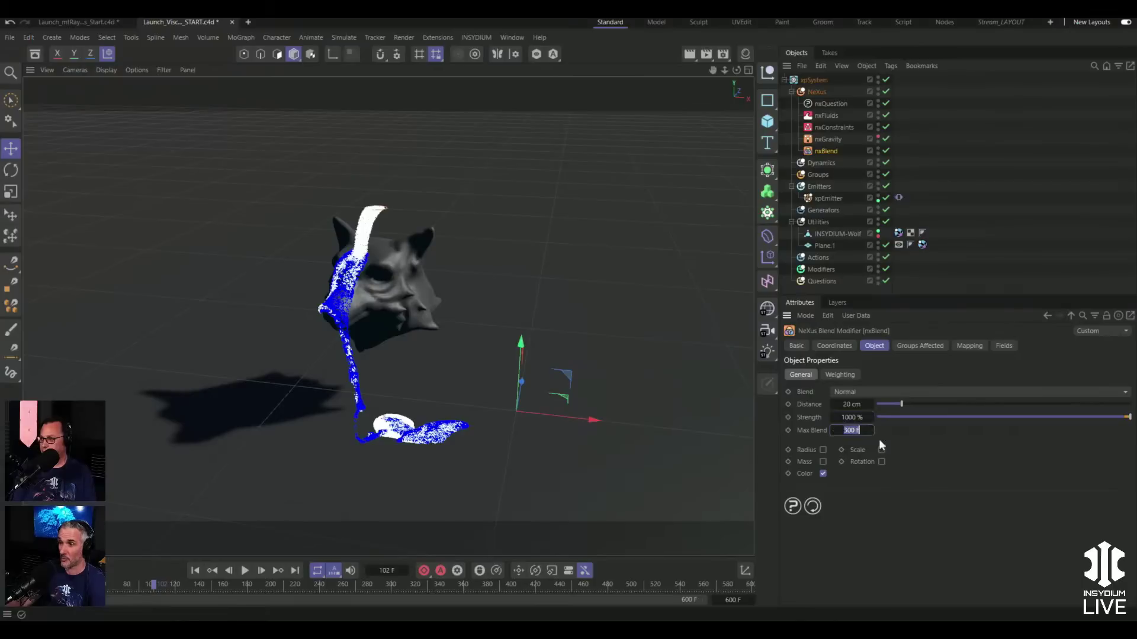
type("40")
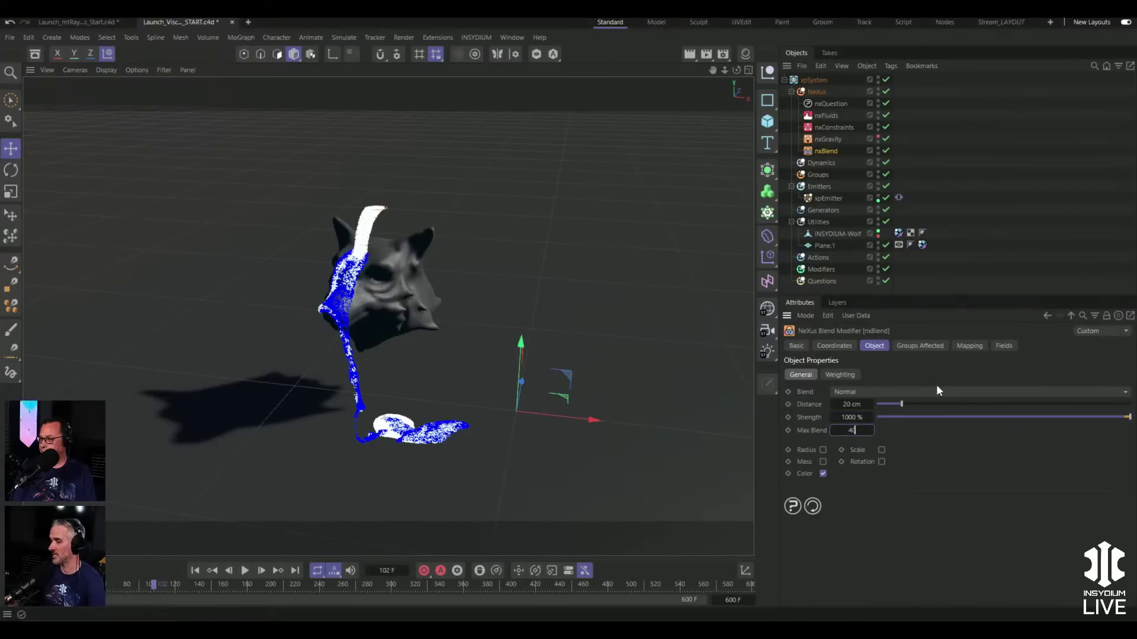
key("Return")
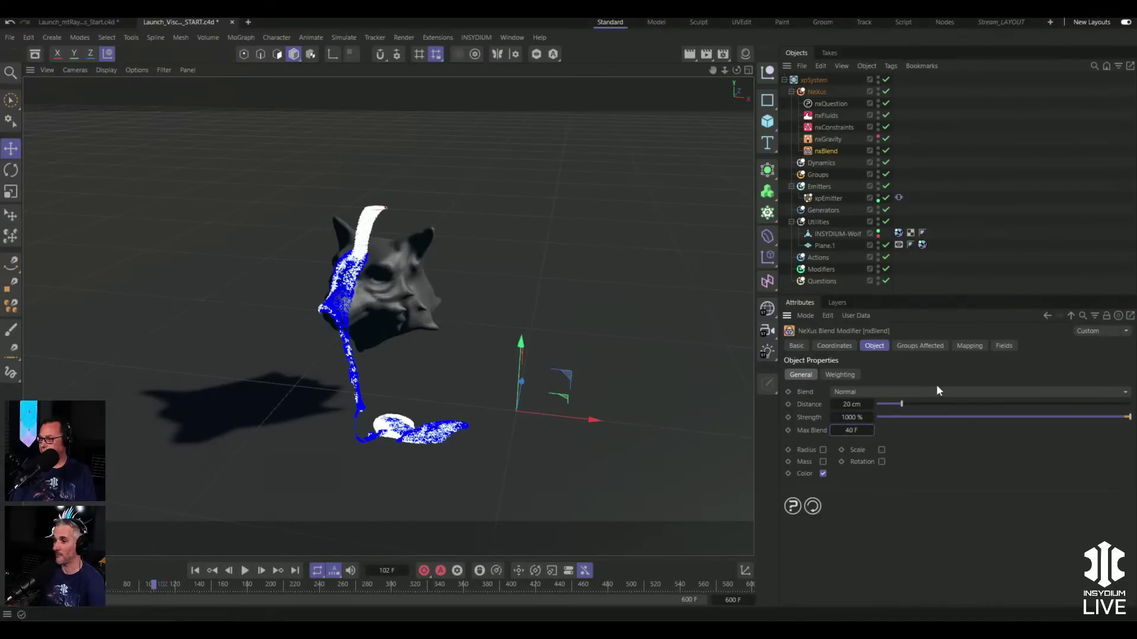
- Replay the simulation from the start up to frame 189 to check the colour blending, and return to the first frame
left_click(192, 570)
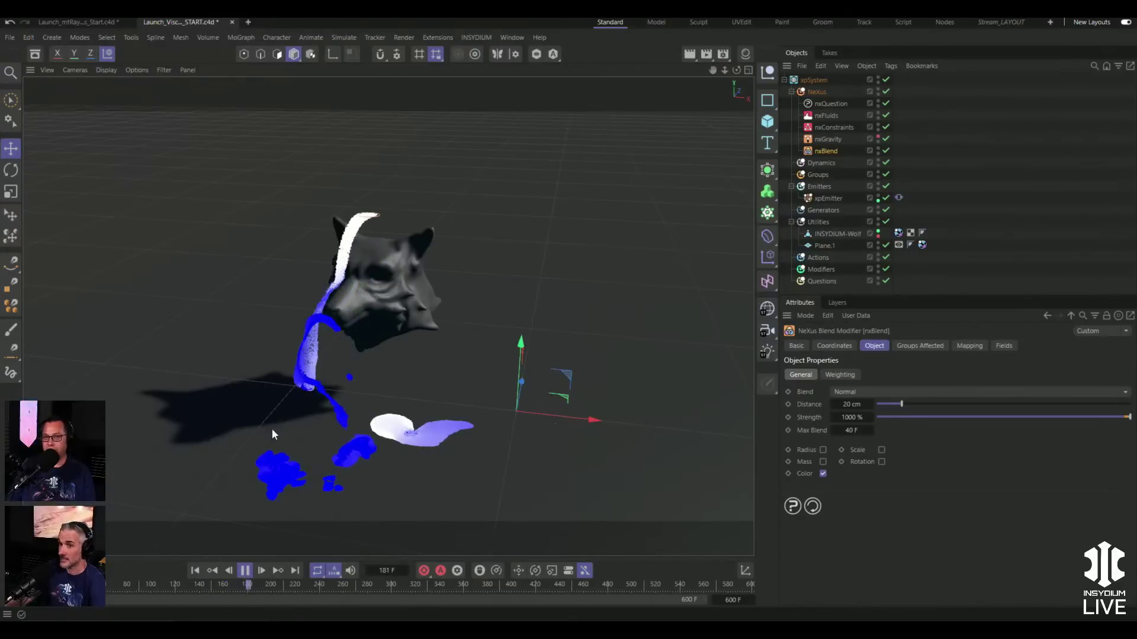
left_click(246, 571)
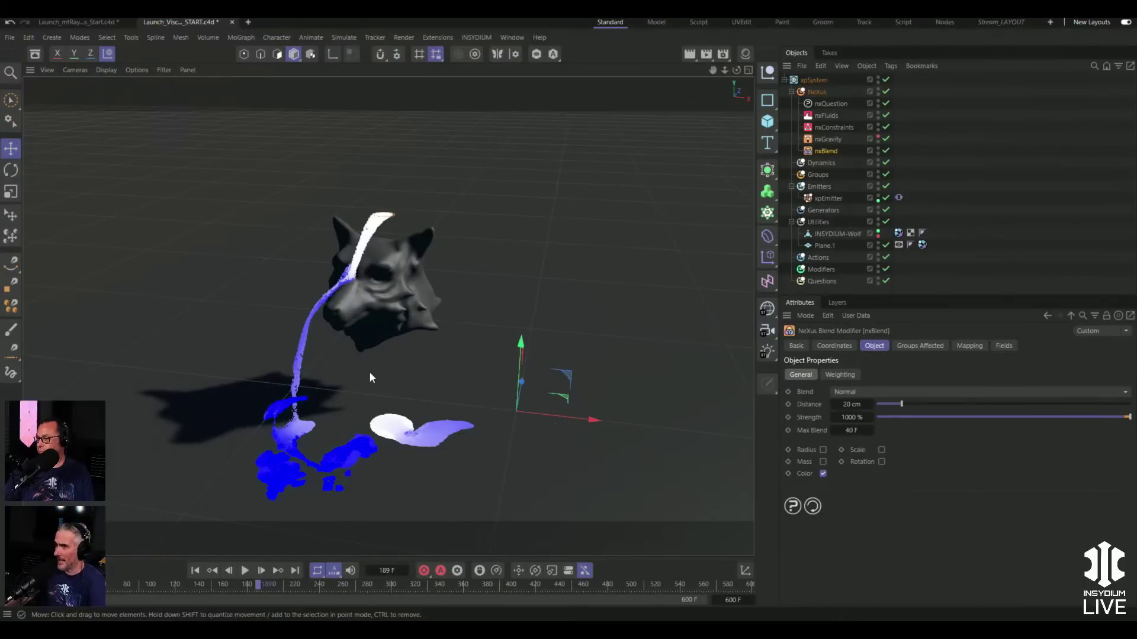
left_click(195, 570)
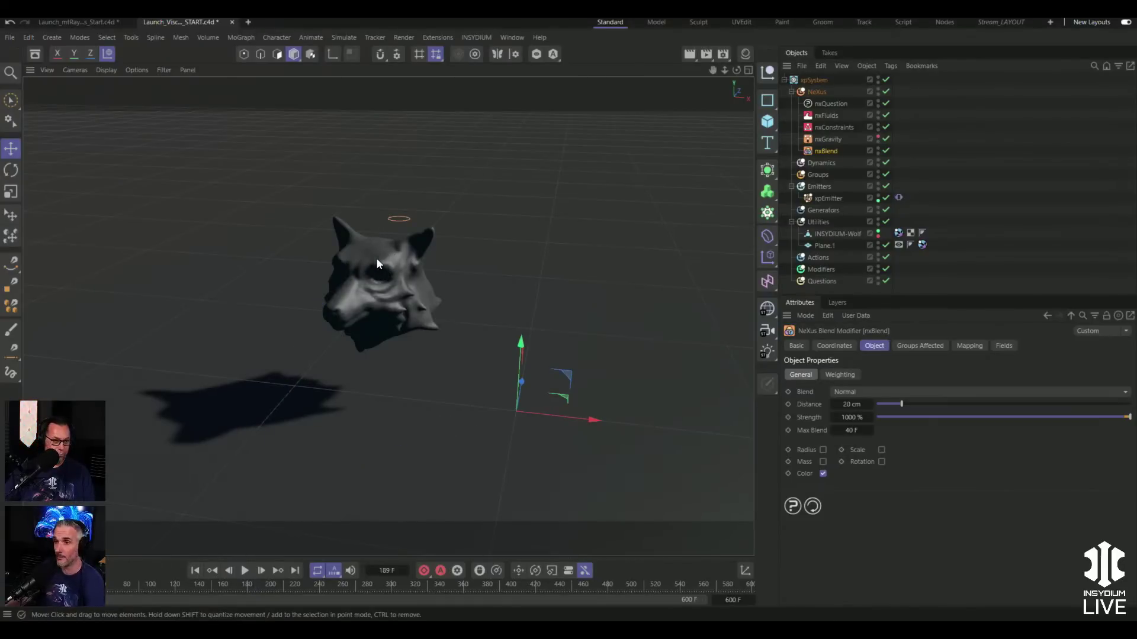
- Add an nxSpeed modifier to the NeXus folder and place it between nxGravity and nxBlend
left_click(817, 92)
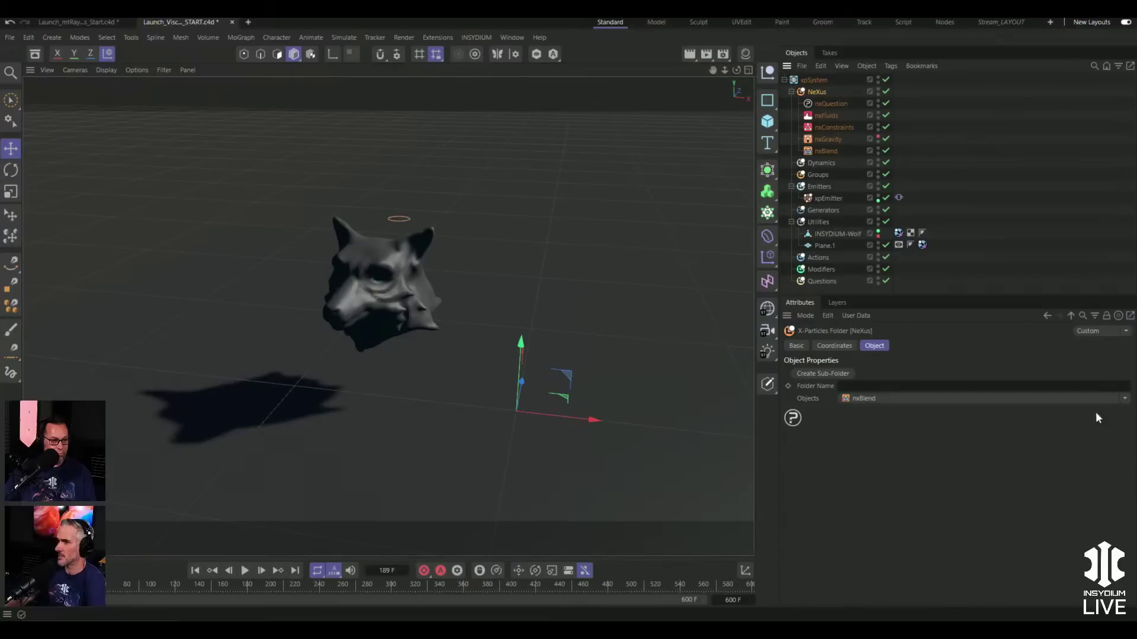
left_click(1126, 402)
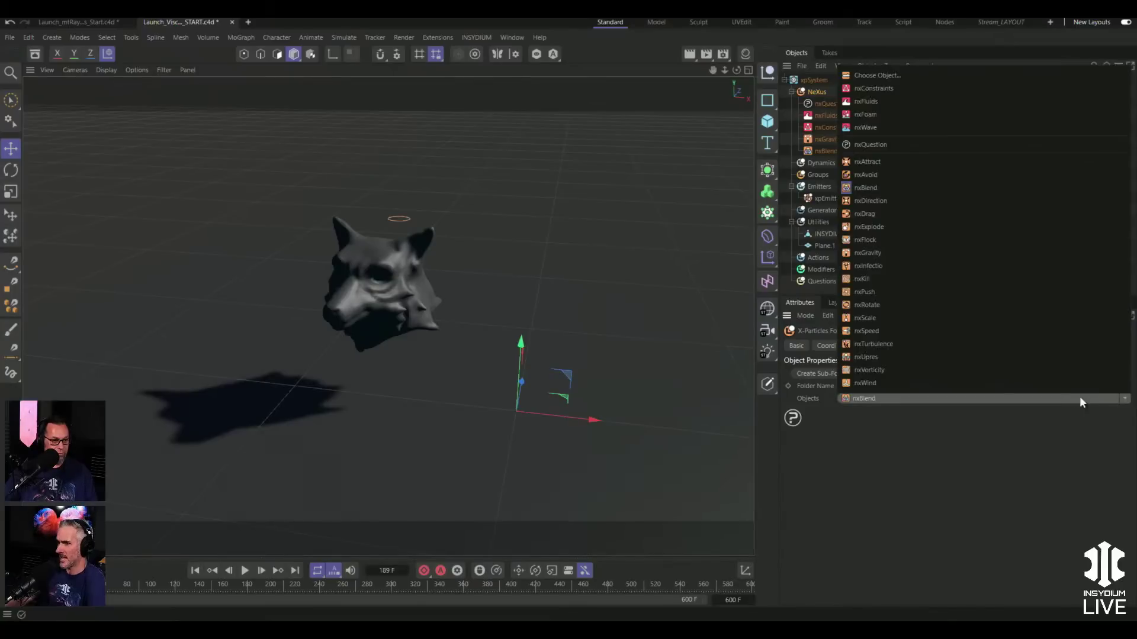
left_click(868, 330)
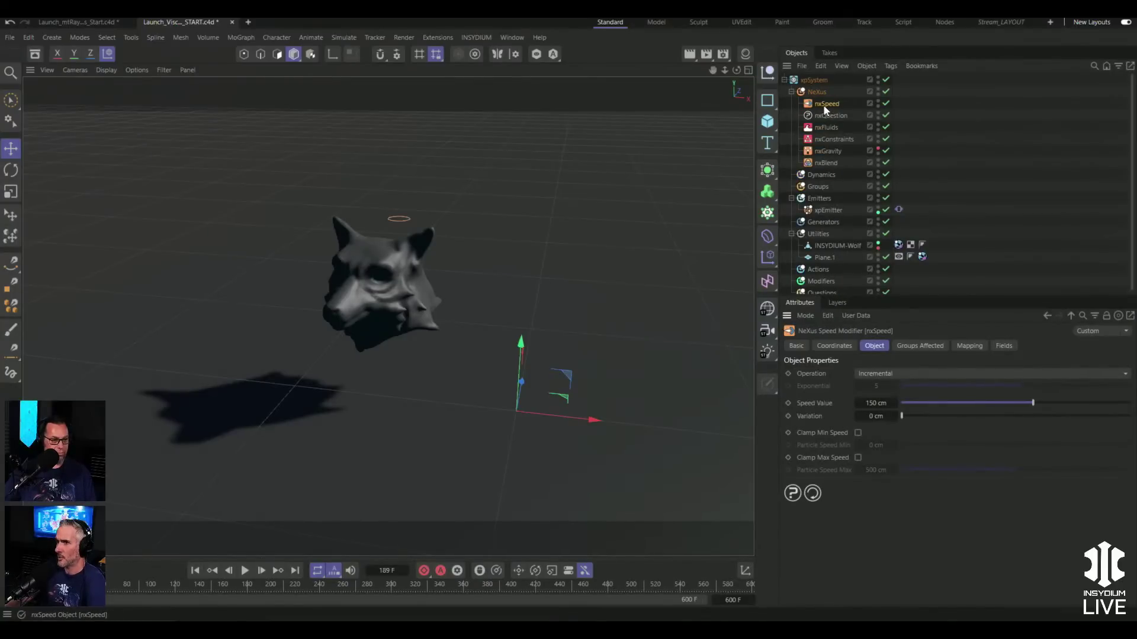
left_click_drag(823, 105, 826, 154)
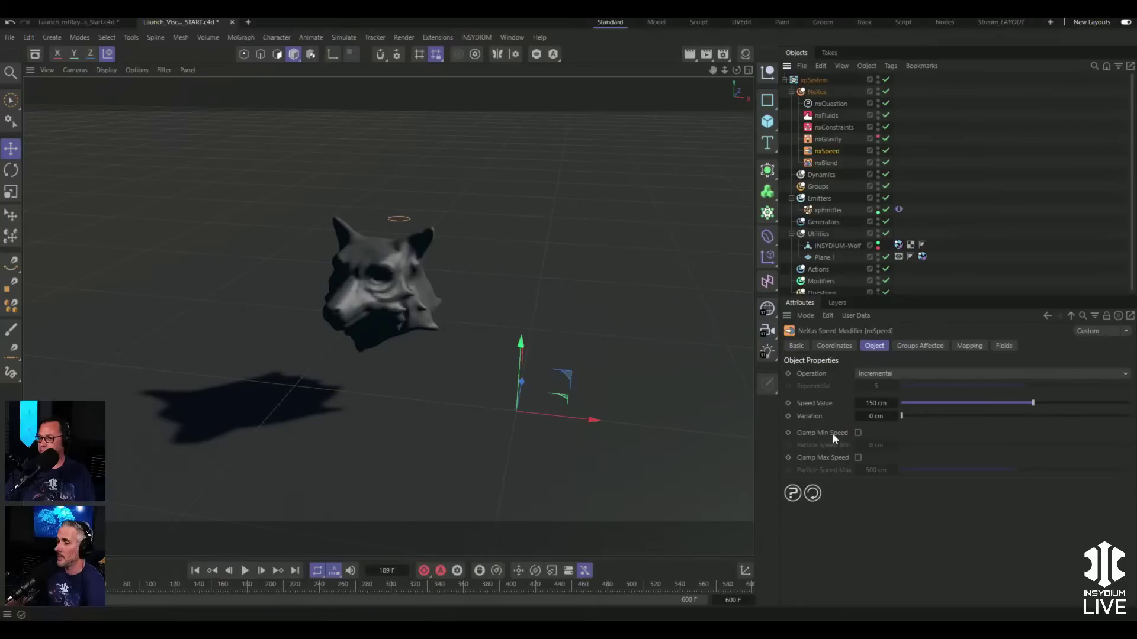
- Set the nxSpeed modifier's Operation to Acceleration with Exponential 0, and replay the simulation from the start up to frame 75
left_click(873, 373)
left_click(884, 415)
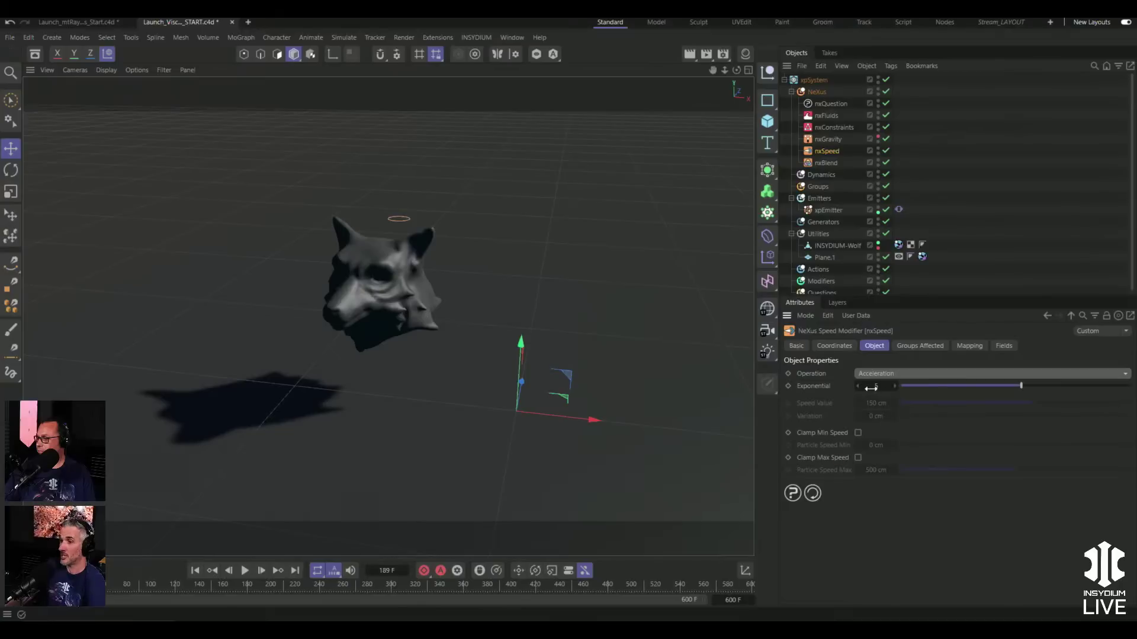
left_click(874, 387)
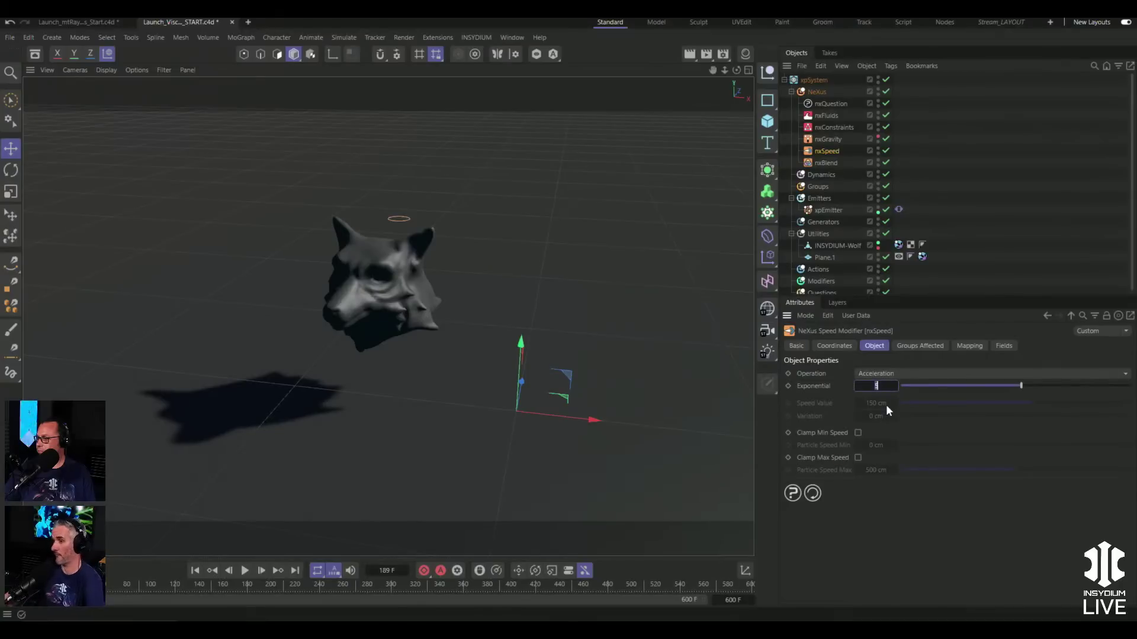
key("Return")
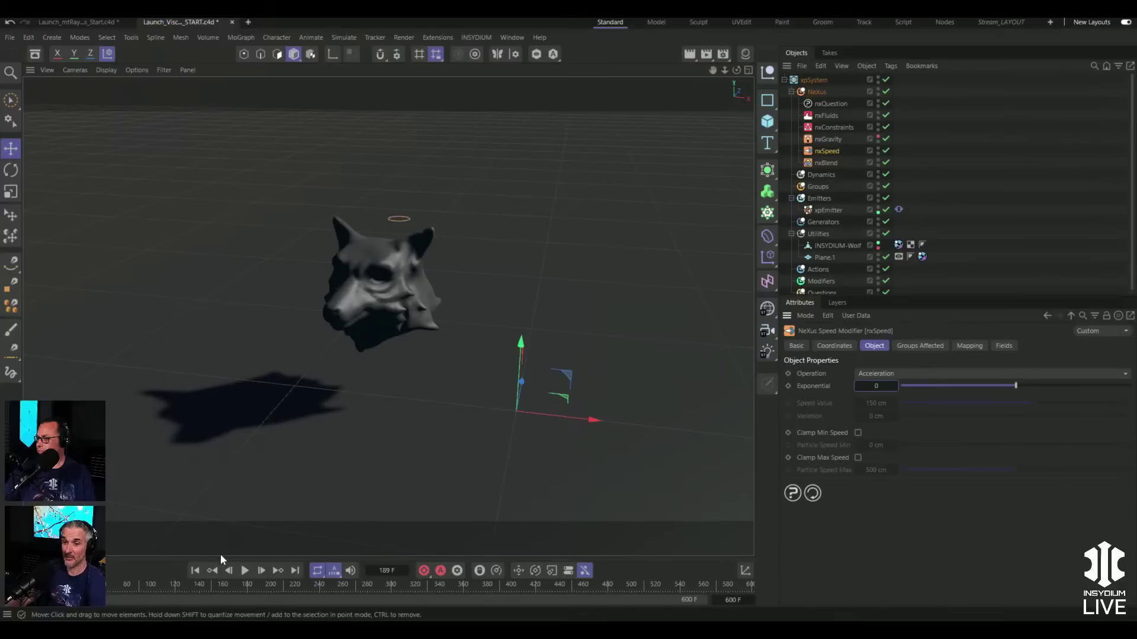
left_click(195, 571)
left_click(245, 571)
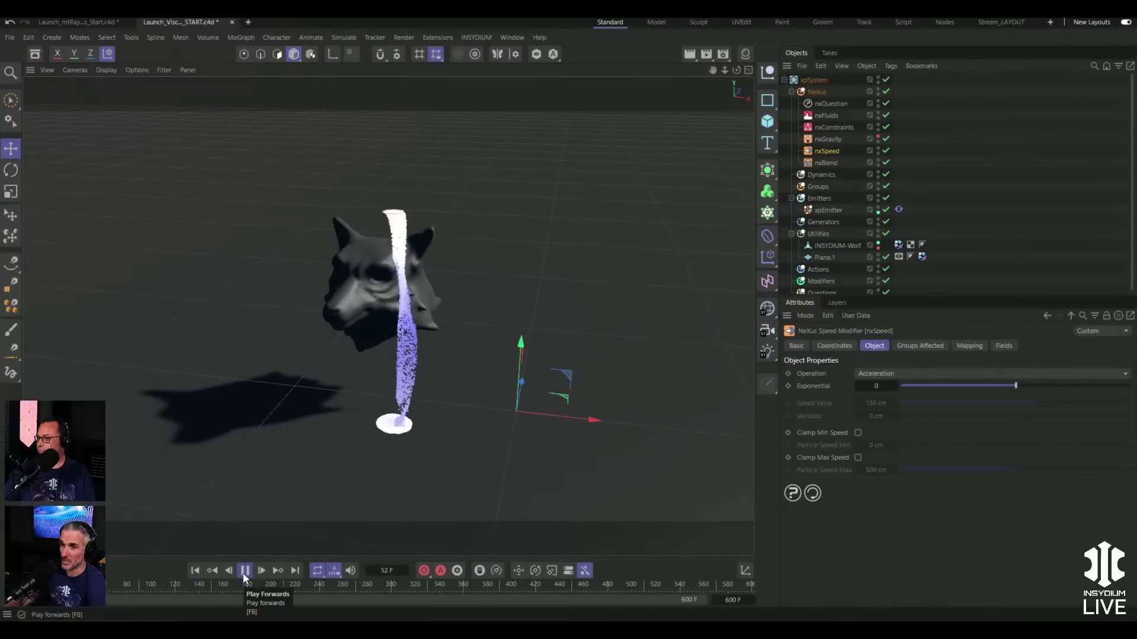
left_click(245, 570)
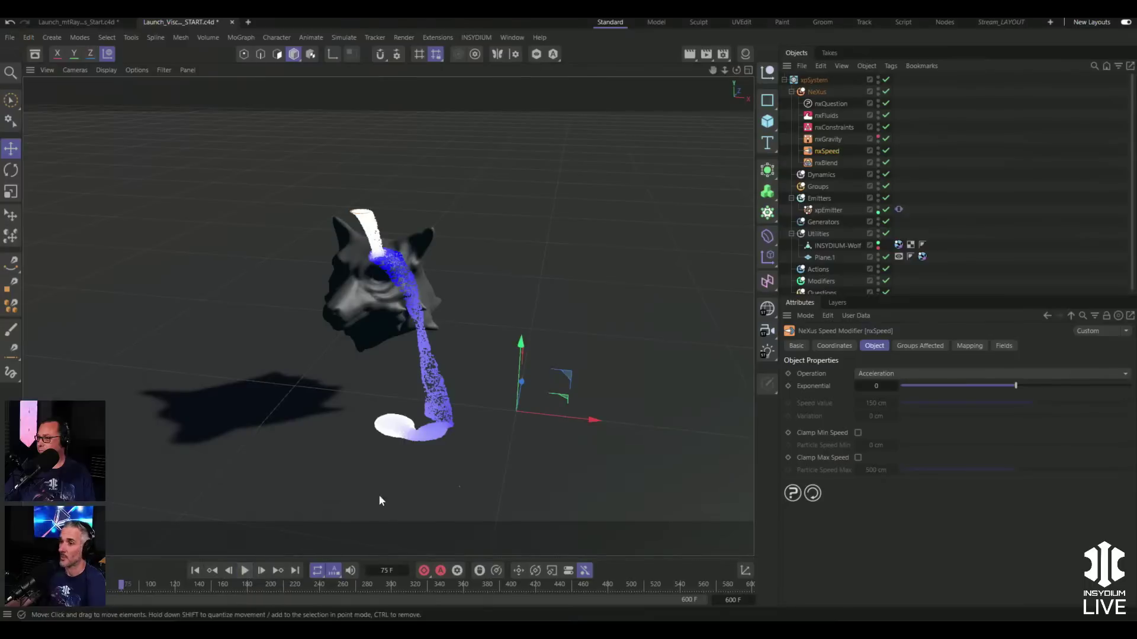
- Enable Clamp Max Speed on nxSpeed with a Particle Speed Max of 50 cm, and replay the simulation from the start up to frame 65
left_click(858, 458)
left_click(860, 471)
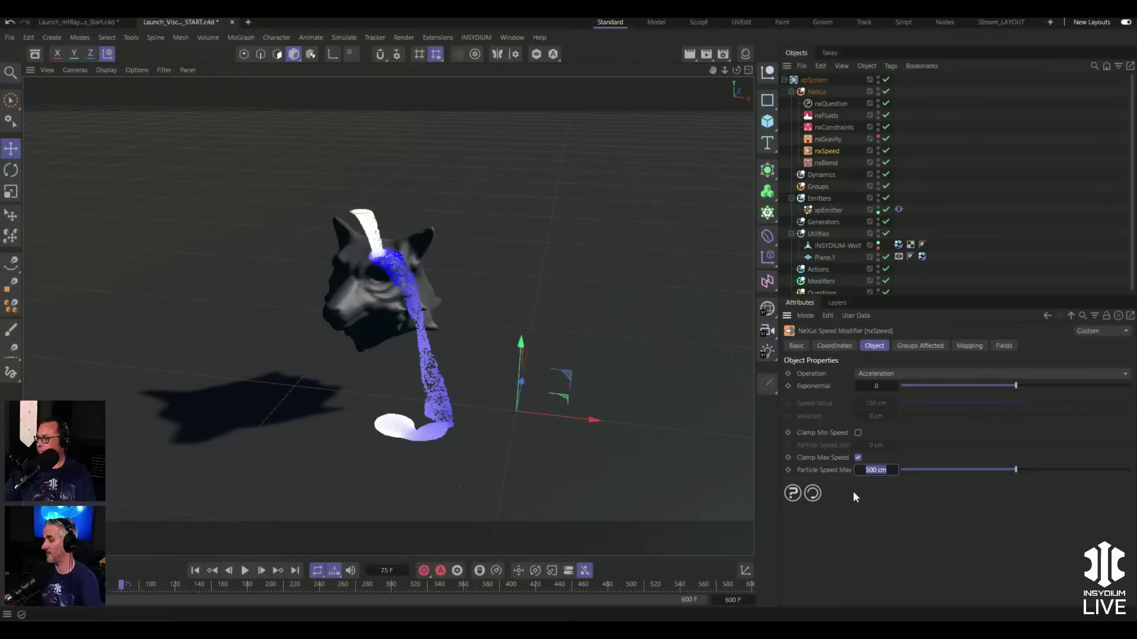
key("Return")
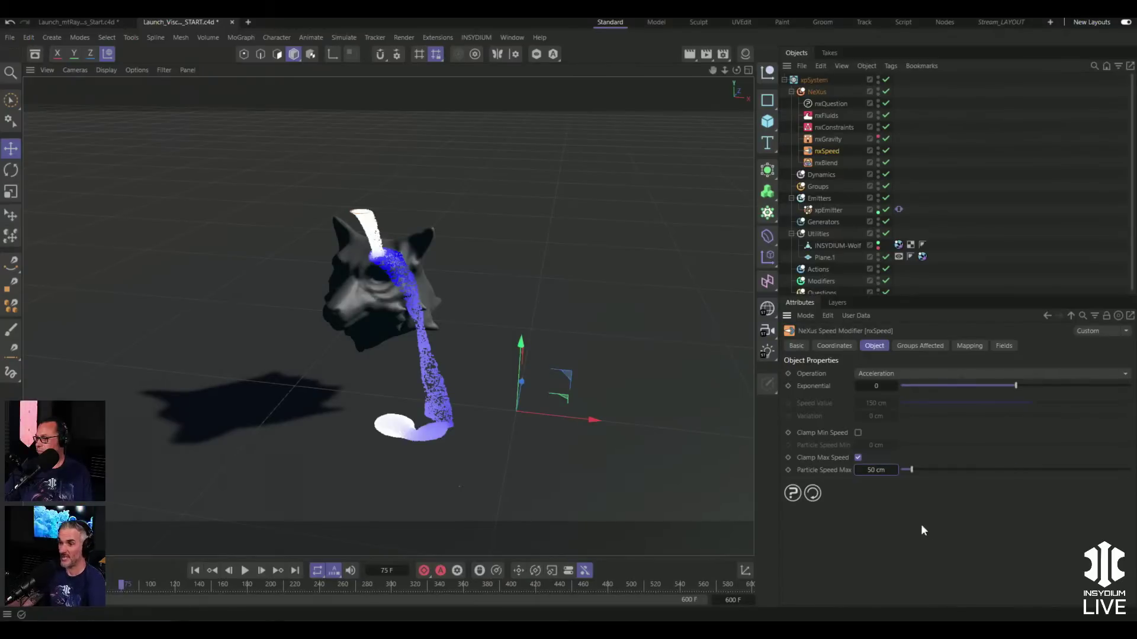
left_click(199, 570)
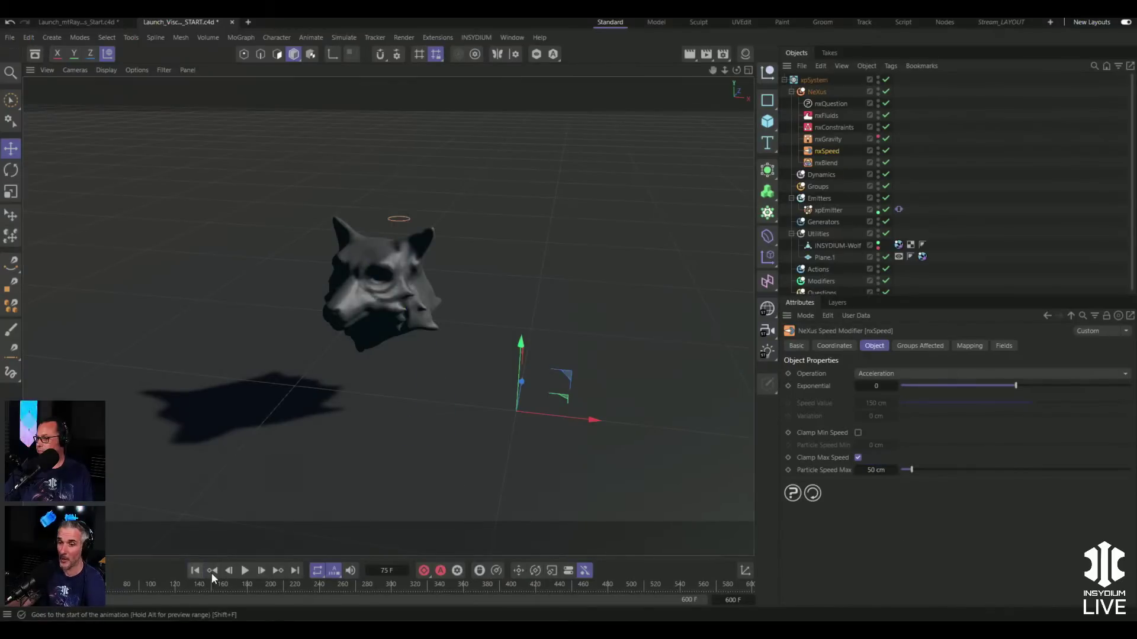
left_click(244, 571)
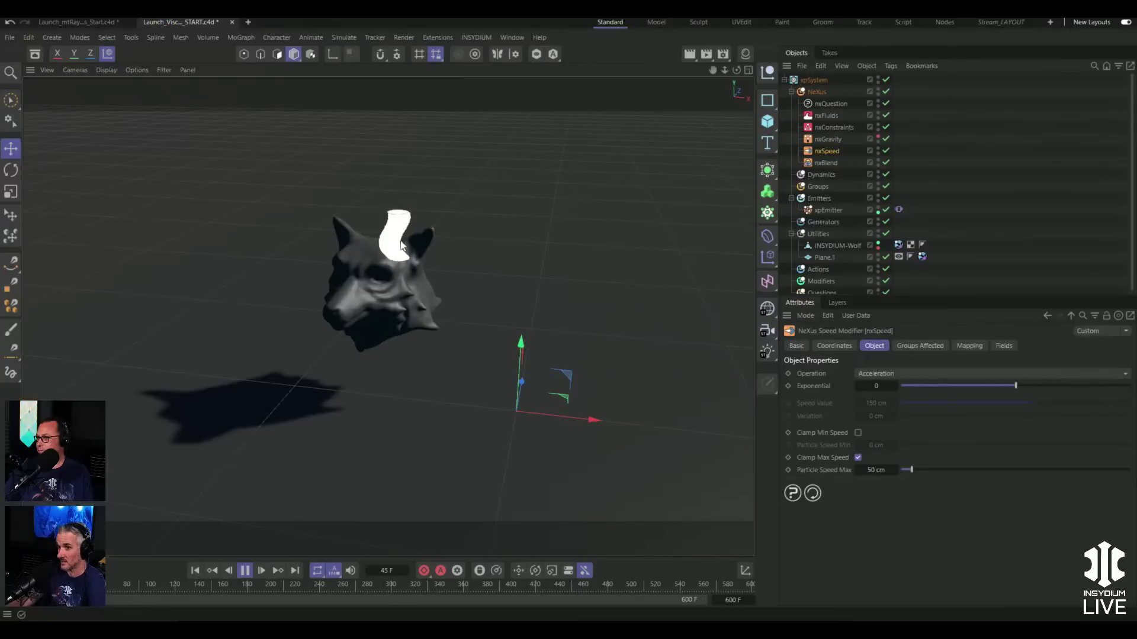
left_click(245, 570)
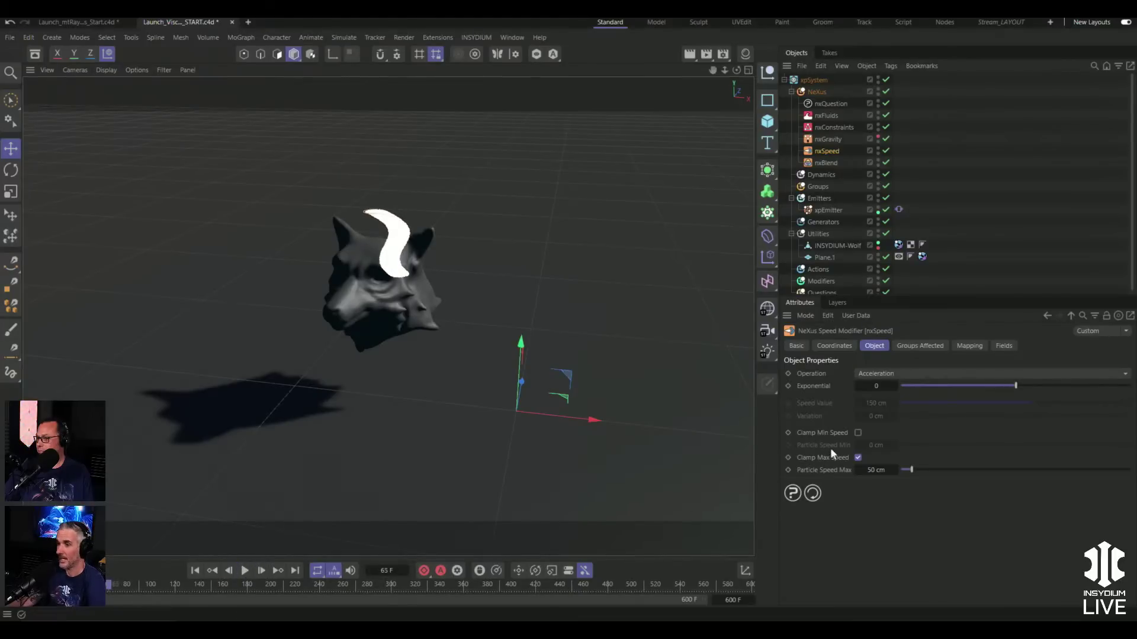
- Set the nxSpeed modifier's Particle Speed Max to 10000 cm and replay the simulation from the start up to frame 96
left_click(876, 470)
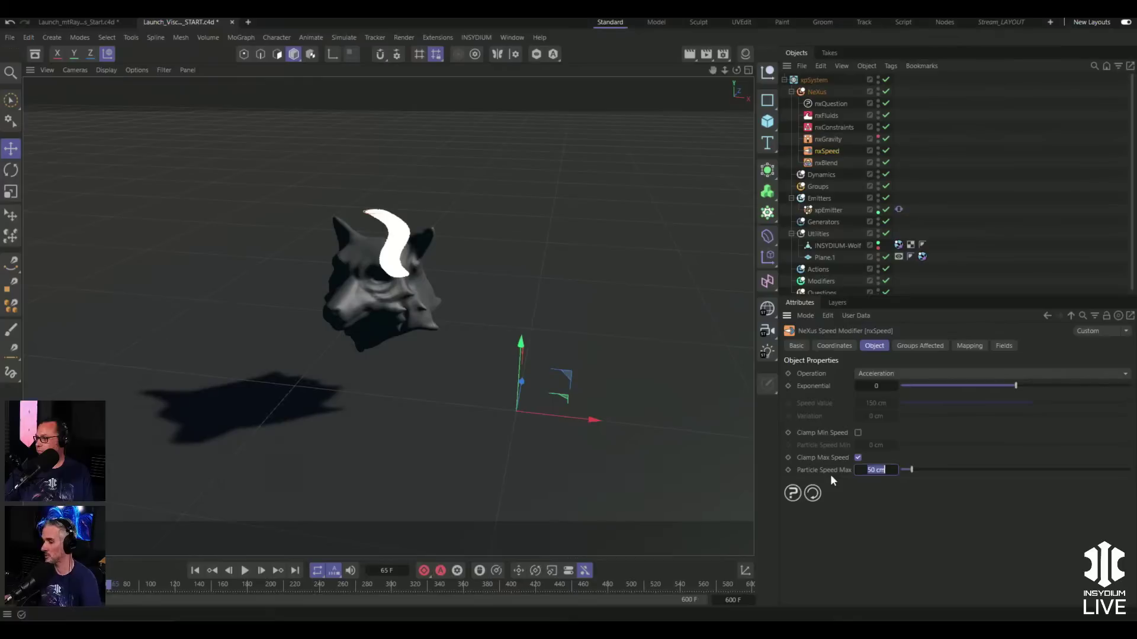
type("10000")
key("Return")
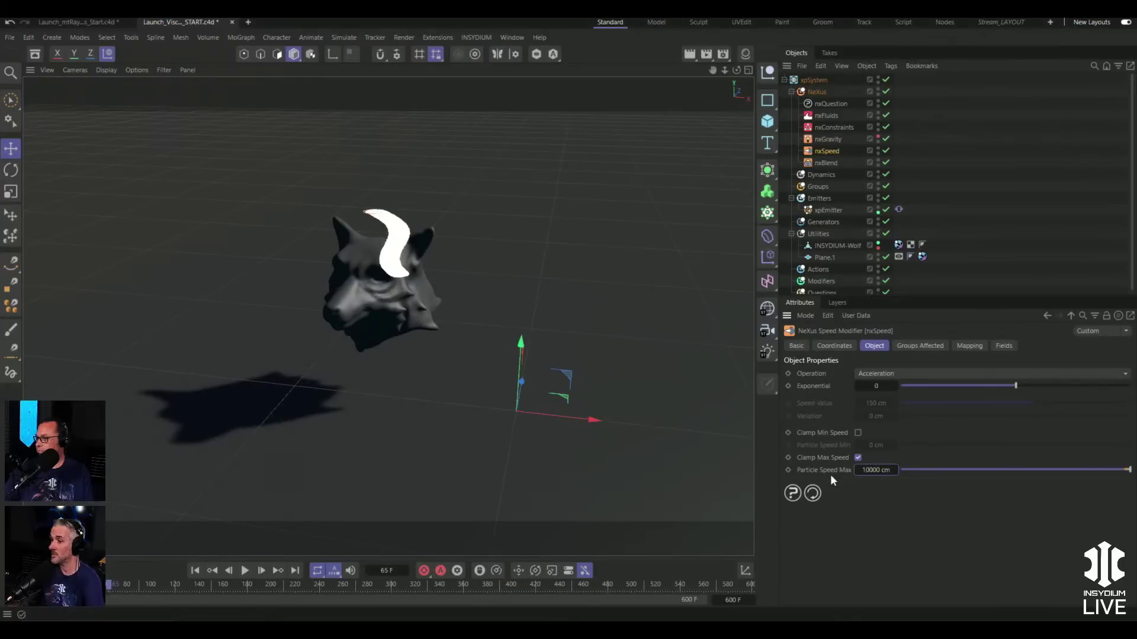
left_click(195, 570)
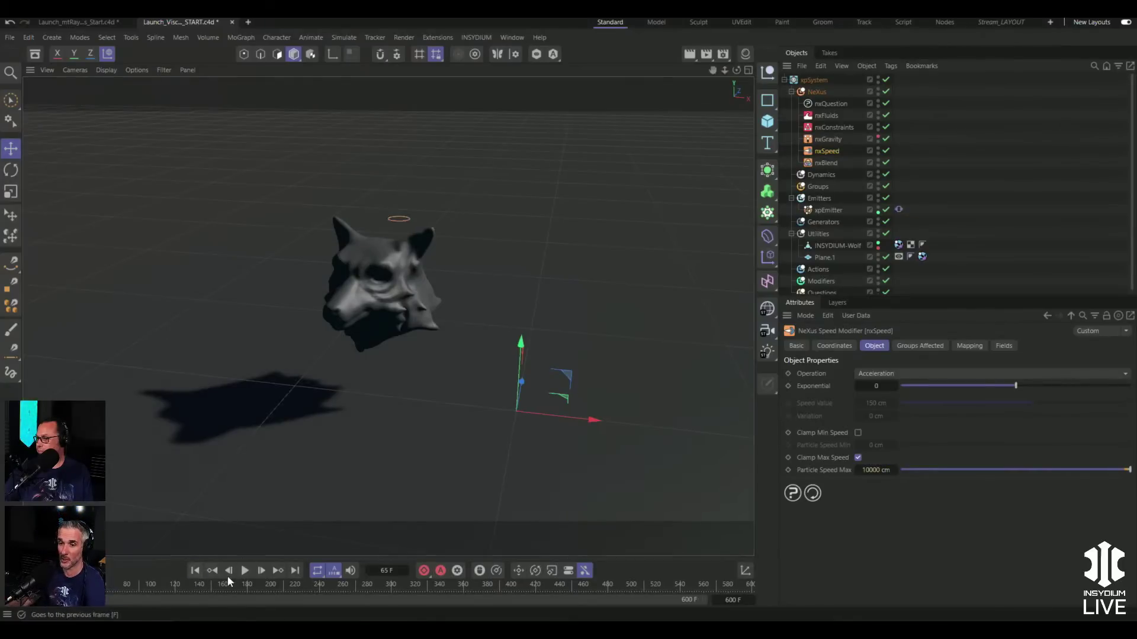
left_click(245, 570)
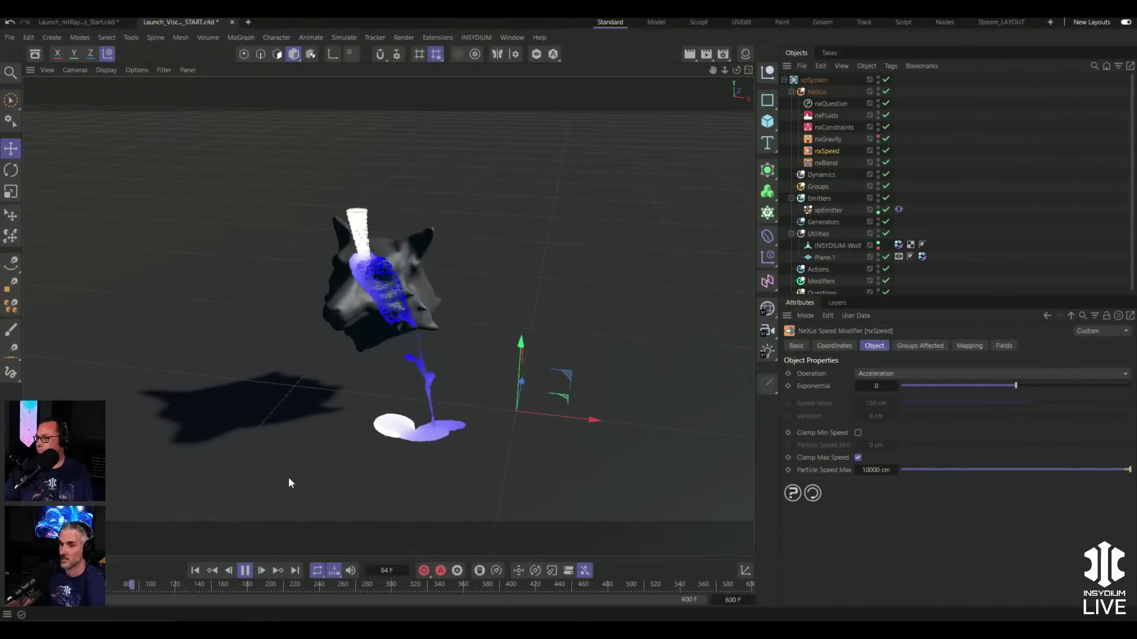
left_click(245, 571)
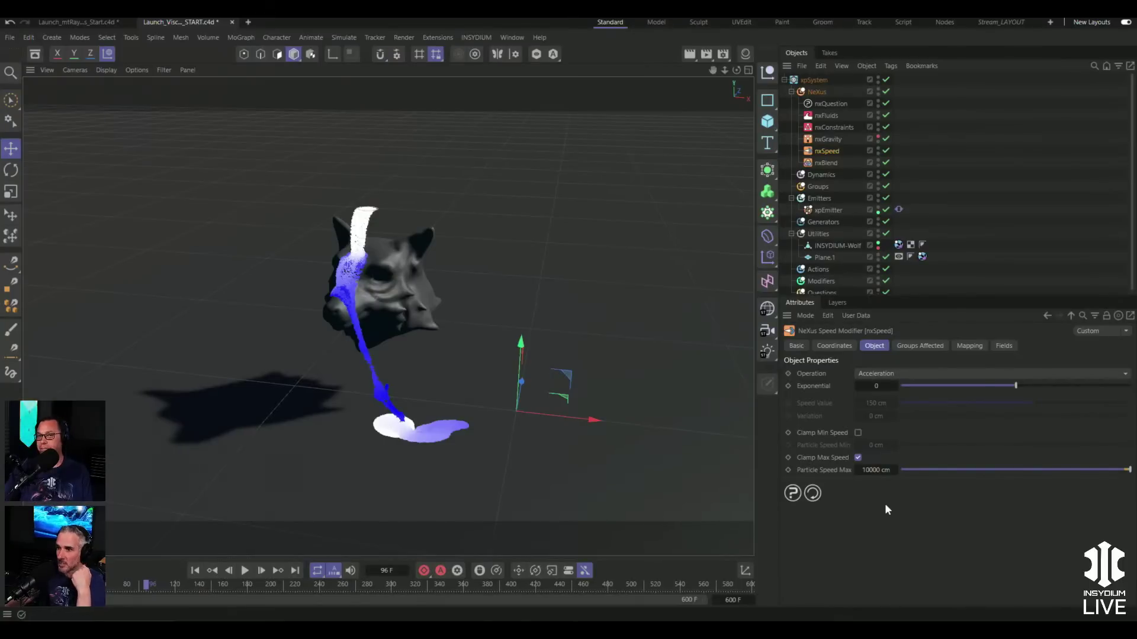
- Add a Color R mapping layer to the nxSpeed modifier and set its Parameter to Clamp Max Speed
left_click(965, 347)
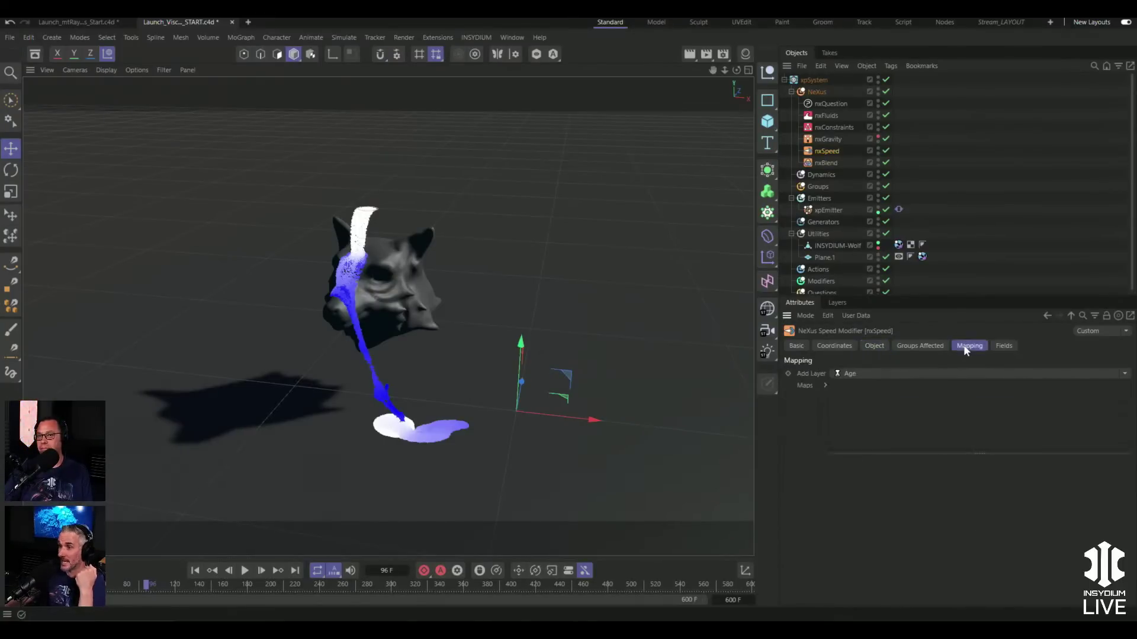
left_click(1124, 374)
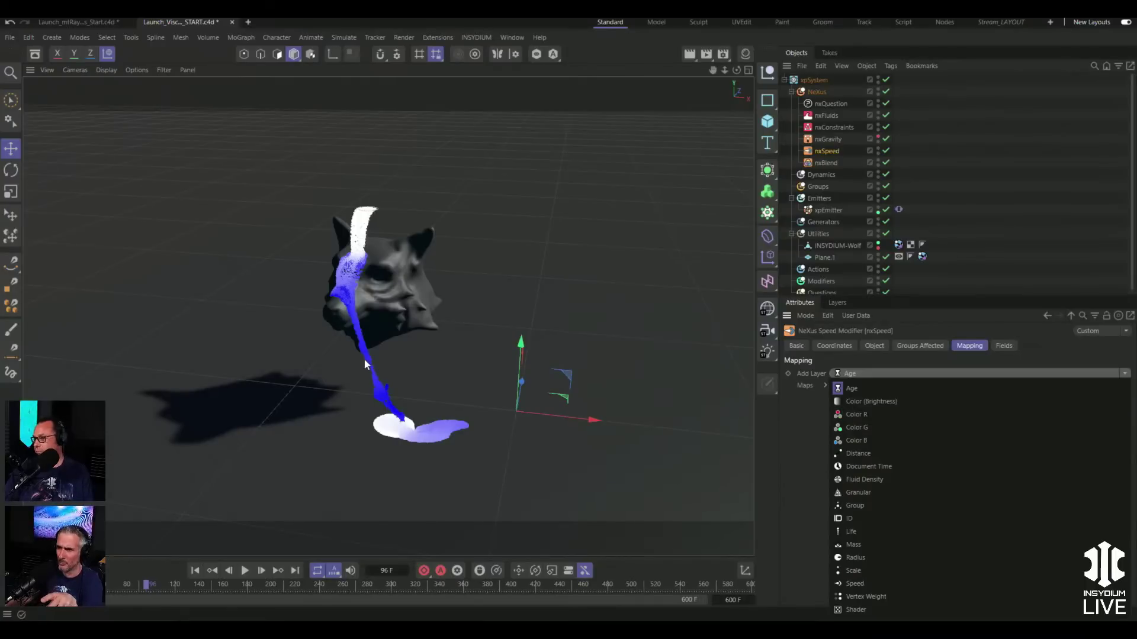
left_click(800, 427)
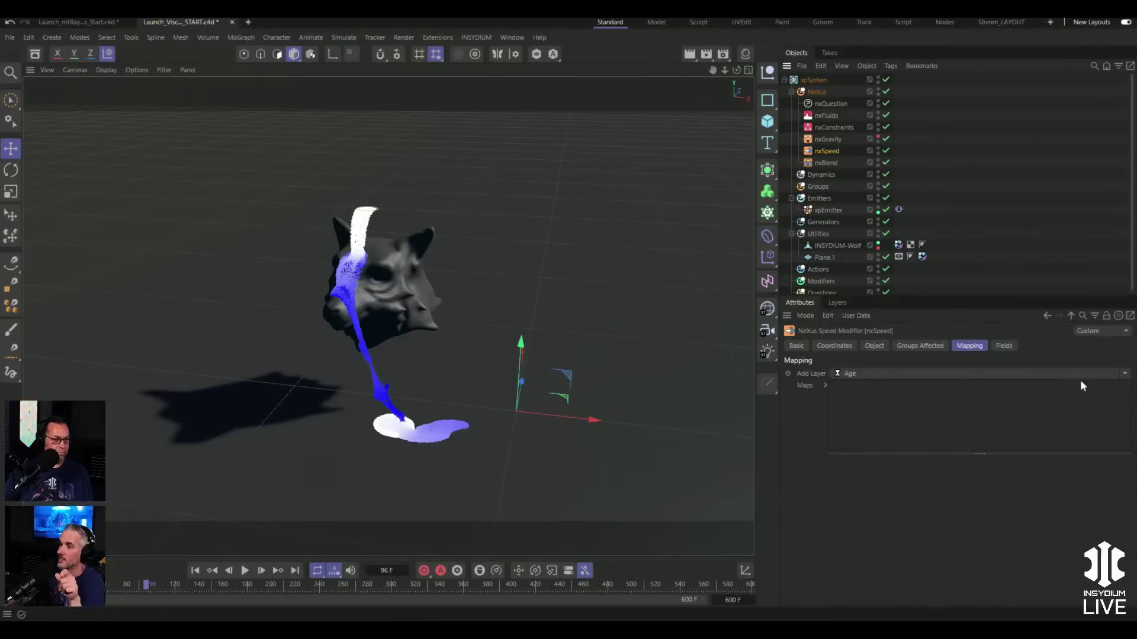
left_click(1127, 377)
left_click(867, 416)
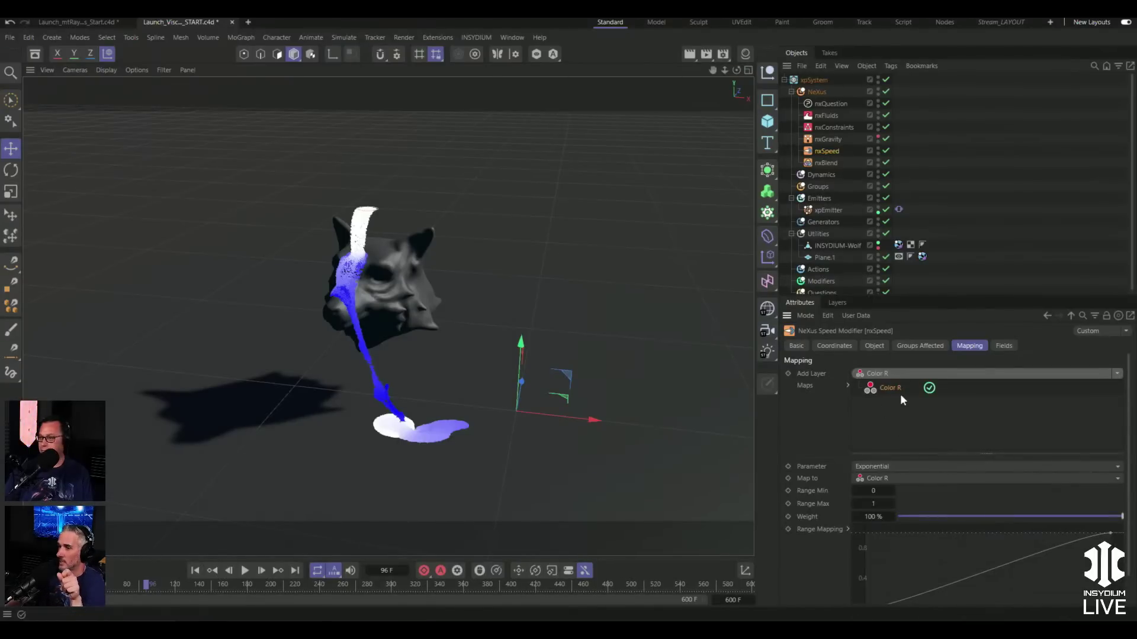
left_click(894, 467)
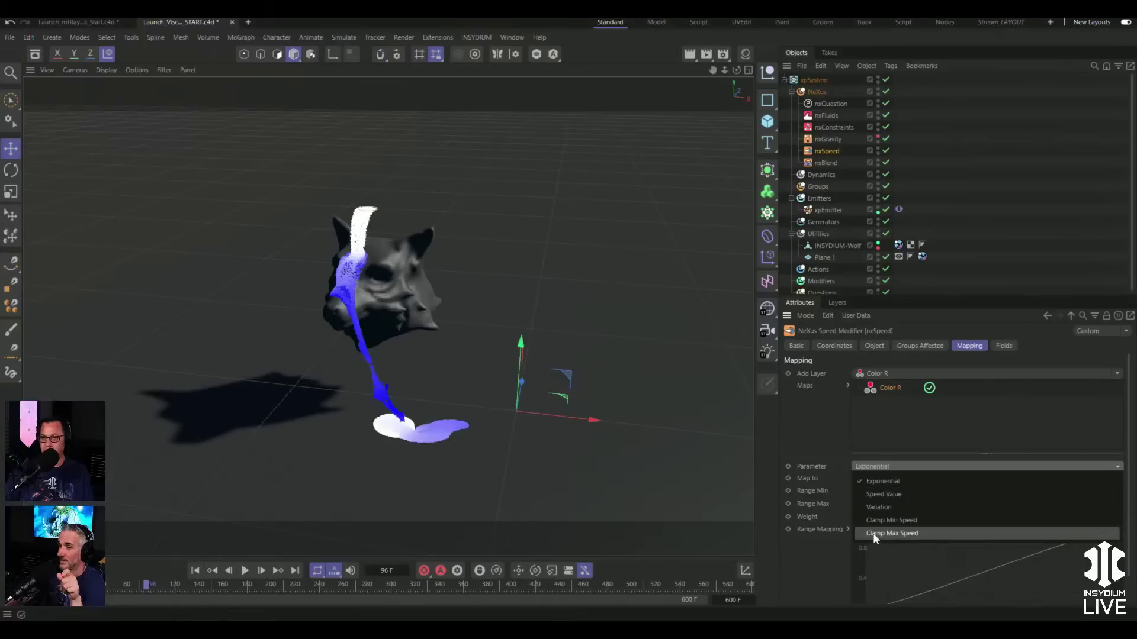
left_click(893, 533)
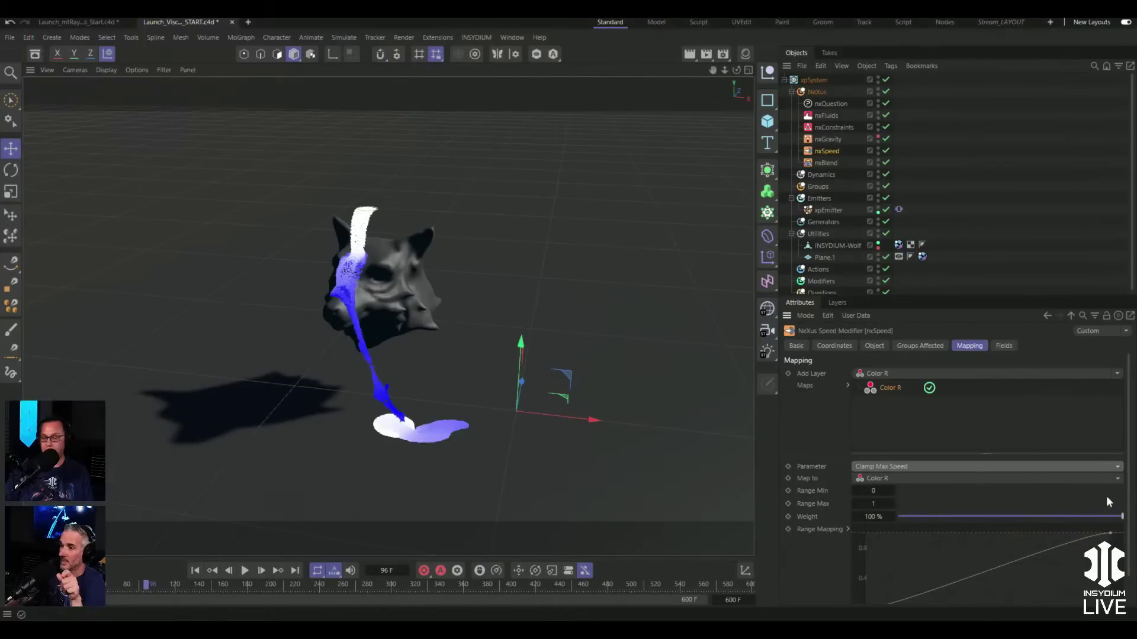
- Replay the simulation from the first frame to check how the Color R mapping affects the fluid's speed over the wolf head
scroll(1127, 490, "down", 1)
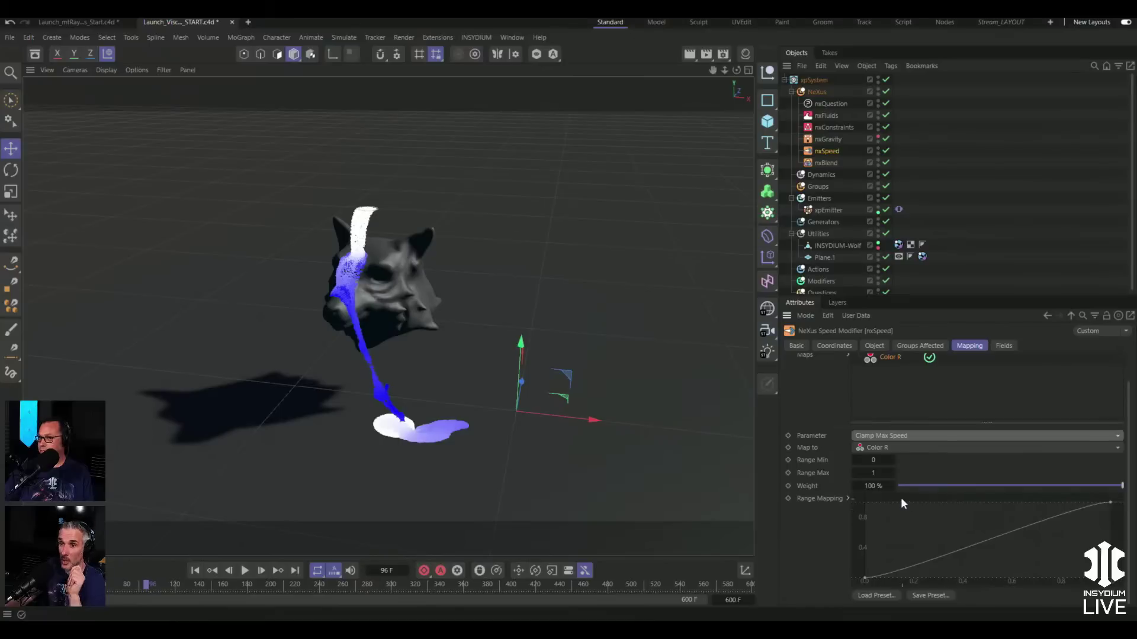
left_click(196, 572)
left_click(243, 572)
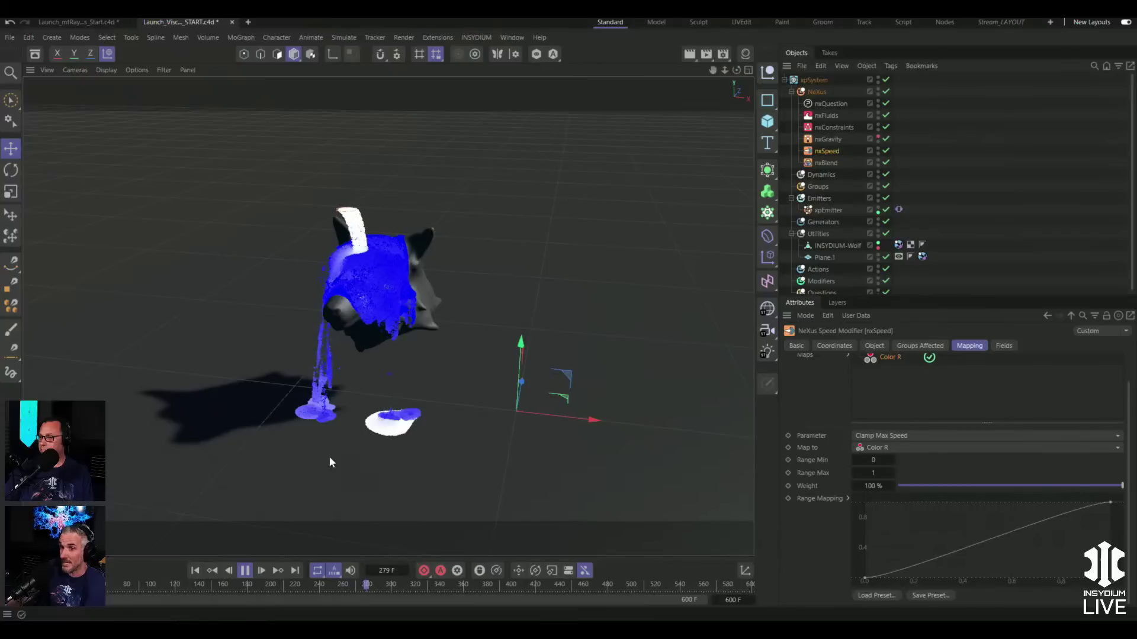
- Stop the playback and create two particle groups for xpEmitter
left_click(245, 571)
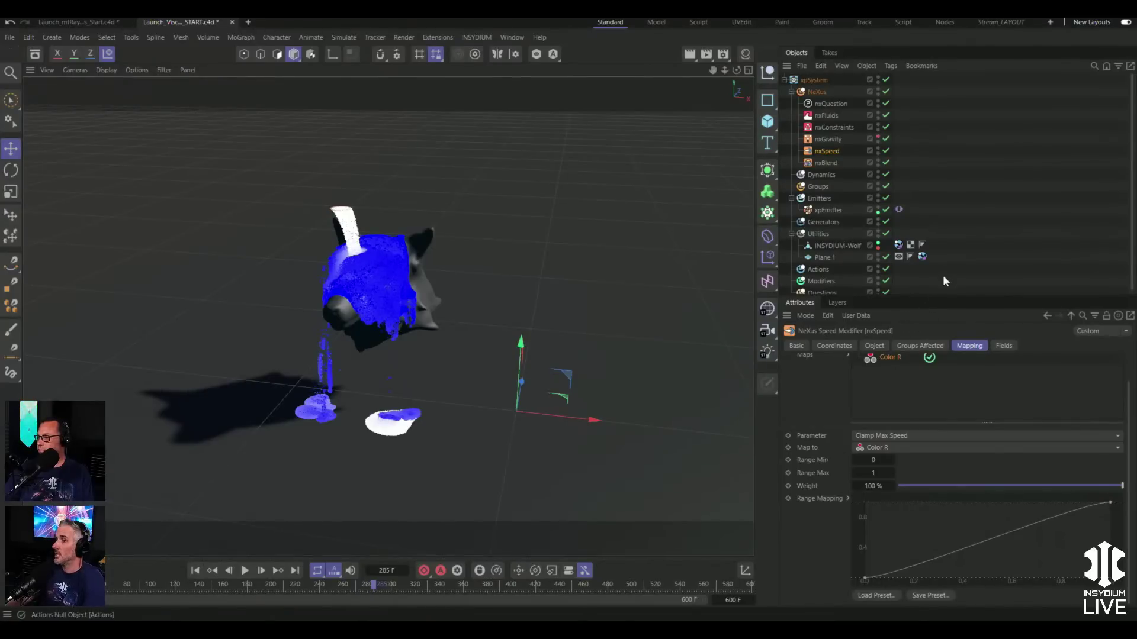
left_click(823, 209)
left_click(1005, 346)
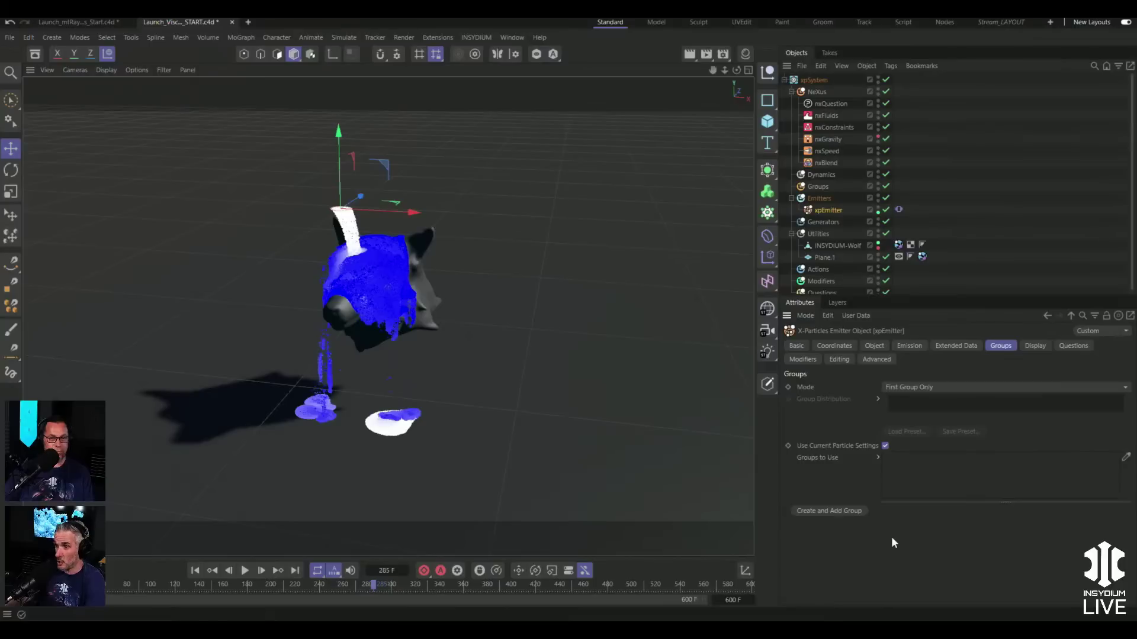
left_click(821, 510)
left_click(821, 510)
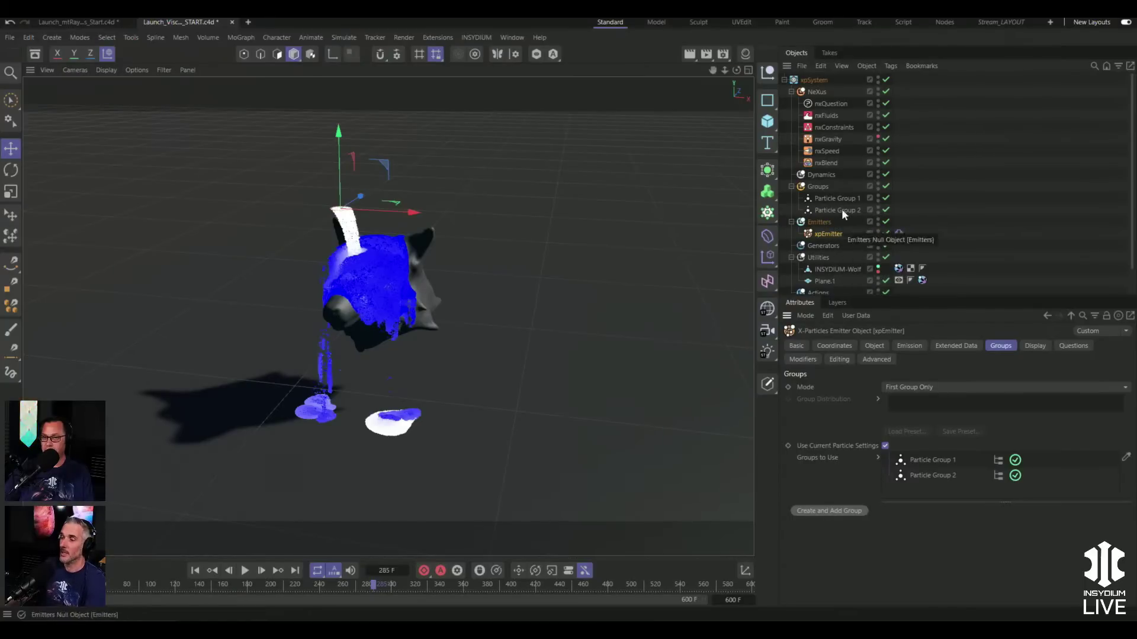
- Add Particle Group 1 and Particle Group 2 to nxSpeed's affected groups, and set Particle Group 2 as excluded
left_click(824, 151)
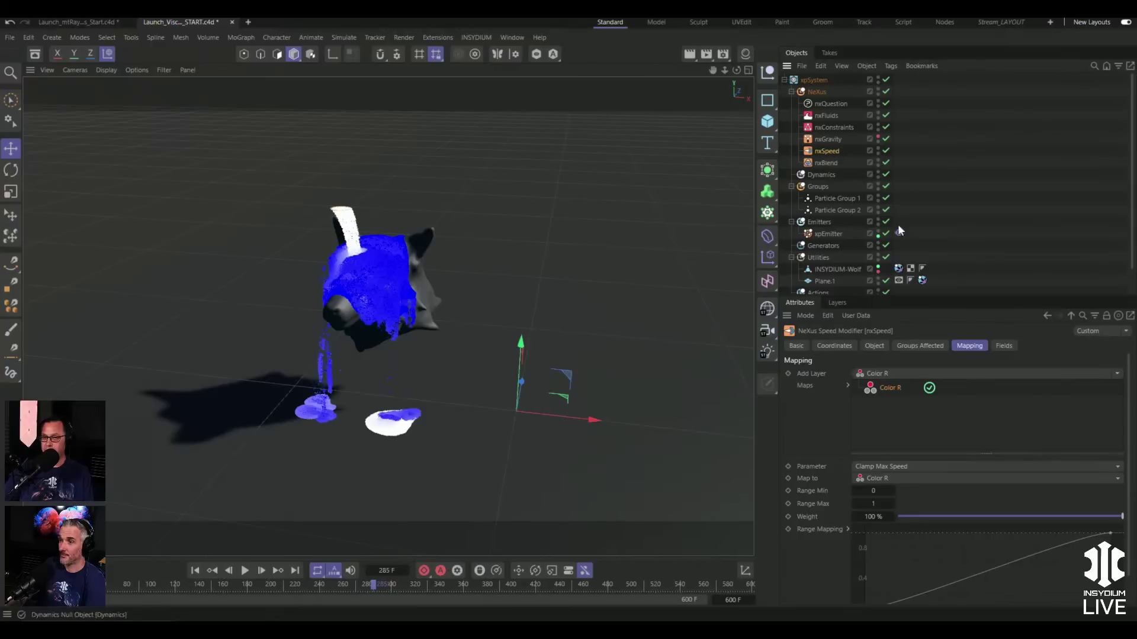
left_click(913, 346)
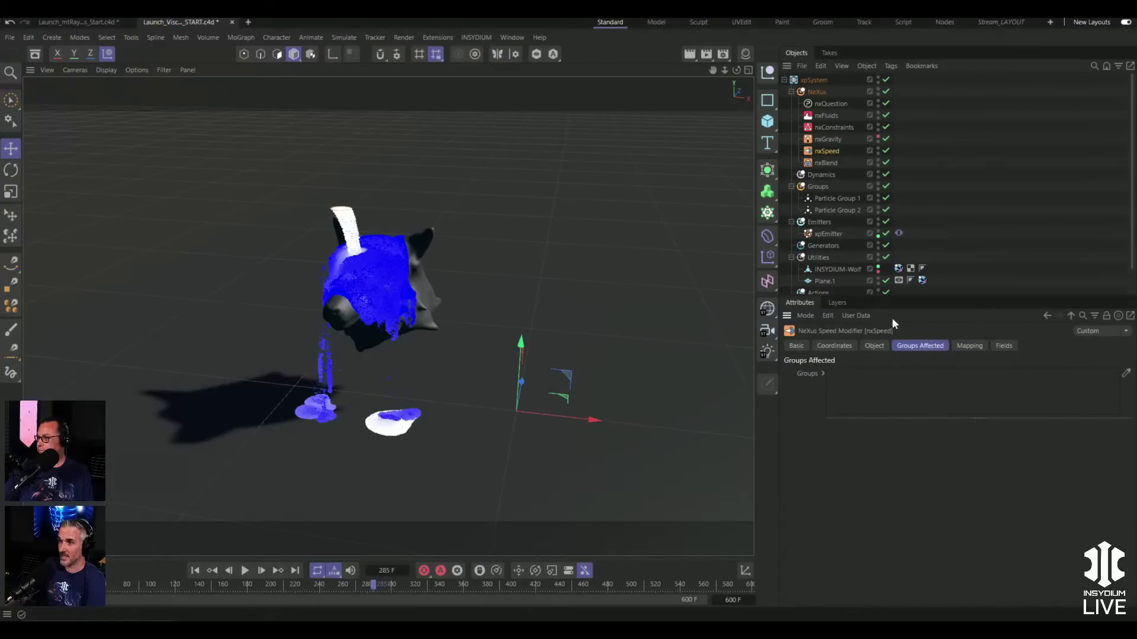
left_click_drag(833, 198, 865, 375)
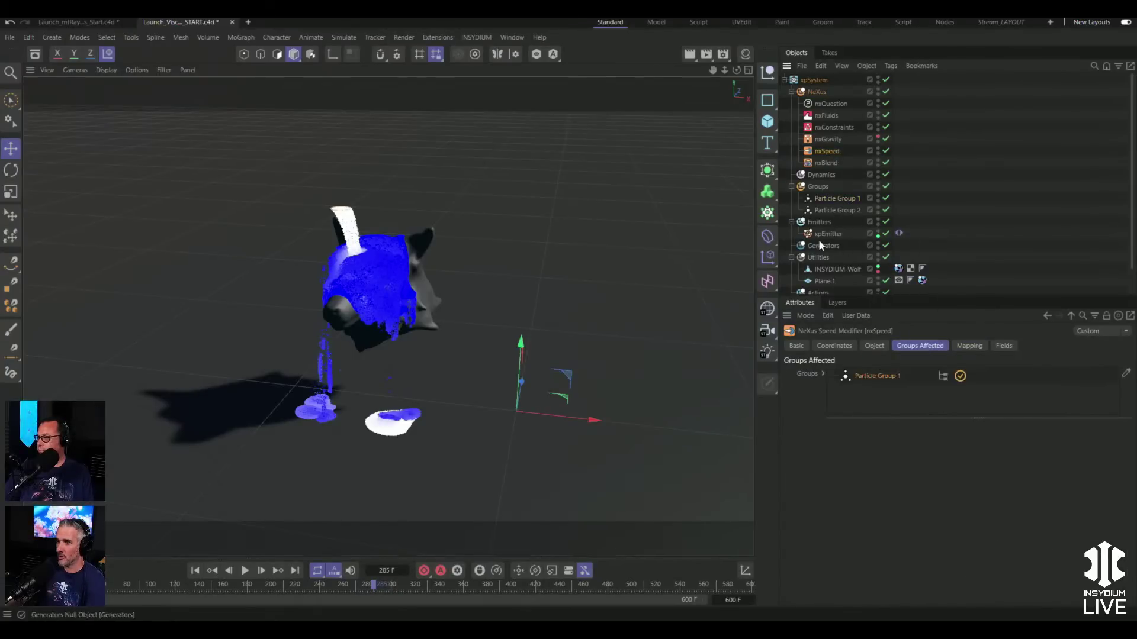
left_click_drag(823, 209, 912, 402)
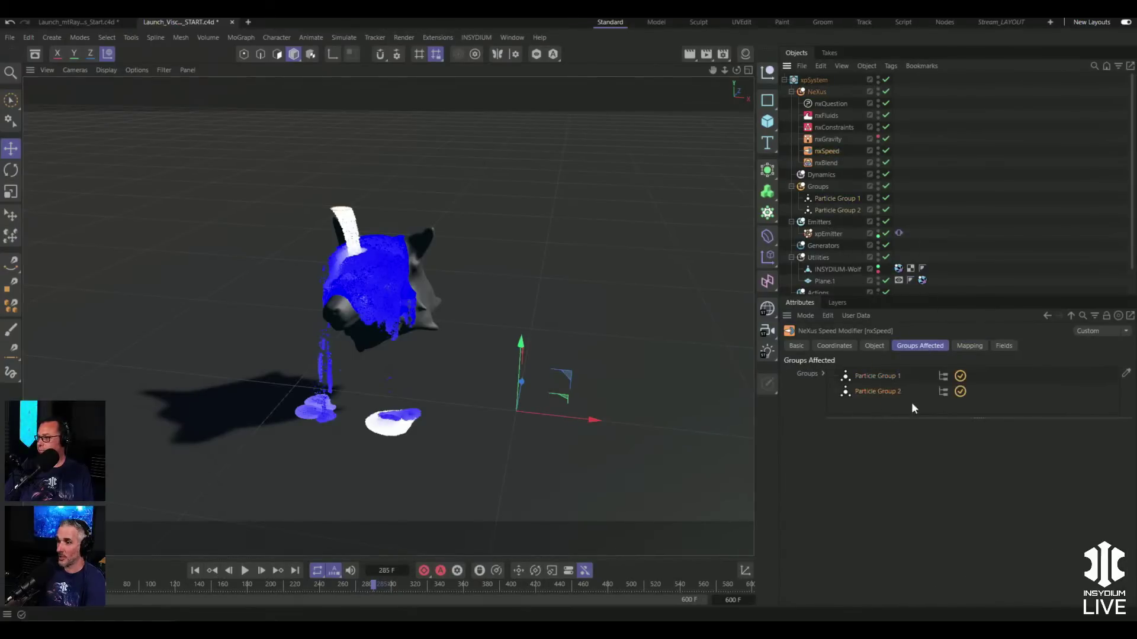
left_click(960, 392)
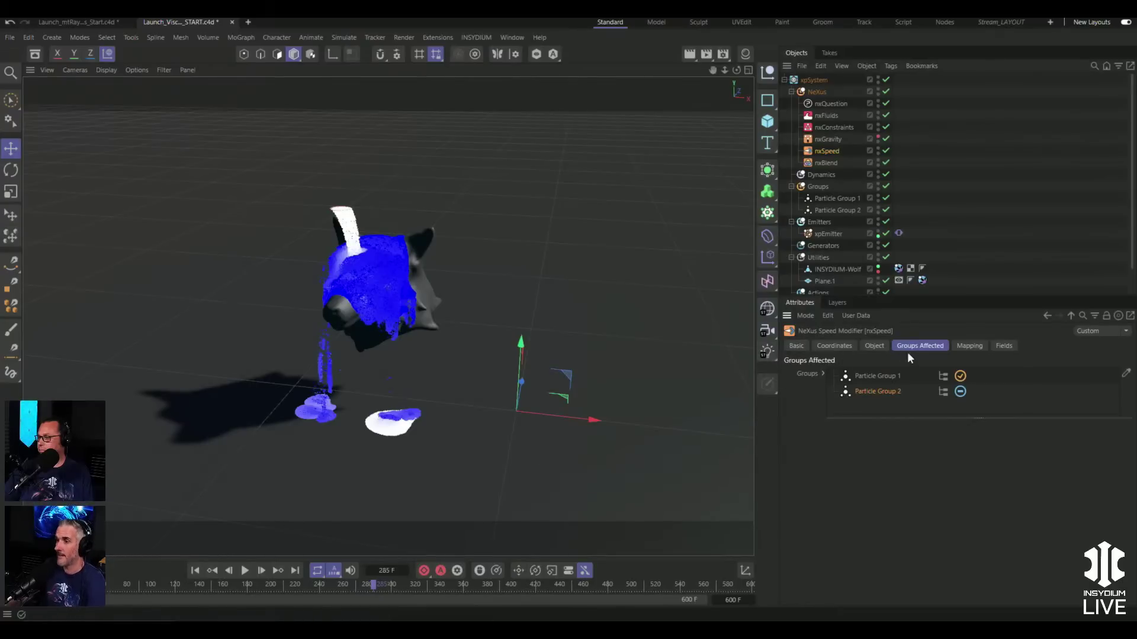
- Duplicate nxQuestion's If Object Distance question together with its Set Color action, placing the copy below the original
left_click(827, 104)
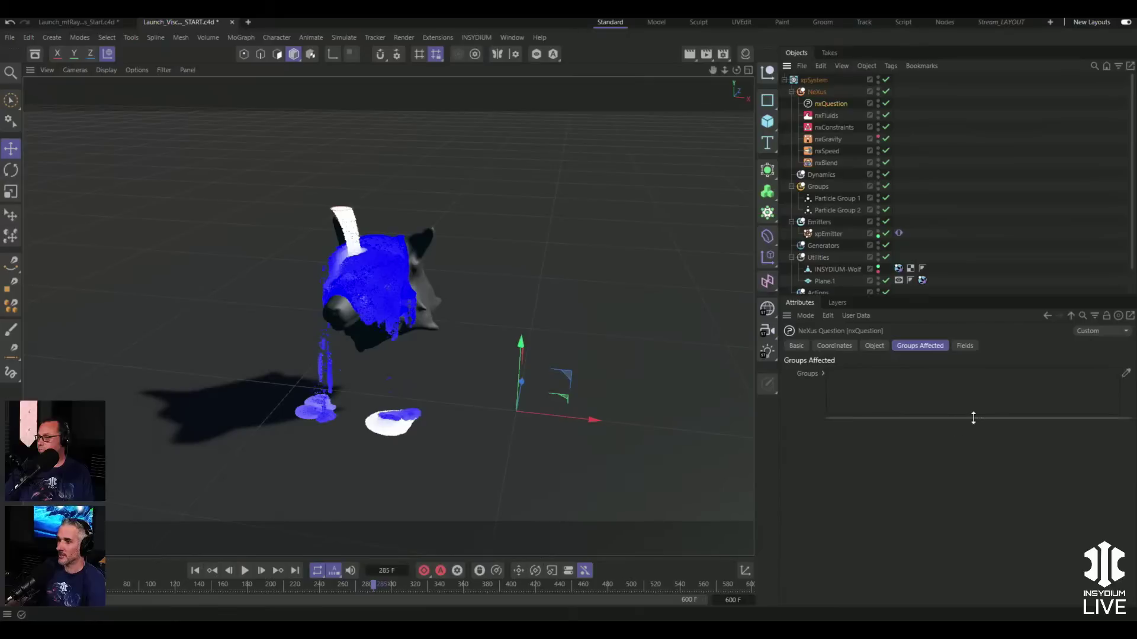
left_click_drag(972, 417, 965, 530)
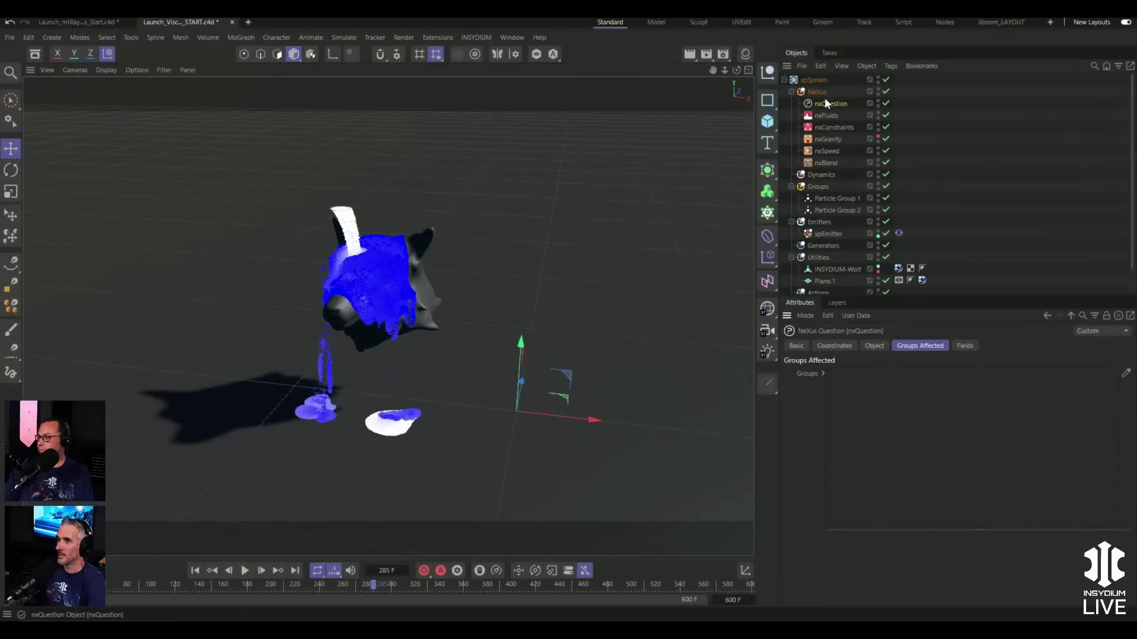
left_click(877, 346)
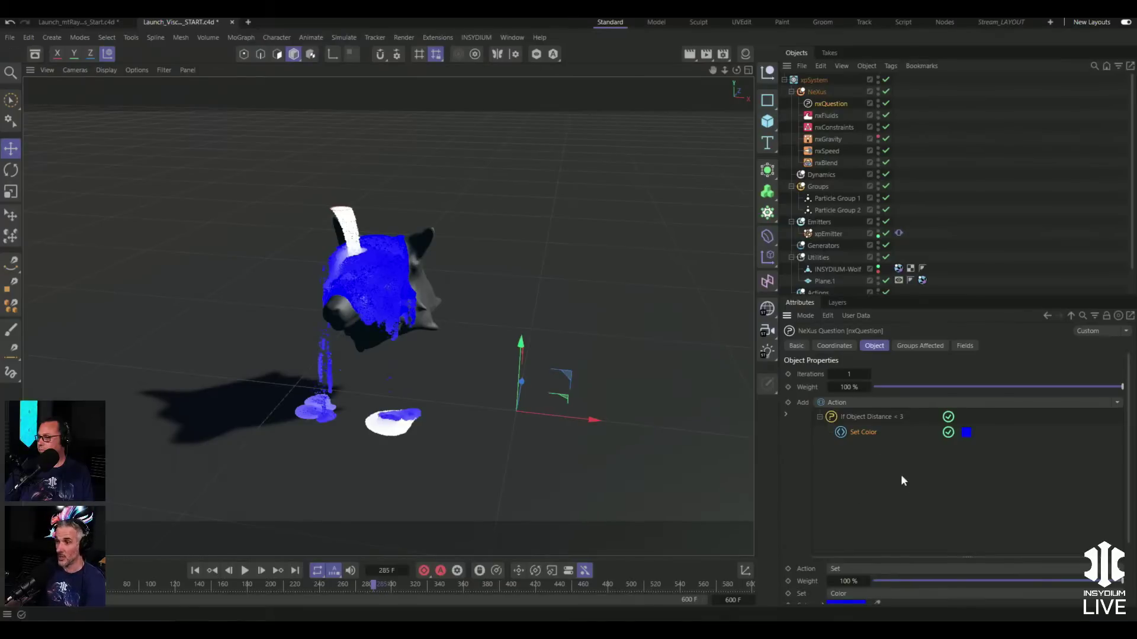
left_click(869, 416)
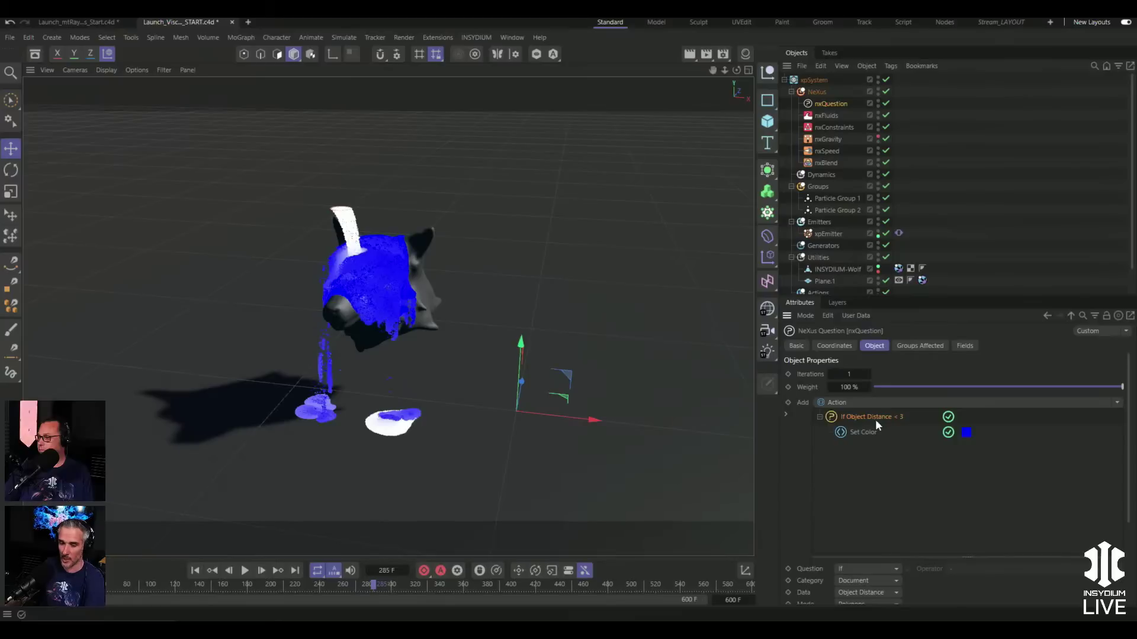
left_click_drag(873, 418, 877, 457, "ctrl")
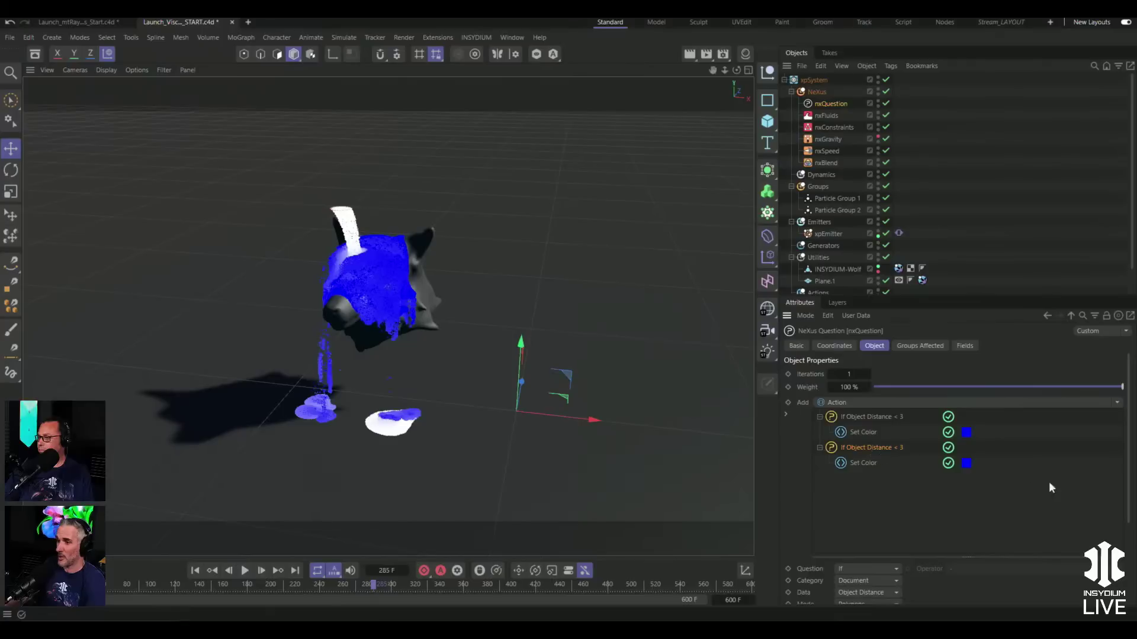
- Set the duplicated Object Distance question's Condition to Greater with a Value of 11 cm
scroll(1129, 480, "down", 1)
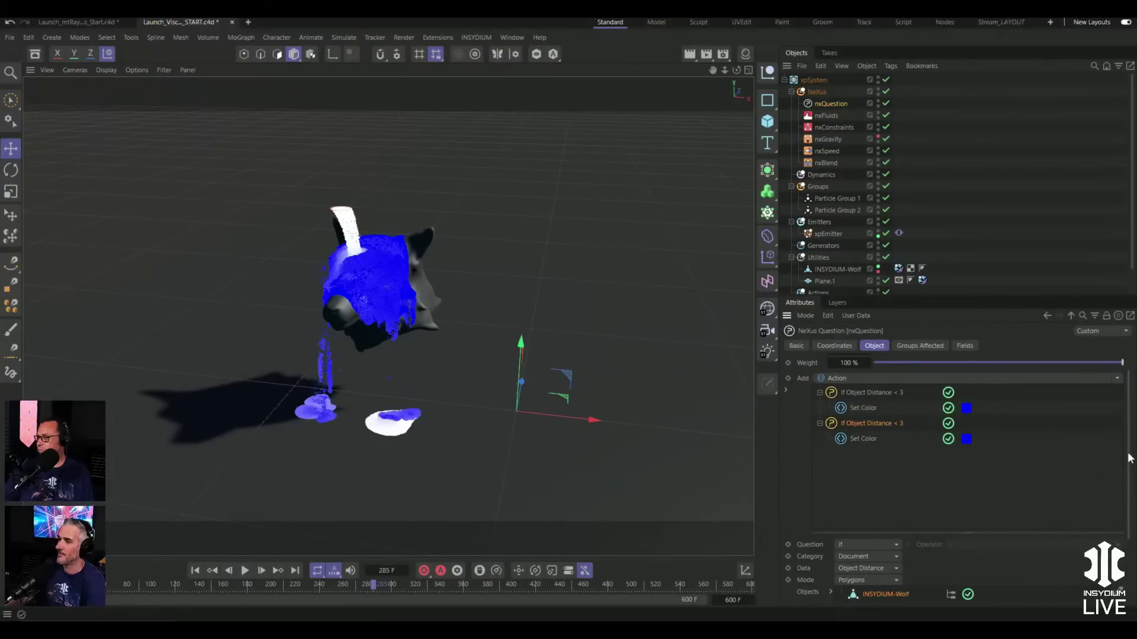
scroll(1130, 465, "down", 1)
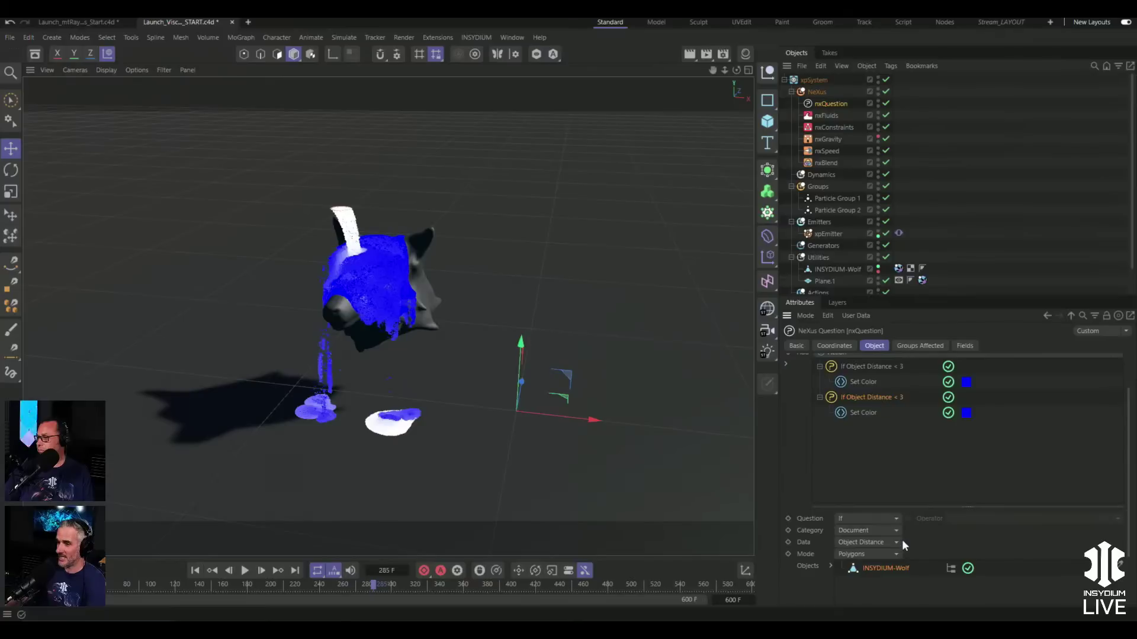
scroll(1128, 526, "down", 3)
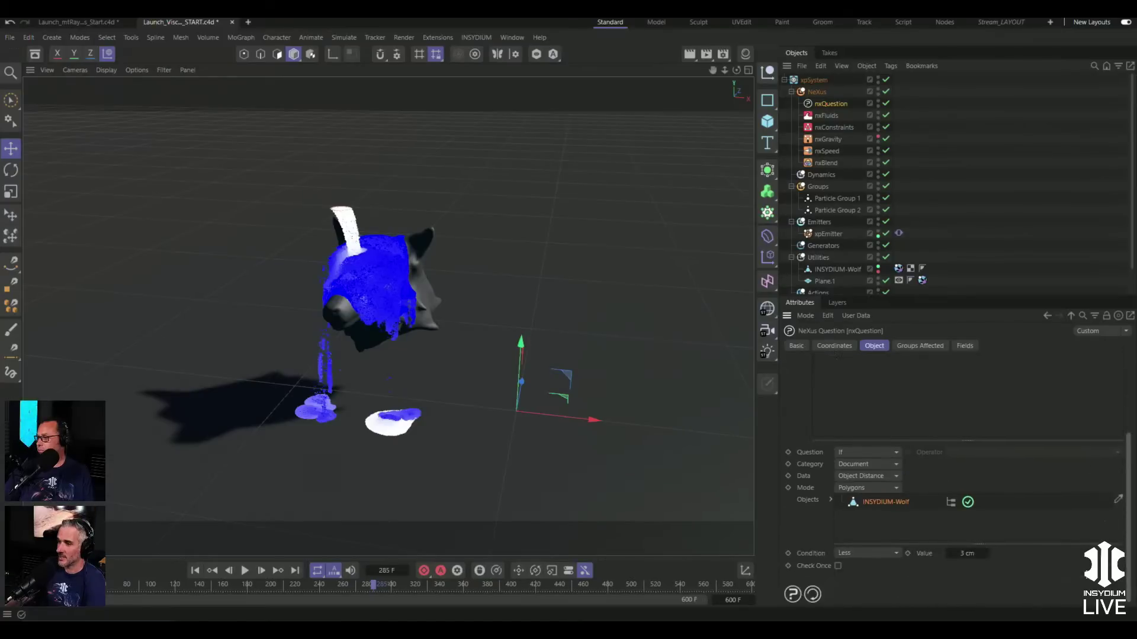
left_click(859, 554)
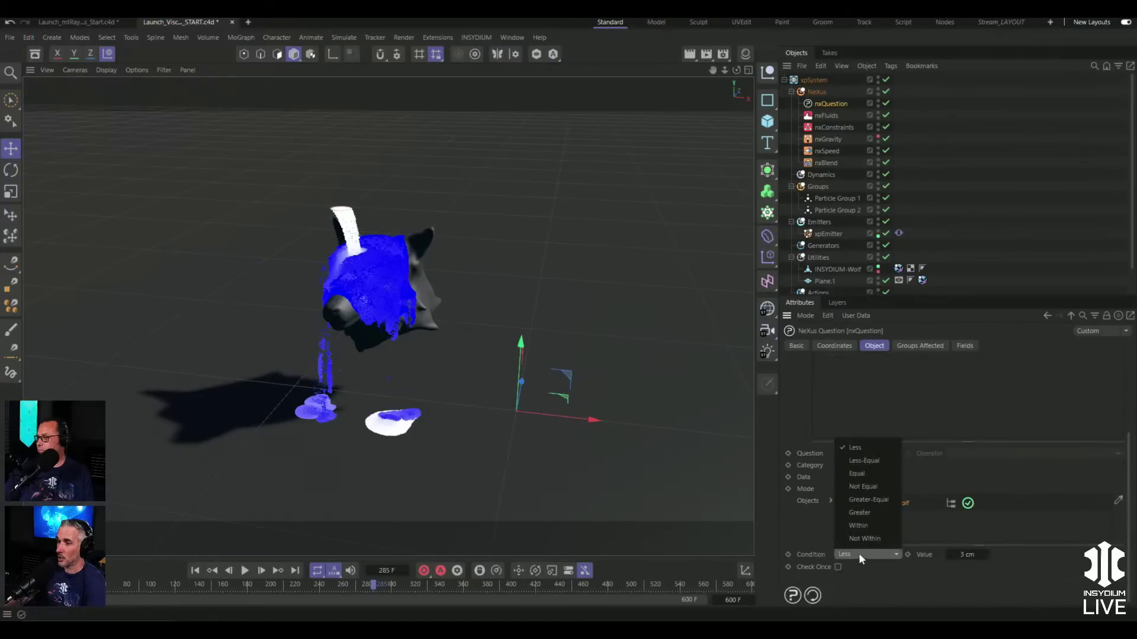
left_click(865, 512)
left_click(964, 553)
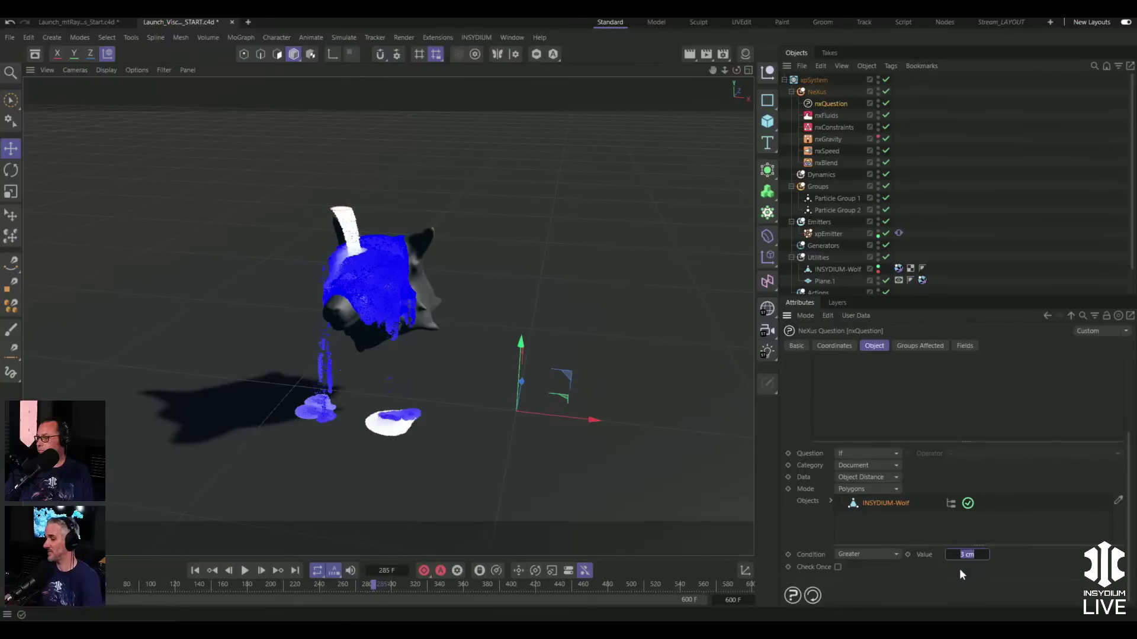
type("11")
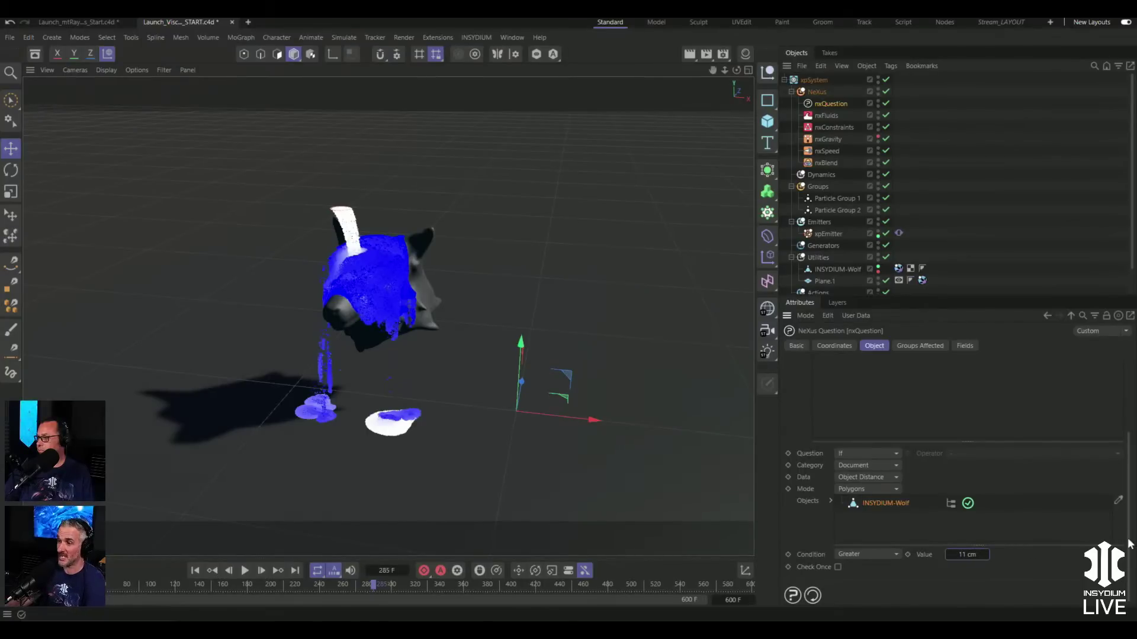
- Change the duplicated question's action to set the group to Particle Group 2, and replay the simulation up to frame 95
left_click_drag(1129, 544, 1128, 480)
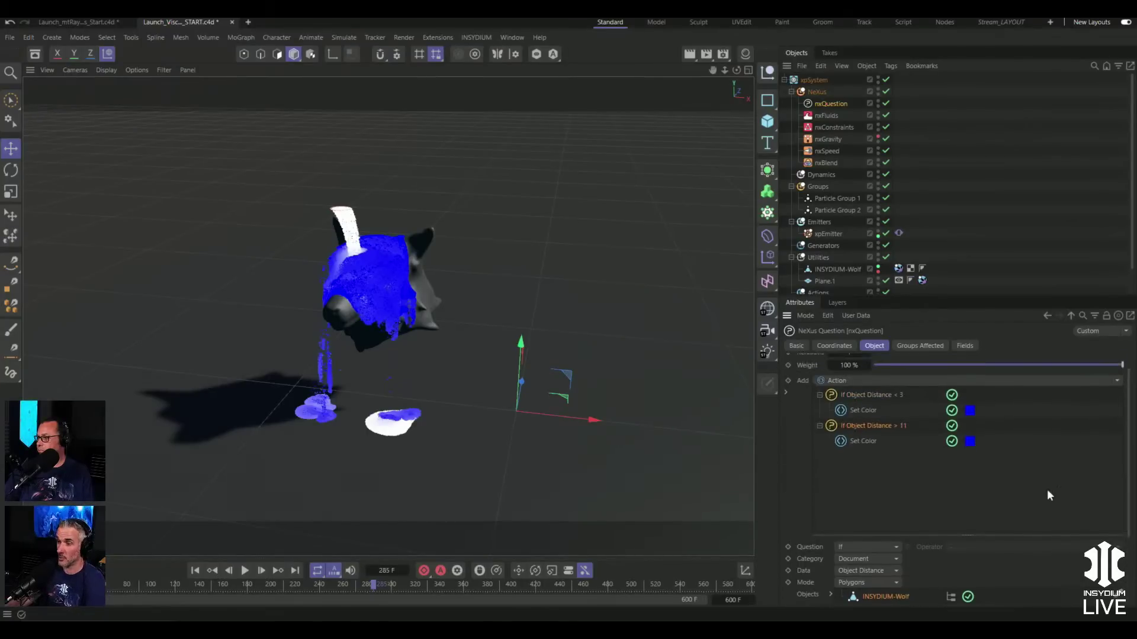
left_click(862, 441)
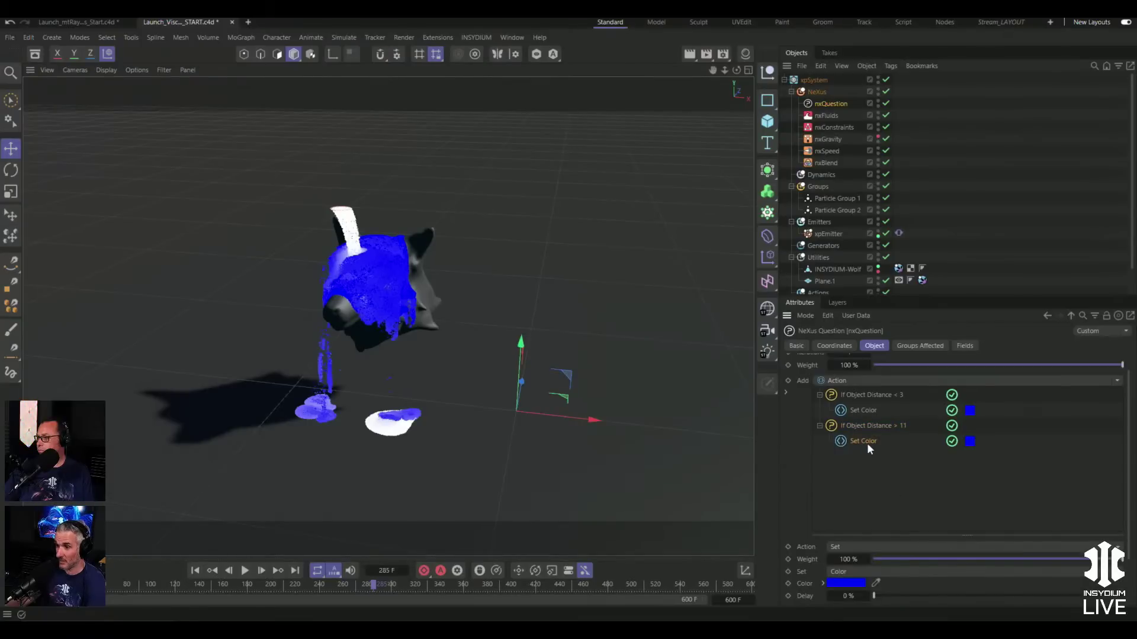
left_click(862, 570)
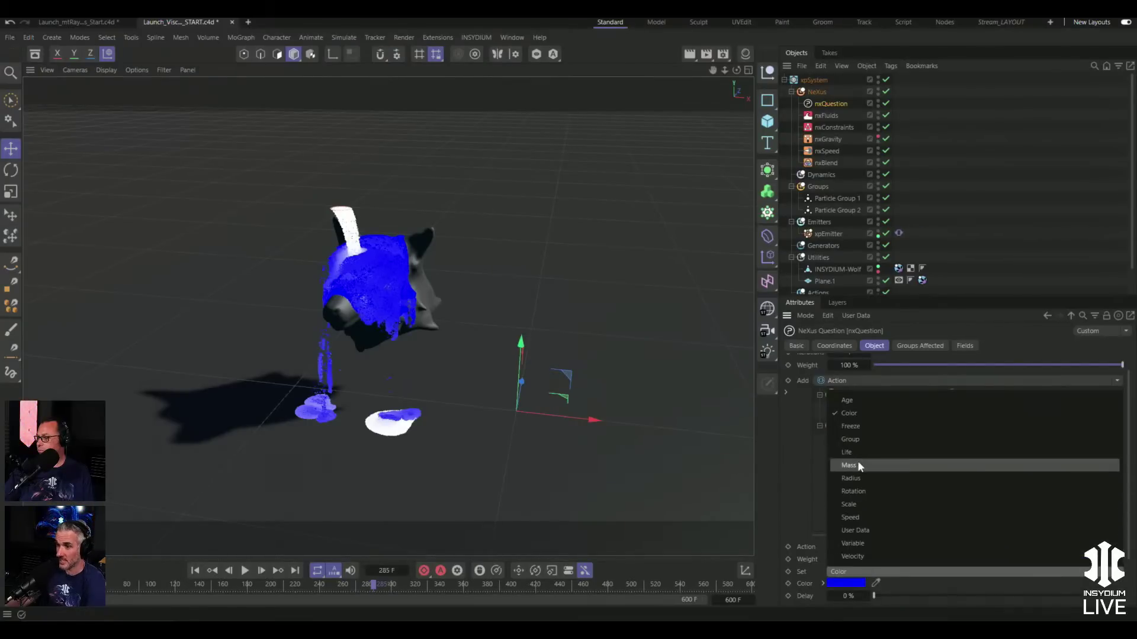
left_click(852, 440)
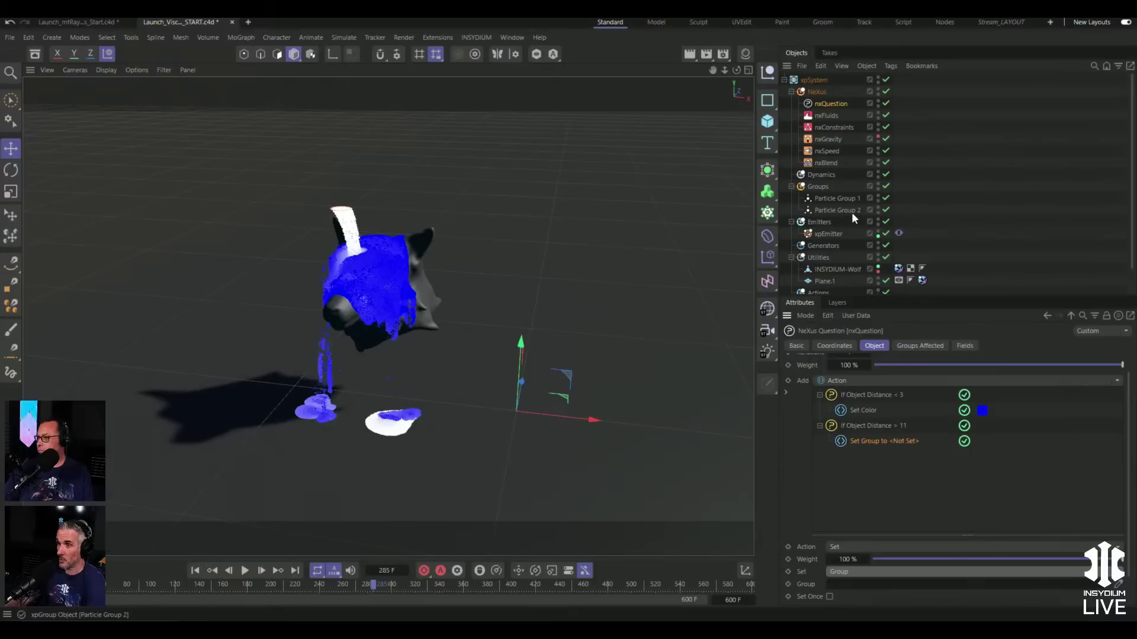
left_click_drag(849, 210, 883, 585)
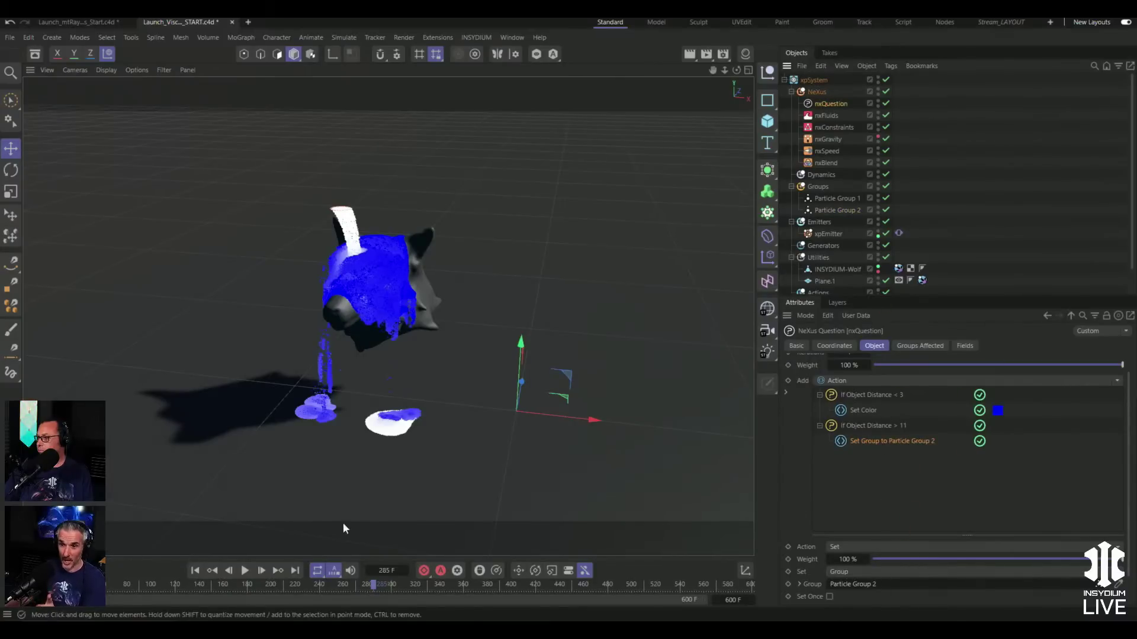
left_click(244, 571)
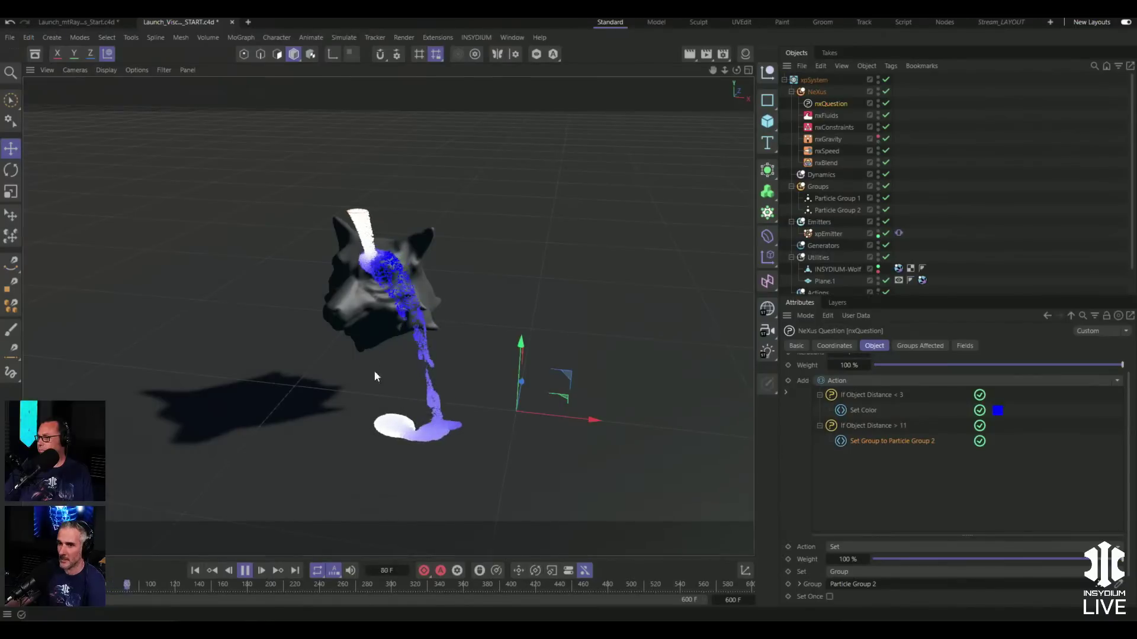
left_click(245, 571)
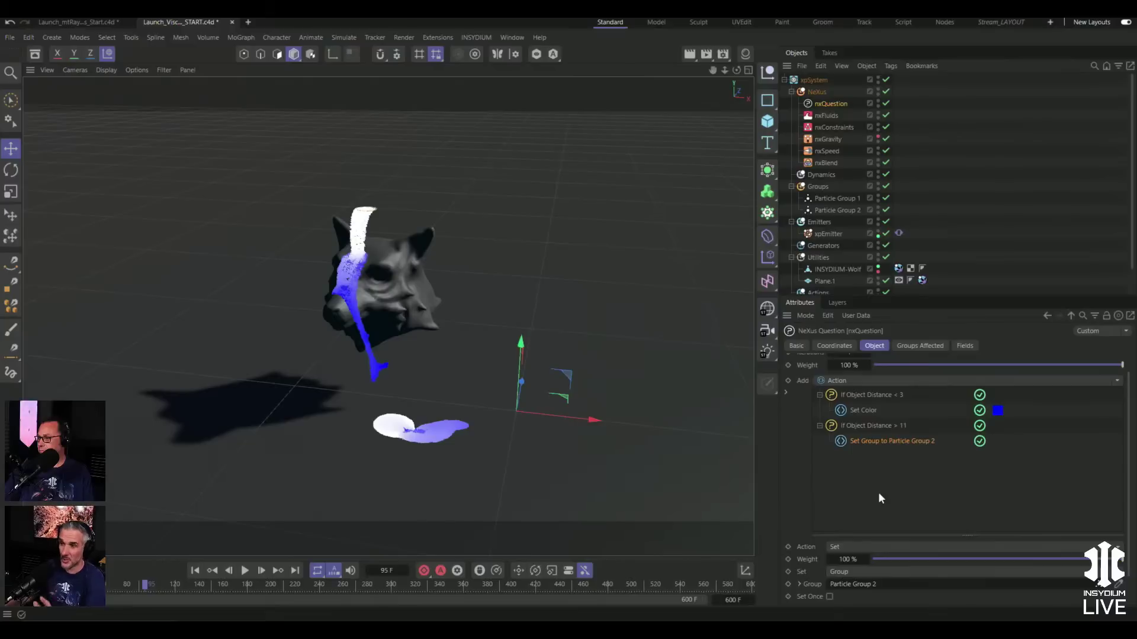
- Add a new Age question to nxQuestion and nest the Object Distance > 11 question with its group action under it
left_click(868, 440)
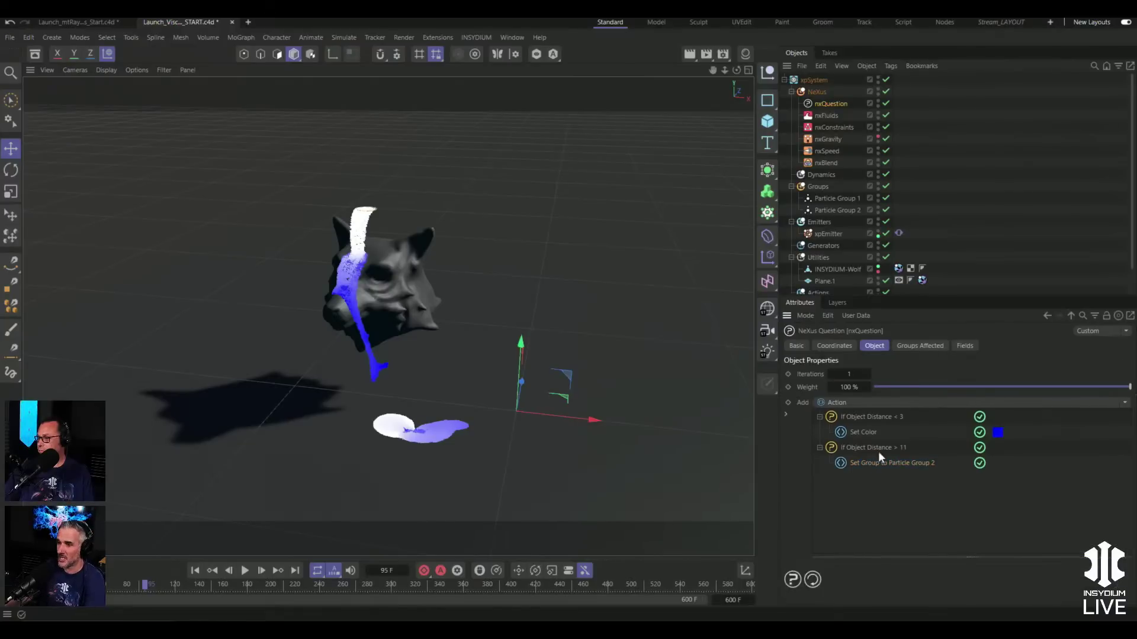
left_click(1125, 402)
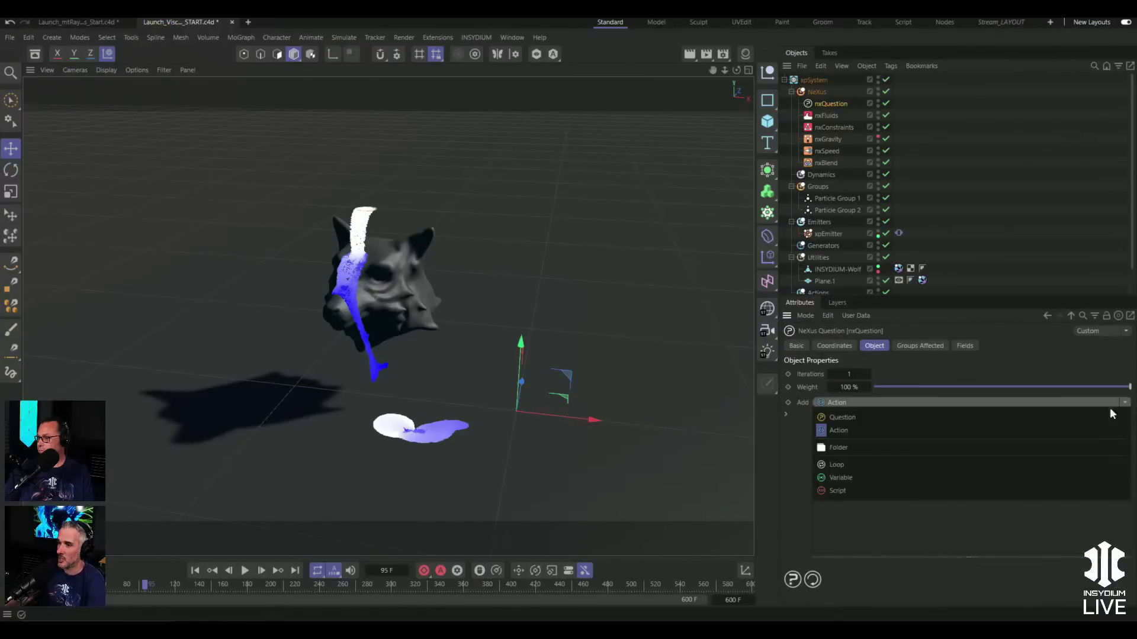
left_click(873, 417)
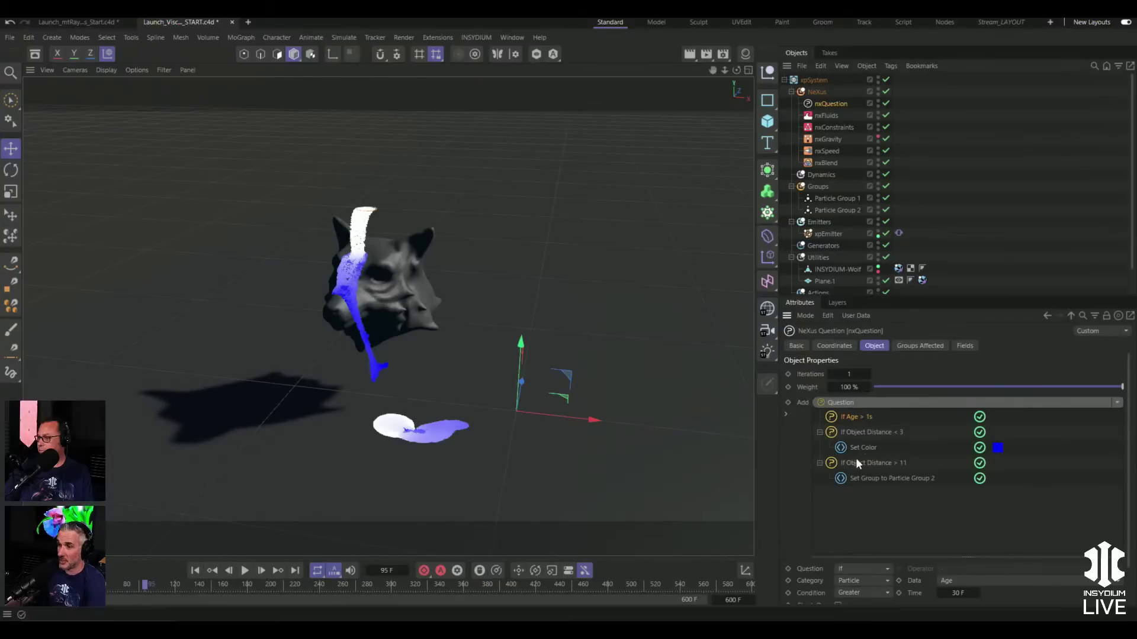
left_click_drag(846, 461, 861, 421)
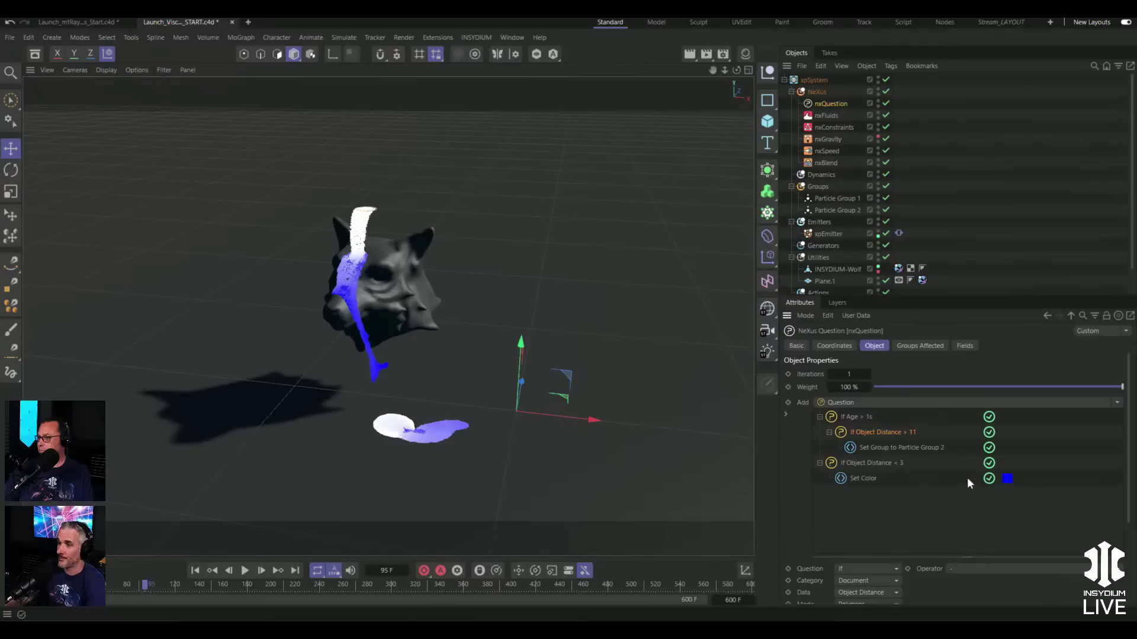
- Set the Operator of the nested Object Distance > 11 question to AND
left_click(857, 418)
scroll(880, 581, "down", 2)
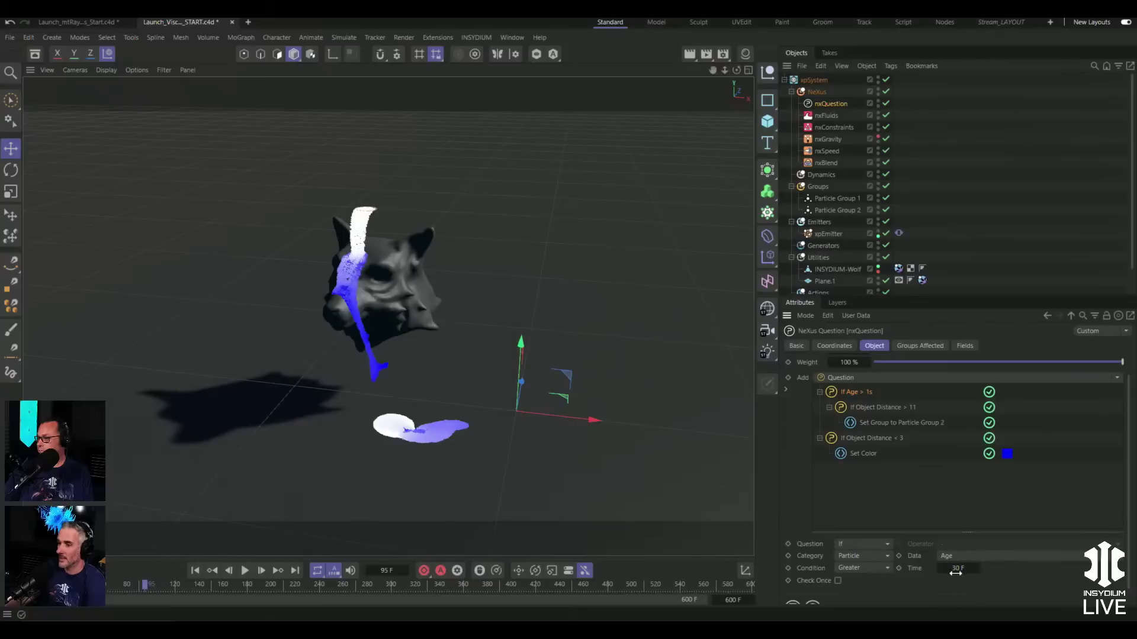
left_click(860, 408)
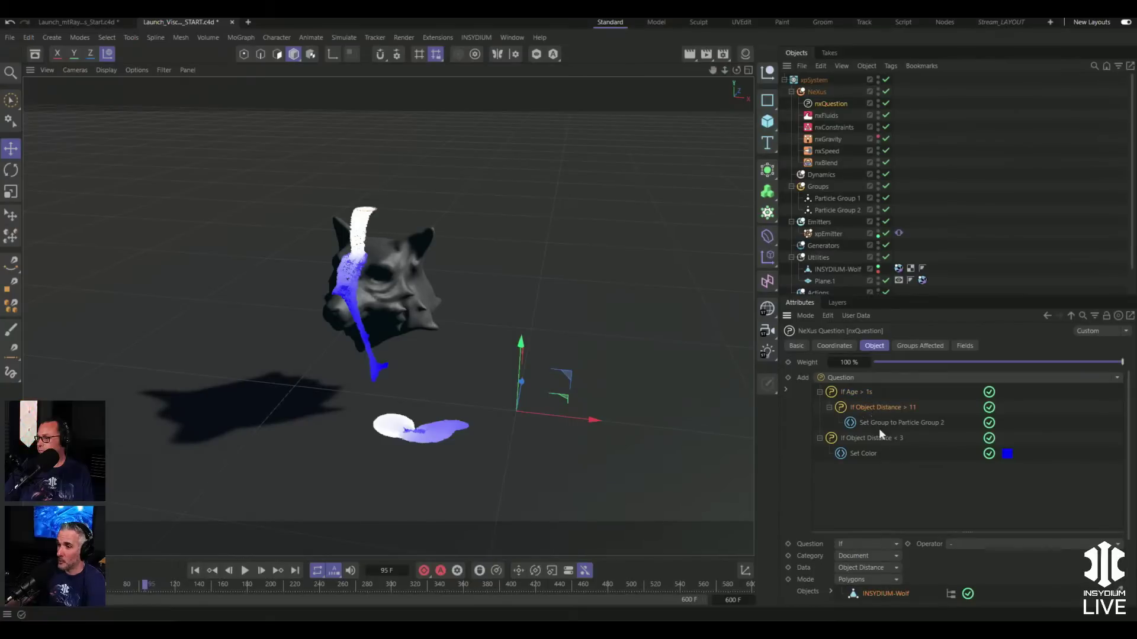
left_click(953, 542)
left_click(961, 559)
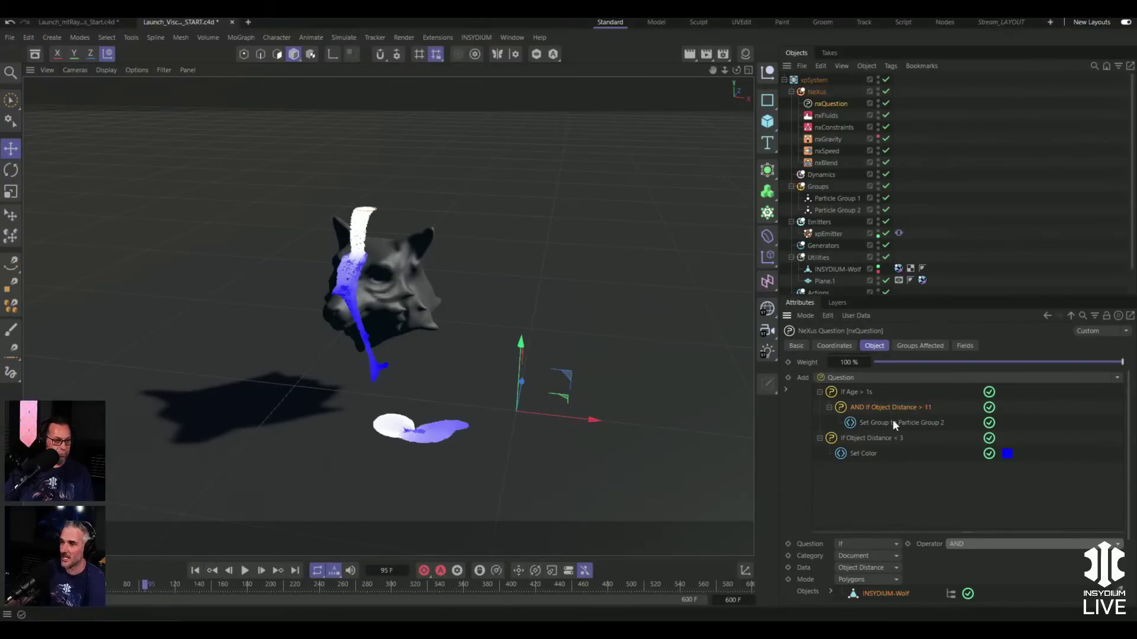
- Set the Age question's Time to 15 F and replay the simulation from the start up to frame 348
left_click(865, 397)
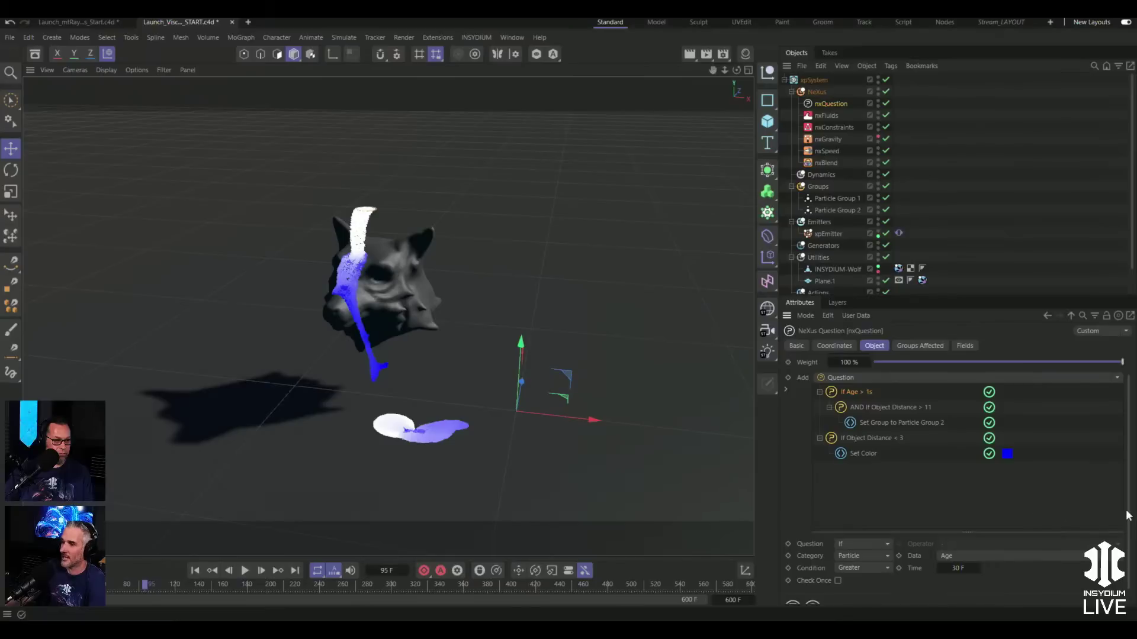
scroll(1127, 515, "down", 1)
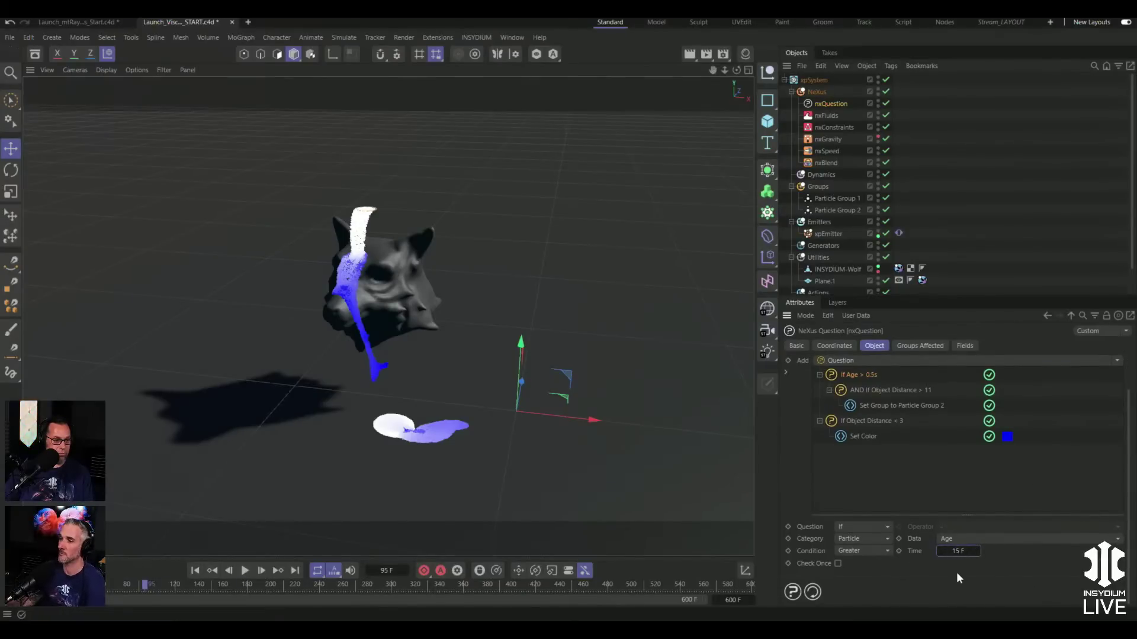
left_click(194, 570)
left_click(245, 570)
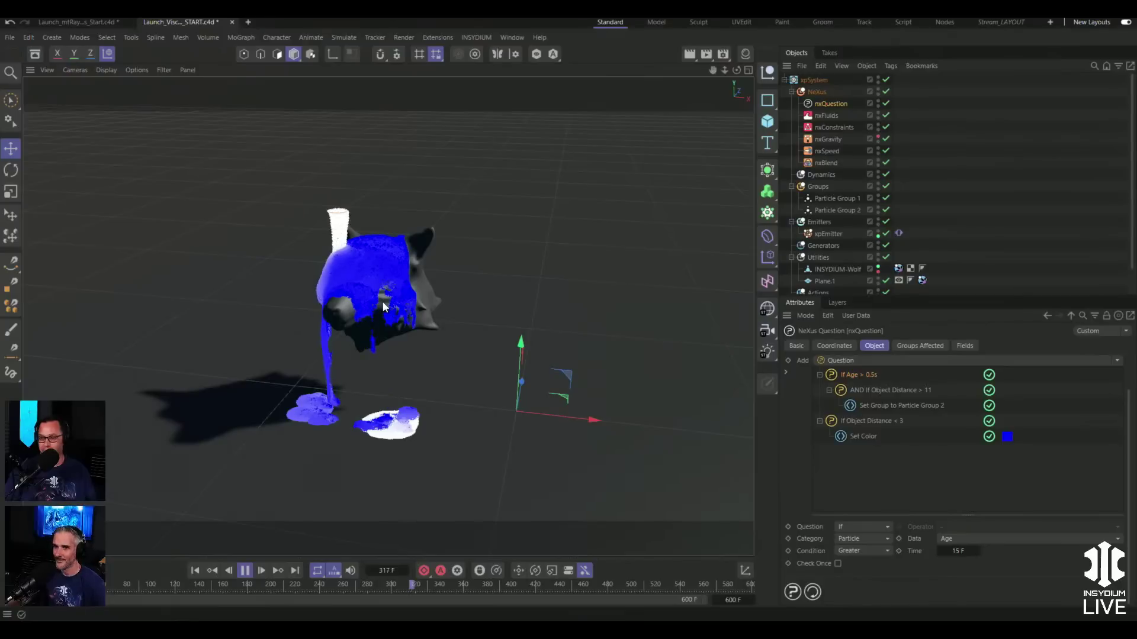
left_click(248, 572)
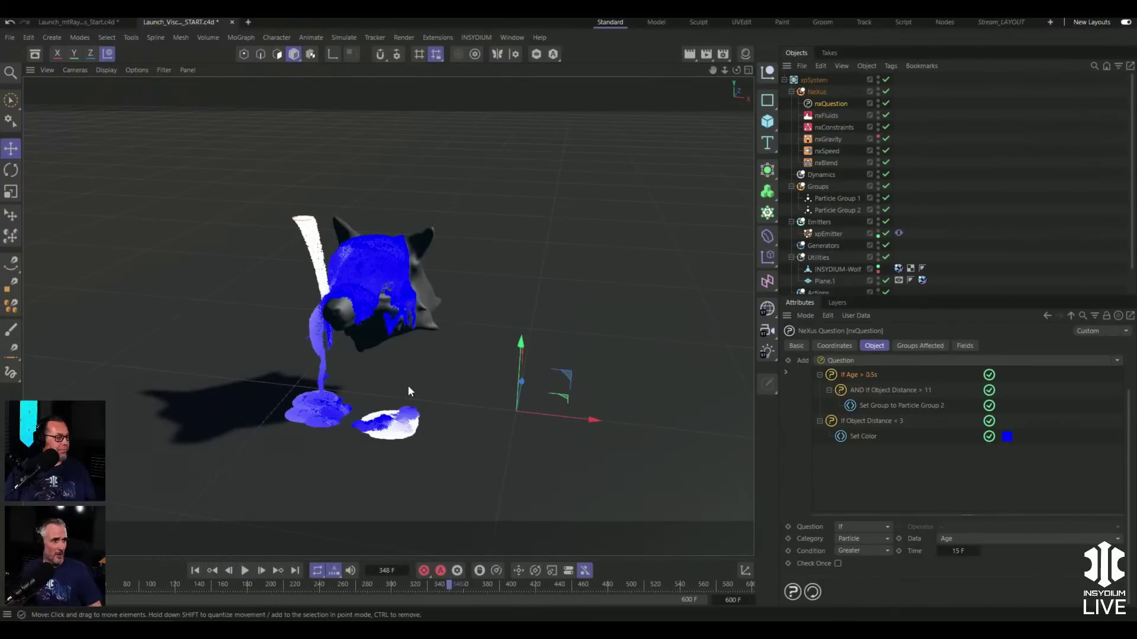